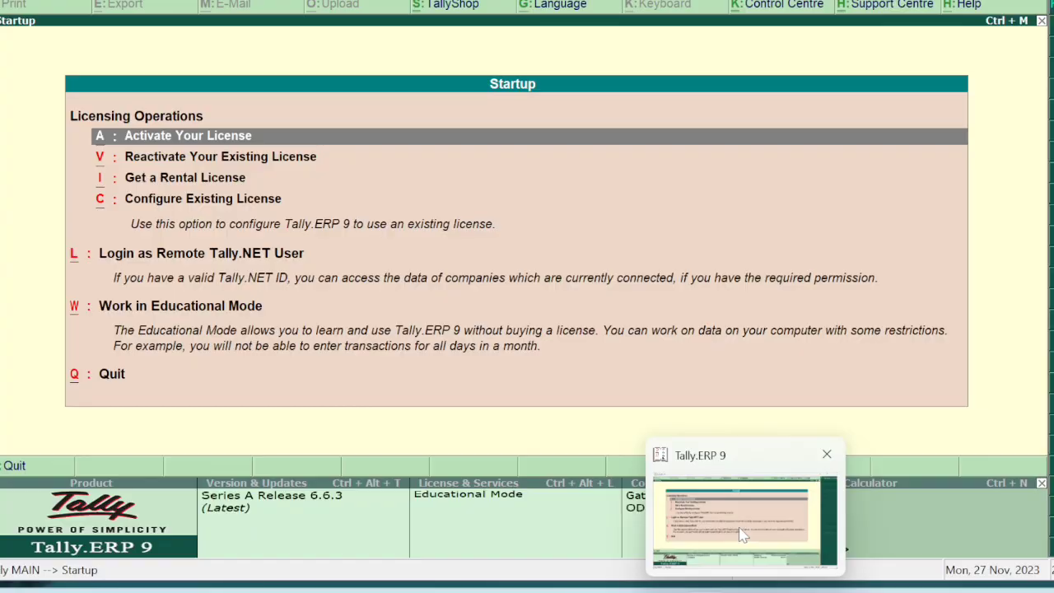
Start Tally.ERP 9 in Educational Mode from the startup screen.
{"action": "key", "text": "Down"}
{"action": "key", "text": "Down"}
{"action": "key", "text": "Down"}
{"action": "key", "text": "Down"}
{"action": "key", "text": "Down"}
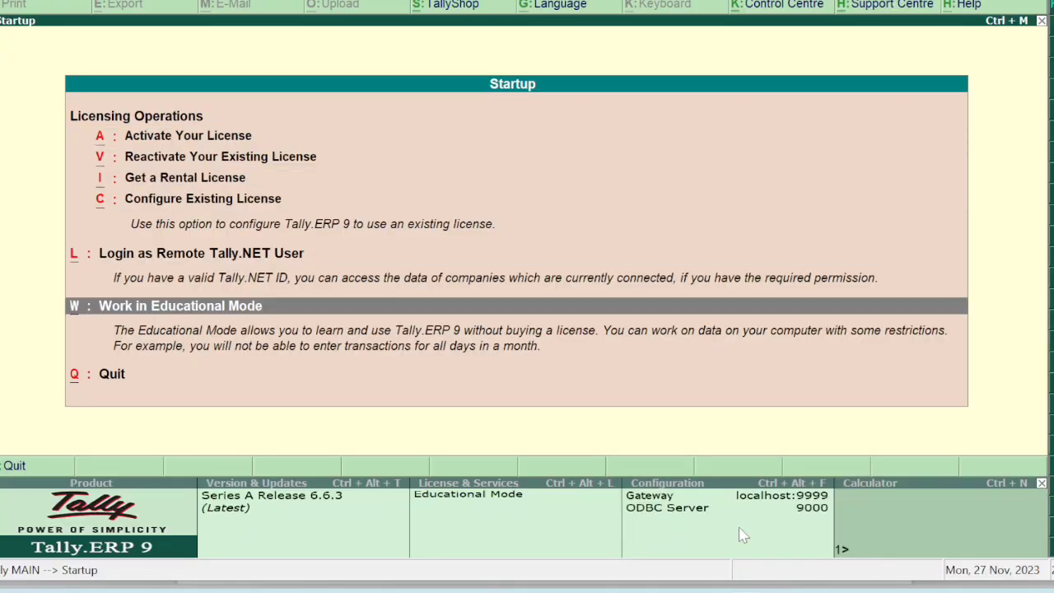
{"action": "key", "text": "Return"}
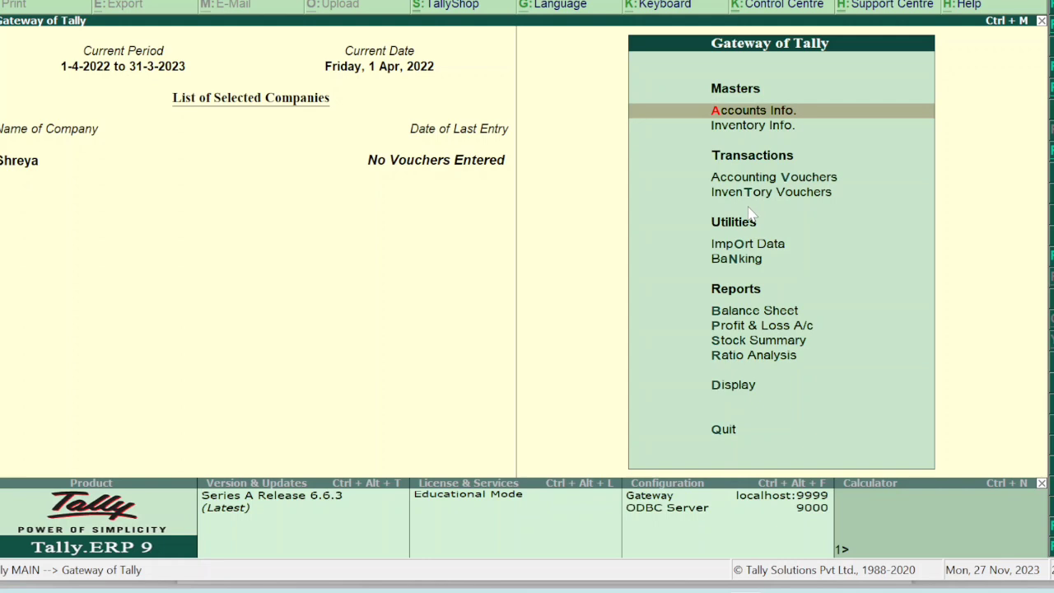
Close the loaded company and pick Create Company from Company Info.
{"action": "key", "text": "alt+F1"}
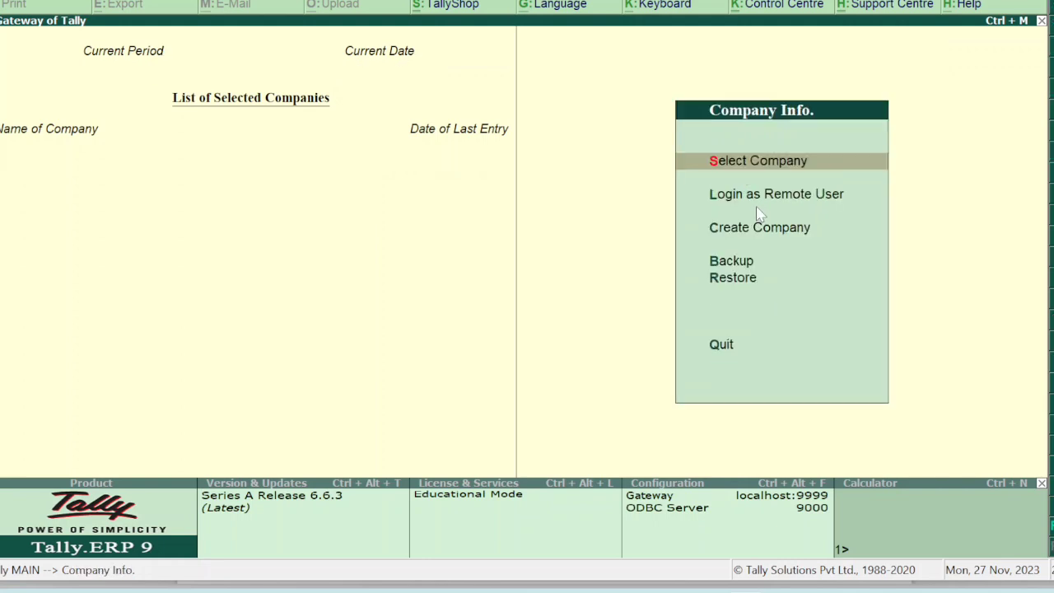
{"action": "key", "text": "Down"}
{"action": "key", "text": "Down"}
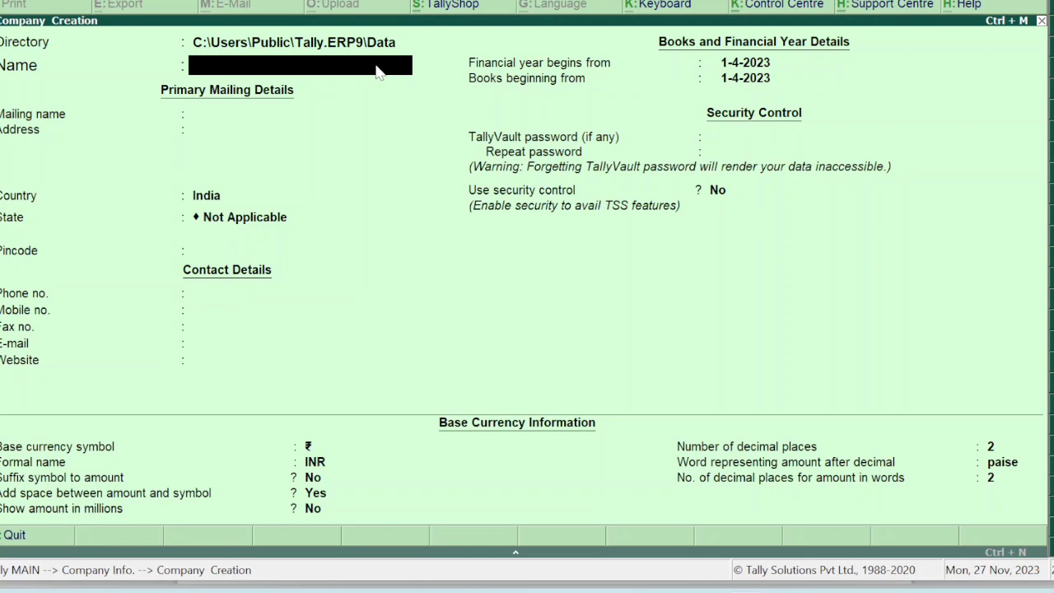
Enter company name ABC LTD. with address GOVINDPURI, country India and state Delhi.
{"action": "type", "text": "ABC LTS"}
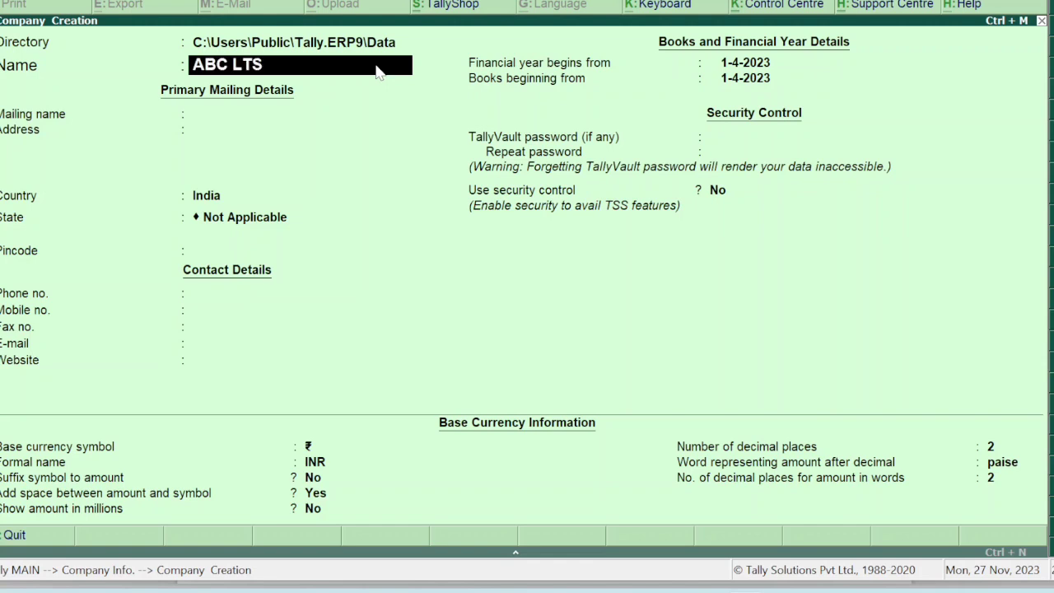
{"action": "key", "text": "BackSpace"}
{"action": "type", "text": "D."}
{"action": "key", "text": "Return"}
{"action": "key", "text": "Return"}
{"action": "type", "text": "GOVINDPURI"}
{"action": "key", "text": "Return"}
{"action": "key", "text": "Return"}
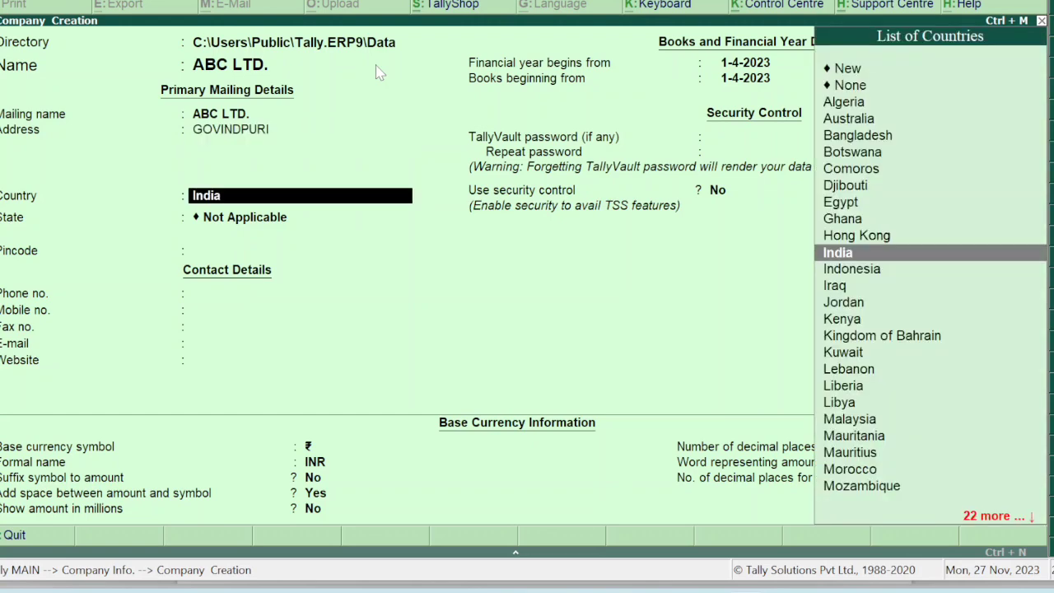
{"action": "key", "text": "Return"}
{"action": "key", "text": "Down"}
{"action": "key", "text": "Down"}
{"action": "key", "text": "Down"}
{"action": "key", "text": "Down"}
{"action": "key", "text": "Down"}
{"action": "key", "text": "Down"}
{"action": "key", "text": "Down"}
{"action": "key", "text": "Down"}
{"action": "key", "text": "Down"}
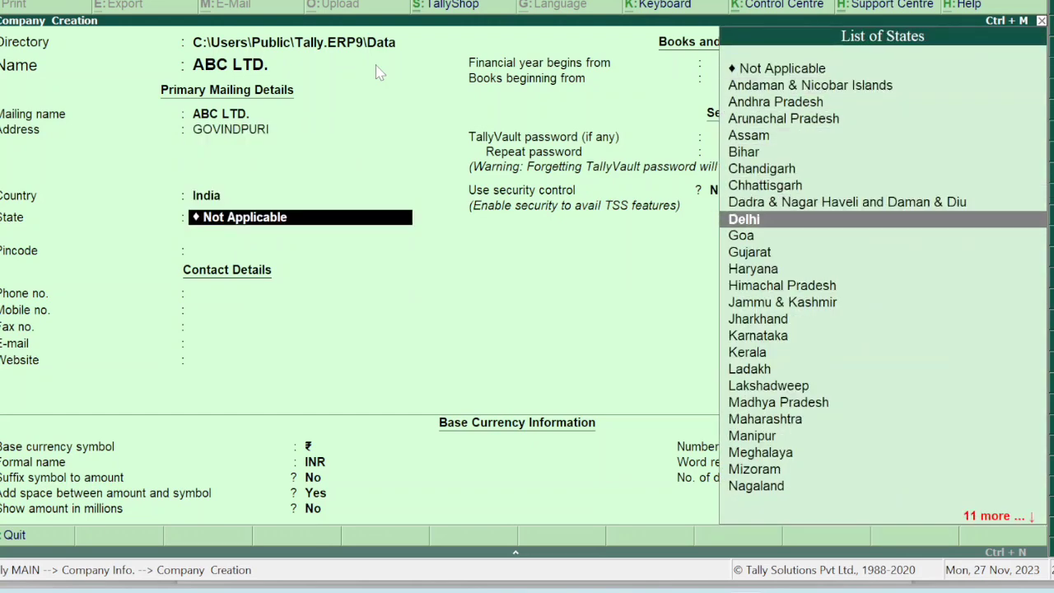
{"action": "key", "text": "Return"}
Fill in pincode 110019, the company phone and mobile numbers, and its e-mail address.
{"action": "type", "text": "110019"}
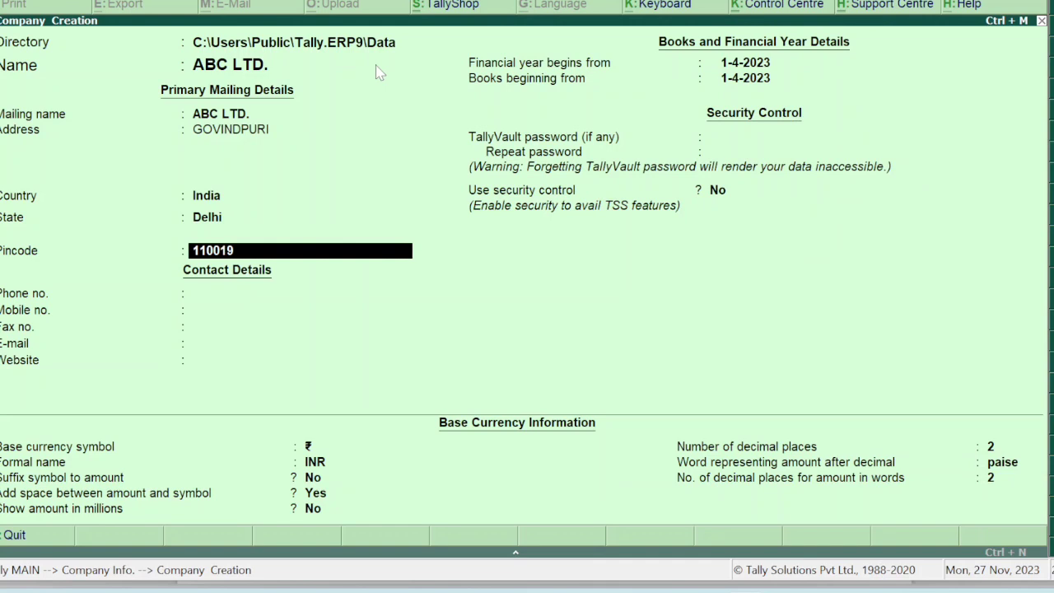
{"action": "key", "text": "Return"}
{"action": "type", "text": "1"}
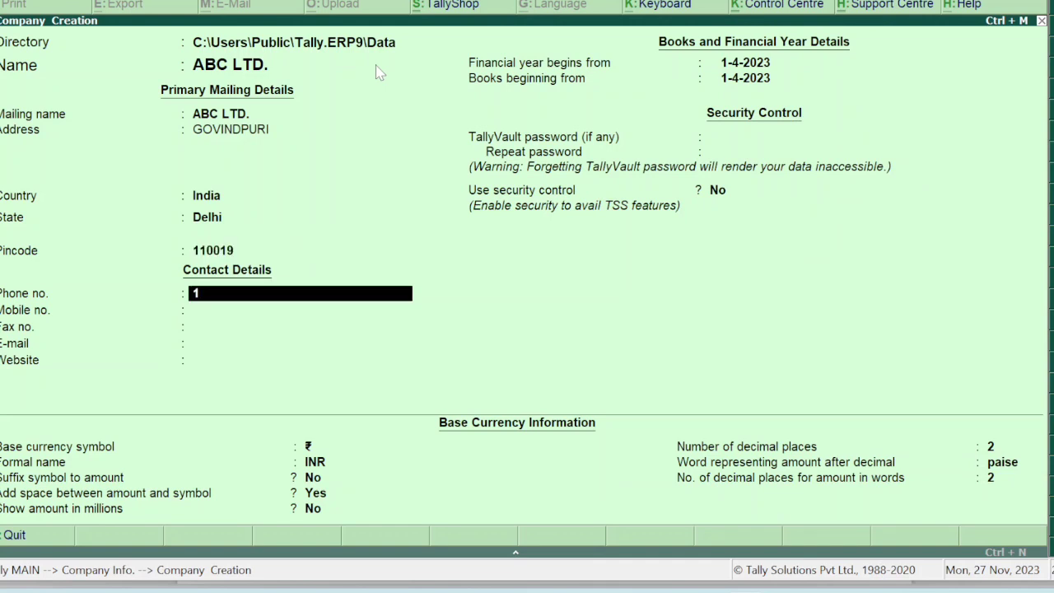
{"action": "type", "text": "234566776"}
{"action": "key", "text": "Return"}
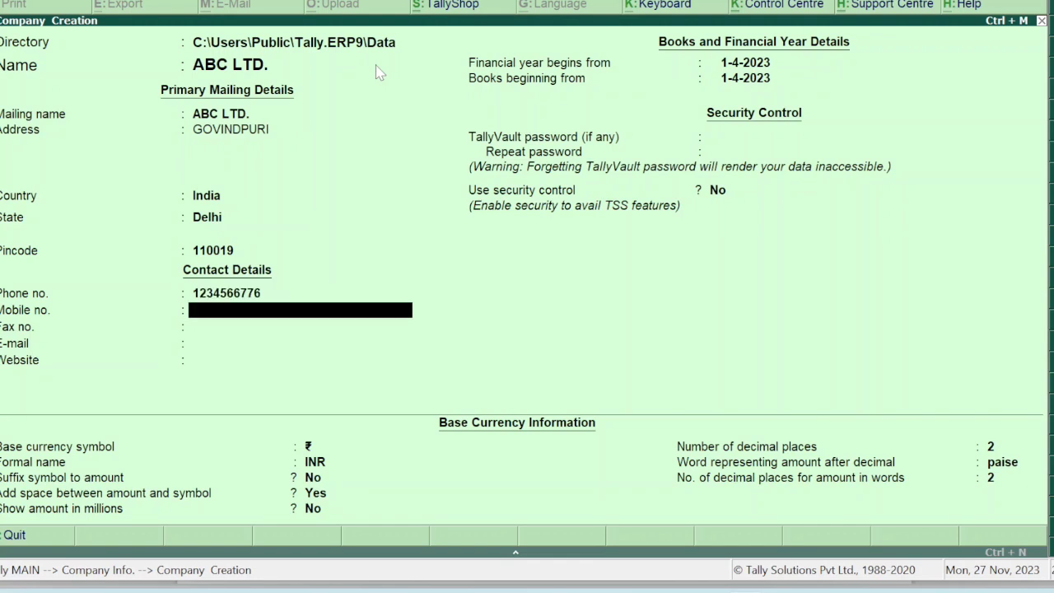
{"action": "type", "text": "12334556677"}
{"action": "key", "text": "Return"}
{"action": "key", "text": "Return"}
{"action": "key", "text": "Return"}
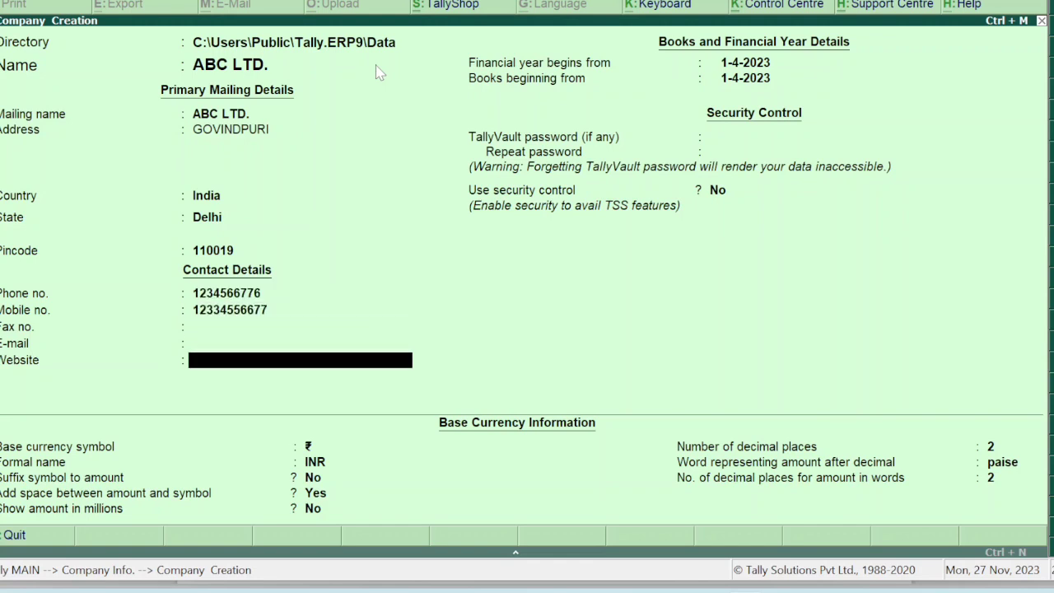
{"action": "key", "text": "BackSpace"}
{"action": "type", "text": "A"}
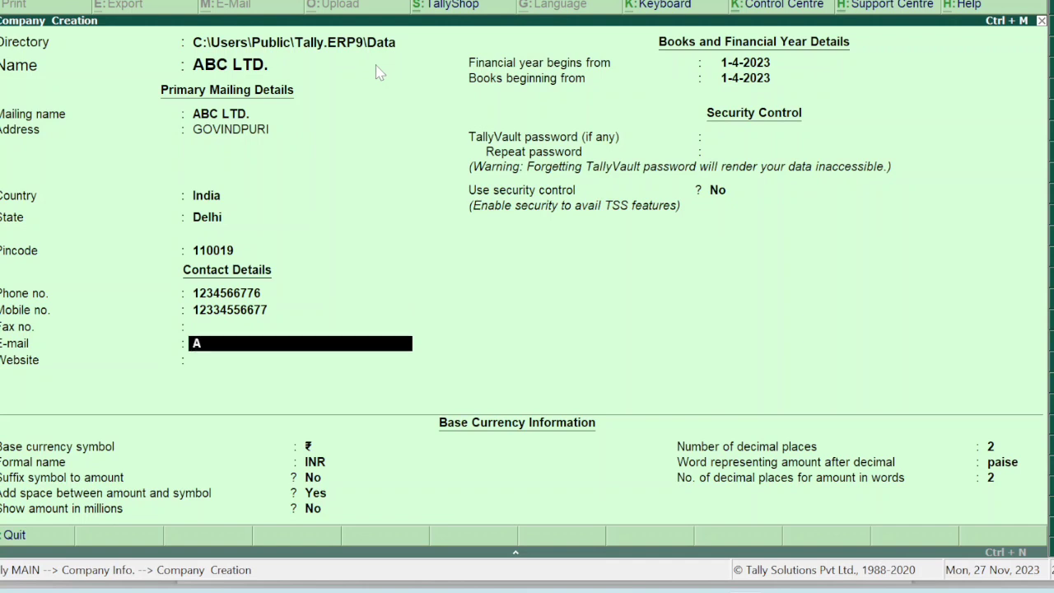
{"action": "key", "text": "BackSpace"}
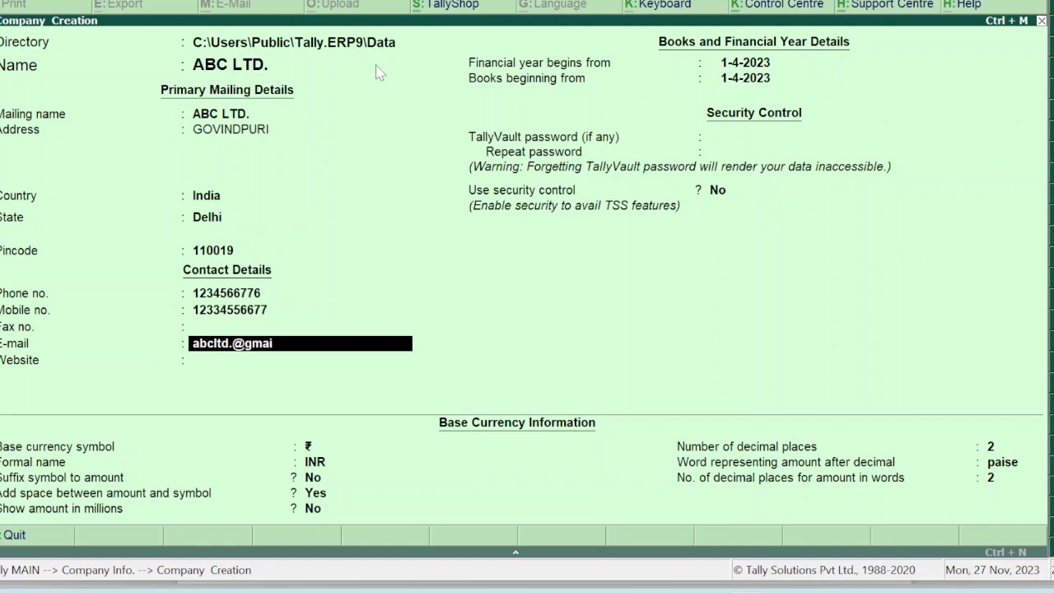
{"action": "key", "text": "Return"}
{"action": "key", "text": "Return"}
{"action": "key", "text": "Return"}
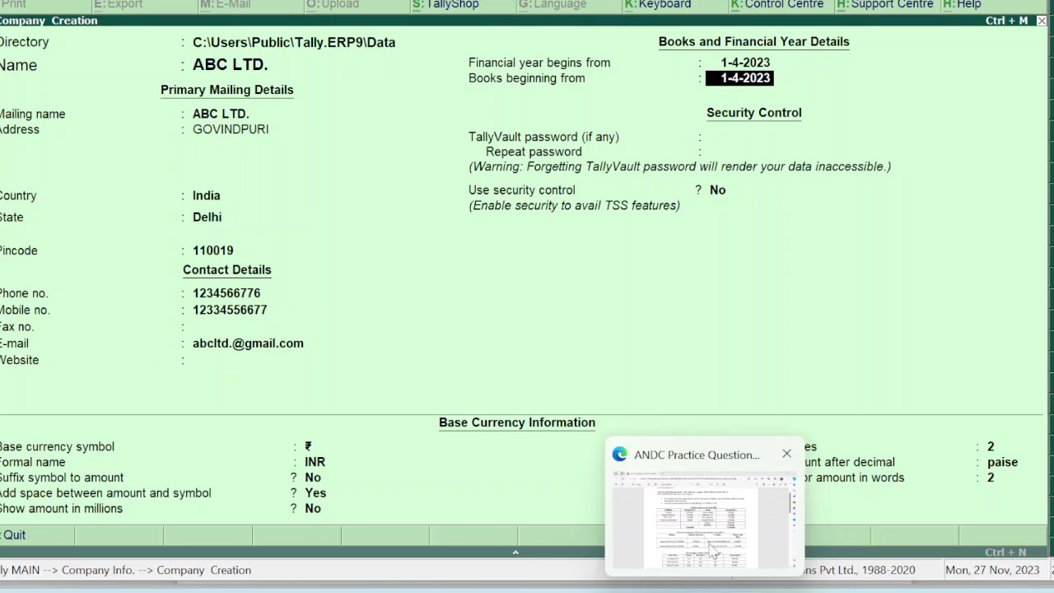
{"action": "left_click", "coordinate": [713, 558]}
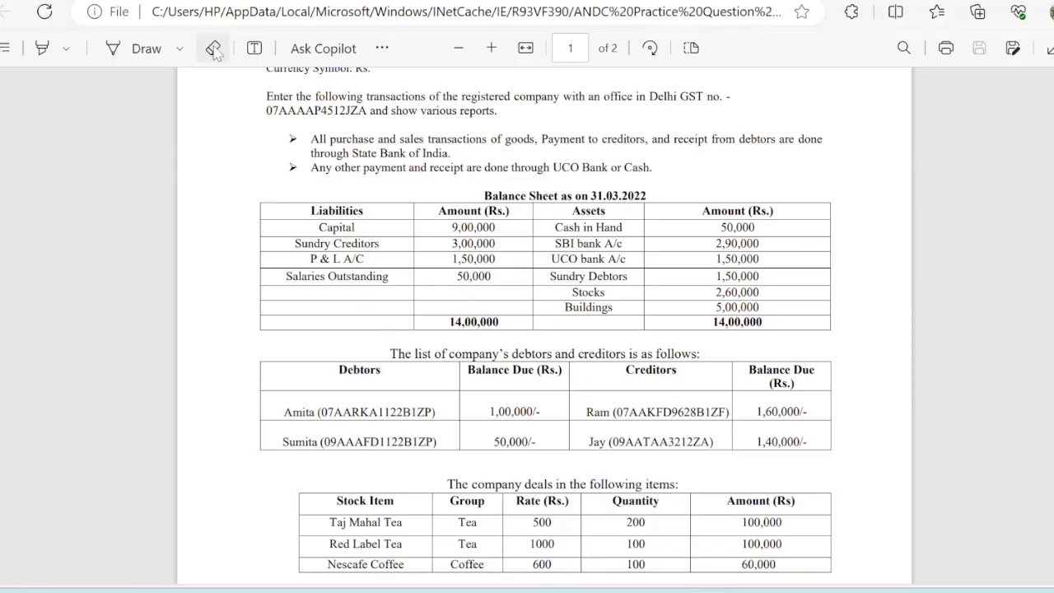
Highlight the date 31.03.2022 and the period 2022-23 in the question PDF, then return to Tally.
{"action": "left_click", "coordinate": [50, 51]}
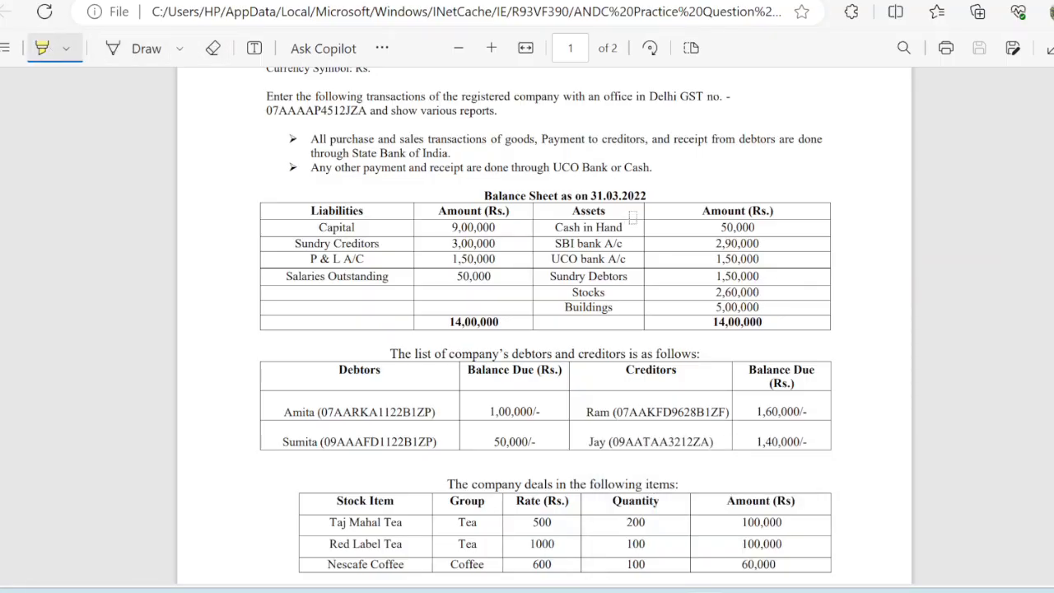
{"action": "left_click_drag", "start_coordinate": [590, 197], "coordinate": [648, 203]}
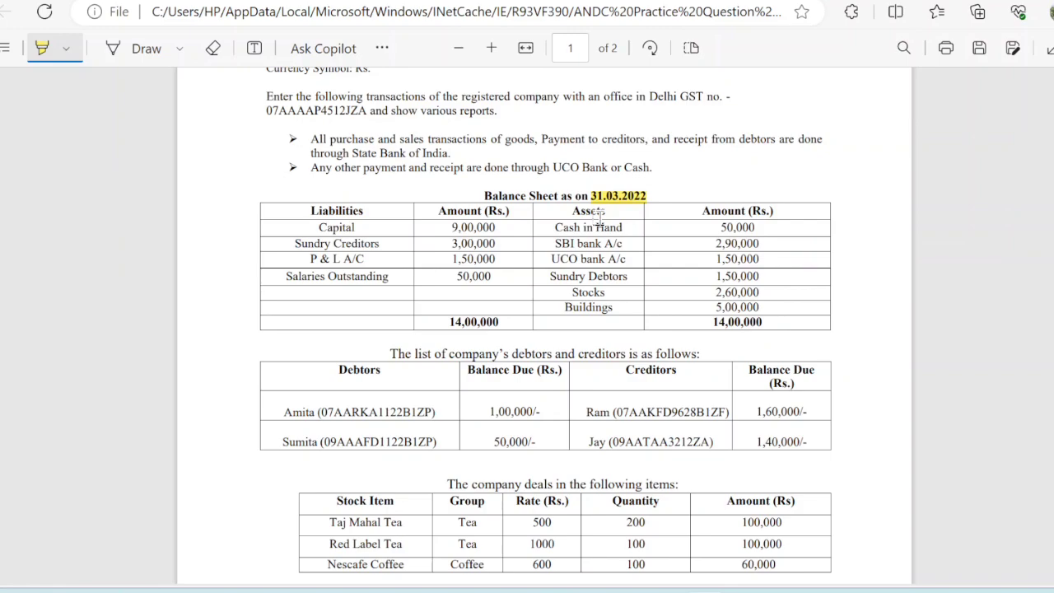
{"action": "scroll", "coordinate": [740, 497], "scroll_direction": "down", "scroll_amount": 10}
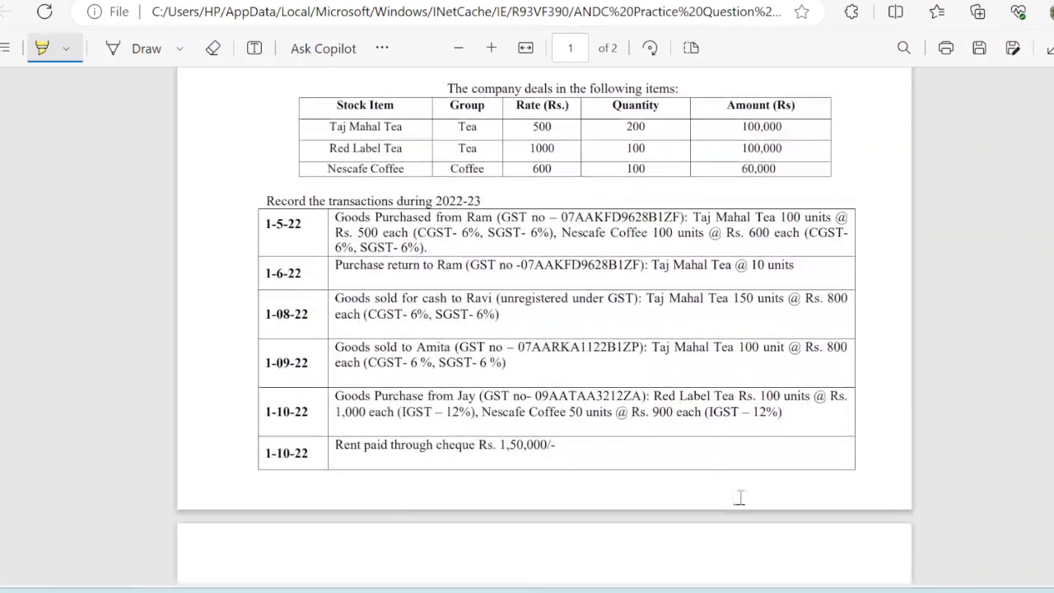
{"action": "scroll", "coordinate": [739, 497], "scroll_direction": "up", "scroll_amount": 4}
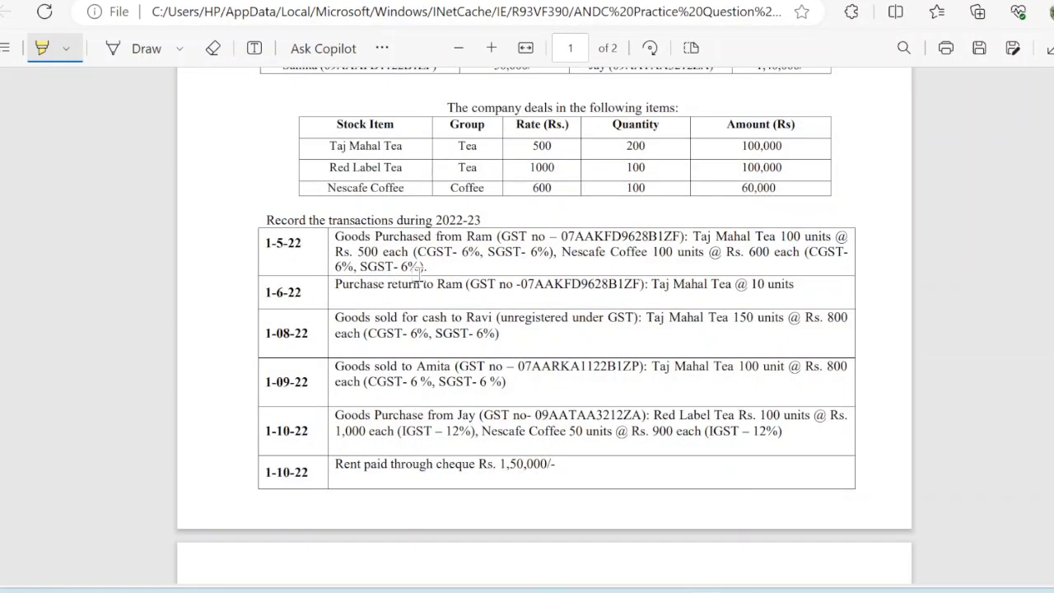
{"action": "left_click_drag", "start_coordinate": [440, 218], "coordinate": [486, 217]}
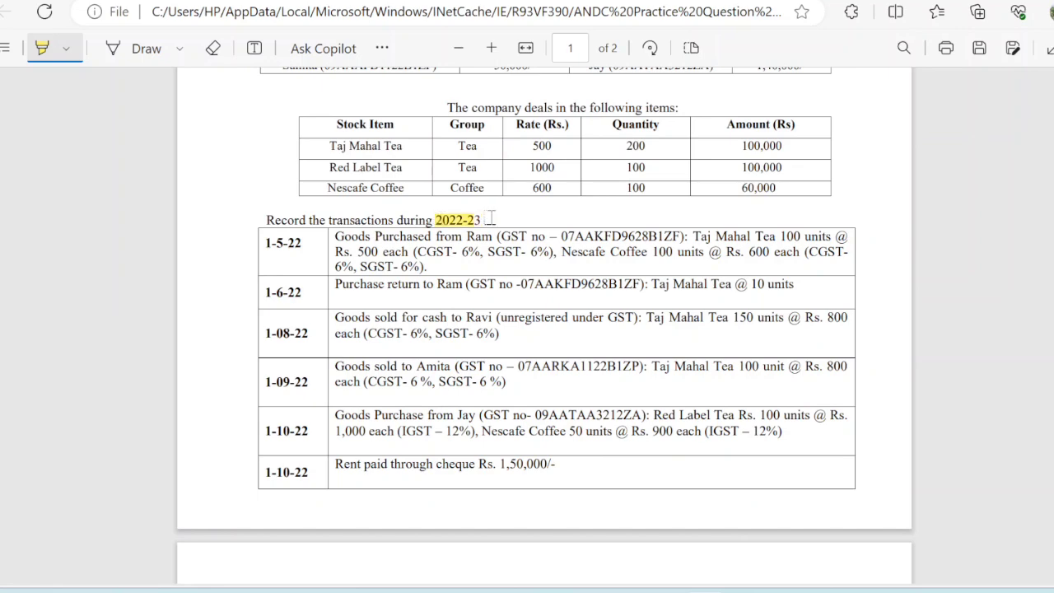
{"action": "scroll", "coordinate": [487, 219], "scroll_direction": "up", "scroll_amount": 5}
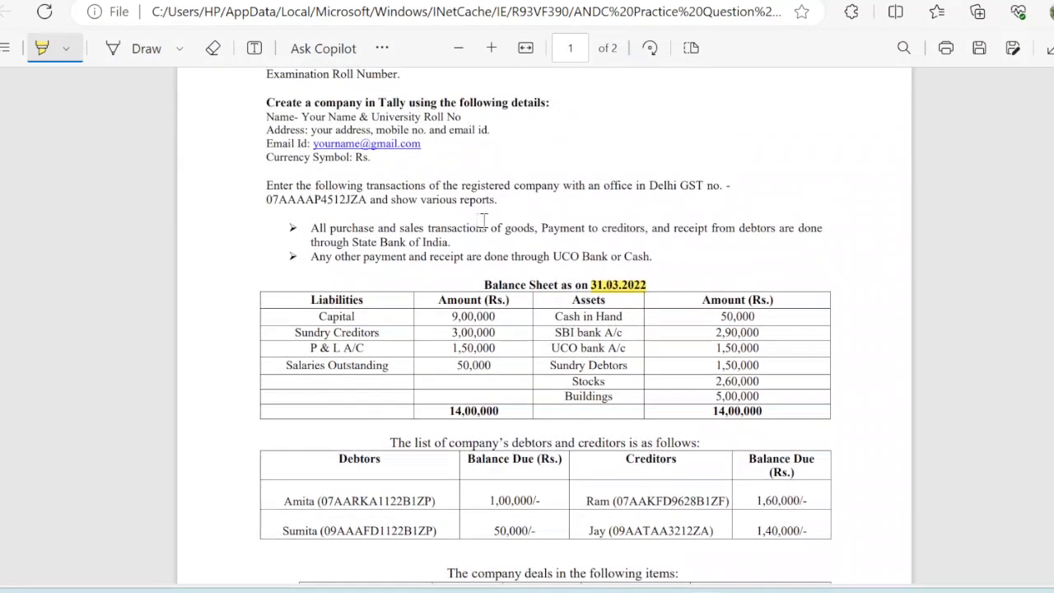
{"action": "mouse_move", "coordinate": [682, 567]}
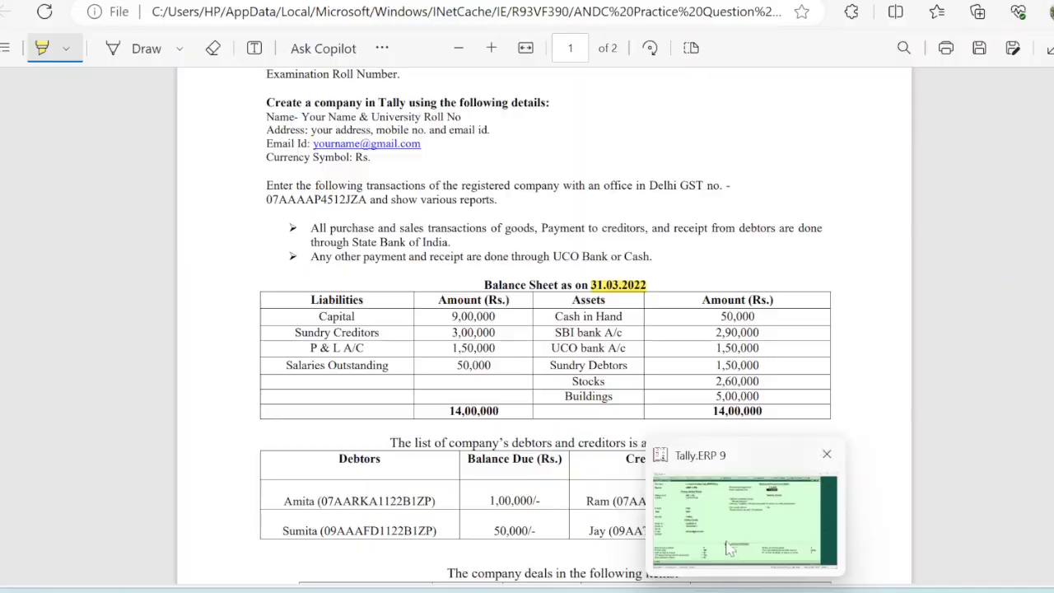
{"action": "left_click", "coordinate": [732, 550]}
Accept the company form to save ABC LTD. and open Accounts Info.
{"action": "key", "text": "Return"}
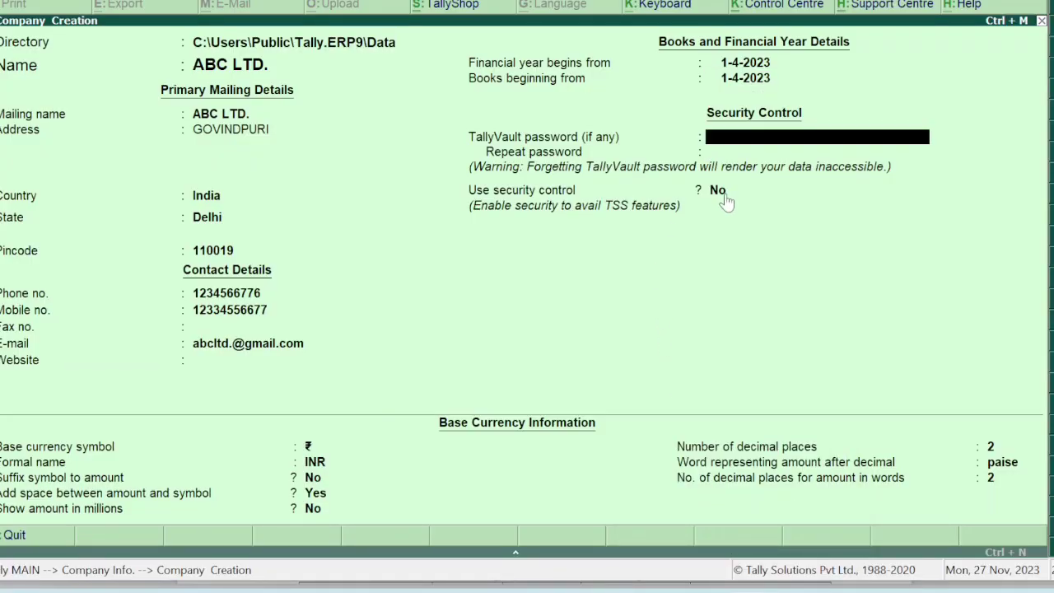
{"action": "key", "text": "Return"}
{"action": "key", "text": "Return"}
{"action": "key", "text": "Return"}
{"action": "key", "text": "Return"}
{"action": "key", "text": "Return"}
{"action": "key", "text": "Return"}
{"action": "key", "text": "Return"}
{"action": "key", "text": "Return"}
{"action": "key", "text": "Return"}
{"action": "key", "text": "Return"}
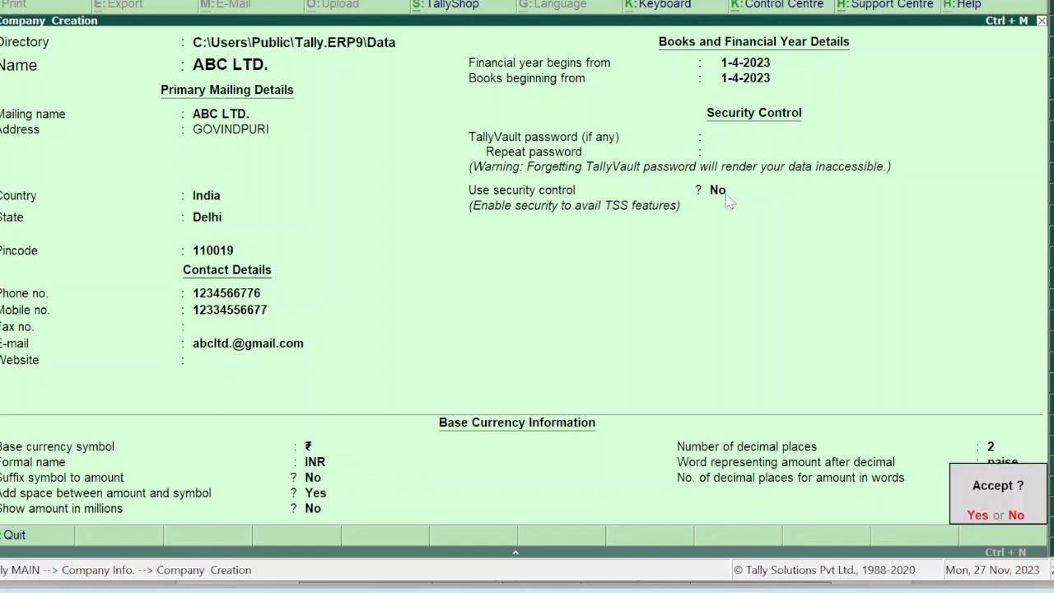
{"action": "key", "text": "Return"}
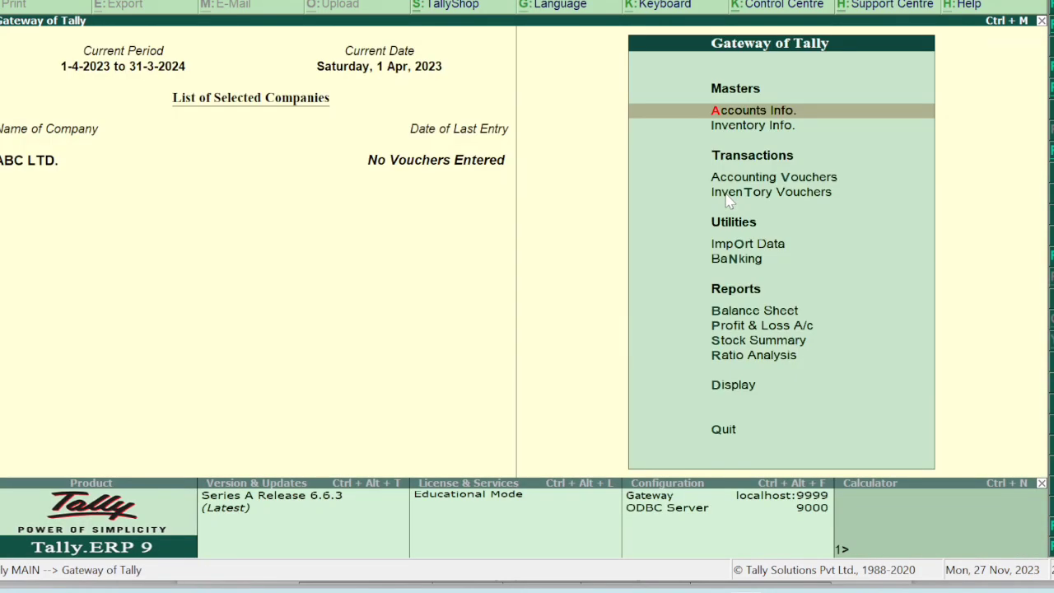
{"action": "key", "text": "Return"}
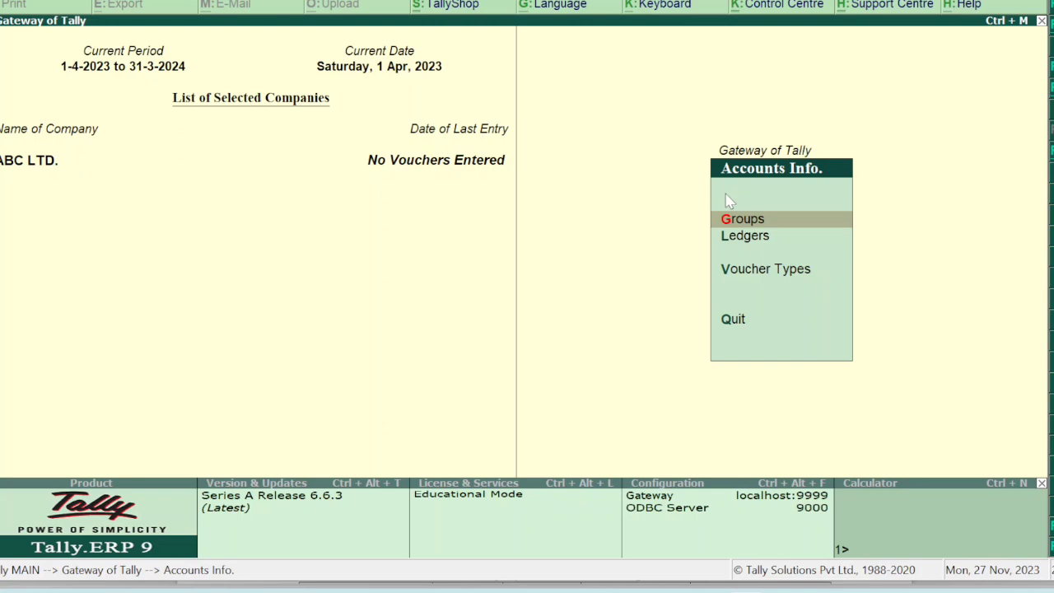
Highlight P & L A/C, Cash in Hand, Sundry Debtors and Stocks in the PDF balance sheet.
{"action": "mouse_move", "coordinate": [713, 587]}
{"action": "left_click", "coordinate": [710, 553]}
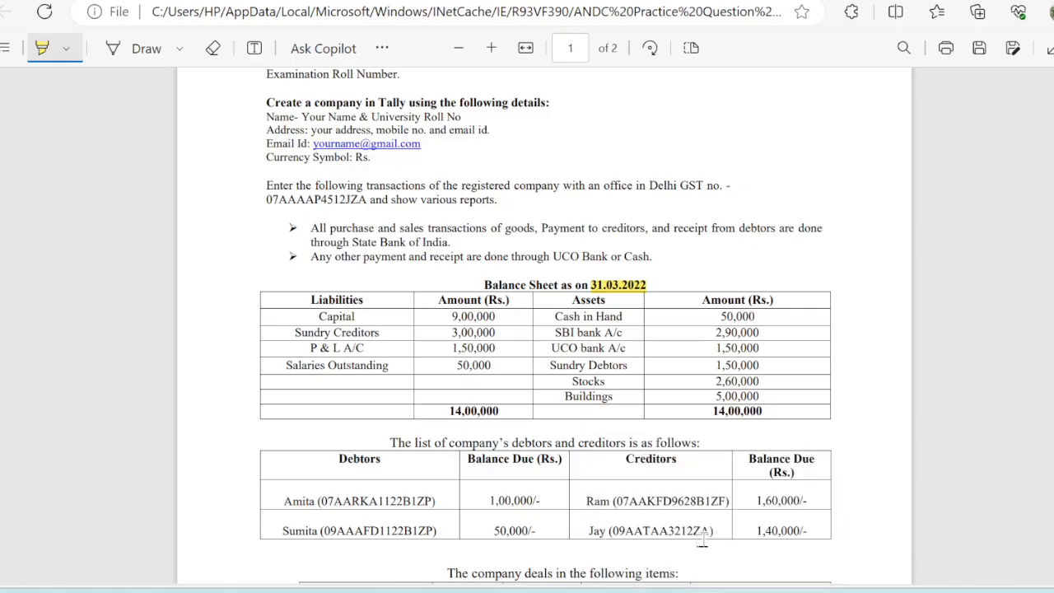
{"action": "mouse_move", "coordinate": [312, 347]}
{"action": "left_mouse_down"}
{"action": "mouse_move", "coordinate": [360, 354]}
{"action": "mouse_move", "coordinate": [275, 338]}
{"action": "mouse_move", "coordinate": [375, 317]}
{"action": "left_mouse_up"}
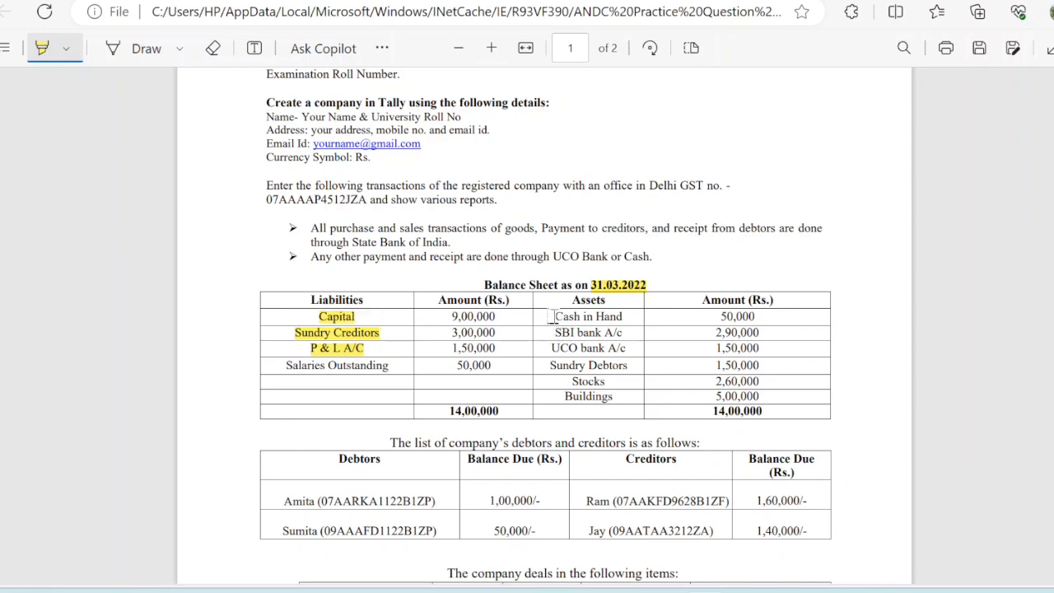
{"action": "left_click_drag", "start_coordinate": [550, 316], "coordinate": [624, 318]}
{"action": "left_click_drag", "start_coordinate": [549, 365], "coordinate": [629, 365]}
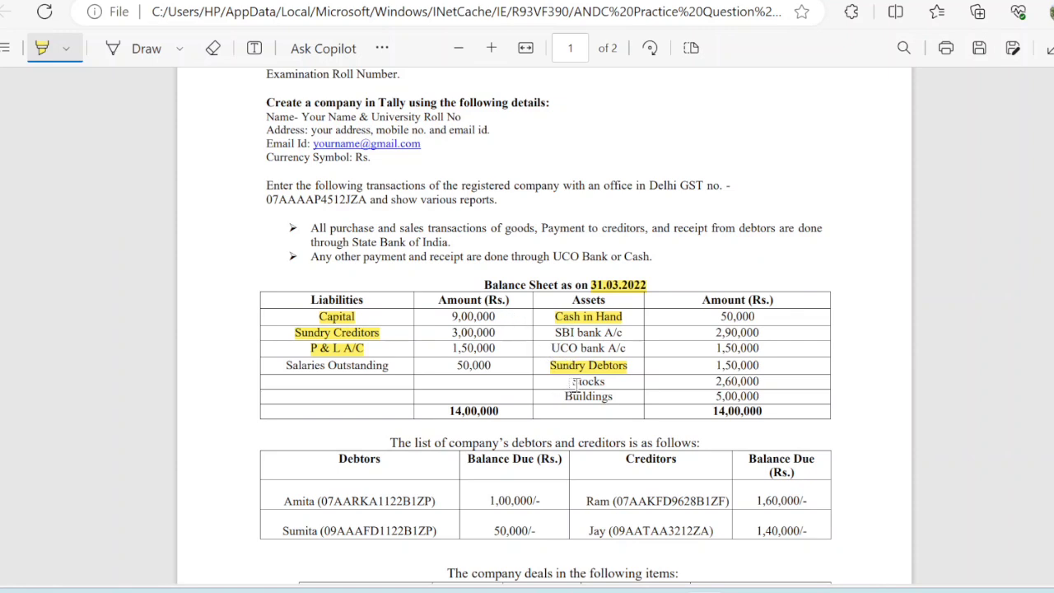
{"action": "mouse_move", "coordinate": [575, 381]}
{"action": "left_mouse_down"}
{"action": "mouse_move", "coordinate": [641, 385]}
{"action": "mouse_move", "coordinate": [606, 381]}
{"action": "left_mouse_up"}
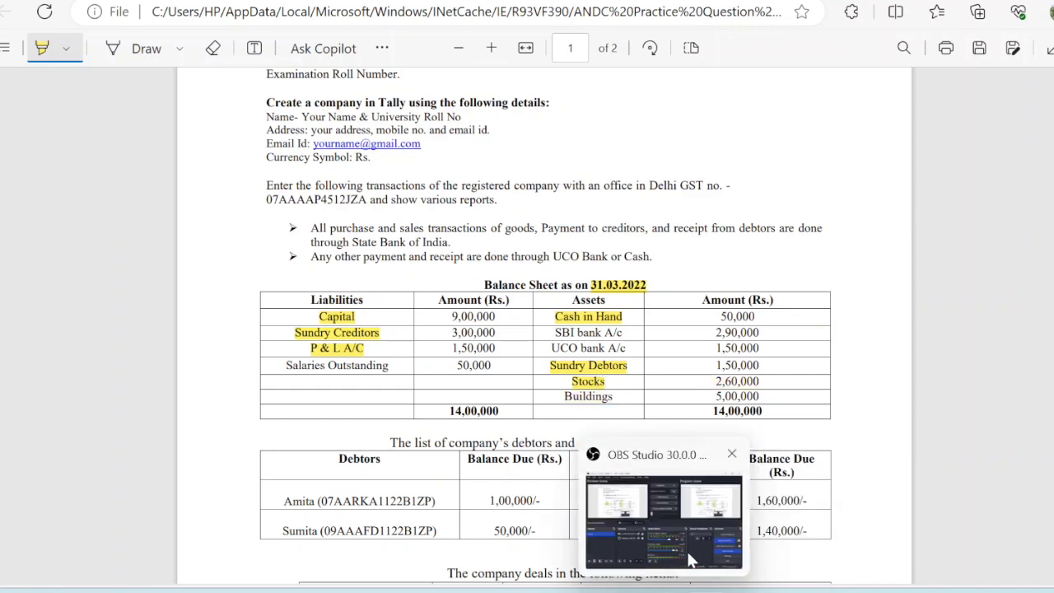
{"action": "left_click", "coordinate": [744, 557]}
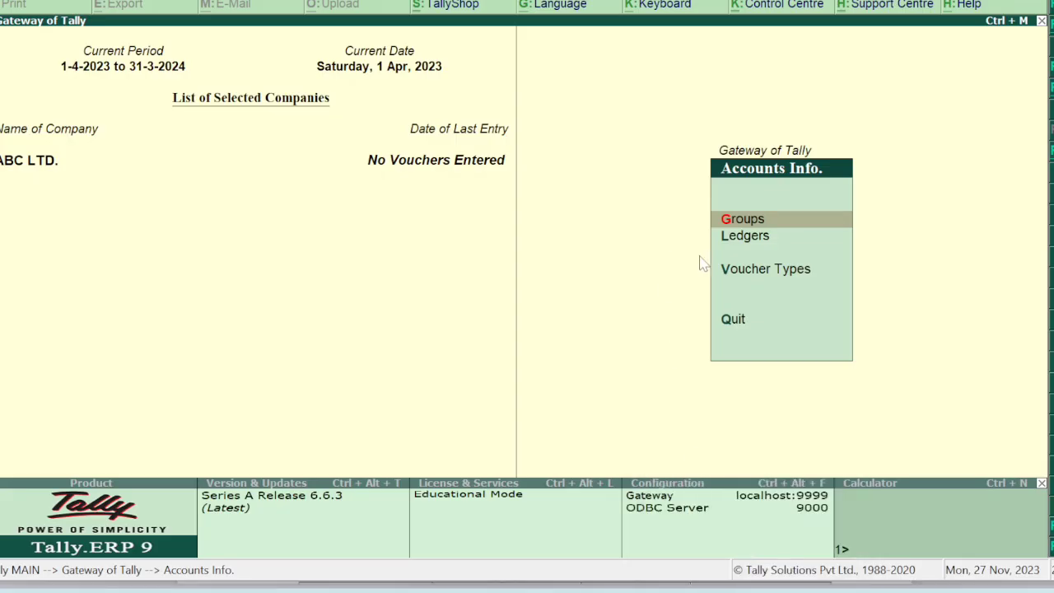
Go to Accounts Info > Ledgers and start a single ledger creation.
{"action": "key", "text": "Escape"}
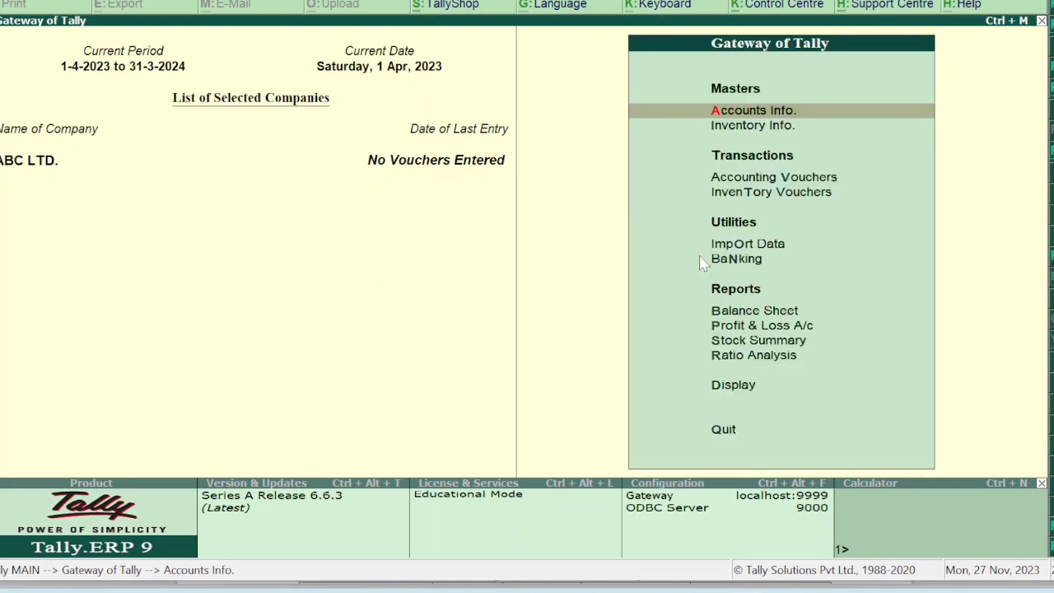
{"action": "key", "text": "Return"}
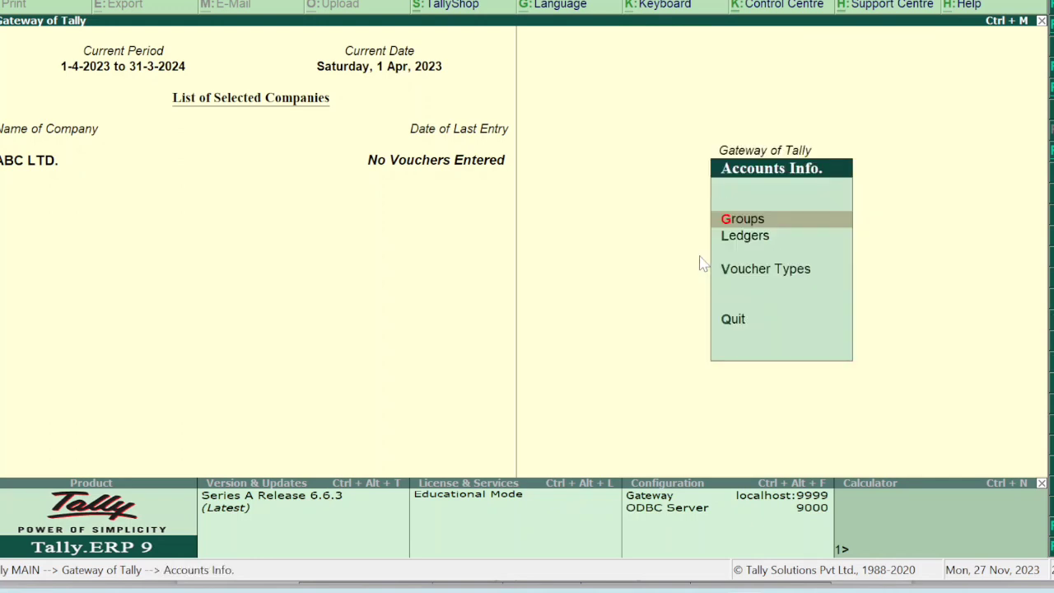
{"action": "key", "text": "Down"}
{"action": "key", "text": "Return"}
{"action": "key", "text": "Down"}
{"action": "key", "text": "Up"}
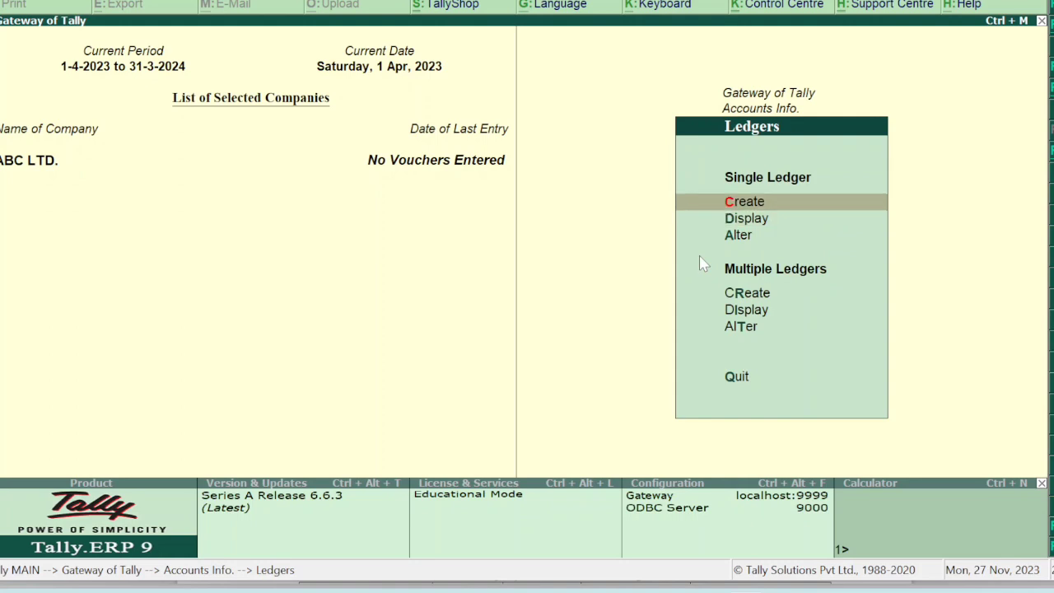
{"action": "key", "text": "Return"}
Create Capital A/c under Capital Account with a 9,00,000 Cr opening balance.
{"action": "type", "text": "C"}
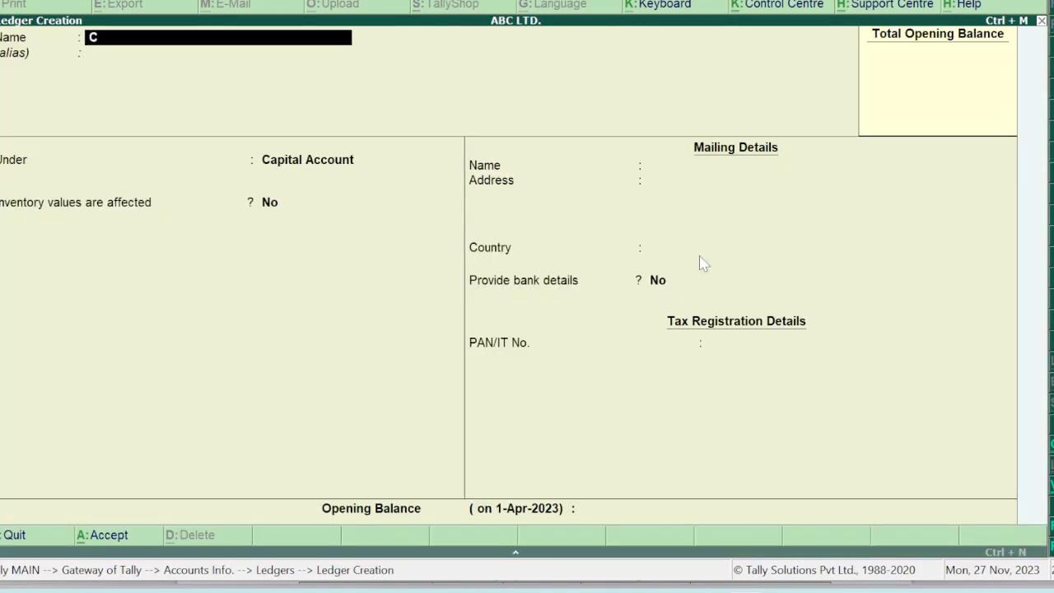
{"action": "type", "text": "apital"}
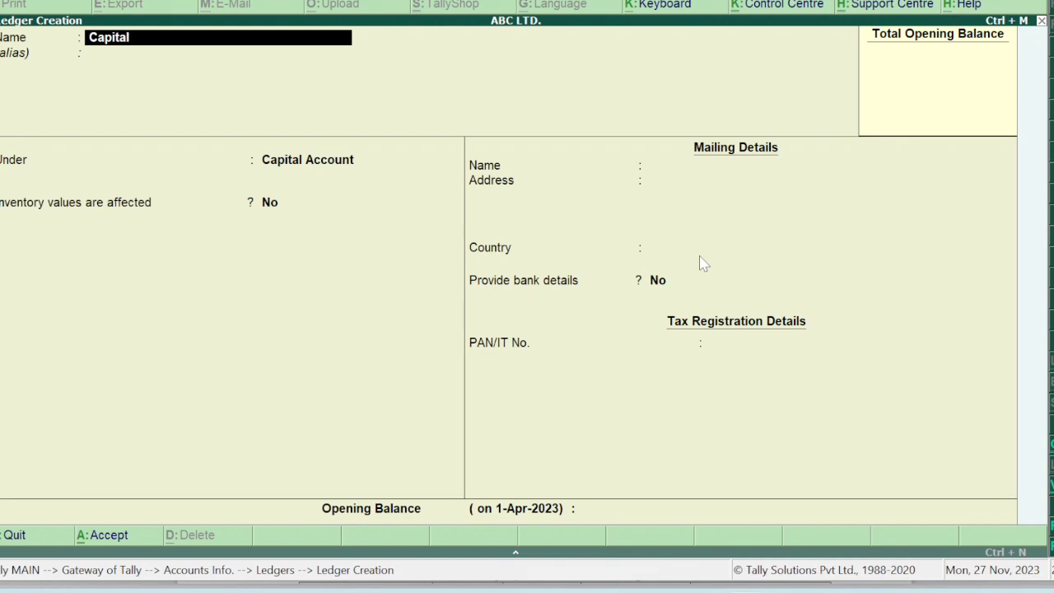
{"action": "type", "text": " a/c"}
{"action": "key", "text": "Return"}
{"action": "key", "text": "Return"}
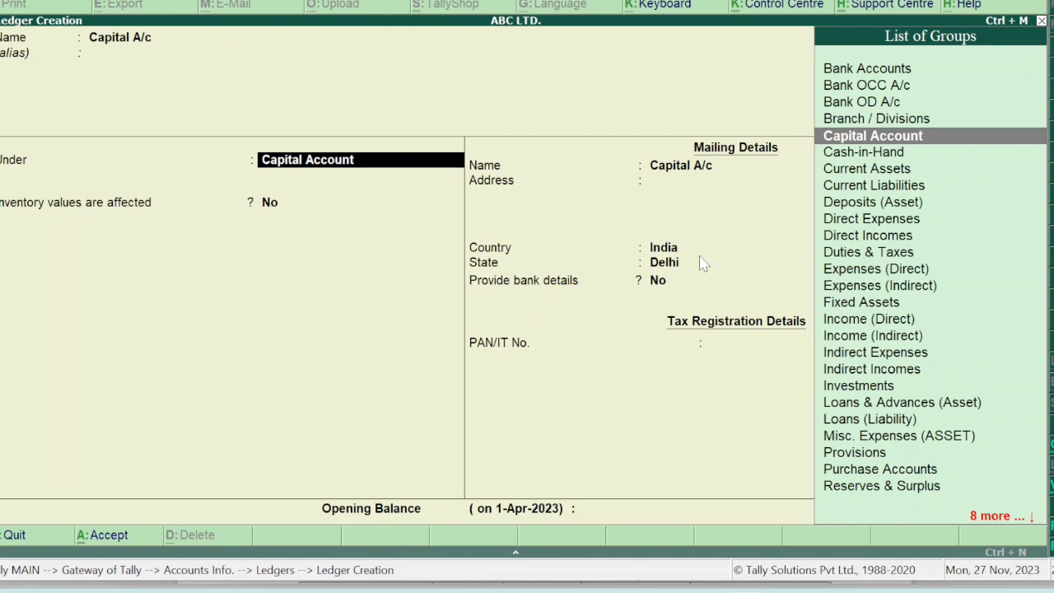
{"action": "key", "text": "Return"}
{"action": "key", "text": "Return"}
{"action": "key", "text": "Return"}
{"action": "key", "text": "Return"}
{"action": "key", "text": "Return"}
{"action": "key", "text": "Return"}
{"action": "key", "text": "Return"}
{"action": "key", "text": "Return"}
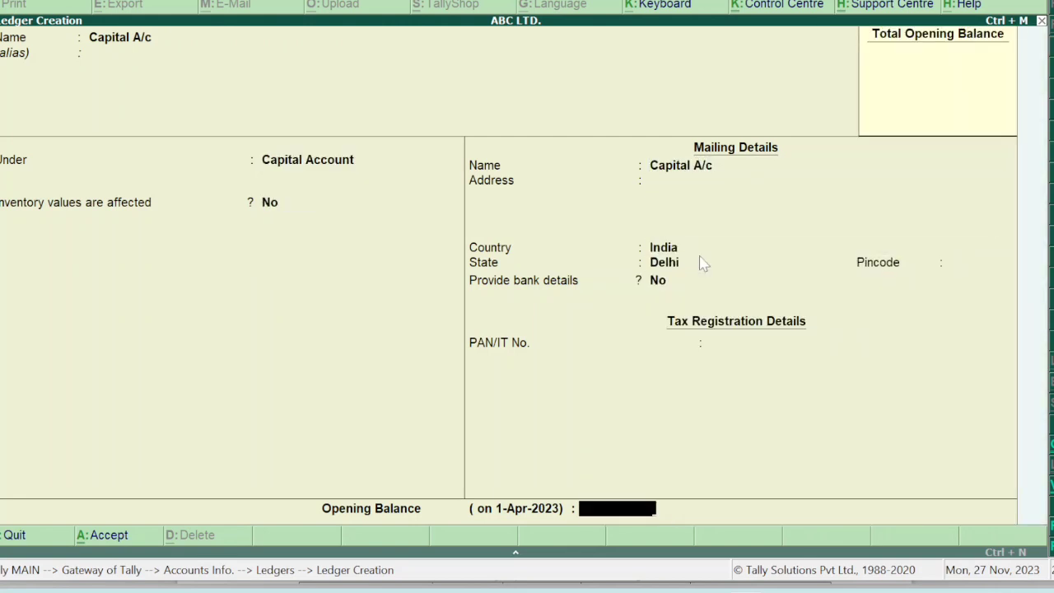
{"action": "type", "text": "900000"}
{"action": "key", "text": "Return"}
{"action": "key", "text": "Return"}
{"action": "key", "text": "Return"}
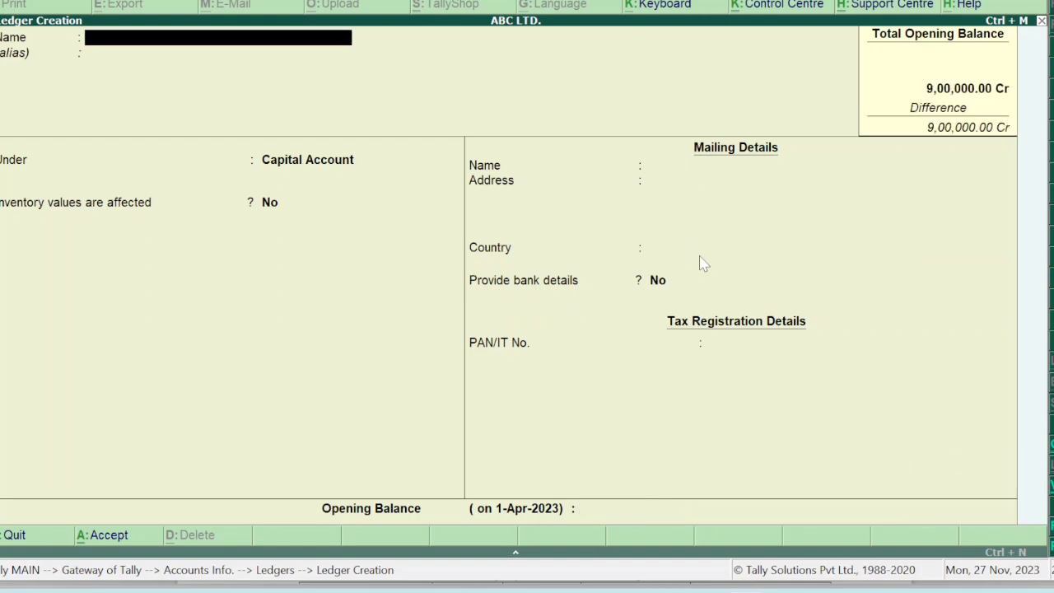
{"action": "key", "text": "Escape"}
{"action": "key", "text": "Return"}
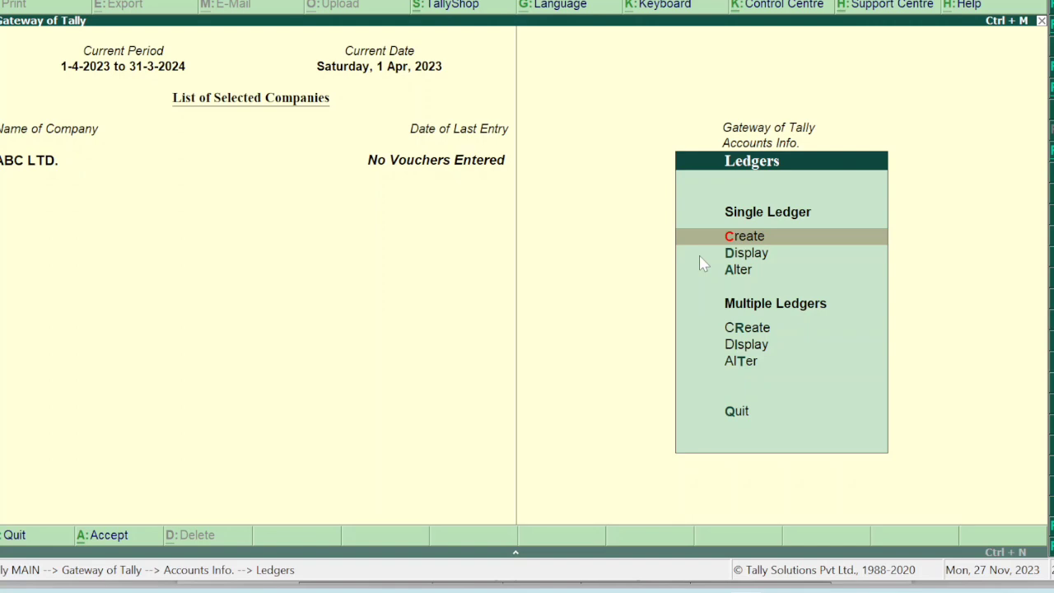
{"action": "left_click", "coordinate": [701, 261]}
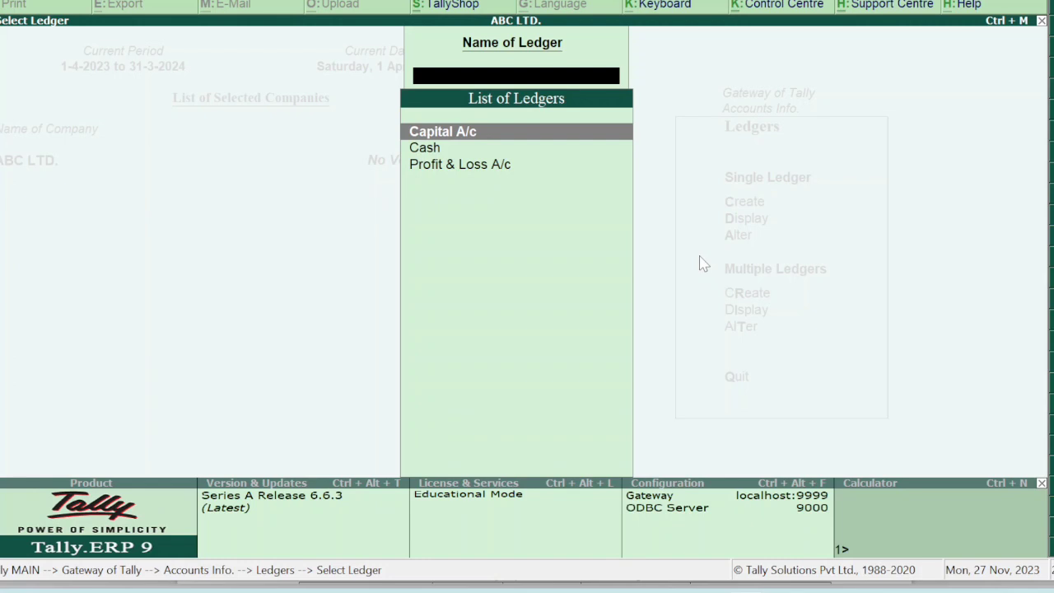
Set the Cash ledger's opening balance to 50,000 Dr and save it.
{"action": "key", "text": "Down"}
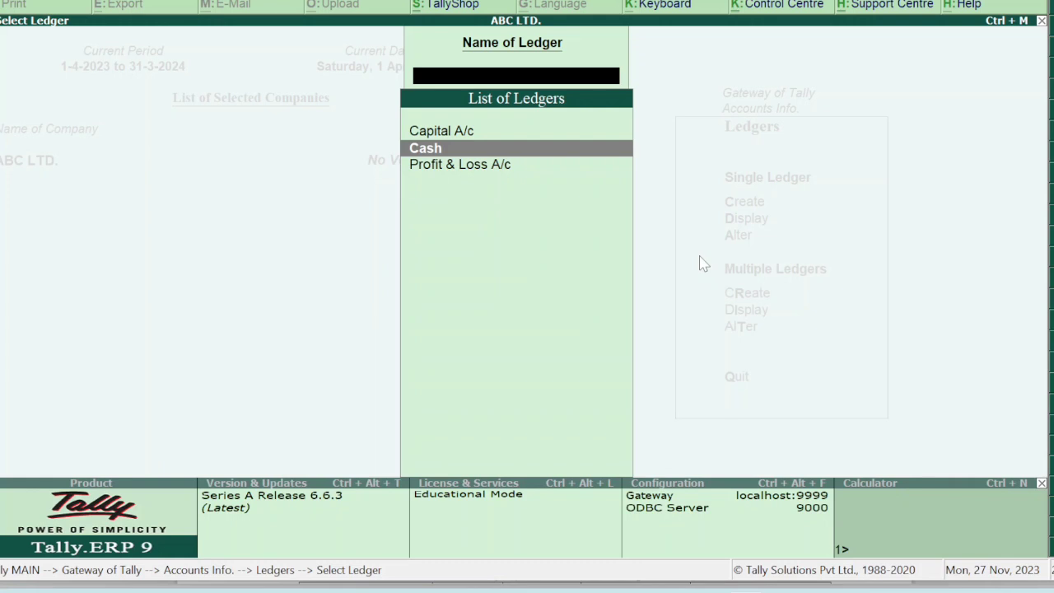
{"action": "key", "text": "Return"}
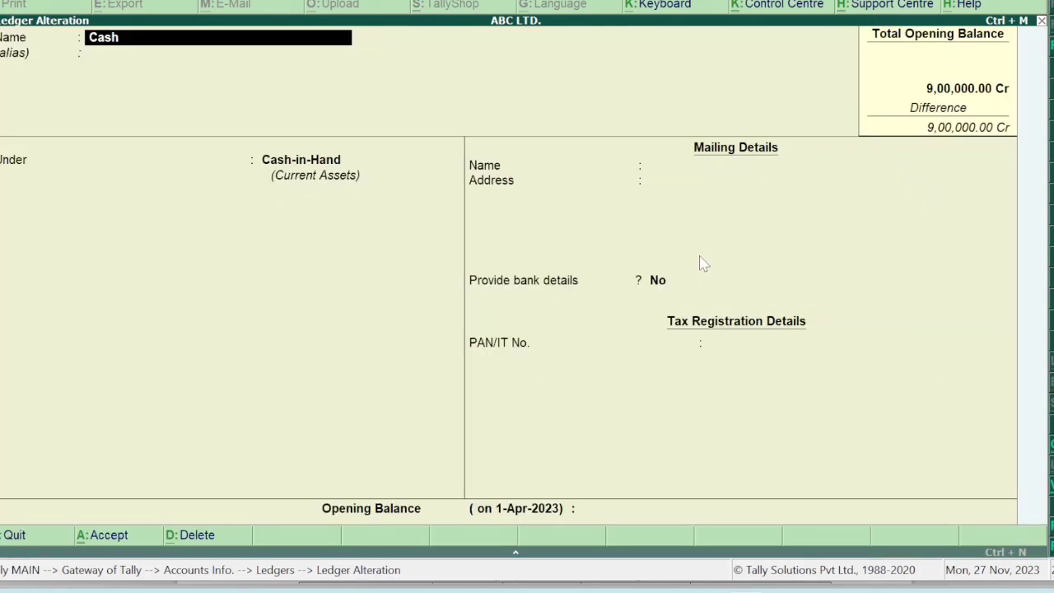
{"action": "key", "text": "Return"}
{"action": "key", "text": "Return"}
{"action": "key", "text": "Return"}
{"action": "key", "text": "Return"}
{"action": "key", "text": "Return"}
{"action": "key", "text": "Return"}
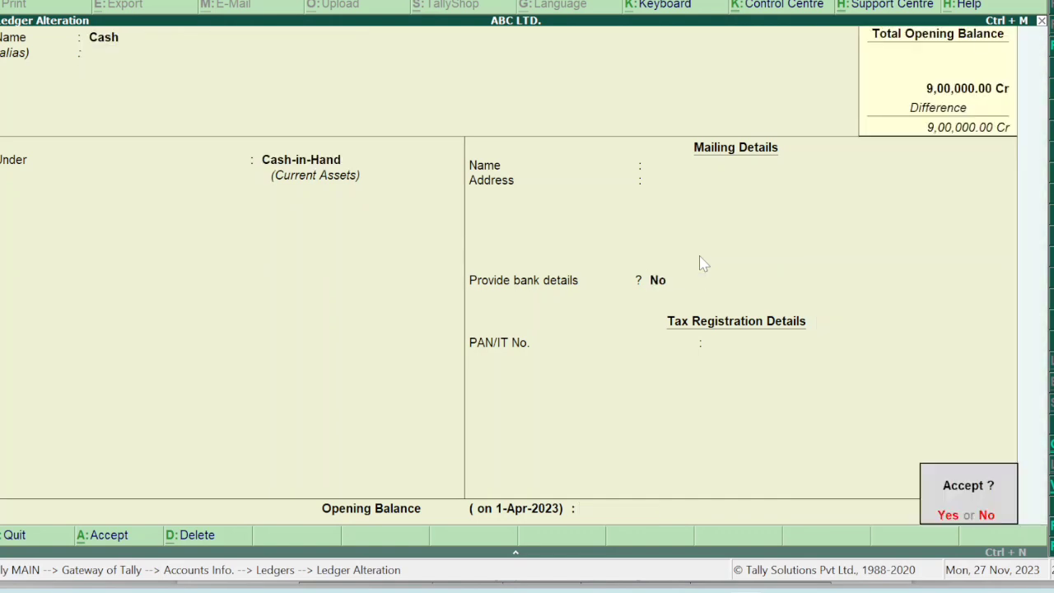
{"action": "key", "text": "n"}
{"action": "key", "text": "Return"}
{"action": "key", "text": "Return"}
{"action": "key", "text": "Return"}
{"action": "key", "text": "Return"}
{"action": "key", "text": "Return"}
{"action": "key", "text": "Return"}
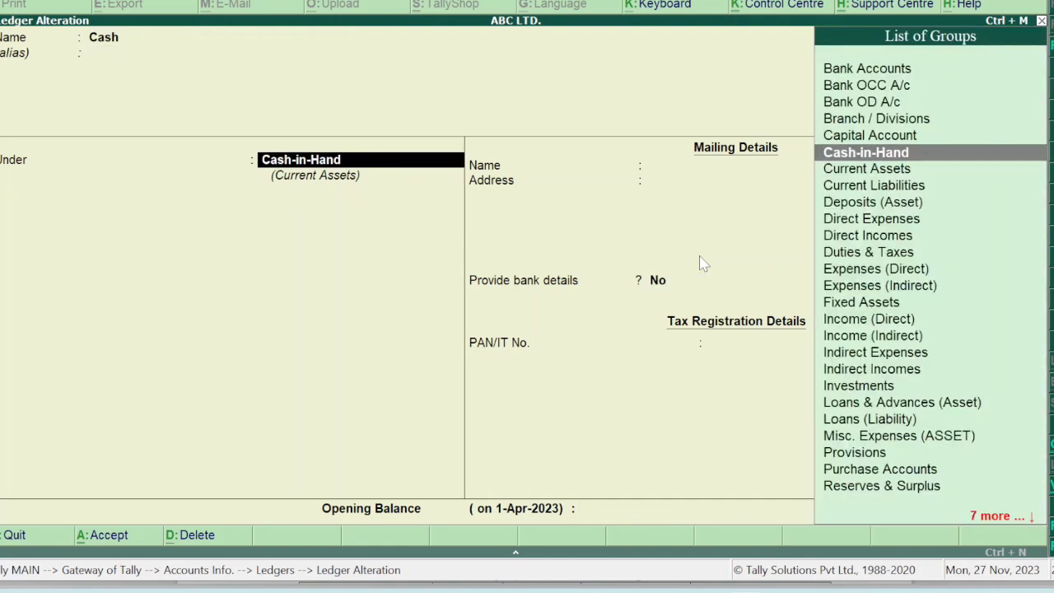
{"action": "type", "text": "50000"}
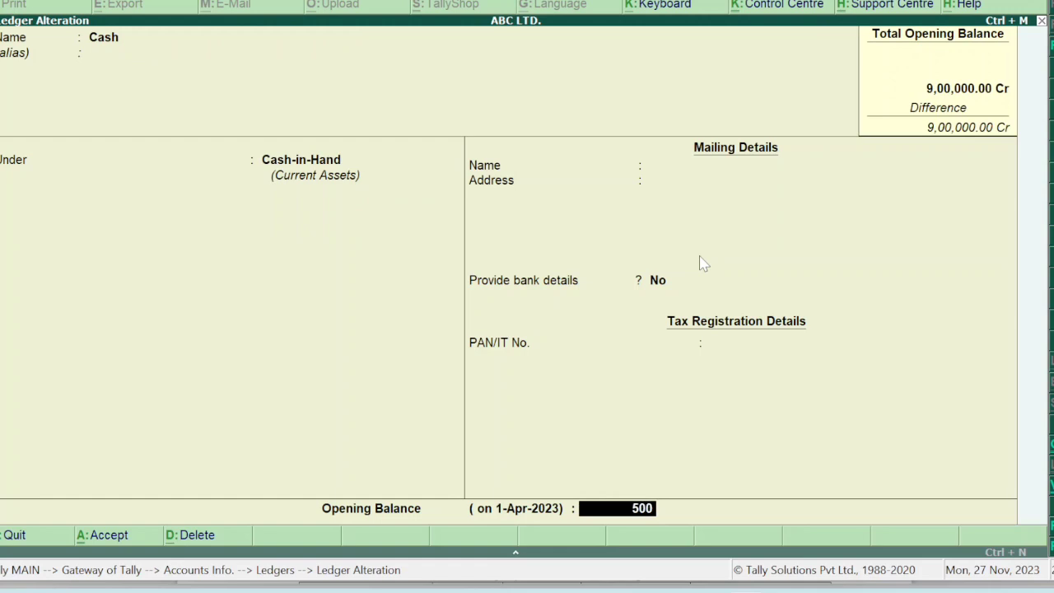
{"action": "key", "text": "Return"}
Set the Profit & Loss A/c opening balance to 1,50,000 Cr.
{"action": "key", "text": "Return"}
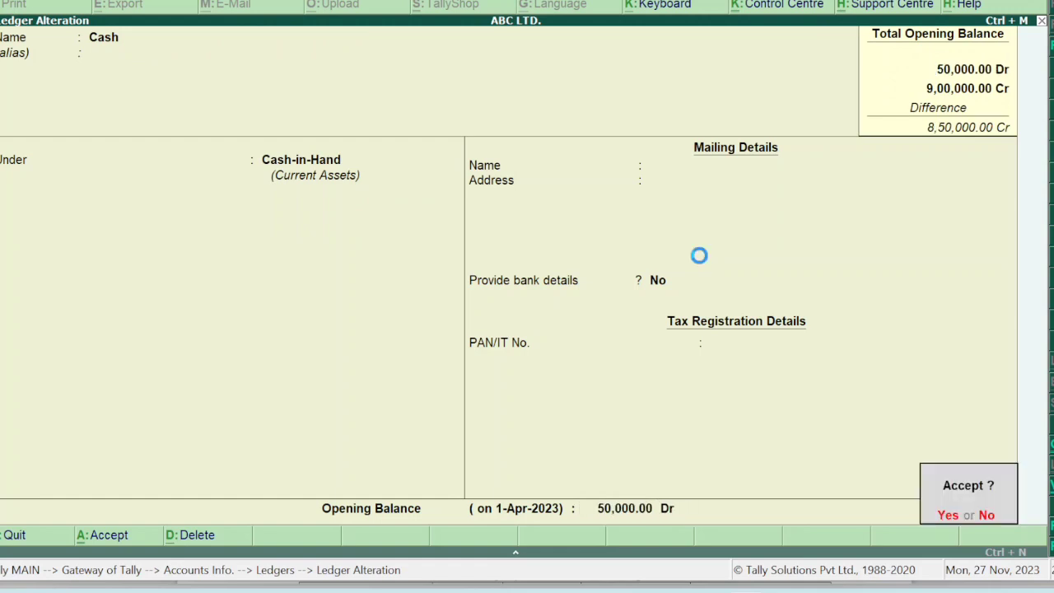
{"action": "key", "text": "y"}
{"action": "key", "text": "Down"}
{"action": "key", "text": "Return"}
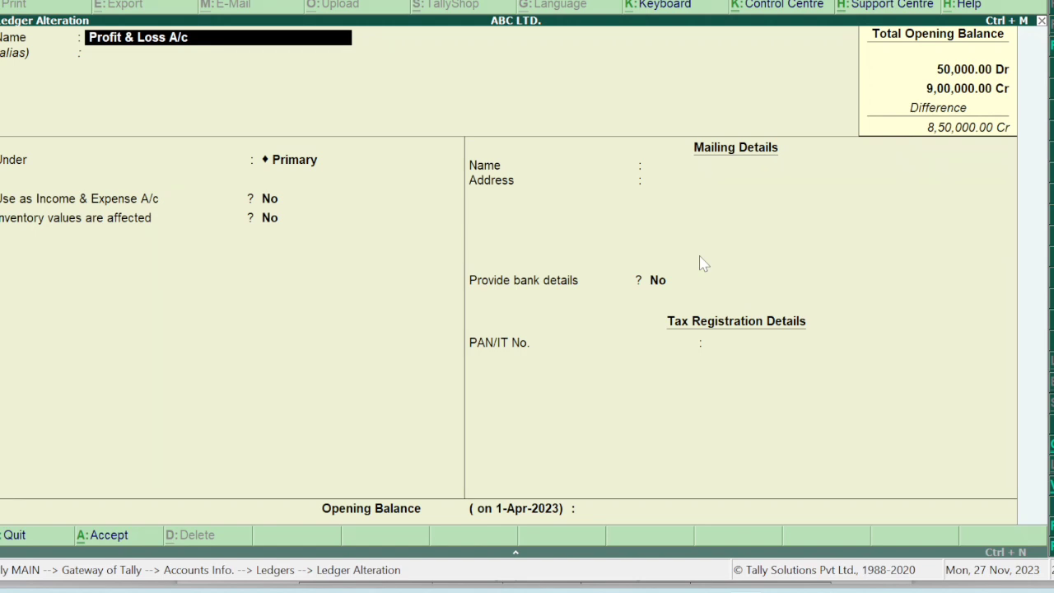
{"action": "key", "text": "Return"}
{"action": "key", "text": "Return"}
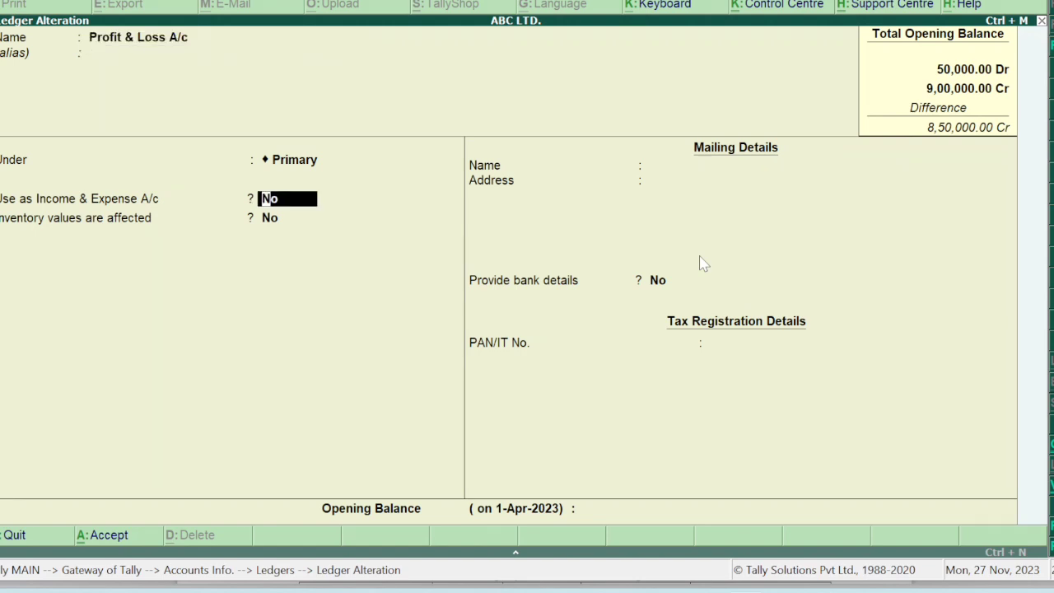
{"action": "key", "text": "Return"}
{"action": "key", "text": "Return"}
{"action": "key", "text": "Return"}
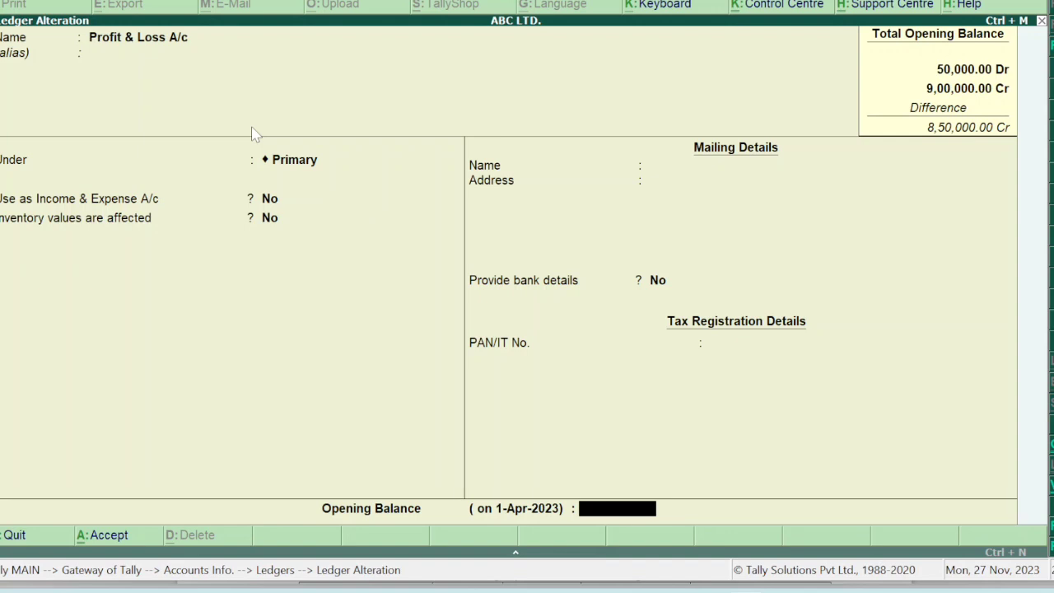
{"action": "type", "text": "150000"}
{"action": "key", "text": "Return"}
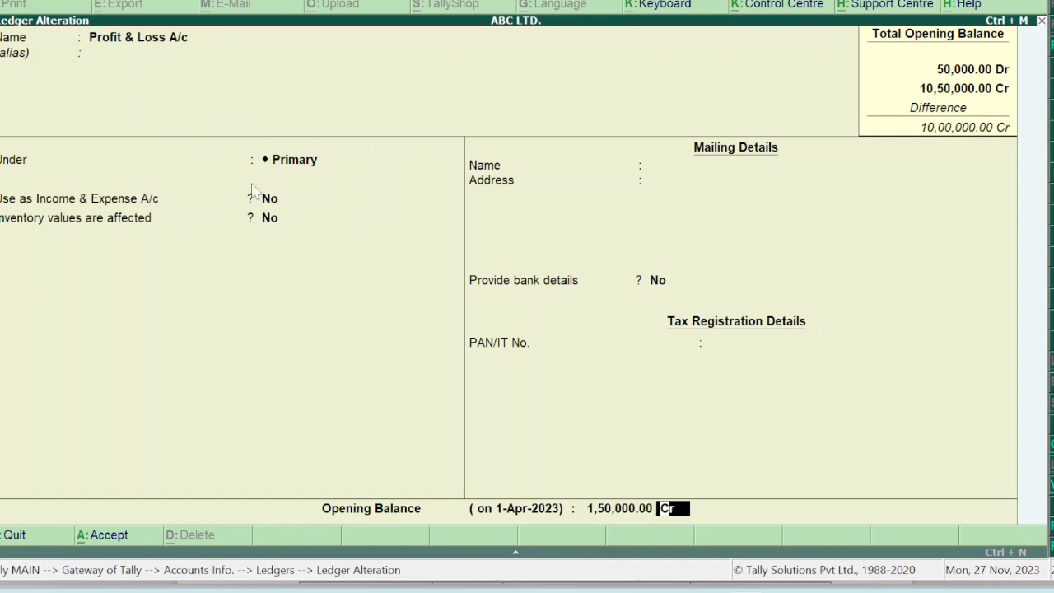
{"action": "key", "text": "Return"}
{"action": "key", "text": "Return"}
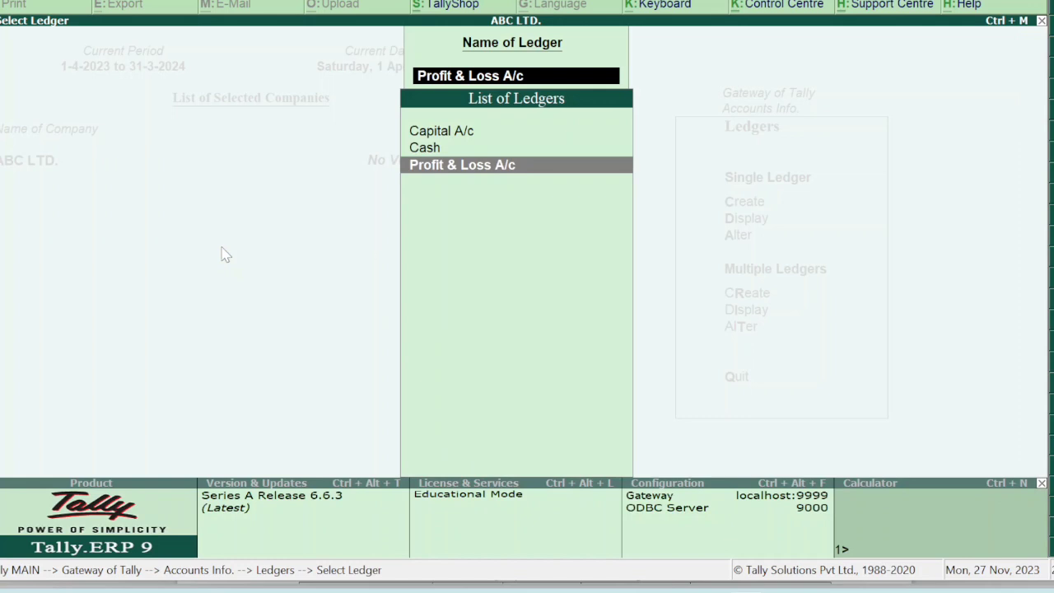
{"action": "key", "text": "Escape"}
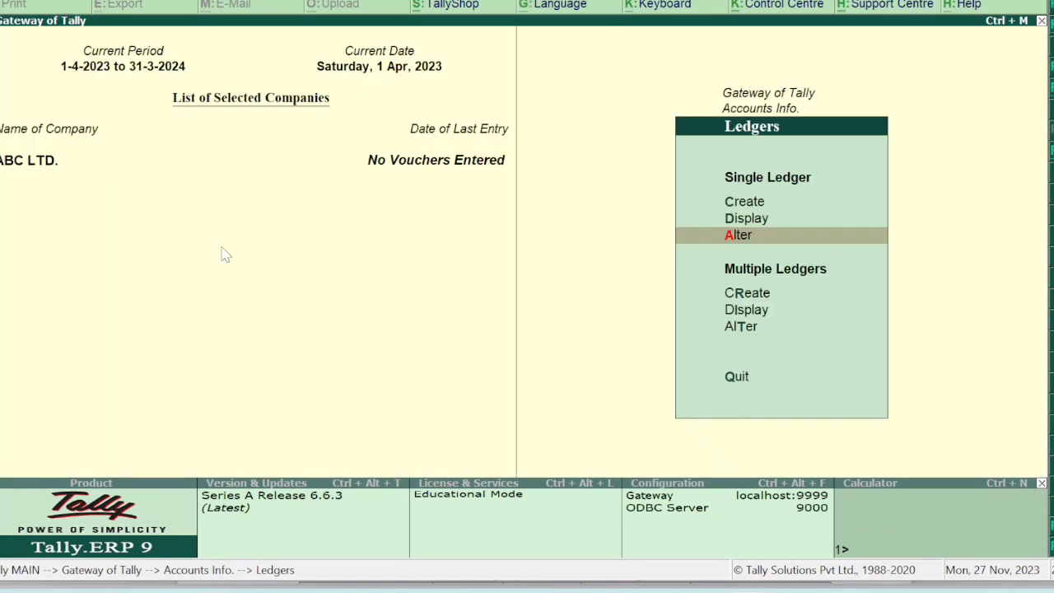
Open Multi Ledger Creation for All Items, glancing at the question PDF before returning.
{"action": "key", "text": "Down"}
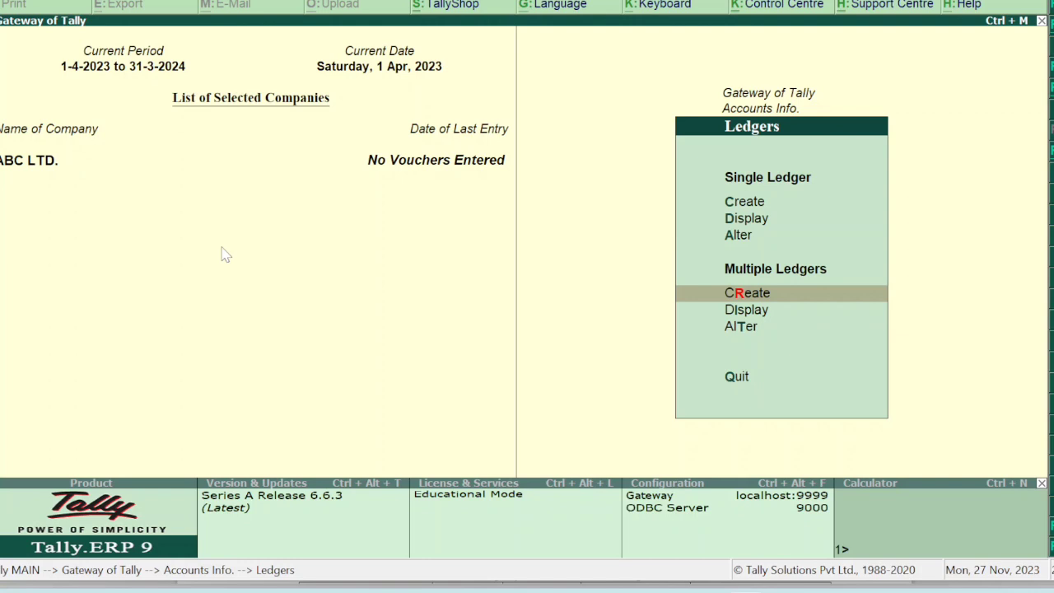
{"action": "key", "text": "Return"}
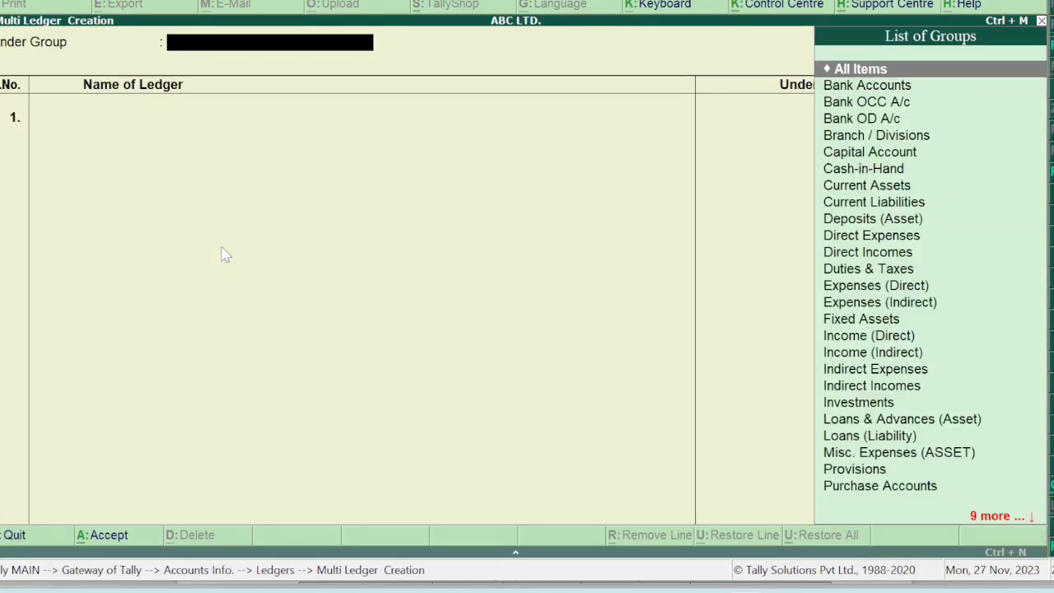
{"action": "key", "text": "Return"}
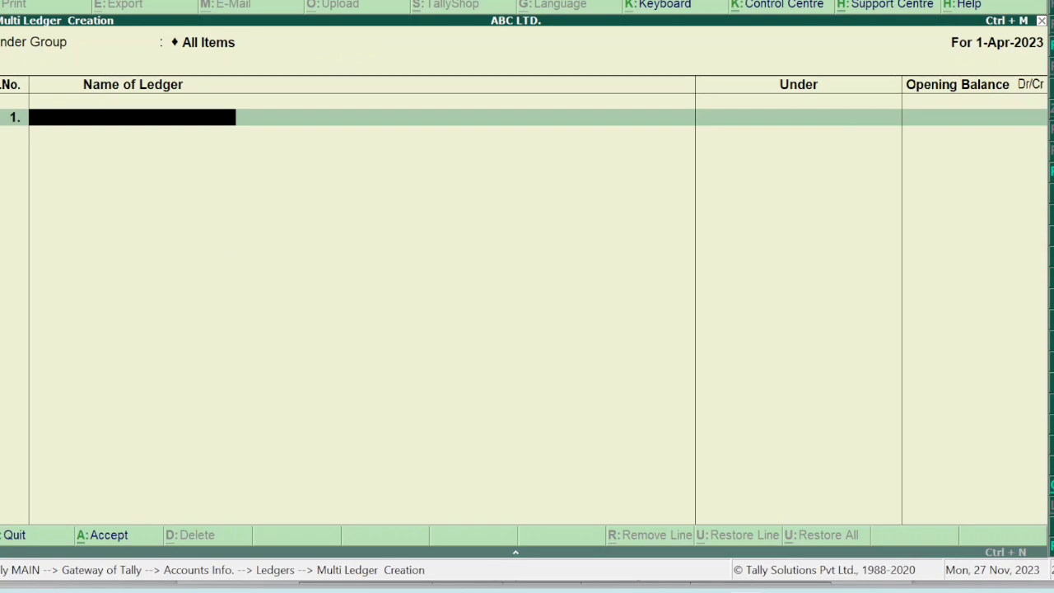
{"action": "left_click", "coordinate": [698, 566]}
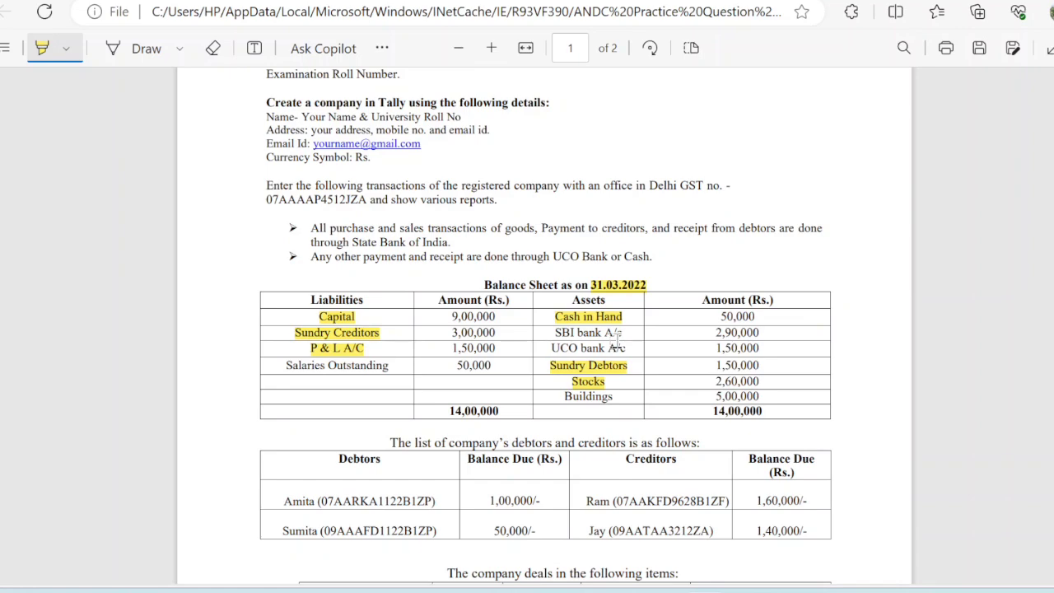
{"action": "mouse_move", "coordinate": [746, 587]}
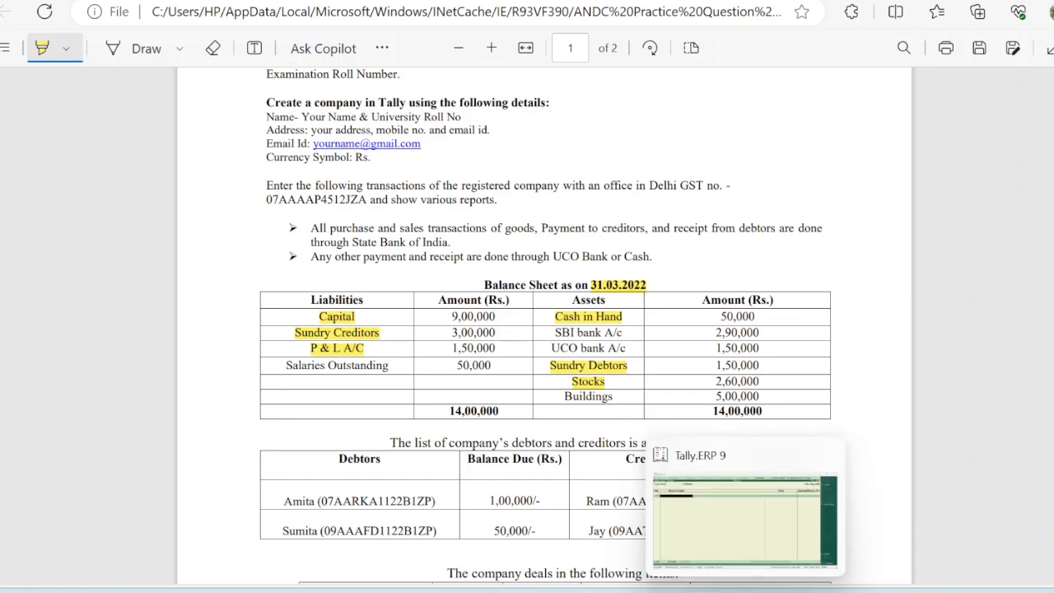
{"action": "left_click", "coordinate": [741, 541]}
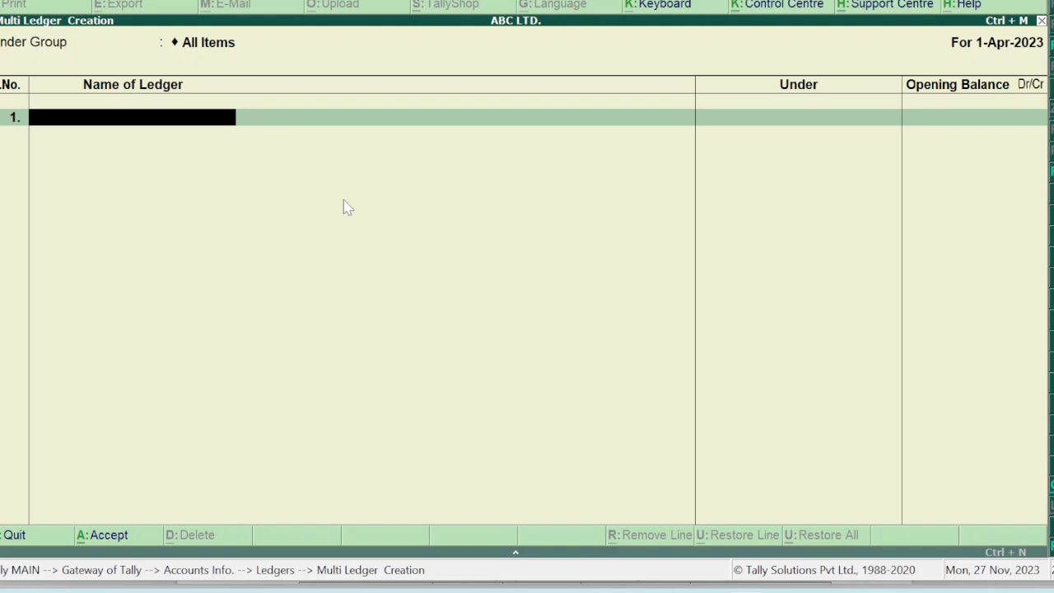
Add ledger Salaries Outstanding under Current Liabilities with 50,000 Cr opening balance.
{"action": "type", "text": "Salaries Outstanding"}
{"action": "key", "text": "Return"}
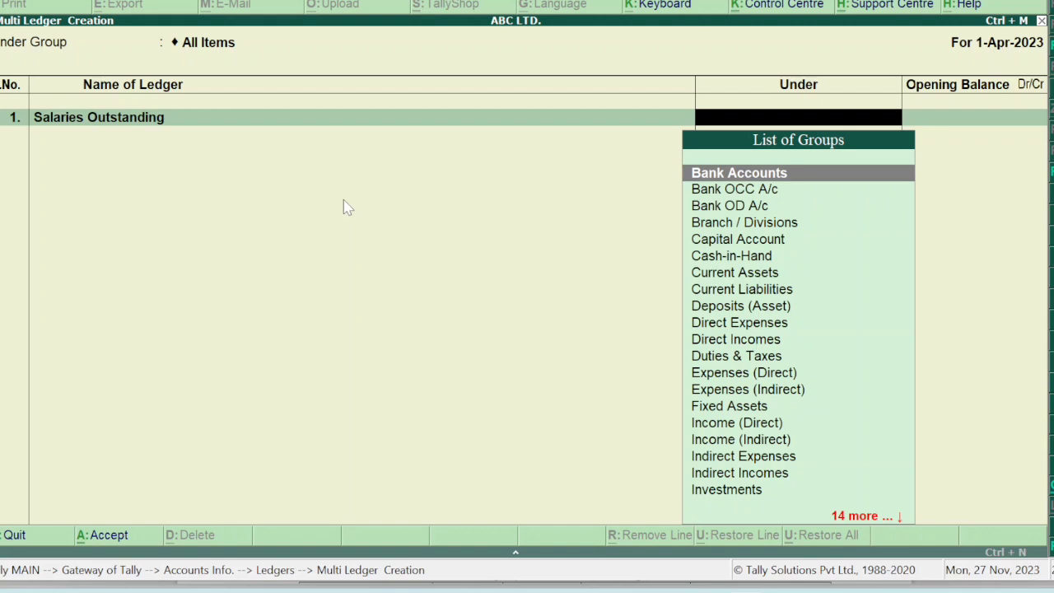
{"action": "type", "text": "Curre"}
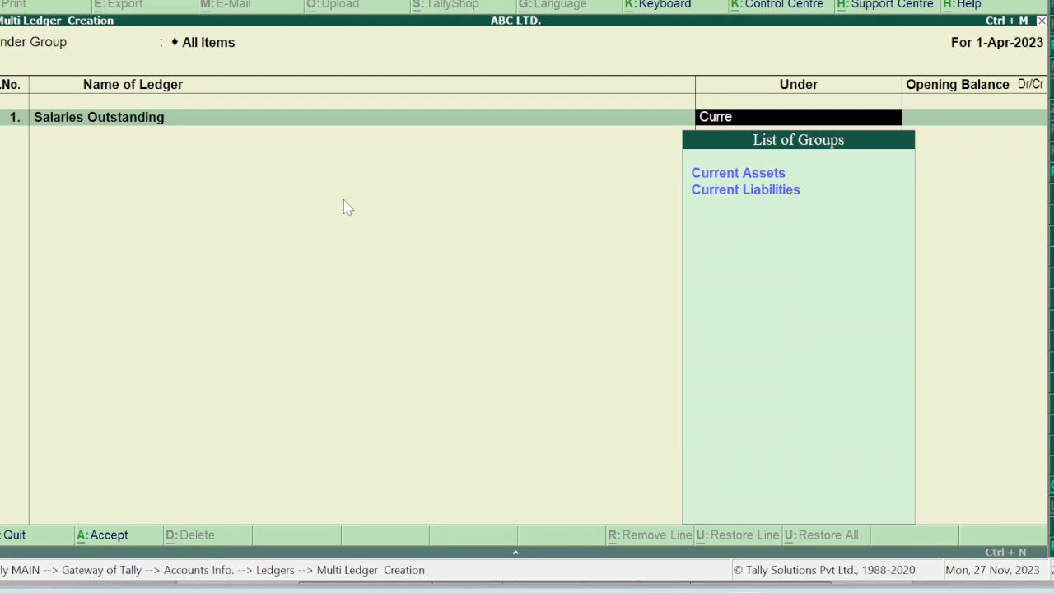
{"action": "key", "text": "Down"}
{"action": "key", "text": "Return"}
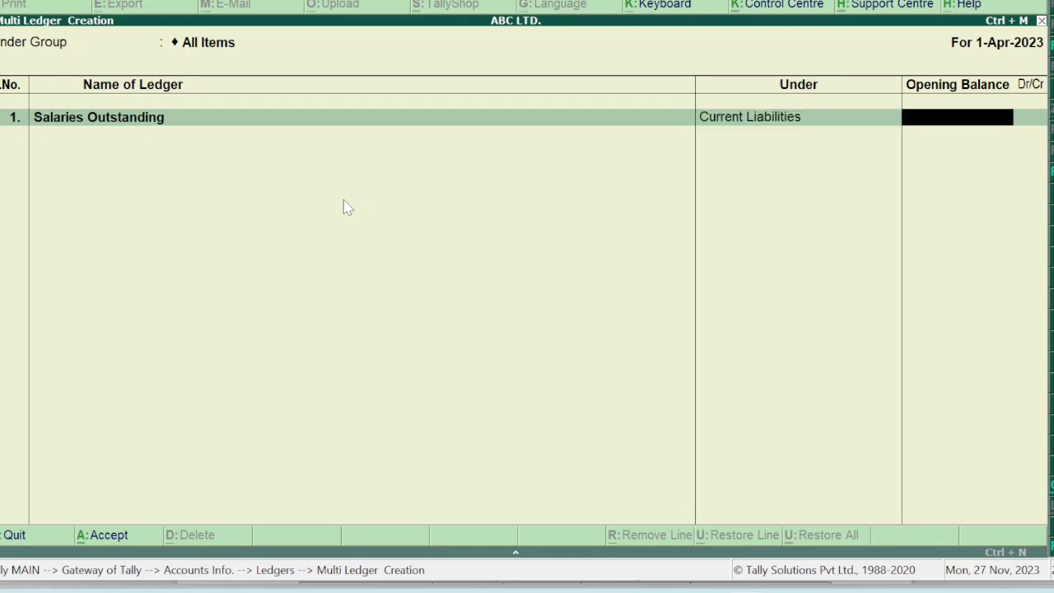
{"action": "type", "text": "50000"}
{"action": "key", "text": "Return"}
{"action": "key", "text": "Return"}
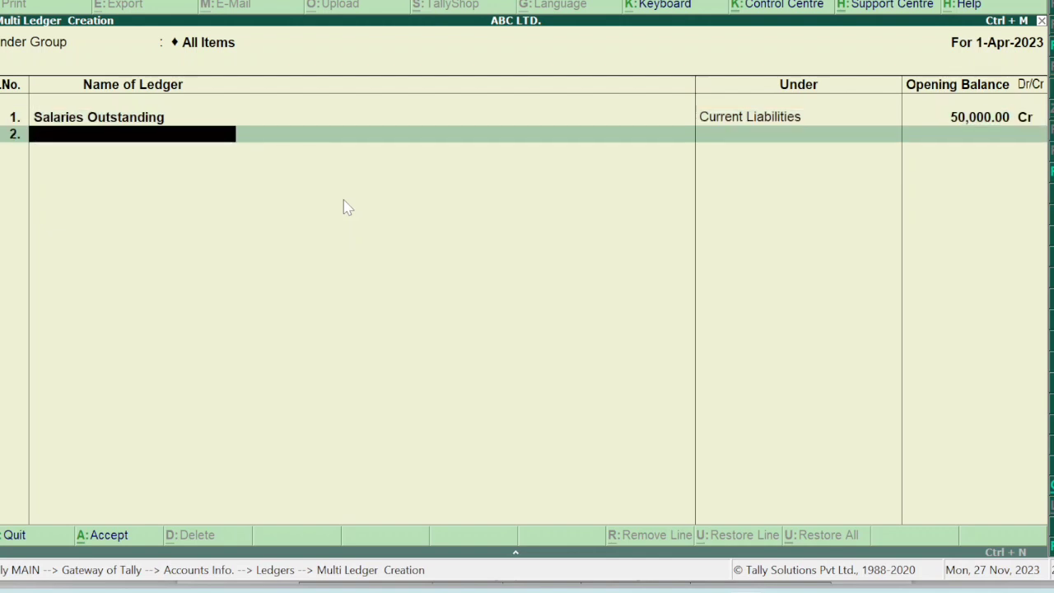
Add SBI Bank under Bank Accounts with a 2,90,000 Dr opening balance.
{"action": "type", "text": "SBI Bank"}
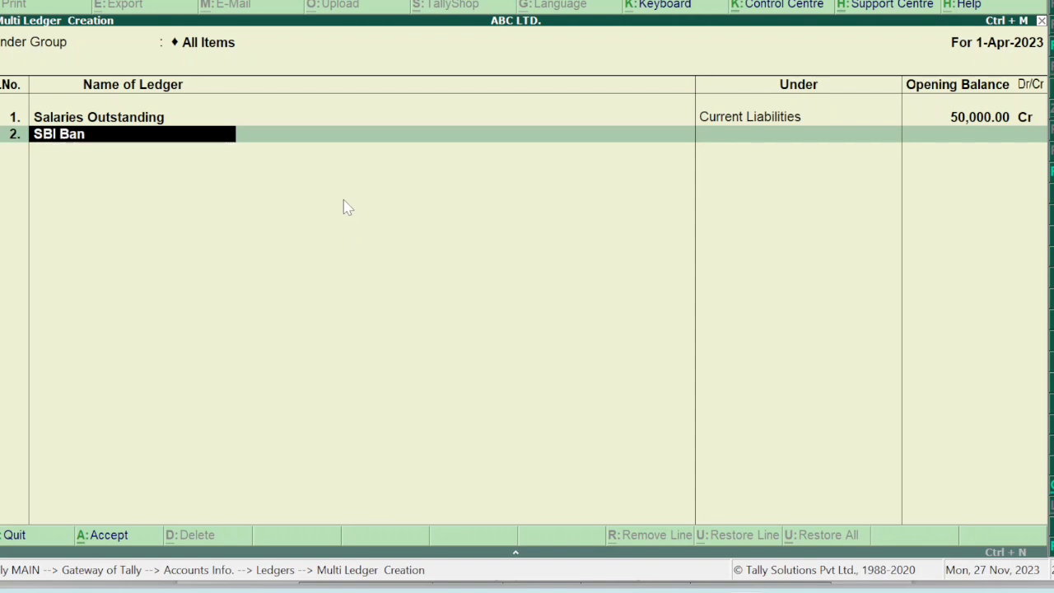
{"action": "key", "text": "Return"}
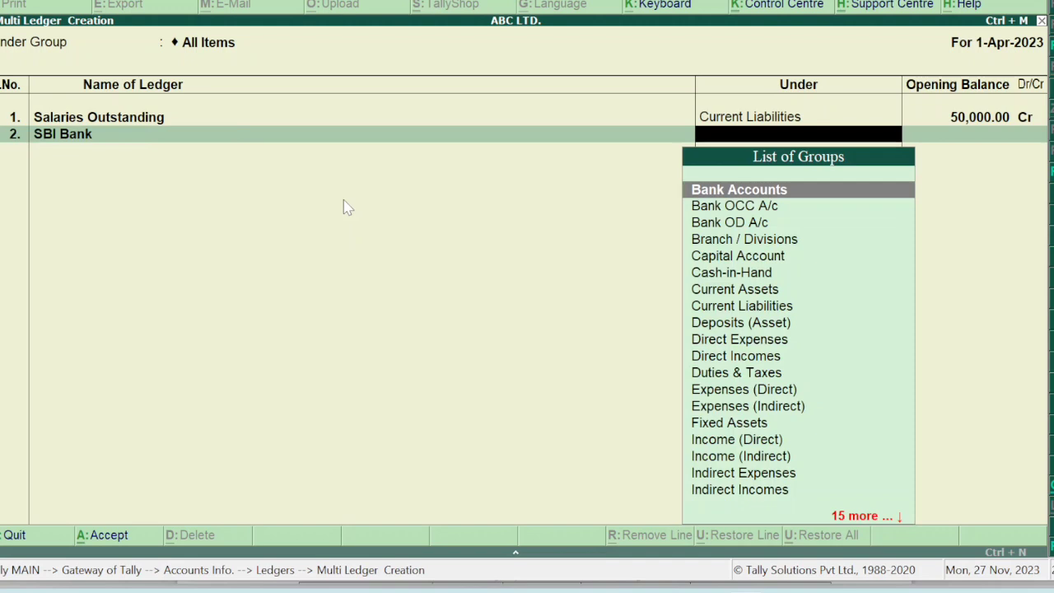
{"action": "key", "text": "Return"}
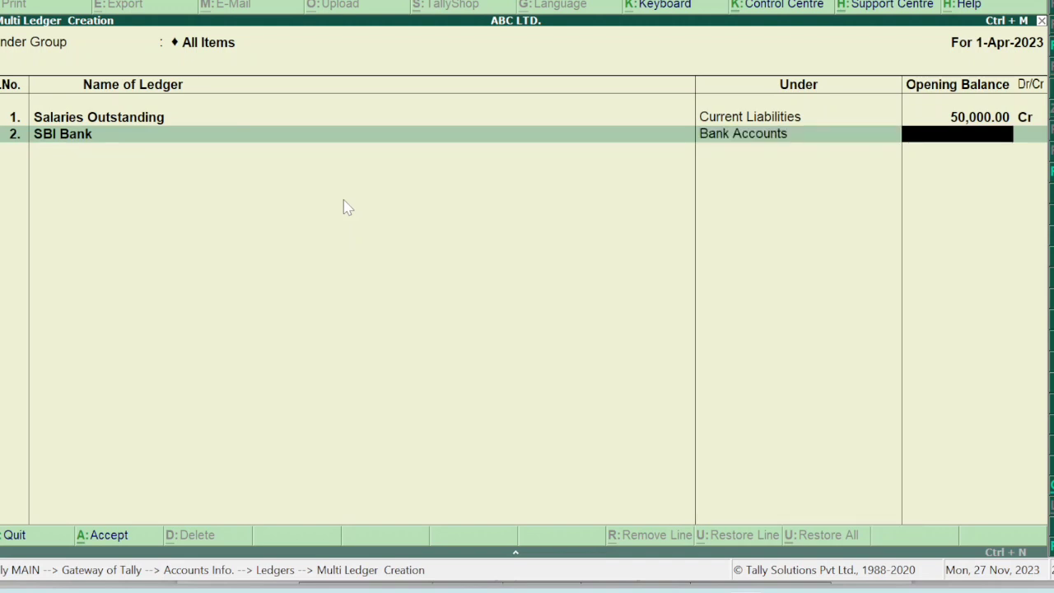
{"action": "type", "text": "2,90,000"}
{"action": "key", "text": "Return"}
{"action": "key", "text": "Return"}
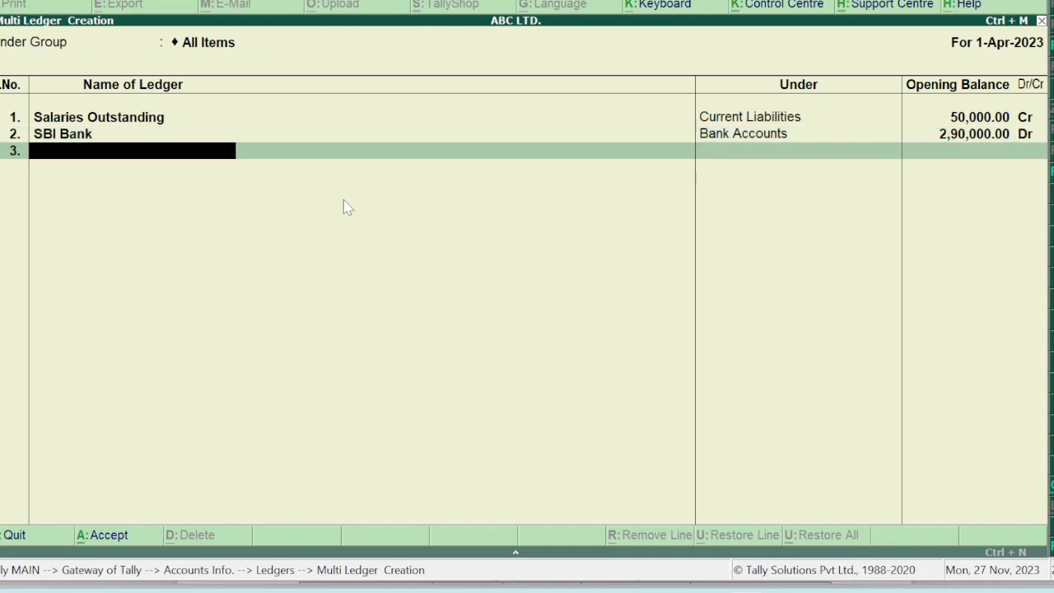
Add UCO Bank under Bank Accounts with a 1,50,000 Dr opening balance.
{"action": "type", "text": "Uco"}
{"action": "key", "text": "BackSpace"}
{"action": "key", "text": "BackSpace"}
{"action": "type", "text": "CO"}
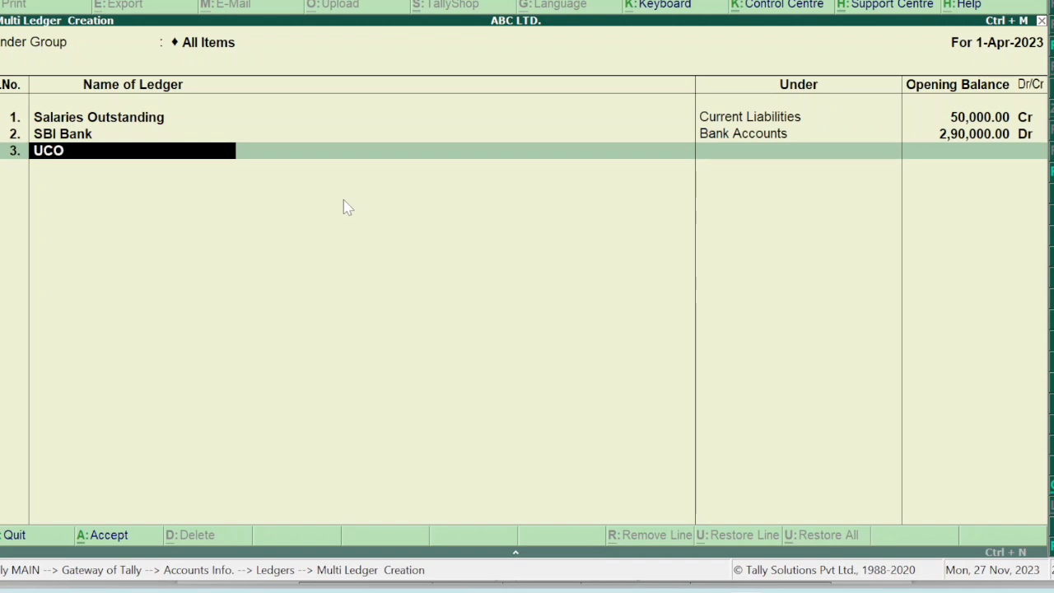
{"action": "type", "text": " Bank"}
{"action": "key", "text": "Return"}
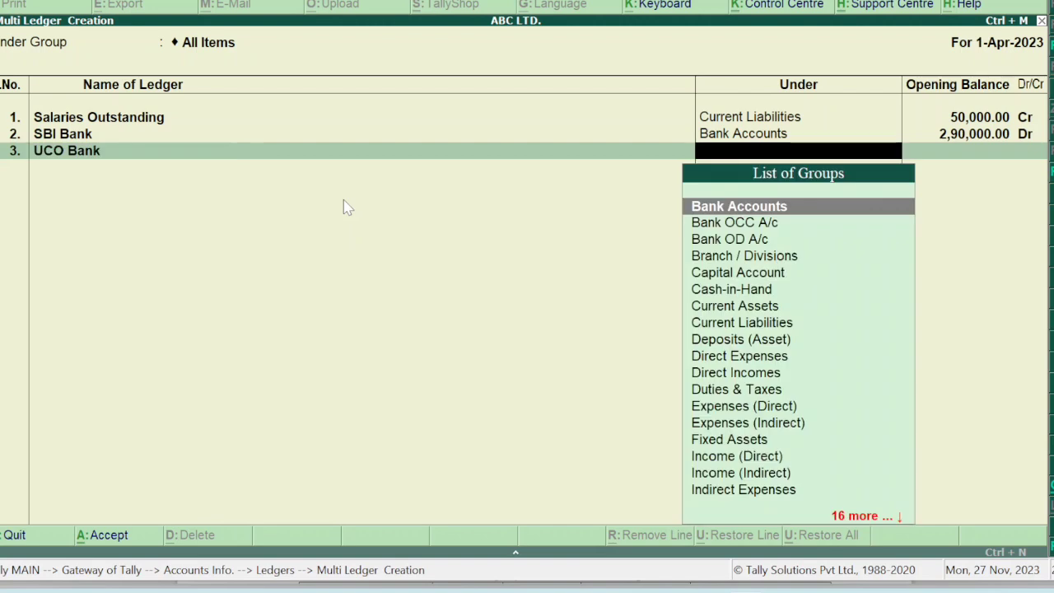
{"action": "key", "text": "Return"}
{"action": "type", "text": "150000"}
{"action": "key", "text": "Return"}
{"action": "key", "text": "Return"}
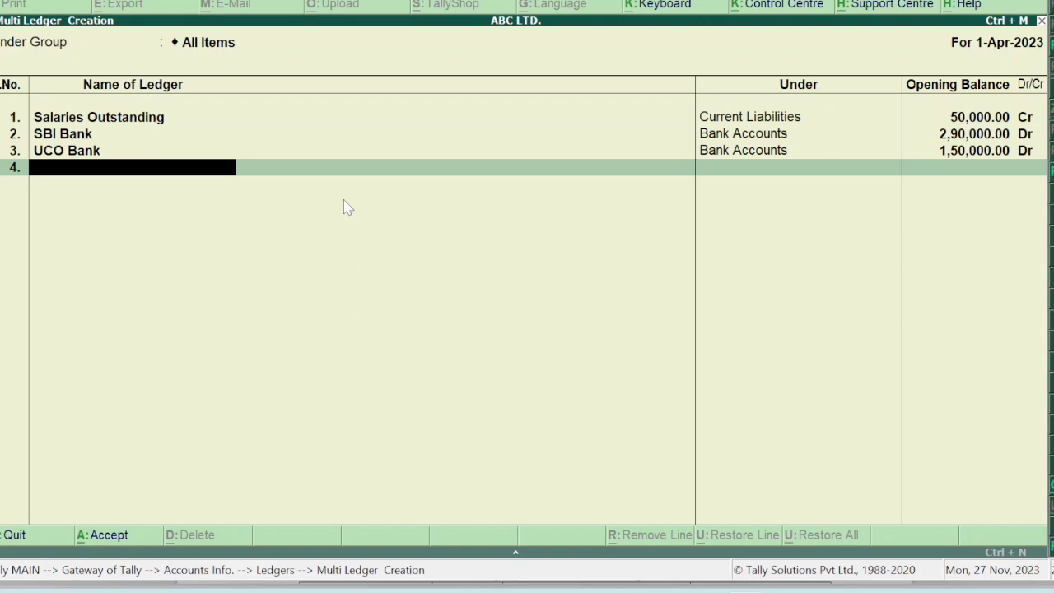
Check the practice question PDF, then return to Tally's ledger creation screen.
{"action": "mouse_move", "coordinate": [703, 590]}
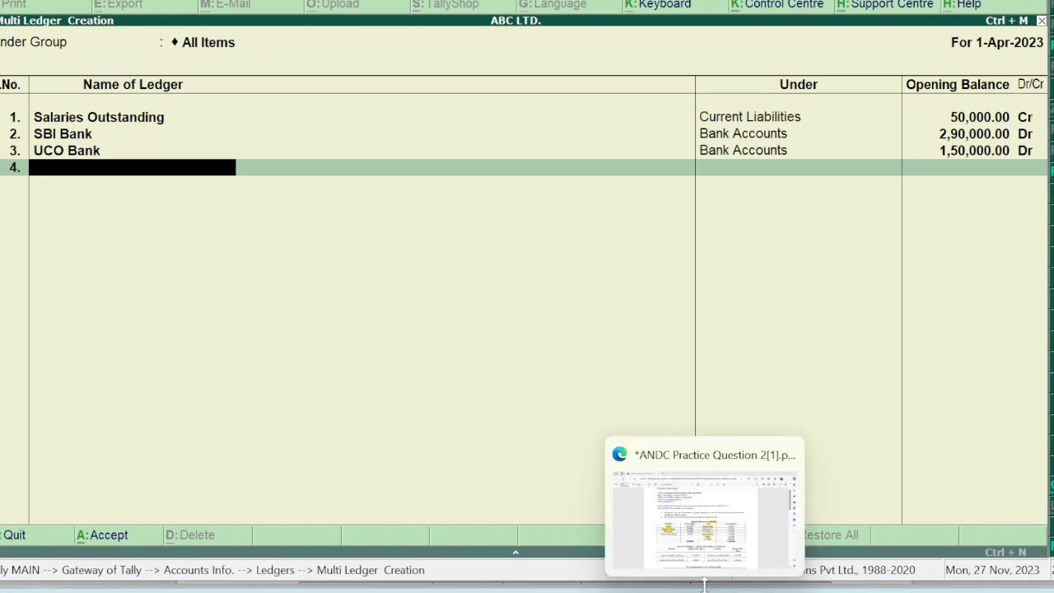
{"action": "left_click", "coordinate": [704, 552]}
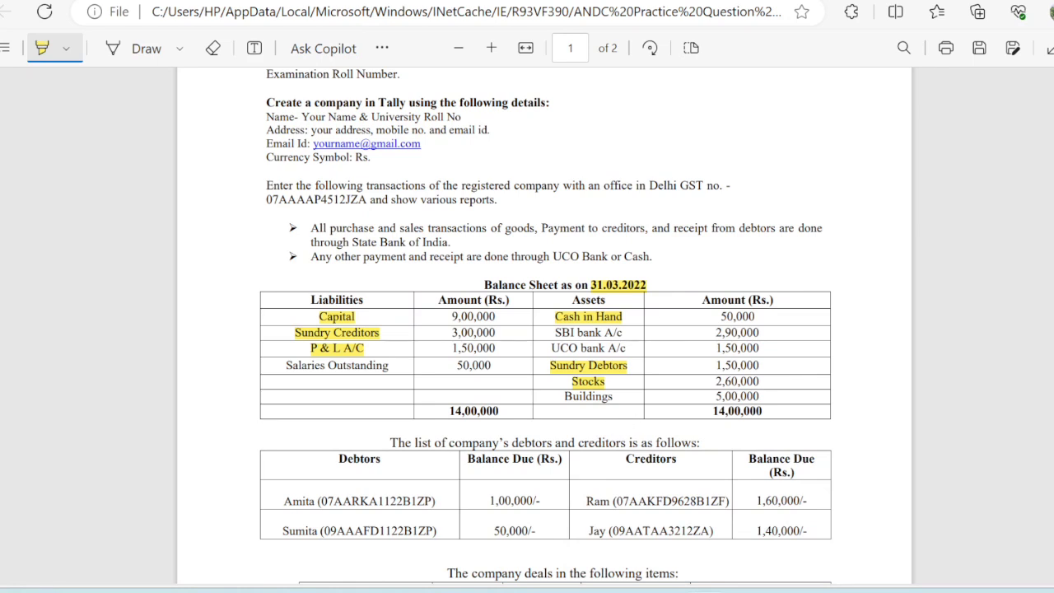
{"action": "mouse_move", "coordinate": [745, 590]}
{"action": "left_click", "coordinate": [737, 544]}
Create the Buildings ledger under Fixed Assets with a 5,00,000 Dr opening balance and save.
{"action": "type", "text": "Buildings"}
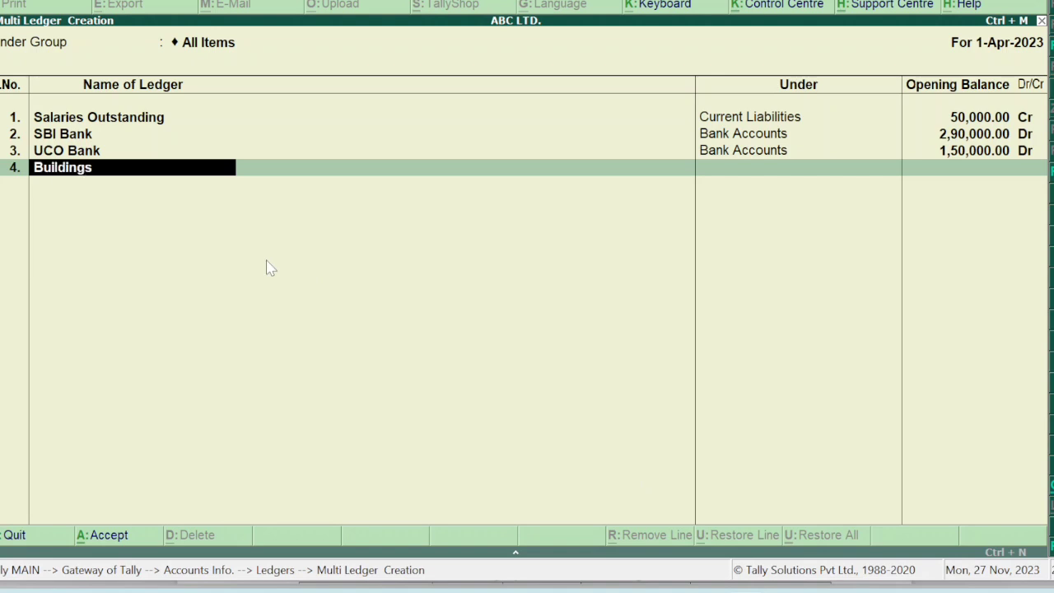
{"action": "key", "text": "Return"}
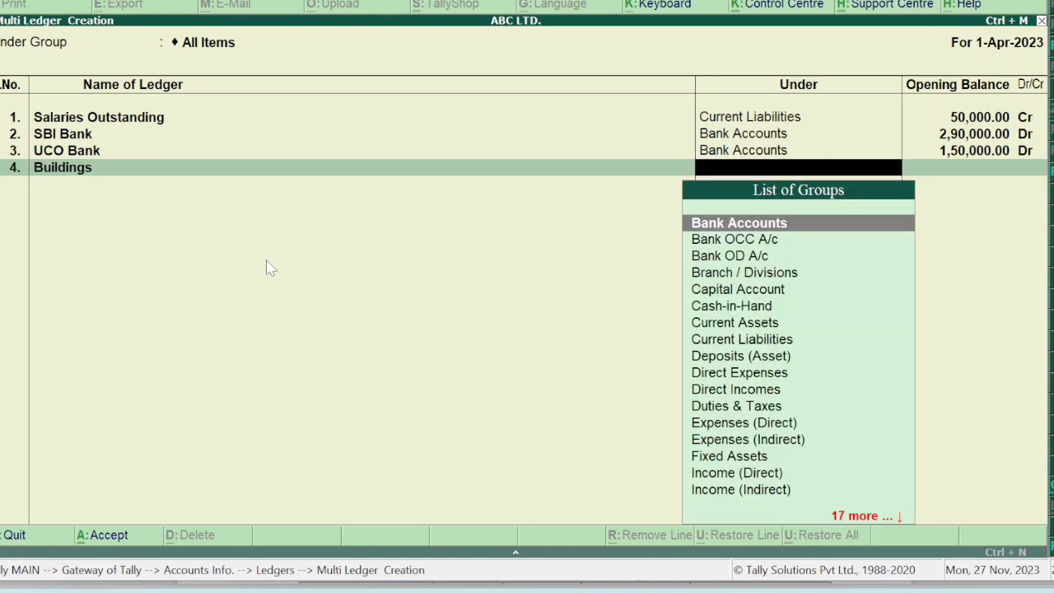
{"action": "type", "text": "Fixed"}
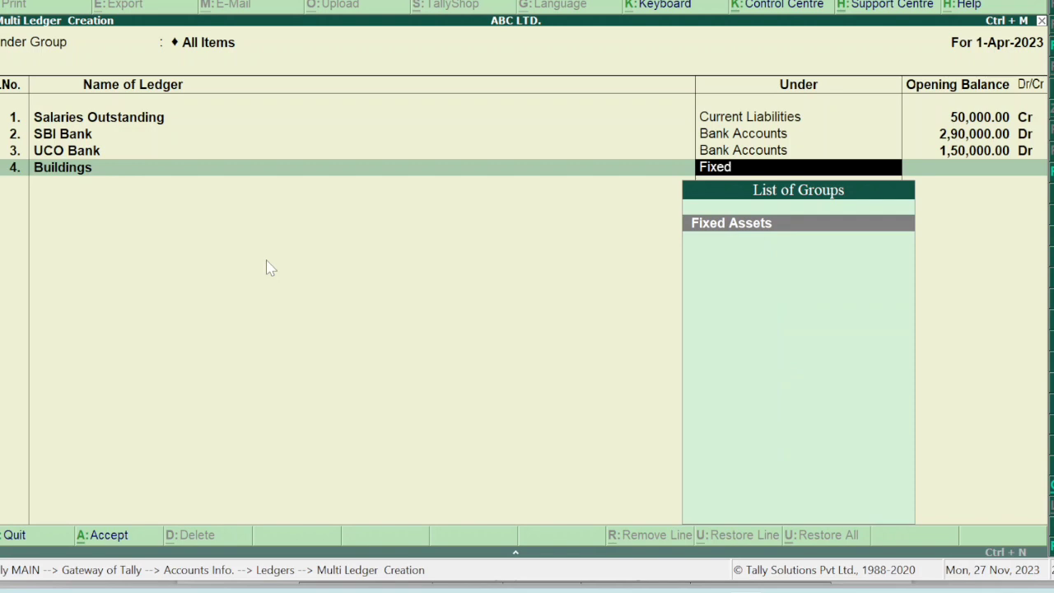
{"action": "key", "text": "Return"}
{"action": "type", "text": "4="}
{"action": "key", "text": "BackSpace"}
{"action": "key", "text": "BackSpace"}
{"action": "type", "text": "500000"}
{"action": "key", "text": "Return"}
{"action": "key", "text": "Return"}
{"action": "key", "text": "Return"}
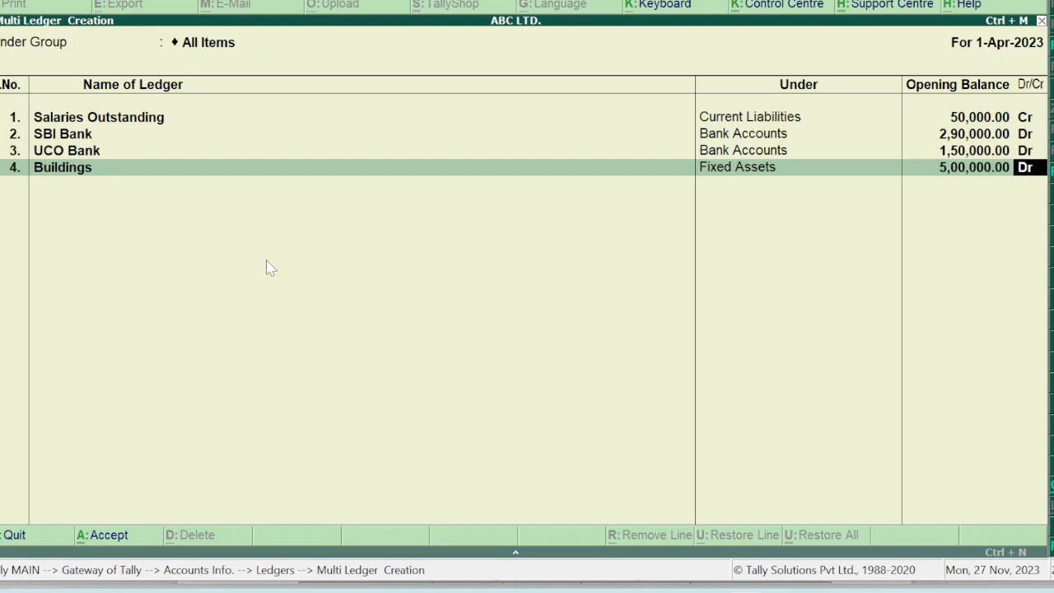
{"action": "key", "text": "Return"}
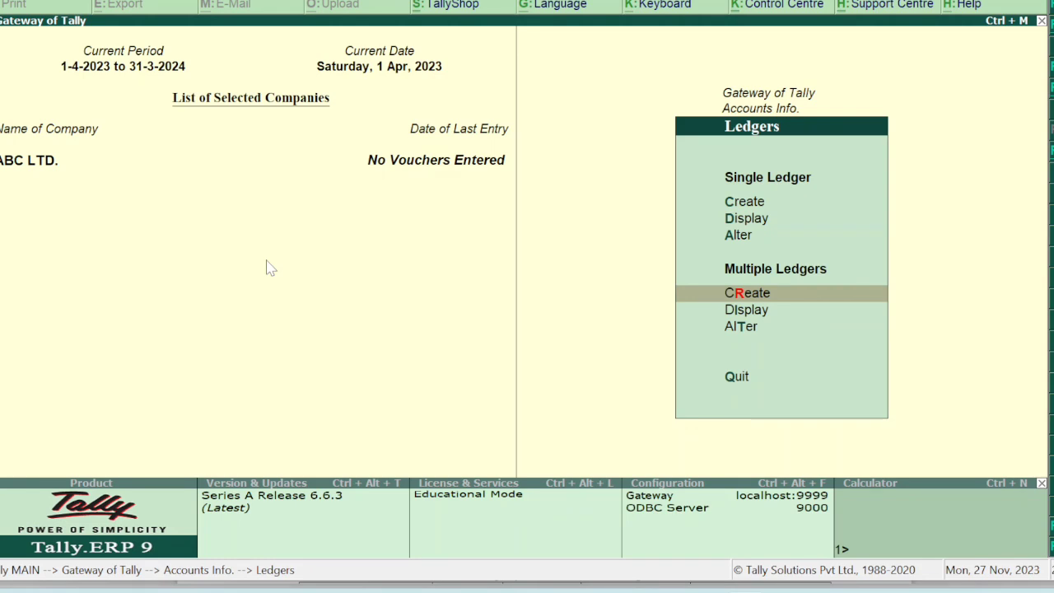
Start a new multiple-ledger batch grouped under Sundry Creditors.
{"action": "key", "text": "Return"}
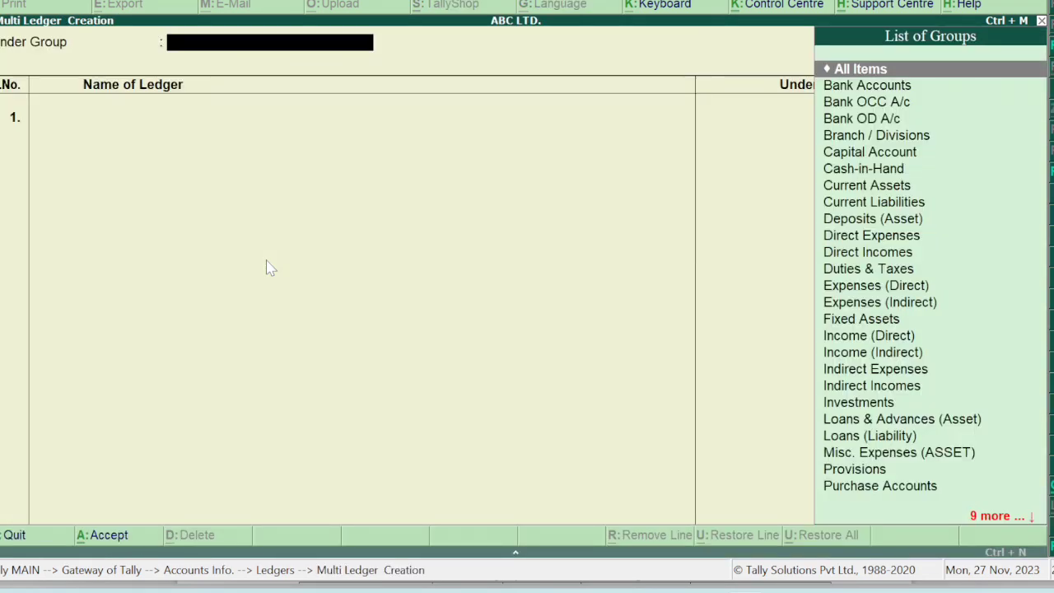
{"action": "type", "text": "Cred"}
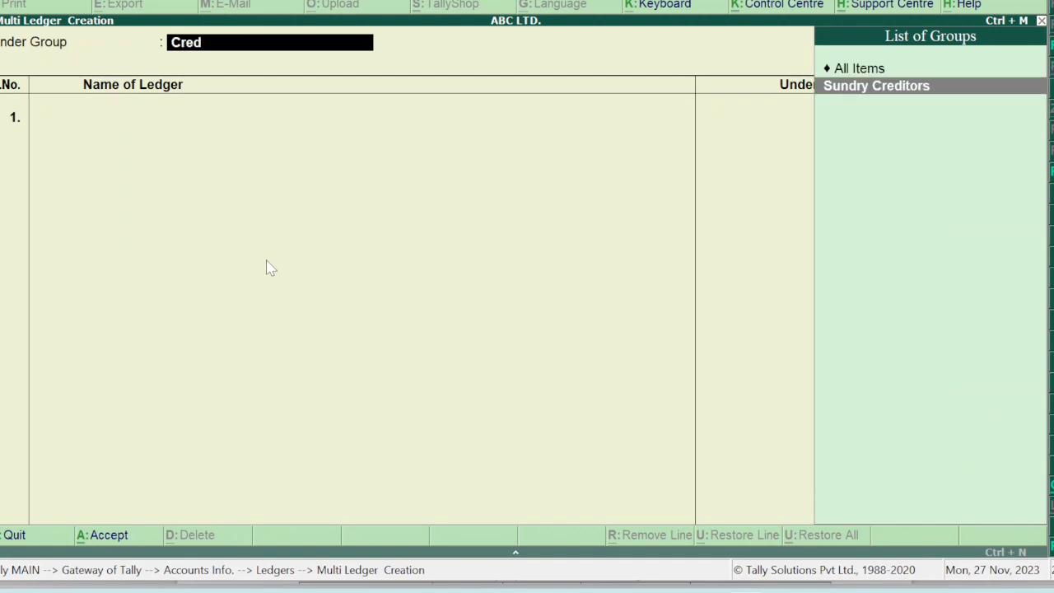
{"action": "key", "text": "Return"}
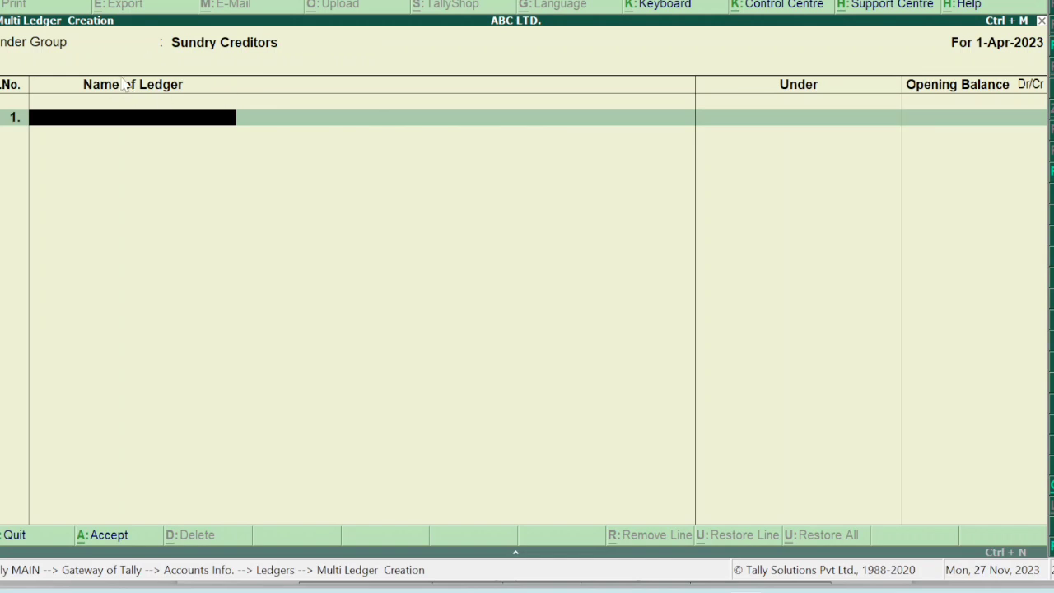
Bring up the practice PDF and scroll to the debtors and creditors list.
{"action": "mouse_move", "coordinate": [676, 589]}
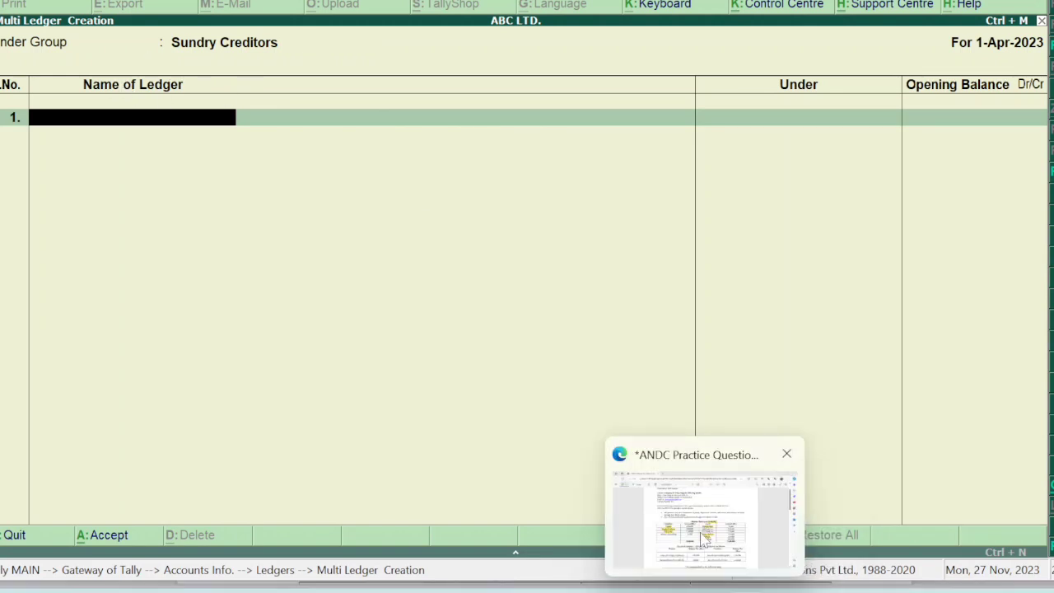
{"action": "left_click", "coordinate": [705, 540]}
{"action": "scroll", "coordinate": [540, 457], "scroll_direction": "down", "scroll_amount": 3}
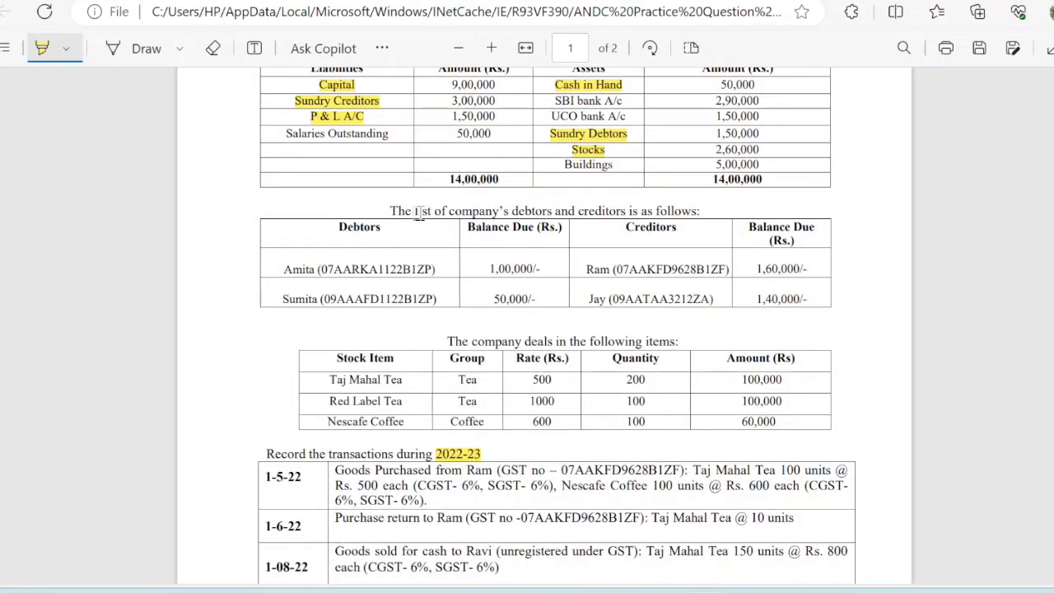
Highlight 'company's debtors and creditors is' in the PDF and switch back to Tally.
{"action": "mouse_move", "coordinate": [472, 212]}
{"action": "left_mouse_down"}
{"action": "mouse_move", "coordinate": [639, 212]}
{"action": "mouse_move", "coordinate": [444, 211]}
{"action": "left_mouse_up"}
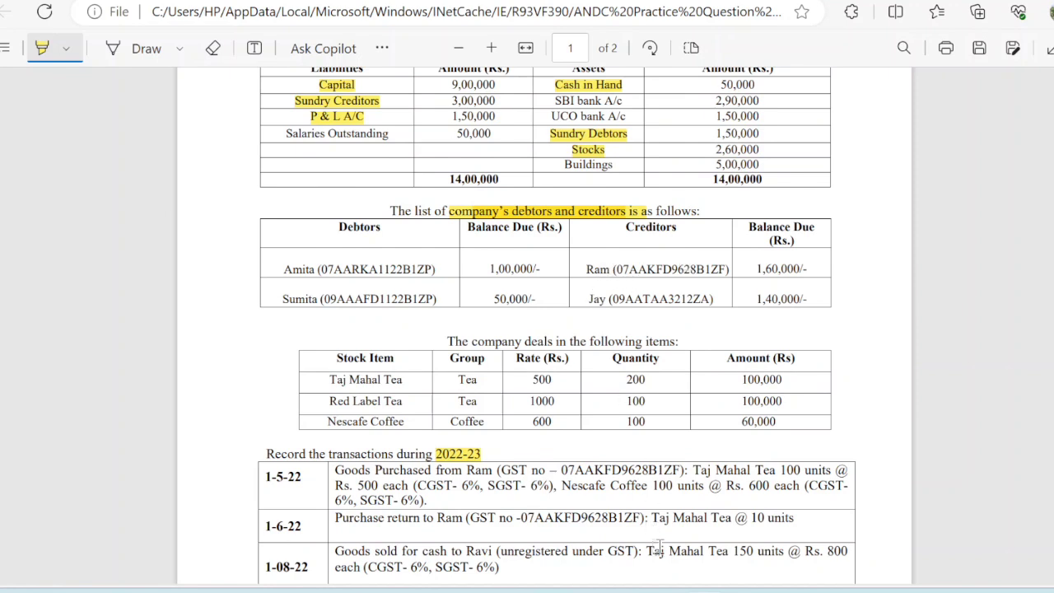
{"action": "left_click", "coordinate": [739, 540]}
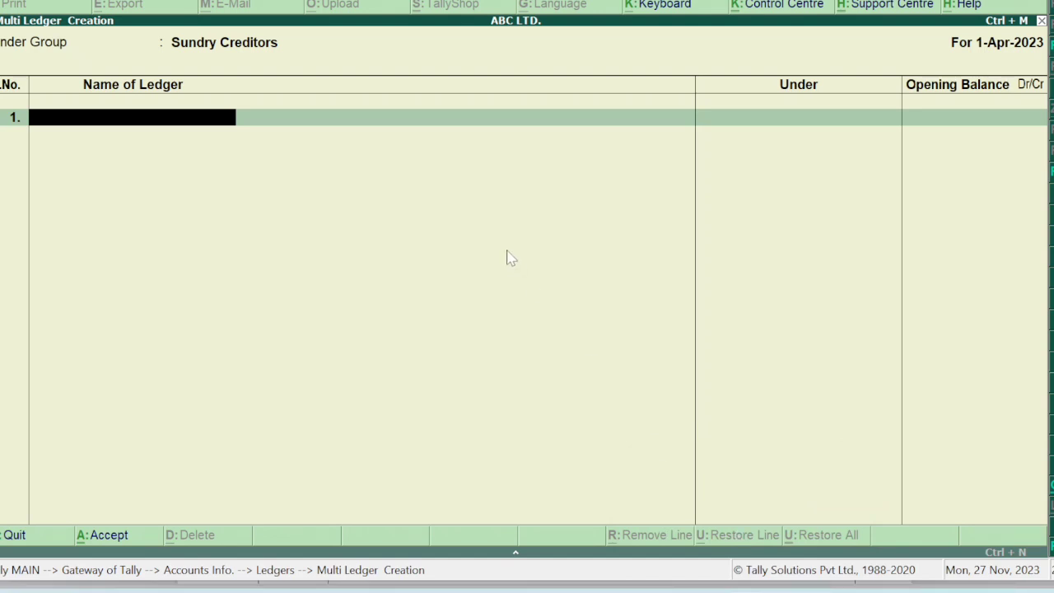
Enter the first creditor's ledger with a 1,60,000 Cr opening balance kept on account.
{"action": "type", "text": "Ram"}
{"action": "key", "text": "Return"}
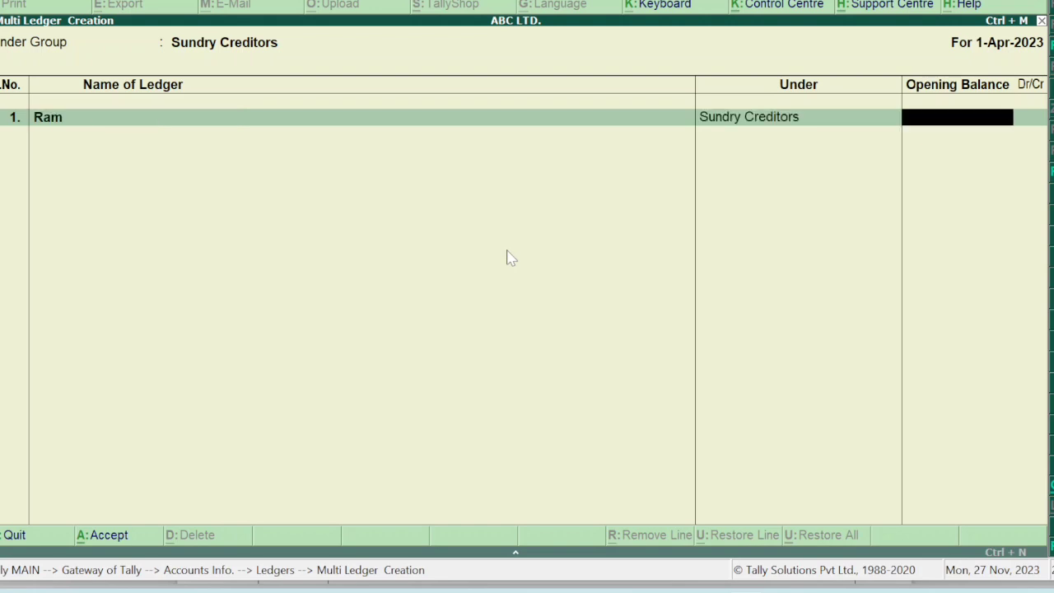
{"action": "type", "text": "1,60,000"}
{"action": "key", "text": "Return"}
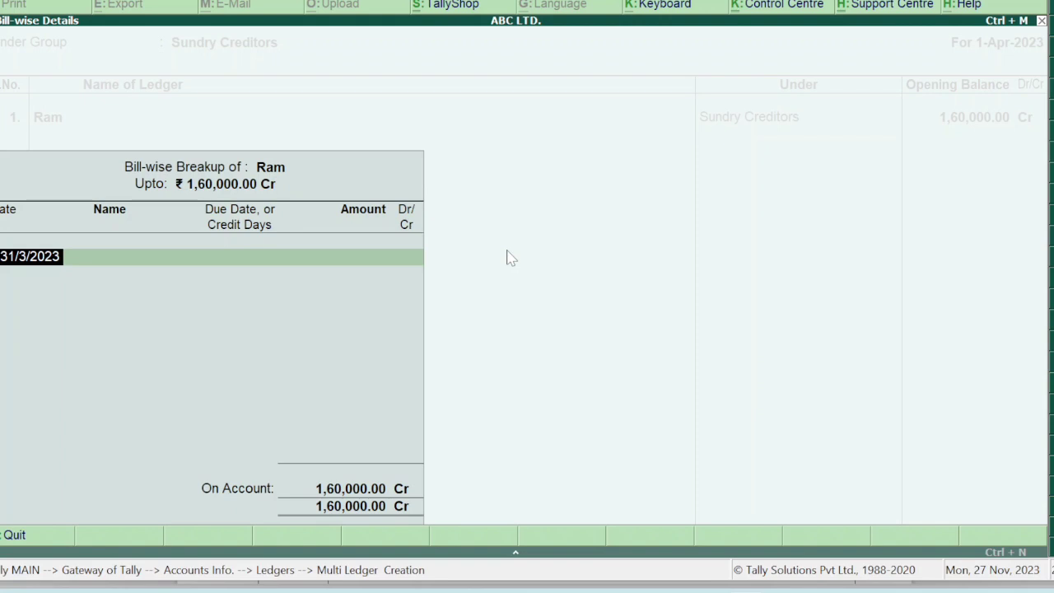
{"action": "key", "text": "Escape"}
{"action": "key", "text": "Return"}
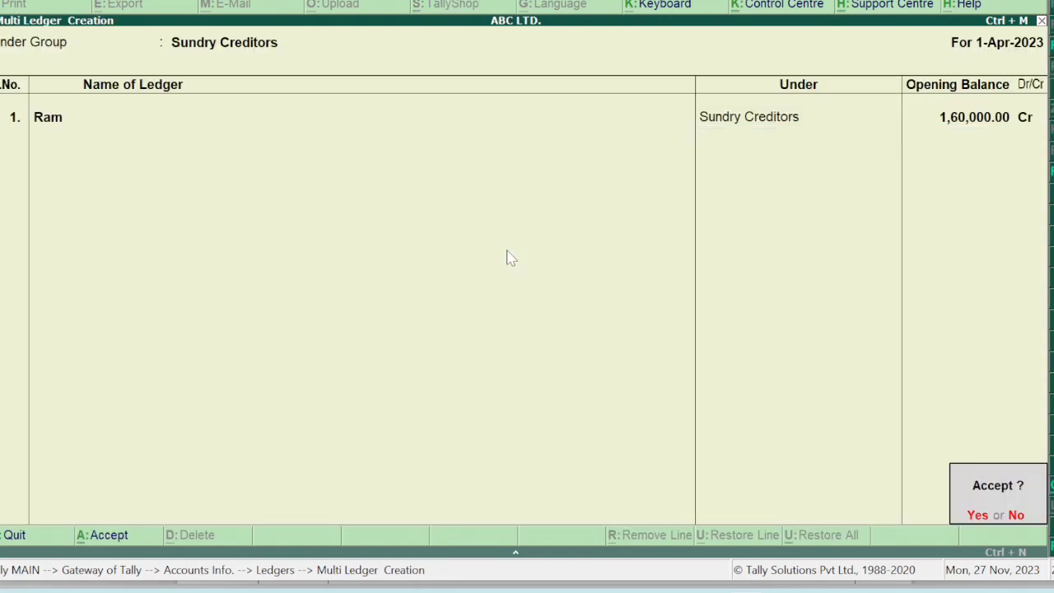
{"action": "key", "text": "n"}
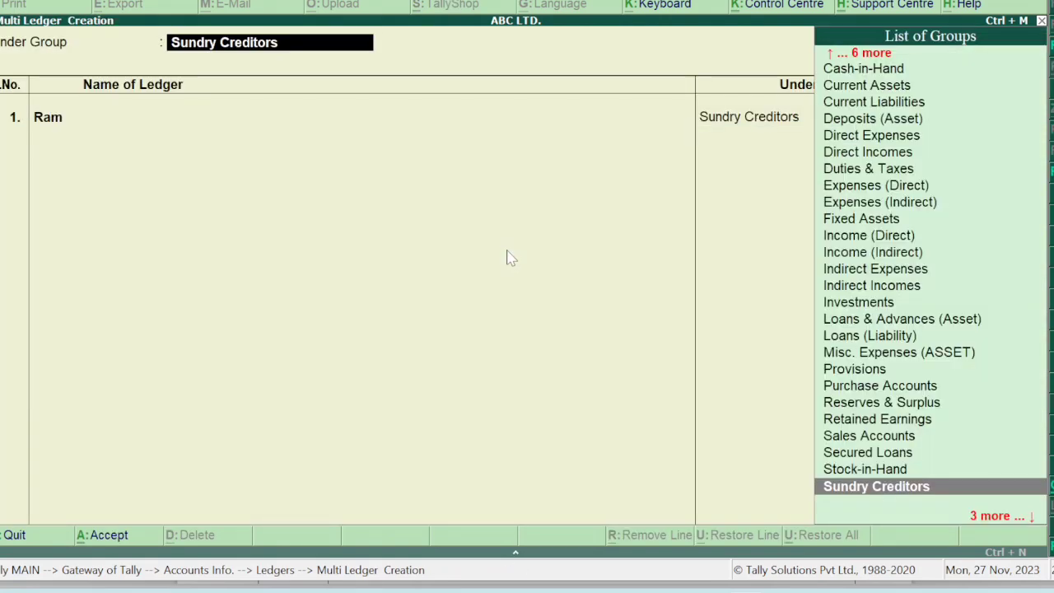
{"action": "key", "text": "Return"}
{"action": "key", "text": "Return"}
{"action": "key", "text": "Return"}
{"action": "key", "text": "Return"}
{"action": "key", "text": "Return"}
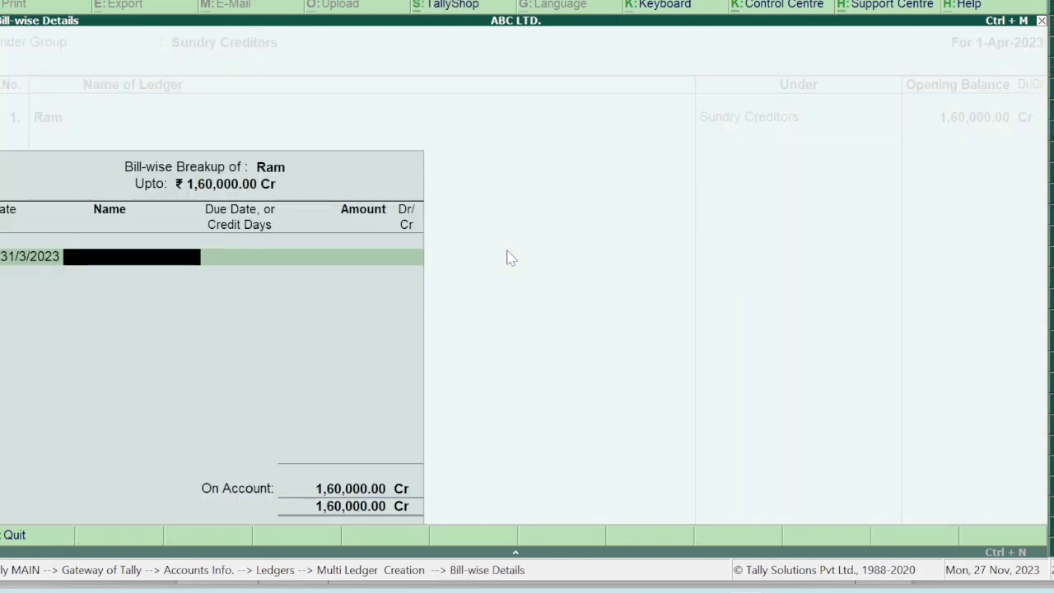
{"action": "key", "text": "Return"}
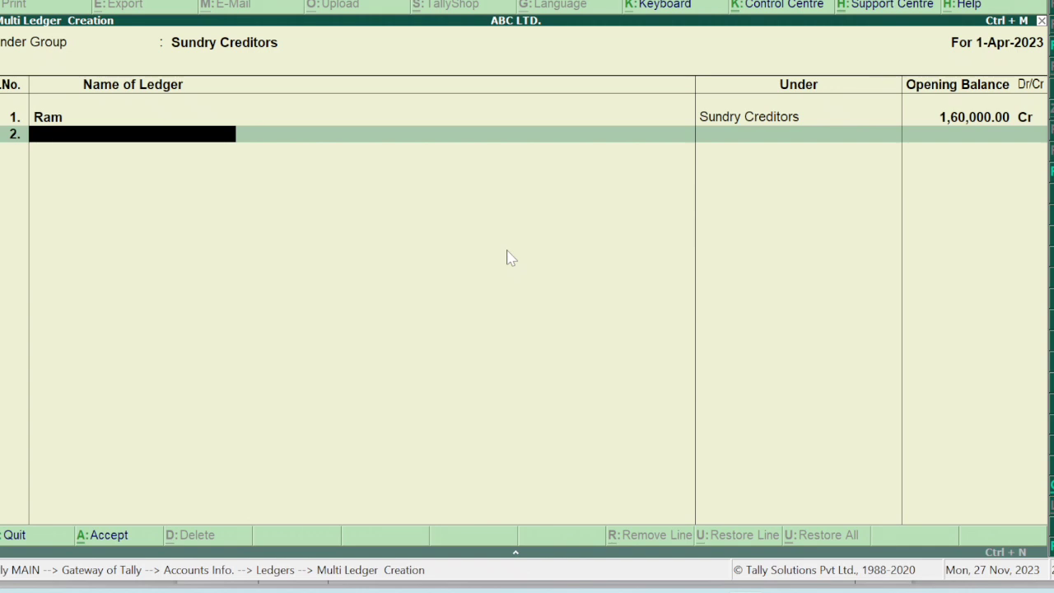
In ABC LTD.'s F11 accounting features, set Maintain bill-wise details to No and accept.
{"action": "key", "text": "F11"}
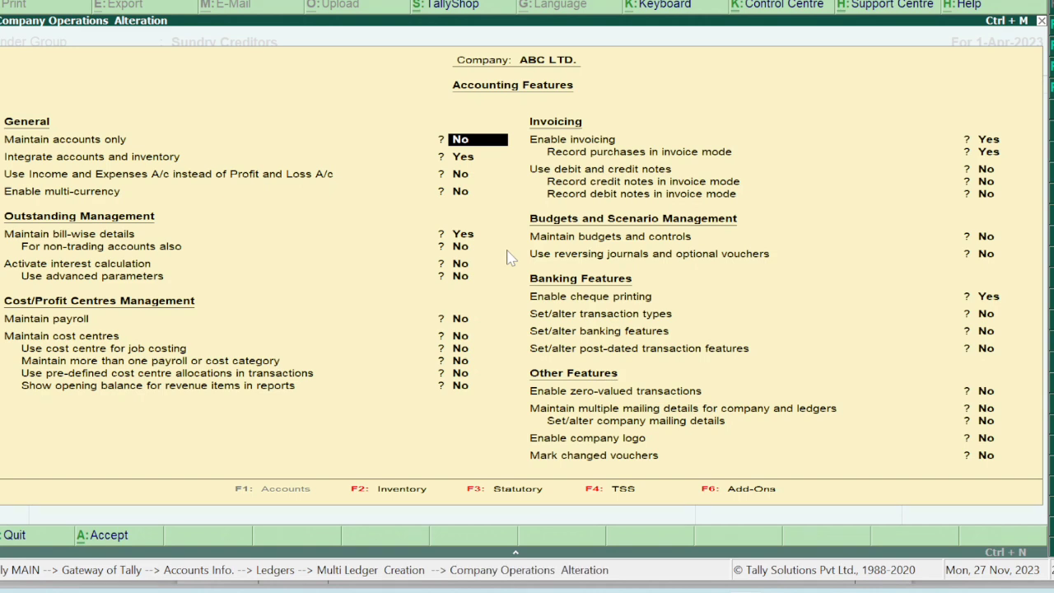
{"action": "key", "text": "Return"}
{"action": "key", "text": "Return"}
{"action": "key", "text": "Return"}
{"action": "key", "text": "Return"}
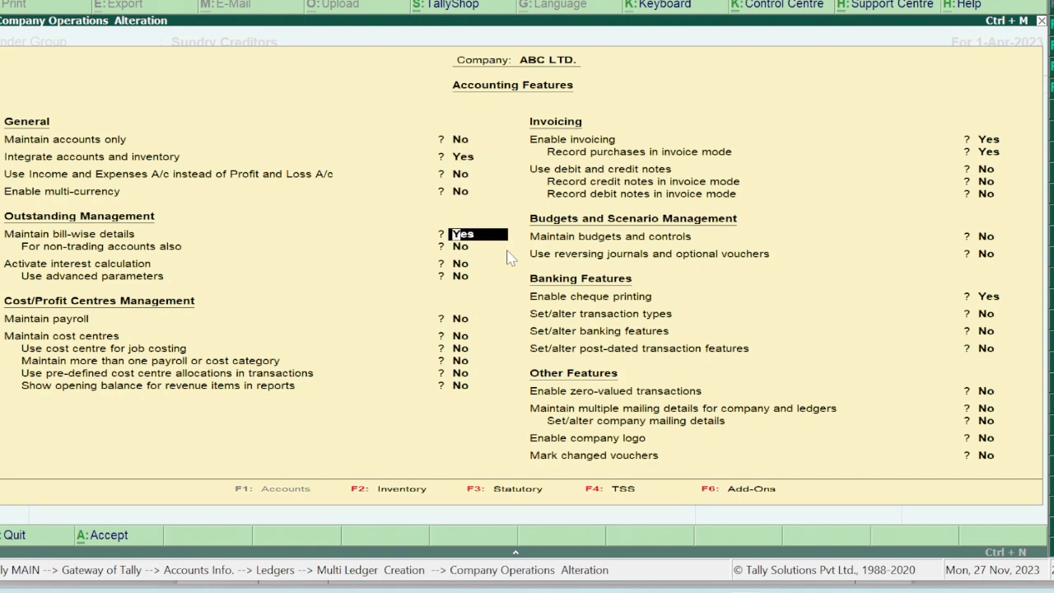
{"action": "type", "text": "no"}
{"action": "key", "text": "Return"}
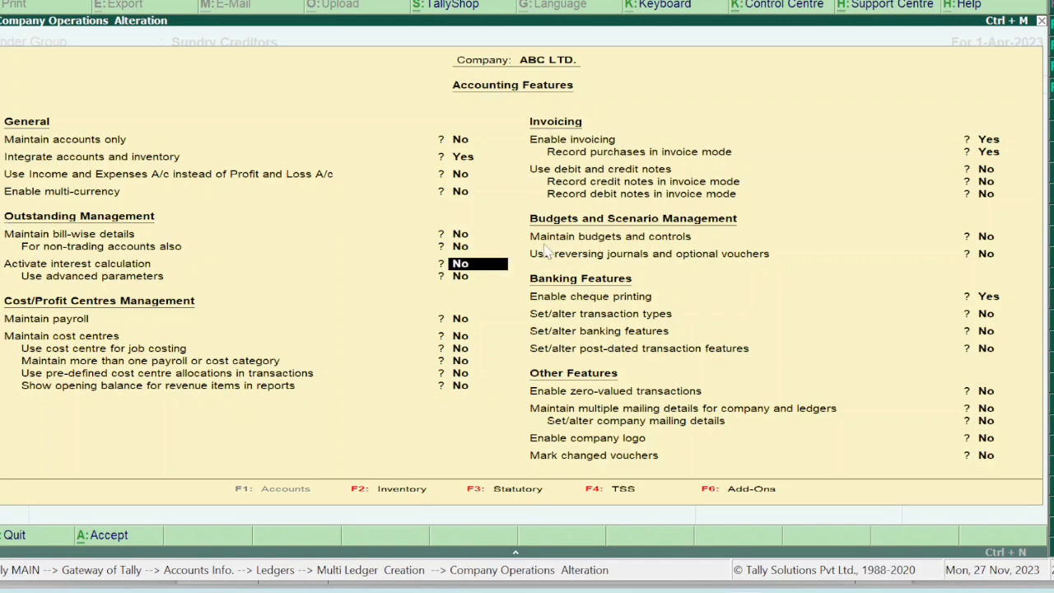
{"action": "key", "text": "Return"}
{"action": "key", "text": "Return"}
{"action": "key", "text": "Return"}
{"action": "key", "text": "Return"}
{"action": "key", "text": "Return"}
{"action": "key", "text": "Return"}
{"action": "key", "text": "Return"}
{"action": "key", "text": "Return"}
{"action": "key", "text": "Return"}
{"action": "key", "text": "Return"}
{"action": "key", "text": "Return"}
{"action": "key", "text": "Return"}
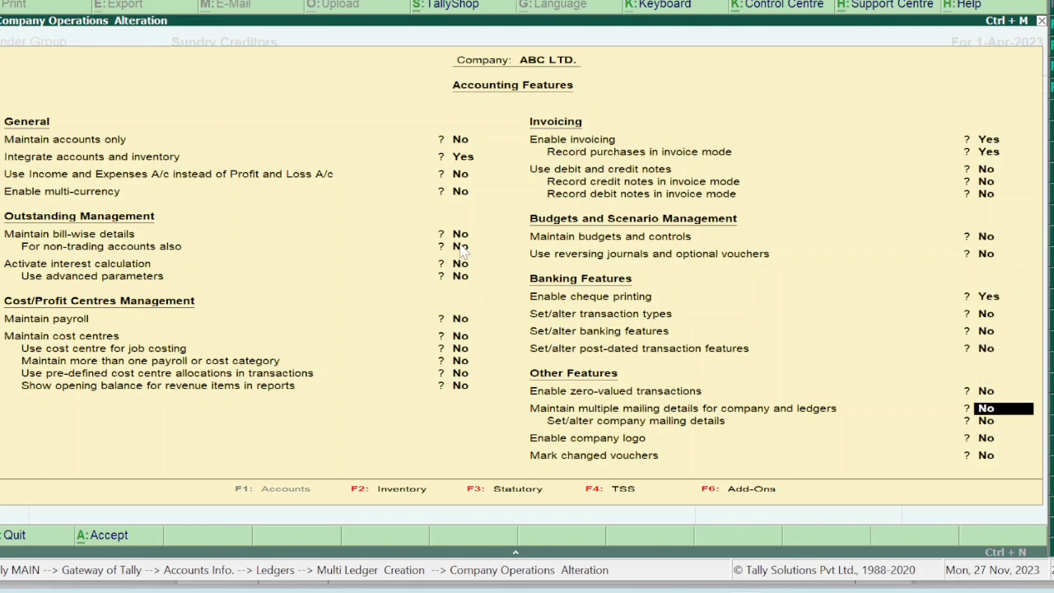
{"action": "key", "text": "Return"}
{"action": "key", "text": "Return"}
{"action": "key", "text": "Return"}
{"action": "key", "text": "Return"}
{"action": "key", "text": "Return"}
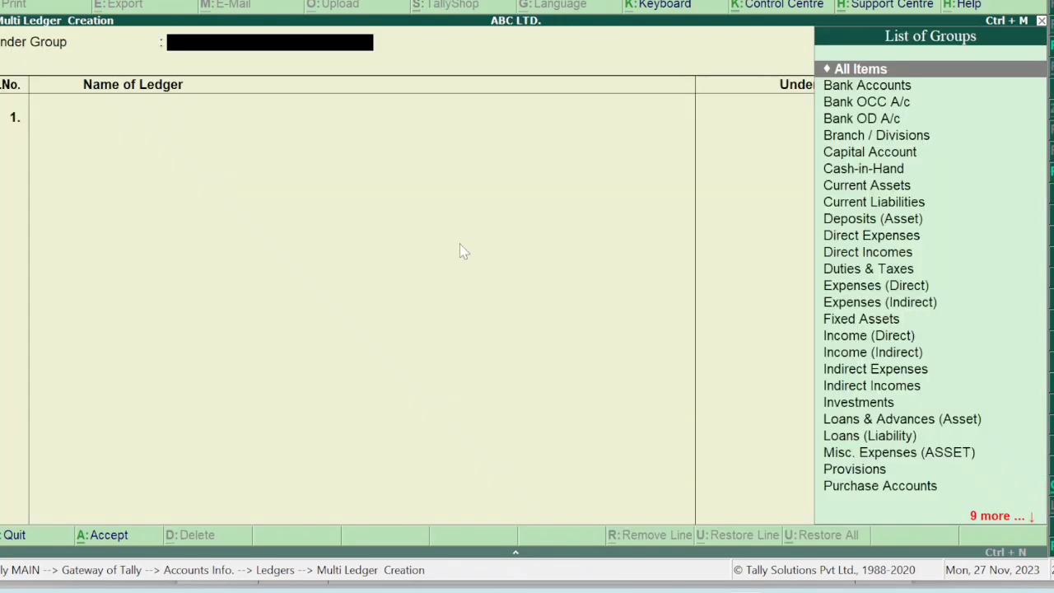
Group the ledgers under Sundry Creditors and enter the first creditor at 1,60,000 Cr.
{"action": "type", "text": "Cre"}
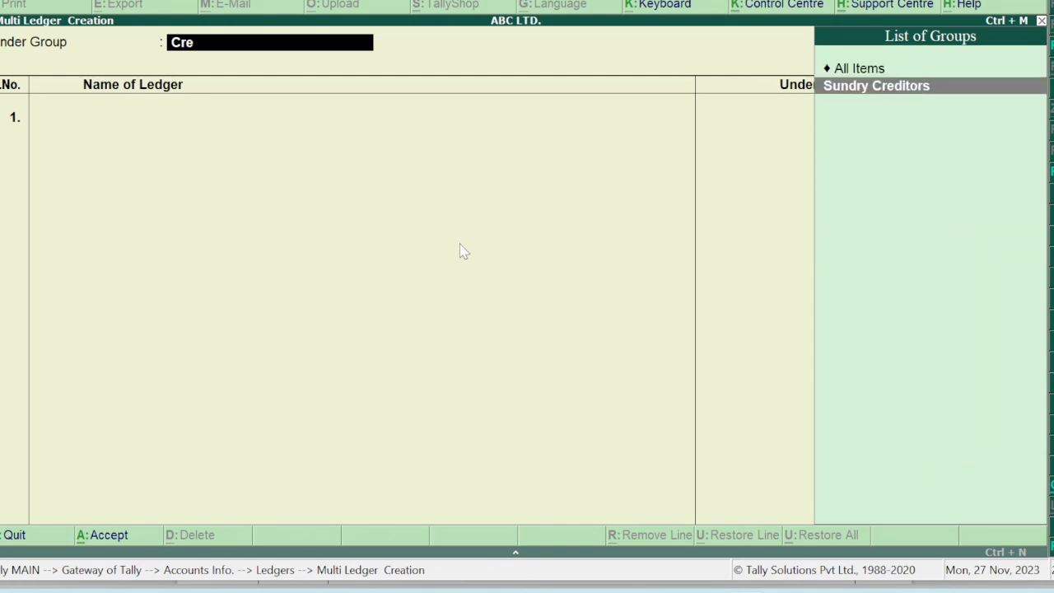
{"action": "key", "text": "Return"}
{"action": "type", "text": "Ram"}
{"action": "key", "text": "Return"}
{"action": "key", "text": "Return"}
{"action": "key", "text": "BackSpace"}
{"action": "type", "text": "160000"}
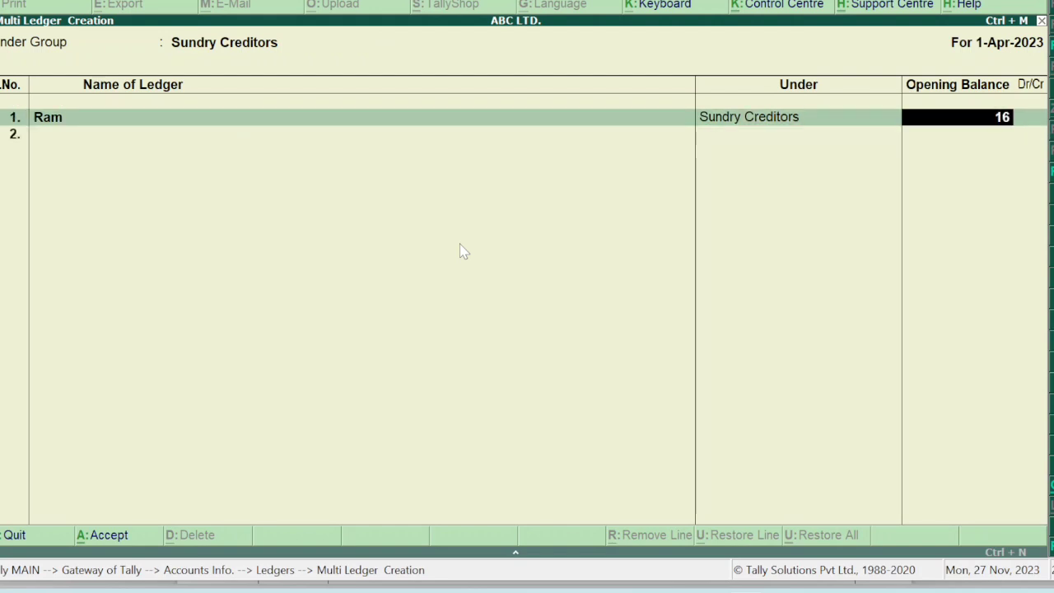
{"action": "key", "text": "Return"}
{"action": "key", "text": "Return"}
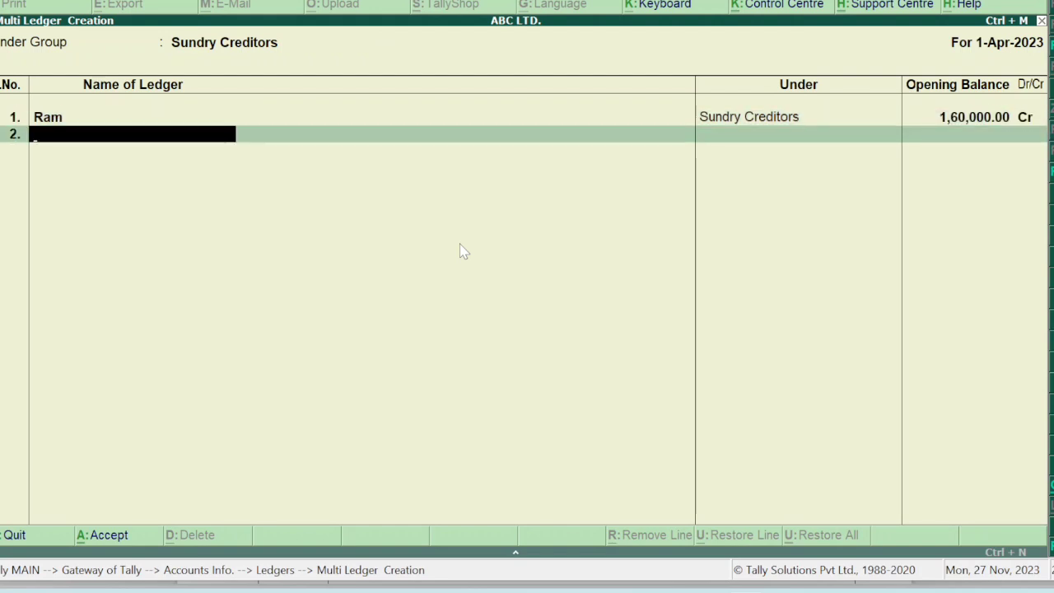
Add the second creditor at 1,40,000 Cr and save both creditor ledgers.
{"action": "type", "text": "Jay"}
{"action": "key", "text": "Return"}
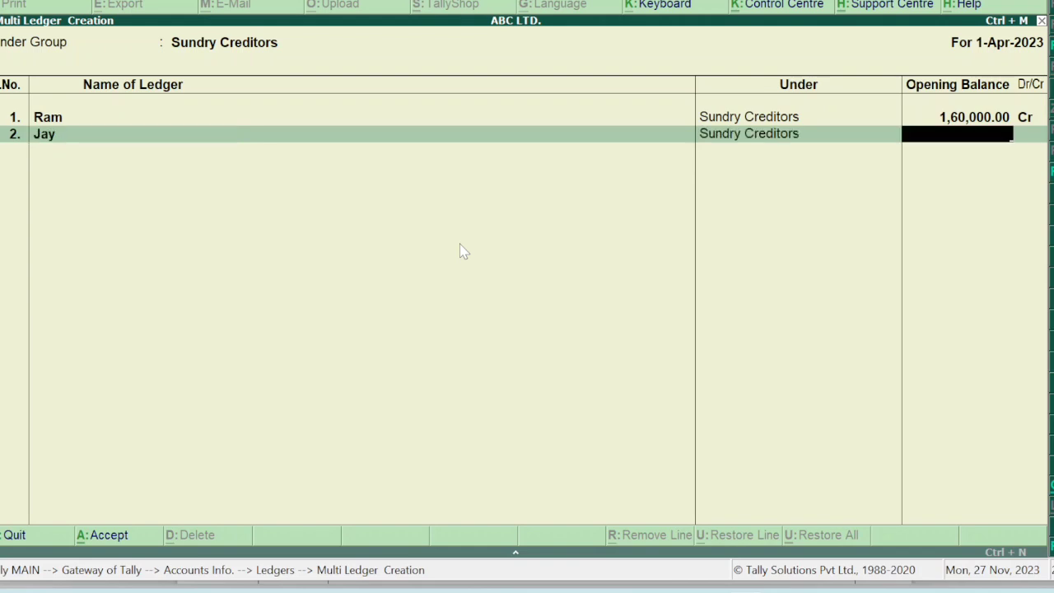
{"action": "type", "text": "140000"}
{"action": "key", "text": "Return"}
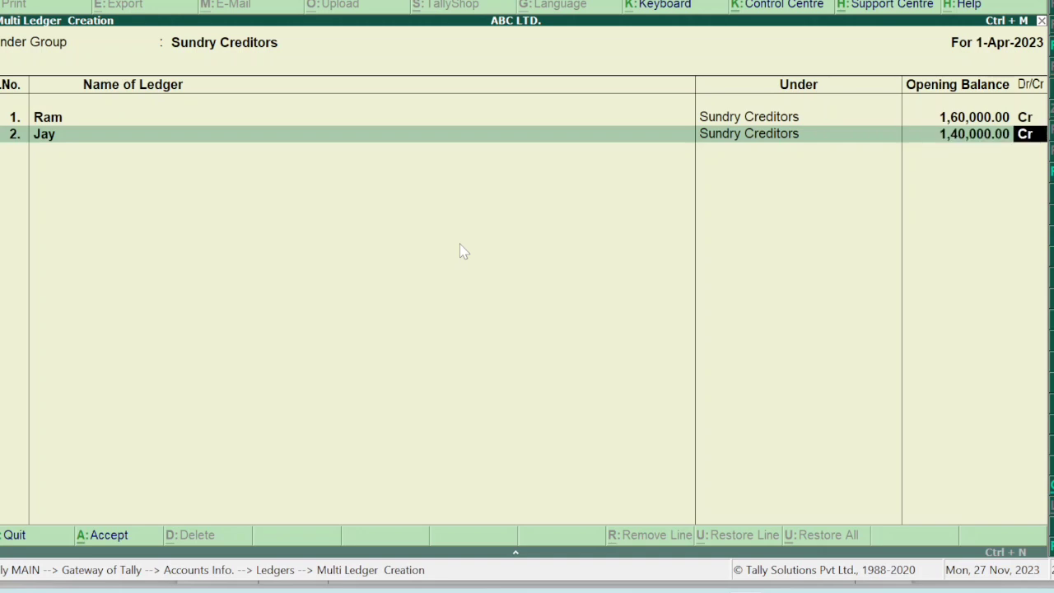
{"action": "key", "text": "Return"}
{"action": "key", "text": "Return"}
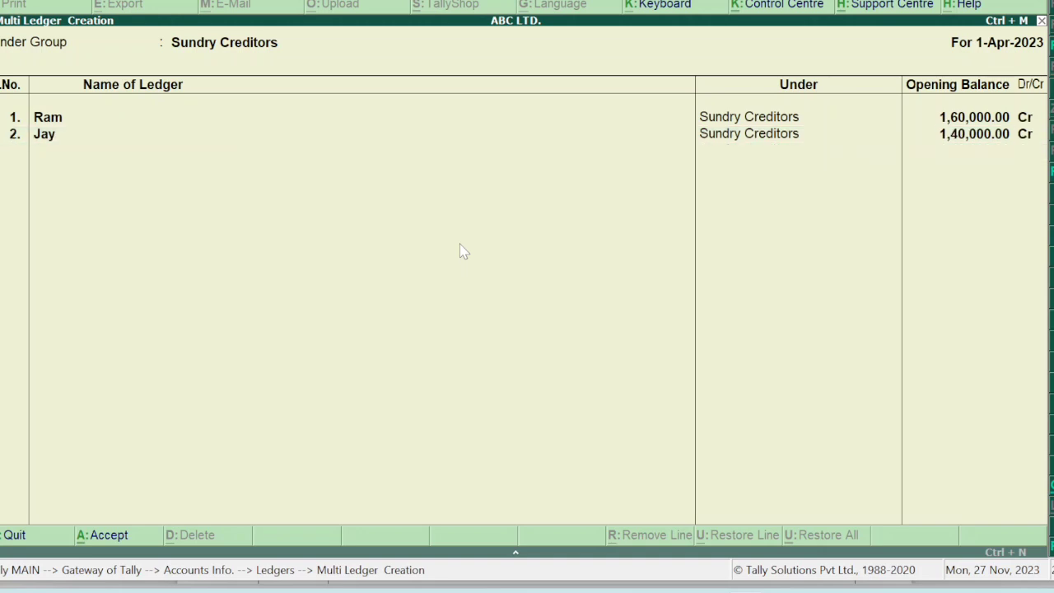
{"action": "key", "text": "Return"}
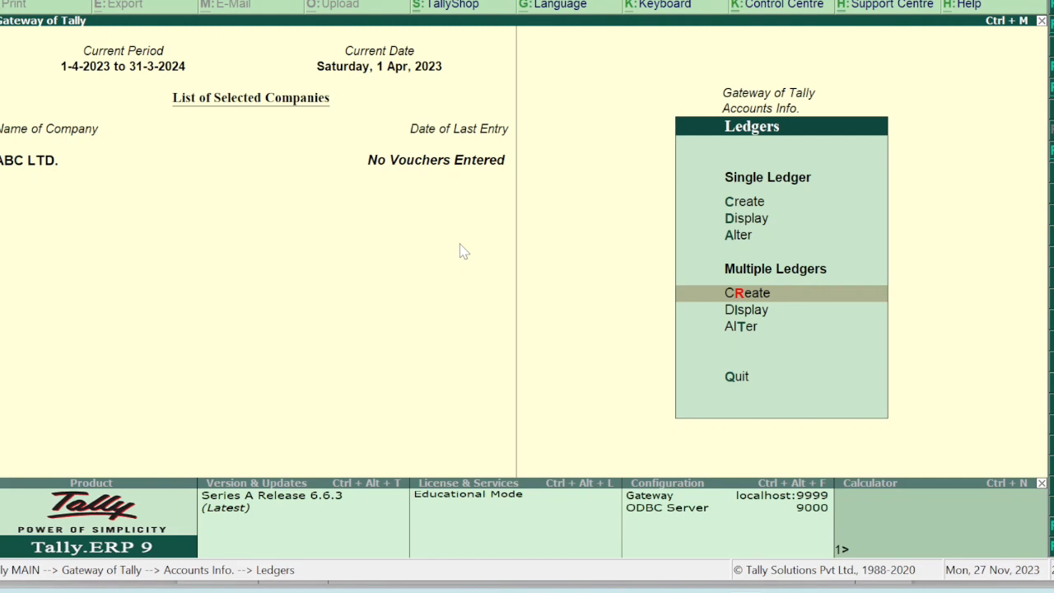
Start a new multiple-ledger batch under Sundry Debtors, checking the question PDF.
{"action": "key", "text": "Return"}
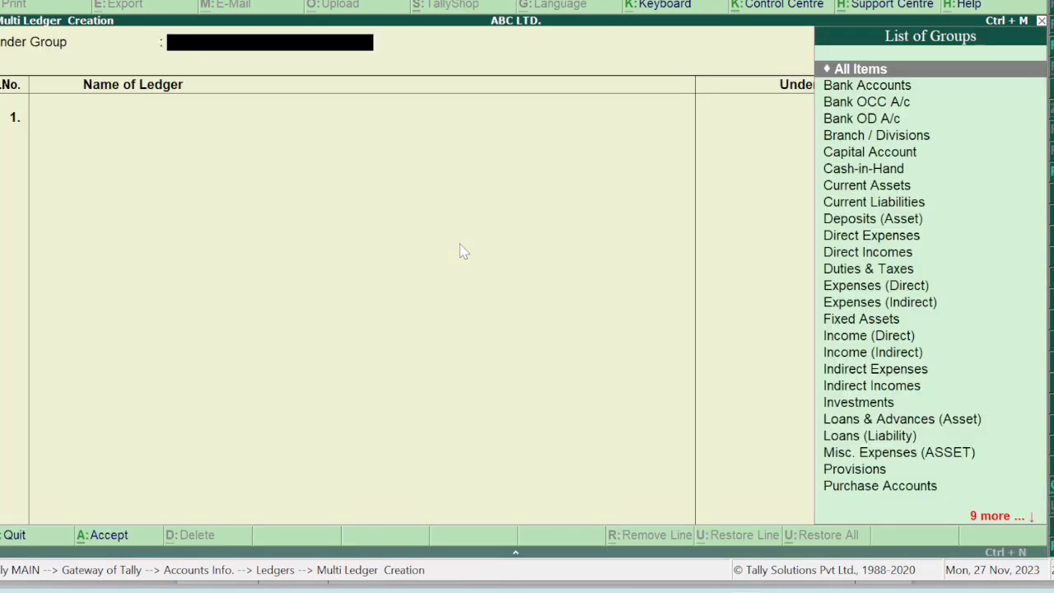
{"action": "type", "text": "Deb"}
{"action": "key", "text": "Return"}
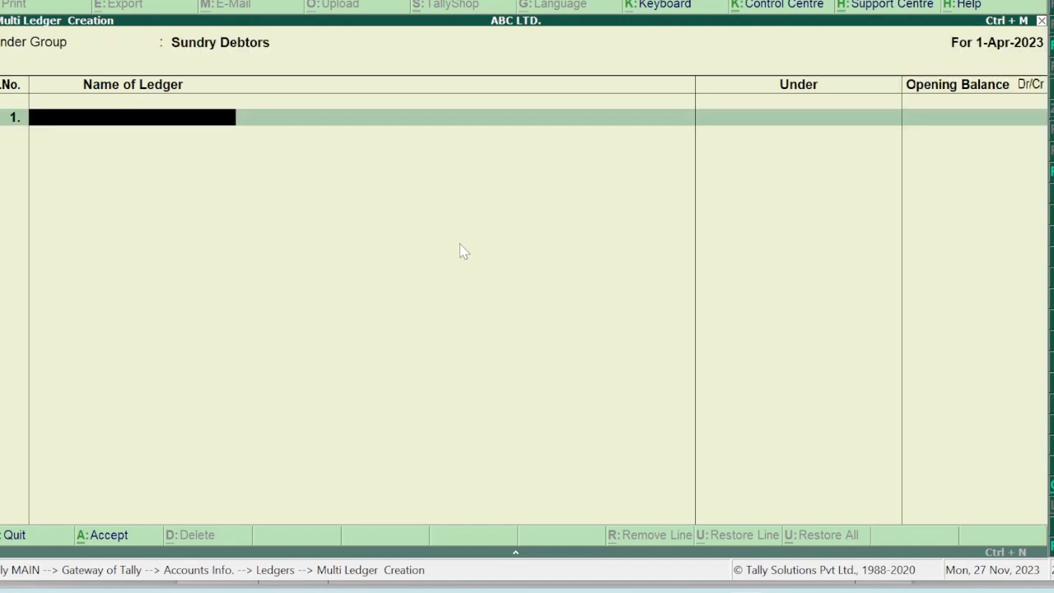
{"action": "mouse_move", "coordinate": [704, 587]}
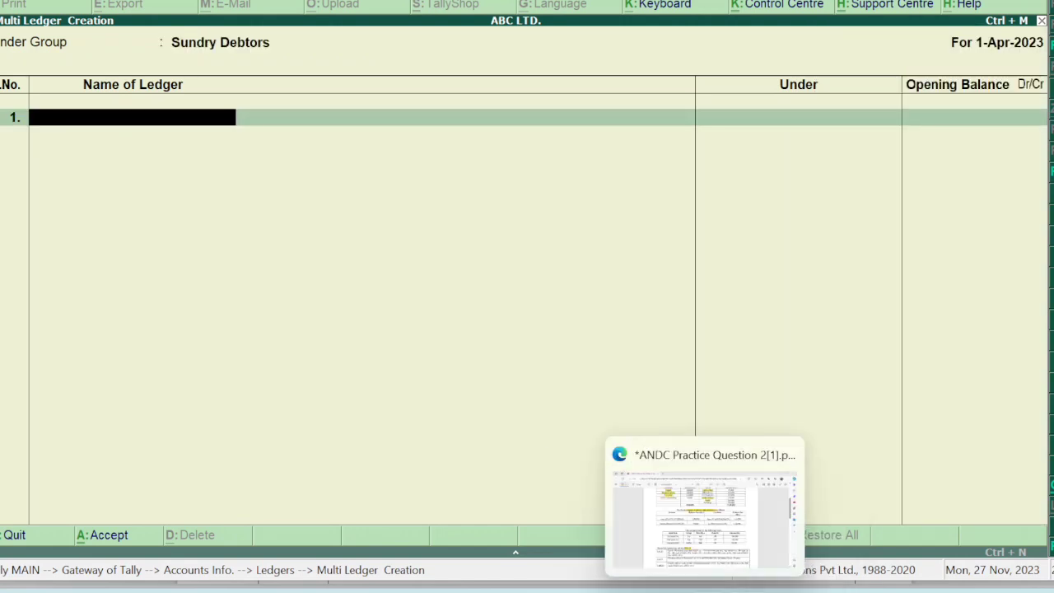
{"action": "left_click", "coordinate": [705, 532]}
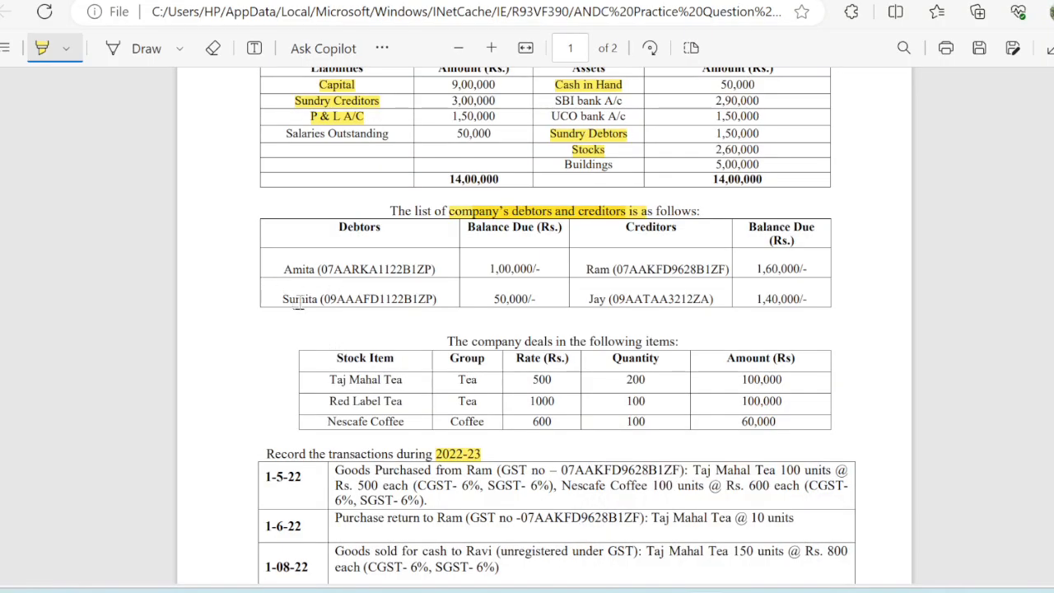
{"action": "mouse_move", "coordinate": [728, 587]}
{"action": "left_click", "coordinate": [746, 519]}
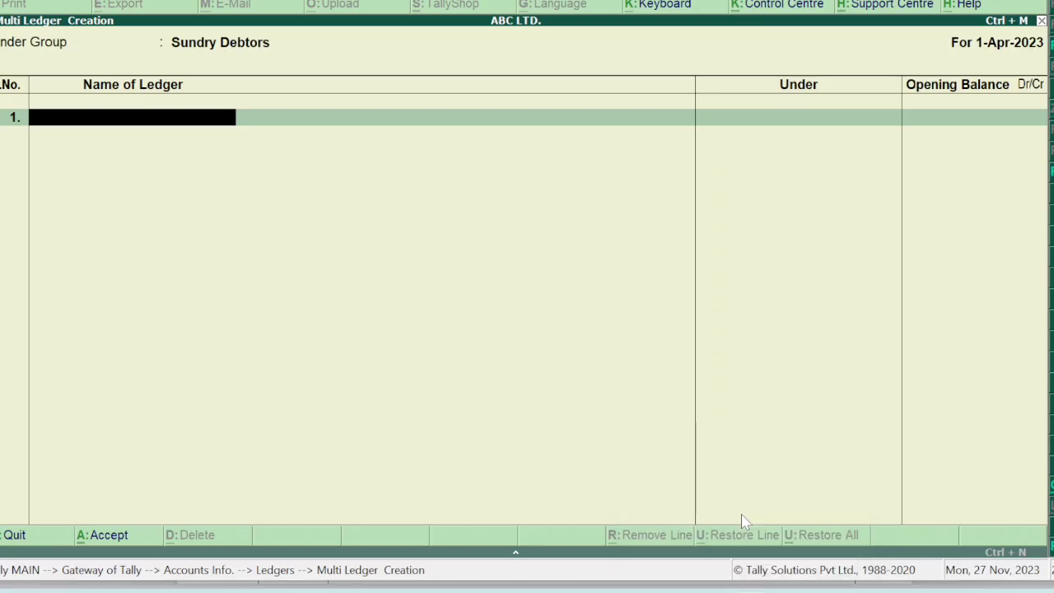
Enter the first debtor's ledger with a 1,00,000 Dr opening balance.
{"action": "type", "text": "Amita"}
{"action": "key", "text": "Escape"}
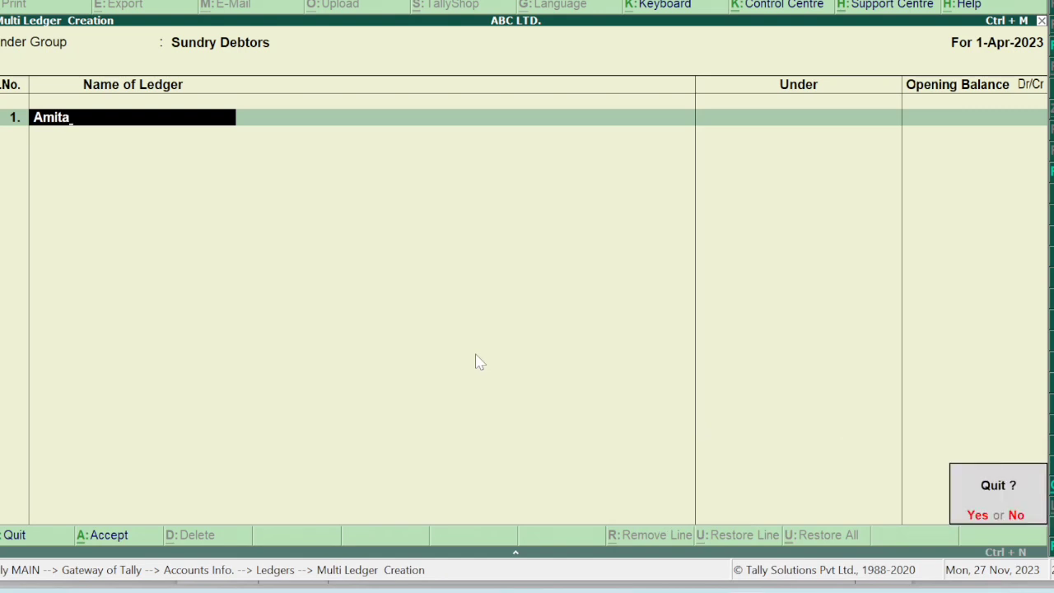
{"action": "key", "text": "n"}
{"action": "key", "text": "Return"}
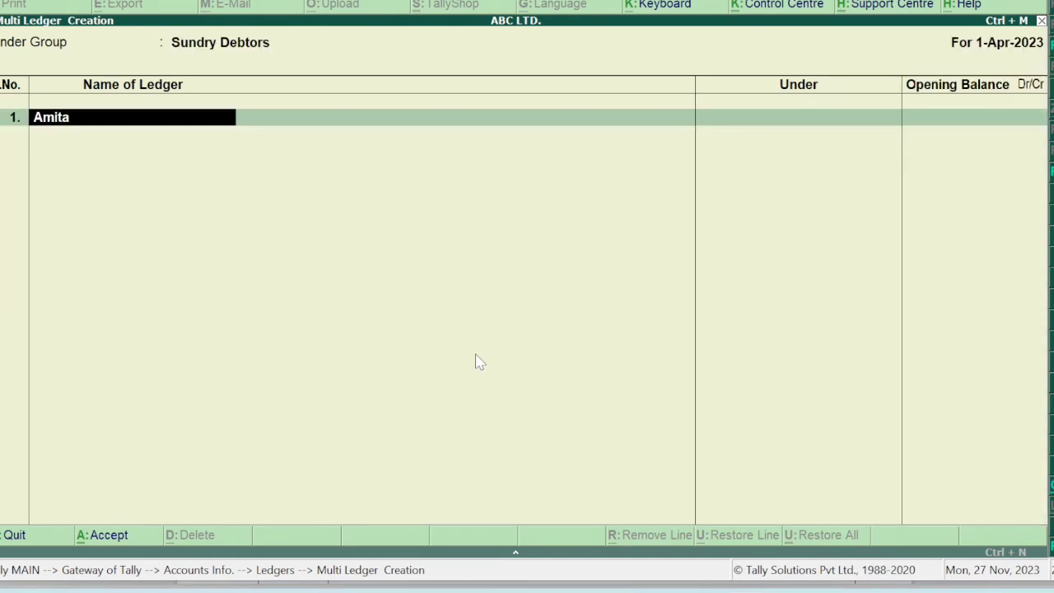
{"action": "key", "text": "Return"}
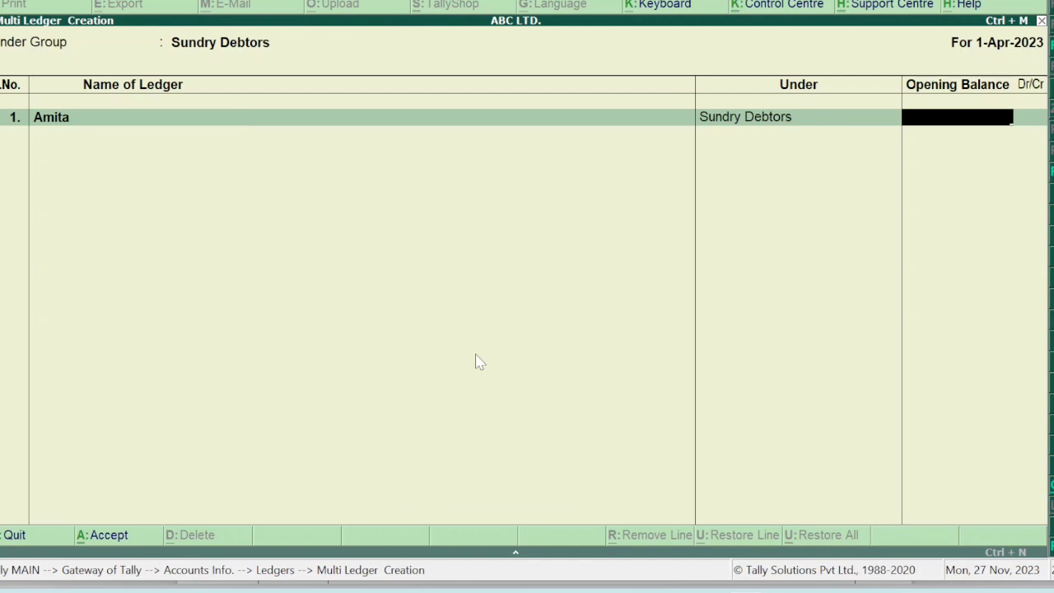
{"action": "type", "text": "100000"}
{"action": "key", "text": "Return"}
Add the second debtor at 50,000 Dr and finish the debtor entries.
{"action": "type", "text": "Sumita"}
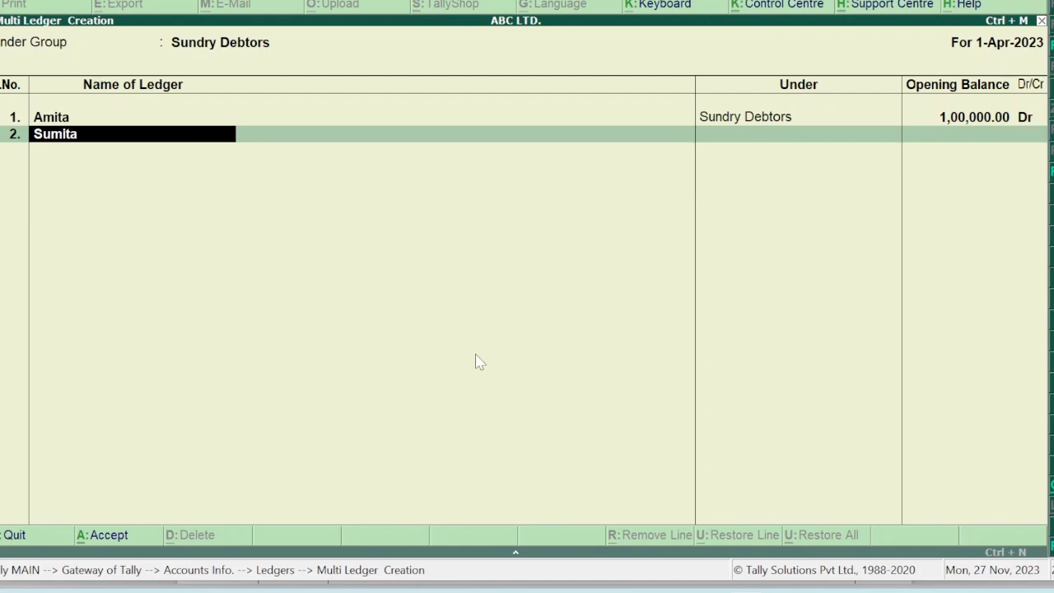
{"action": "key", "text": "Return"}
{"action": "type", "text": "50000"}
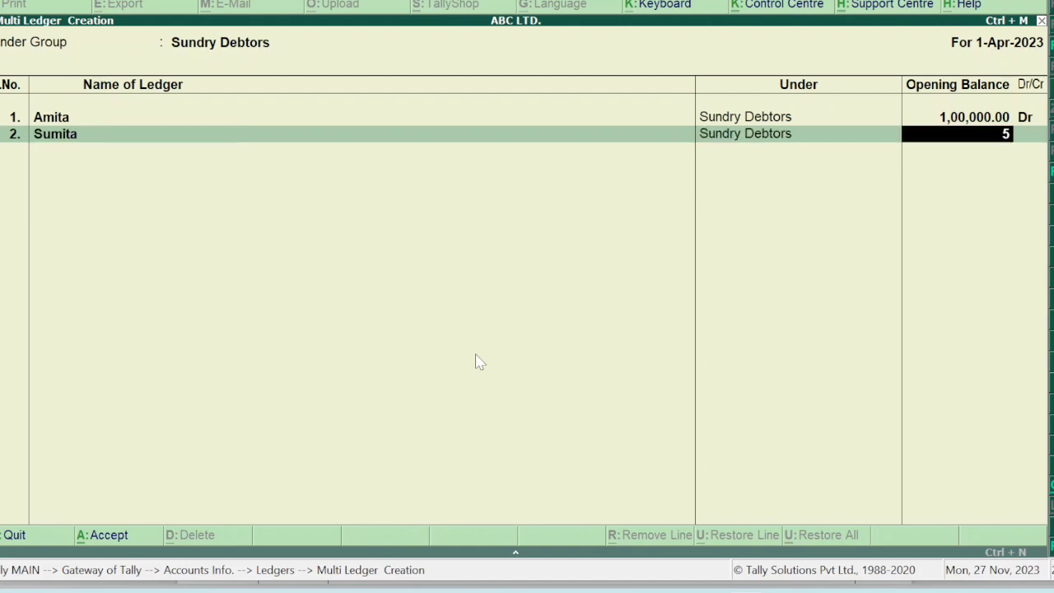
{"action": "key", "text": "Return"}
{"action": "key", "text": "Return"}
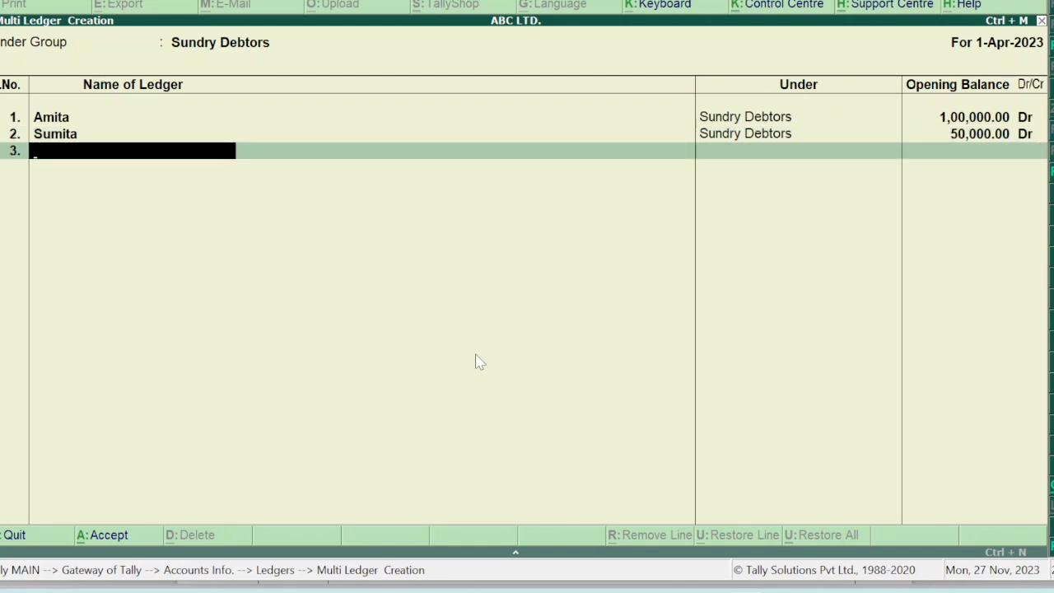
{"action": "key", "text": "Return"}
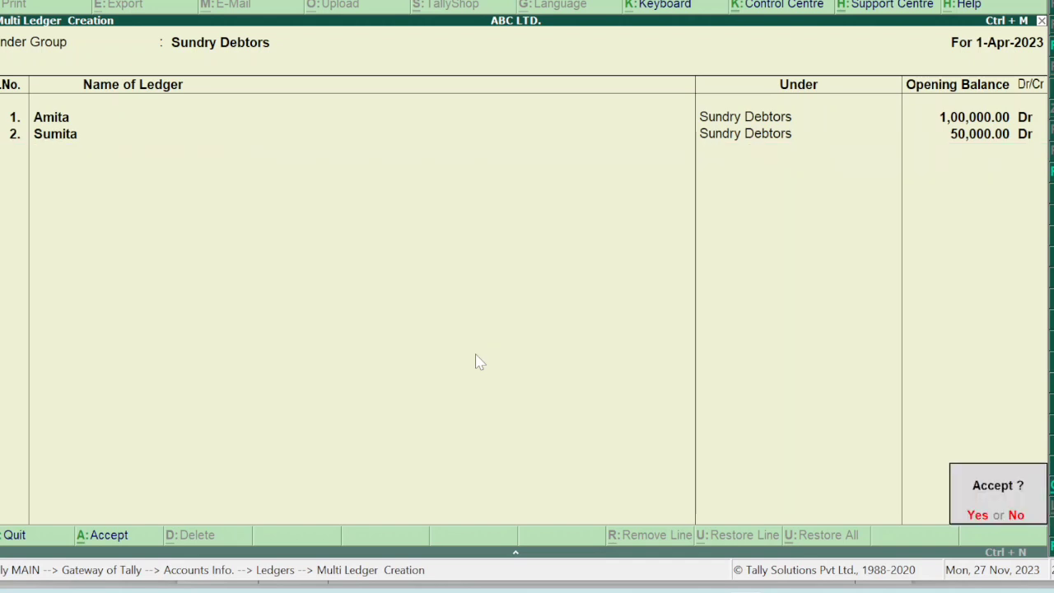
{"action": "key", "text": "Return"}
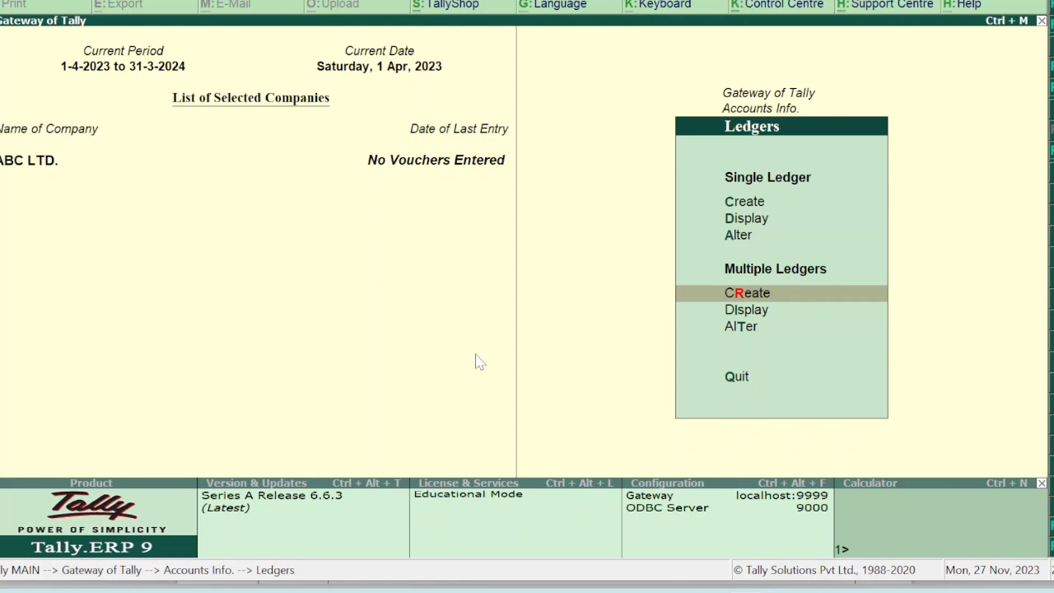
Return to Gateway of Tally and highlight 'The company deals in the following items' in the PDF.
{"action": "key", "text": "Escape"}
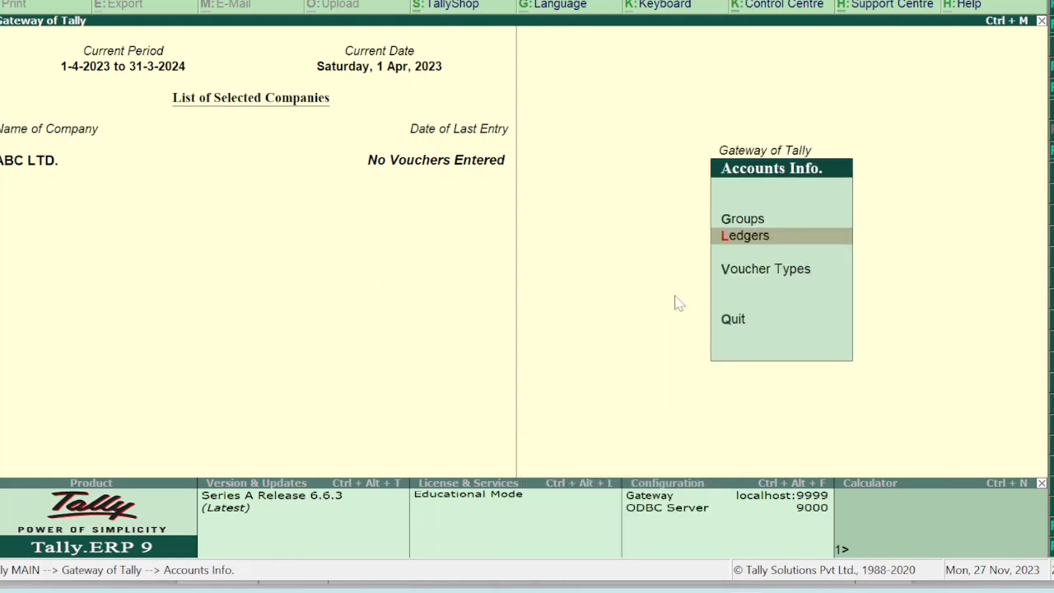
{"action": "key", "text": "Escape"}
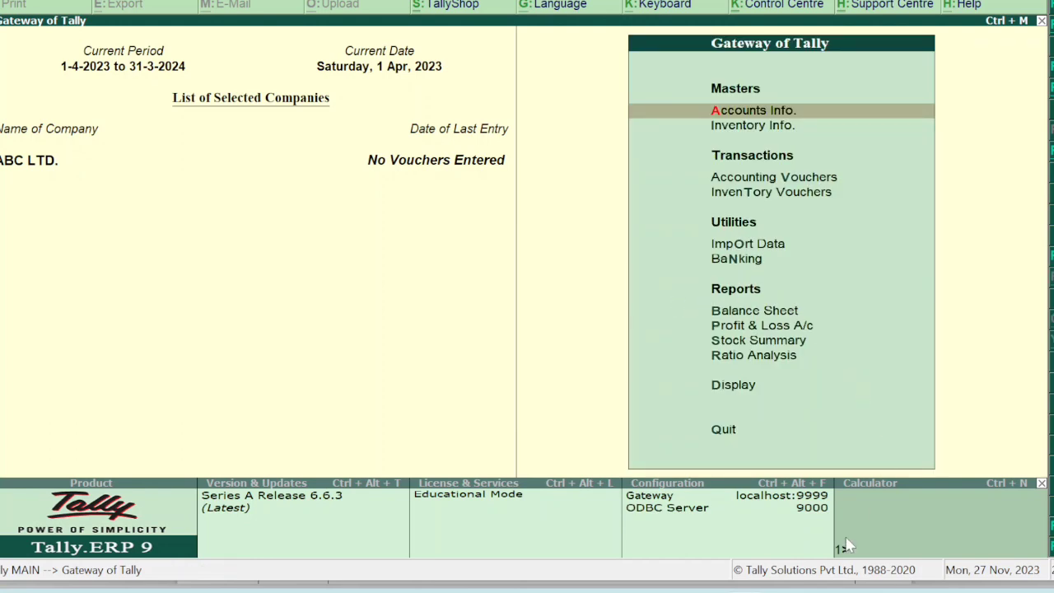
{"action": "left_click", "coordinate": [698, 554]}
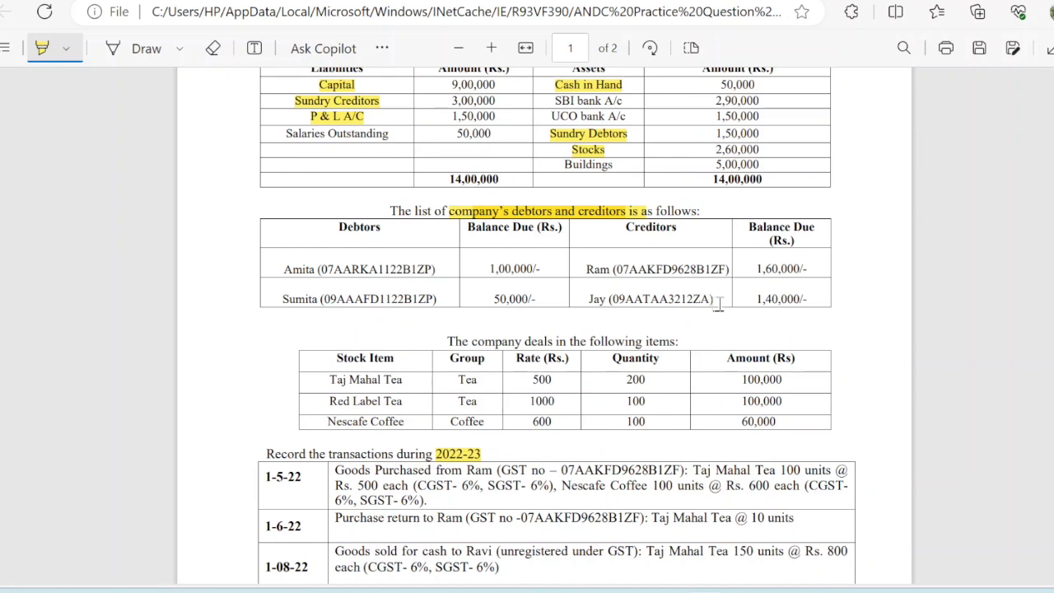
{"action": "left_click_drag", "start_coordinate": [449, 342], "coordinate": [685, 346]}
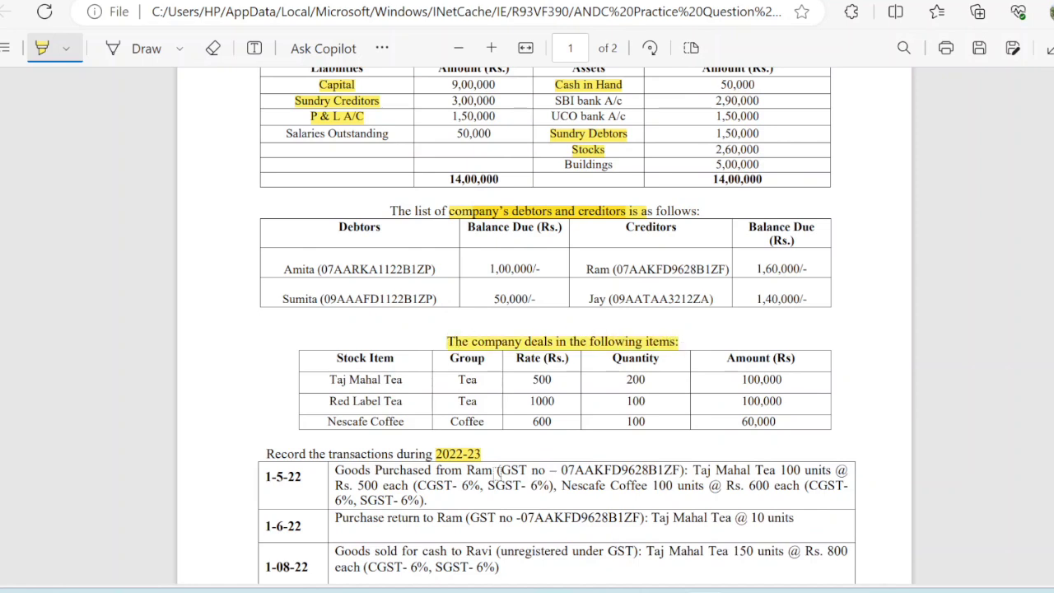
Open Stock Group creation from Inventory Info in Tally.
{"action": "left_click", "coordinate": [849, 511]}
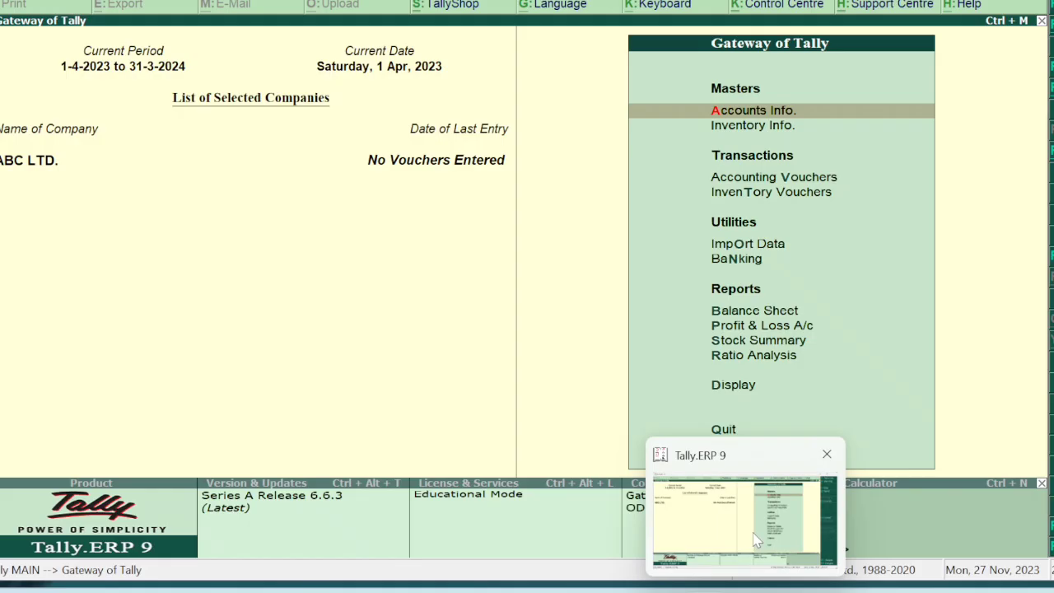
{"action": "left_click", "coordinate": [738, 137]}
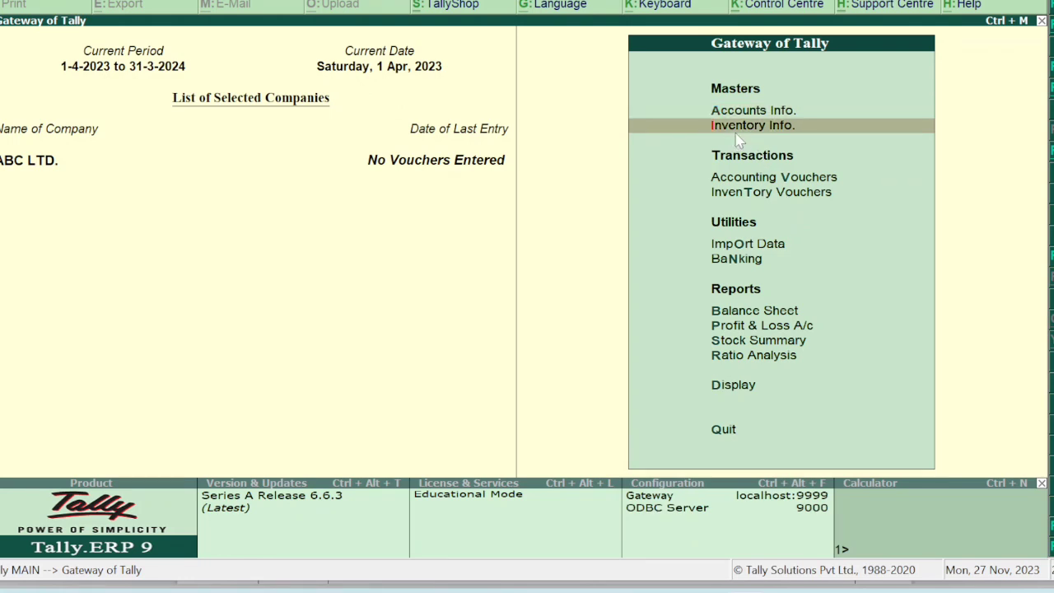
{"action": "left_click", "coordinate": [739, 141]}
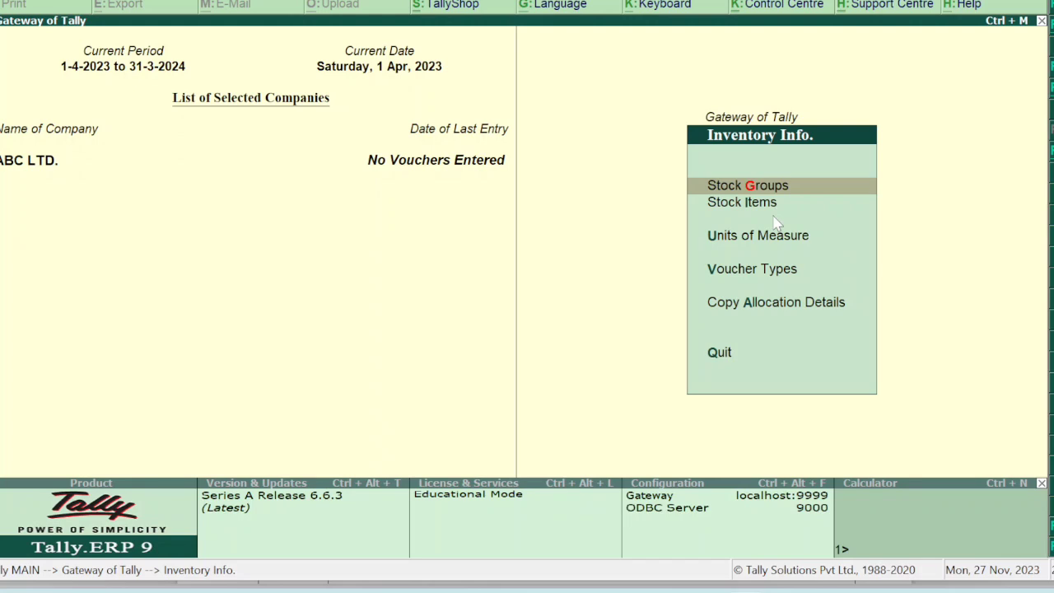
{"action": "key", "text": "Down"}
{"action": "key", "text": "Down"}
{"action": "key", "text": "Up"}
{"action": "key", "text": "Up"}
{"action": "key", "text": "Return"}
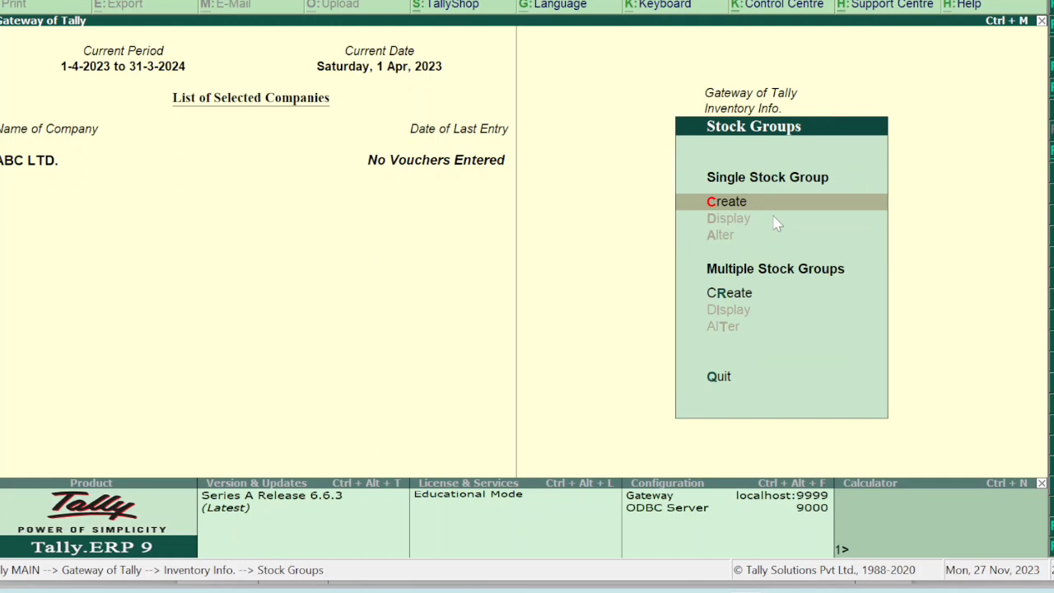
{"action": "key", "text": "Return"}
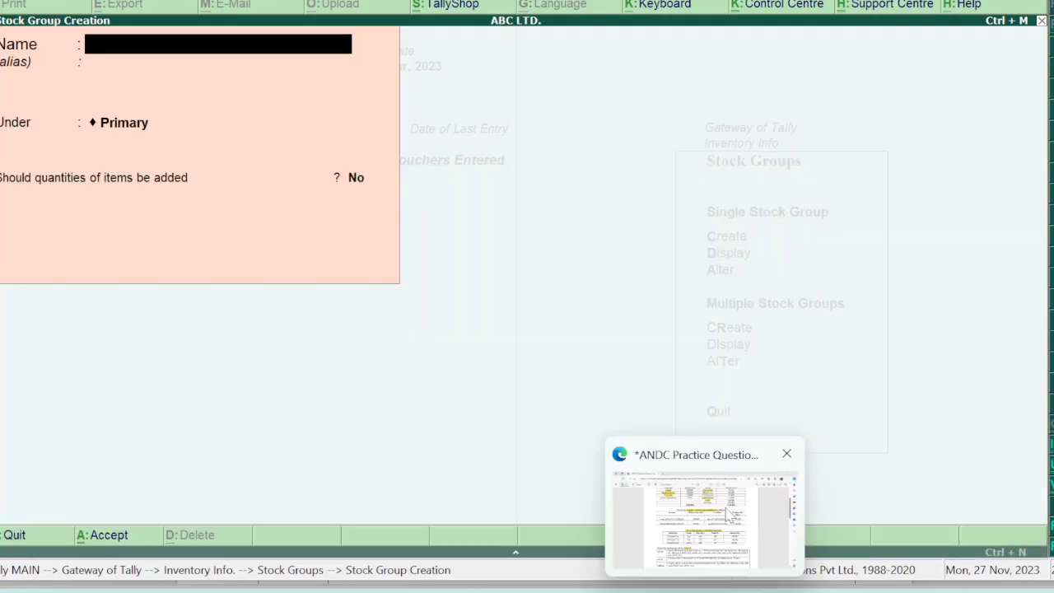
Highlight the Group column heading in the PDF's stock table, then return to Tally.
{"action": "left_click", "coordinate": [729, 515]}
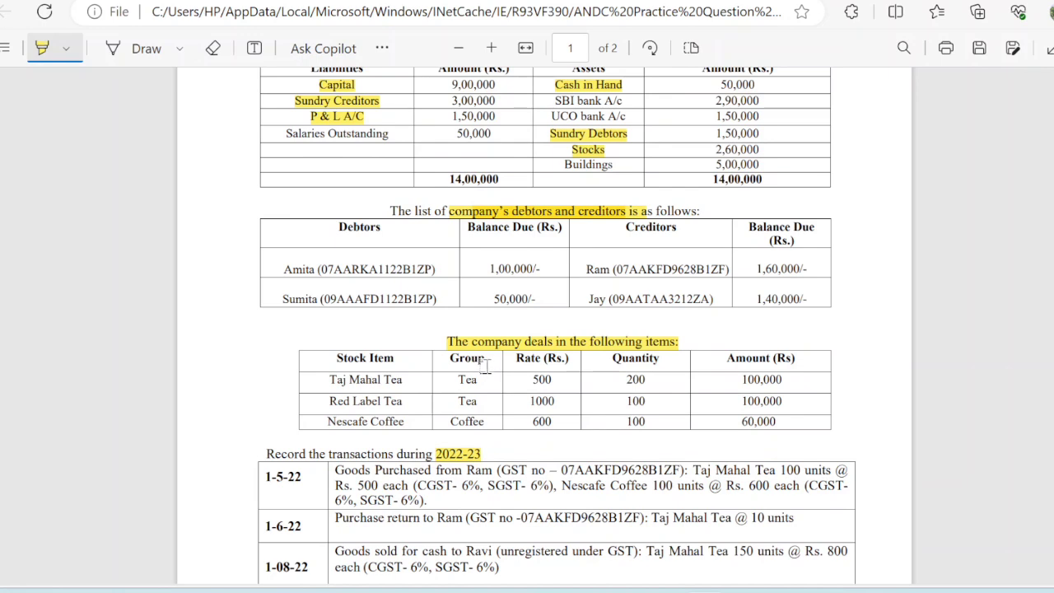
{"action": "left_click_drag", "start_coordinate": [452, 363], "coordinate": [487, 366]}
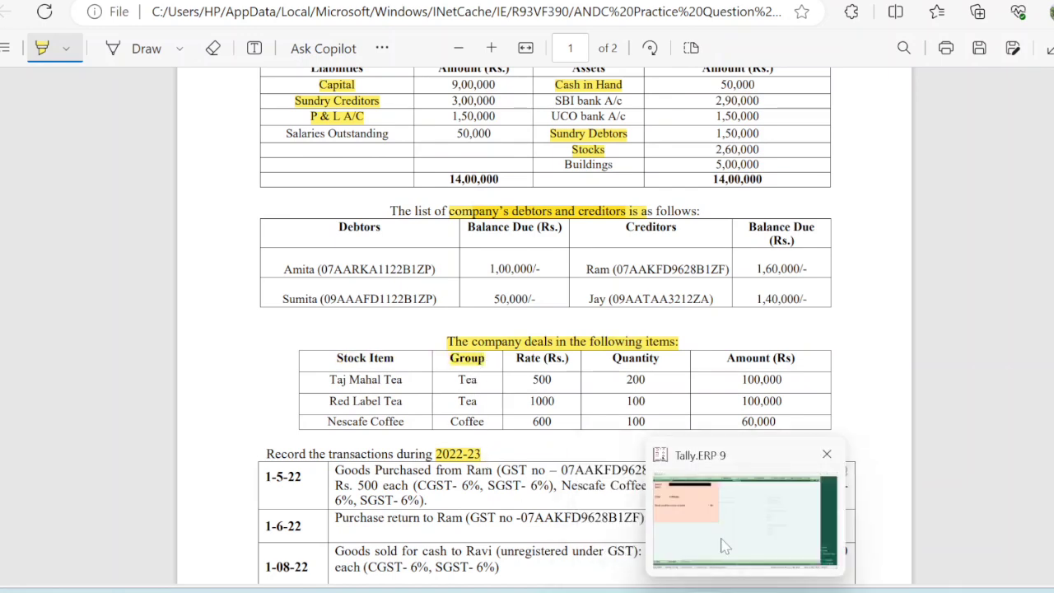
{"action": "left_click", "coordinate": [725, 545]}
Create the Tea stock group under Primary with quantities not added.
{"action": "type", "text": "Tea"}
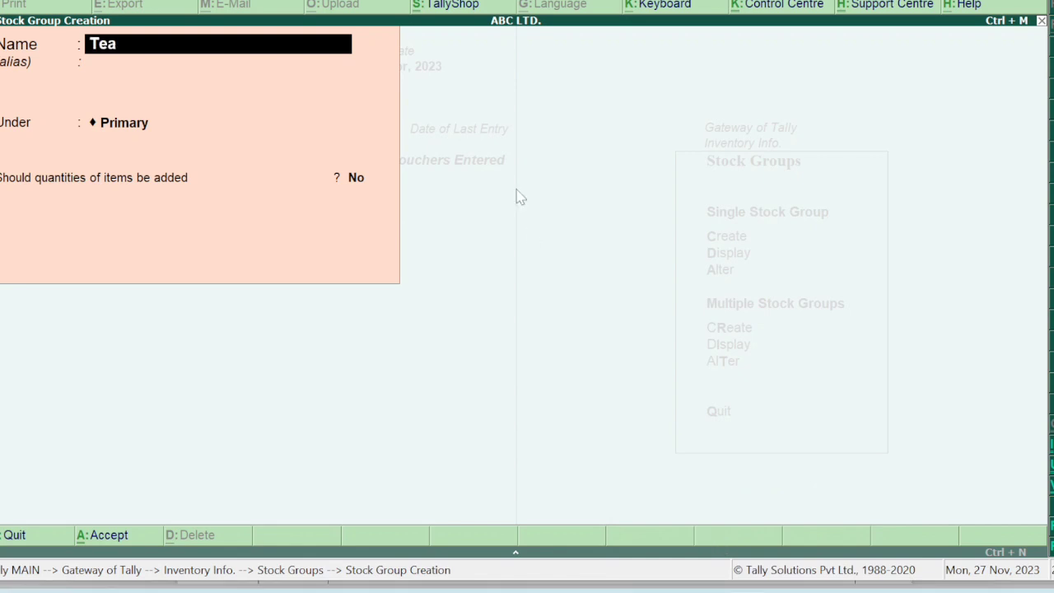
{"action": "key", "text": "Return"}
{"action": "key", "text": "Return"}
{"action": "key", "text": "Return"}
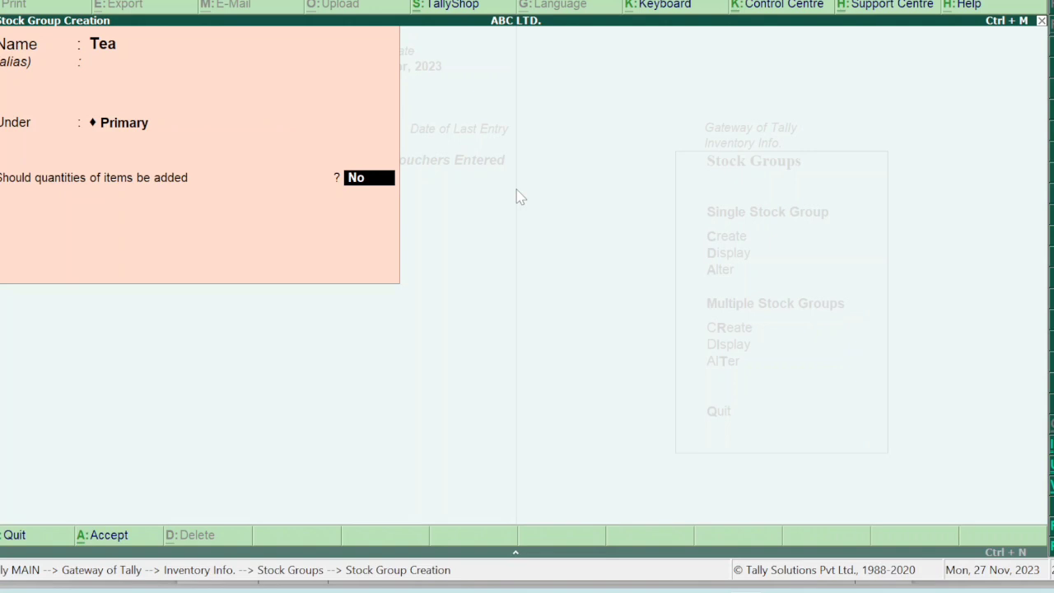
{"action": "key", "text": "Return"}
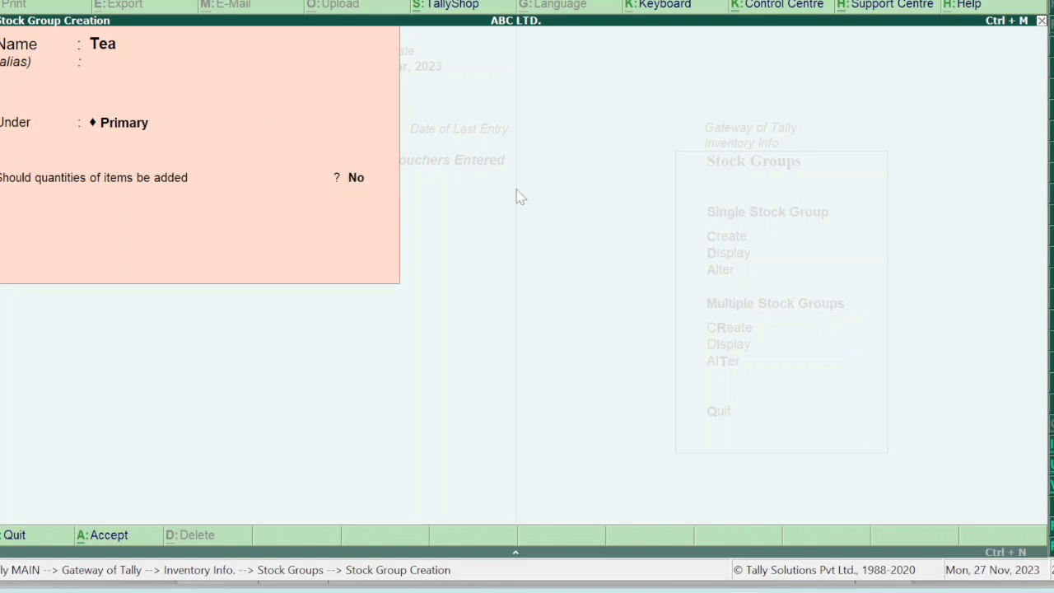
{"action": "key", "text": "Return"}
Create the Coffee stock group under Primary and exit to the inventory masters menu.
{"action": "type", "text": "Coffee"}
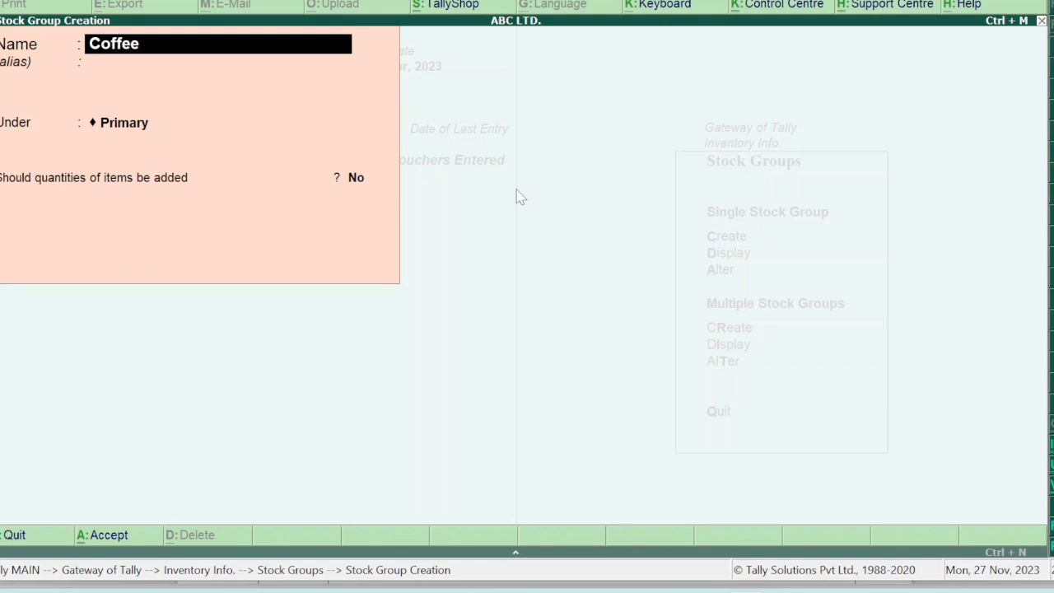
{"action": "key", "text": "Return"}
{"action": "key", "text": "Return"}
{"action": "key", "text": "Return"}
{"action": "key", "text": "Return"}
{"action": "key", "text": "Return"}
{"action": "key", "text": "Escape"}
{"action": "key", "text": "Return"}
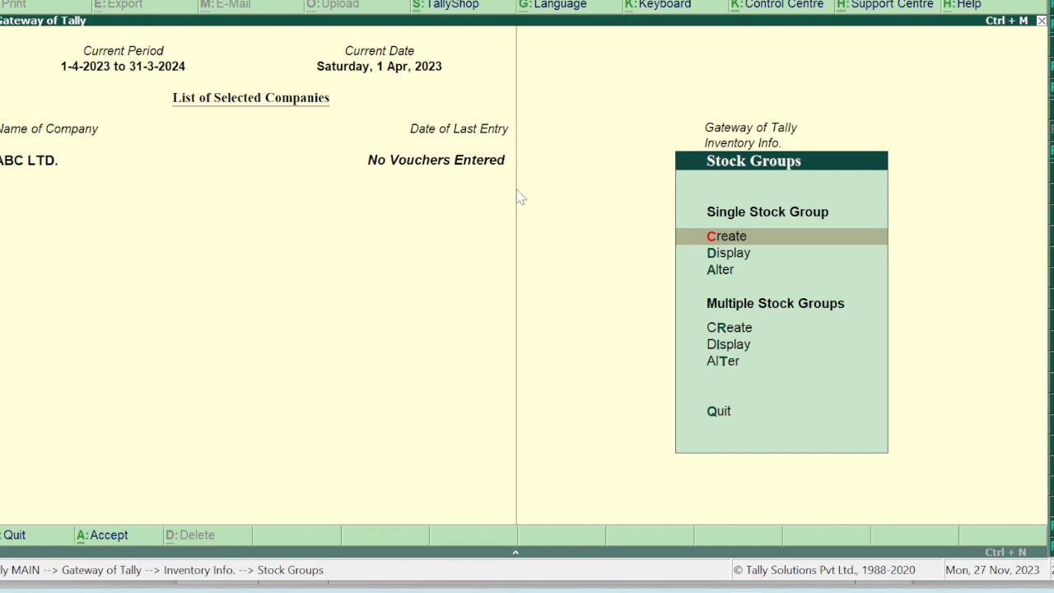
{"action": "key", "text": "Escape"}
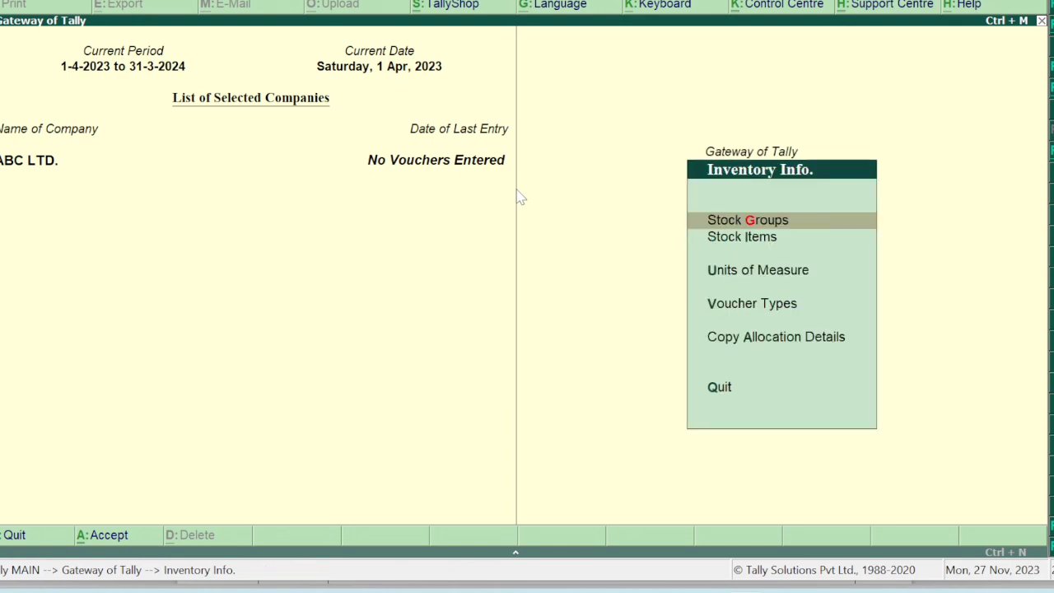
Define unit symbol pcs with formal name Pieces and 0 decimal places.
{"action": "key", "text": "u"}
{"action": "type", "text": "c"}
{"action": "type", "text": "pcs"}
{"action": "key", "text": "Return"}
{"action": "type", "text": "Pices"}
{"action": "key", "text": "Return"}
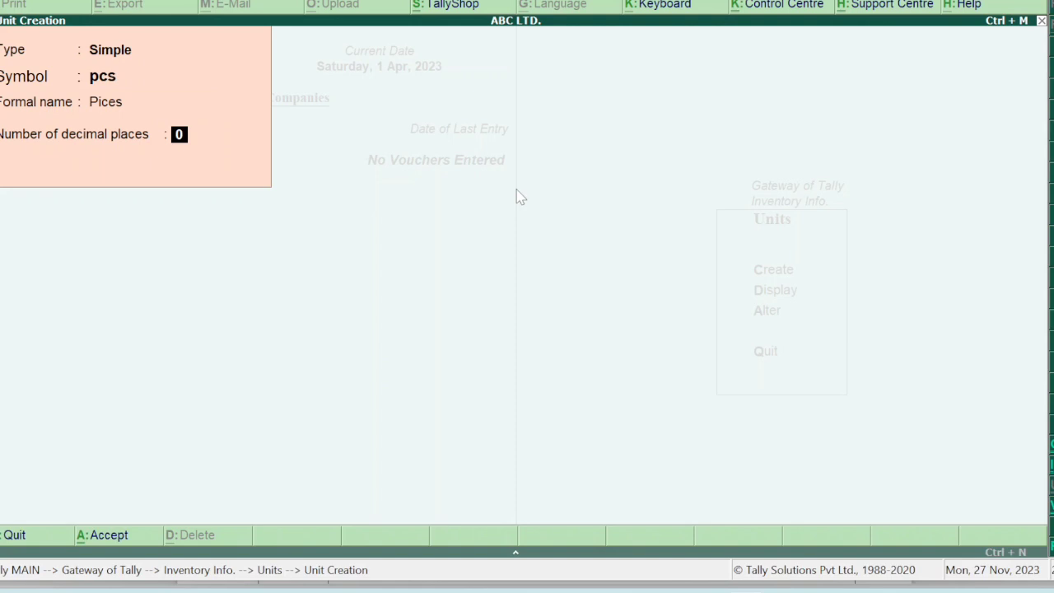
{"action": "key", "text": "Up"}
{"action": "key", "text": "Up"}
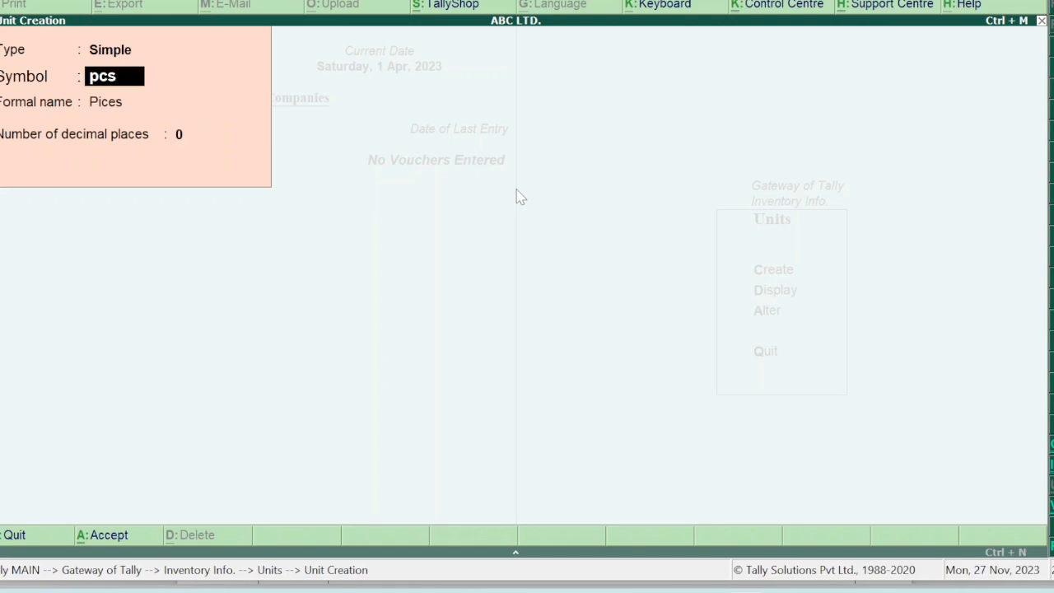
{"action": "key", "text": "Down"}
{"action": "type", "text": "Pieces"}
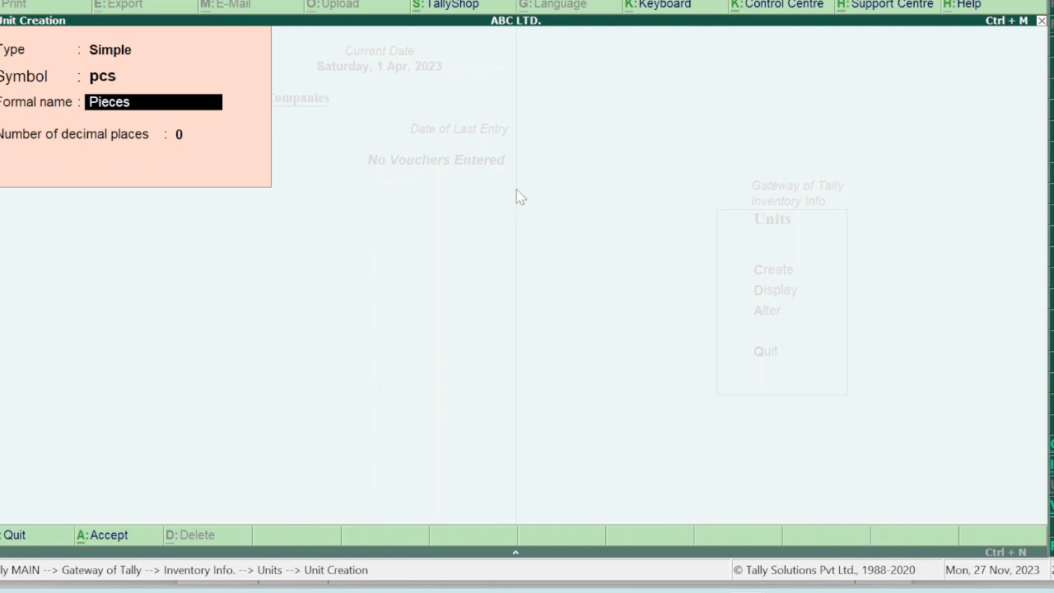
{"action": "key", "text": "Return"}
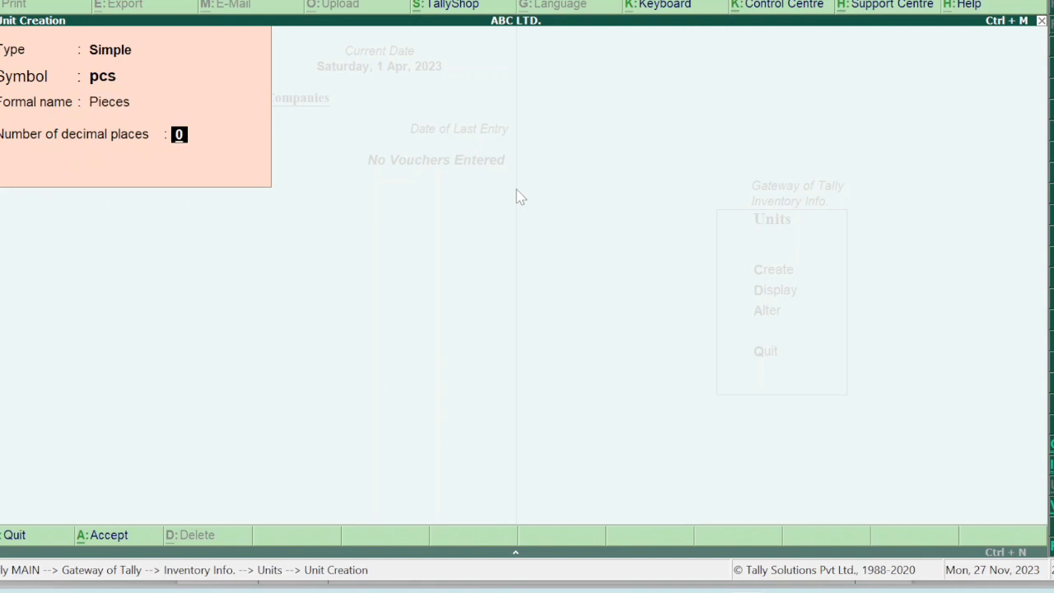
{"action": "key", "text": "Return"}
Save the pcs unit and return to the Stock Items options in Inventory Info.
{"action": "key", "text": "Return"}
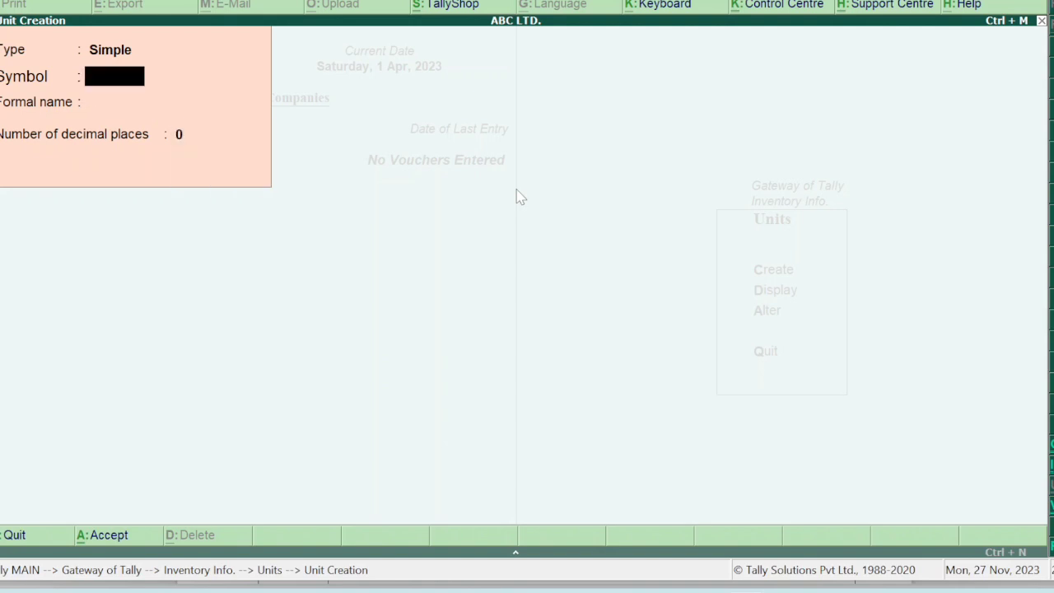
{"action": "key", "text": "Escape"}
{"action": "key", "text": "Return"}
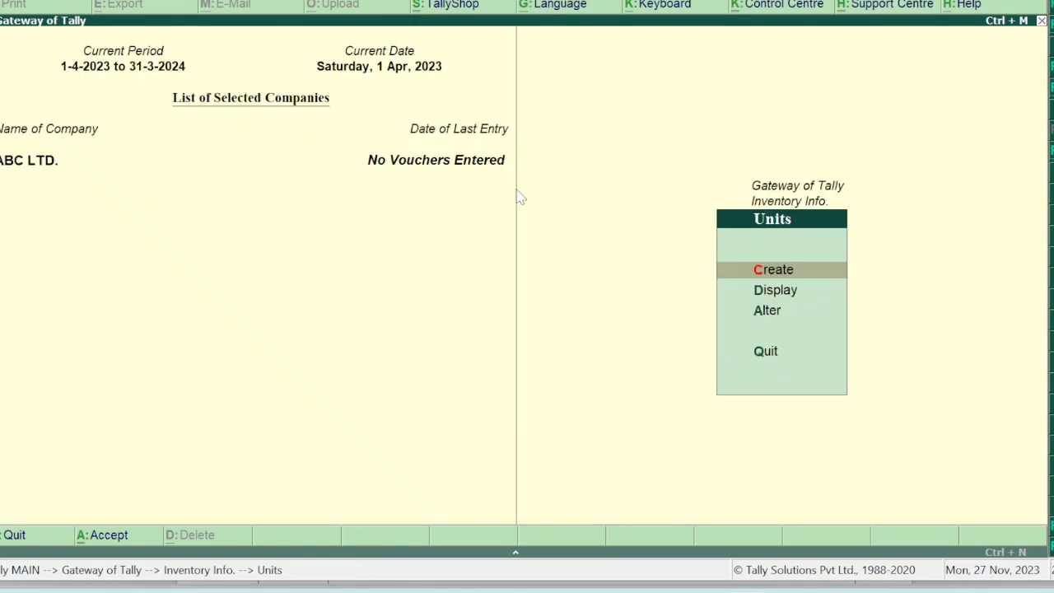
{"action": "key", "text": "Escape"}
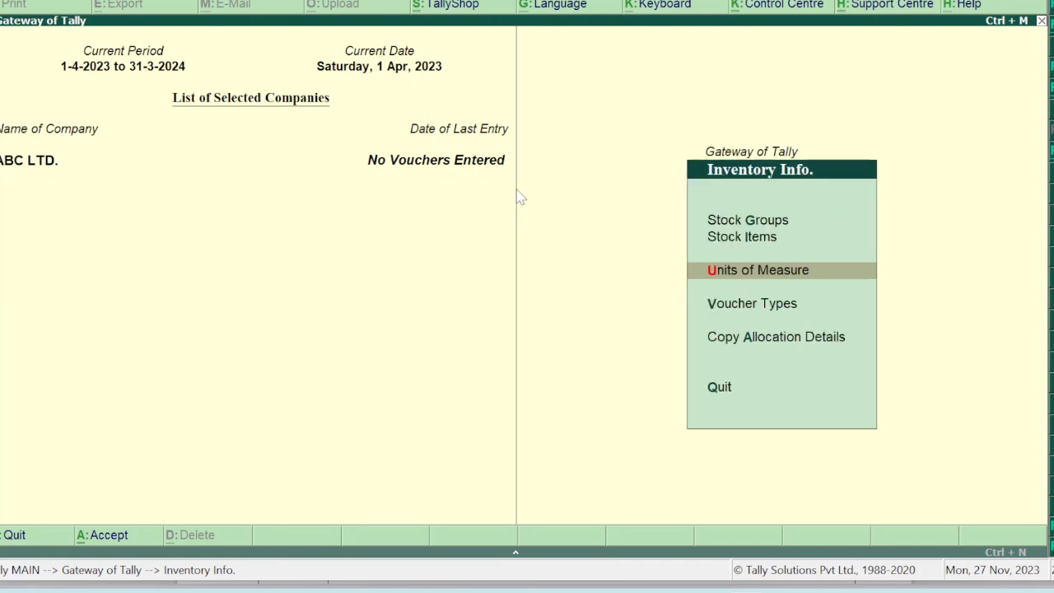
{"action": "key", "text": "i"}
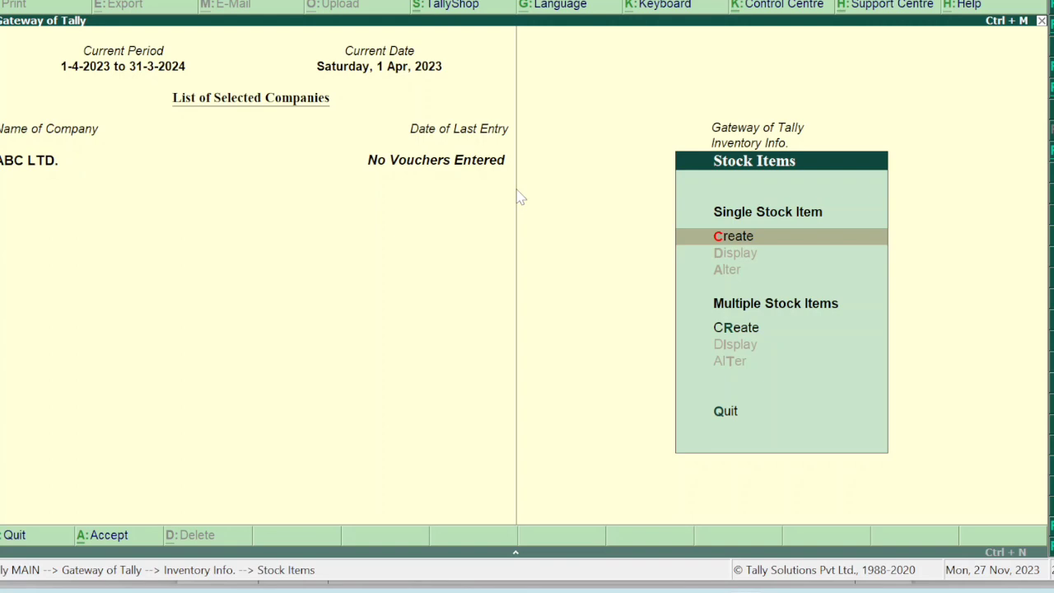
In Multiple Stock Items Create, enter Taj Mahal under the Tea group.
{"action": "key", "text": "Down"}
{"action": "key", "text": "Return"}
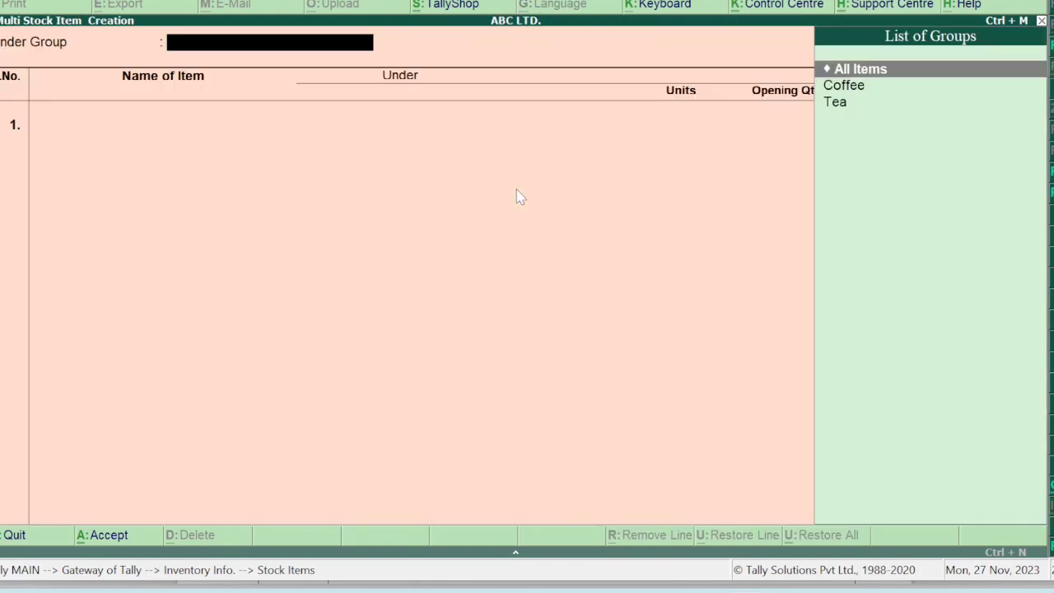
{"action": "key", "text": "Return"}
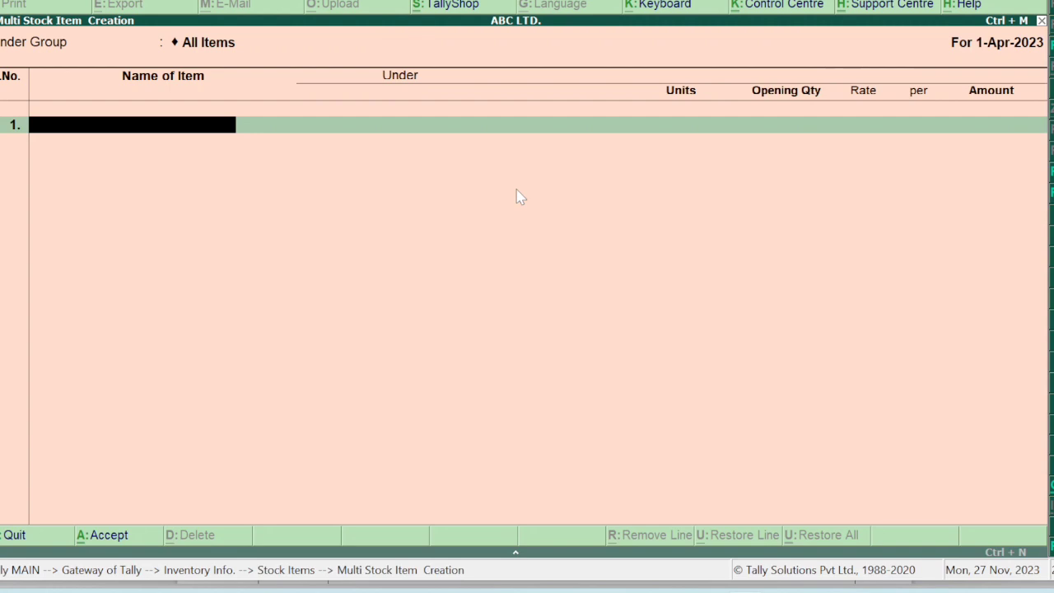
{"action": "type", "text": "j ms"}
{"action": "key", "text": "BackSpace"}
{"action": "type", "text": "ahal"}
{"action": "key", "text": "Return"}
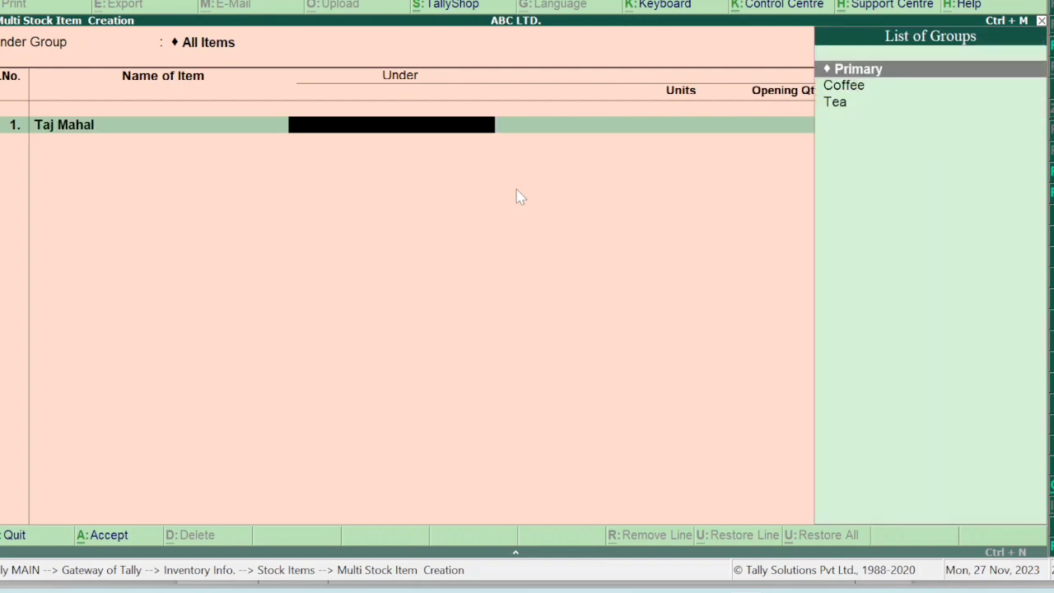
{"action": "key", "text": "Down"}
{"action": "key", "text": "Down"}
{"action": "key", "text": "Return"}
{"action": "key", "text": "Return"}
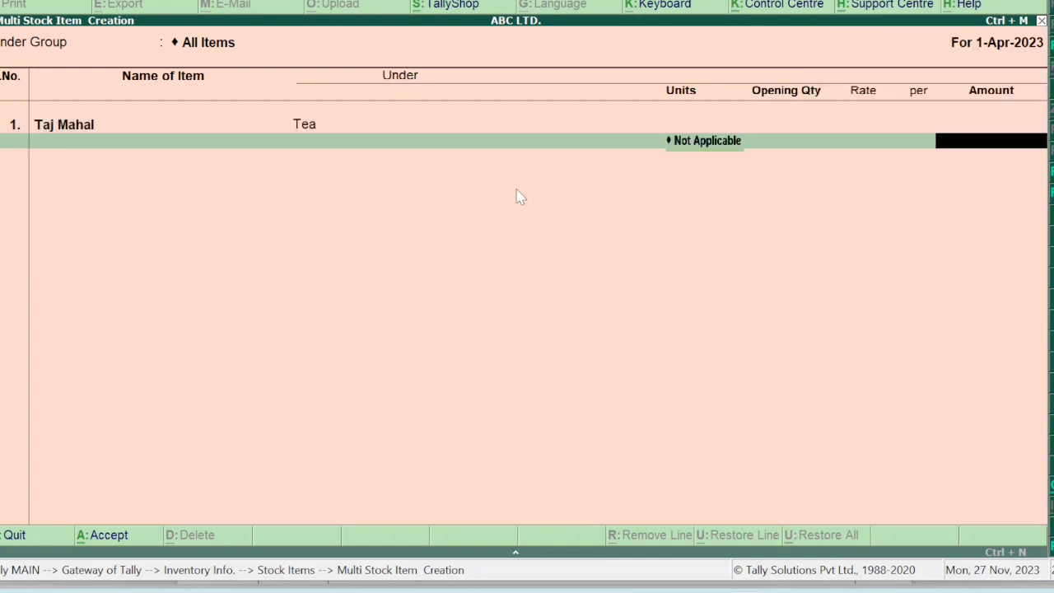
Discard the Taj Mahal entry without saving and back out to Gateway of Tally.
{"action": "key", "text": "BackSpace"}
{"action": "key", "text": "BackSpace"}
{"action": "key", "text": "BackSpace"}
{"action": "key", "text": "BackSpace"}
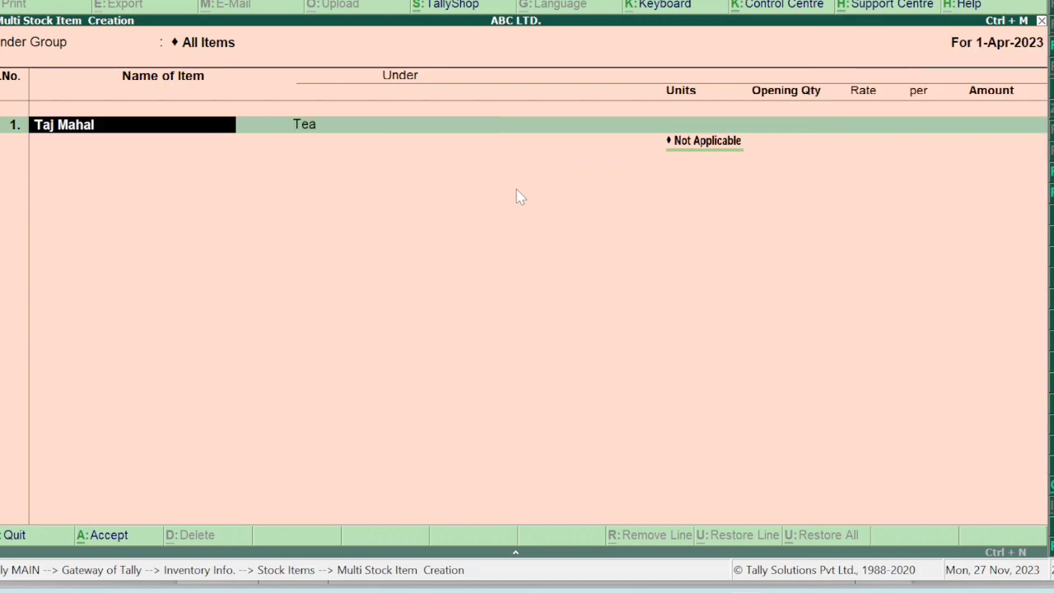
{"action": "key", "text": "Escape"}
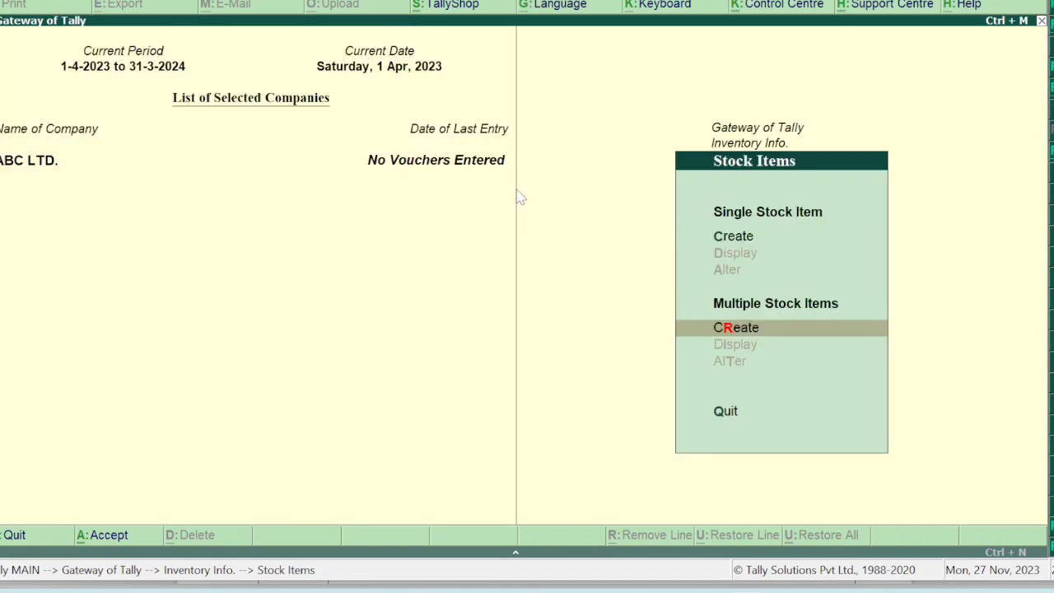
{"action": "key", "text": "Up"}
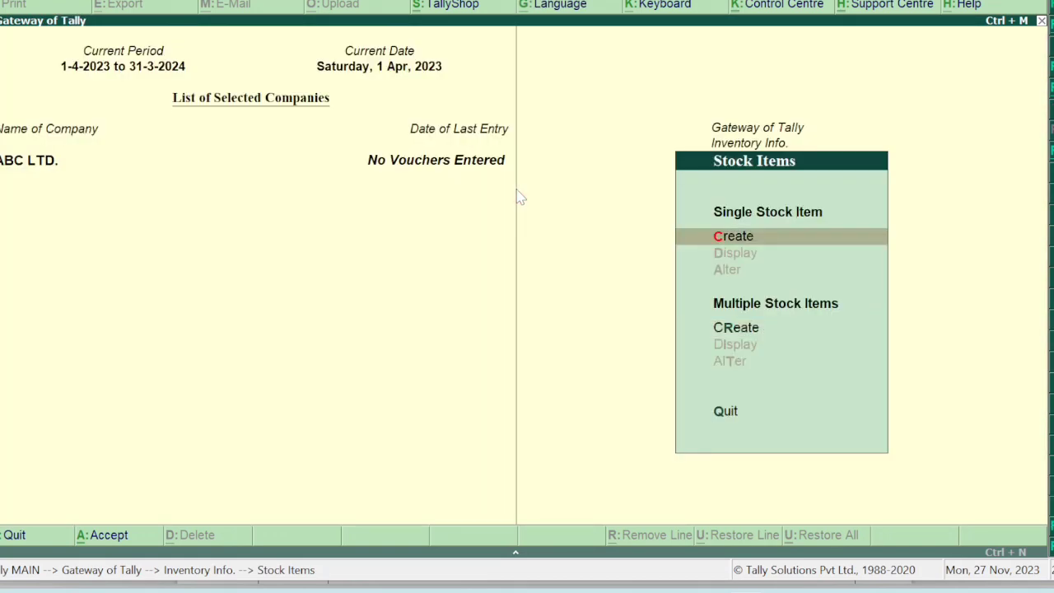
{"action": "key", "text": "Escape"}
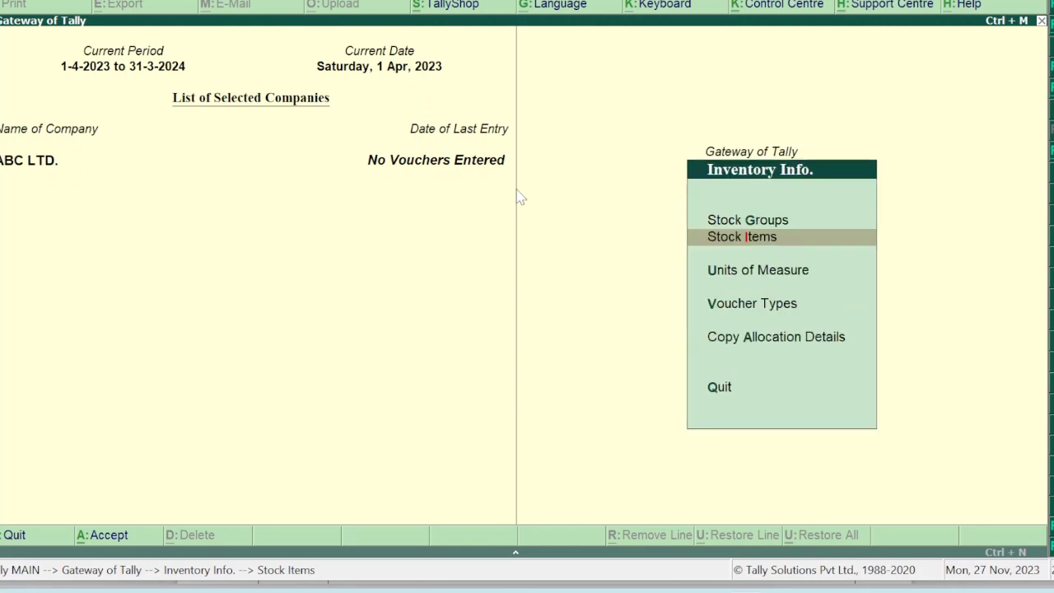
{"action": "key", "text": "Escape"}
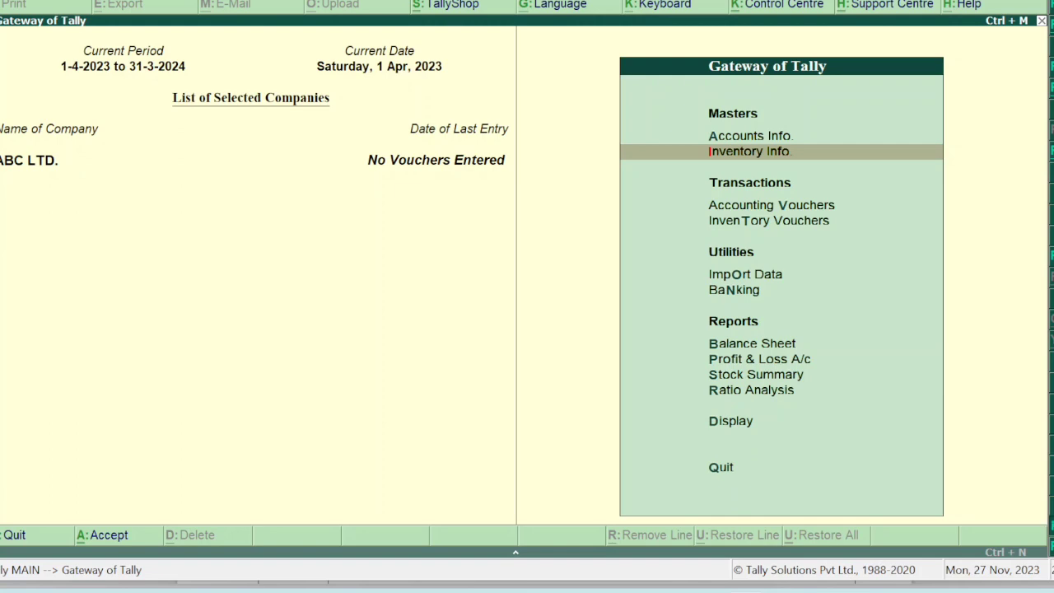
Step through all Accounting Features options in F11 and accept them unchanged.
{"action": "key", "text": "F11"}
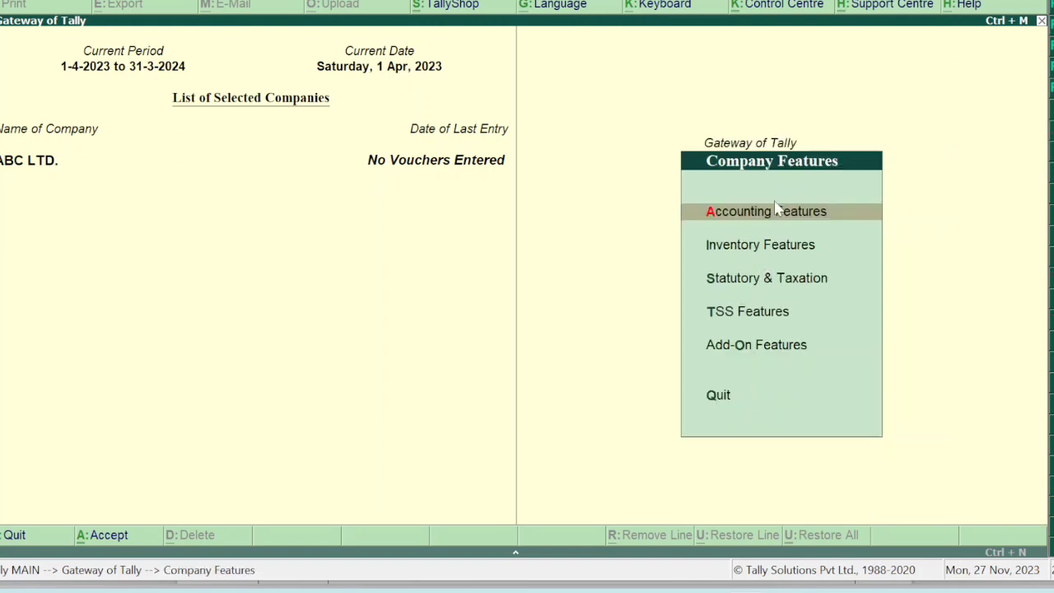
{"action": "left_click", "coordinate": [781, 211]}
{"action": "key", "text": "Return"}
{"action": "key", "text": "Return"}
{"action": "key", "text": "Return"}
{"action": "key", "text": "Return"}
{"action": "key", "text": "Return"}
{"action": "key", "text": "Return"}
{"action": "key", "text": "Return"}
{"action": "key", "text": "Return"}
{"action": "key", "text": "Return"}
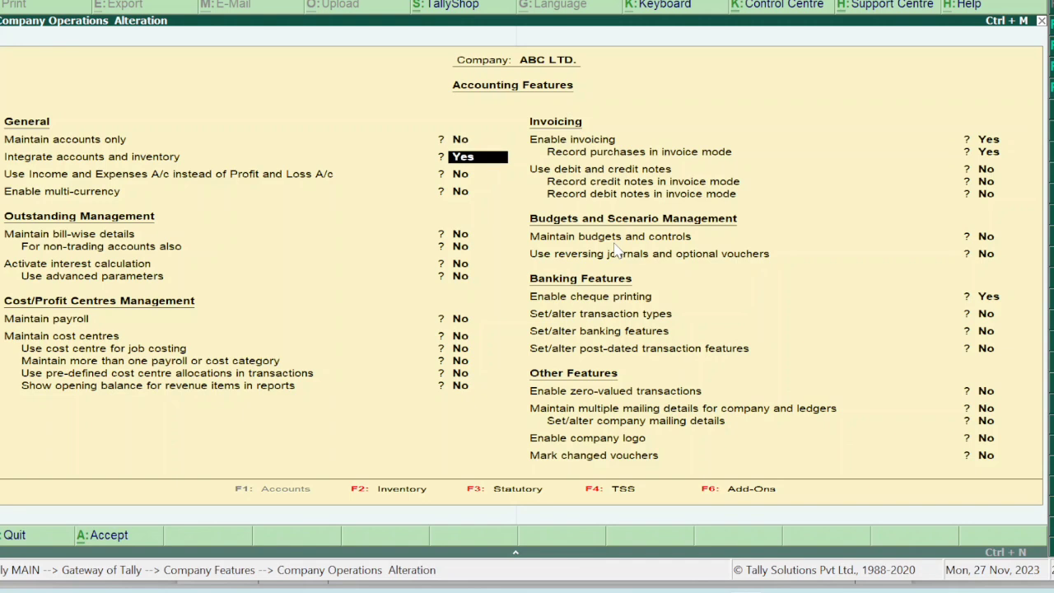
{"action": "key", "text": "Return"}
{"action": "key", "text": "Return"}
{"action": "key", "text": "Return"}
{"action": "key", "text": "Return"}
{"action": "key", "text": "Return"}
{"action": "key", "text": "Return"}
{"action": "key", "text": "Return"}
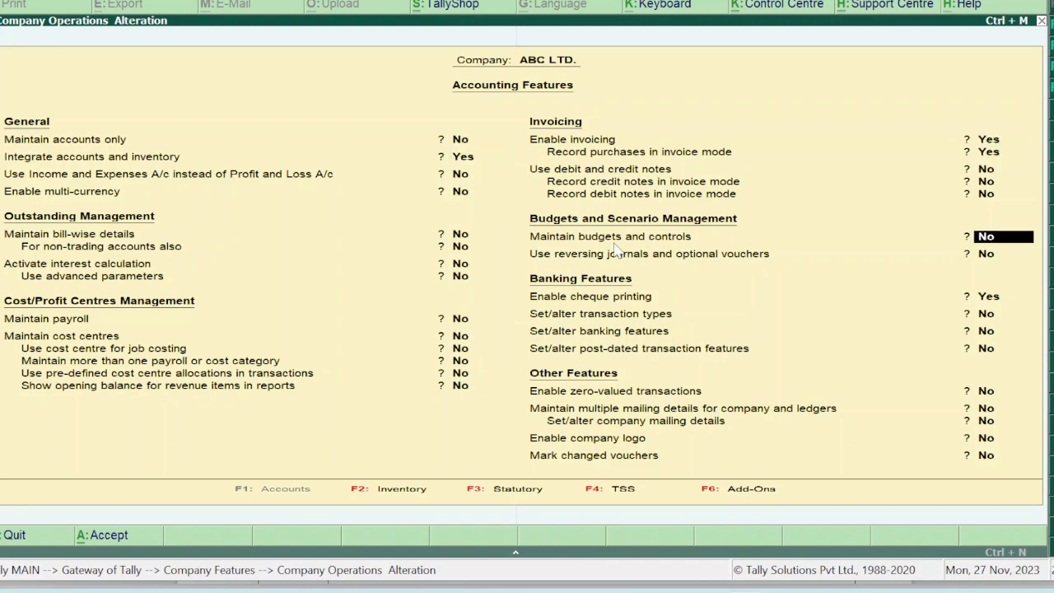
{"action": "key", "text": "Return"}
{"action": "key", "text": "Return"}
{"action": "key", "text": "Return"}
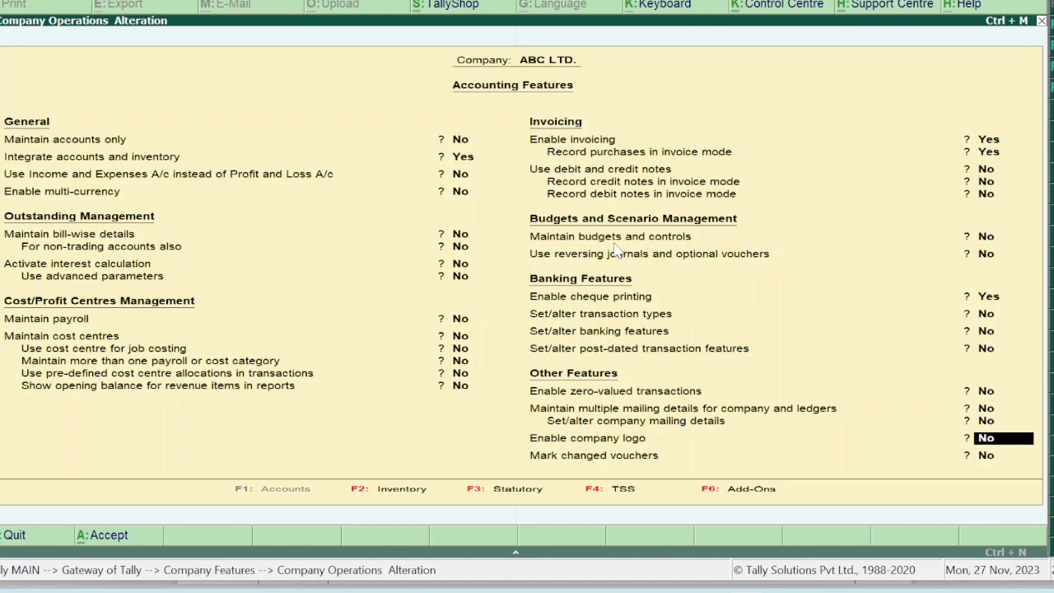
{"action": "key", "text": "Return"}
{"action": "key", "text": "Return"}
{"action": "key", "text": "Return"}
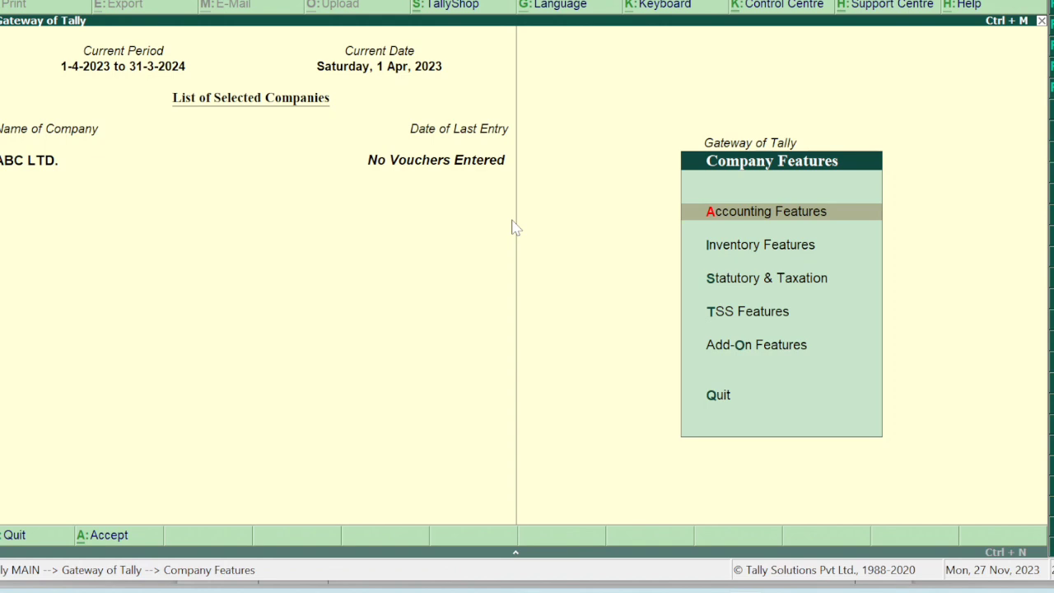
{"action": "key", "text": "Down"}
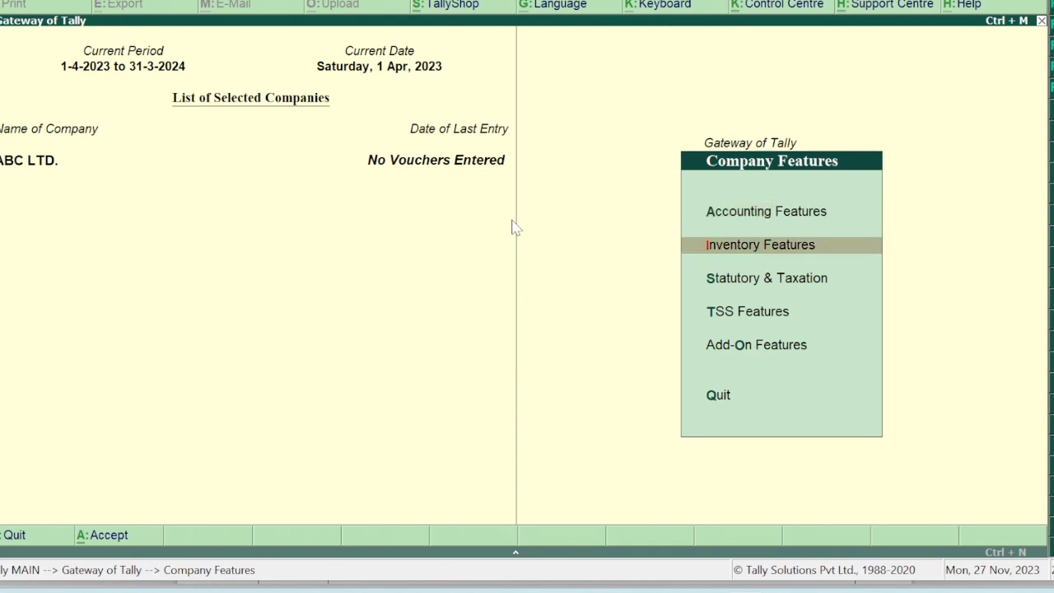
Set debit/credit notes and both invoice-mode options to Yes in Inventory Features, then accept.
{"action": "key", "text": "i"}
{"action": "key", "text": "i"}
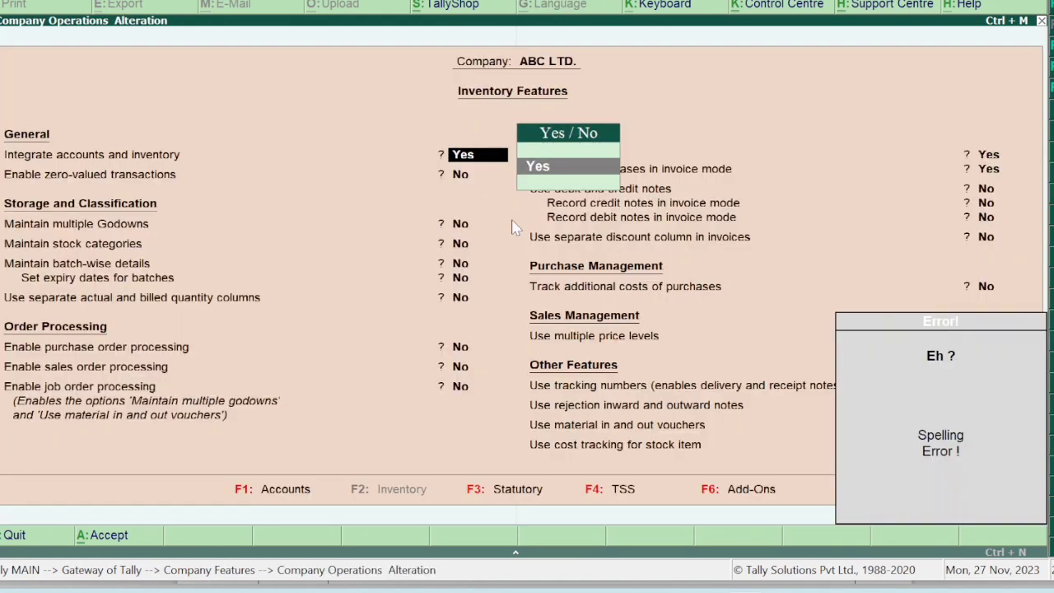
{"action": "key", "text": "Return"}
{"action": "key", "text": "Return"}
{"action": "key", "text": "Return"}
{"action": "key", "text": "Return"}
{"action": "key", "text": "Return"}
{"action": "key", "text": "Return"}
{"action": "key", "text": "Return"}
{"action": "key", "text": "Return"}
{"action": "key", "text": "Return"}
{"action": "key", "text": "Return"}
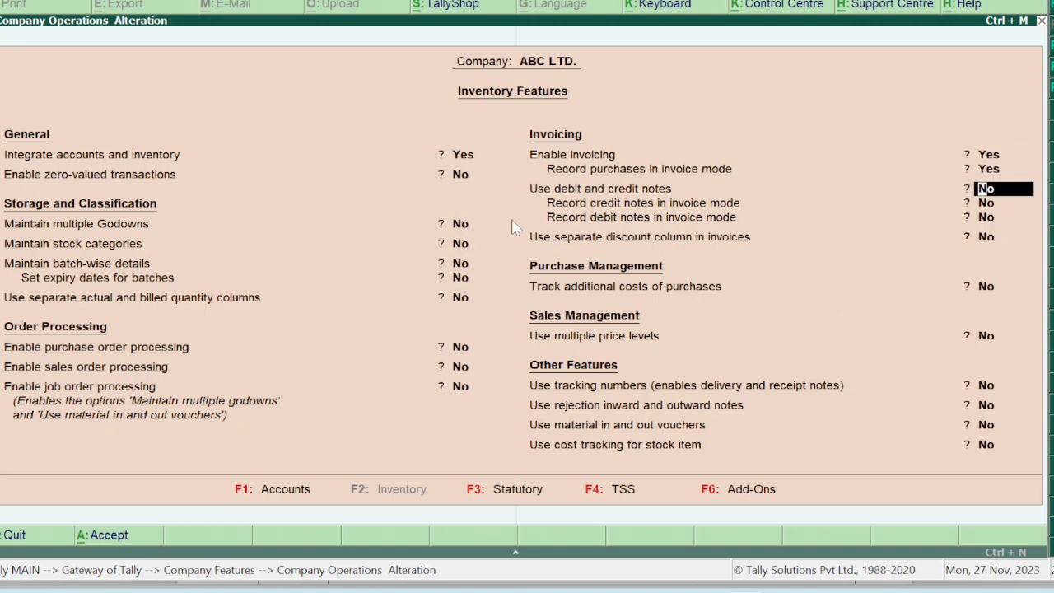
{"action": "type", "text": "yes"}
{"action": "key", "text": "Return"}
{"action": "type", "text": "yes"}
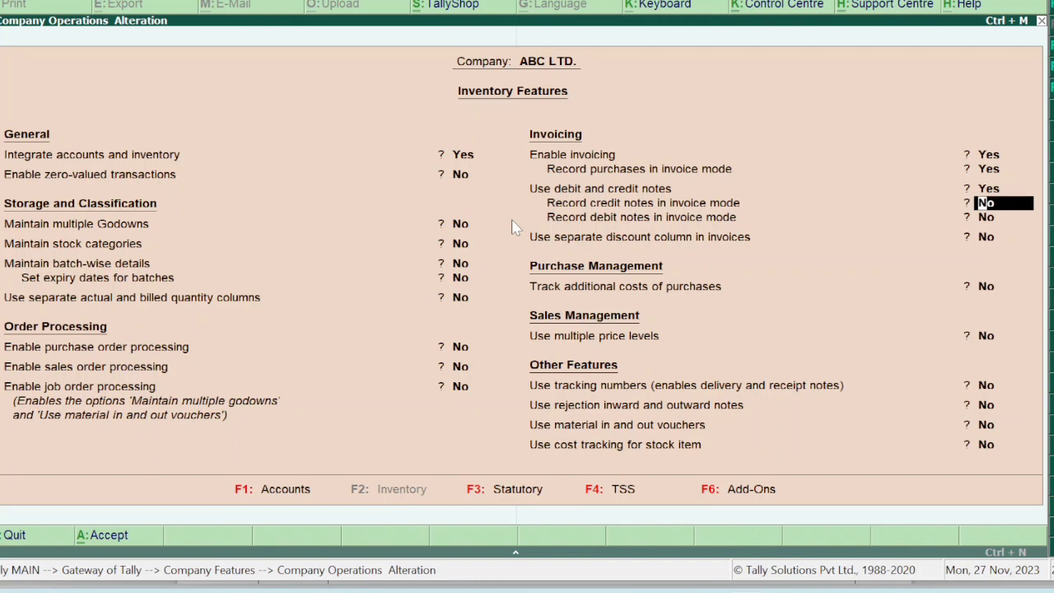
{"action": "key", "text": "Return"}
{"action": "type", "text": "yes"}
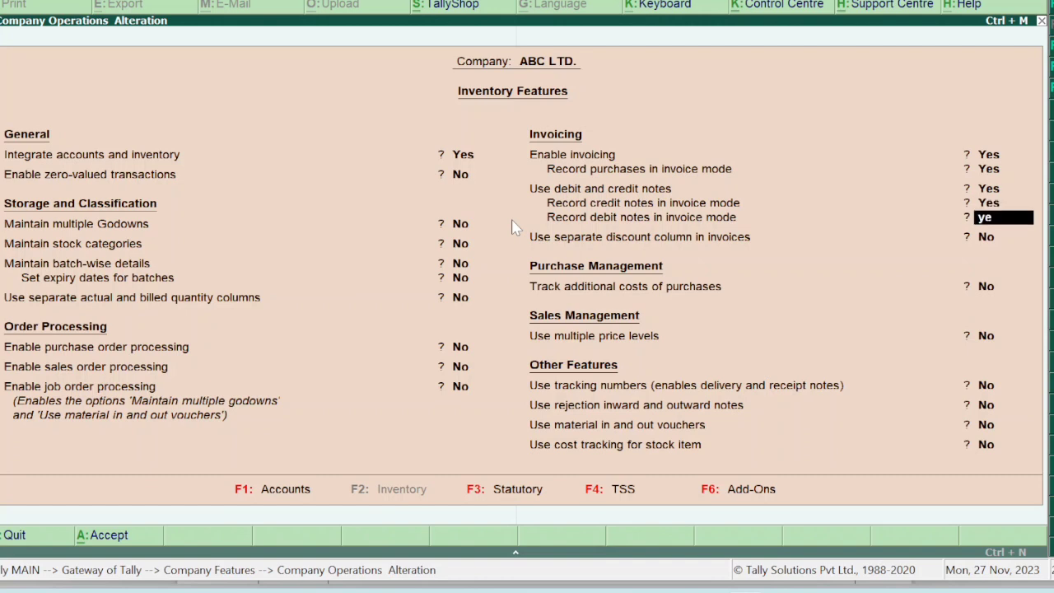
{"action": "key", "text": "Return"}
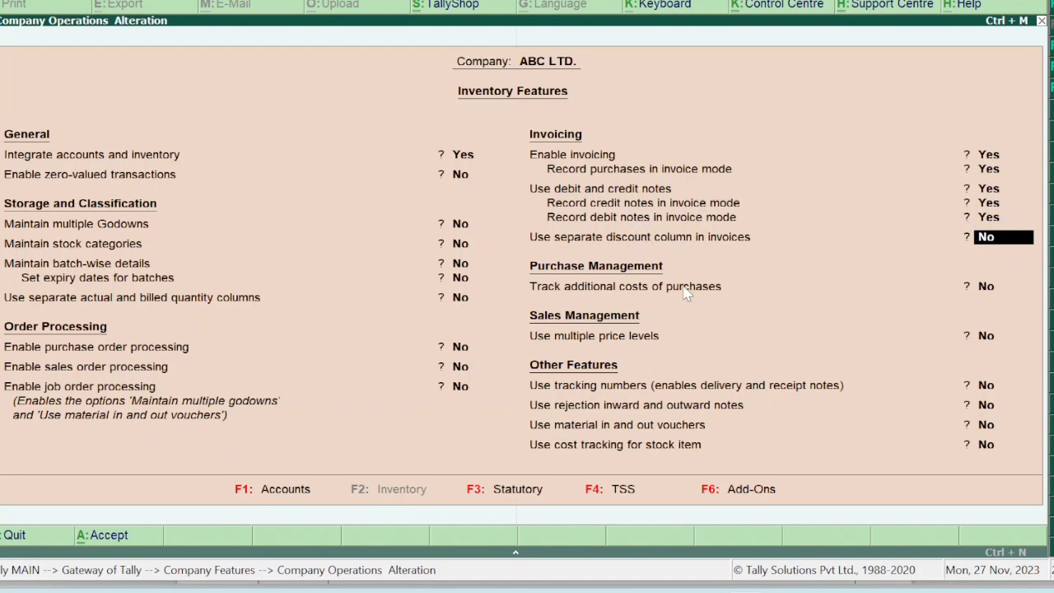
{"action": "key", "text": "Return"}
{"action": "key", "text": "Return"}
{"action": "key", "text": "Return"}
{"action": "key", "text": "Return"}
{"action": "key", "text": "Return"}
{"action": "key", "text": "Return"}
{"action": "key", "text": "Return"}
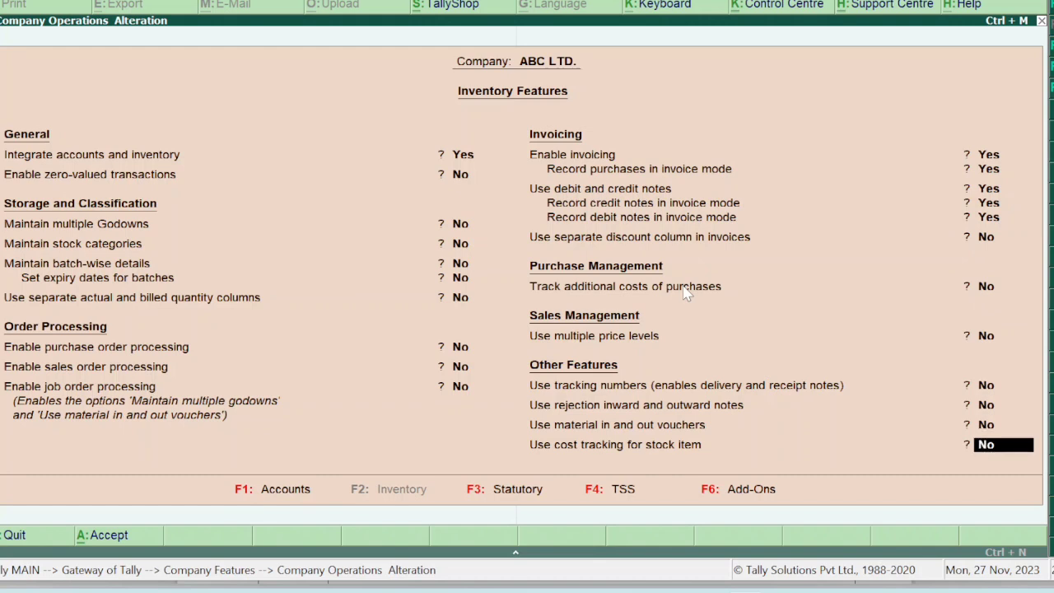
{"action": "key", "text": "Return"}
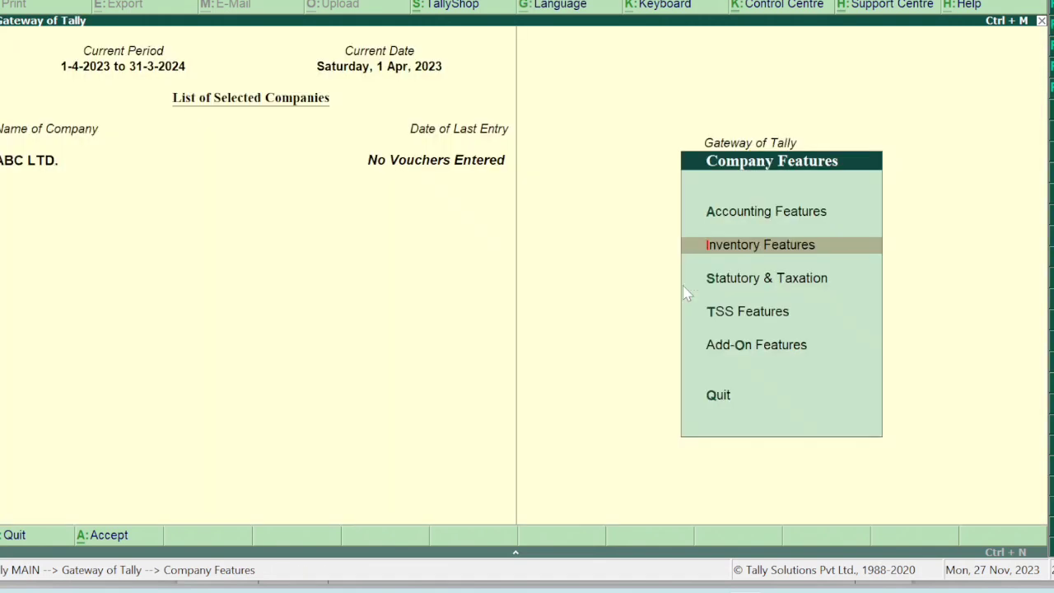
{"action": "key", "text": "Down"}
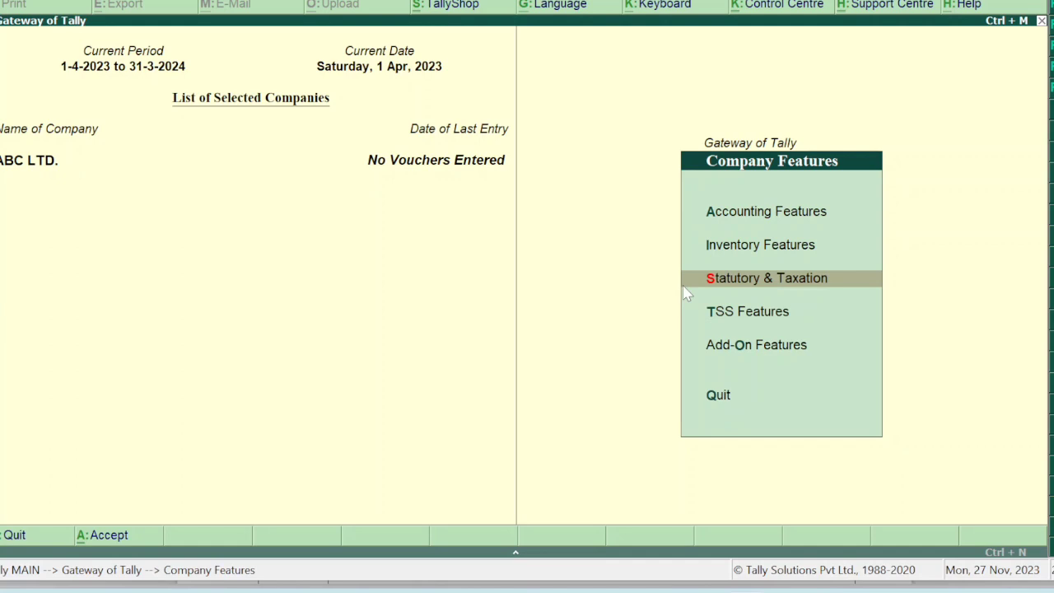
{"action": "key", "text": "Return"}
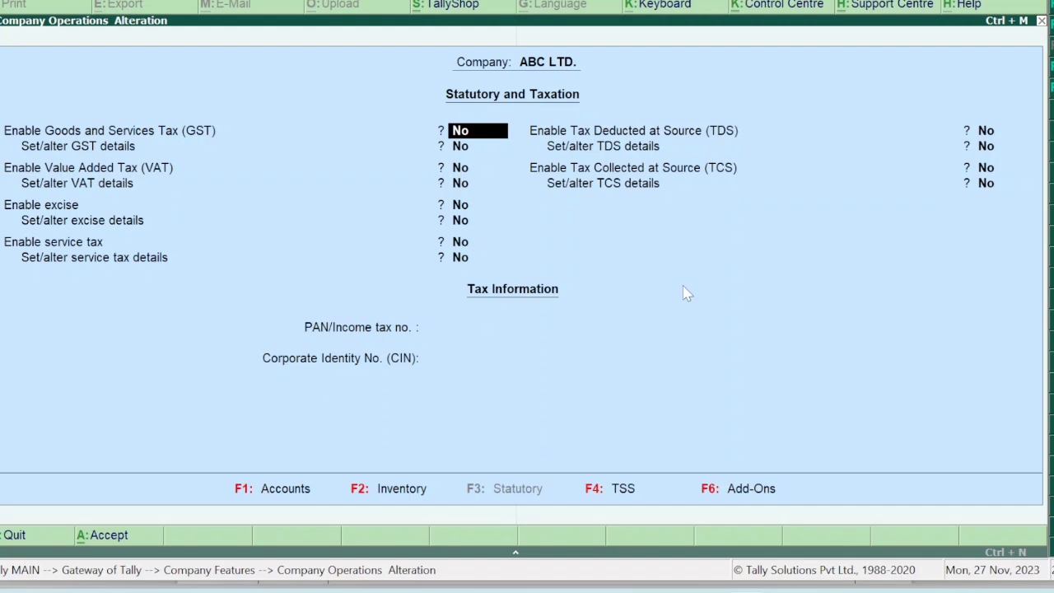
Enable GST with state Delhi, Regular registration, applicable from 1-Apr-2023.
{"action": "type", "text": "y"}
{"action": "key", "text": "Return"}
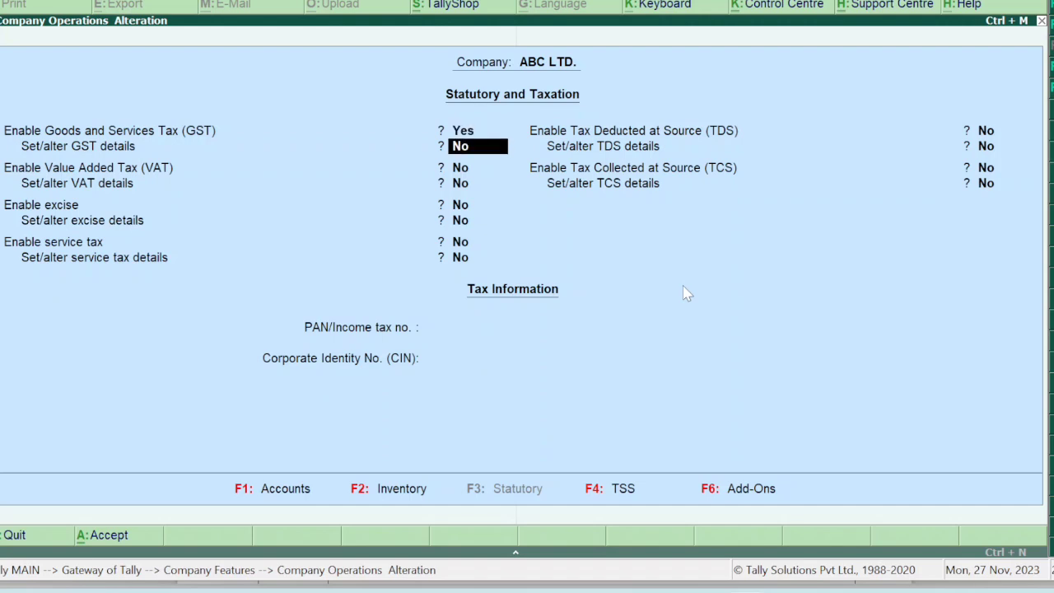
{"action": "type", "text": "y"}
{"action": "key", "text": "Return"}
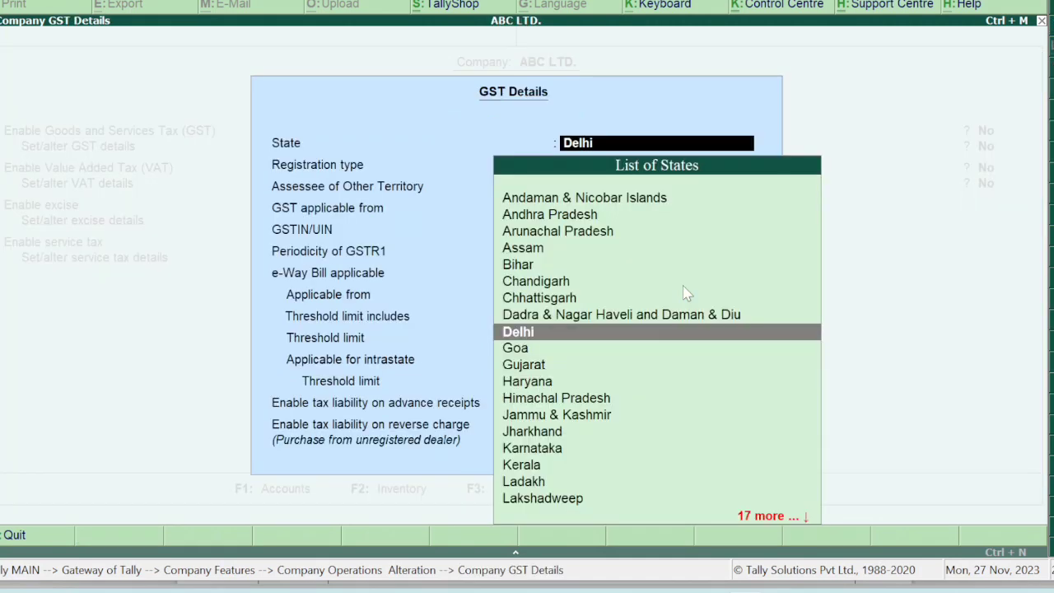
{"action": "key", "text": "Return"}
{"action": "key", "text": "Return"}
{"action": "key", "text": "Return"}
{"action": "key", "text": "Return"}
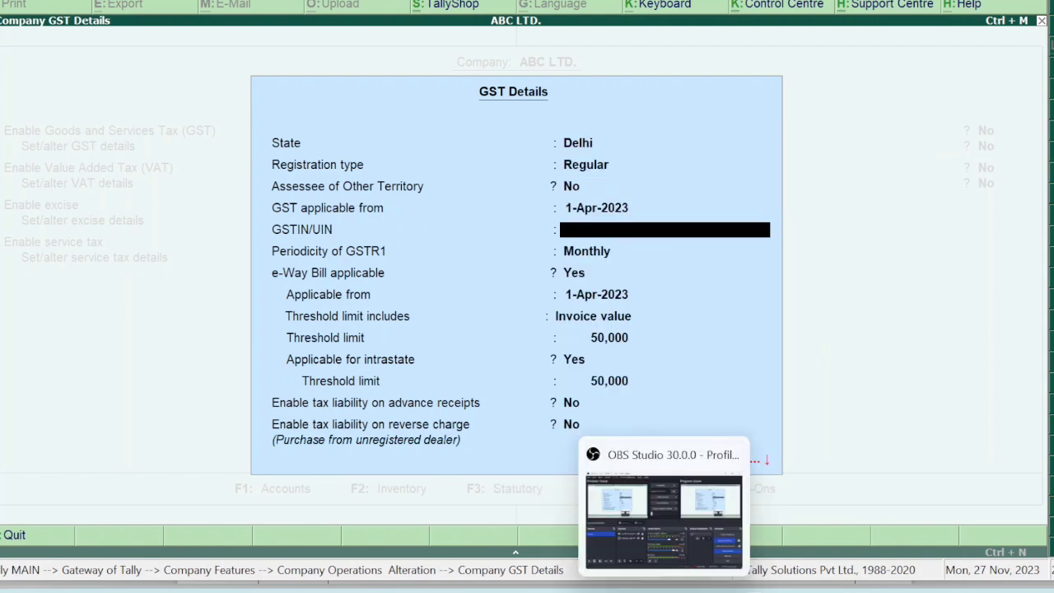
{"action": "left_click", "coordinate": [708, 580]}
Highlight 'in Delhi GST no.' and the company's GSTIN in the question PDF.
{"action": "scroll", "coordinate": [577, 235], "scroll_direction": "up", "scroll_amount": 5}
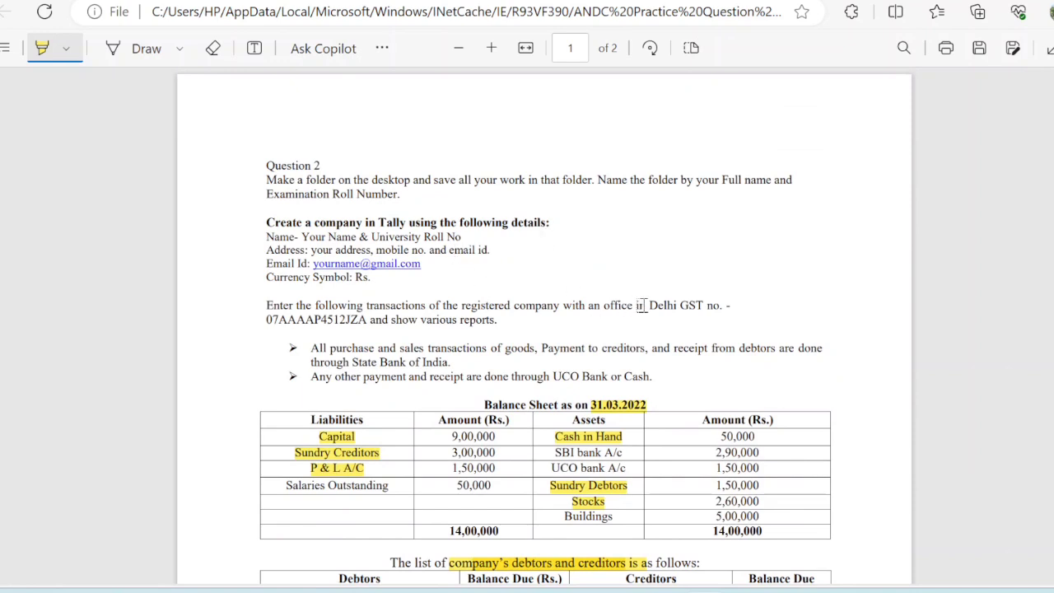
{"action": "left_click_drag", "start_coordinate": [638, 305], "coordinate": [717, 301]}
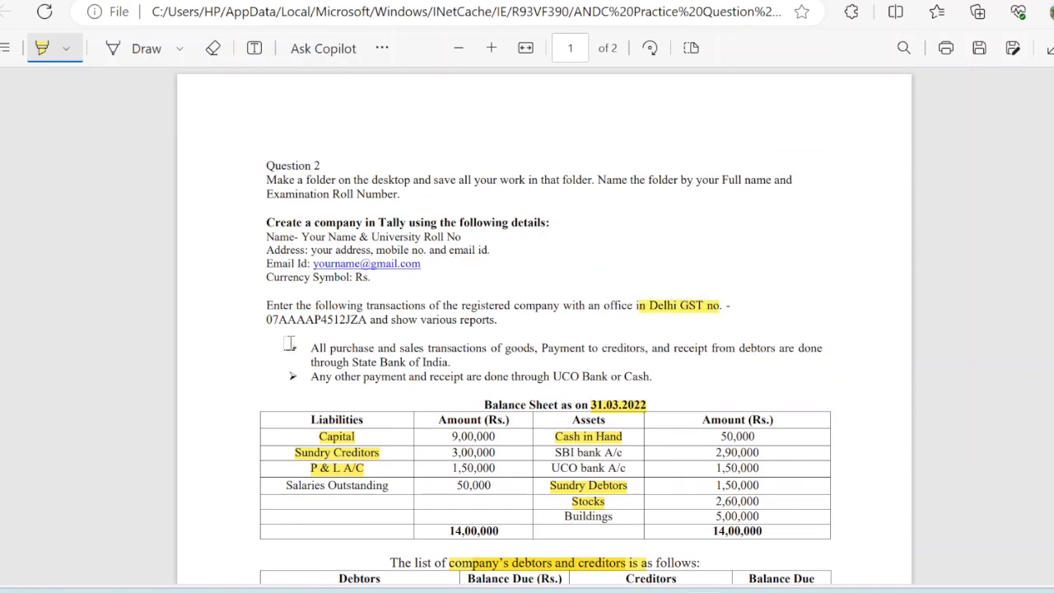
{"action": "left_click_drag", "start_coordinate": [268, 320], "coordinate": [368, 323]}
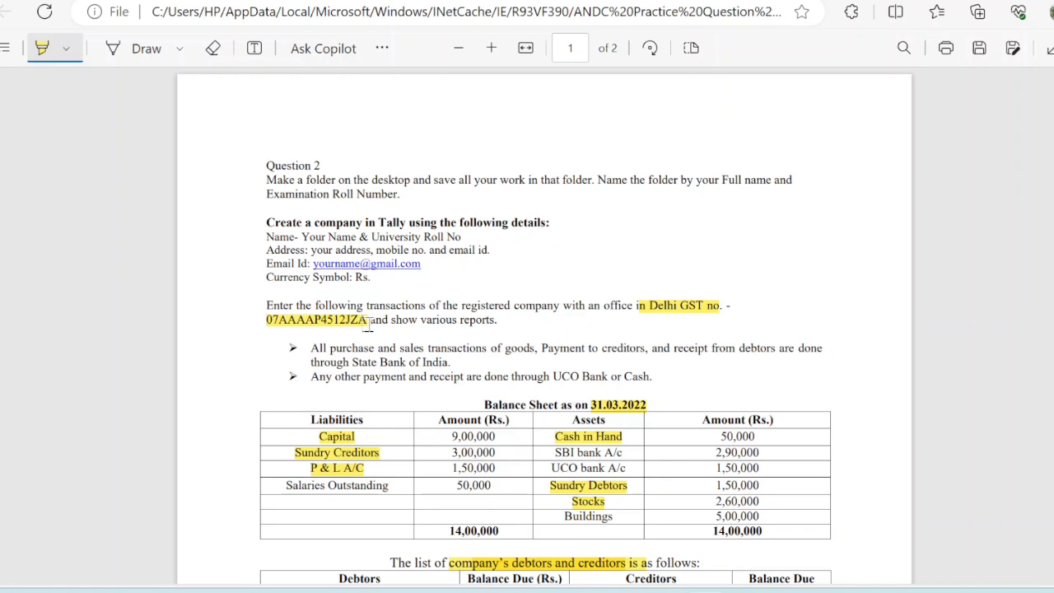
{"action": "left_click", "coordinate": [748, 545]}
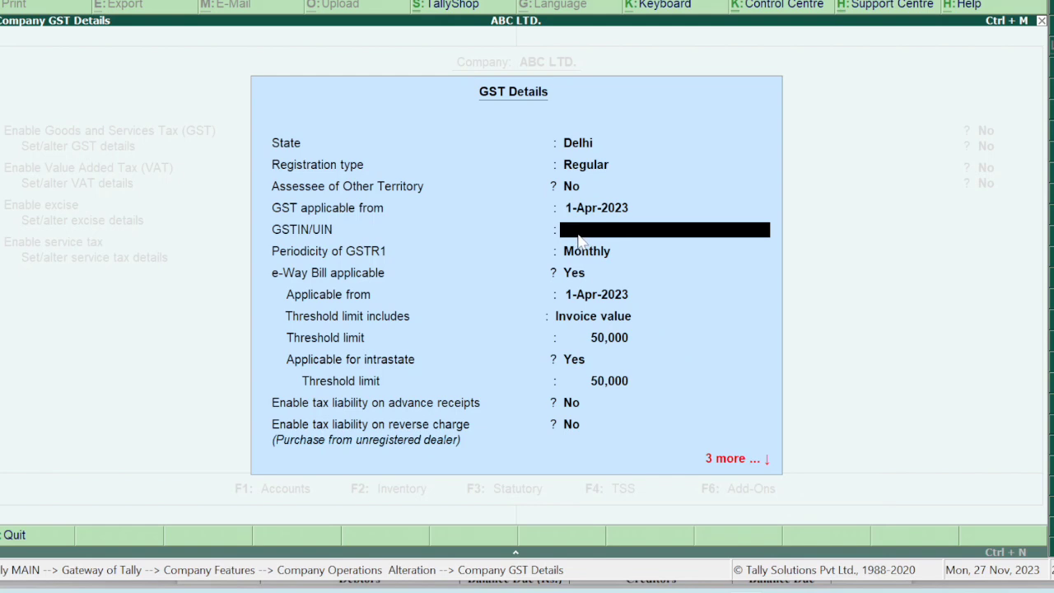
Enter the company's GSTIN, accept the remaining GST details, and reach the Accept prompt.
{"action": "type", "text": "07AAAAP4512JZA"}
{"action": "key", "text": "Return"}
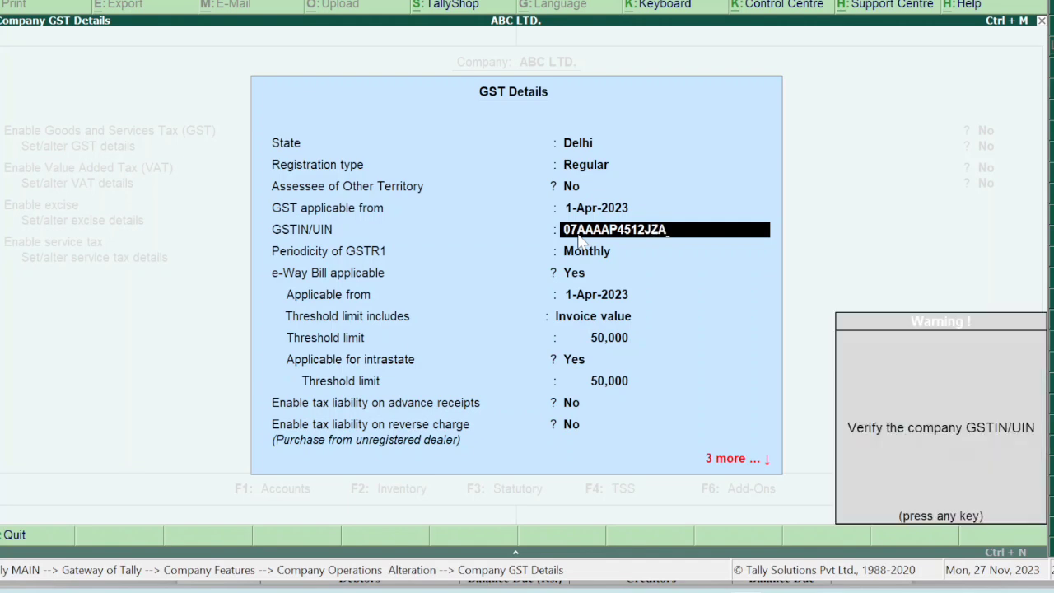
{"action": "key", "text": "Return"}
{"action": "key", "text": "Return"}
{"action": "key", "text": "Return"}
{"action": "key", "text": "Return"}
{"action": "key", "text": "Return"}
{"action": "key", "text": "Return"}
{"action": "key", "text": "Return"}
{"action": "key", "text": "Return"}
{"action": "key", "text": "Return"}
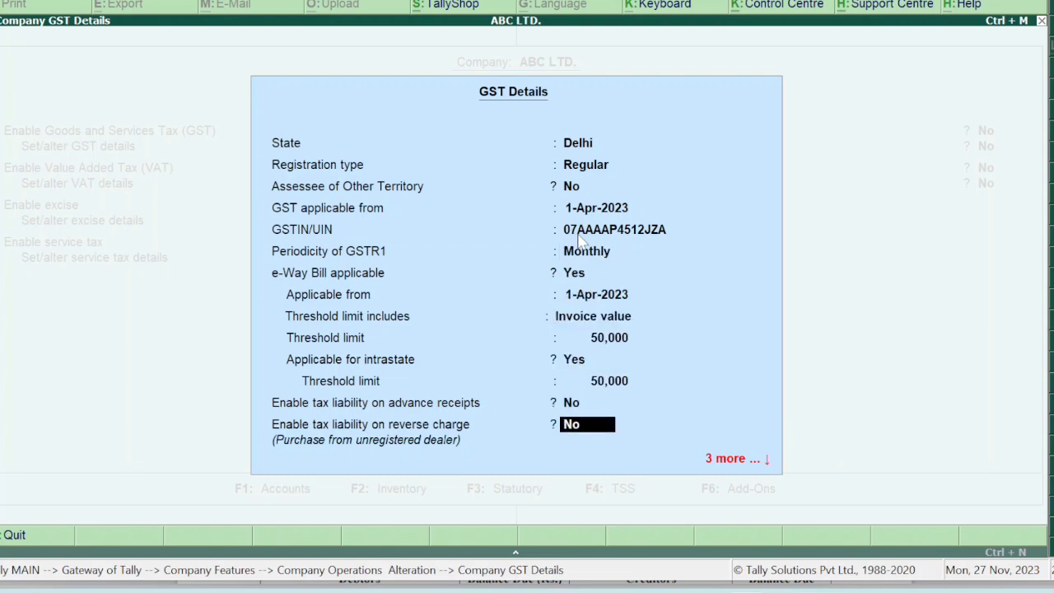
{"action": "key", "text": "Return"}
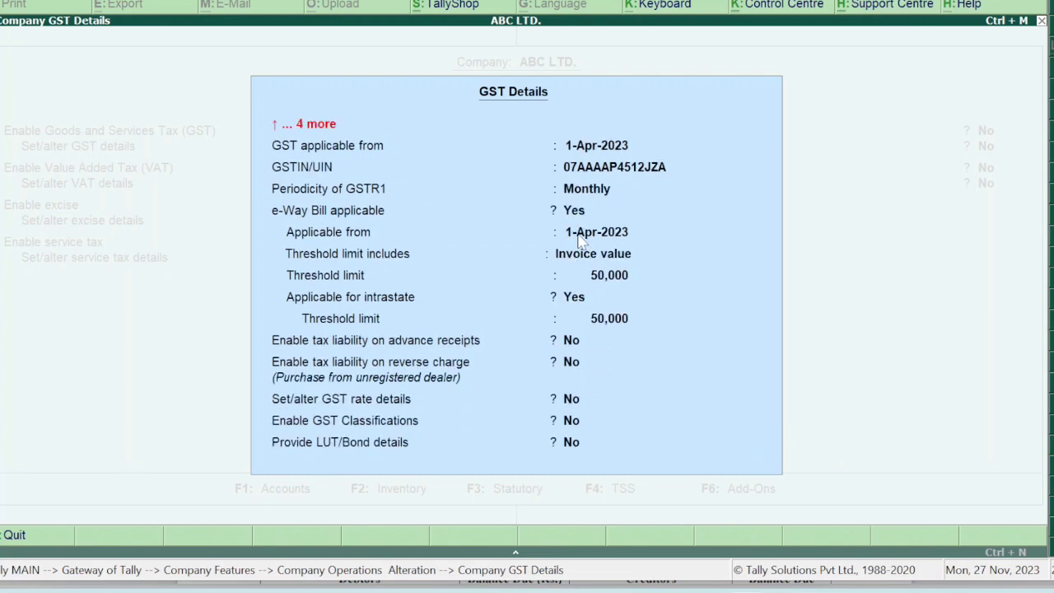
{"action": "key", "text": "ctrl+a"}
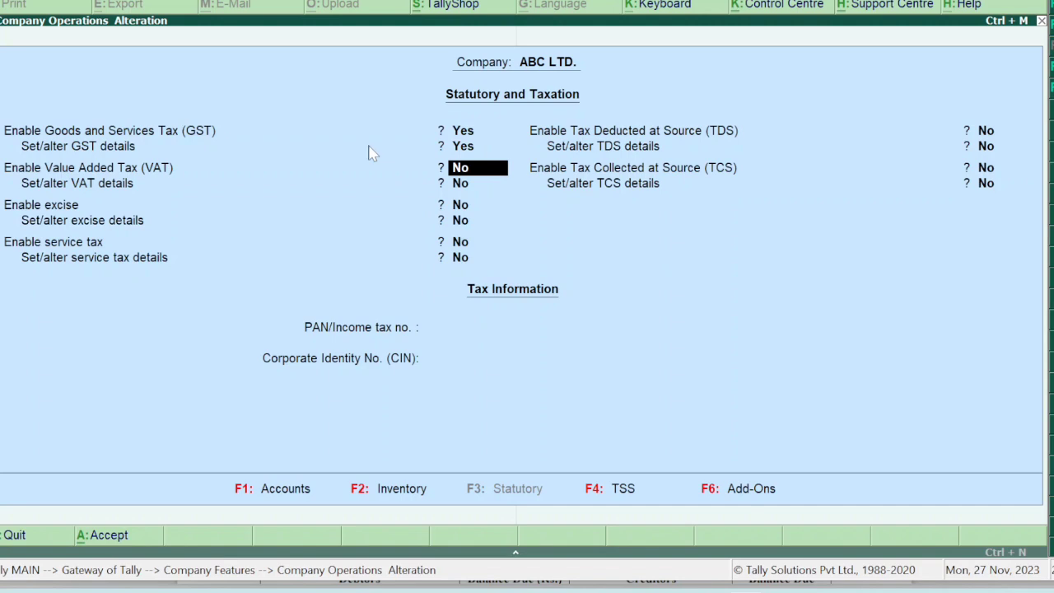
{"action": "key", "text": "Return"}
{"action": "key", "text": "Return"}
{"action": "key", "text": "Return"}
{"action": "key", "text": "Return"}
{"action": "key", "text": "Return"}
{"action": "key", "text": "Return"}
{"action": "key", "text": "Return"}
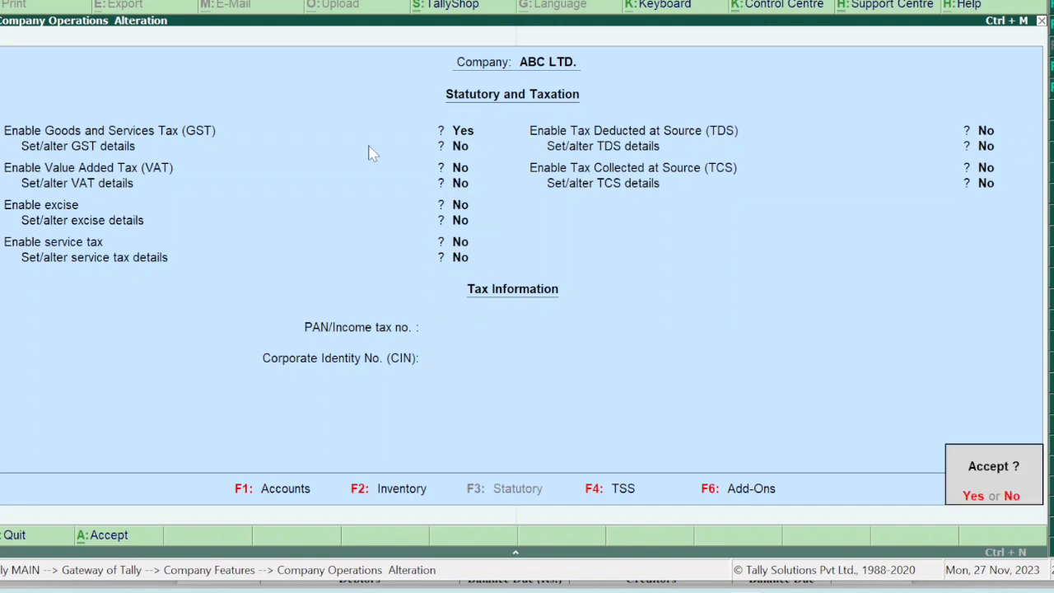
Save the taxation settings and navigate back to the Stock Items options.
{"action": "key", "text": "Return"}
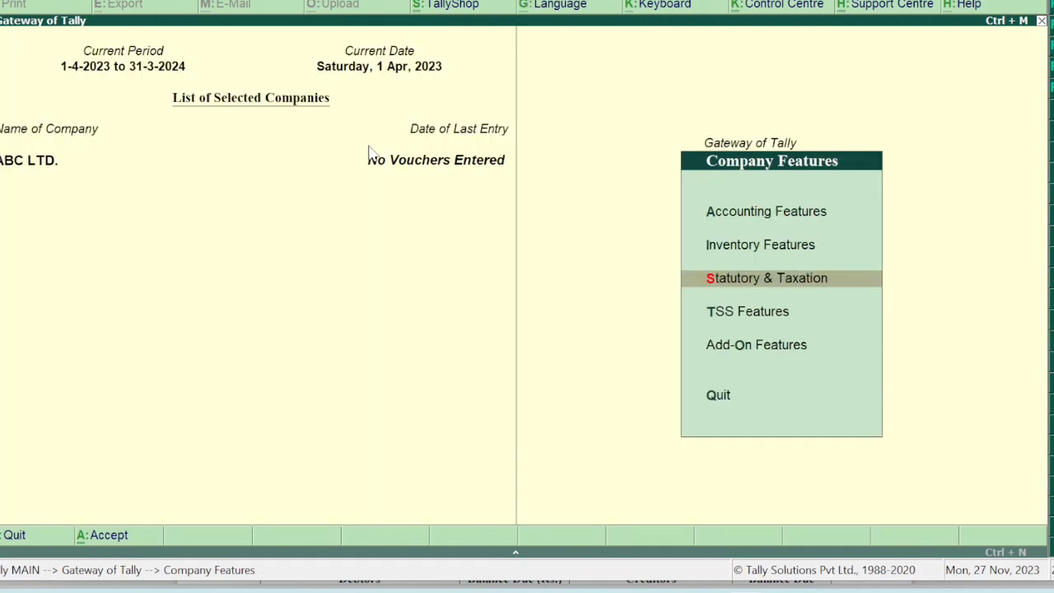
{"action": "key", "text": "Escape"}
{"action": "key", "text": "Return"}
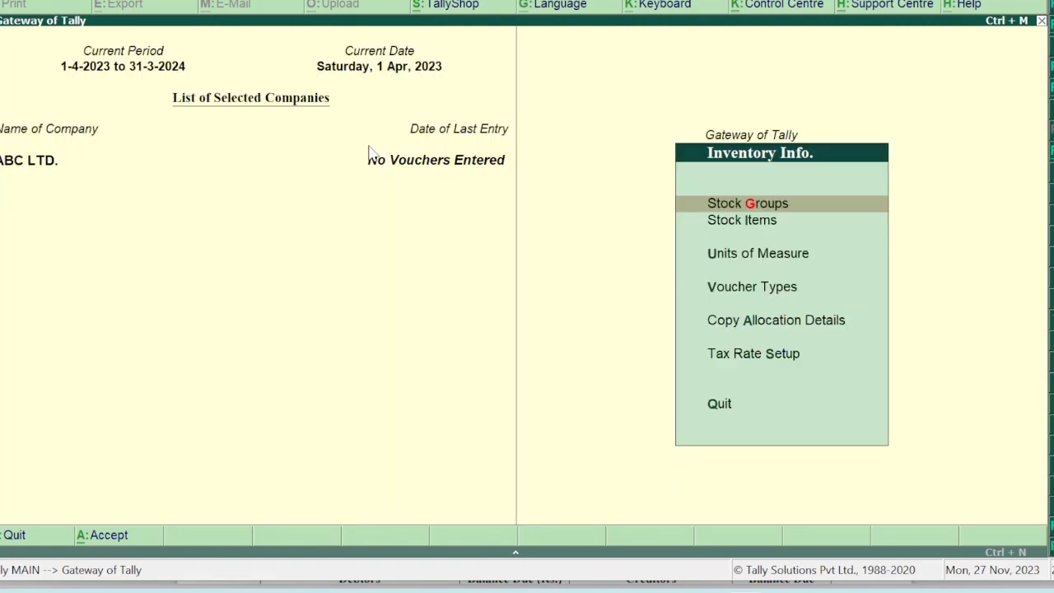
{"action": "key", "text": "Down"}
{"action": "key", "text": "u"}
{"action": "key", "text": "super+shift+s"}
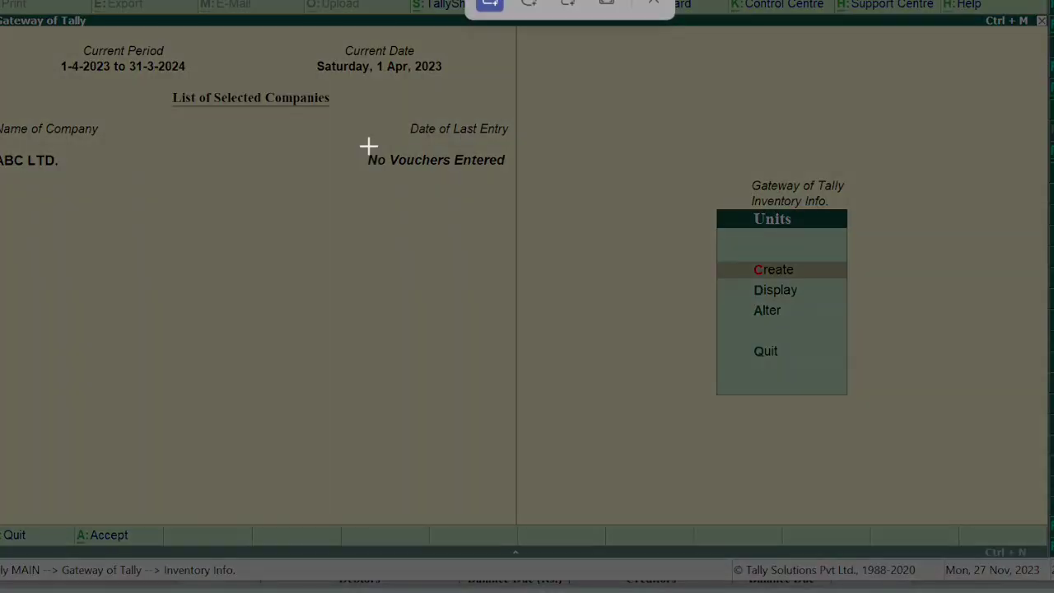
{"action": "left_click", "coordinate": [654, 4]}
{"action": "key", "text": "Escape"}
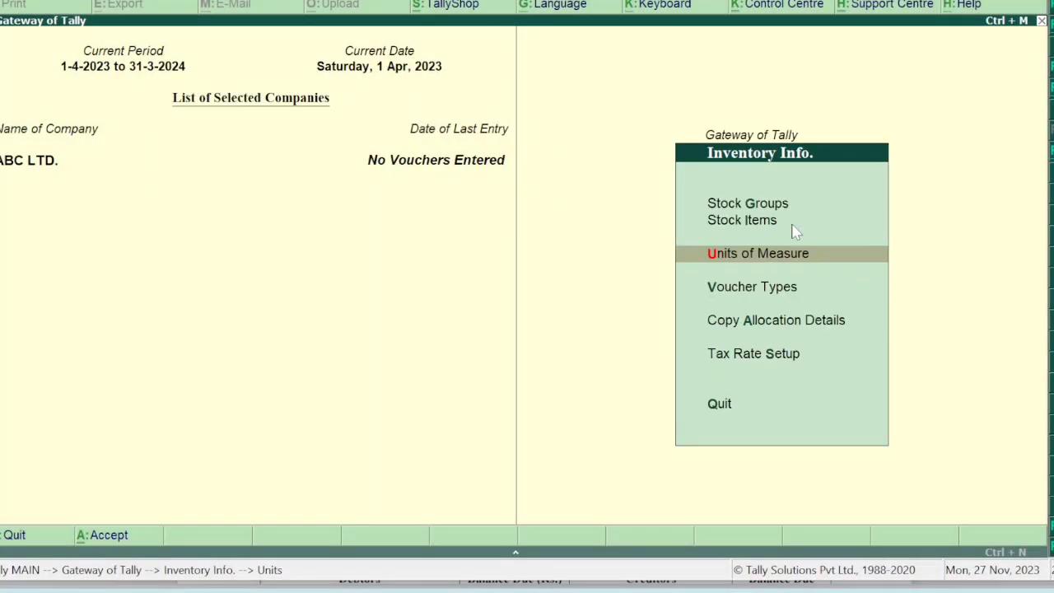
{"action": "left_click", "coordinate": [793, 224]}
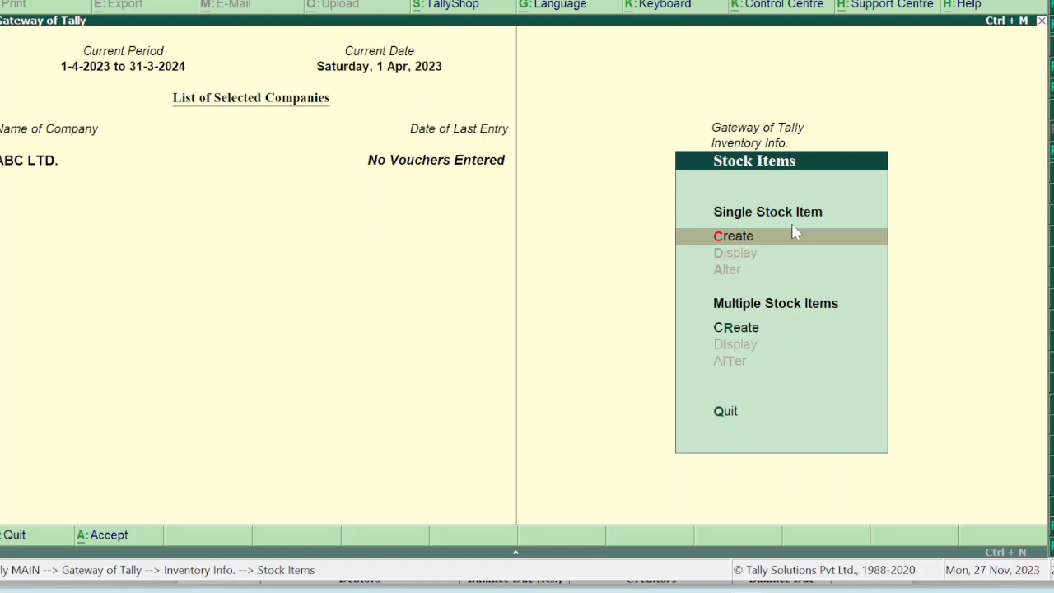
Create stock item Taj Mahal Tea under the Tea group with unit pcs.
{"action": "key", "text": "Return"}
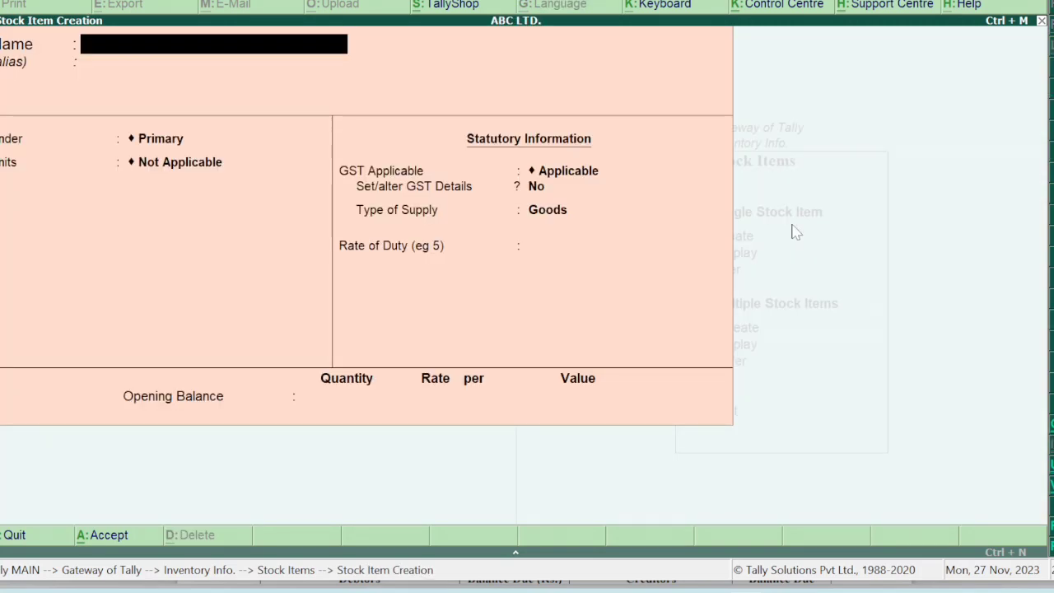
{"action": "type", "text": "Taj Mahal Tea"}
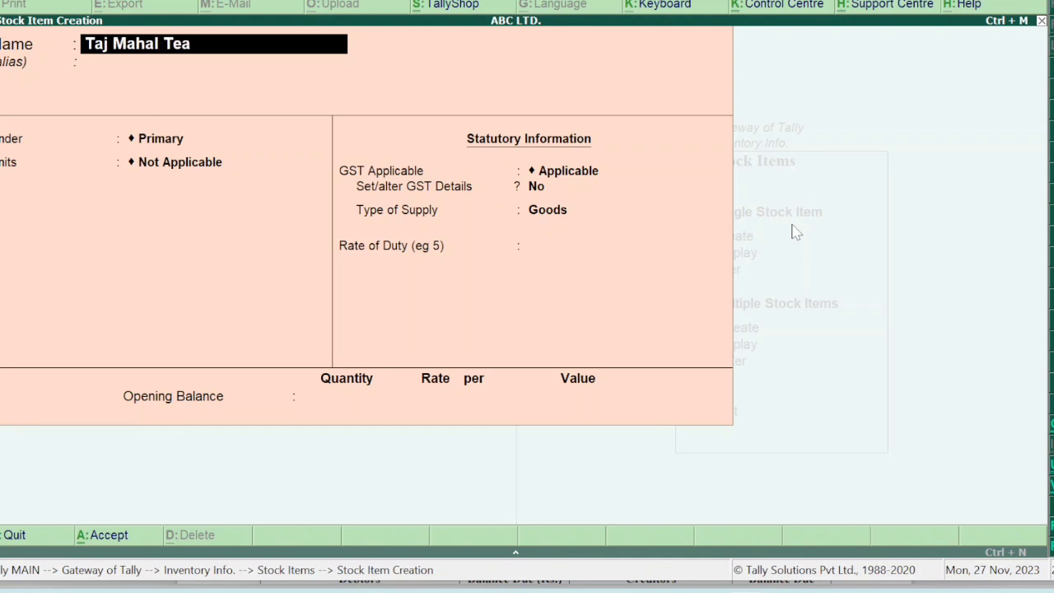
{"action": "key", "text": "Return"}
{"action": "key", "text": "Return"}
{"action": "key", "text": "Down"}
{"action": "key", "text": "Down"}
{"action": "key", "text": "Return"}
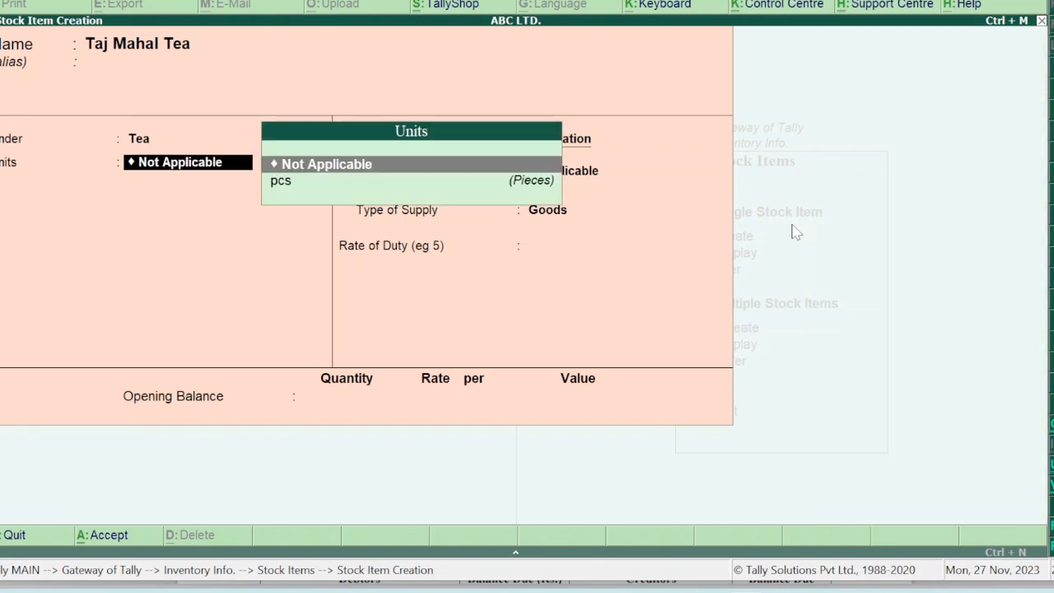
{"action": "key", "text": "Down"}
{"action": "key", "text": "Return"}
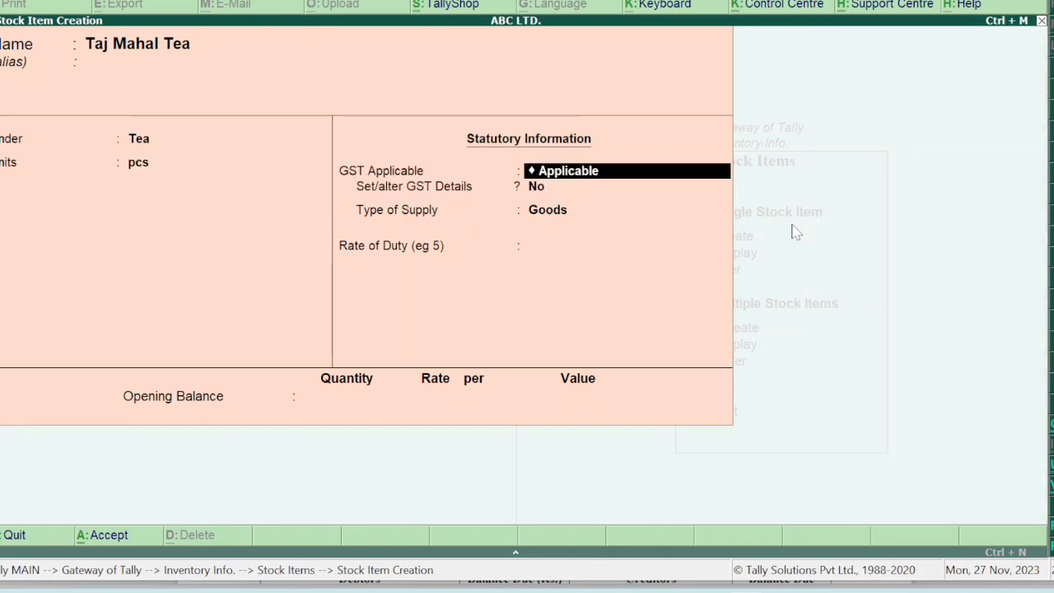
Set supply type Goods and opening stock of 200 pcs at rate 500.
{"action": "key", "text": "Return"}
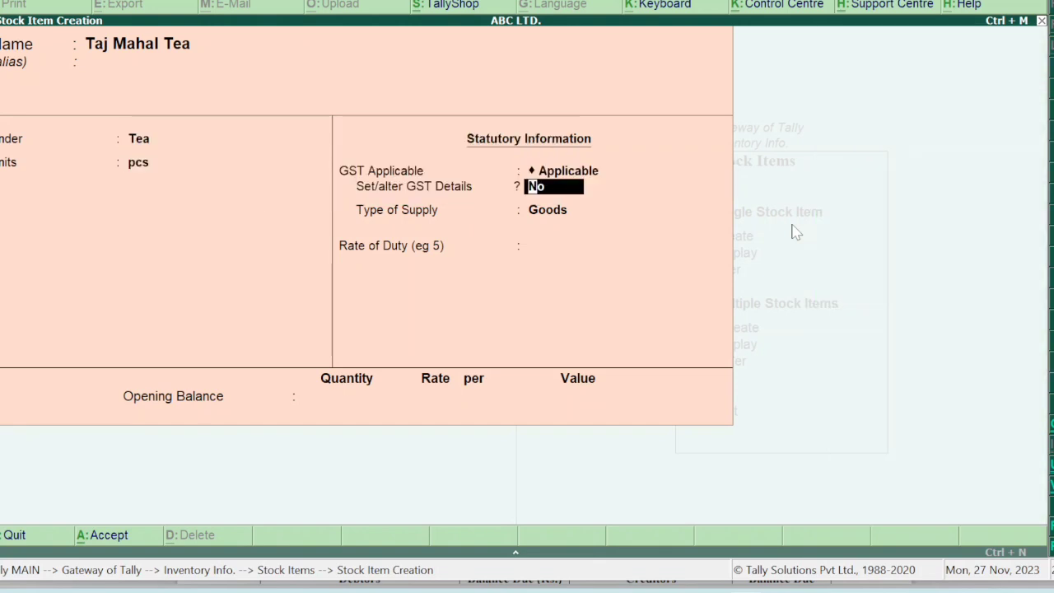
{"action": "key", "text": "Return"}
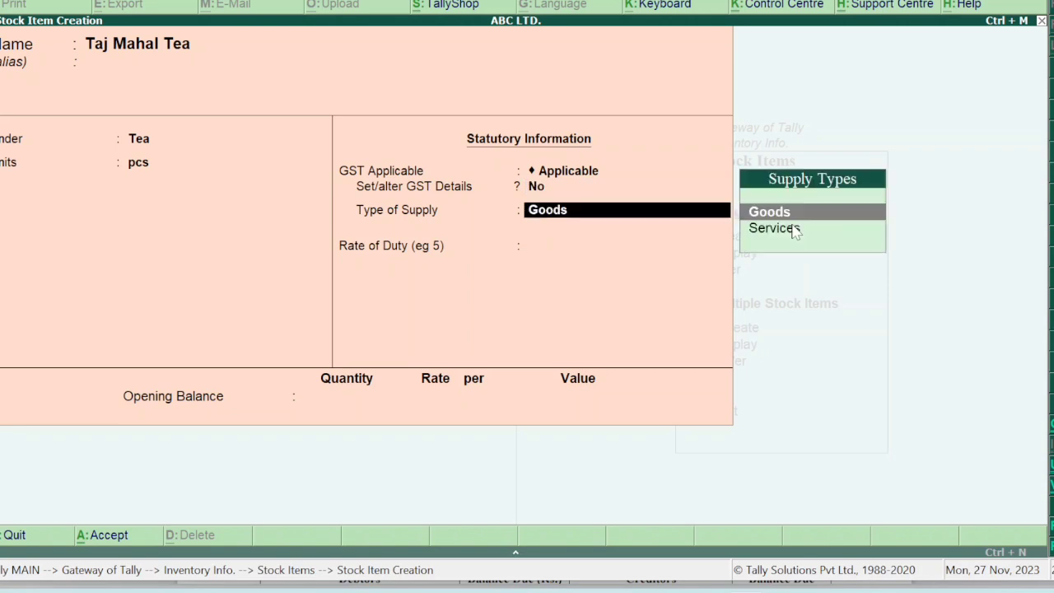
{"action": "key", "text": "Return"}
{"action": "key", "text": "Return"}
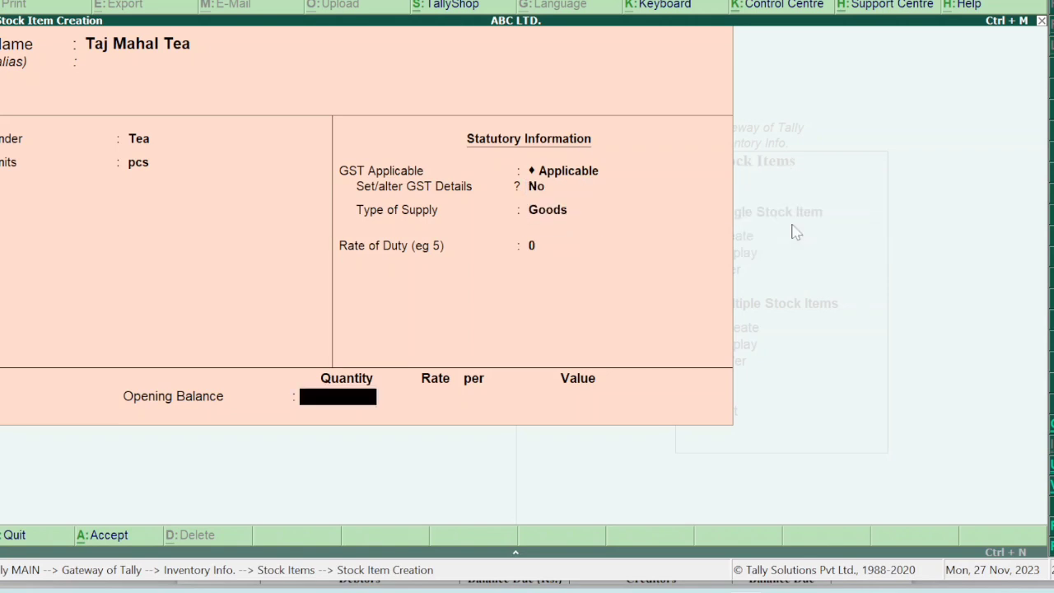
{"action": "type", "text": "200"}
{"action": "key", "text": "Return"}
{"action": "type", "text": "500"}
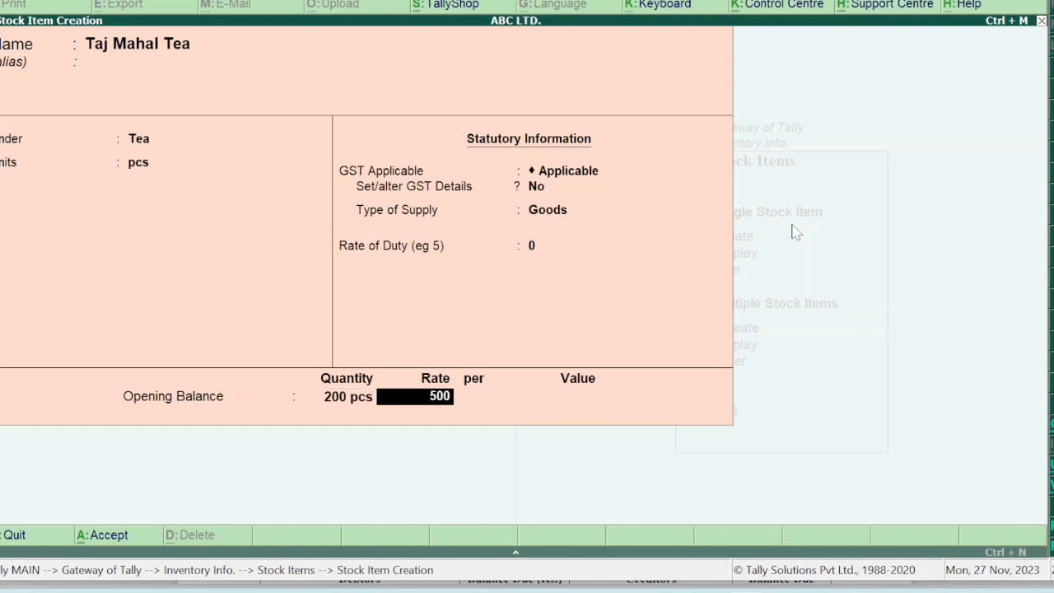
{"action": "key", "text": "Return"}
{"action": "key", "text": "Return"}
{"action": "key", "text": "Return"}
{"action": "key", "text": "Return"}
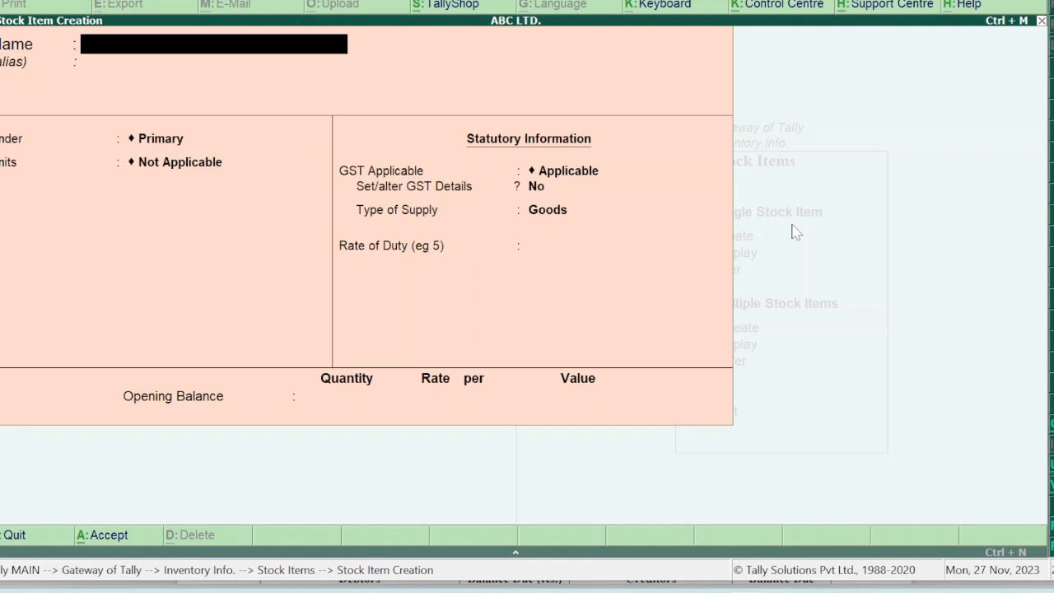
Abandon the faulty Red Label tea entry without saving.
{"action": "type", "text": "Red Label tea"}
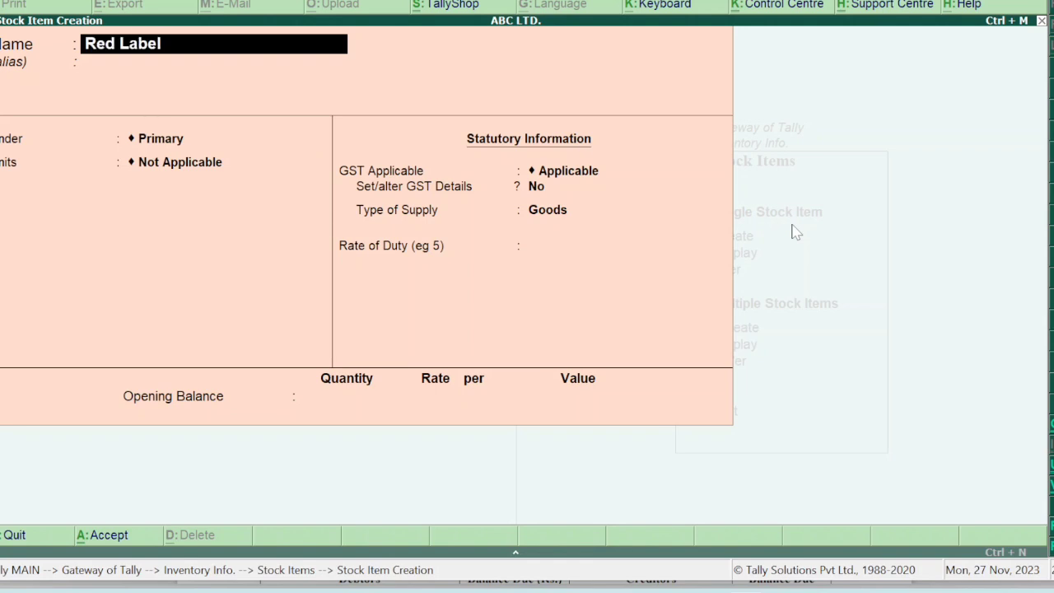
{"action": "key", "text": "Return"}
{"action": "key", "text": "Return"}
{"action": "key", "text": "Return"}
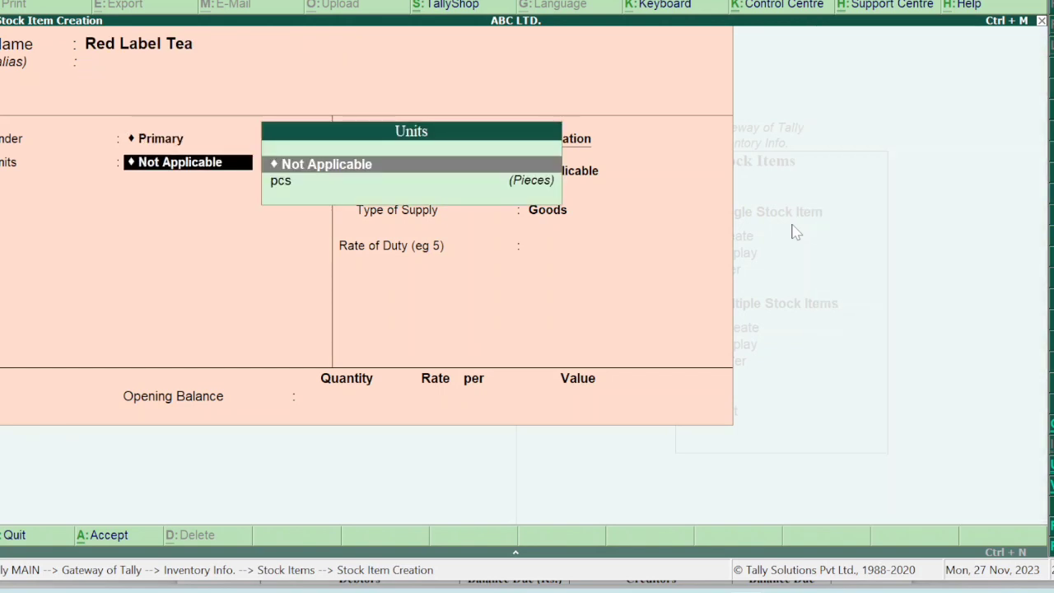
{"action": "key", "text": "BackSpace"}
{"action": "key", "text": "BackSpace"}
{"action": "key", "text": "BackSpace"}
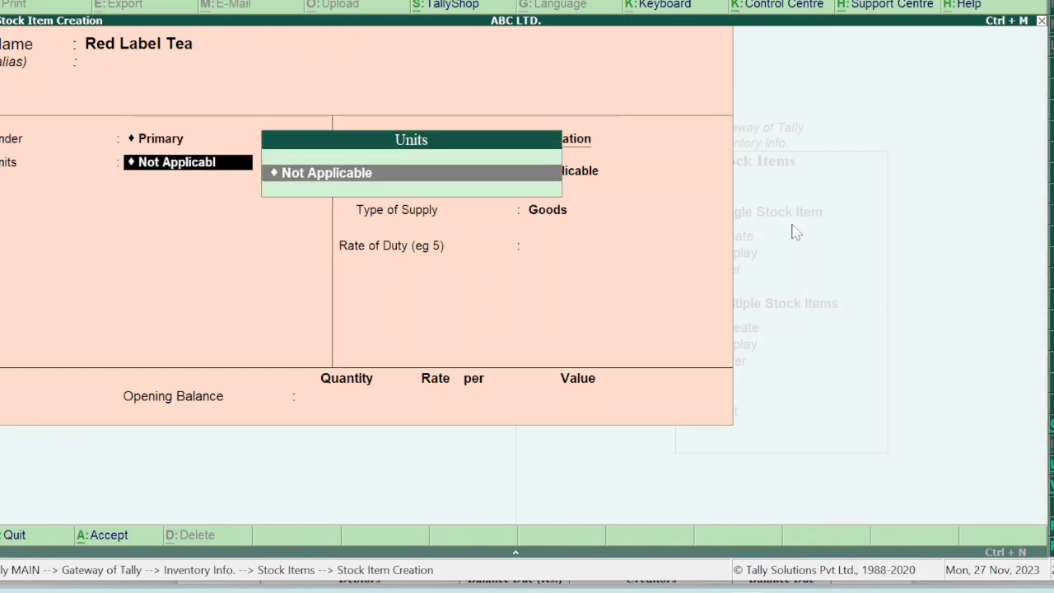
{"action": "key", "text": "BackSpace"}
{"action": "key", "text": "BackSpace"}
{"action": "key", "text": "BackSpace"}
{"action": "key", "text": "BackSpace"}
{"action": "key", "text": "BackSpace"}
{"action": "key", "text": "BackSpace"}
{"action": "key", "text": "BackSpace"}
{"action": "key", "text": "BackSpace"}
{"action": "key", "text": "BackSpace"}
{"action": "key", "text": "BackSpace"}
{"action": "key", "text": "BackSpace"}
{"action": "key", "text": "BackSpace"}
{"action": "key", "text": "Escape"}
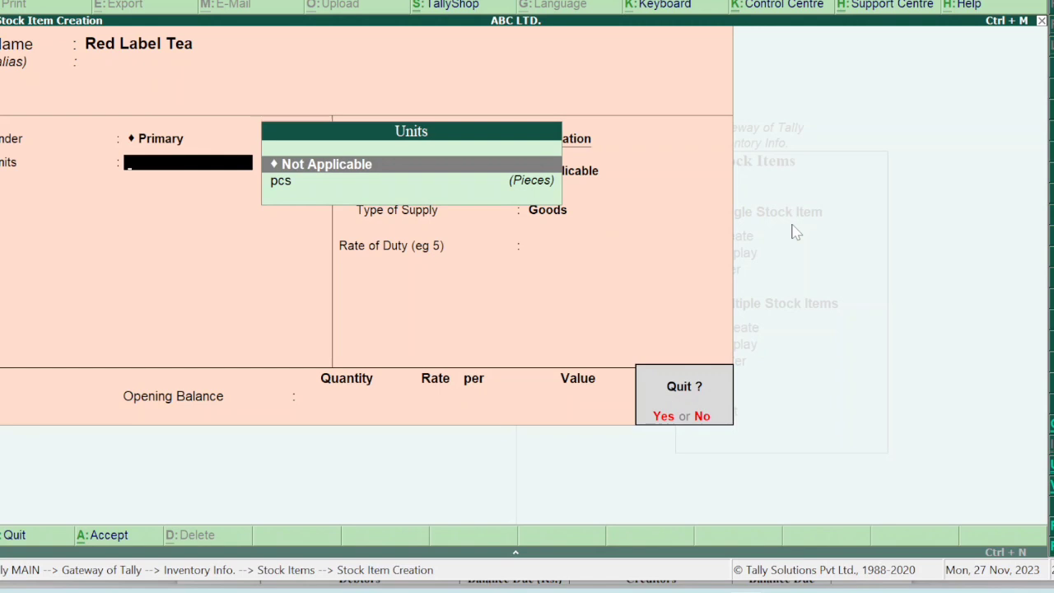
{"action": "key", "text": "y"}
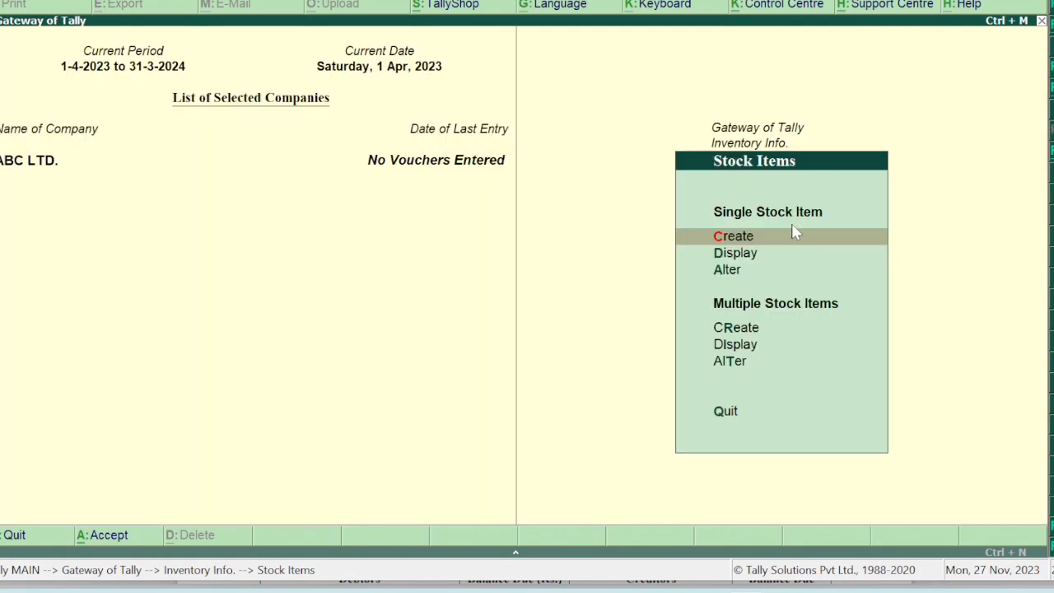
{"action": "key", "text": "Down"}
{"action": "key", "text": "Down"}
{"action": "key", "text": "Up"}
{"action": "key", "text": "Up"}
Create Red Label Tea under Tea in pcs with Set/alter GST Details set to Yes.
{"action": "key", "text": "Return"}
{"action": "type", "text": "R"}
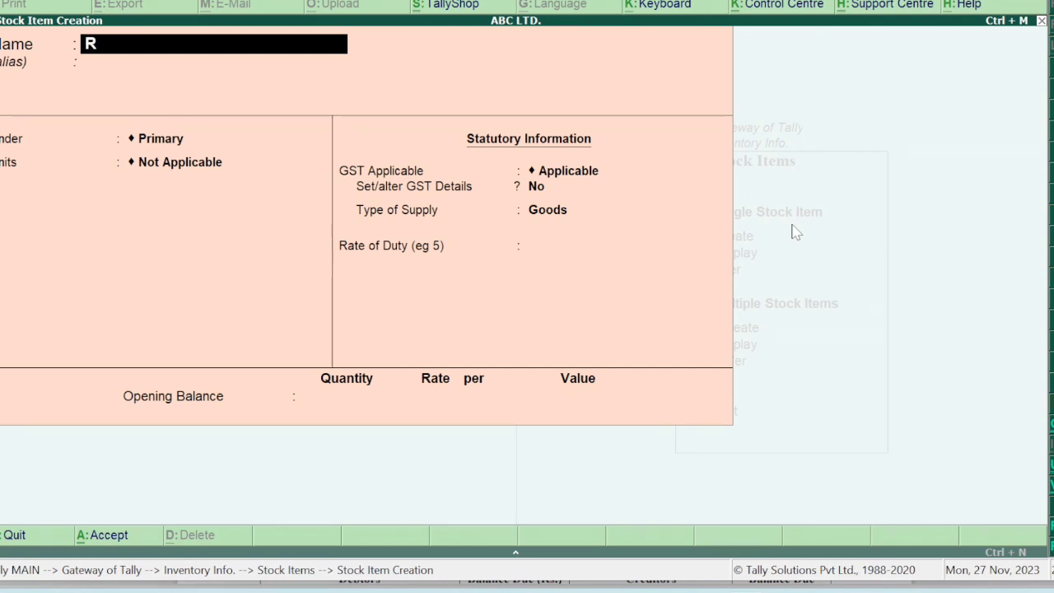
{"action": "type", "text": "ed Label Tea"}
{"action": "key", "text": "Return"}
{"action": "key", "text": "Down"}
{"action": "key", "text": "Down"}
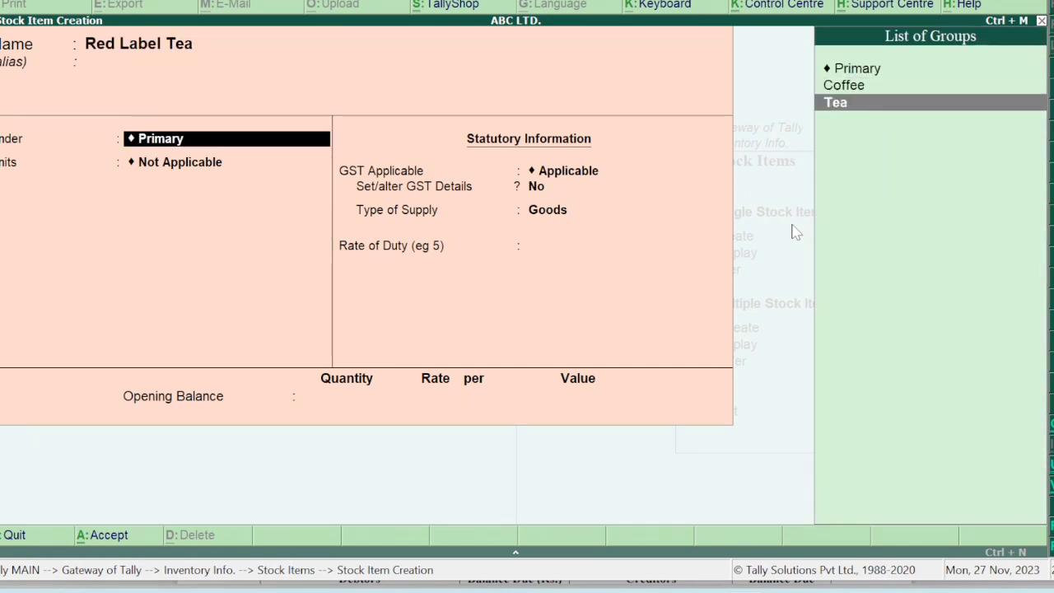
{"action": "key", "text": "Return"}
{"action": "key", "text": "Down"}
{"action": "key", "text": "Return"}
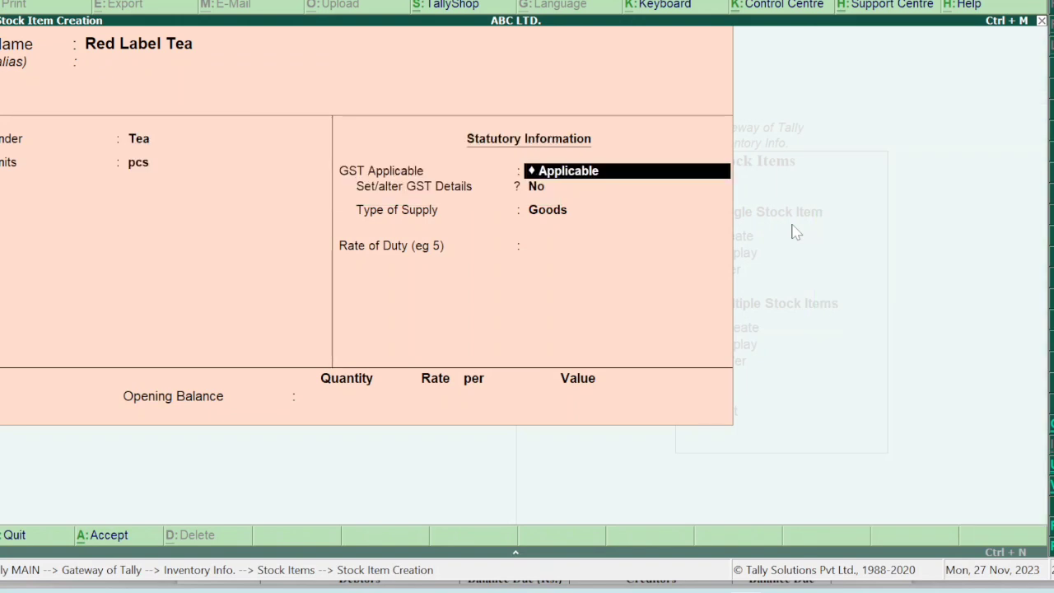
{"action": "key", "text": "Return"}
{"action": "type", "text": "y"}
{"action": "key", "text": "Return"}
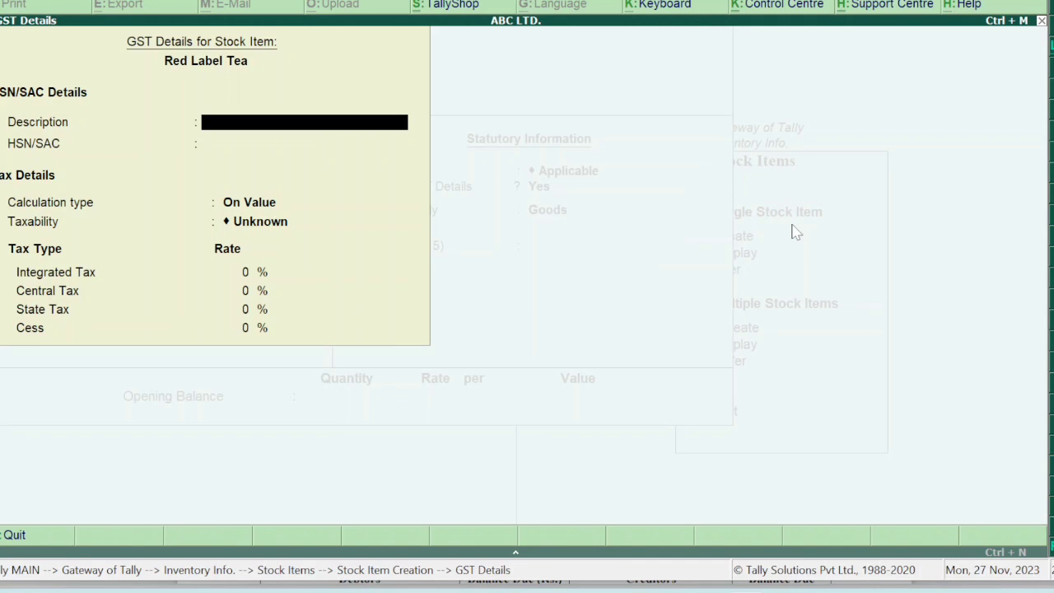
Enter description Food Item, HSN 5678, taxable, 12% integrated tax with 6% central and state.
{"action": "type", "text": "Food Item"}
{"action": "key", "text": "Return"}
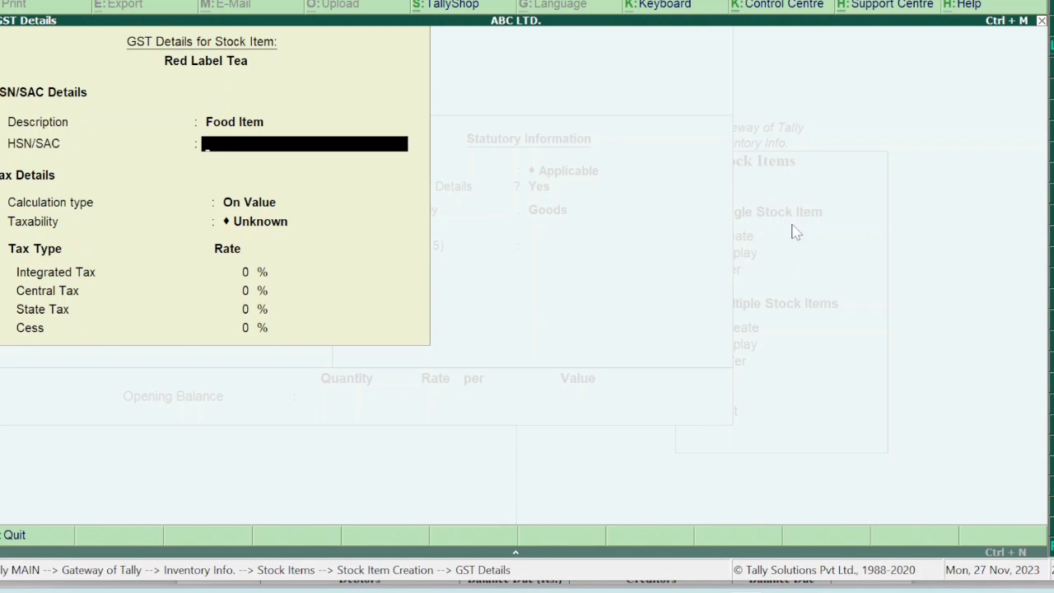
{"action": "type", "text": "5678"}
{"action": "key", "text": "Return"}
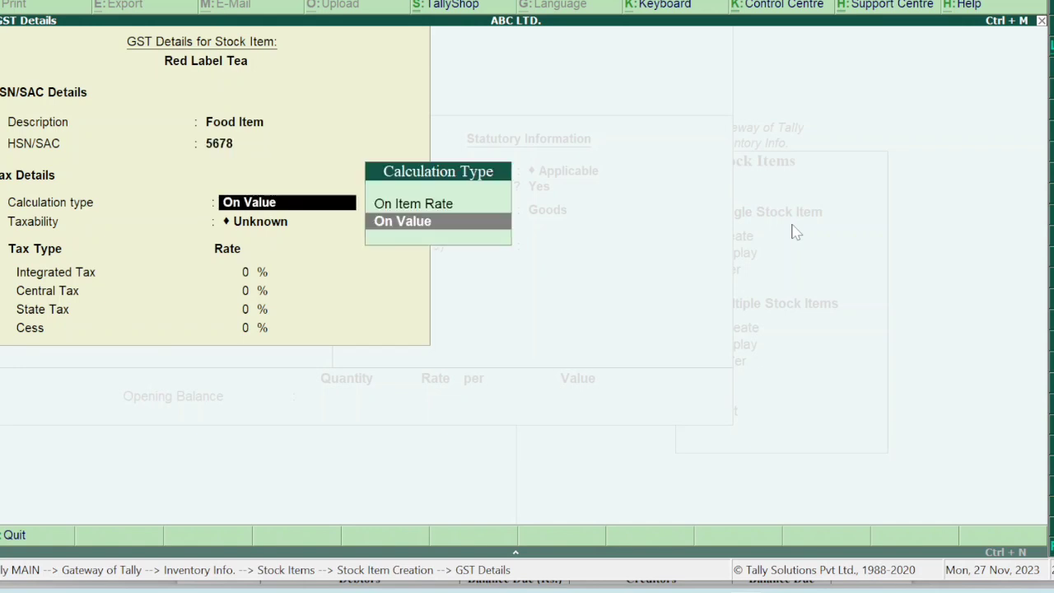
{"action": "key", "text": "Return"}
{"action": "key", "text": "Down"}
{"action": "key", "text": "Down"}
{"action": "key", "text": "Down"}
{"action": "key", "text": "Return"}
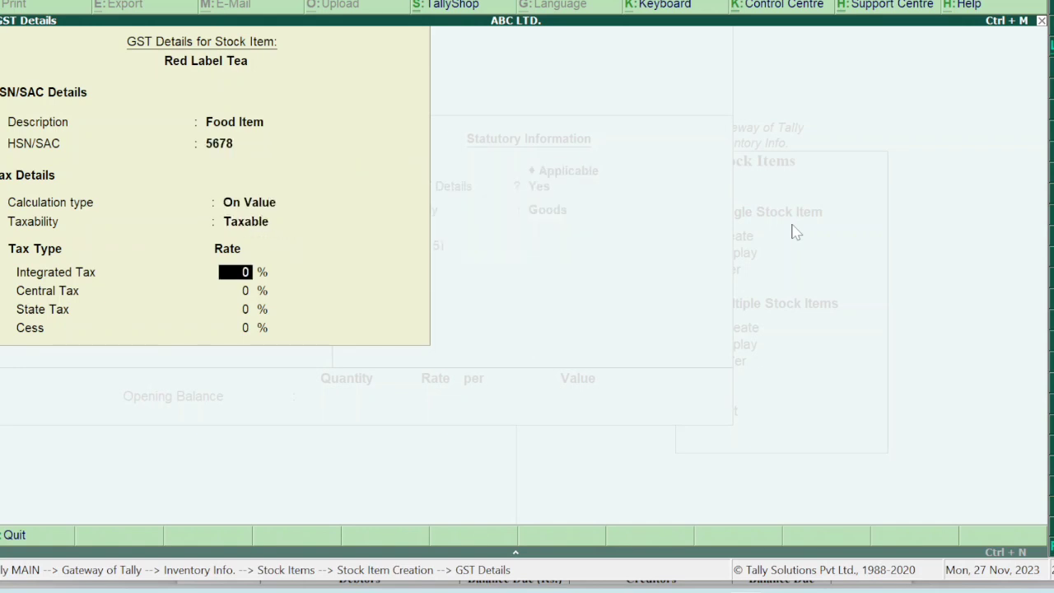
{"action": "type", "text": "12"}
{"action": "key", "text": "Return"}
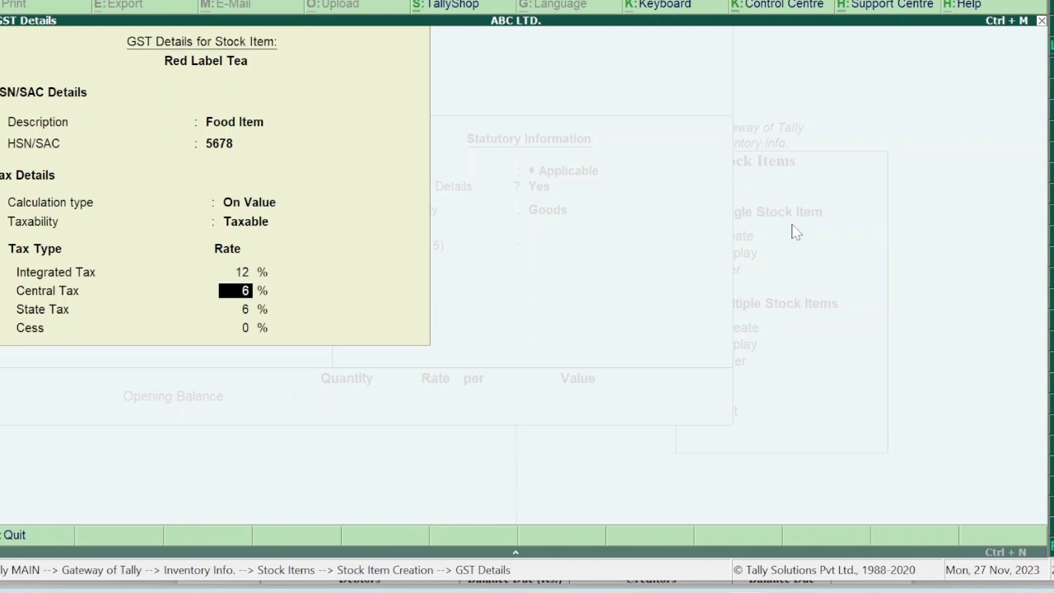
{"action": "key", "text": "Return"}
{"action": "key", "text": "Return"}
{"action": "key", "text": "Return"}
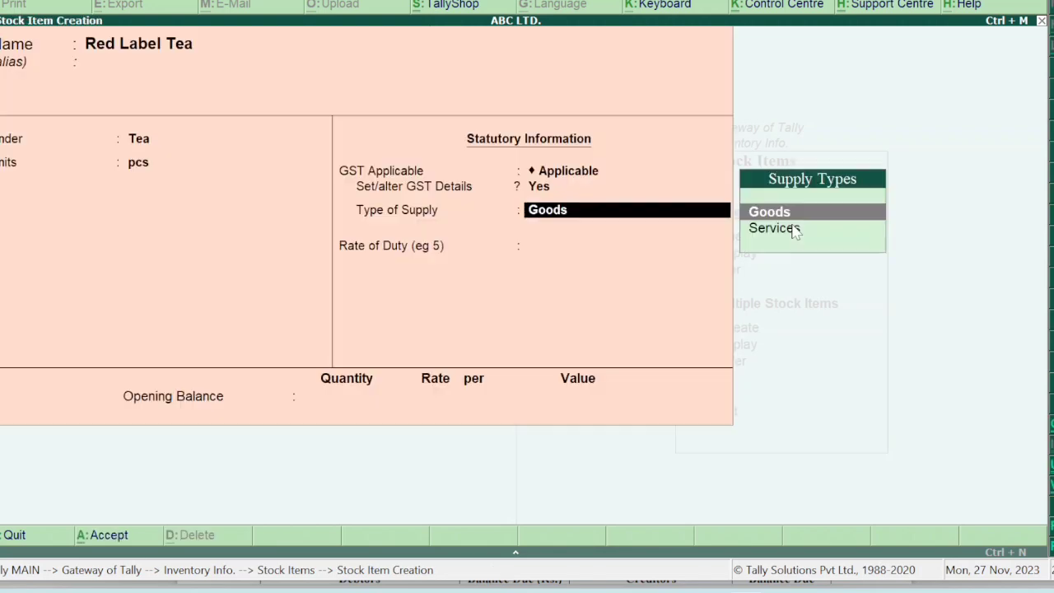
{"action": "key", "text": "Return"}
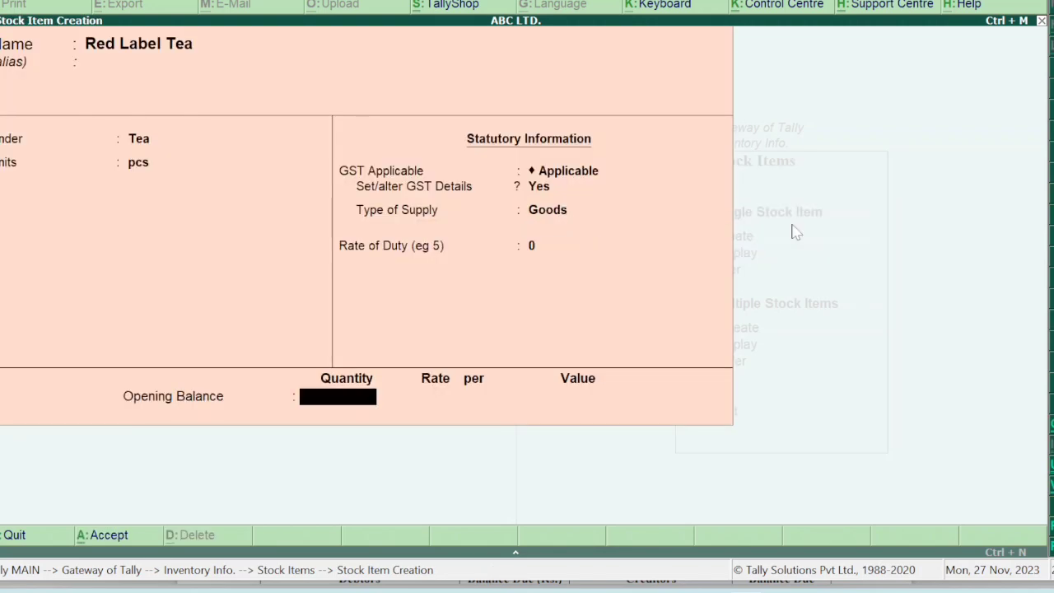
Give Red Label Tea an opening balance of 100 pcs at 1,000 and save it.
{"action": "type", "text": "100"}
{"action": "key", "text": "Return"}
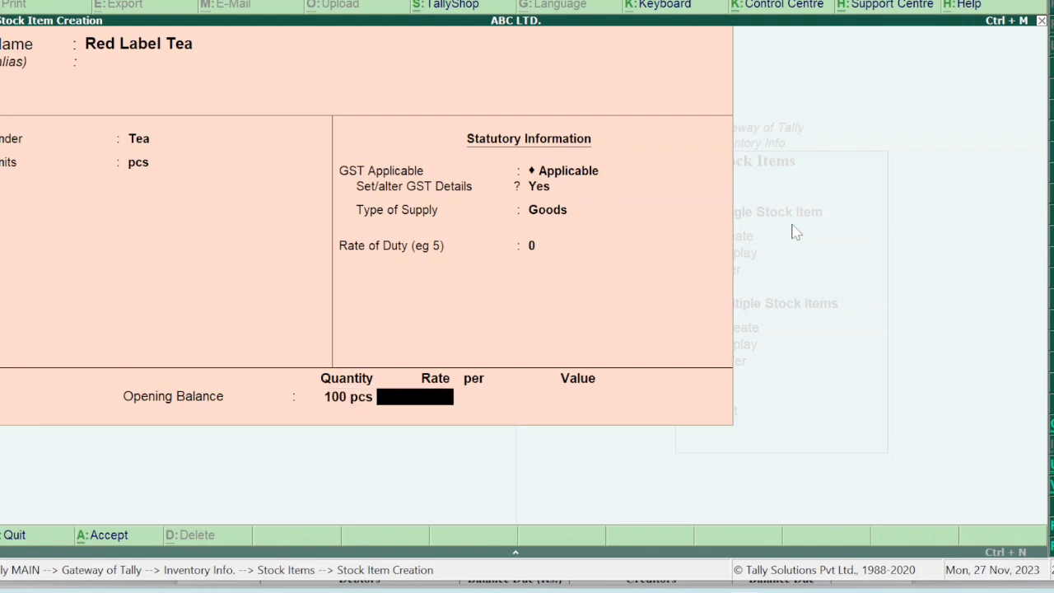
{"action": "type", "text": "1000"}
{"action": "key", "text": "Return"}
{"action": "key", "text": "Return"}
{"action": "key", "text": "Return"}
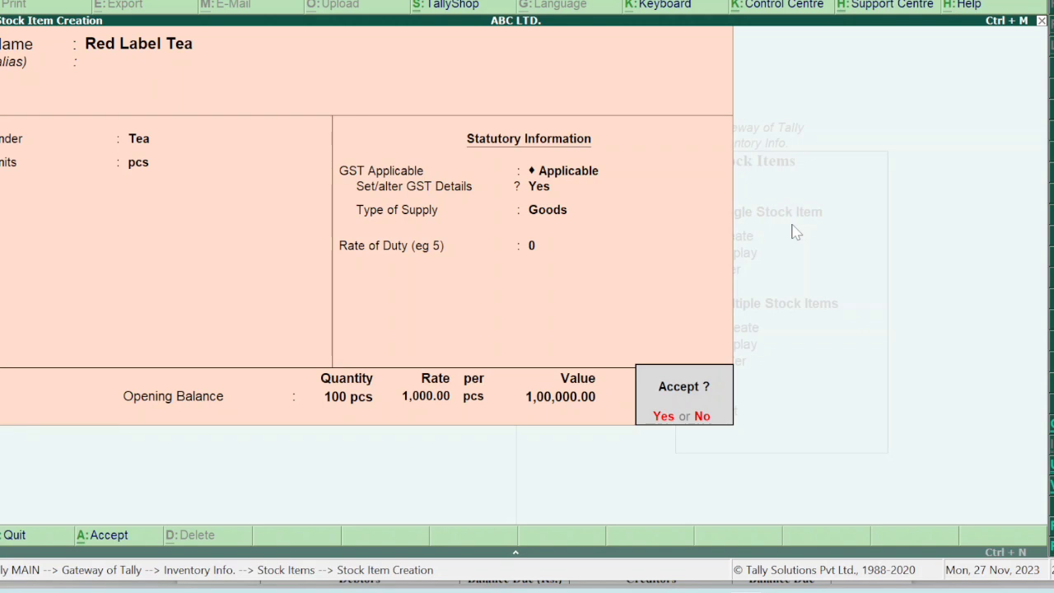
{"action": "key", "text": "Return"}
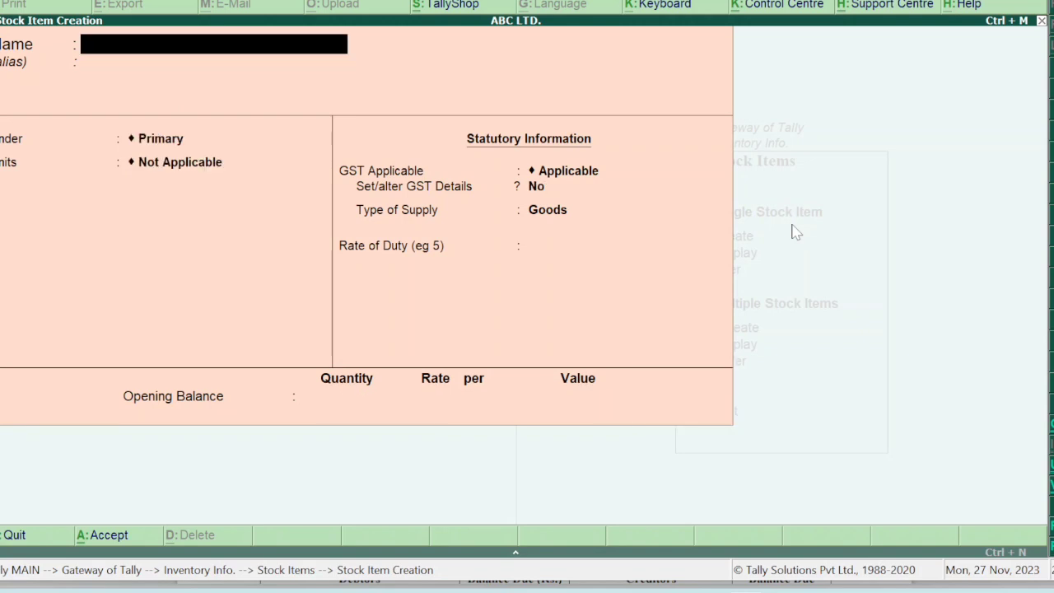
Create Nescafe Coffee under the Coffee group in pcs, returning to its GST details setting.
{"action": "type", "text": "Nescafe Coffee"}
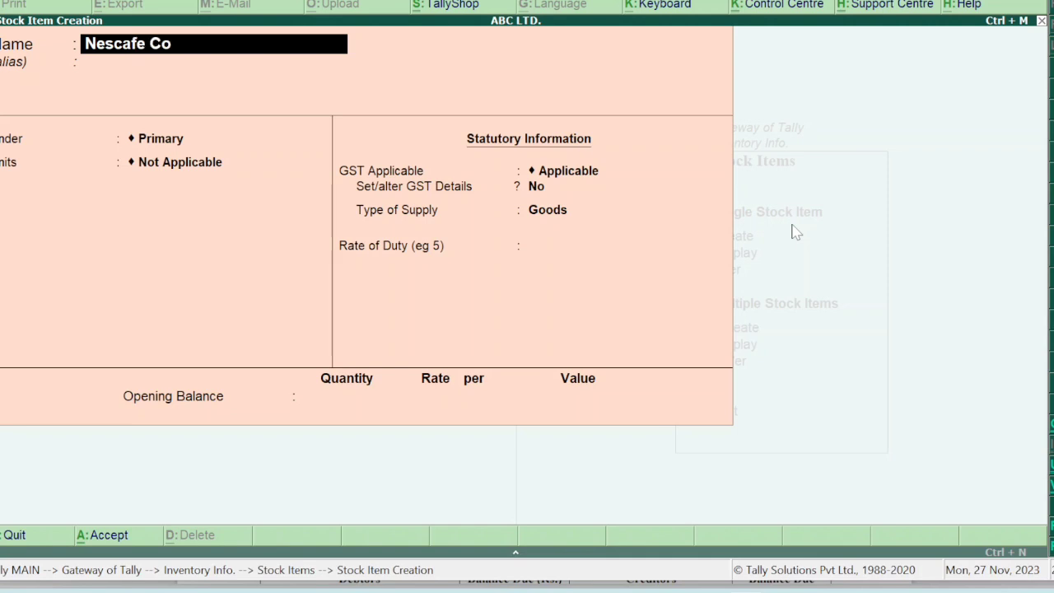
{"action": "key", "text": "Return"}
{"action": "key", "text": "Return"}
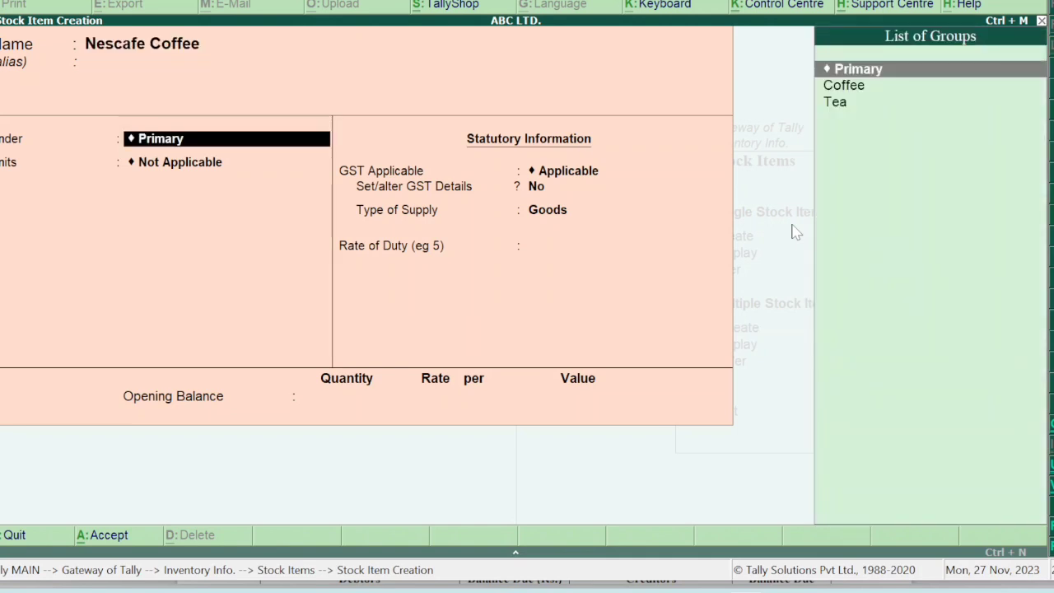
{"action": "key", "text": "Down"}
{"action": "key", "text": "Return"}
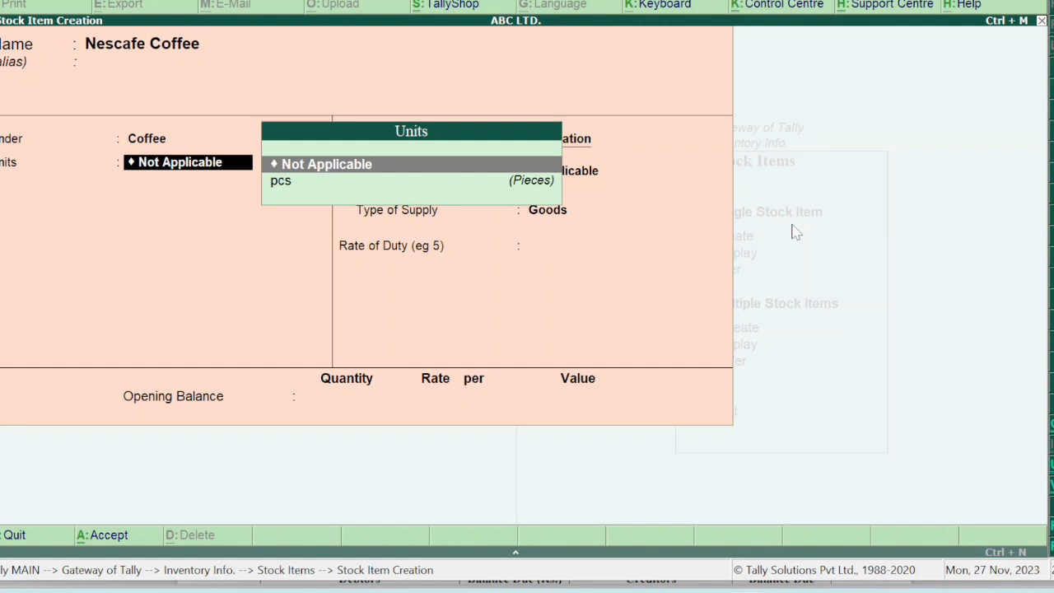
{"action": "key", "text": "Down"}
{"action": "key", "text": "Return"}
{"action": "key", "text": "Return"}
{"action": "key", "text": "Return"}
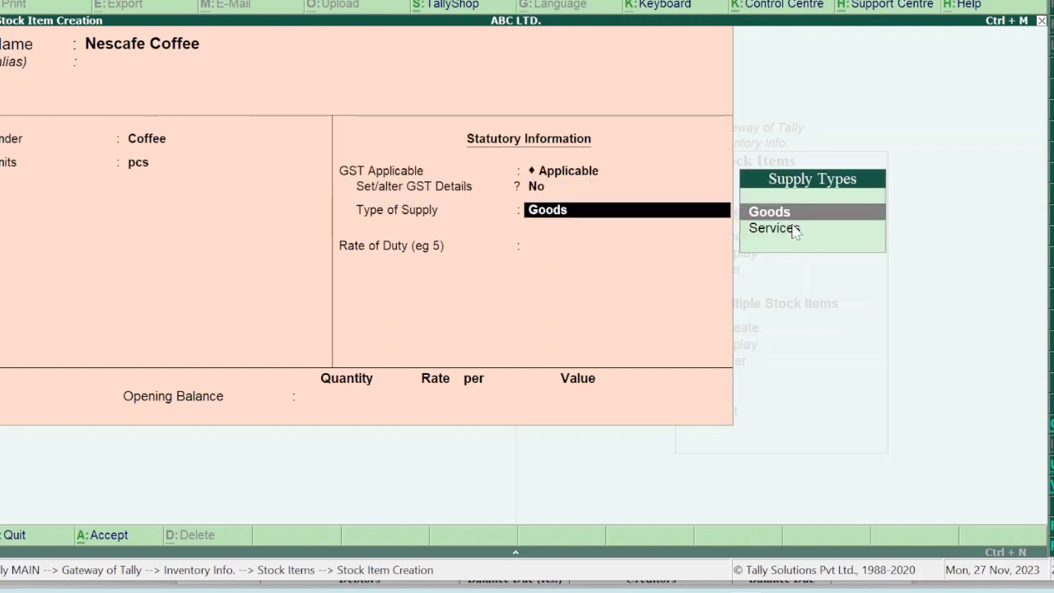
{"action": "key", "text": "BackSpace"}
Set Nescafe Coffee's GST details: Food Item, HSN 4567, On Value, Taxable at 12% integrated tax.
{"action": "key", "text": "y"}
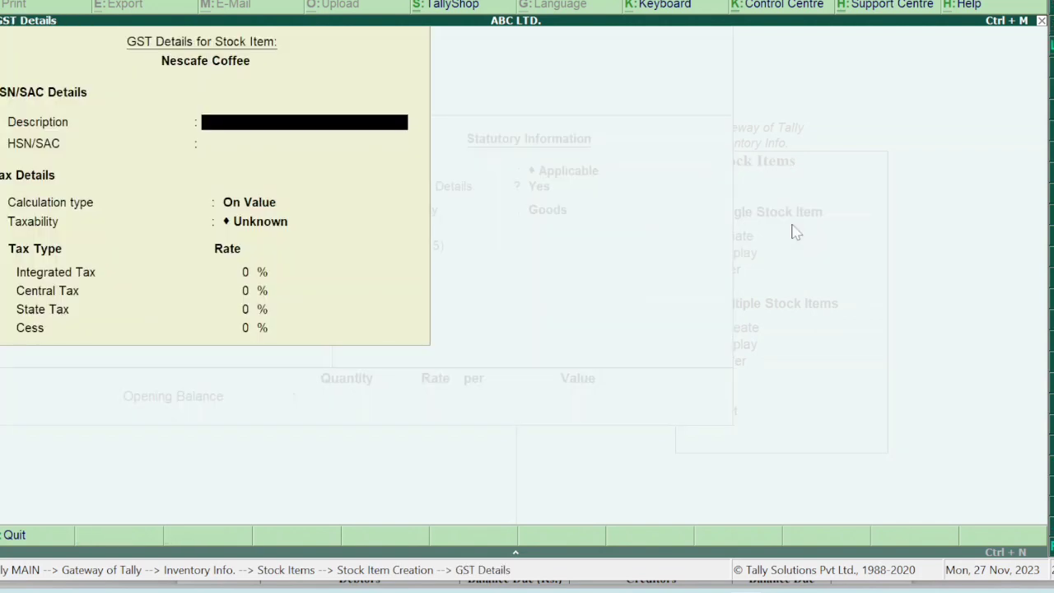
{"action": "type", "text": "Food Item"}
{"action": "key", "text": "Return"}
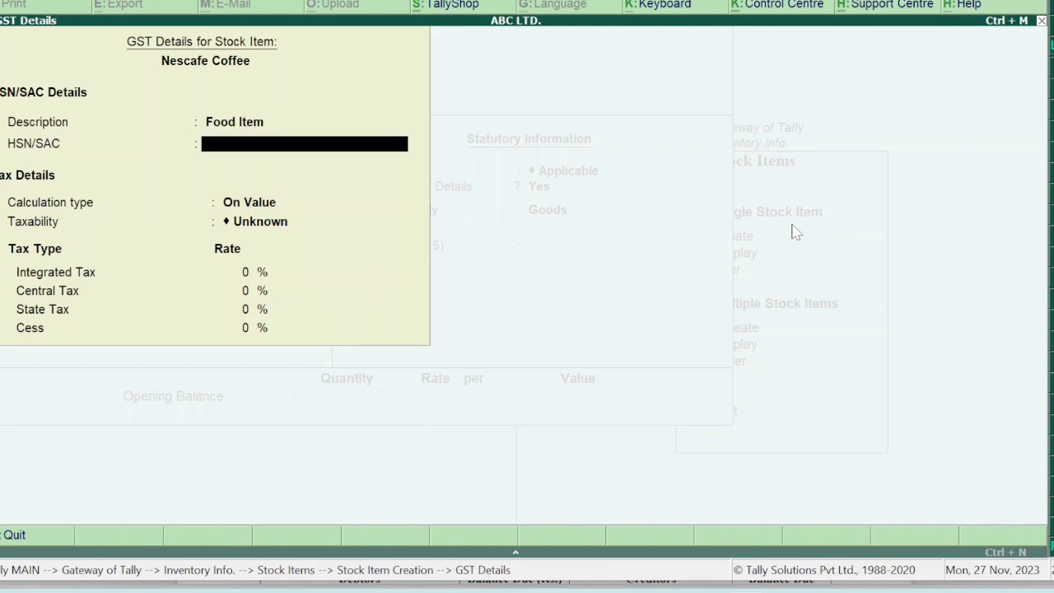
{"action": "type", "text": "4567"}
{"action": "key", "text": "Return"}
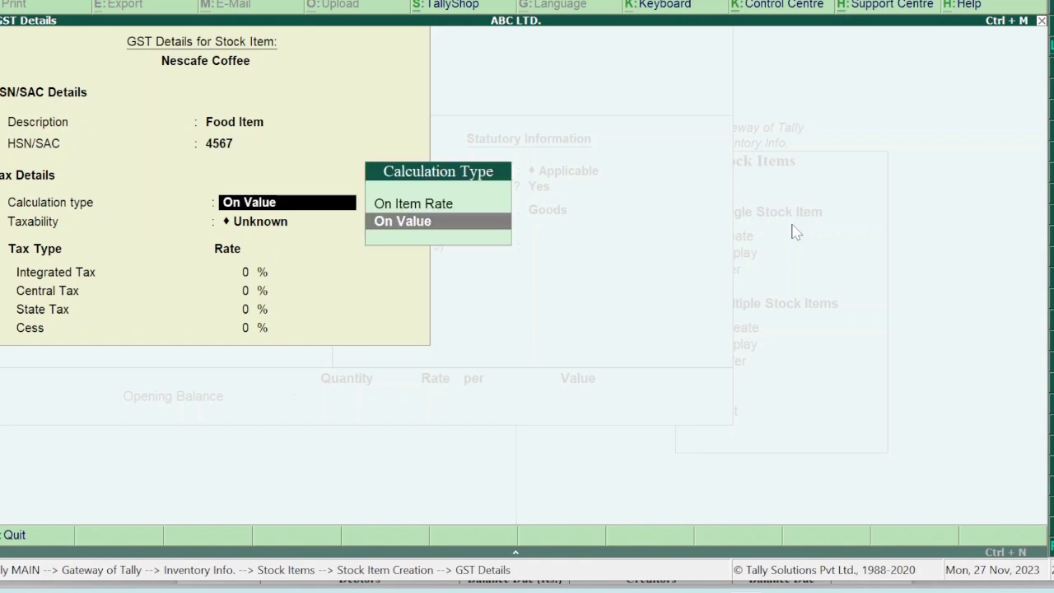
{"action": "key", "text": "Return"}
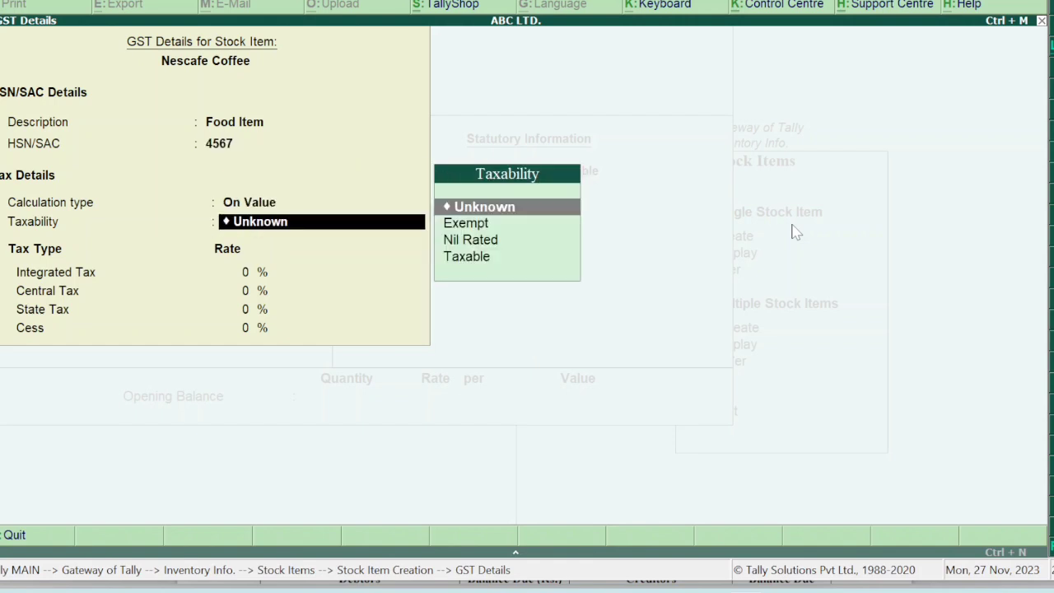
{"action": "key", "text": "Down"}
{"action": "key", "text": "Down"}
{"action": "key", "text": "Down"}
{"action": "key", "text": "Return"}
{"action": "type", "text": "1"}
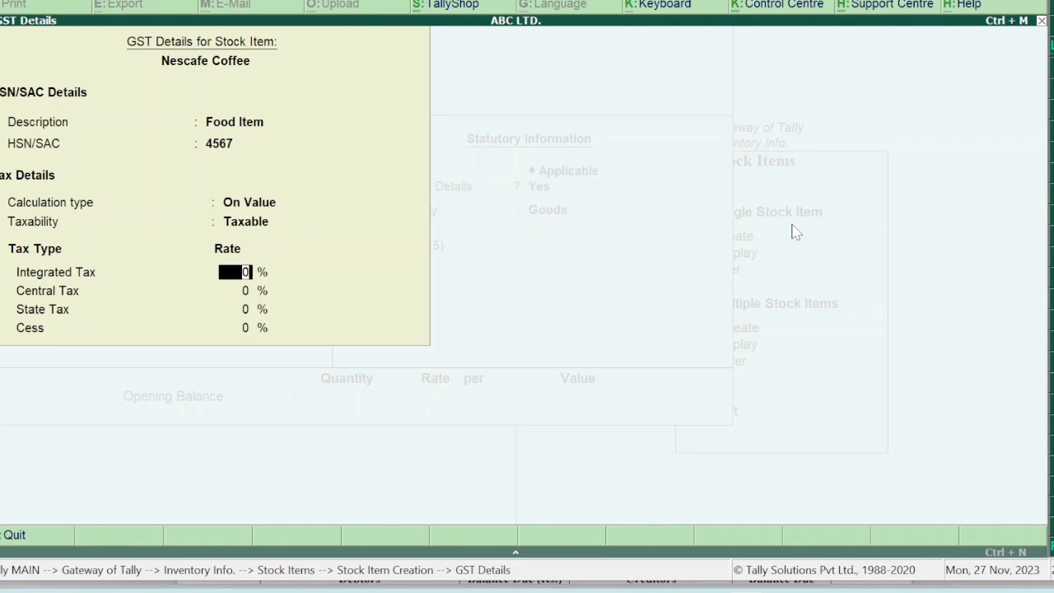
{"action": "type", "text": "2"}
{"action": "key", "text": "Return"}
{"action": "key", "text": "Return"}
{"action": "key", "text": "Return"}
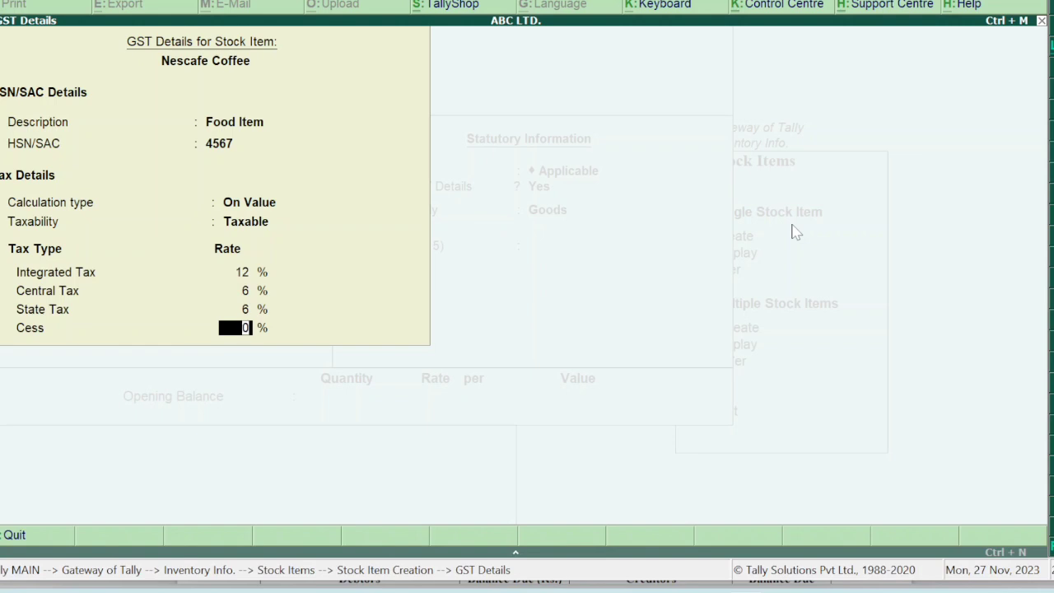
{"action": "key", "text": "Return"}
Enter Nescafe Coffee's opening stock of 100 pcs at 600 and save the item.
{"action": "key", "text": "Return"}
{"action": "key", "text": "Return"}
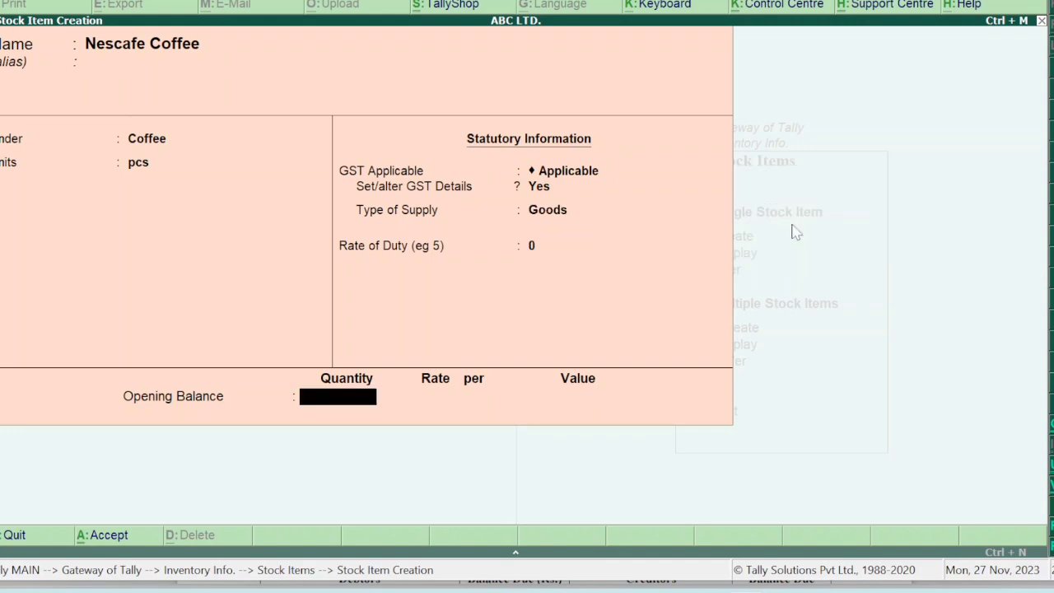
{"action": "type", "text": "5"}
{"action": "key", "text": "BackSpace"}
{"action": "type", "text": "100"}
{"action": "key", "text": "Return"}
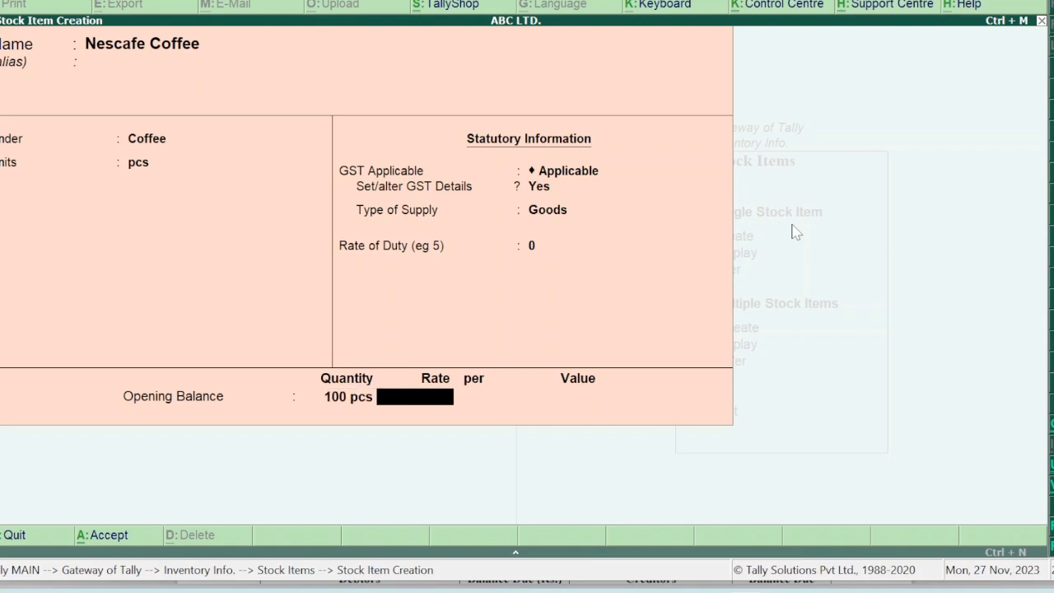
{"action": "type", "text": "600"}
{"action": "key", "text": "Return"}
{"action": "key", "text": "Return"}
{"action": "key", "text": "Return"}
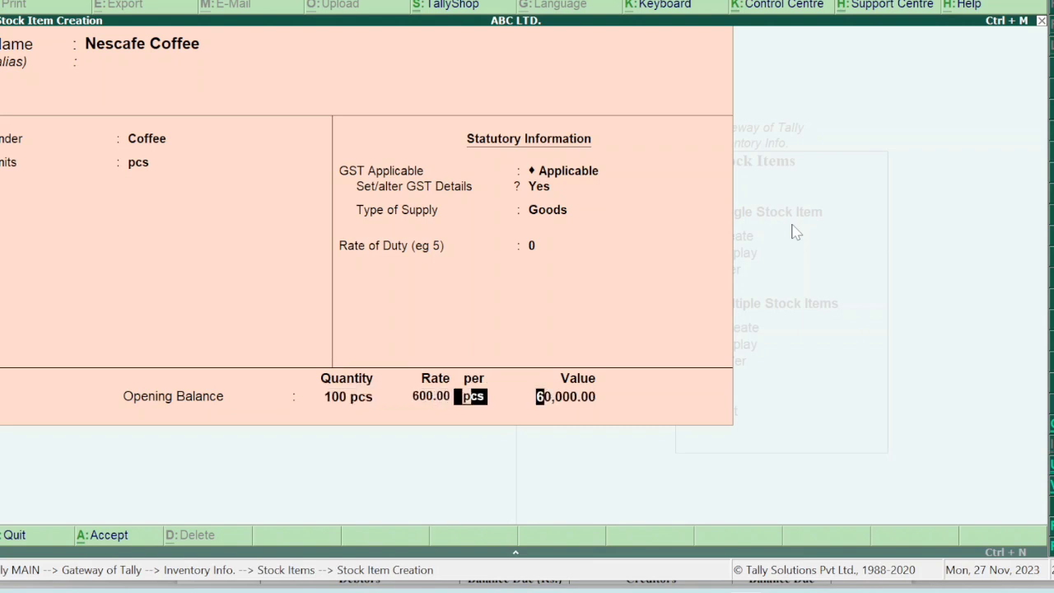
{"action": "key", "text": "Return"}
{"action": "key", "text": "Escape"}
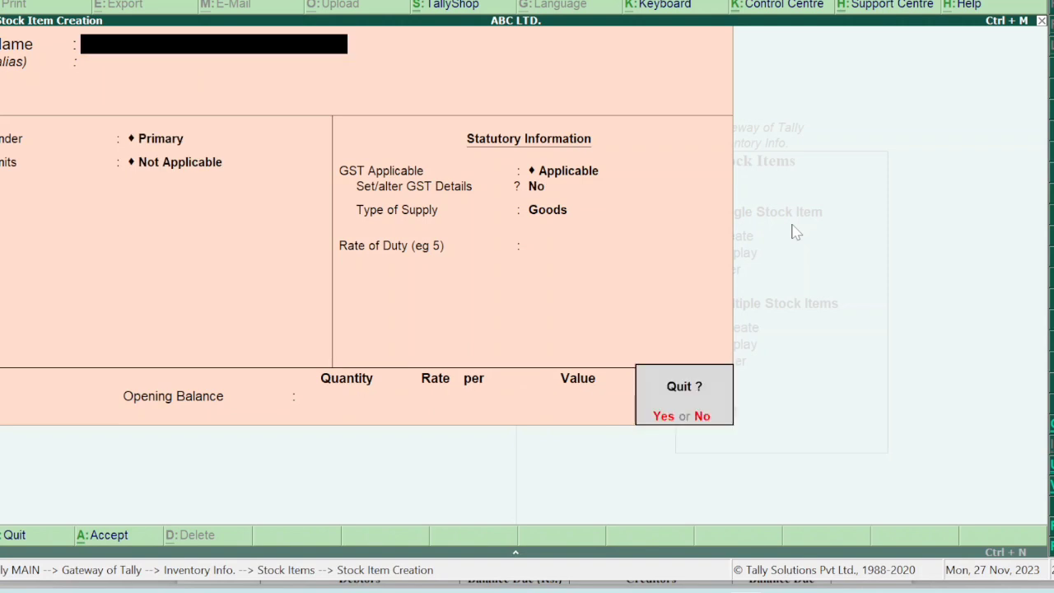
{"action": "key", "text": "Return"}
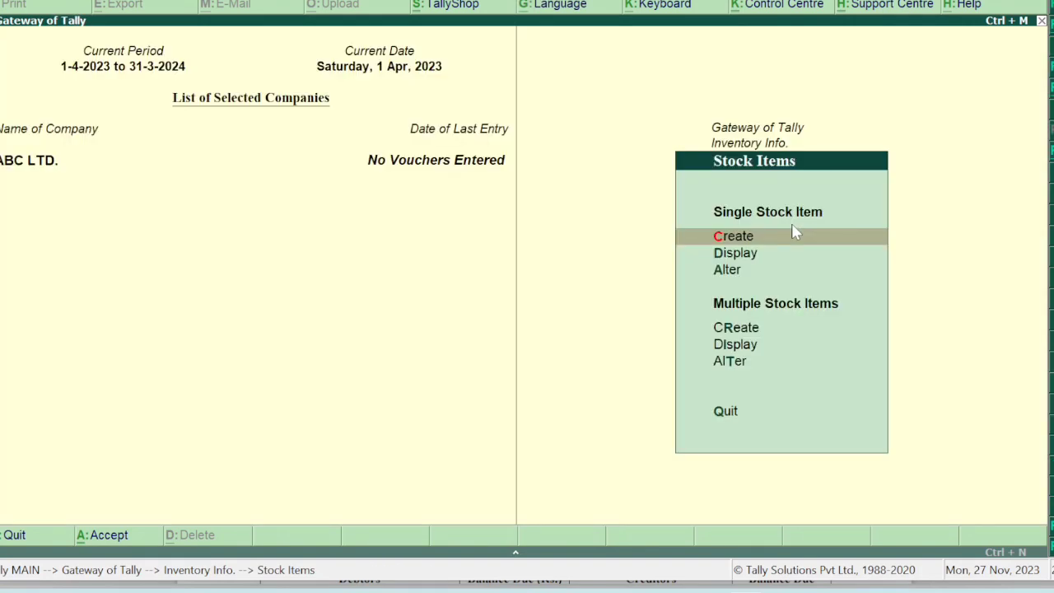
Open the existing Taj Mahal Tea stock item for alteration.
{"action": "key", "text": "d"}
{"action": "key", "text": "Escape"}
{"action": "key", "text": "Down"}
{"action": "key", "text": "Up"}
{"action": "key", "text": "Return"}
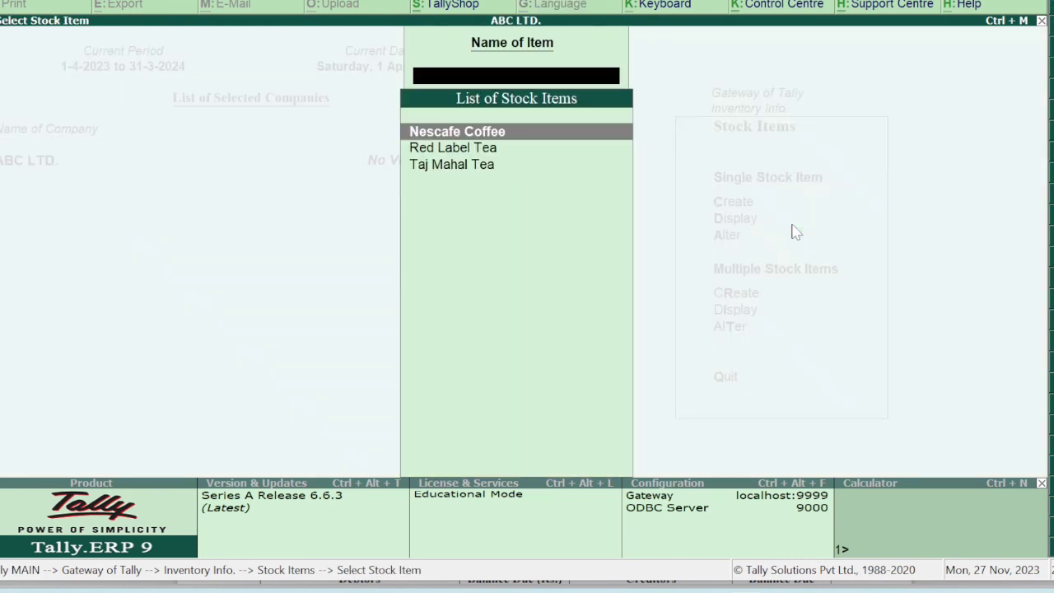
{"action": "key", "text": "Down"}
{"action": "key", "text": "Down"}
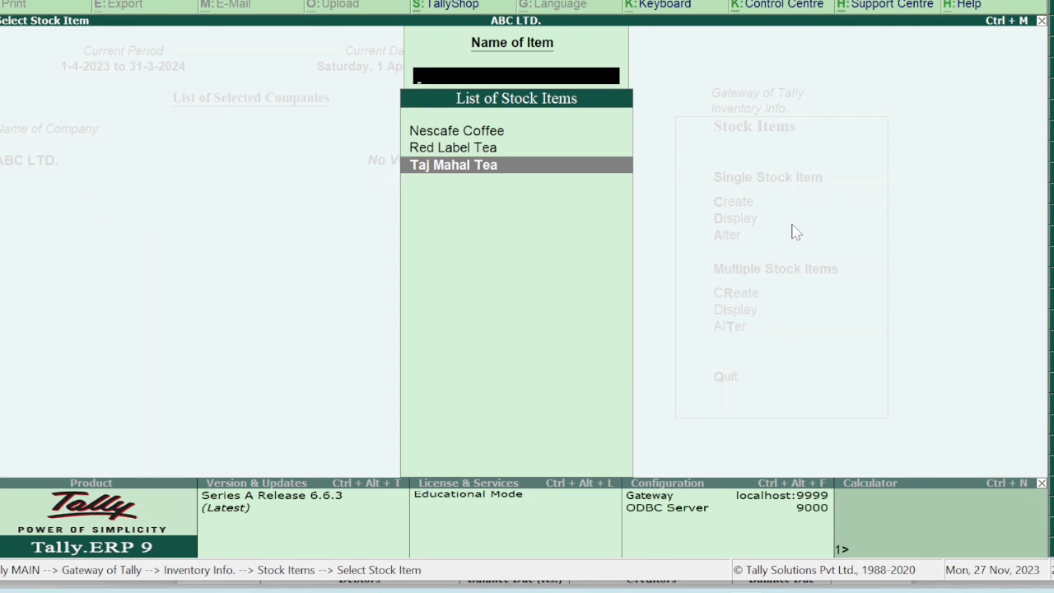
{"action": "key", "text": "Return"}
{"action": "key", "text": "Return"}
{"action": "key", "text": "Return"}
{"action": "key", "text": "Return"}
{"action": "key", "text": "Return"}
{"action": "key", "text": "Return"}
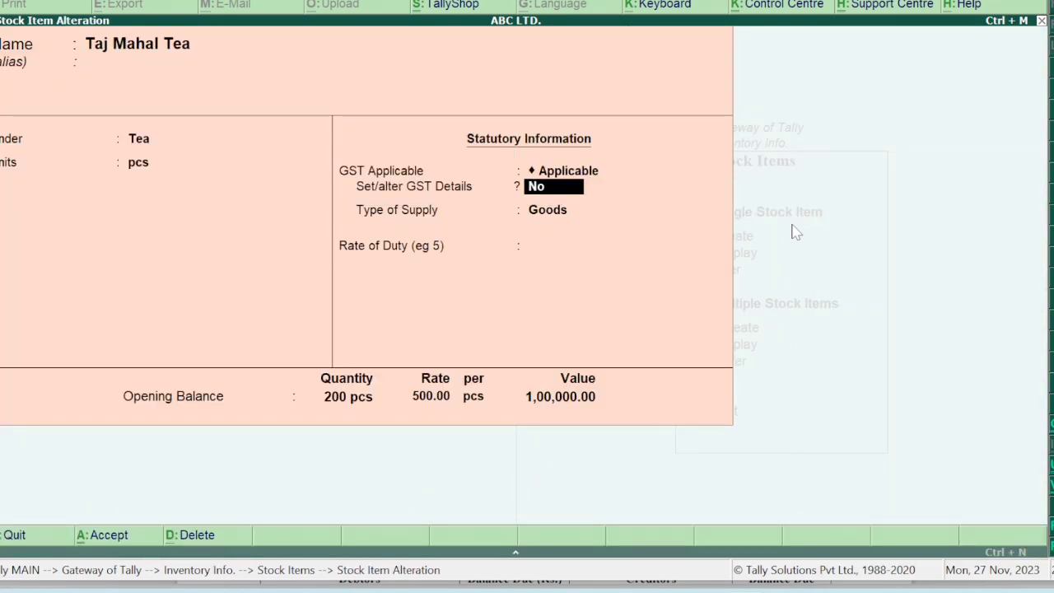
Turn on Taj Mahal Tea's GST details with description Food and HSN 4568.
{"action": "type", "text": "y"}
{"action": "key", "text": "Return"}
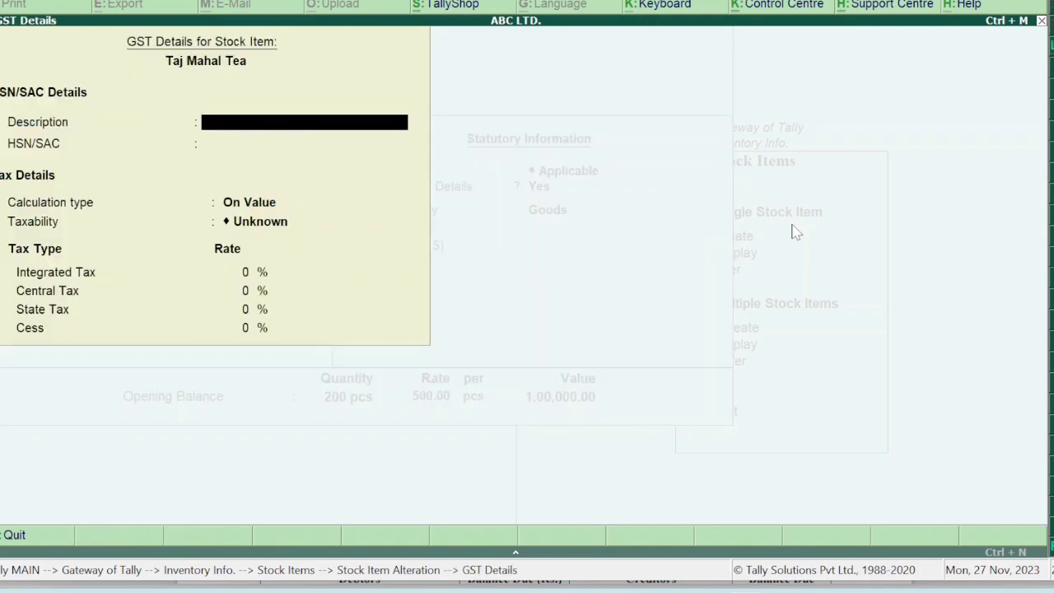
{"action": "type", "text": "Food"}
{"action": "key", "text": "Return"}
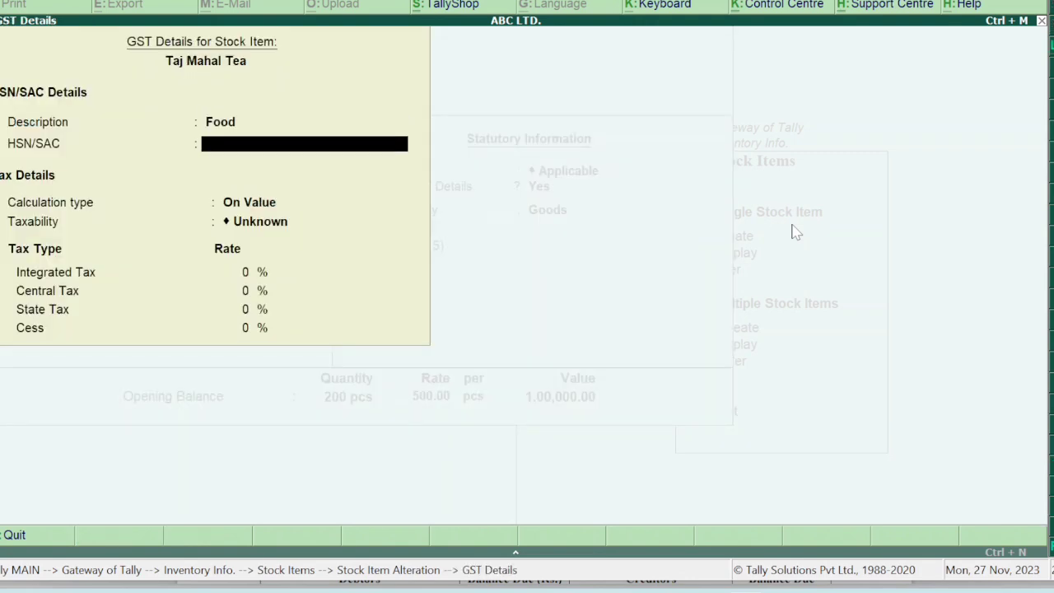
{"action": "type", "text": "4568"}
{"action": "key", "text": "Return"}
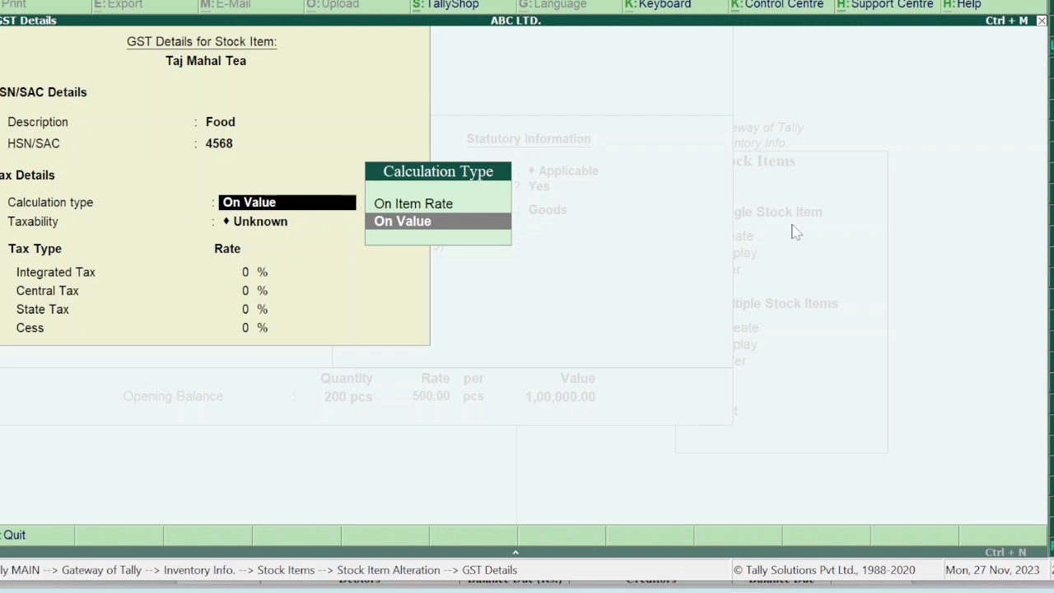
Make Taj Mahal Tea taxable on value at 12% IGST, 6% CGST, 6% SGST, and save.
{"action": "key", "text": "Return"}
{"action": "key", "text": "Down"}
{"action": "key", "text": "Down"}
{"action": "key", "text": "Down"}
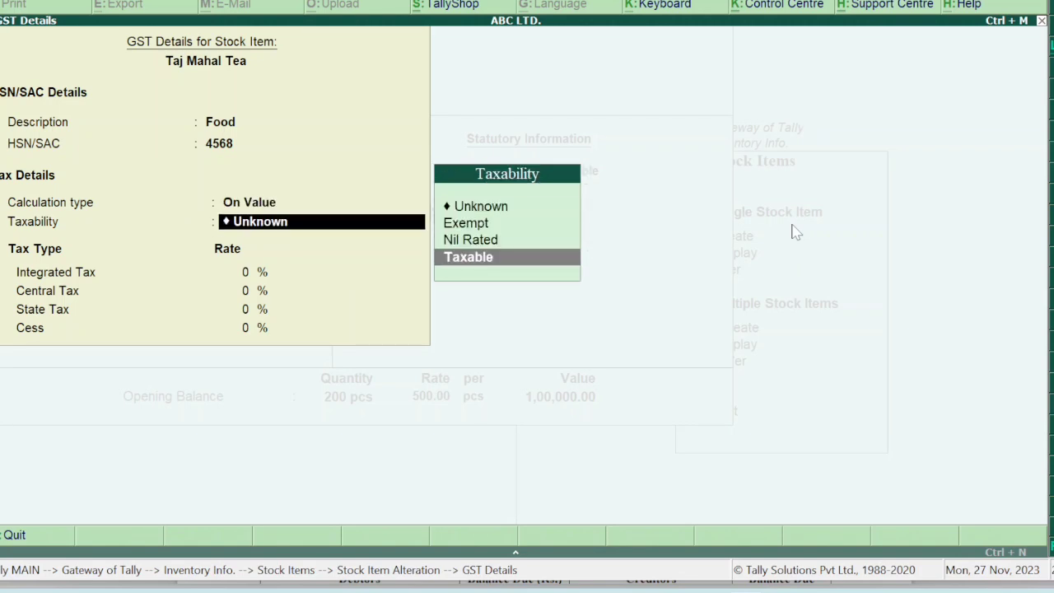
{"action": "key", "text": "Return"}
{"action": "type", "text": "12"}
{"action": "key", "text": "Return"}
{"action": "type", "text": "6"}
{"action": "key", "text": "Return"}
{"action": "type", "text": "6"}
{"action": "key", "text": "Return"}
{"action": "key", "text": "Return"}
{"action": "key", "text": "Return"}
{"action": "key", "text": "Return"}
{"action": "key", "text": "Return"}
{"action": "key", "text": "Return"}
{"action": "key", "text": "Return"}
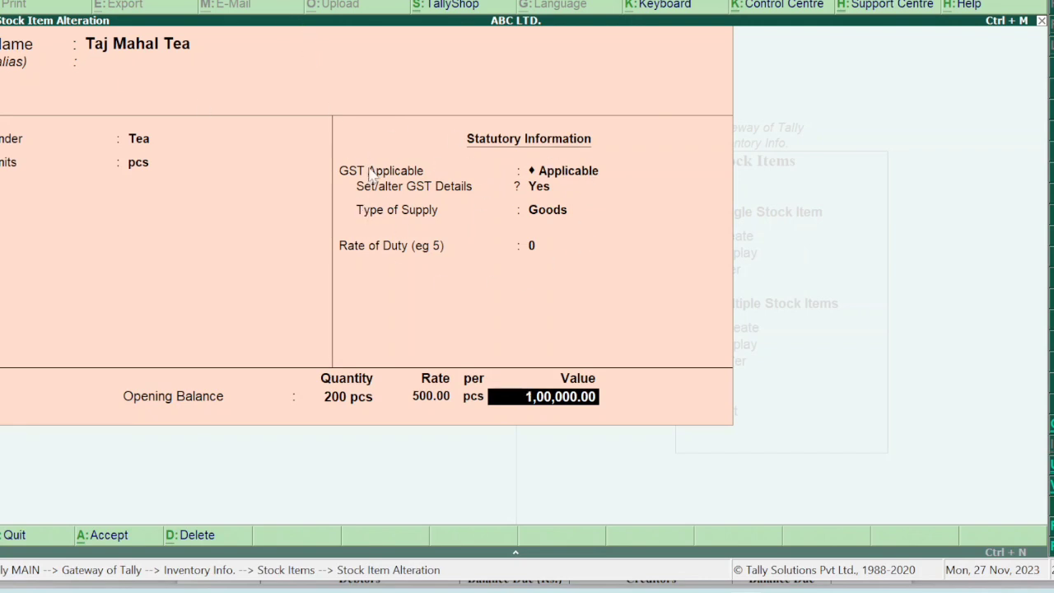
{"action": "key", "text": "Return"}
{"action": "key", "text": "Return"}
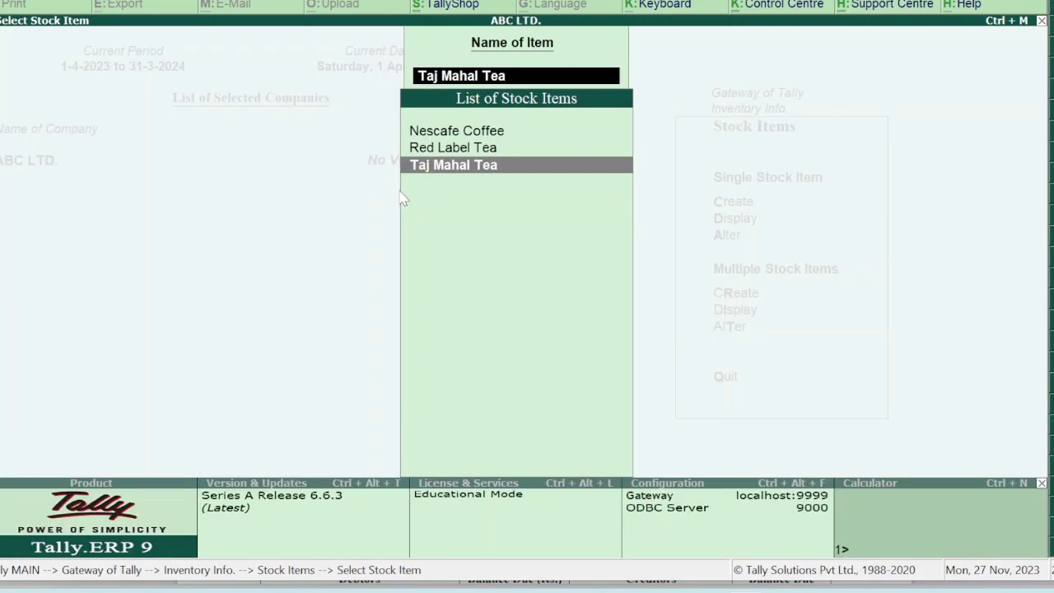
{"action": "key", "text": "Escape"}
{"action": "key", "text": "Escape"}
{"action": "key", "text": "Escape"}
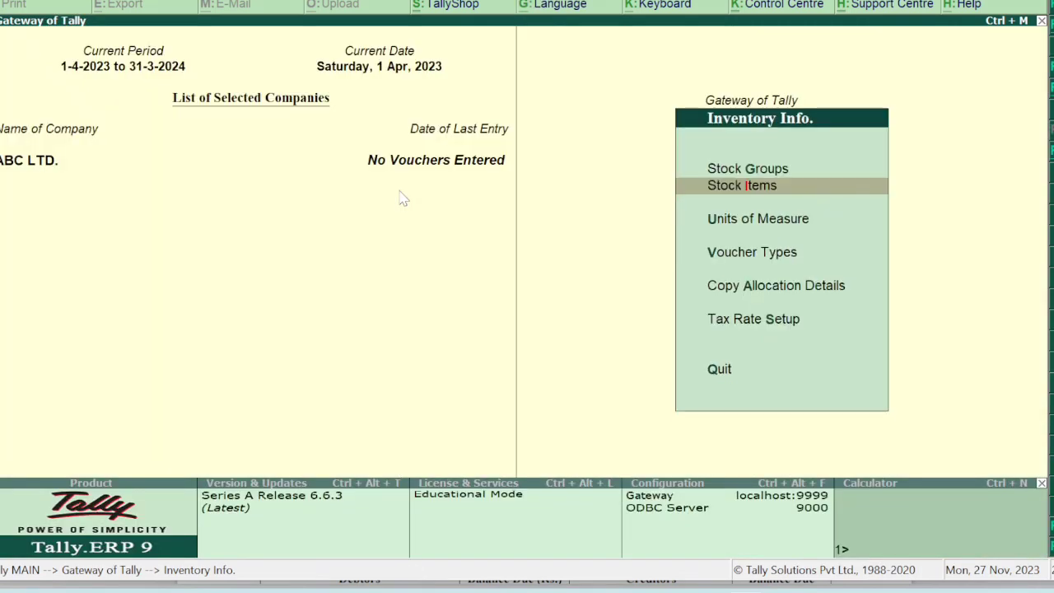
Review the question paper PDF's balance sheet and stock items table in Edge.
{"action": "mouse_move", "coordinate": [706, 592]}
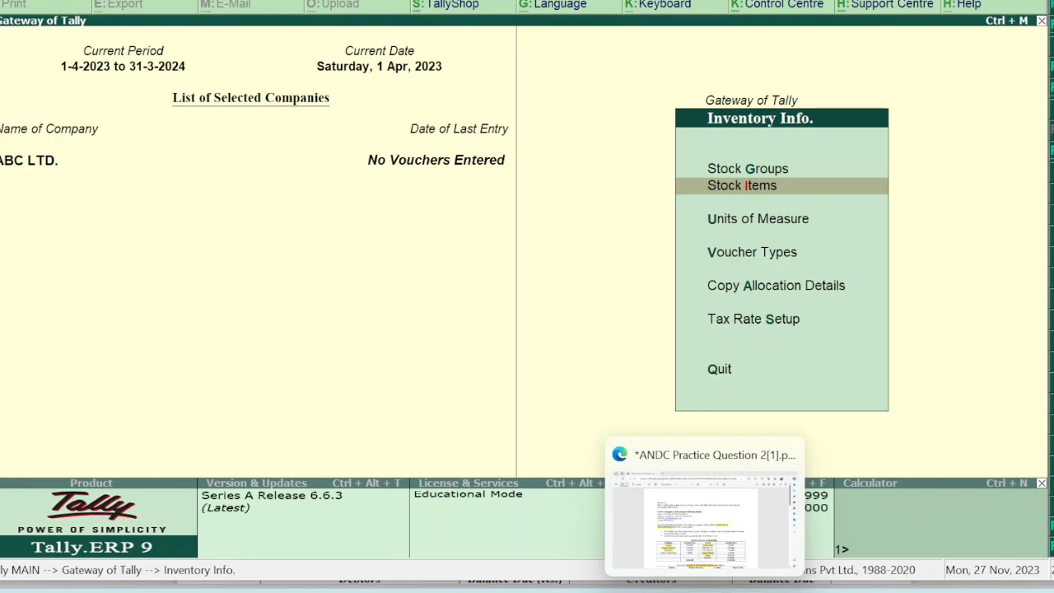
{"action": "left_click", "coordinate": [707, 528]}
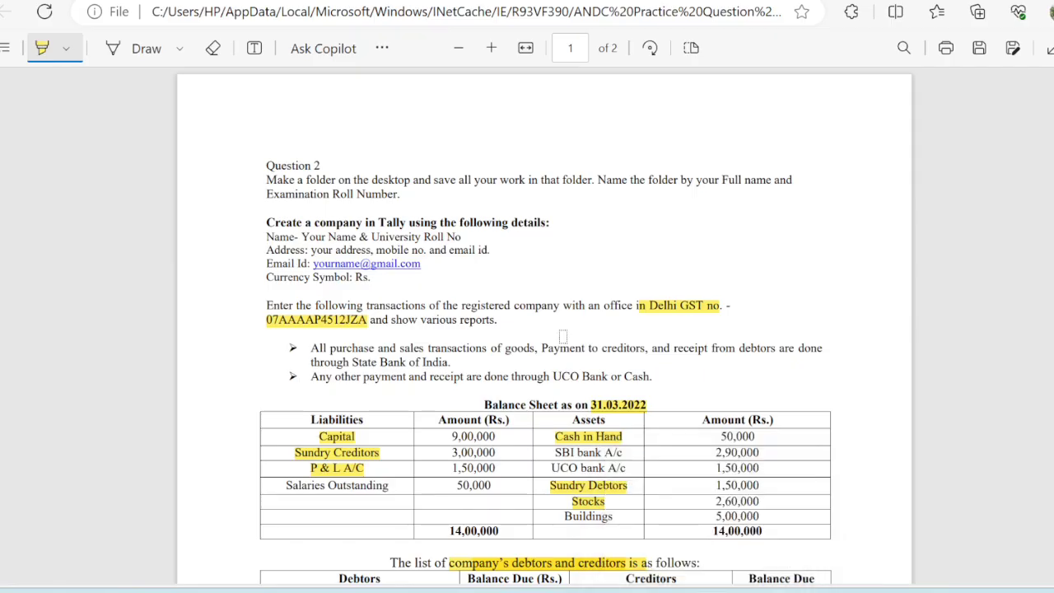
{"action": "scroll", "coordinate": [564, 336], "scroll_direction": "down", "scroll_amount": 3}
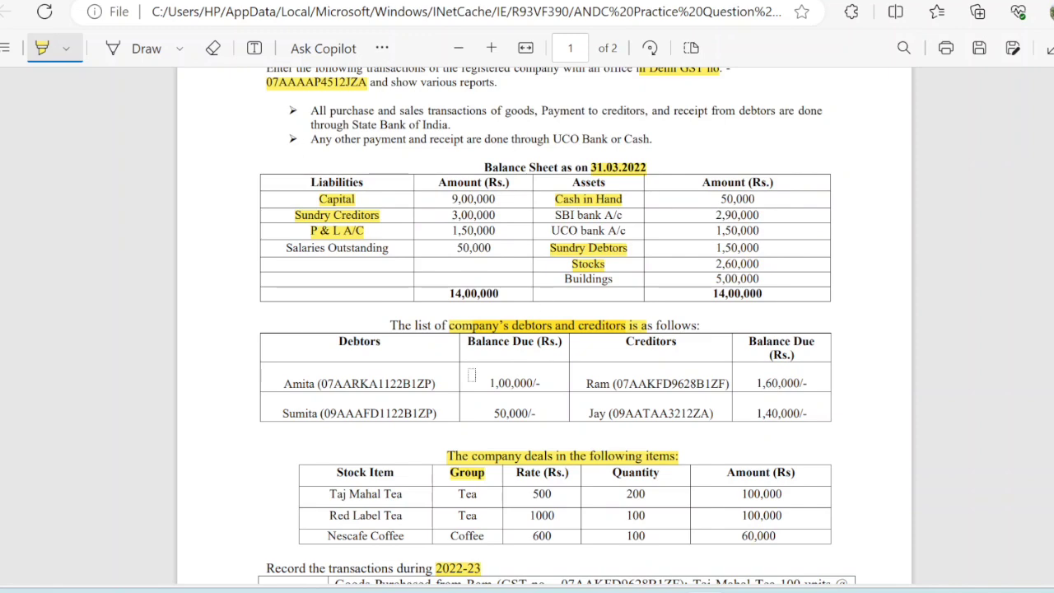
{"action": "scroll", "coordinate": [571, 511], "scroll_direction": "down", "scroll_amount": 4}
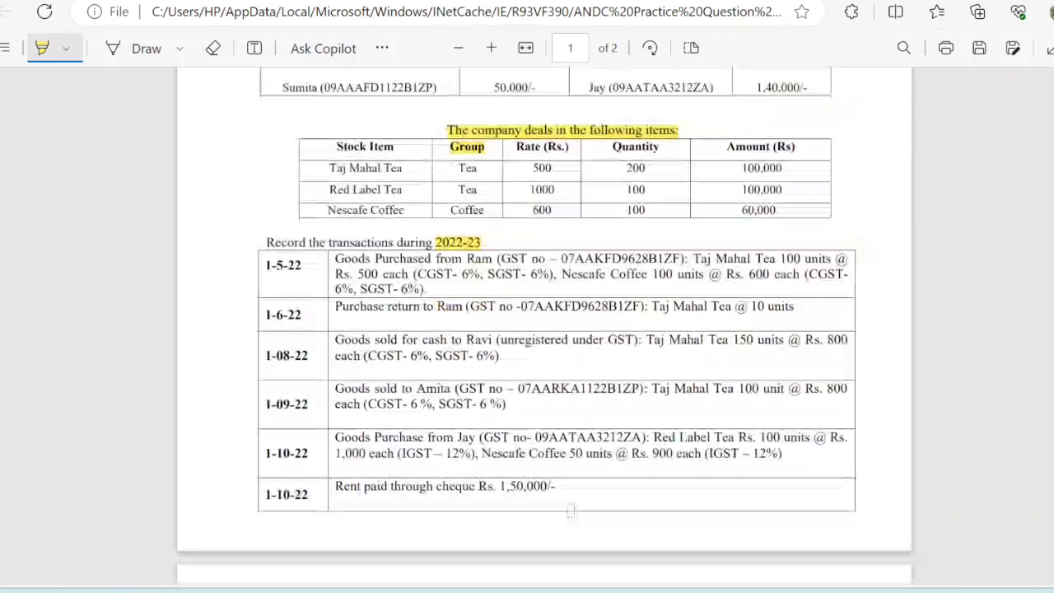
{"action": "scroll", "coordinate": [571, 512], "scroll_direction": "up", "scroll_amount": 5}
Return to Tally.ERP 9 at the Gateway of Tally menu.
{"action": "mouse_move", "coordinate": [705, 590]}
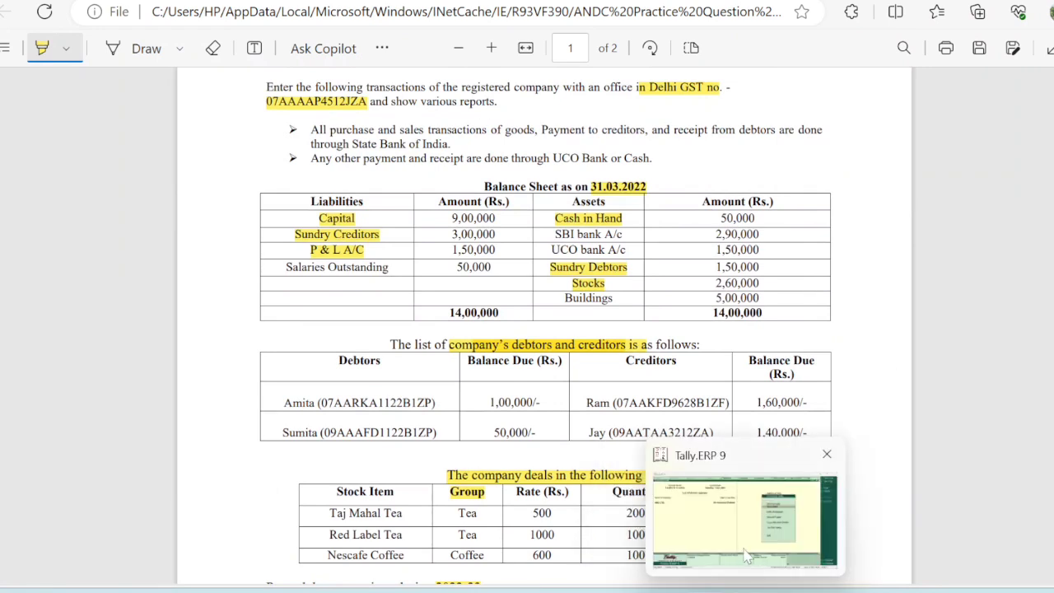
{"action": "left_click", "coordinate": [749, 558]}
{"action": "key", "text": "Escape"}
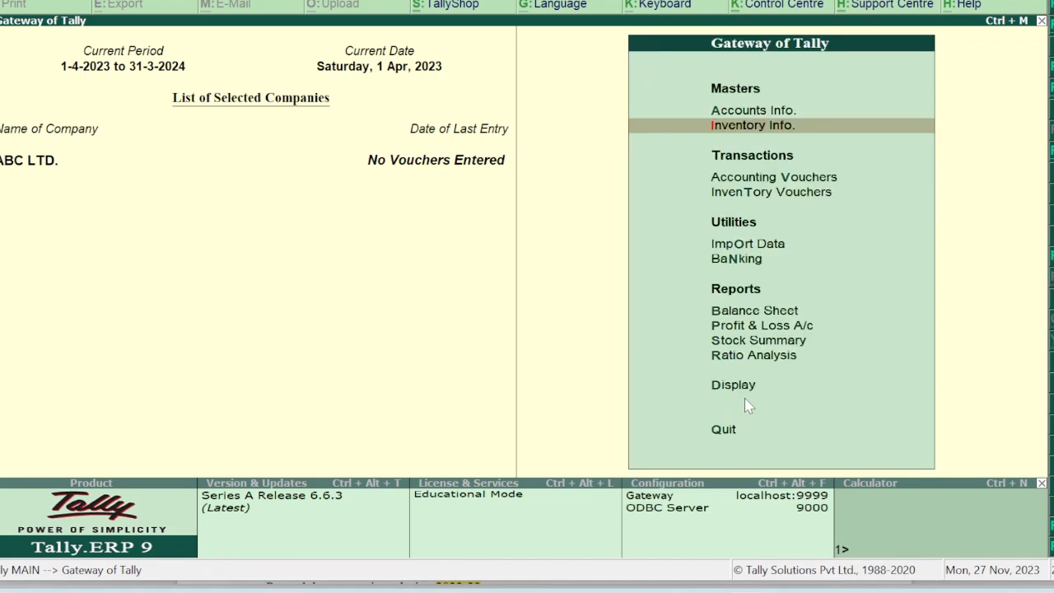
Open ABC LTD.'s Balance Sheet in detailed view, balancing at 14,00,000 on both sides.
{"action": "key", "text": "Down"}
{"action": "key", "text": "Down"}
{"action": "key", "text": "Down"}
{"action": "key", "text": "Down"}
{"action": "key", "text": "Down"}
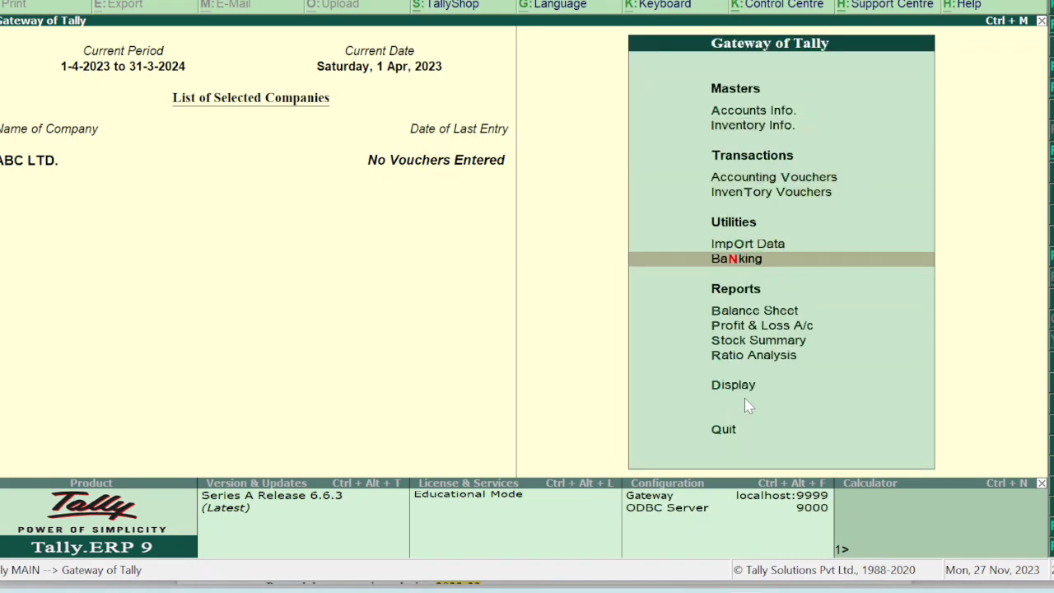
{"action": "key", "text": "Return"}
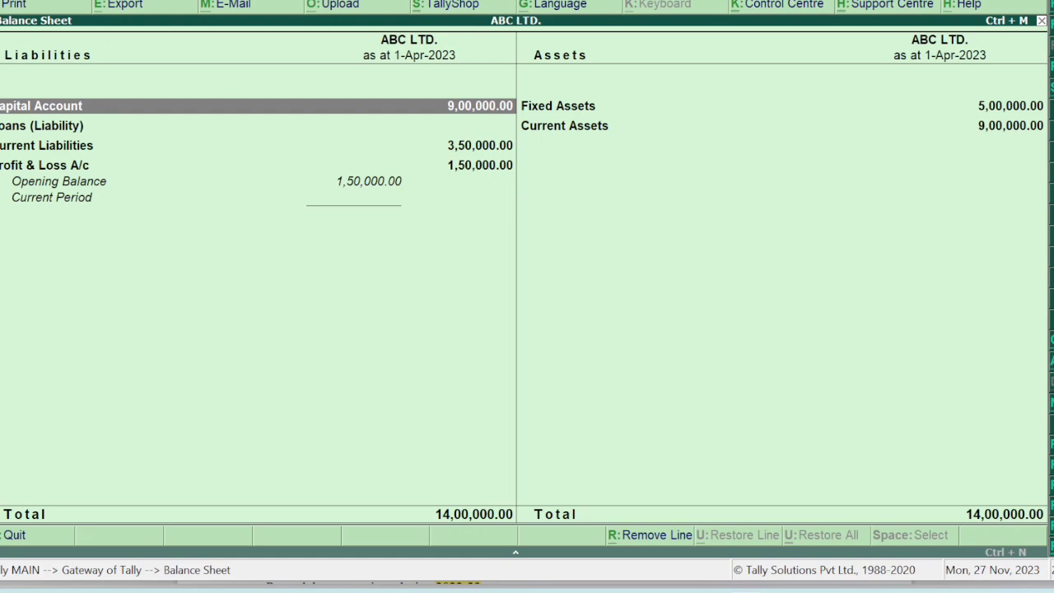
{"action": "key", "text": "alt+F5"}
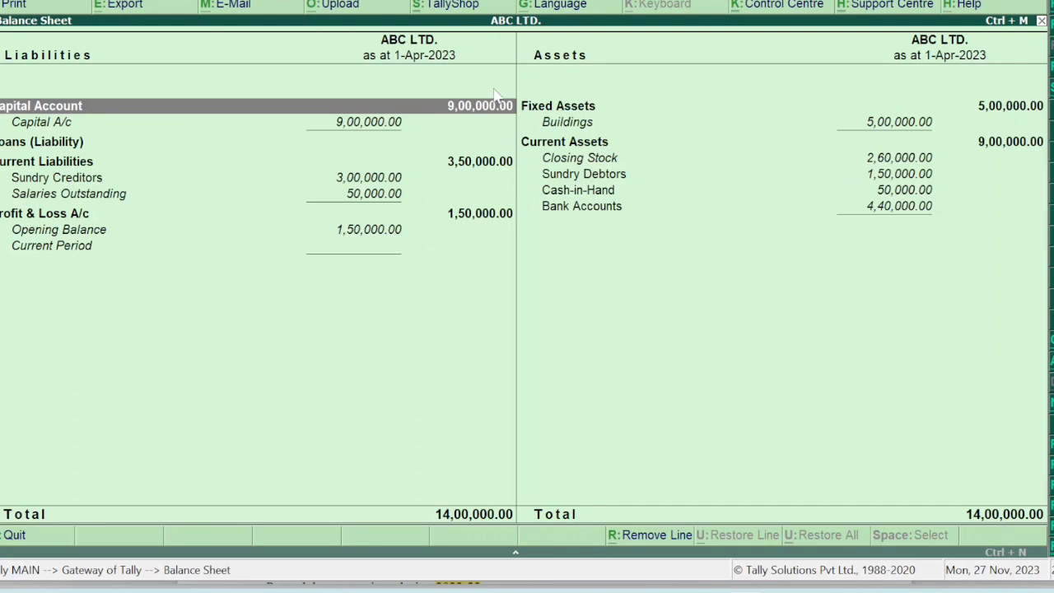
Close ABC LTD.'s Balance Sheet report and go back to the Gateway of Tally.
{"action": "key", "text": "Escape"}
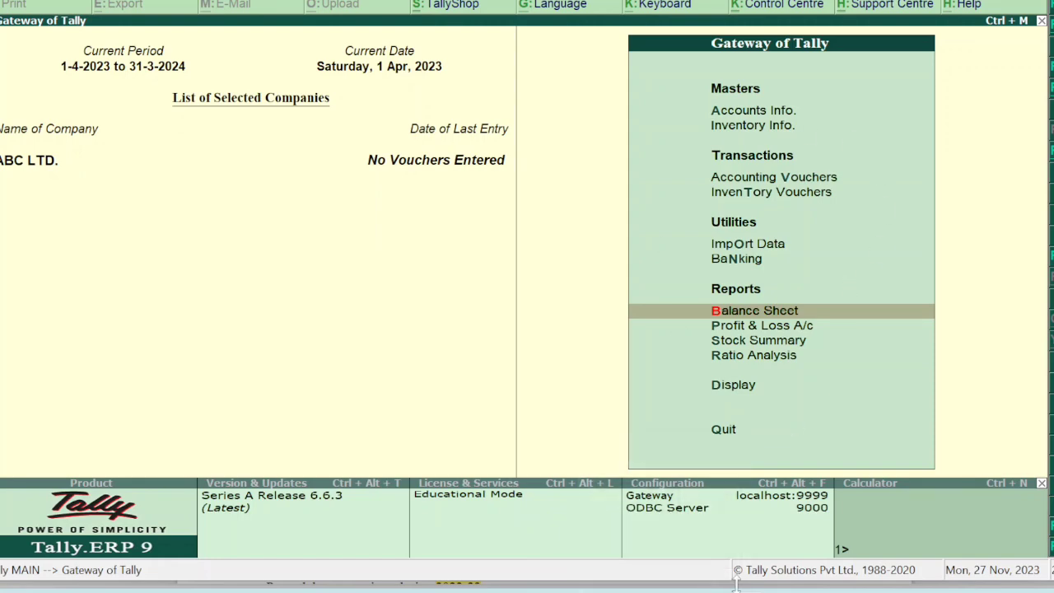
Highlight the first supplier's GST number in the 1-5-22 purchase of the question PDF, then return to Tally.
{"action": "mouse_move", "coordinate": [705, 445]}
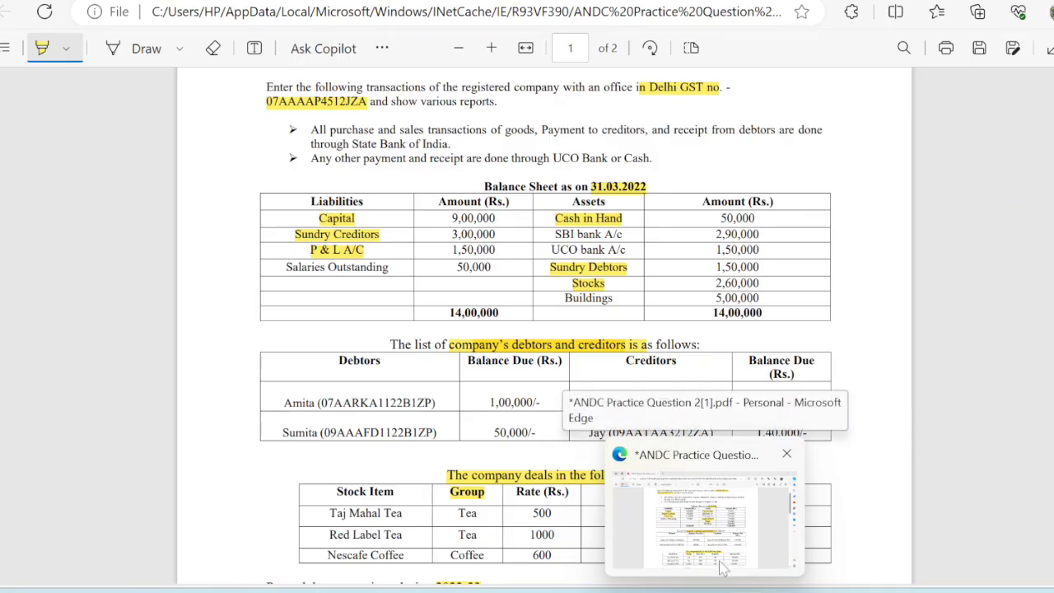
{"action": "left_click", "coordinate": [720, 557]}
{"action": "scroll", "coordinate": [719, 557], "scroll_direction": "down", "scroll_amount": 2}
{"action": "scroll", "coordinate": [719, 556], "scroll_direction": "down", "scroll_amount": 3}
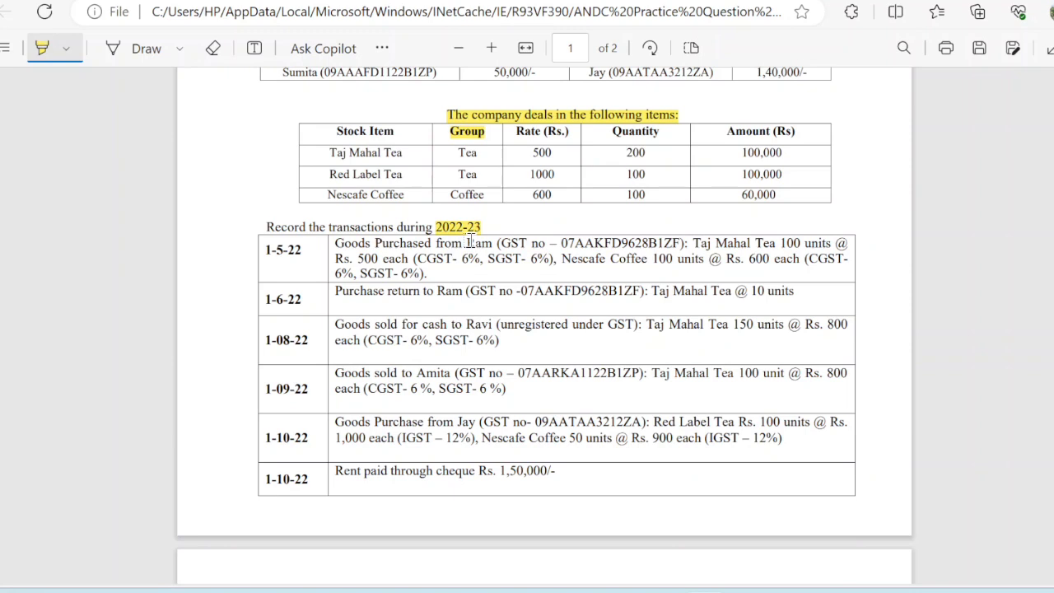
{"action": "left_click_drag", "start_coordinate": [500, 244], "coordinate": [687, 245]}
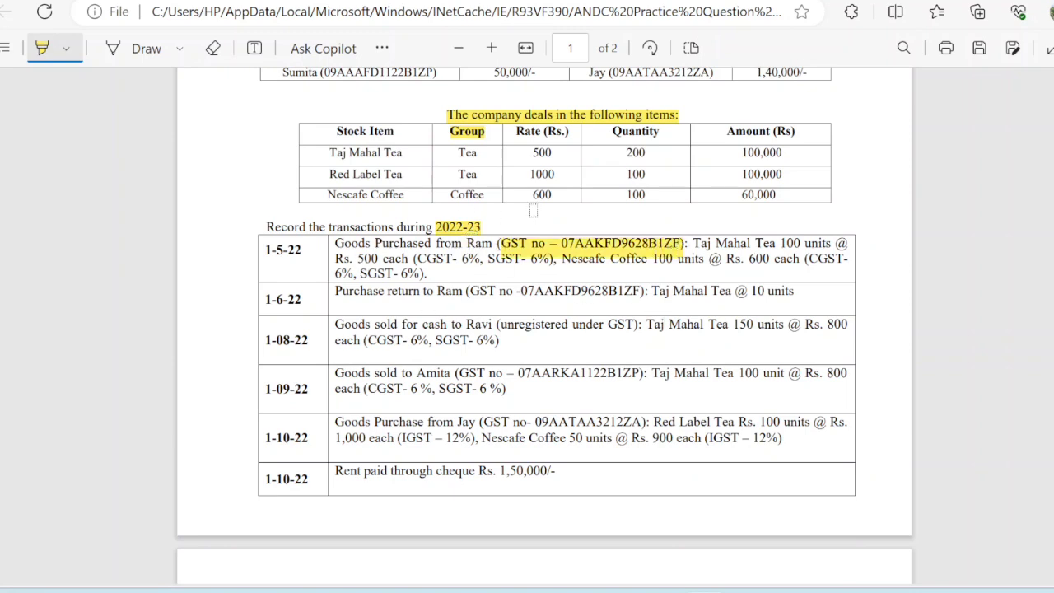
{"action": "mouse_move", "coordinate": [746, 590]}
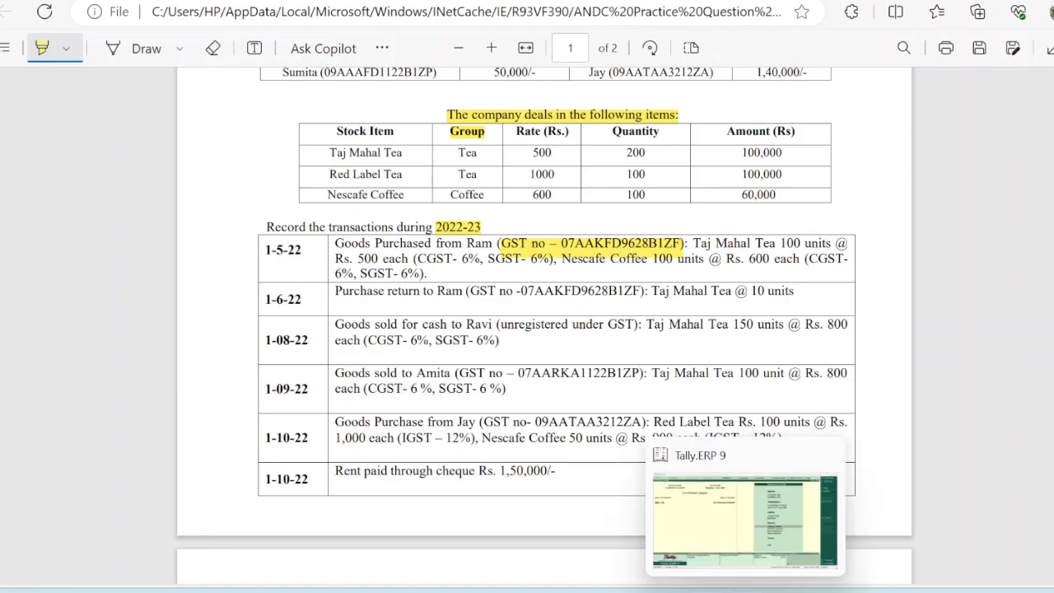
{"action": "left_click", "coordinate": [722, 492]}
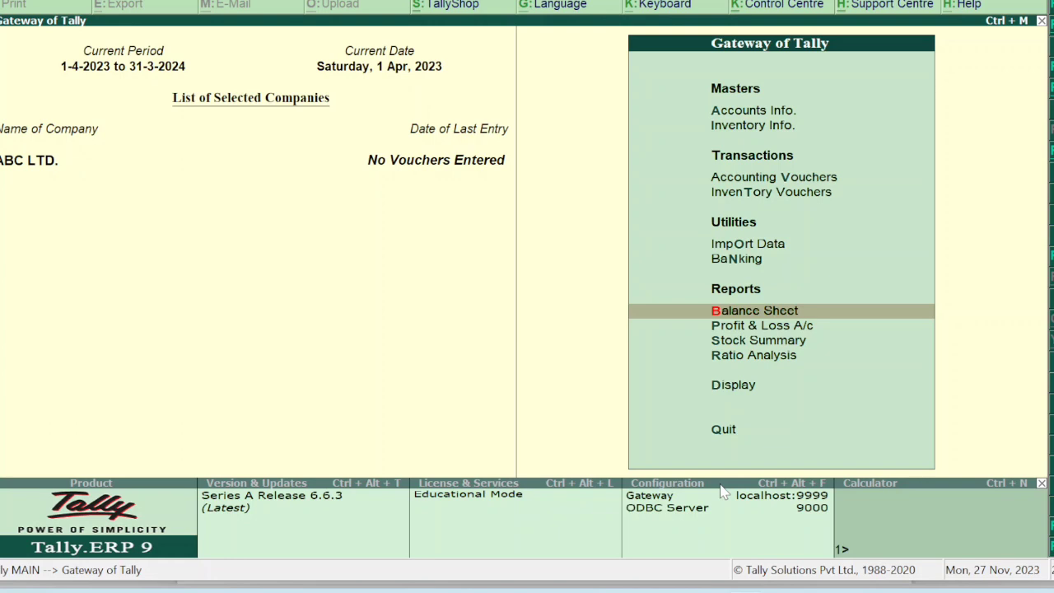
Alter the supplier's ledger to enter its GSTIN in GSTIN/UIN and save the change.
{"action": "key", "text": "a"}
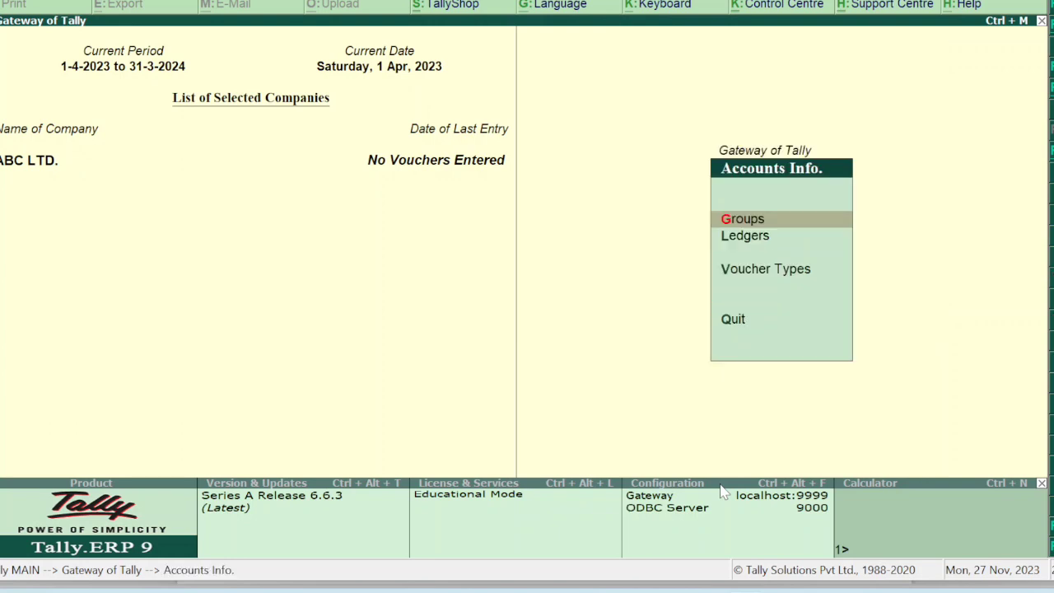
{"action": "key", "text": "l"}
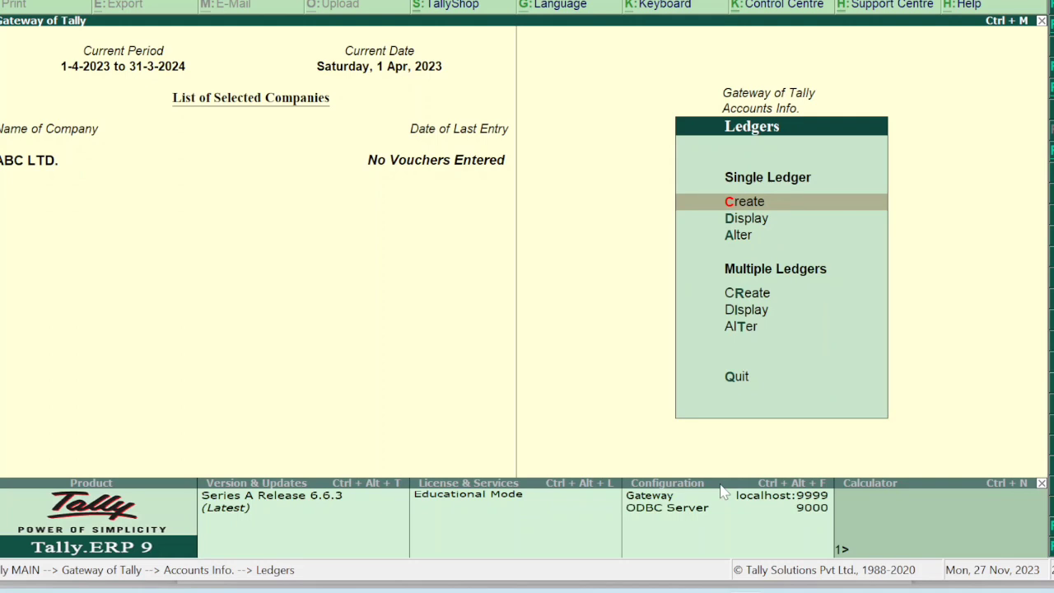
{"action": "key", "text": "a"}
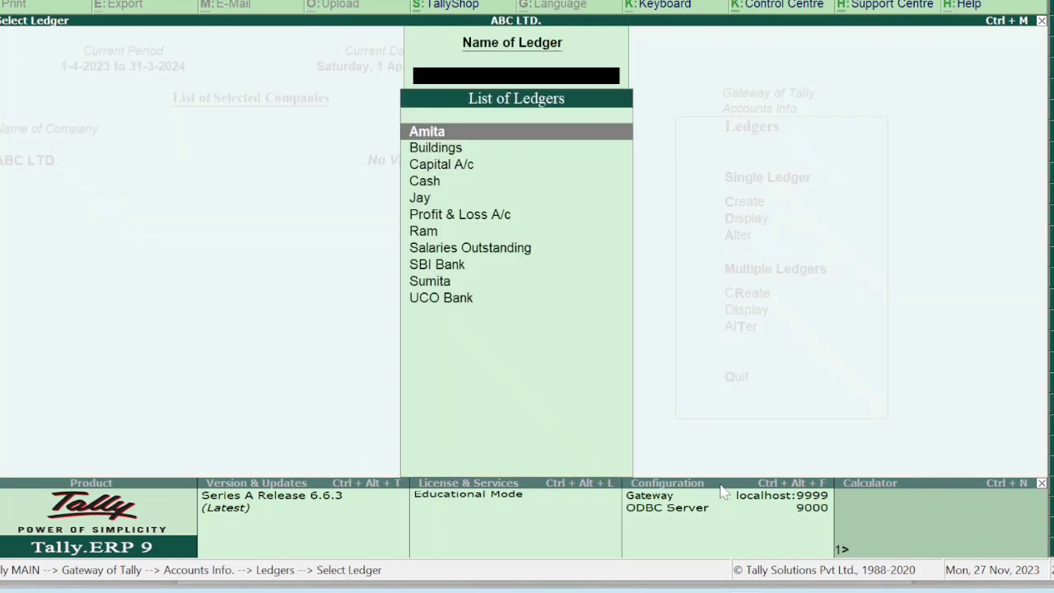
{"action": "key", "text": "Down"}
{"action": "key", "text": "Down"}
{"action": "key", "text": "Down"}
{"action": "key", "text": "Down"}
{"action": "key", "text": "Down"}
{"action": "key", "text": "Down"}
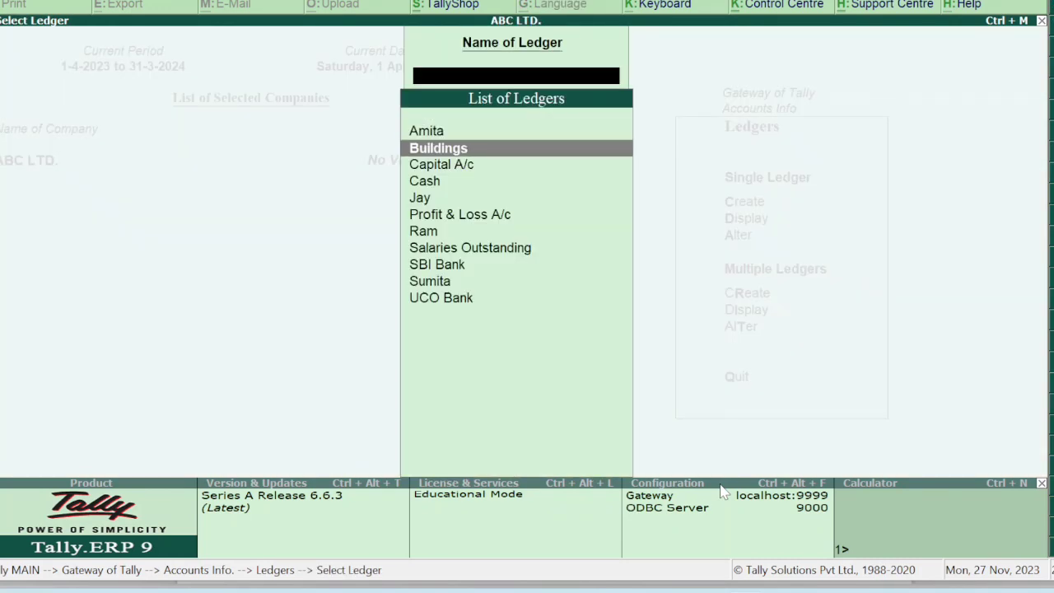
{"action": "key", "text": "Return"}
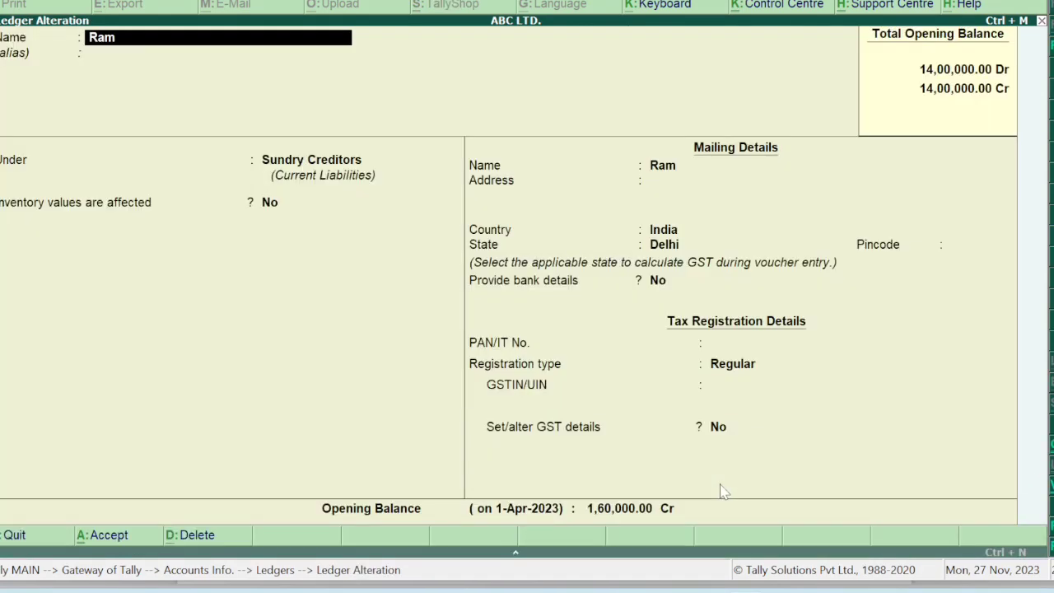
{"action": "key", "text": "Return"}
{"action": "key", "text": "Return"}
{"action": "key", "text": "Return"}
{"action": "key", "text": "Return"}
{"action": "key", "text": "Return"}
{"action": "key", "text": "Return"}
{"action": "key", "text": "Return"}
{"action": "key", "text": "Return"}
{"action": "key", "text": "Return"}
{"action": "key", "text": "Return"}
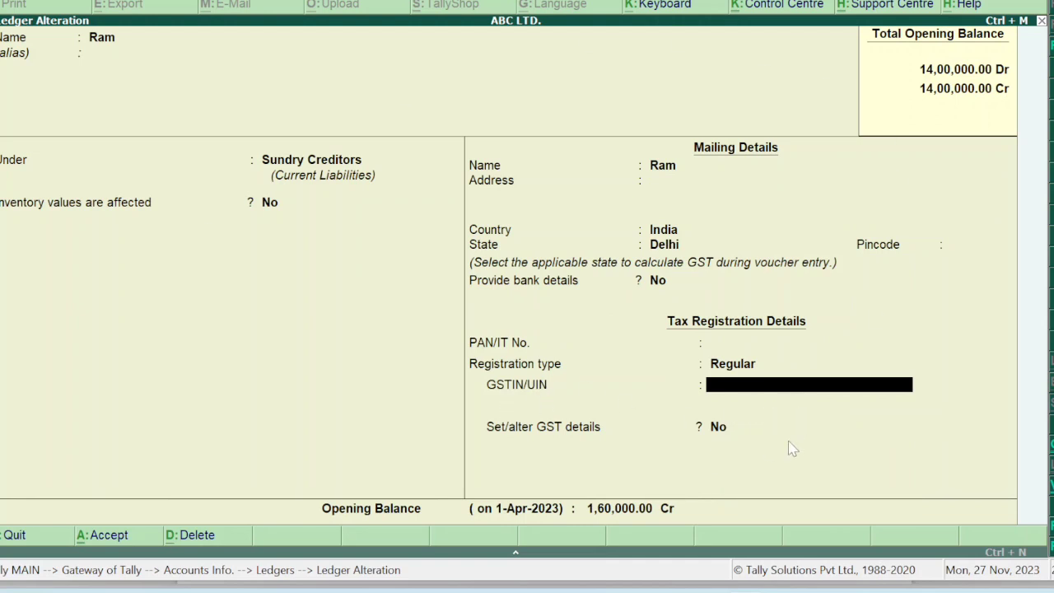
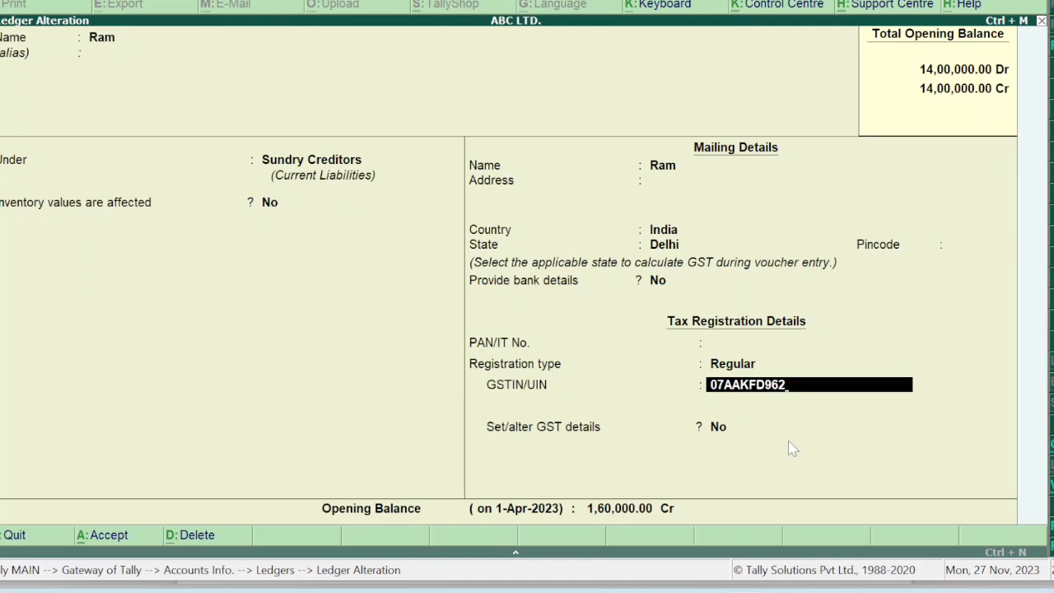
{"action": "key", "text": "Return"}
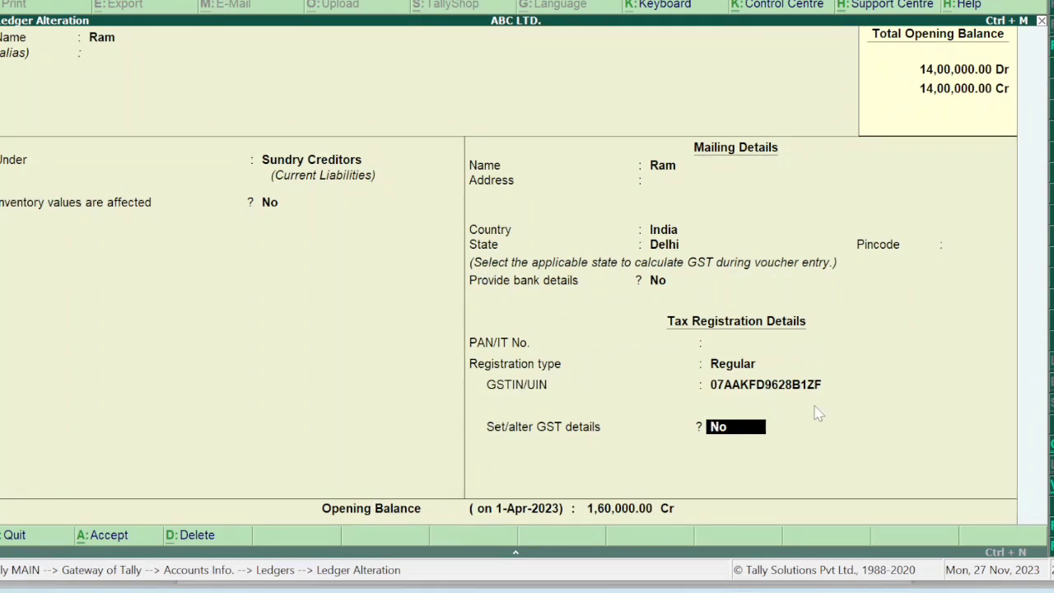
{"action": "key", "text": "Return"}
{"action": "key", "text": "Return"}
{"action": "key", "text": "Return"}
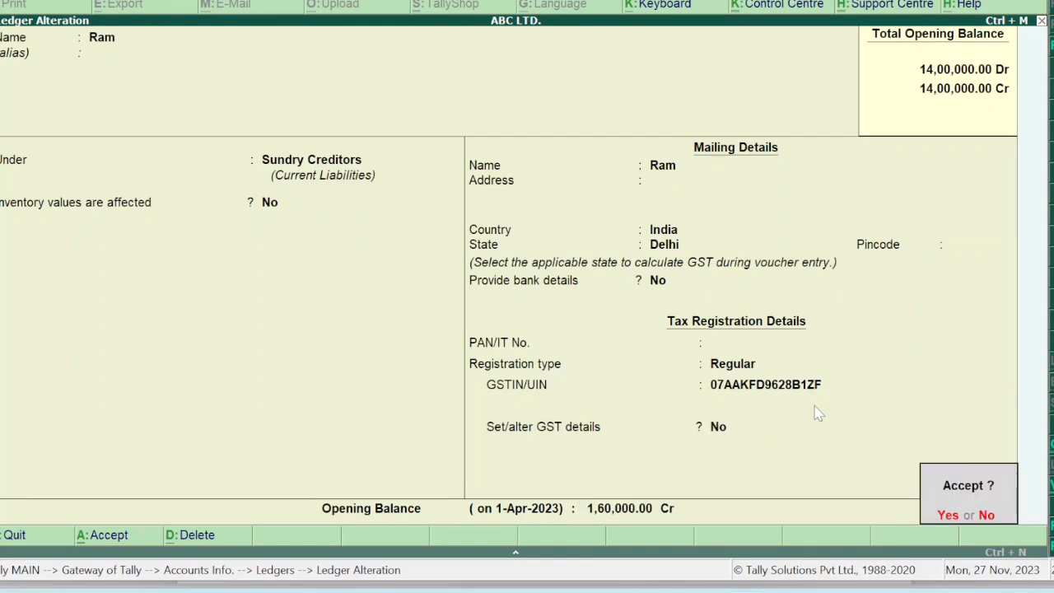
{"action": "key", "text": "Return"}
{"action": "key", "text": "Escape"}
{"action": "key", "text": "Escape"}
{"action": "key", "text": "Escape"}
{"action": "key", "text": "Escape"}
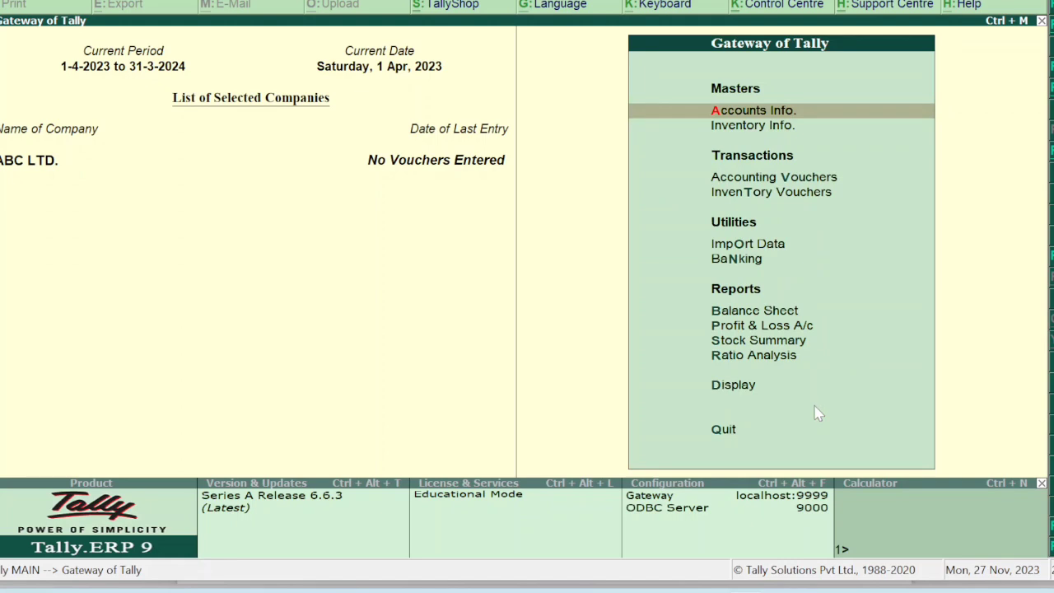
{"action": "key", "text": "Down"}
{"action": "key", "text": "Down"}
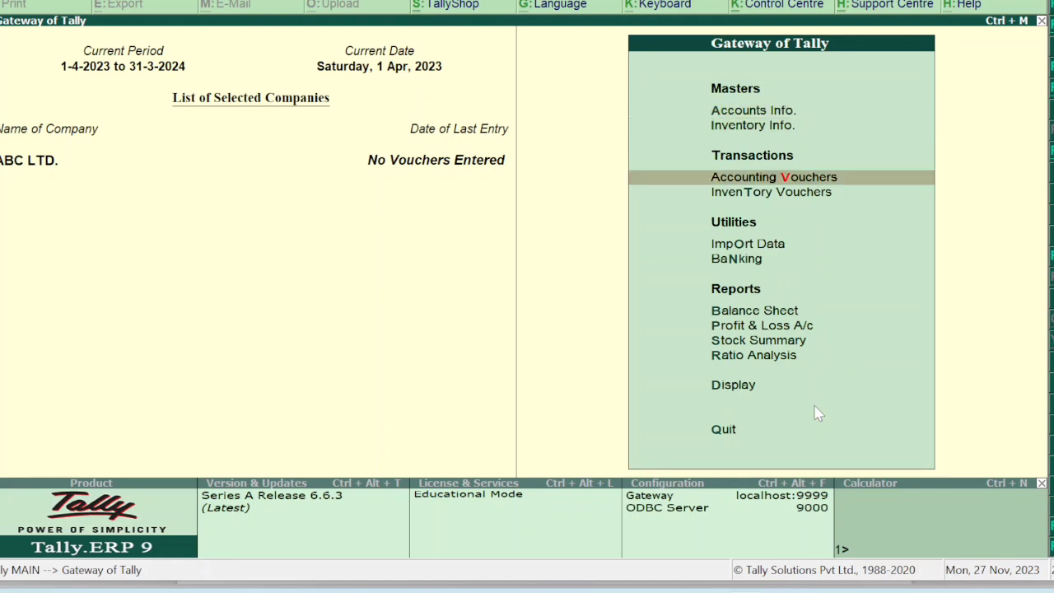
{"action": "key", "text": "Return"}
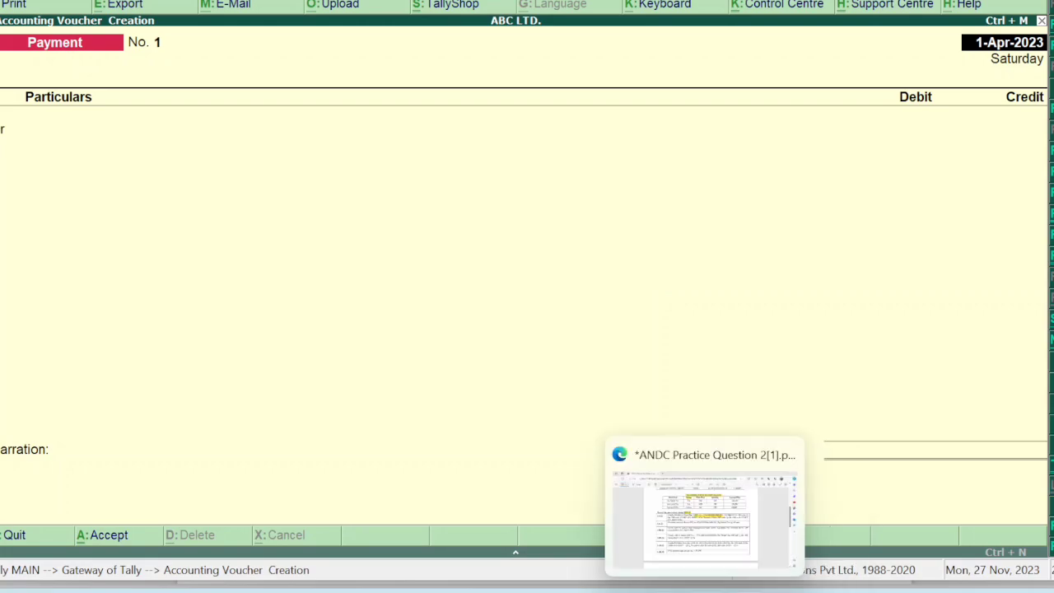
{"action": "left_click", "coordinate": [719, 554]}
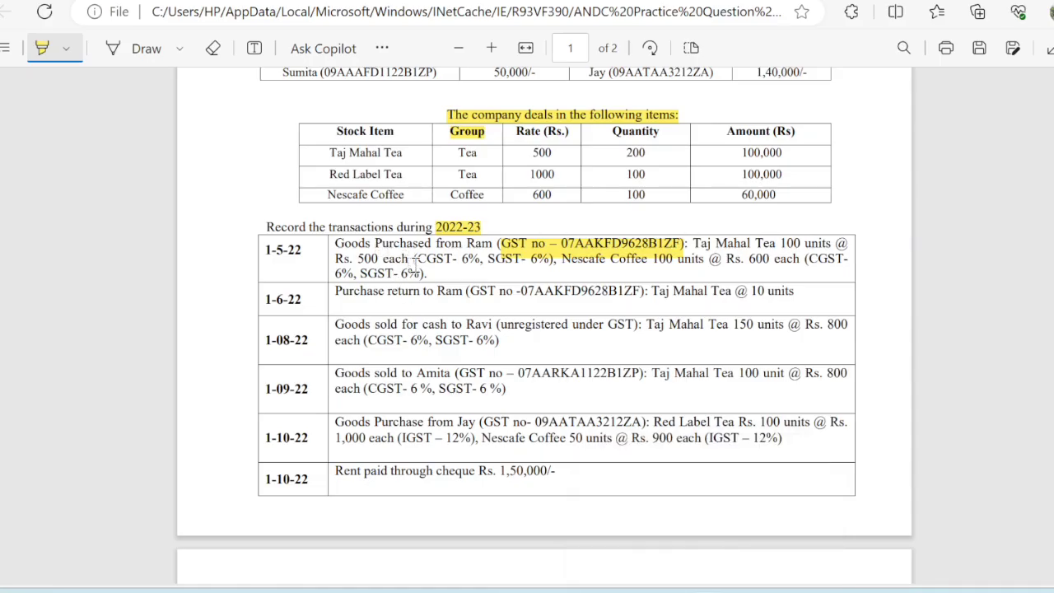
{"action": "mouse_move", "coordinate": [733, 581]}
{"action": "left_click", "coordinate": [744, 496]}
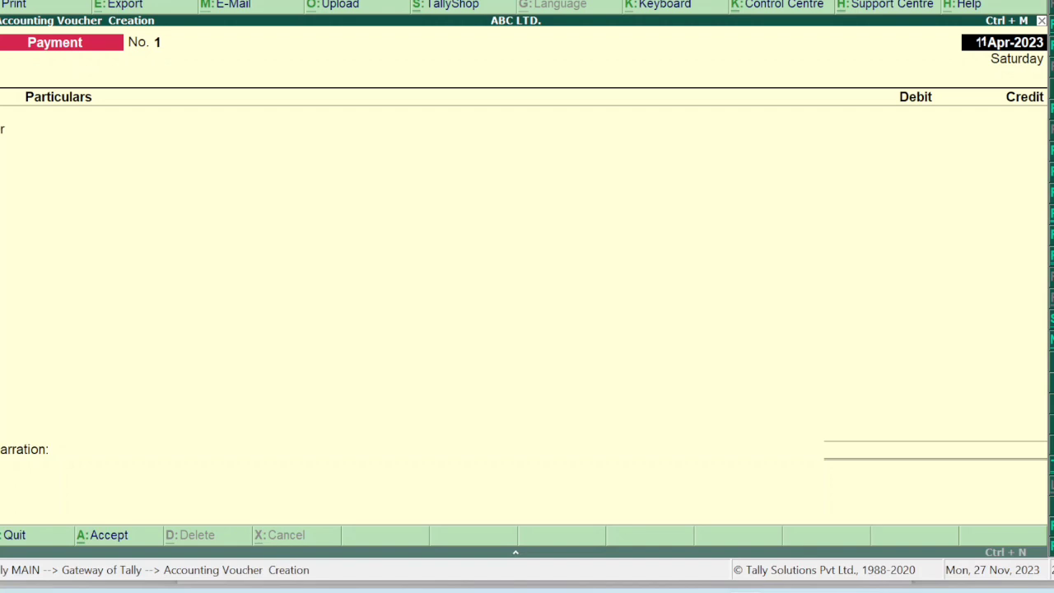
{"action": "key", "text": "F9"}
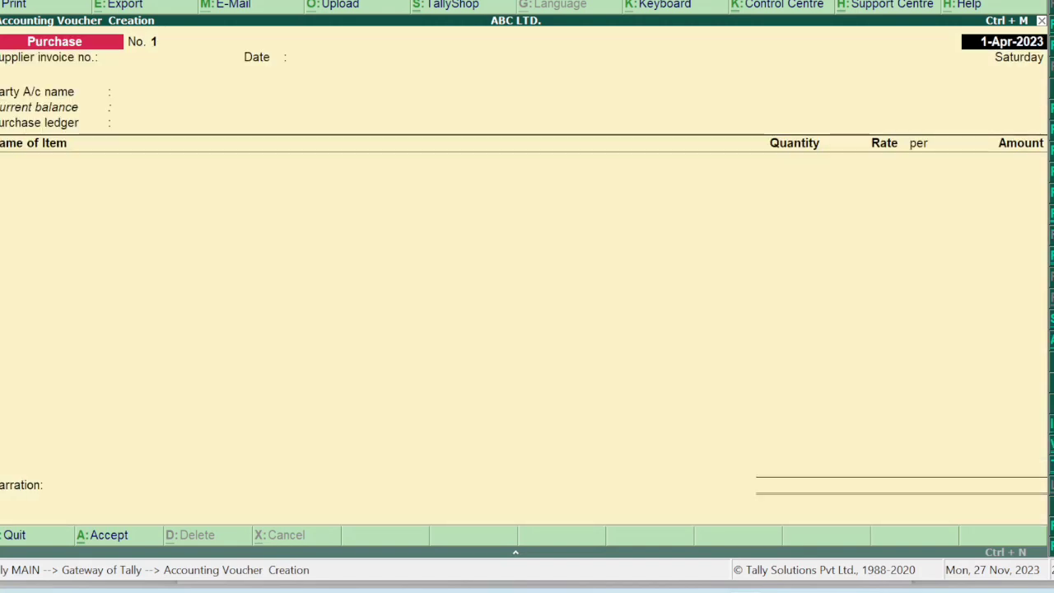
{"action": "key", "text": "Return"}
{"action": "key", "text": "Return"}
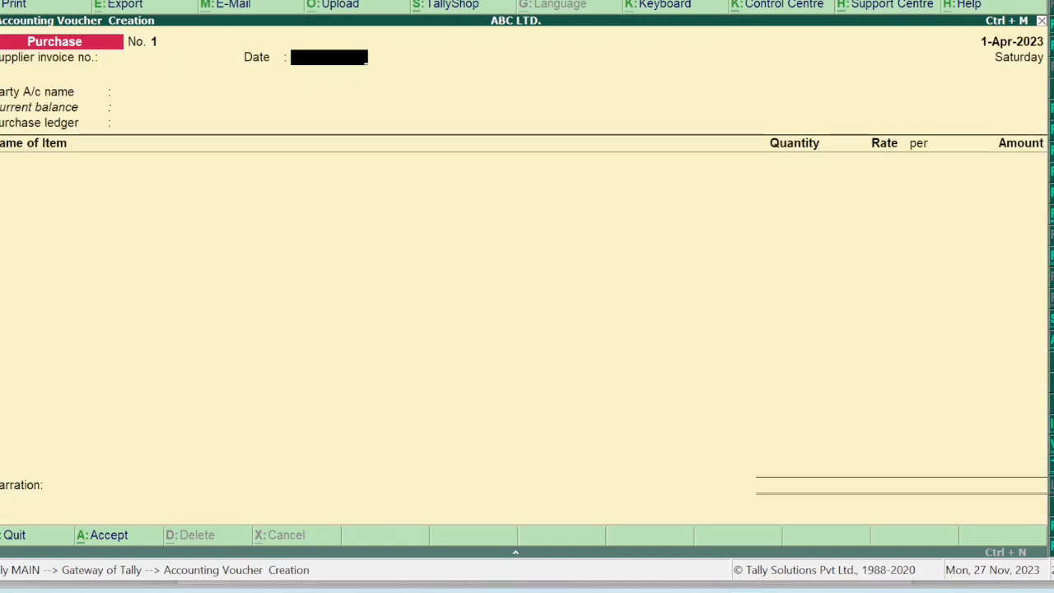
{"action": "type", "text": "1-"}
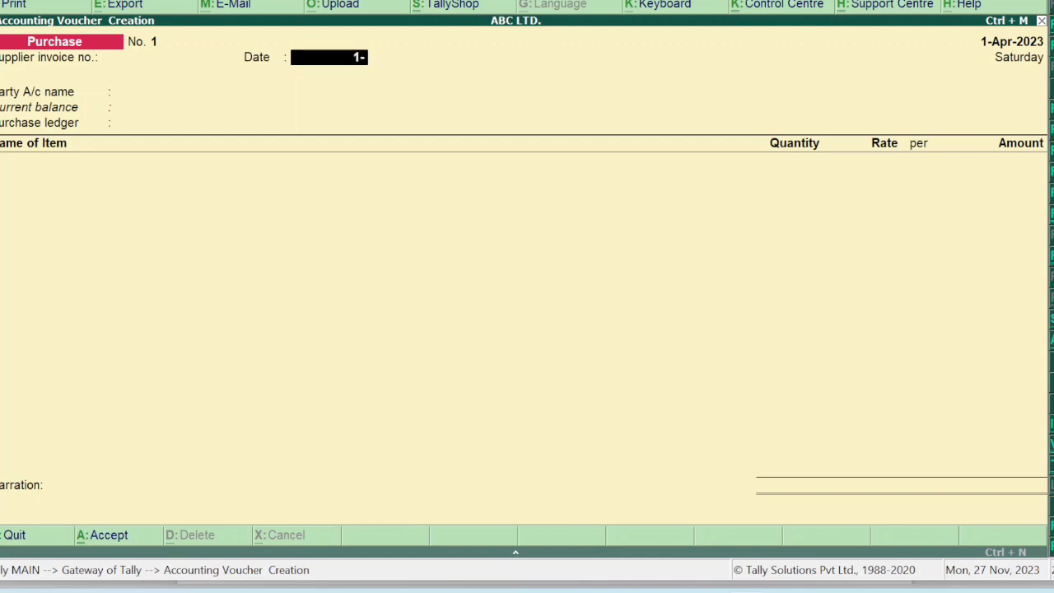
{"action": "type", "text": "5-2022"}
{"action": "key", "text": "Return"}
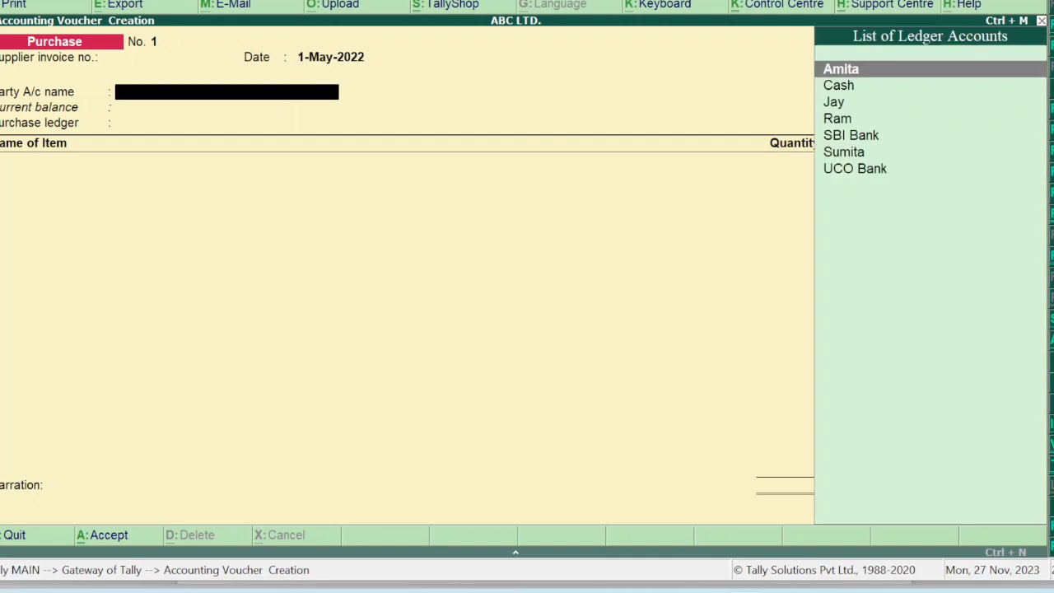
{"action": "key", "text": "Down"}
{"action": "key", "text": "Down"}
{"action": "key", "text": "Down"}
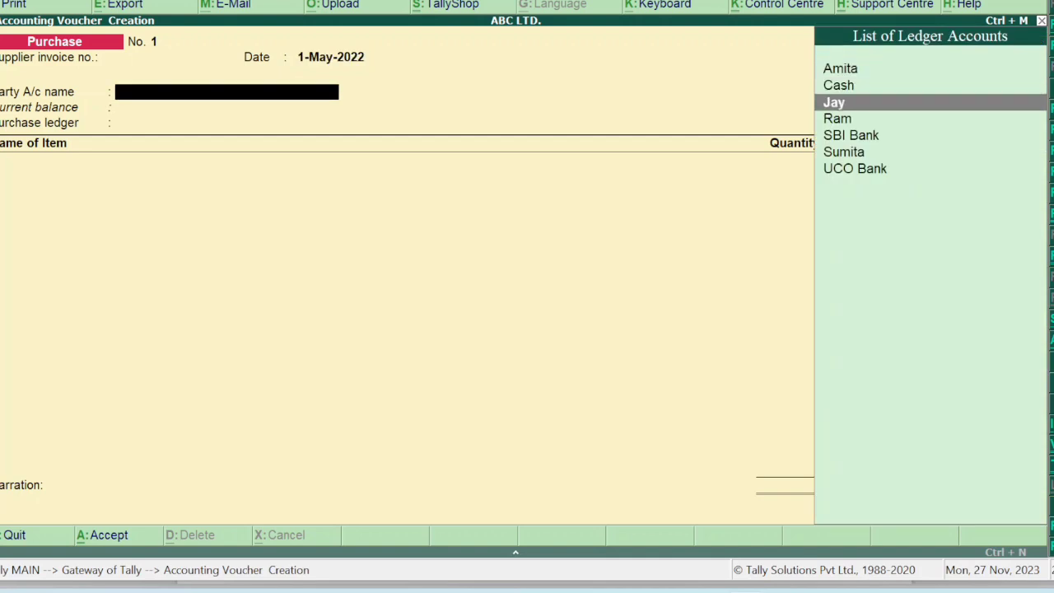
{"action": "key", "text": "Return"}
{"action": "key", "text": "Return"}
{"action": "key", "text": "Return"}
{"action": "key", "text": "Return"}
{"action": "key", "text": "Return"}
{"action": "key", "text": "Return"}
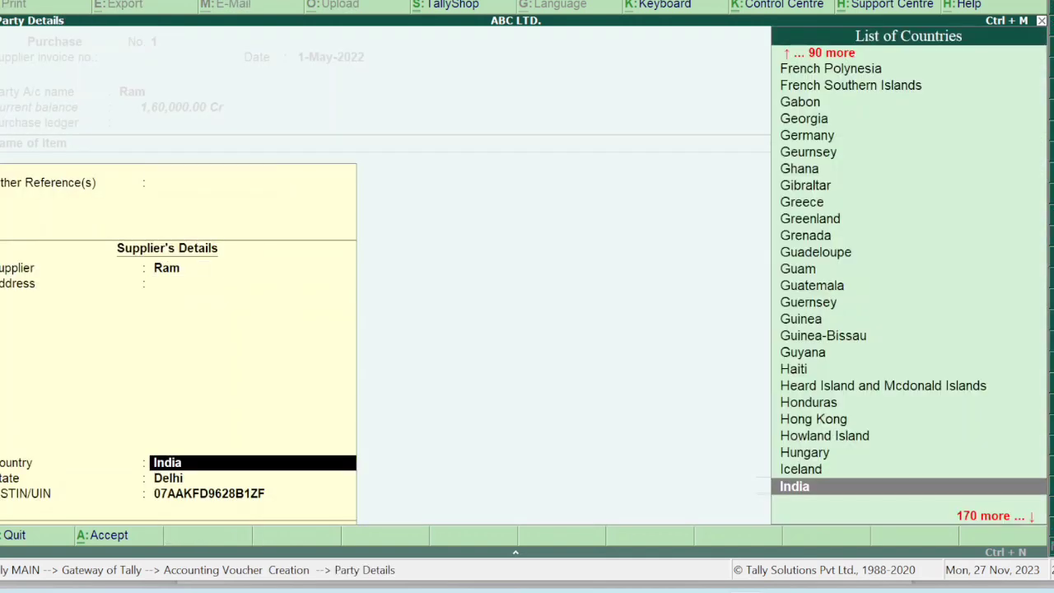
{"action": "key", "text": "Return"}
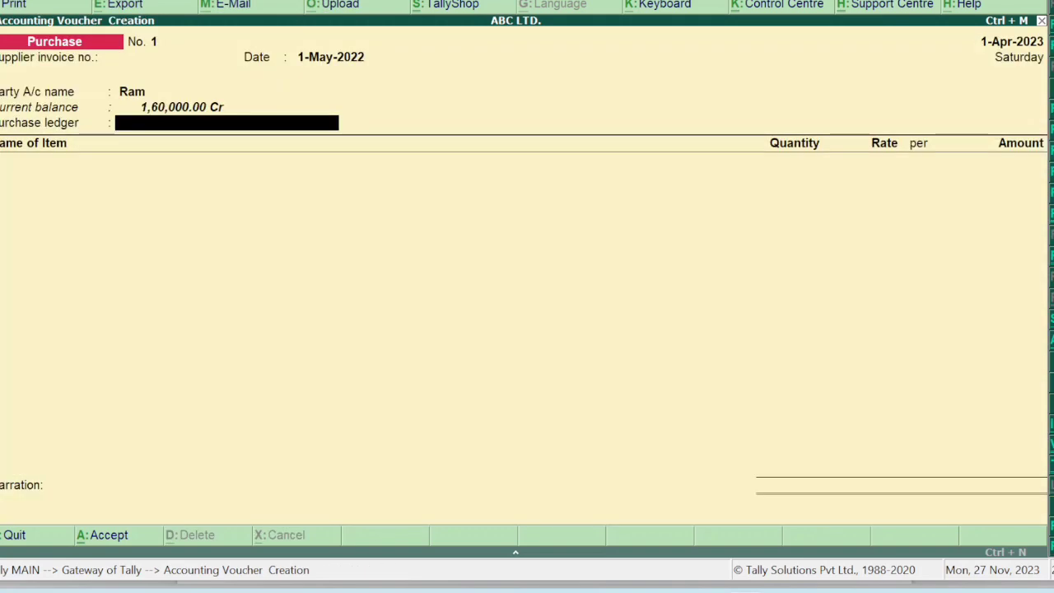
{"action": "key", "text": "Escape"}
{"action": "key", "text": "y"}
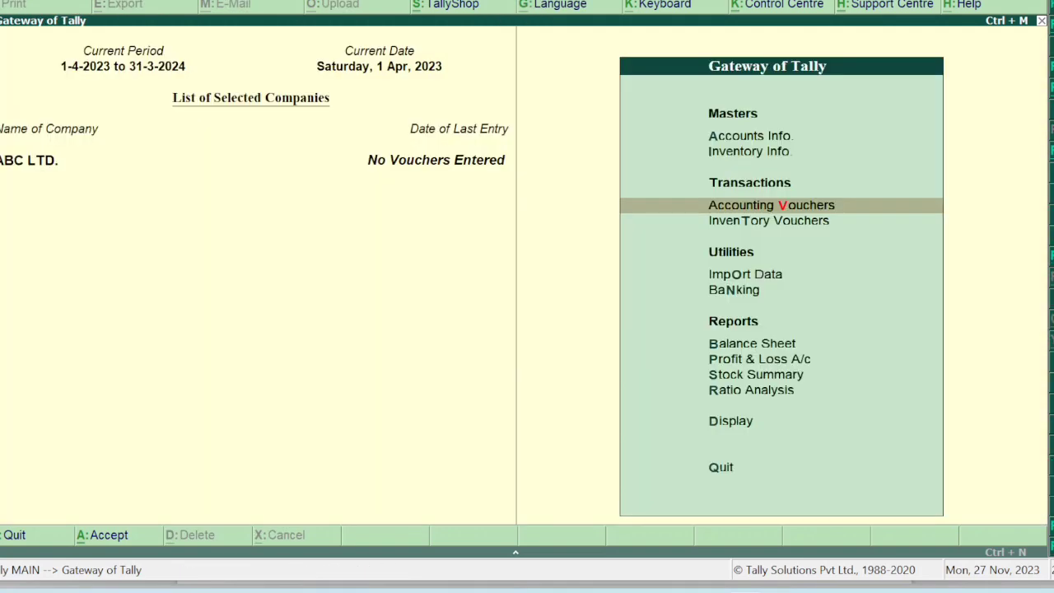
Cancel the exit-Tally prompt and open single ledger creation under Accounts Info.
{"action": "key", "text": "Escape"}
{"action": "key", "text": "n"}
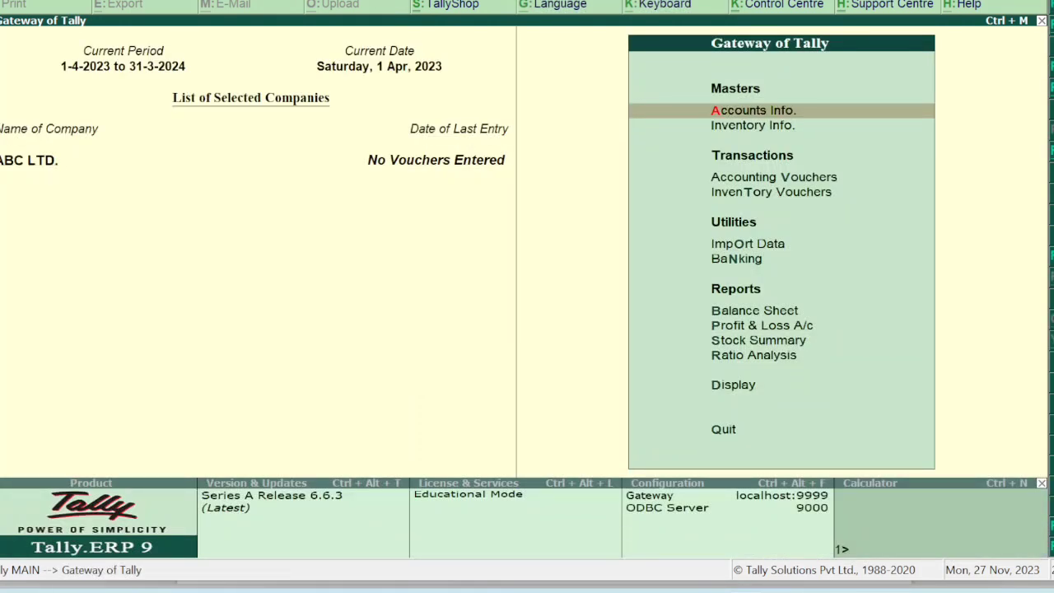
{"action": "key", "text": "Return"}
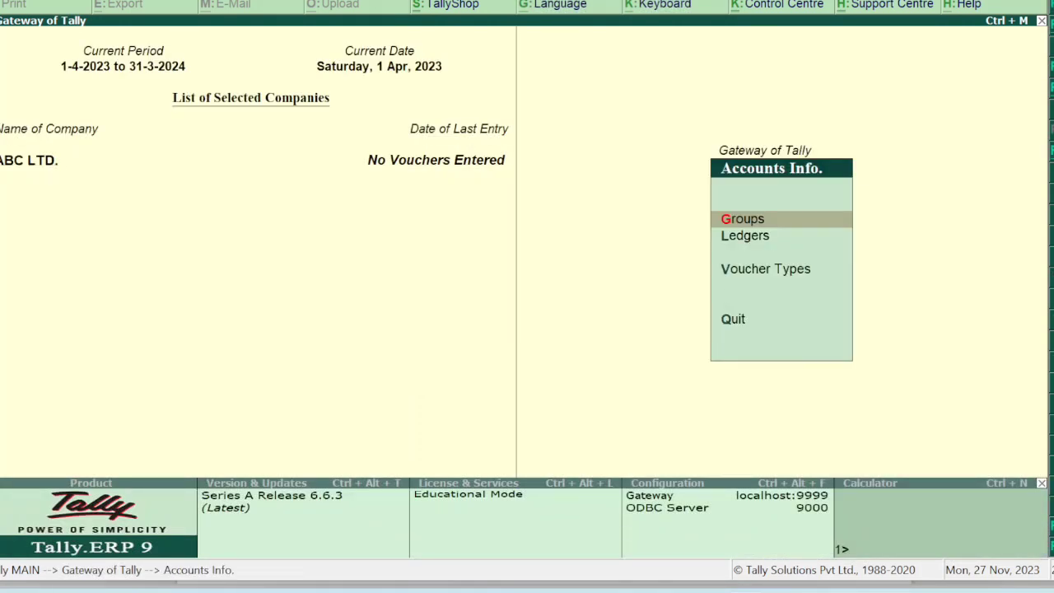
{"action": "key", "text": "Down"}
{"action": "key", "text": "Return"}
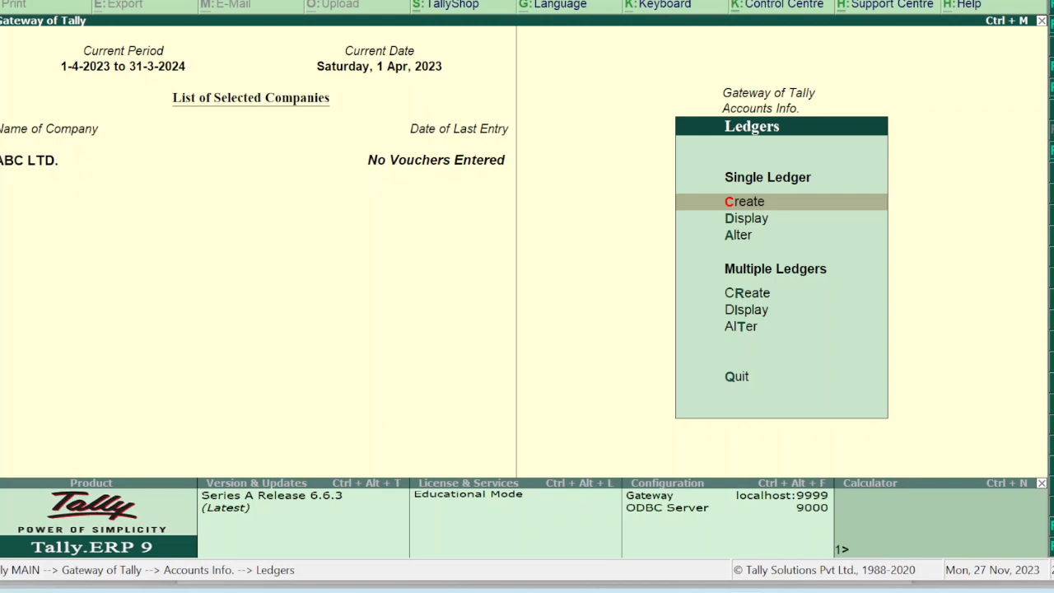
{"action": "key", "text": "Down"}
{"action": "key", "text": "Down"}
{"action": "key", "text": "Down"}
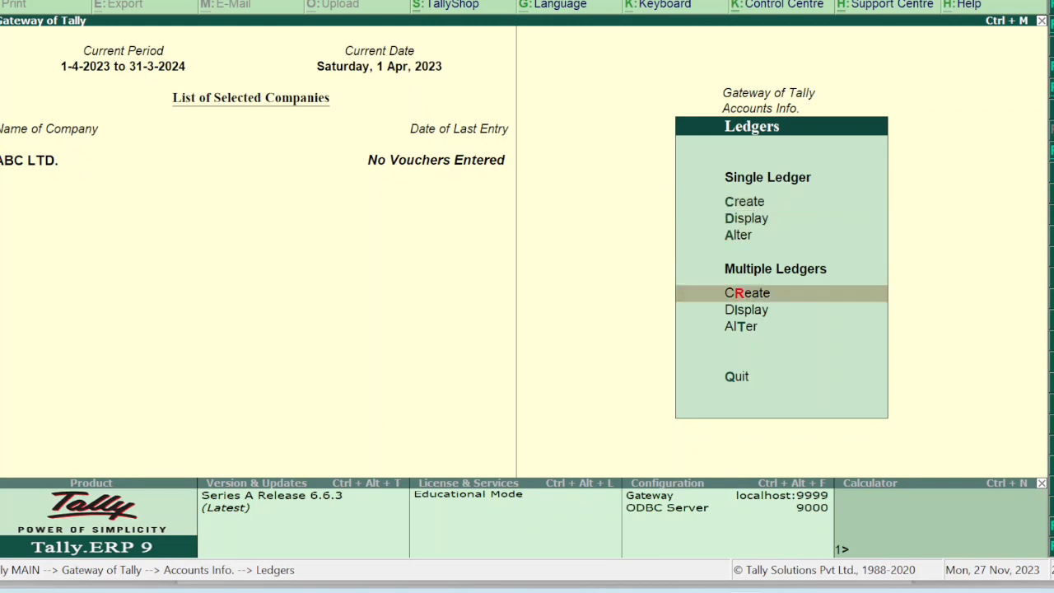
{"action": "key", "text": "Up"}
{"action": "key", "text": "Up"}
{"action": "key", "text": "Up"}
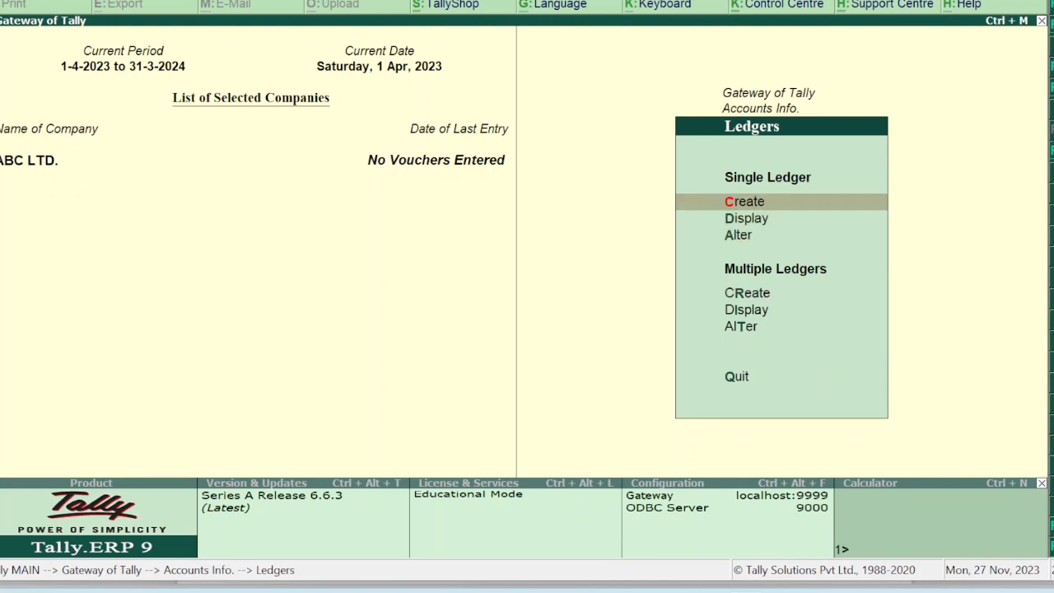
{"action": "key", "text": "Return"}
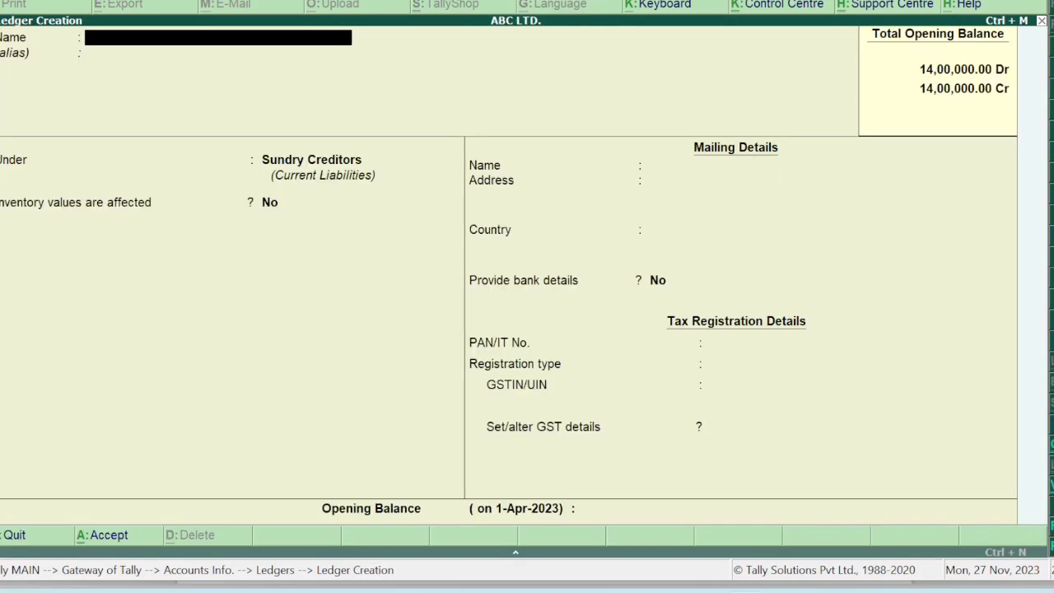
Create an IGST ledger under Duties & Taxes, GST type Integrated Tax at 12%.
{"action": "type", "text": "IGST"}
{"action": "key", "text": "Return"}
{"action": "key", "text": "Return"}
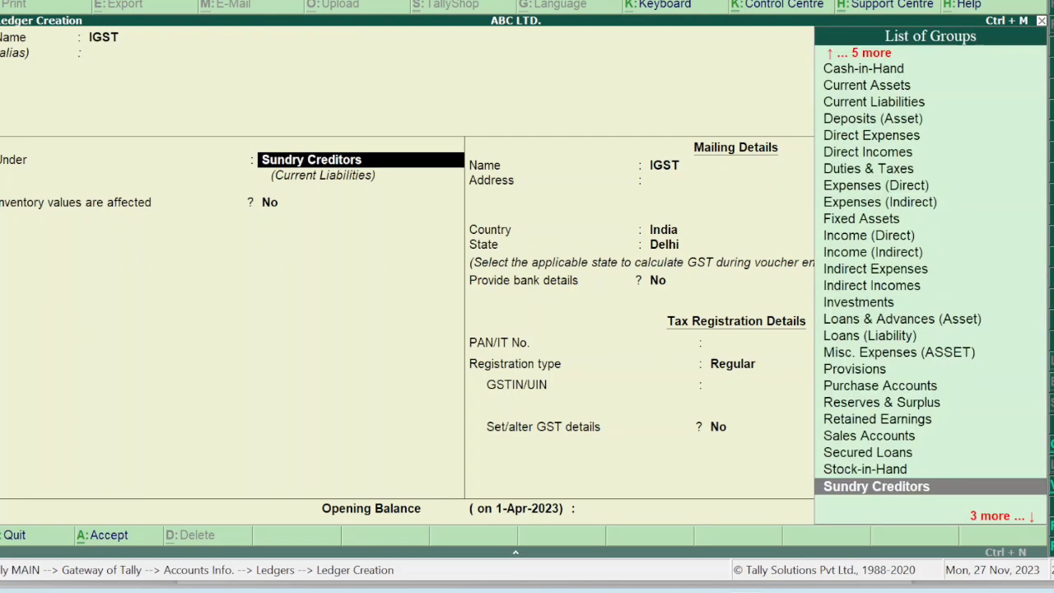
{"action": "type", "text": "DUT"}
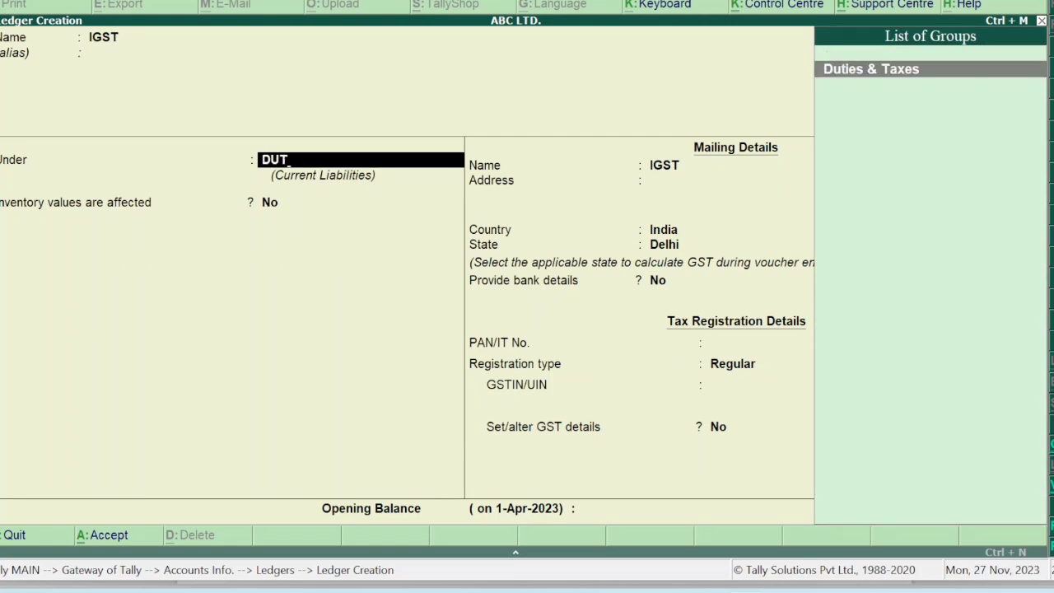
{"action": "key", "text": "Return"}
{"action": "key", "text": "Up"}
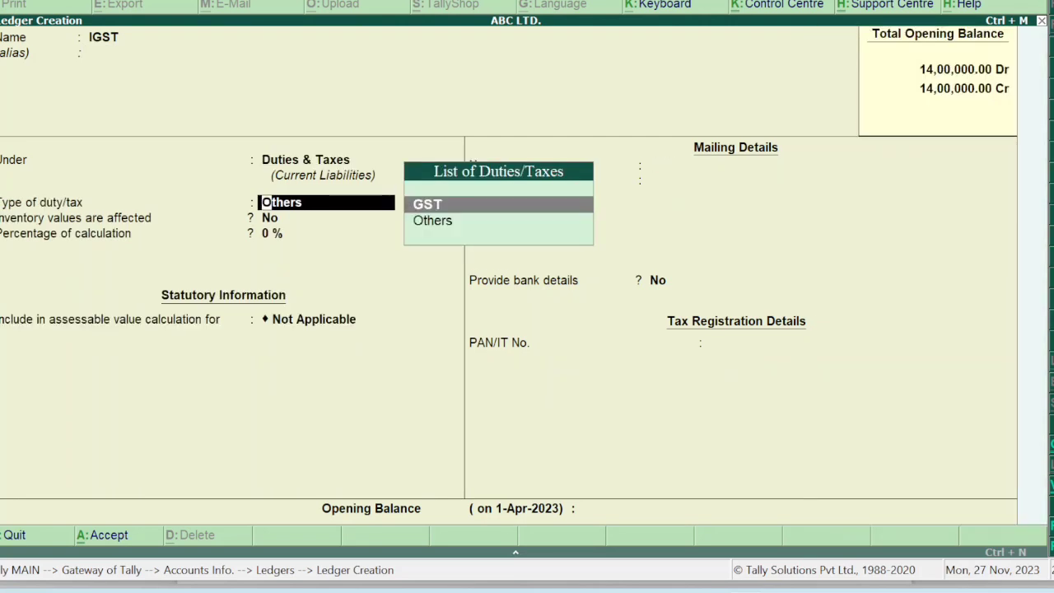
{"action": "key", "text": "Return"}
{"action": "key", "text": "Down"}
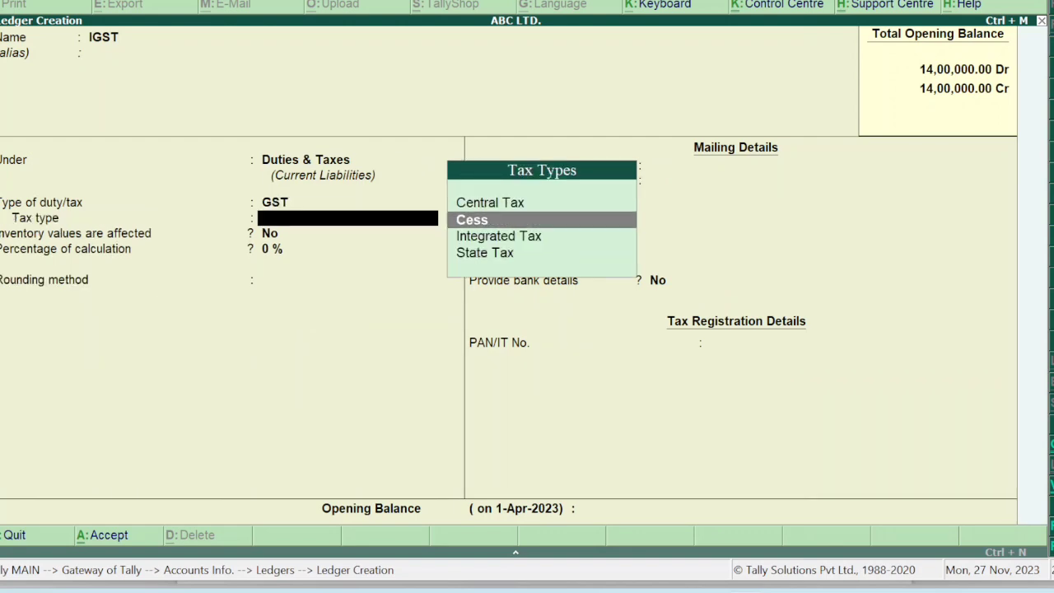
{"action": "key", "text": "Down"}
{"action": "key", "text": "Return"}
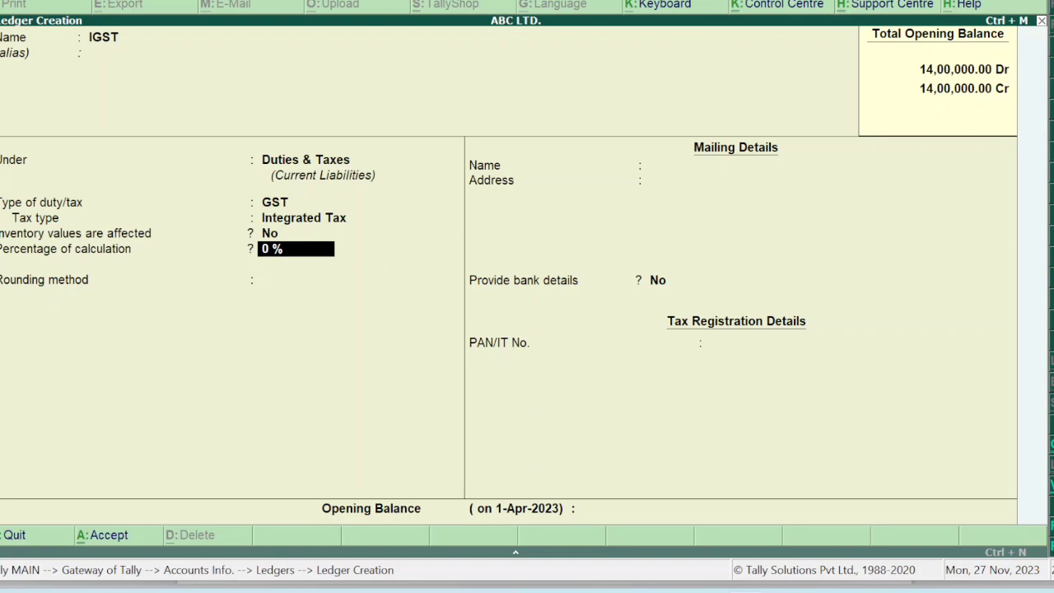
{"action": "type", "text": "12"}
{"action": "key", "text": "Return"}
{"action": "key", "text": "Return"}
{"action": "key", "text": "Return"}
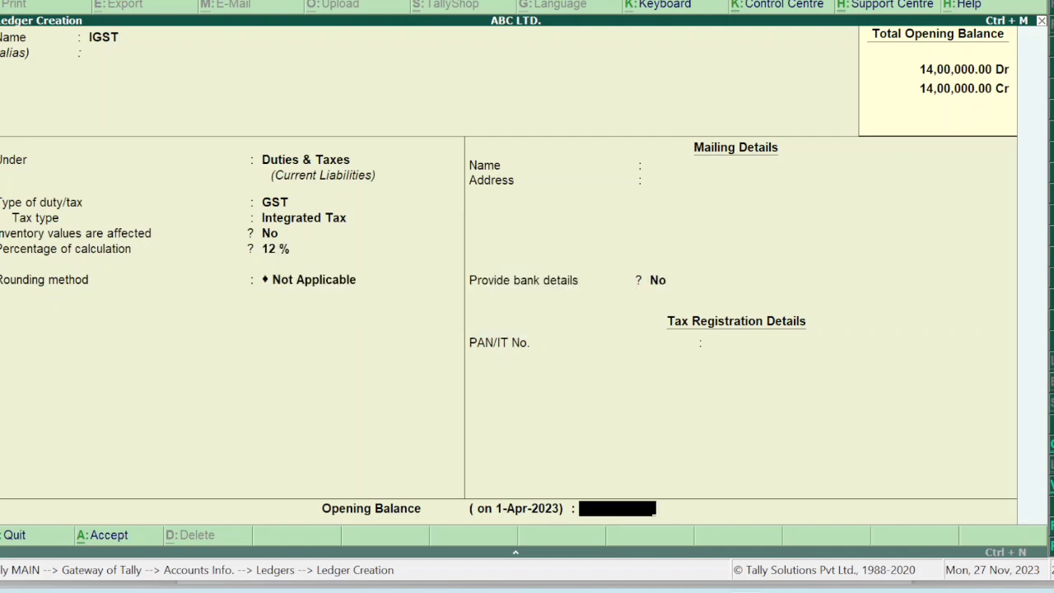
Create a CGST ledger under Duties & Taxes as a GST duty.
{"action": "key", "text": "Return"}
{"action": "key", "text": "Return"}
{"action": "type", "text": "CGST"}
{"action": "key", "text": "Return"}
{"action": "key", "text": "Return"}
{"action": "key", "text": "Return"}
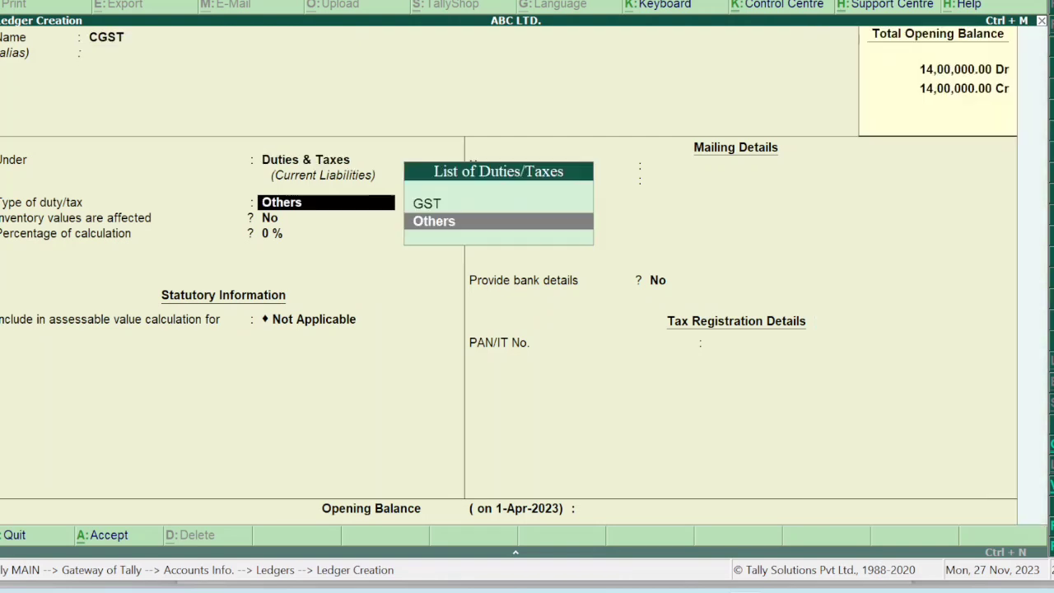
{"action": "key", "text": "Up"}
{"action": "key", "text": "Return"}
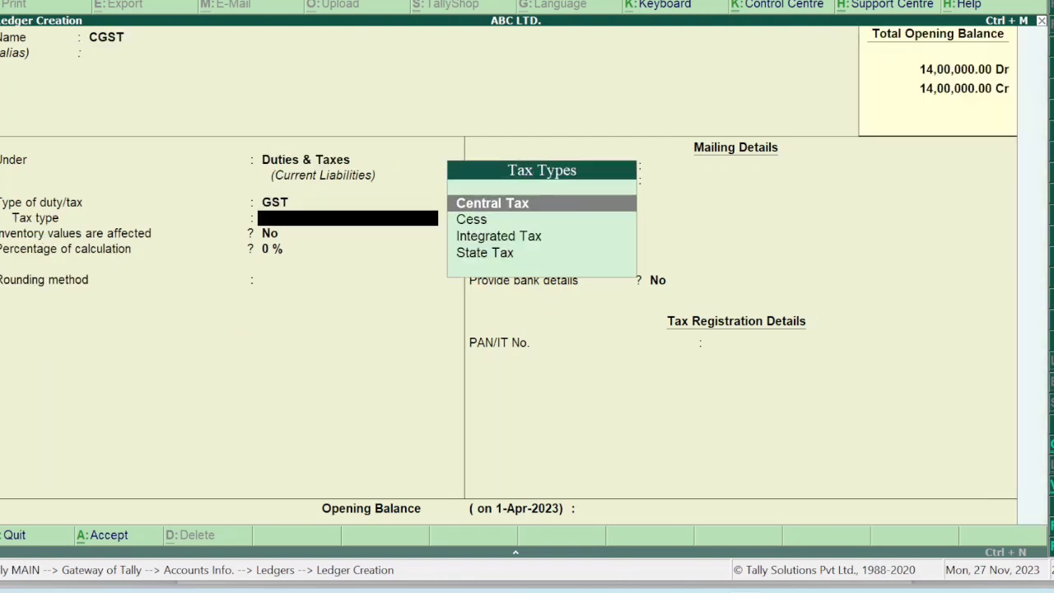
{"action": "key", "text": "Return"}
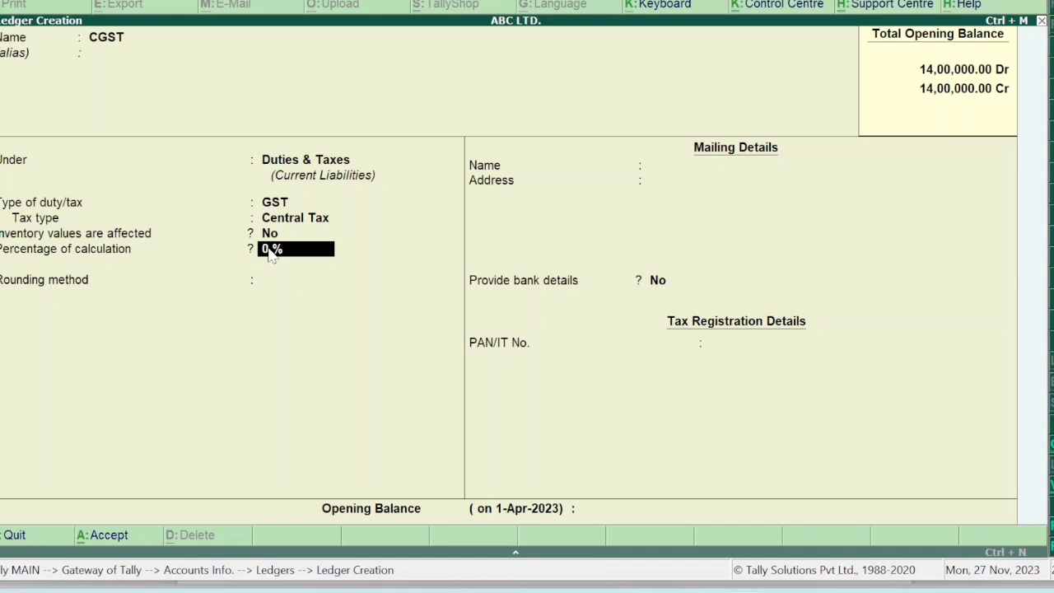
{"action": "key", "text": "Return"}
{"action": "key", "text": "Return"}
{"action": "key", "text": "Return"}
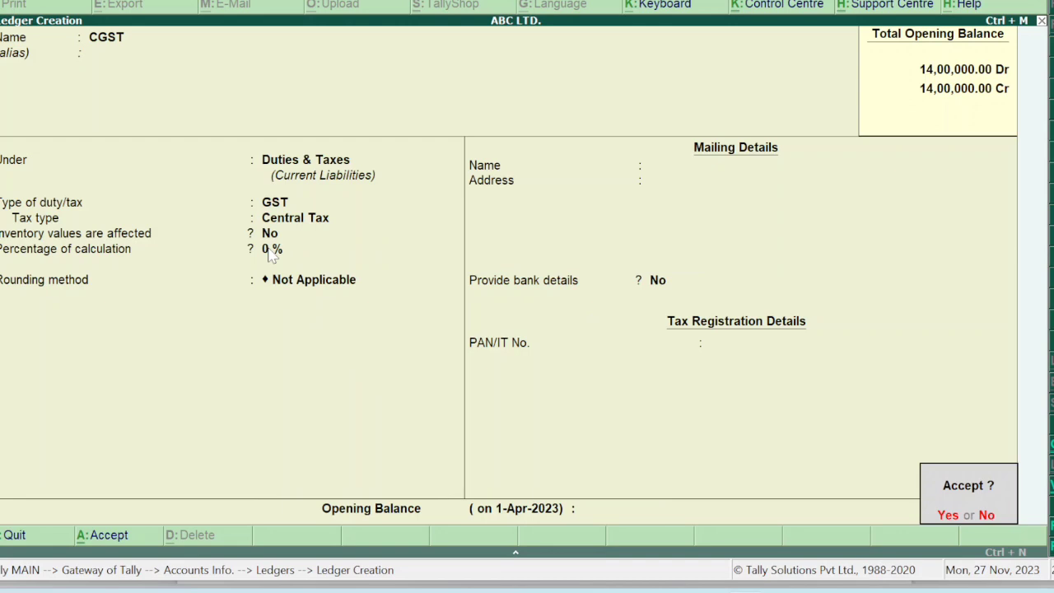
Create an SGST ledger under Duties & Taxes with GST tax type State Tax.
{"action": "key", "text": "Return"}
{"action": "type", "text": "SGST"}
{"action": "key", "text": "Return"}
{"action": "key", "text": "Return"}
{"action": "key", "text": "Return"}
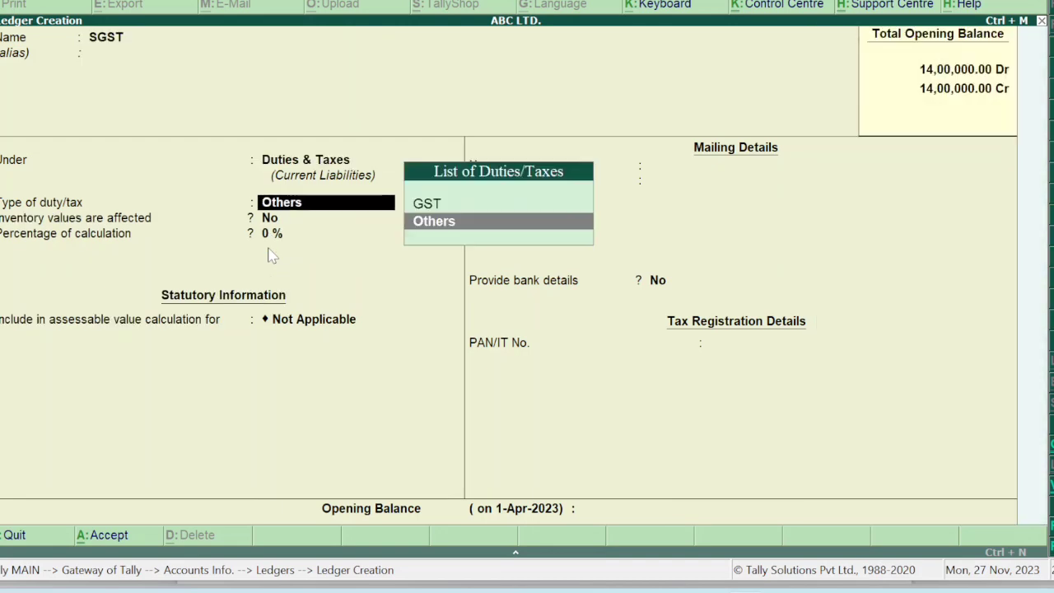
{"action": "key", "text": "Up"}
{"action": "key", "text": "Return"}
{"action": "key", "text": "Down"}
{"action": "key", "text": "Down"}
{"action": "key", "text": "Down"}
{"action": "key", "text": "Return"}
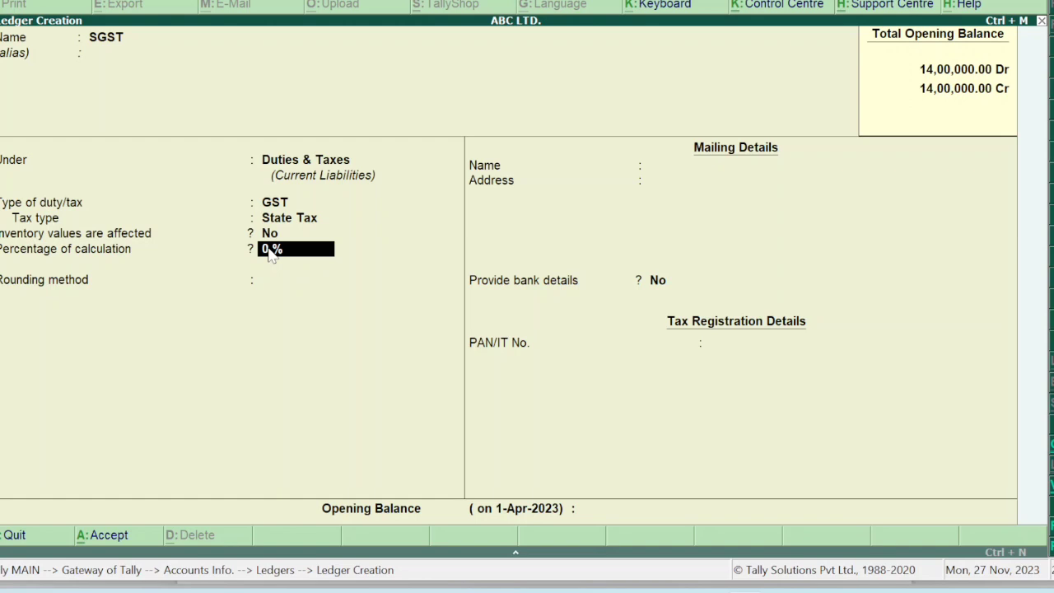
{"action": "key", "text": "Return"}
{"action": "key", "text": "Return"}
{"action": "key", "text": "Return"}
{"action": "key", "text": "Return"}
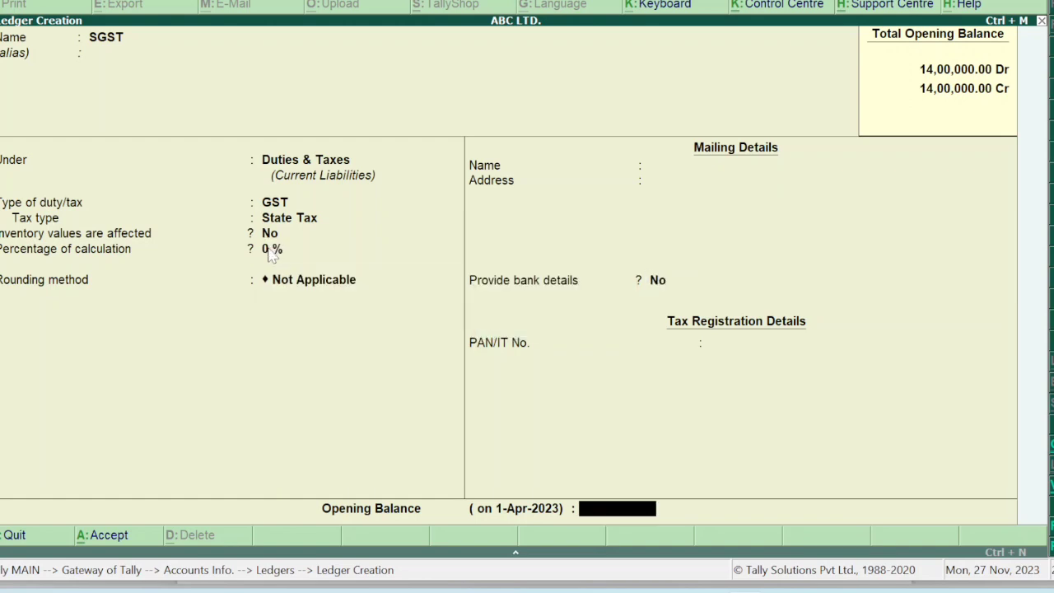
{"action": "key", "text": "Return"}
{"action": "key", "text": "Escape"}
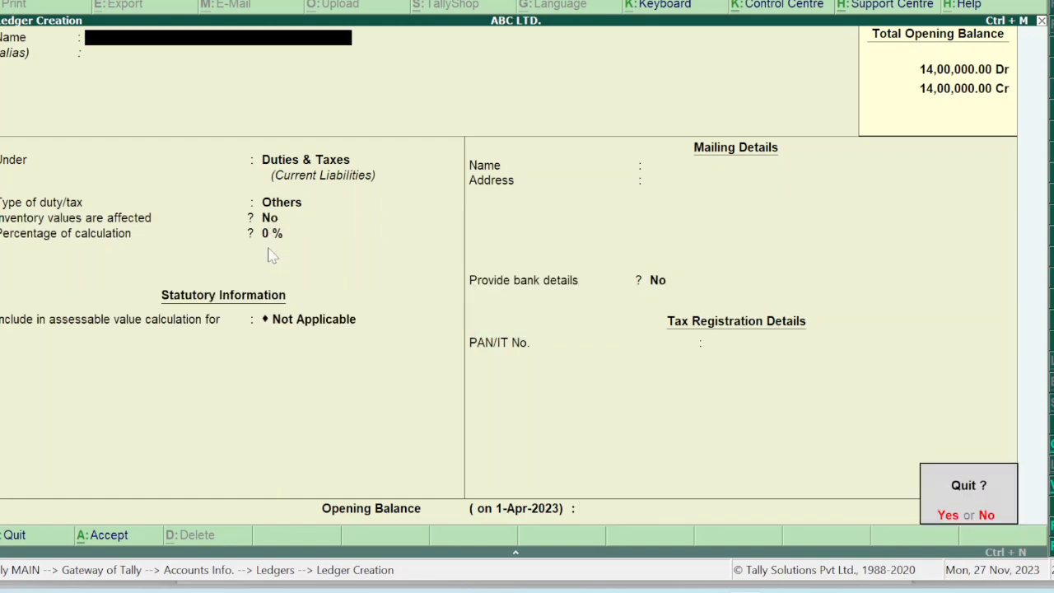
{"action": "key", "text": "Return"}
{"action": "key", "text": "Escape"}
{"action": "key", "text": "Escape"}
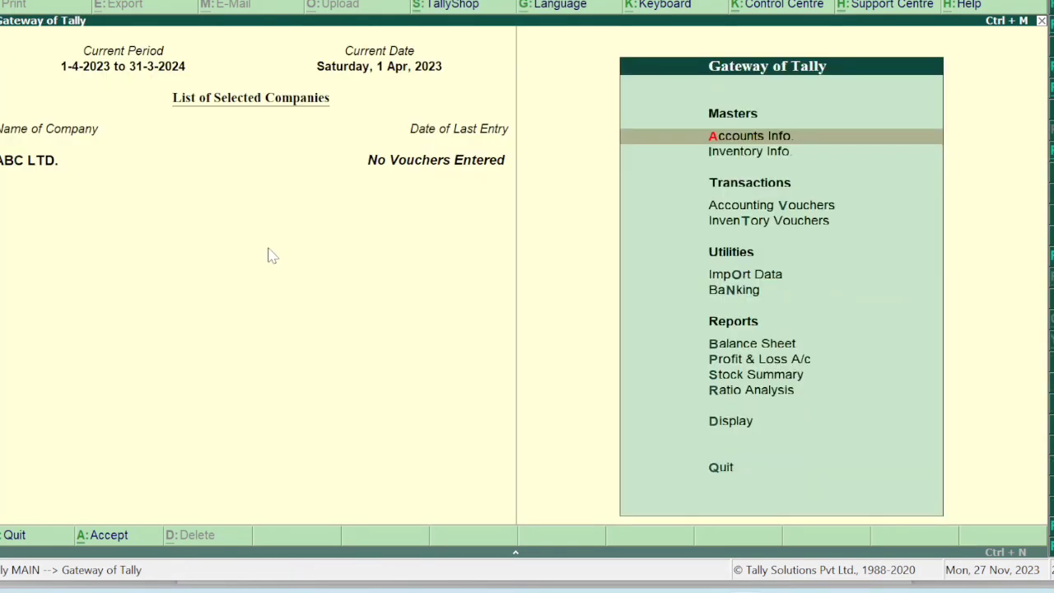
Begin a purchase voucher dated 1-5-22 with the supplier as the party account.
{"action": "key", "text": "F9"}
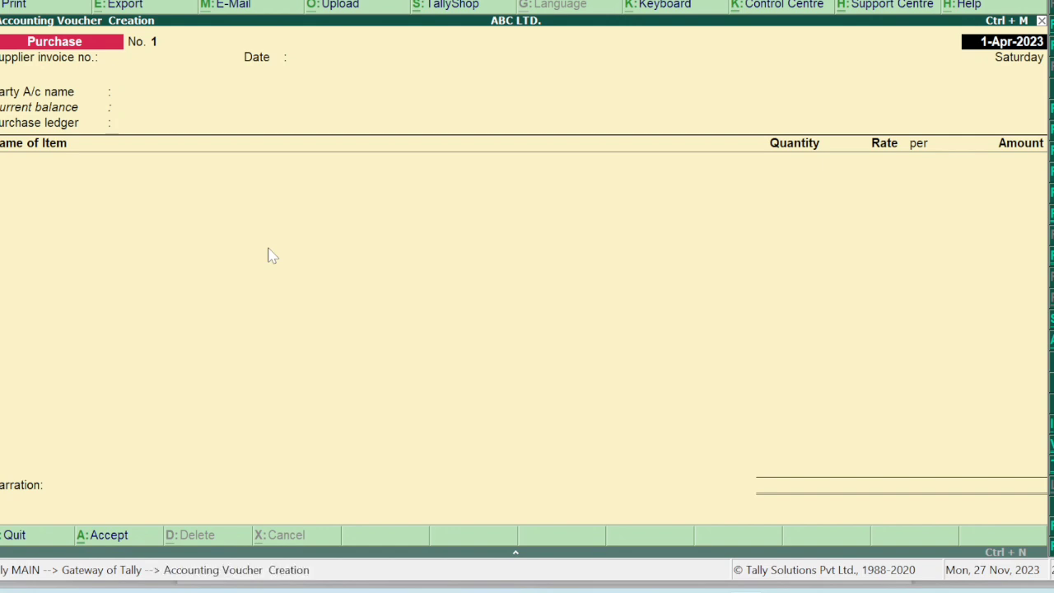
{"action": "type", "text": "1-5-22"}
{"action": "key", "text": "Return"}
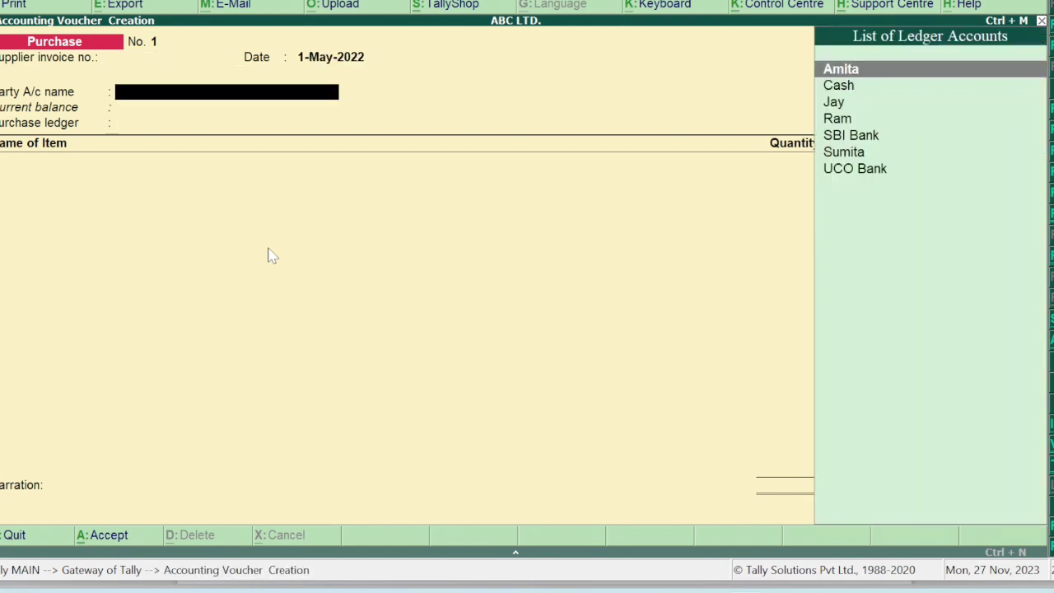
{"action": "type", "text": "RAM"}
{"action": "key", "text": "Return"}
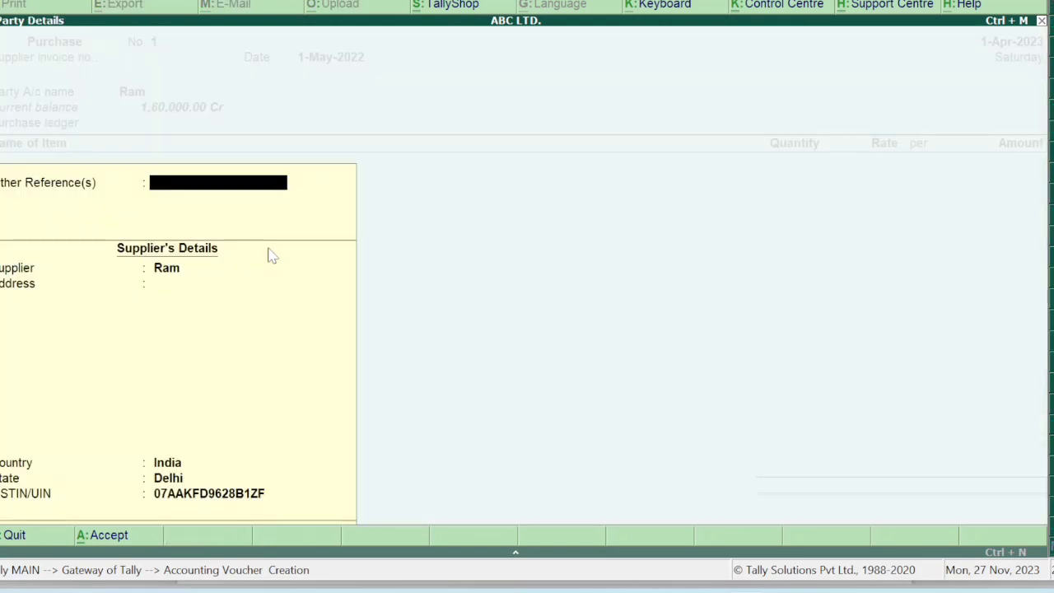
{"action": "key", "text": "Return"}
{"action": "key", "text": "Return"}
{"action": "key", "text": "Return"}
{"action": "key", "text": "Return"}
{"action": "key", "text": "Return"}
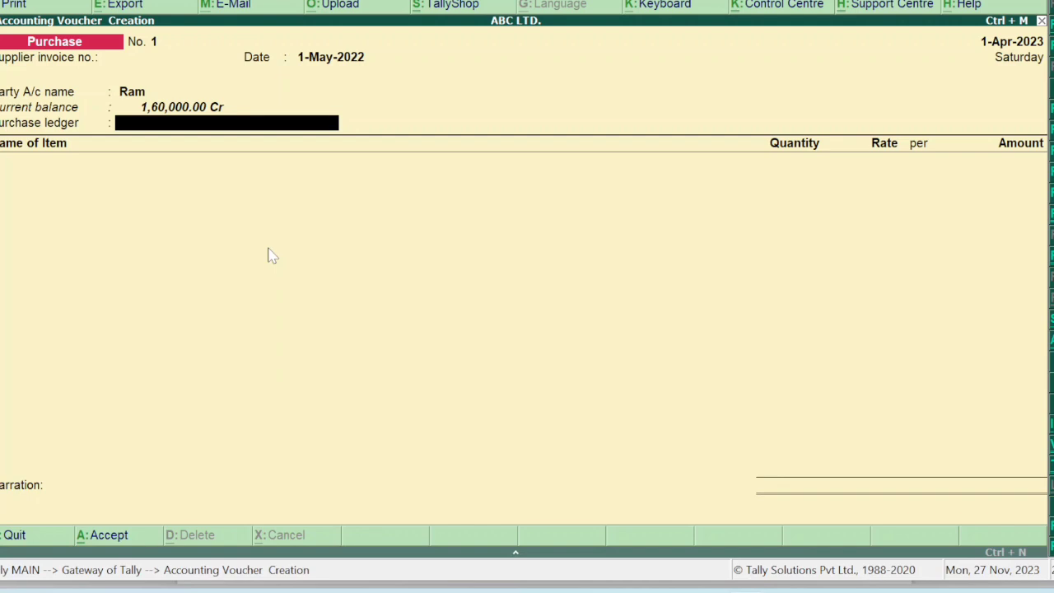
Create a PURCHASE A/C ledger under Purchase Accounts with Goods as supply type.
{"action": "key", "text": "alt+c"}
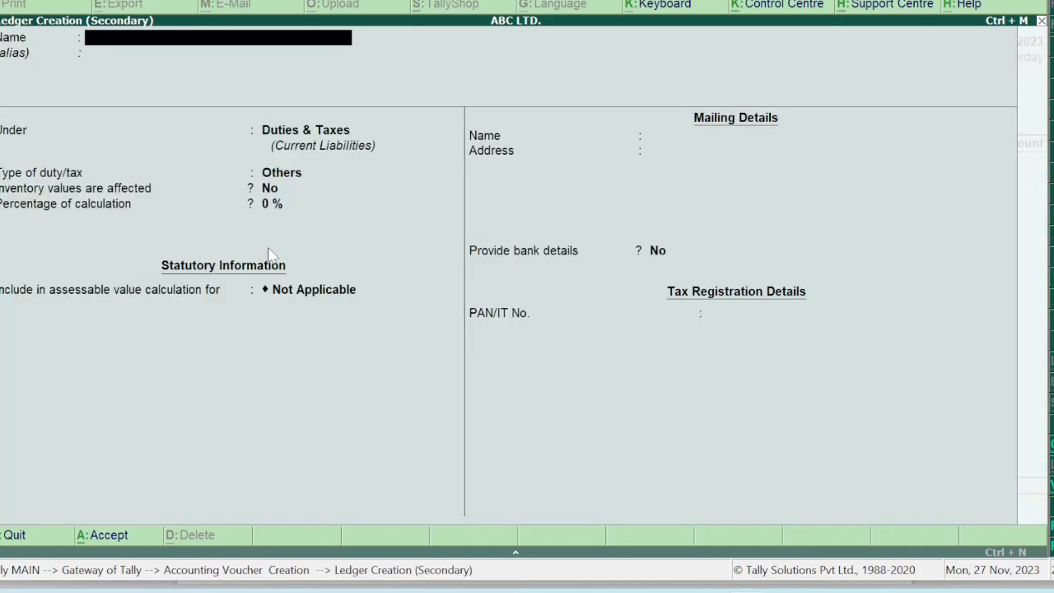
{"action": "type", "text": "PURCHASE A/C"}
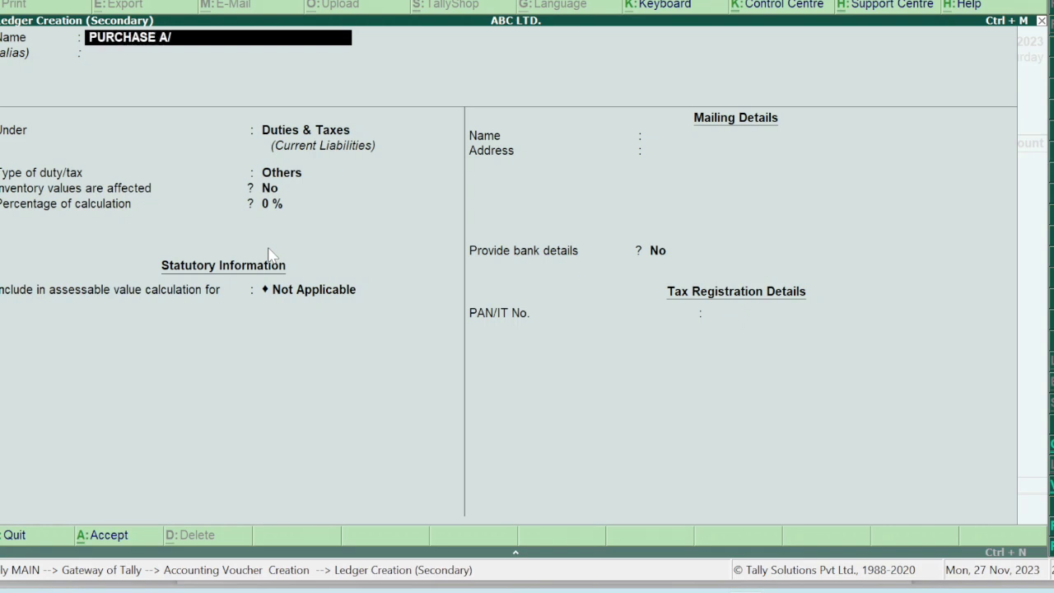
{"action": "key", "text": "Return"}
{"action": "key", "text": "Return"}
{"action": "type", "text": "PUR"}
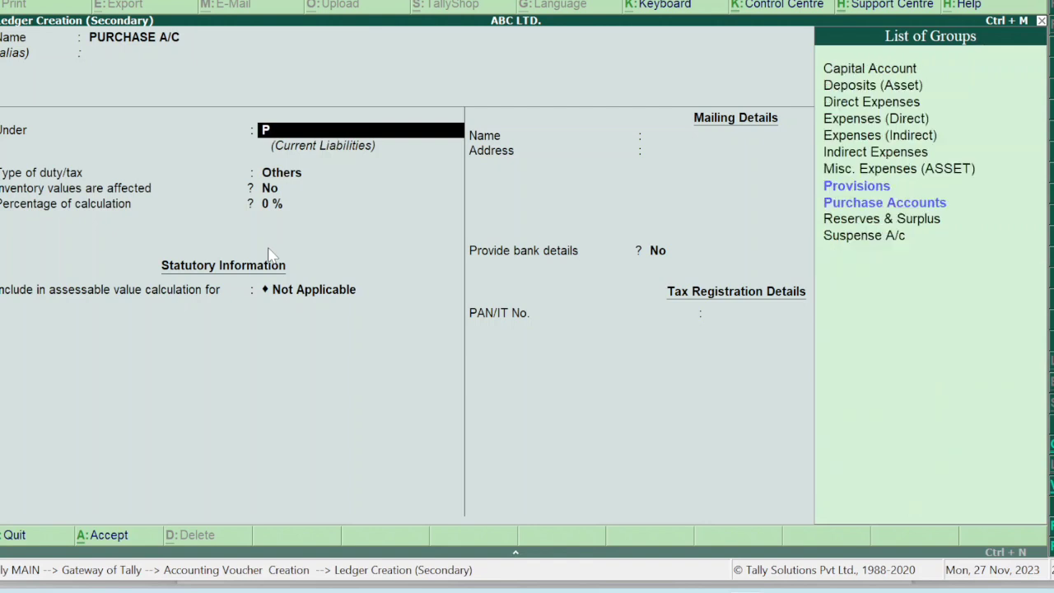
{"action": "key", "text": "Return"}
{"action": "key", "text": "Return"}
{"action": "key", "text": "Return"}
{"action": "key", "text": "Return"}
{"action": "key", "text": "Return"}
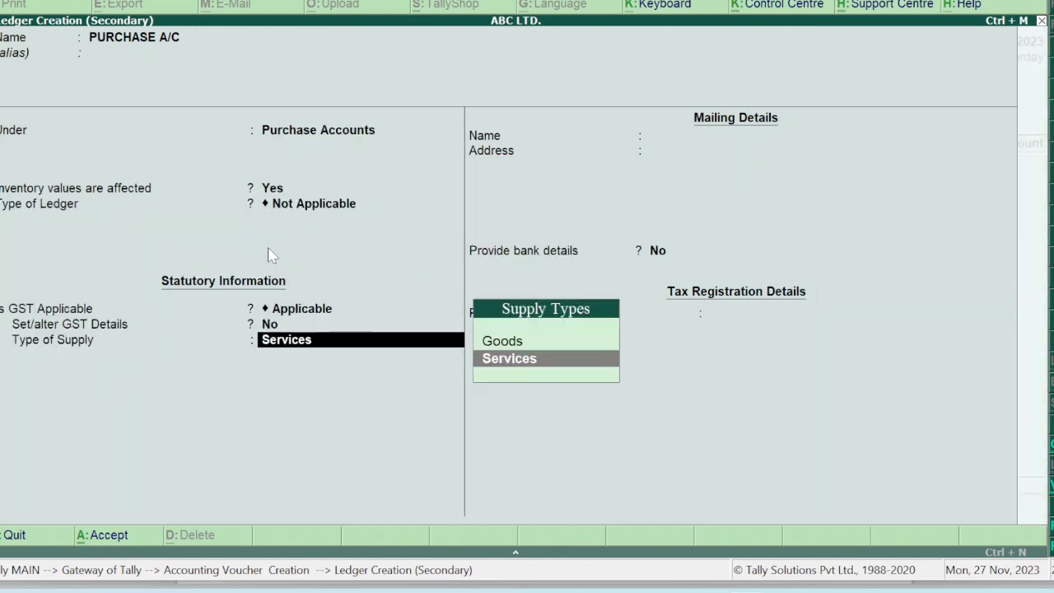
{"action": "key", "text": "Up"}
{"action": "key", "text": "Return"}
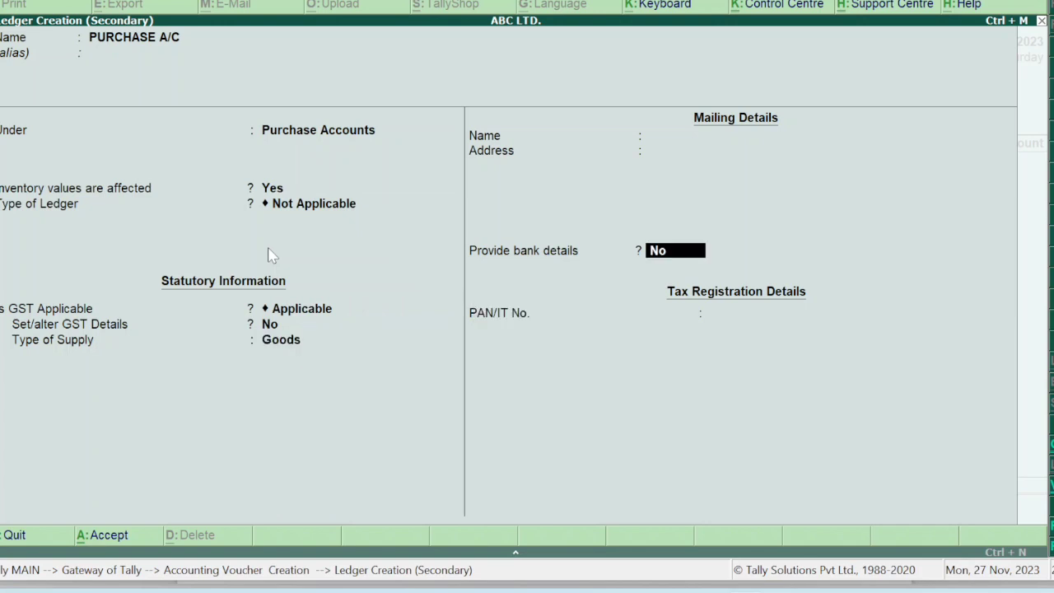
{"action": "key", "text": "Return"}
{"action": "key", "text": "Return"}
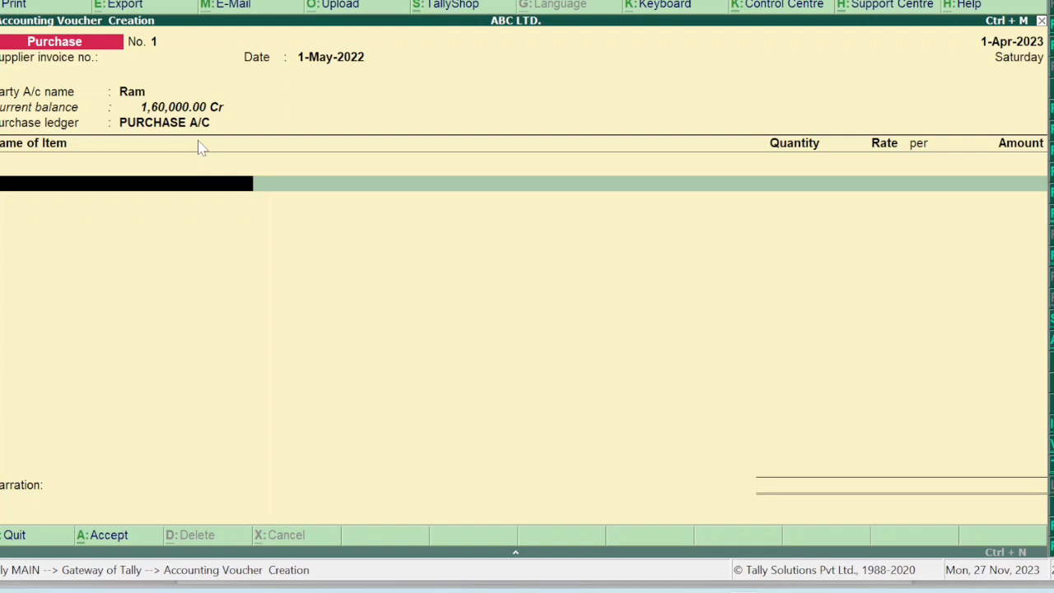
Enter Taj Mahal Tea 100 pcs @ 500 and Nescafe Coffee 100 pcs @ 600.
{"action": "type", "text": "taj"}
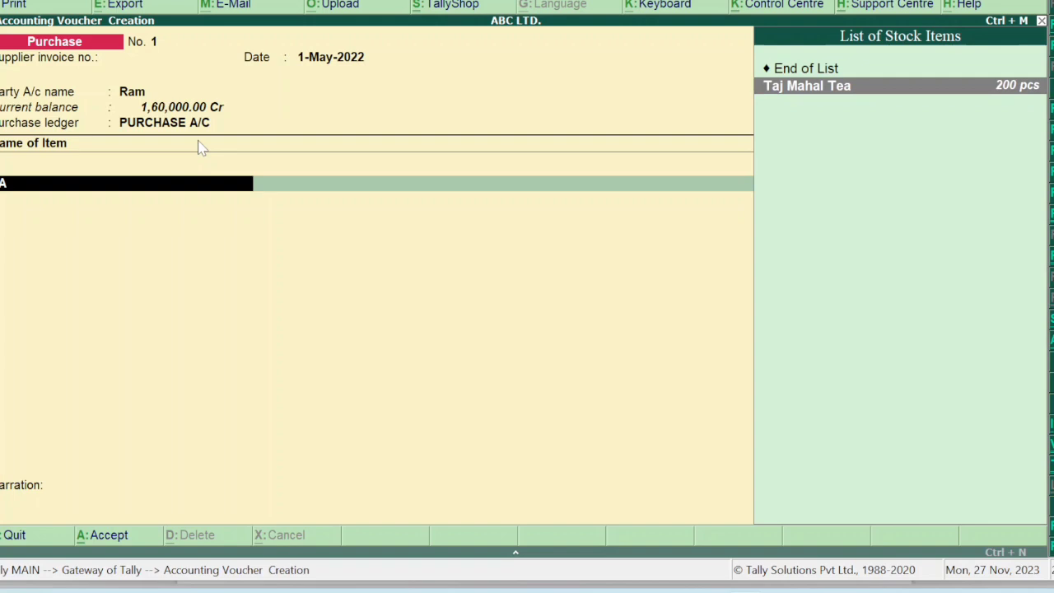
{"action": "key", "text": "Return"}
{"action": "type", "text": "100"}
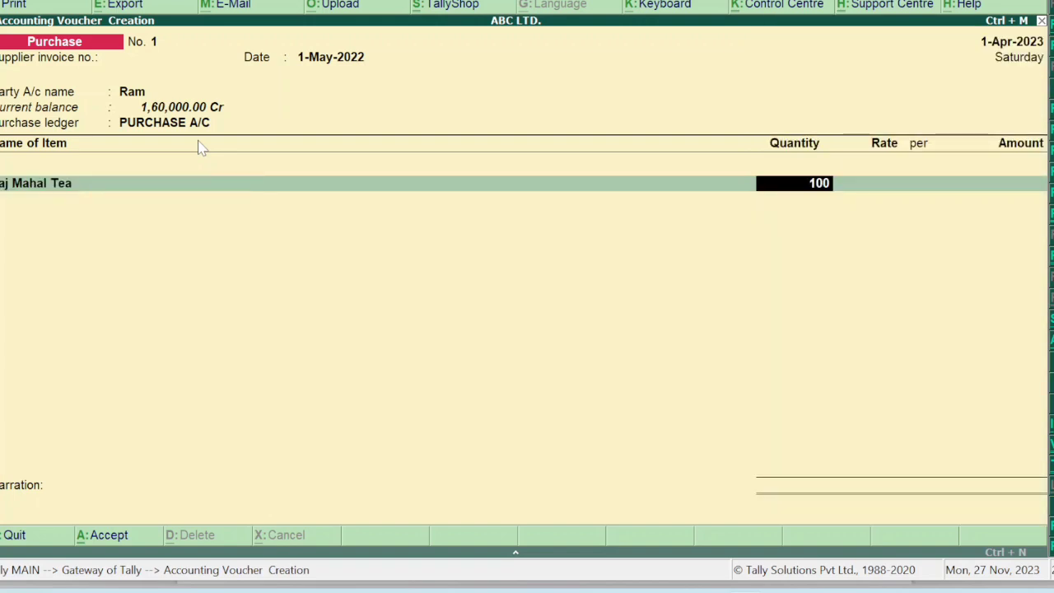
{"action": "key", "text": "Return"}
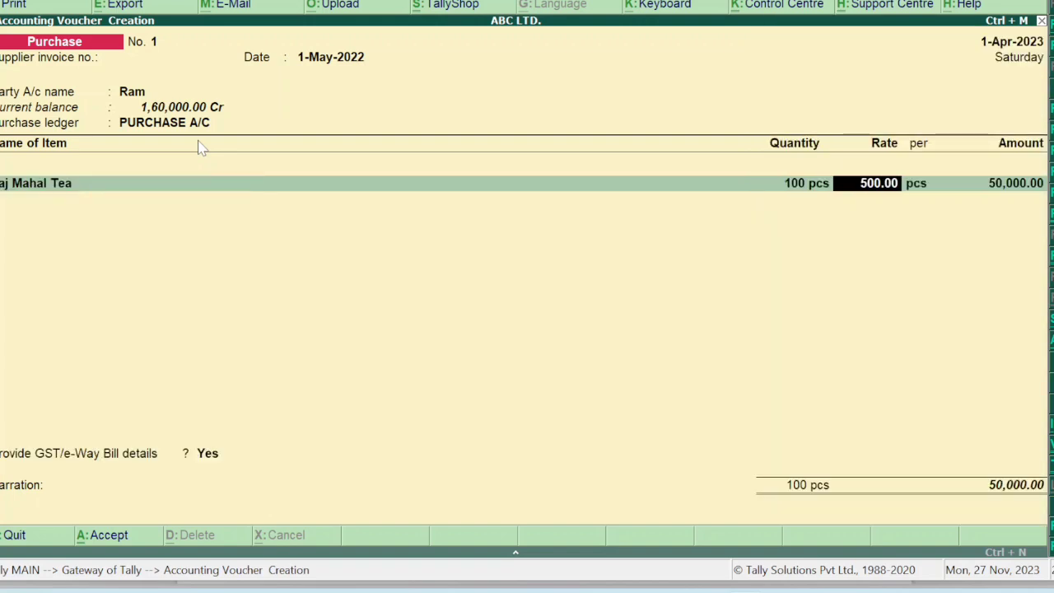
{"action": "key", "text": "Return"}
{"action": "key", "text": "Return"}
{"action": "key", "text": "Return"}
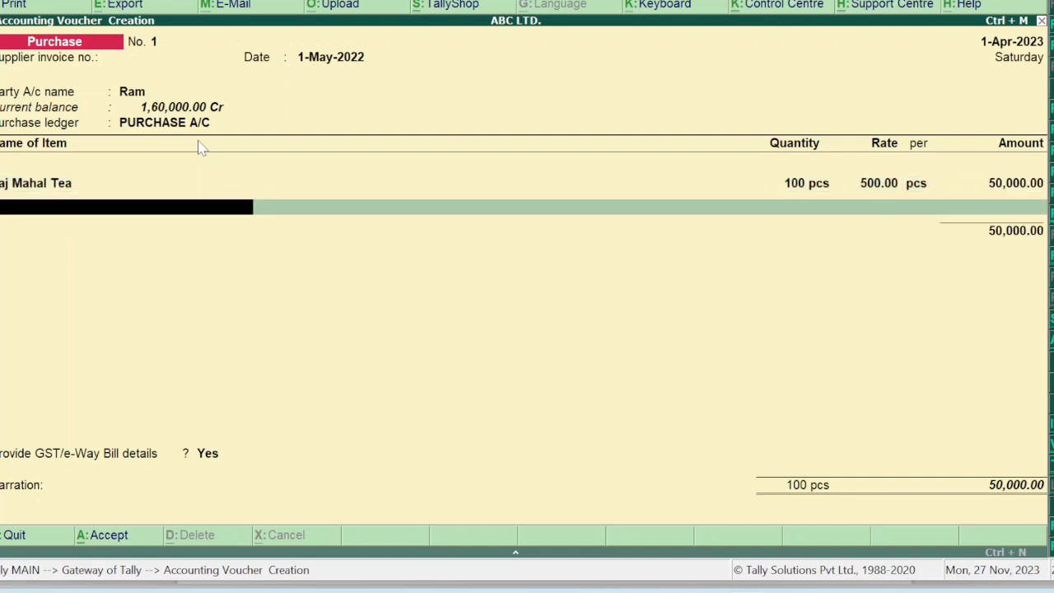
{"action": "key", "text": "Return"}
{"action": "key", "text": "BackSpace"}
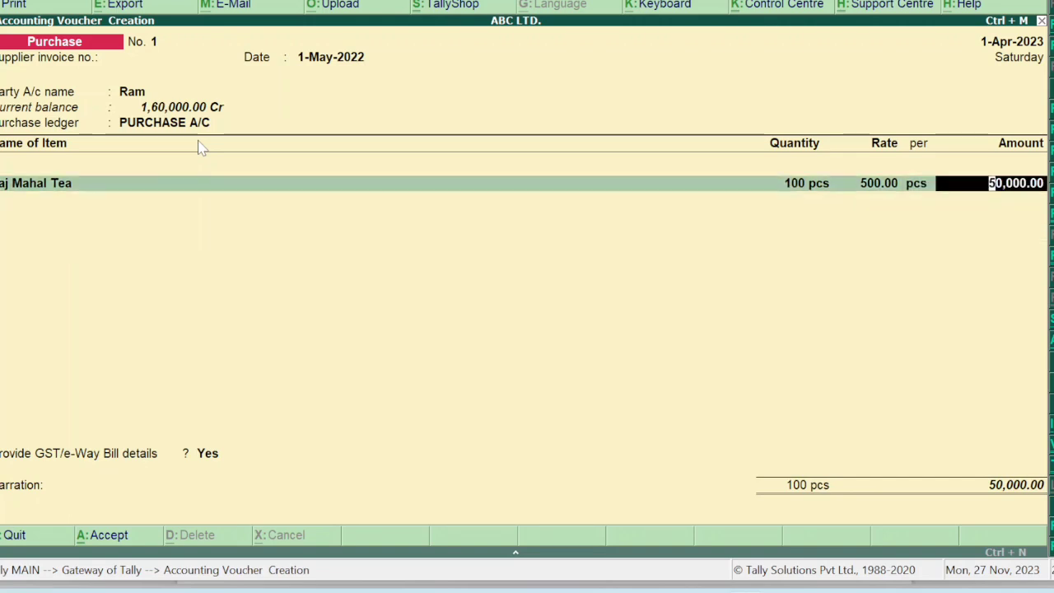
{"action": "key", "text": "Return"}
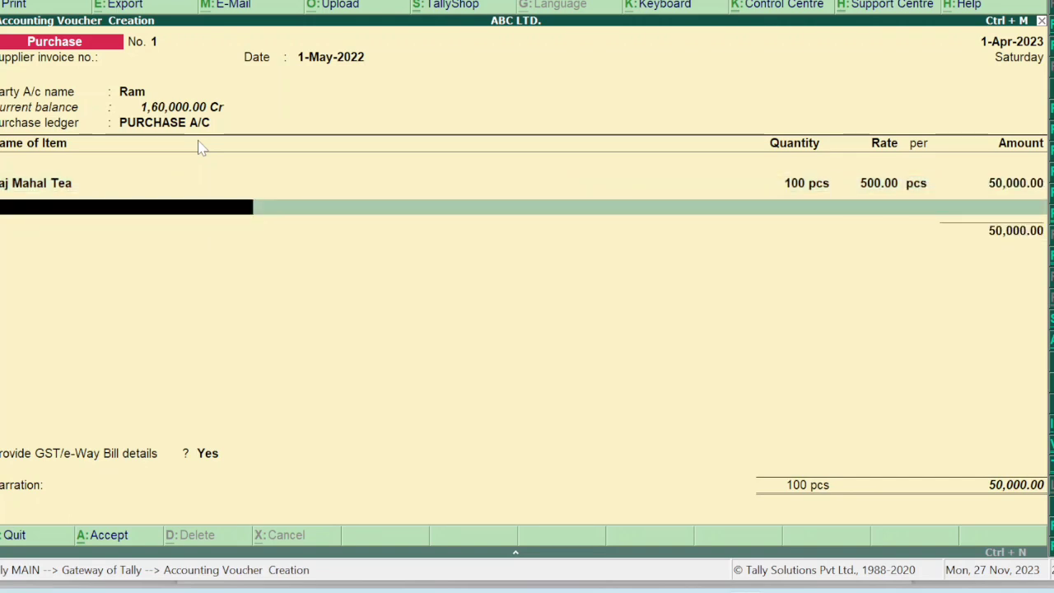
{"action": "type", "text": "NES"}
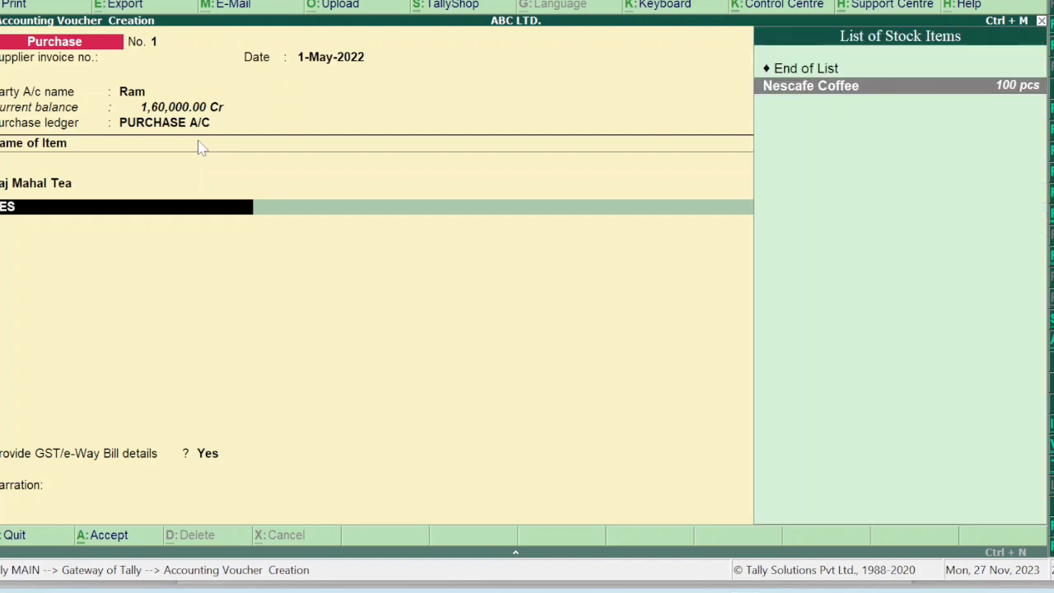
{"action": "key", "text": "Return"}
{"action": "type", "text": "100"}
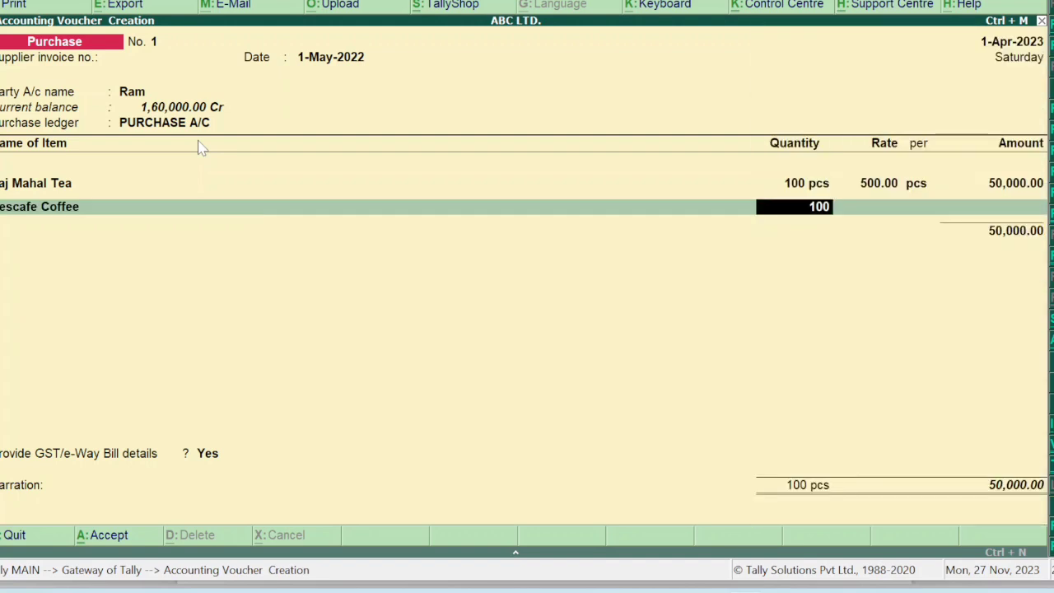
{"action": "key", "text": "Return"}
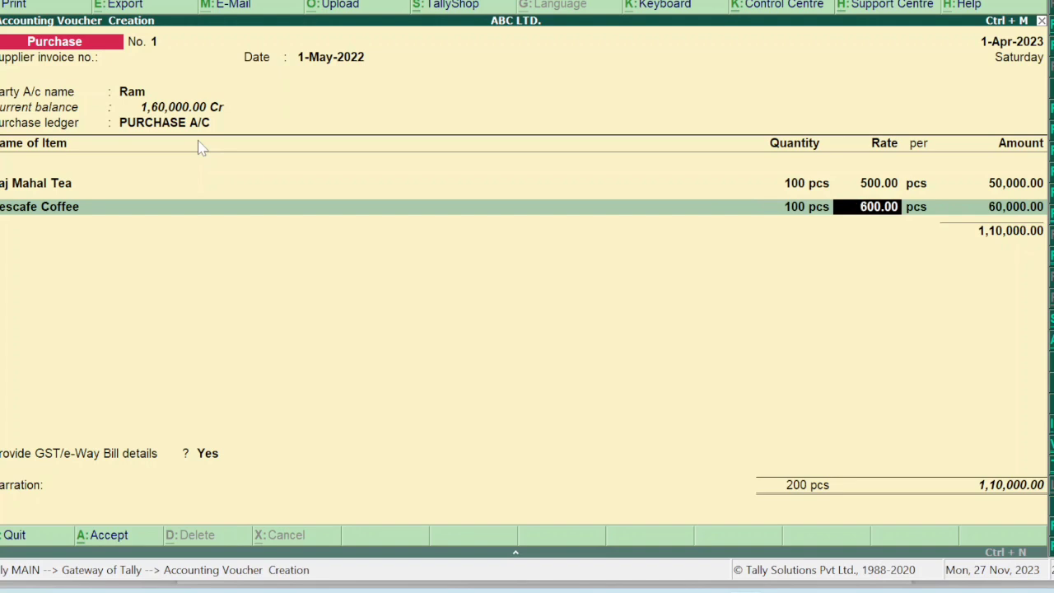
{"action": "key", "text": "Return"}
{"action": "key", "text": "Return"}
{"action": "key", "text": "Return"}
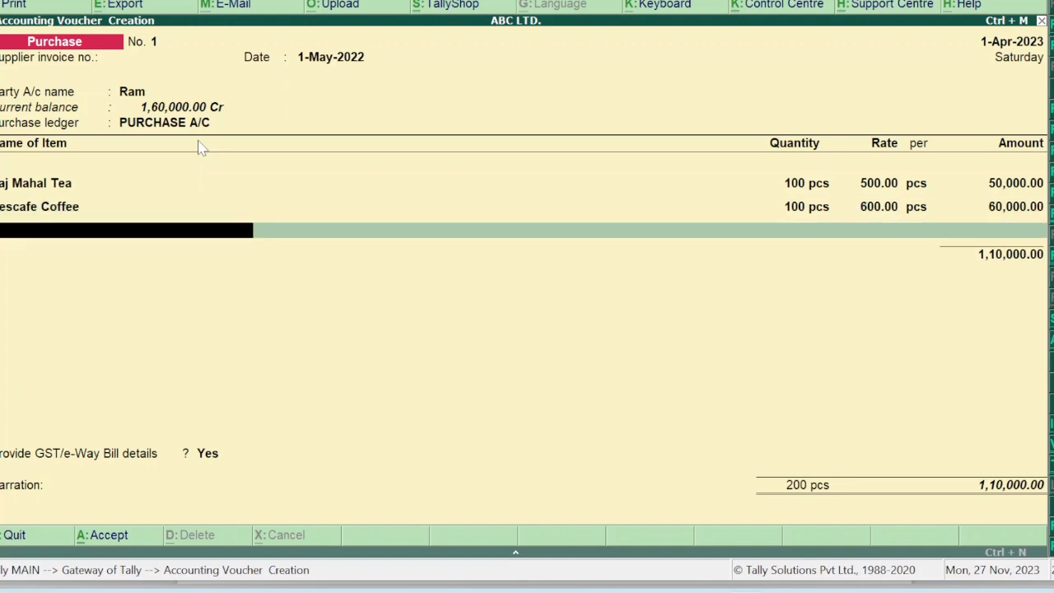
{"action": "key", "text": "Return"}
Add CGST and SGST of 6,600 each, set GST details to No, and save the voucher.
{"action": "type", "text": "cg"}
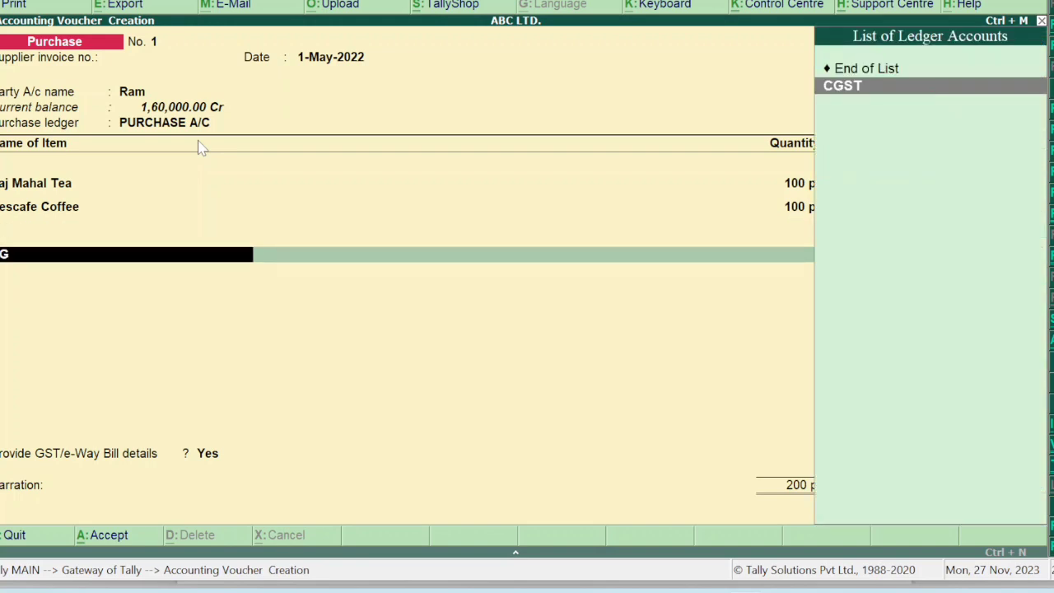
{"action": "key", "text": "Return"}
{"action": "key", "text": "Return"}
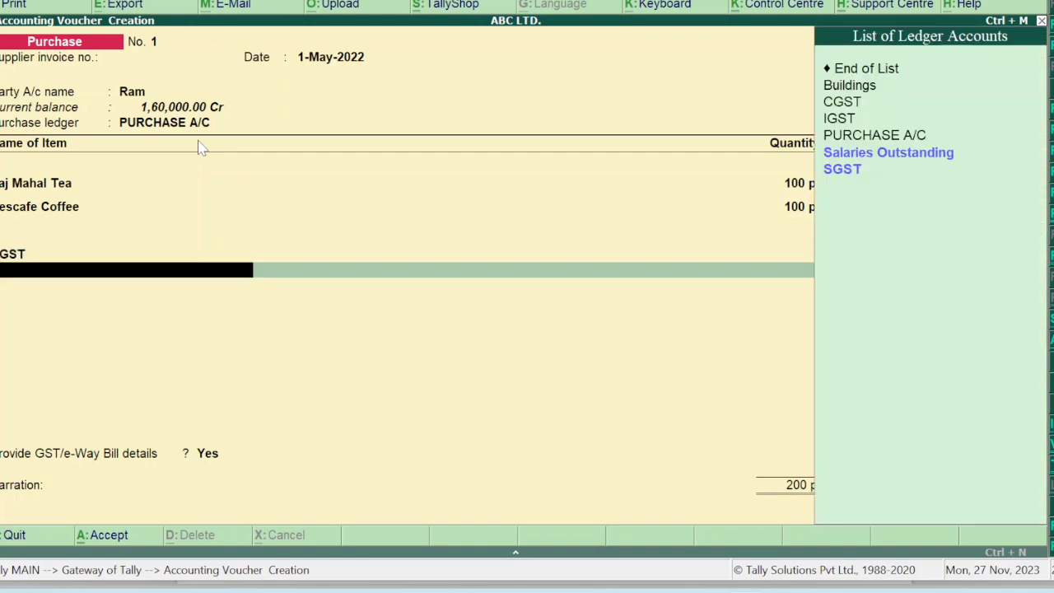
{"action": "type", "text": "sgst"}
{"action": "key", "text": "Return"}
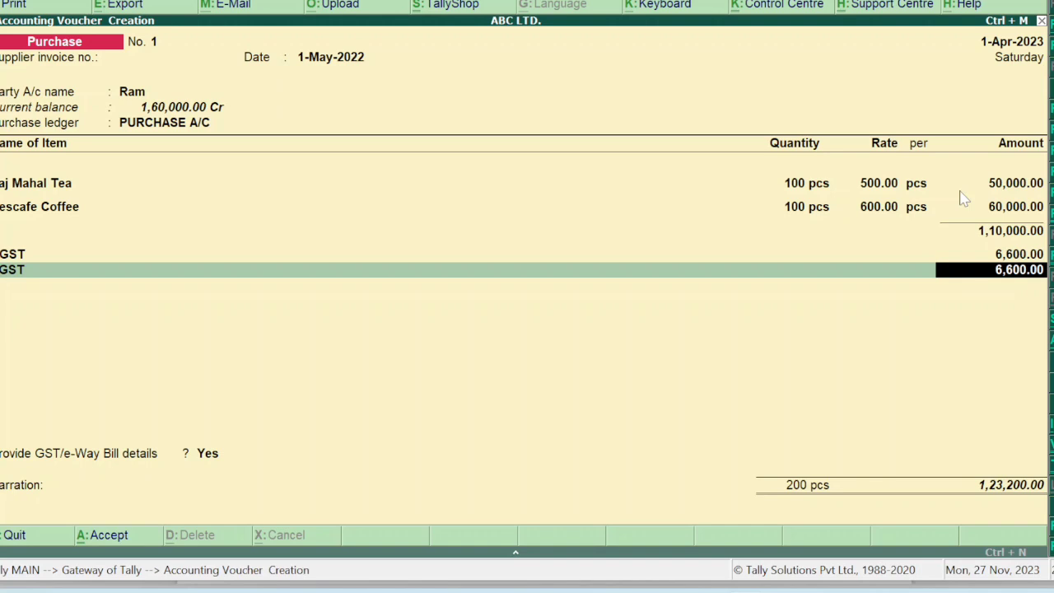
{"action": "key", "text": "Return"}
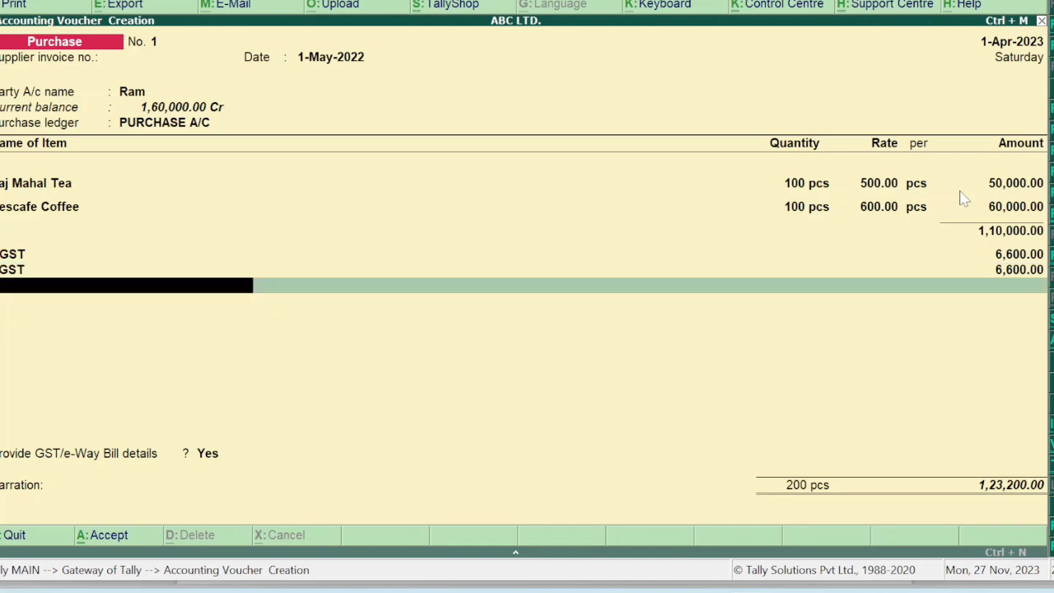
{"action": "key", "text": "Return"}
{"action": "key", "text": "Up"}
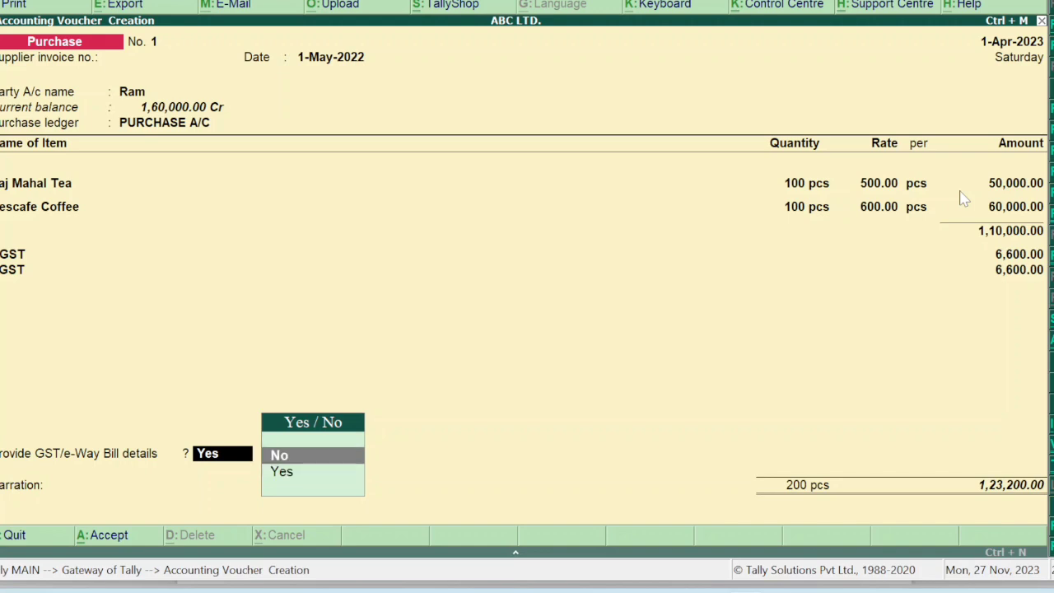
{"action": "key", "text": "Return"}
{"action": "key", "text": "Return"}
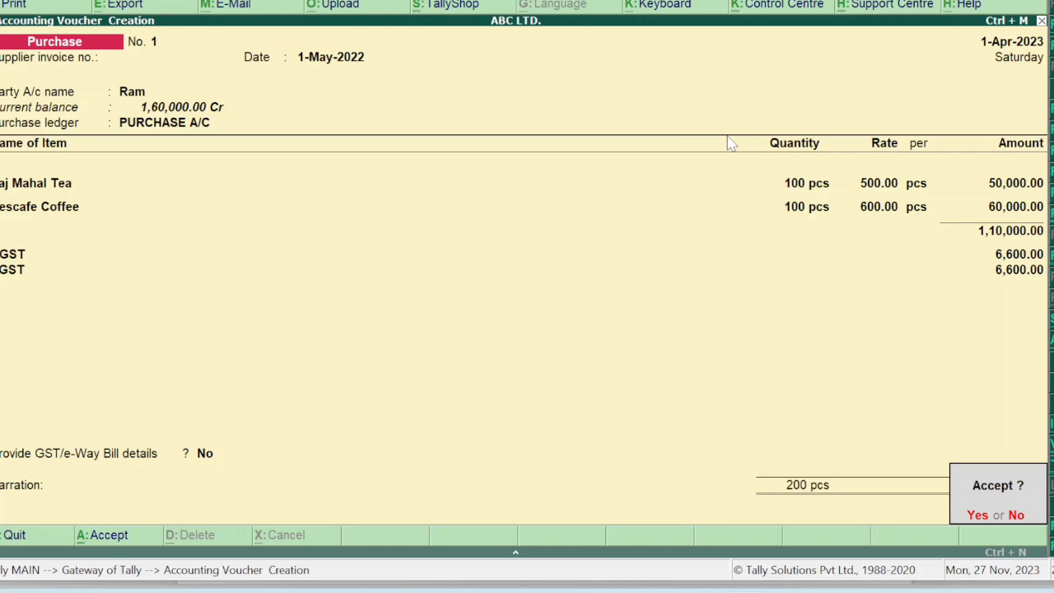
{"action": "key", "text": "y"}
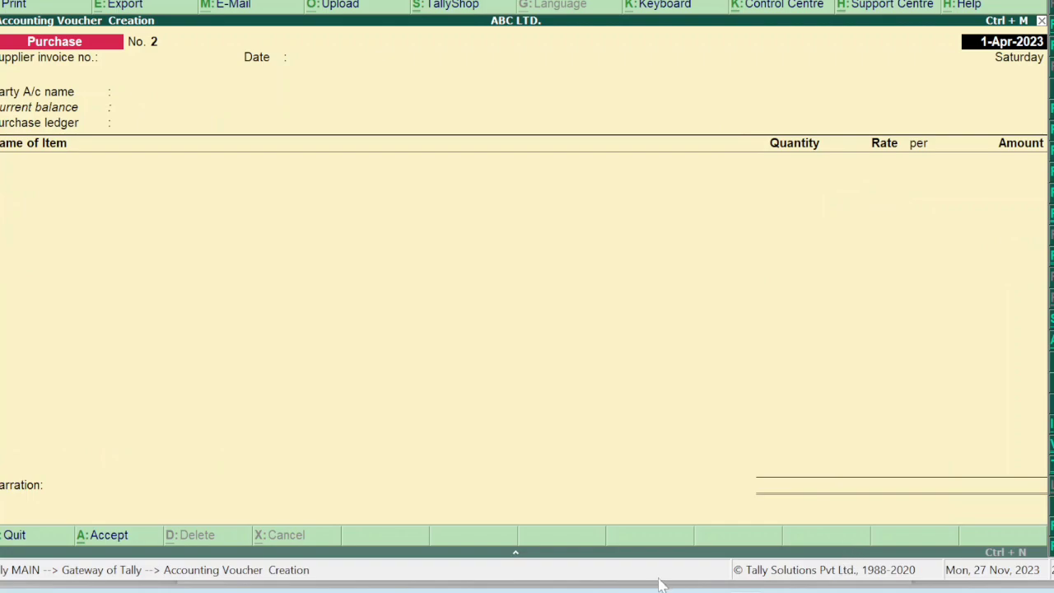
Highlight 'Purchase return' in the 1-6-22 row of the question PDF, then go back to Tally.
{"action": "mouse_move", "coordinate": [704, 585]}
{"action": "left_click", "coordinate": [704, 527]}
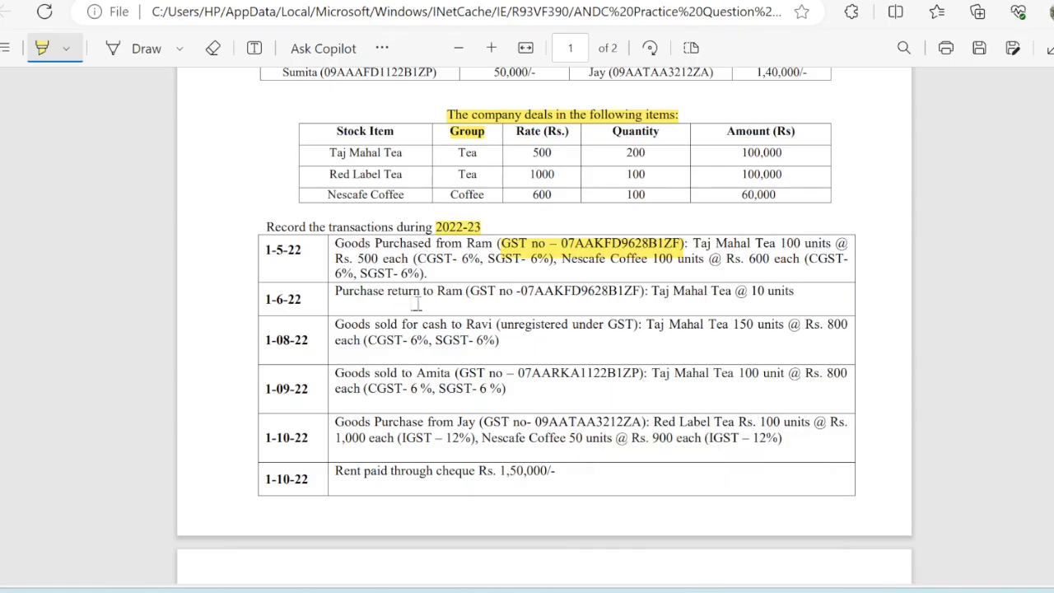
{"action": "scroll", "coordinate": [465, 290], "scroll_direction": "down", "scroll_amount": 1}
{"action": "scroll", "coordinate": [465, 290], "scroll_direction": "down", "scroll_amount": 1}
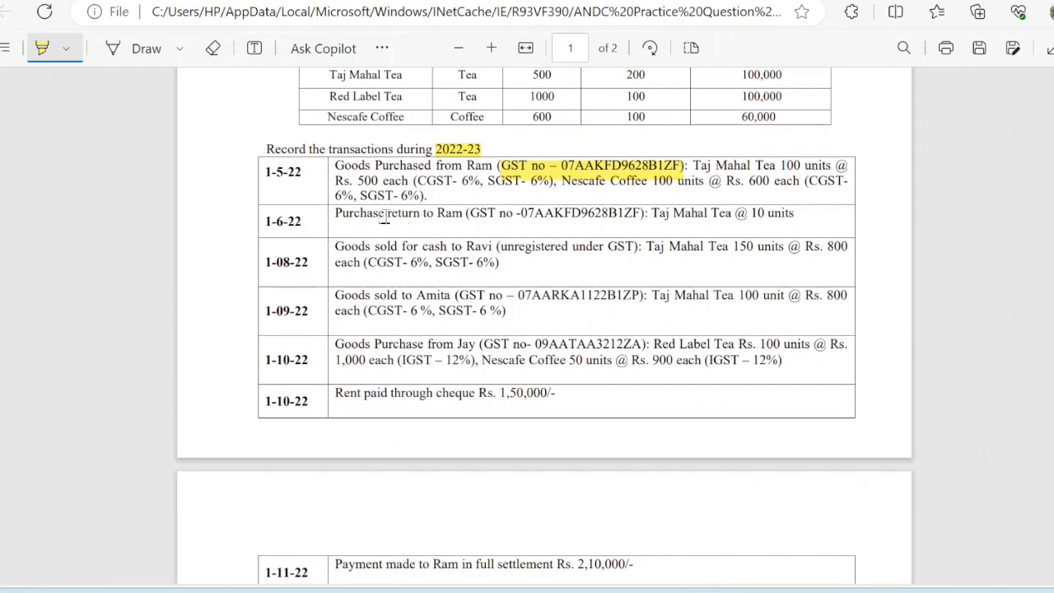
{"action": "left_click_drag", "start_coordinate": [335, 212], "coordinate": [424, 216]}
{"action": "mouse_move", "coordinate": [717, 583]}
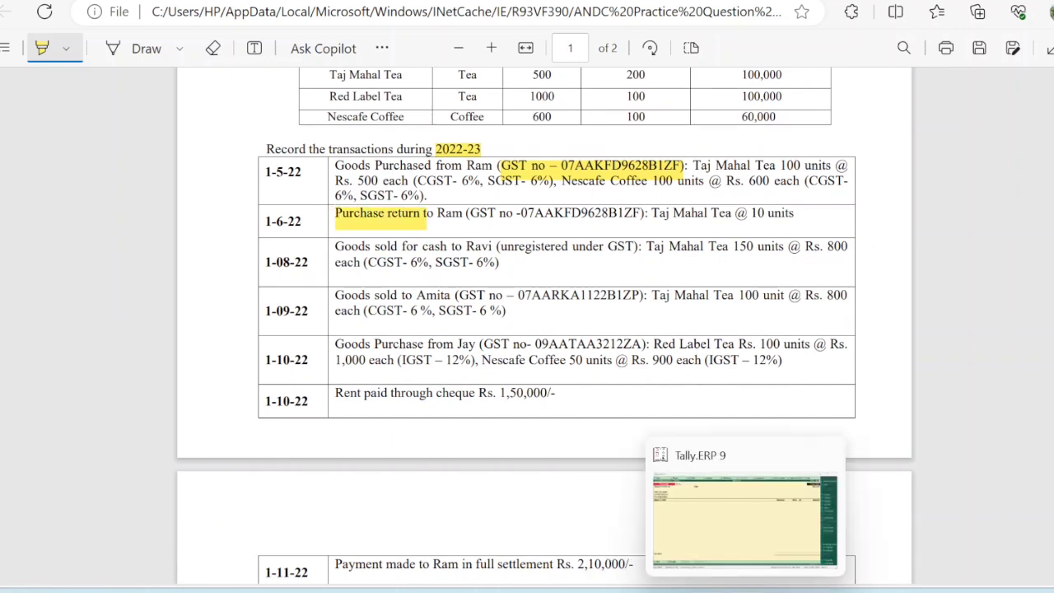
{"action": "left_click", "coordinate": [733, 547]}
Start a Debit Note dated 1-6-22 with the supplier as party.
{"action": "key", "text": "ctrl+F9"}
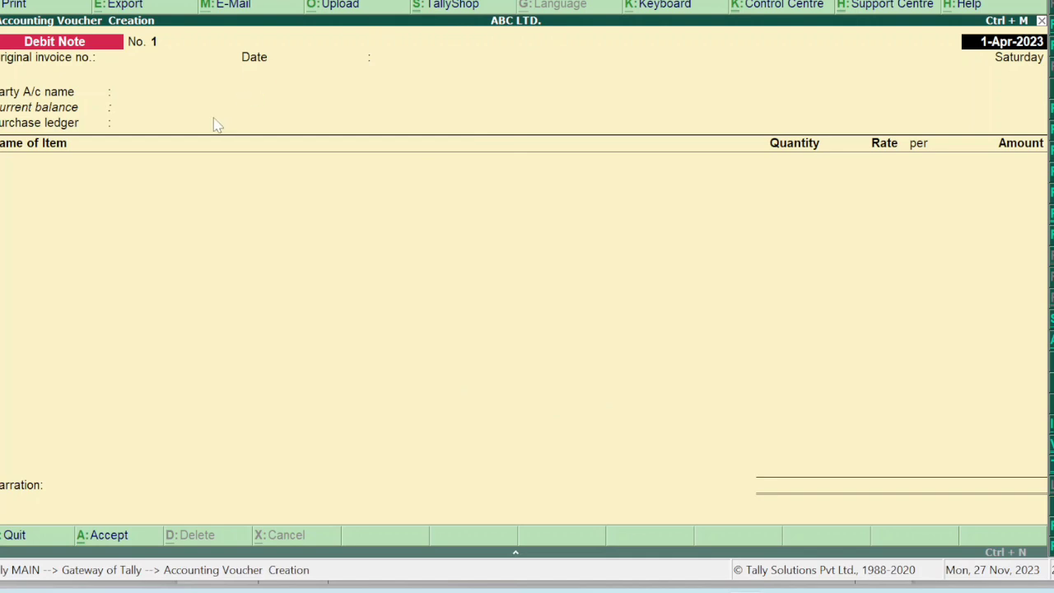
{"action": "key", "text": "Return"}
{"action": "key", "text": "Return"}
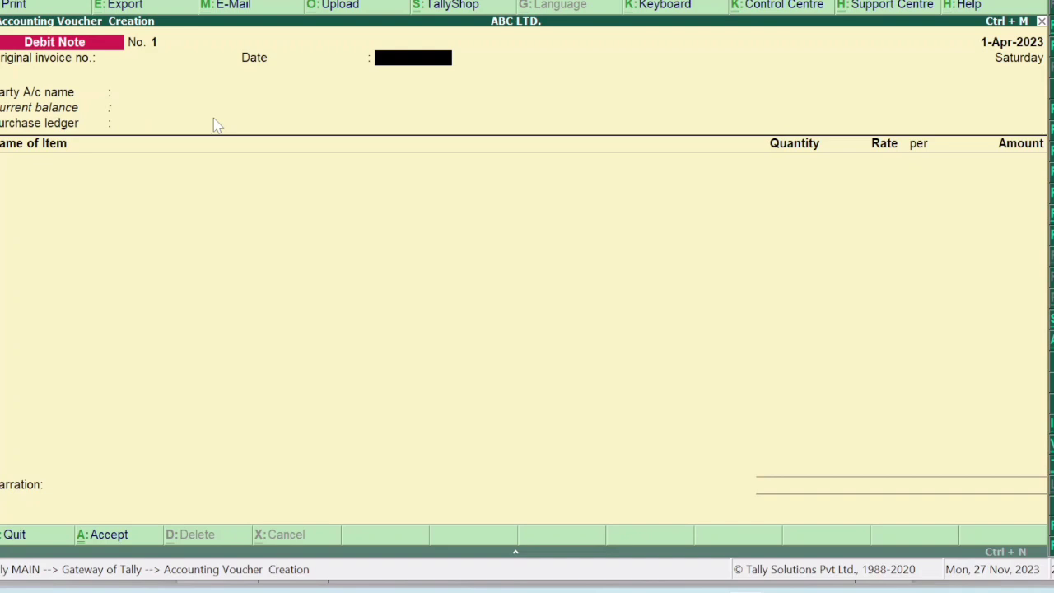
{"action": "type", "text": "1-"}
{"action": "type", "text": "6-2"}
{"action": "key", "text": "Return"}
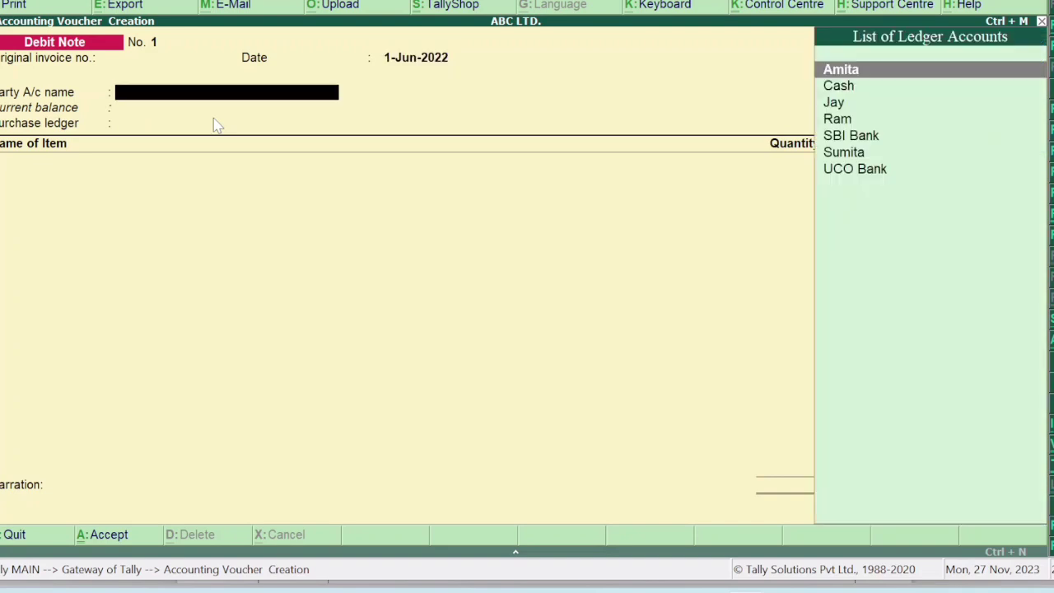
{"action": "key", "text": "Down"}
{"action": "key", "text": "Down"}
{"action": "key", "text": "Down"}
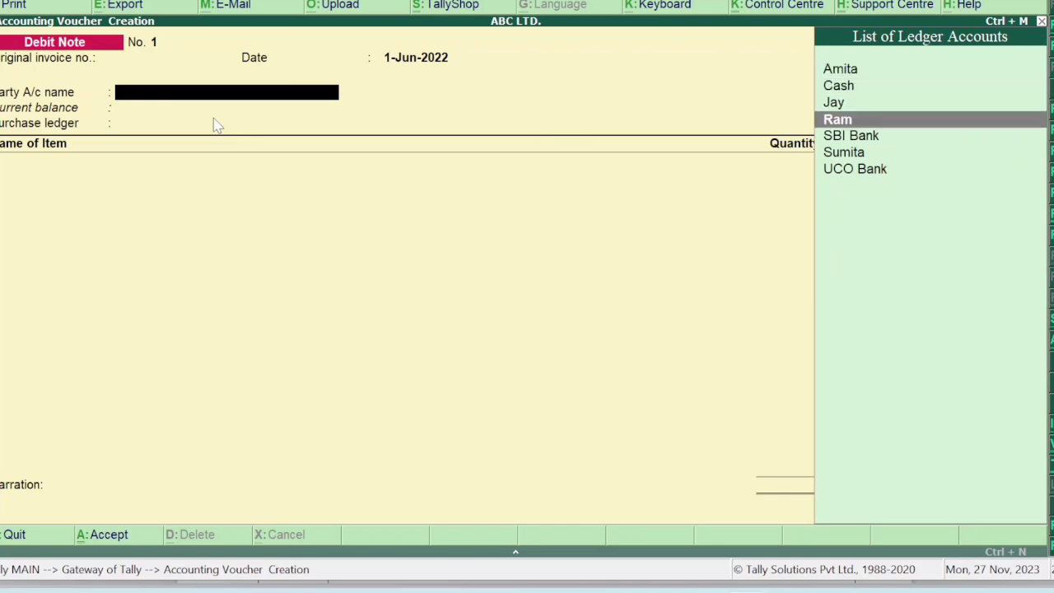
{"action": "key", "text": "Return"}
{"action": "key", "text": "Return"}
{"action": "key", "text": "Return"}
{"action": "key", "text": "Return"}
{"action": "key", "text": "Return"}
{"action": "key", "text": "Return"}
{"action": "key", "text": "Return"}
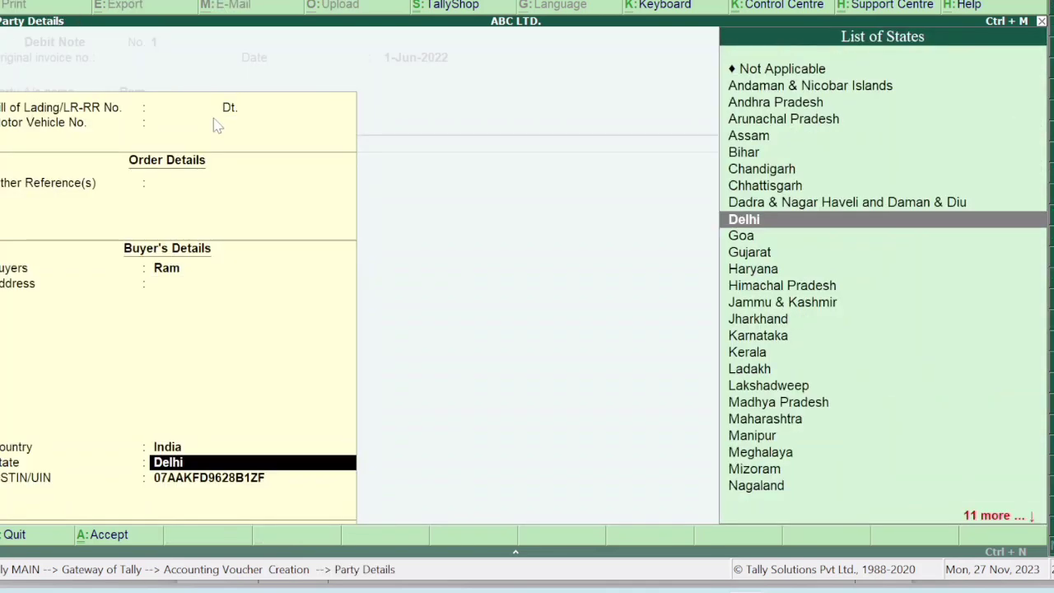
{"action": "key", "text": "Return"}
{"action": "key", "text": "Return"}
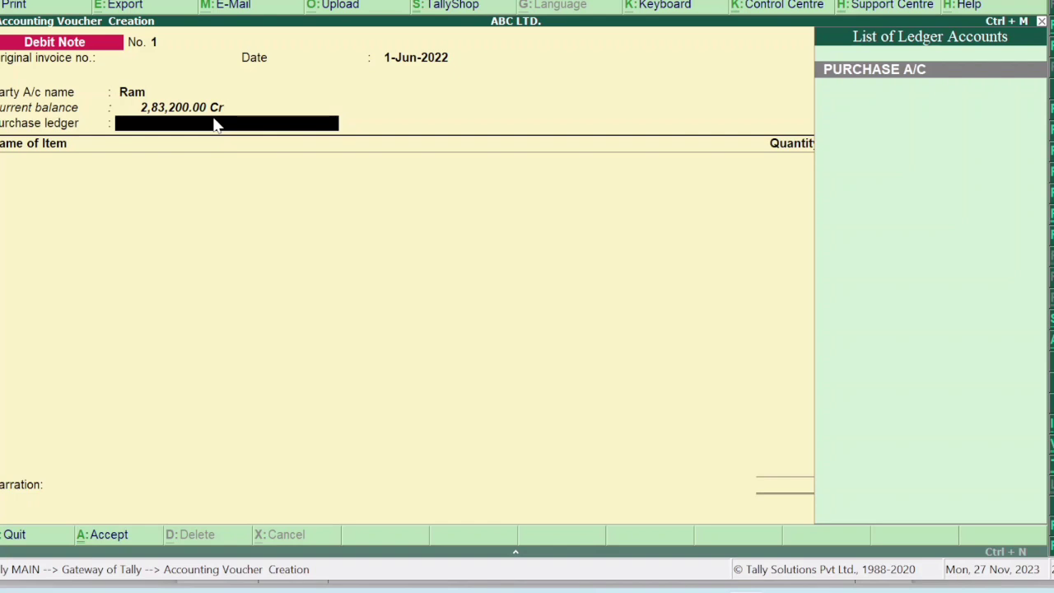
{"action": "key", "text": "alt+c"}
Create a PURCHASE RETURN A/C ledger with Goods as the supply type.
{"action": "type", "text": "P"}
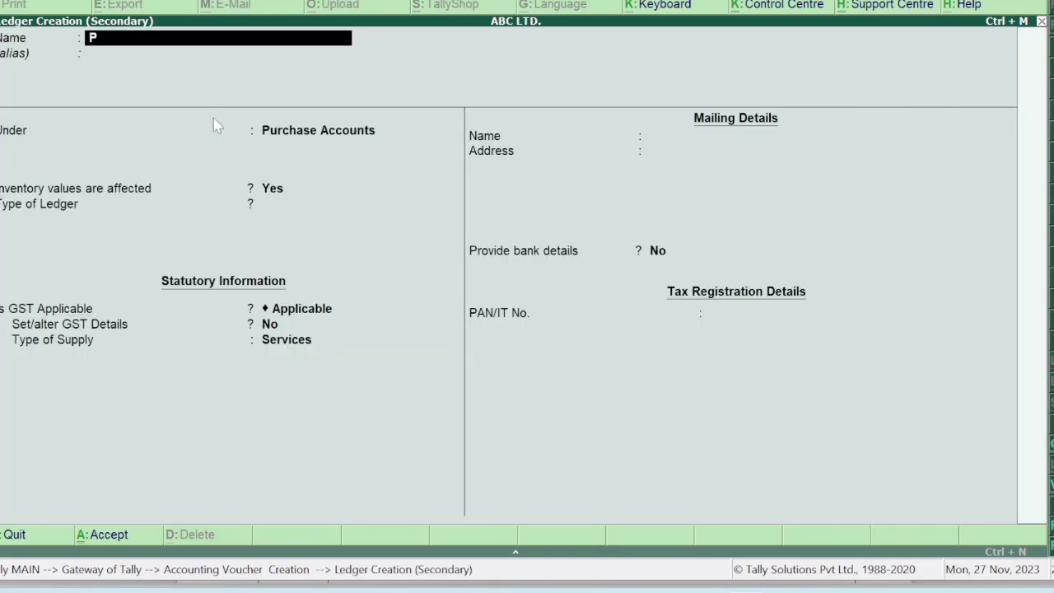
{"action": "type", "text": "URCHASE RETU"}
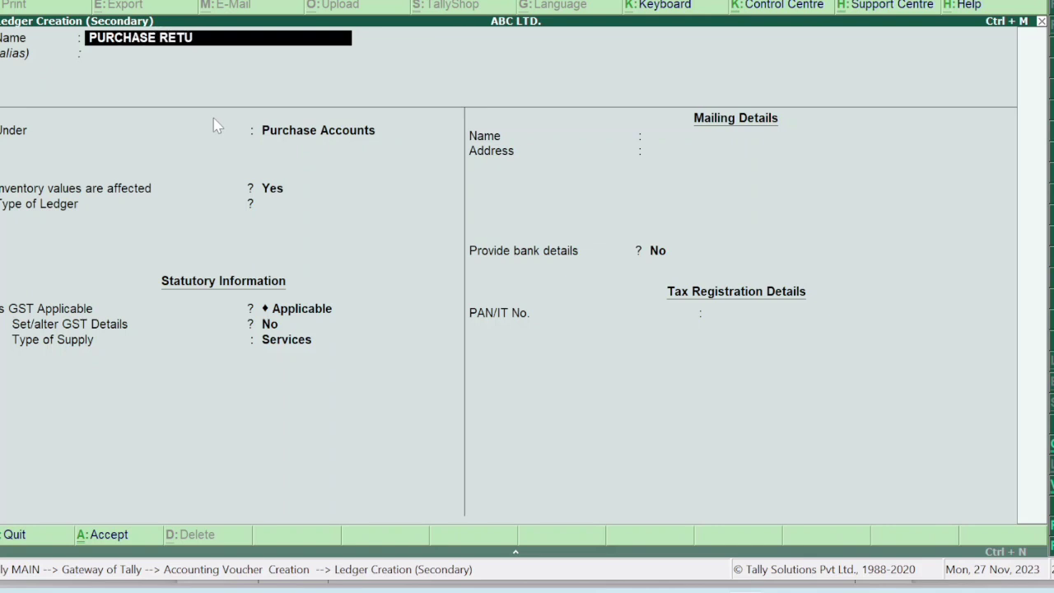
{"action": "type", "text": "RN A/C"}
{"action": "key", "text": "Return"}
{"action": "key", "text": "Return"}
{"action": "key", "text": "Return"}
{"action": "key", "text": "Return"}
{"action": "key", "text": "Return"}
{"action": "key", "text": "Return"}
{"action": "key", "text": "Return"}
{"action": "key", "text": "Up"}
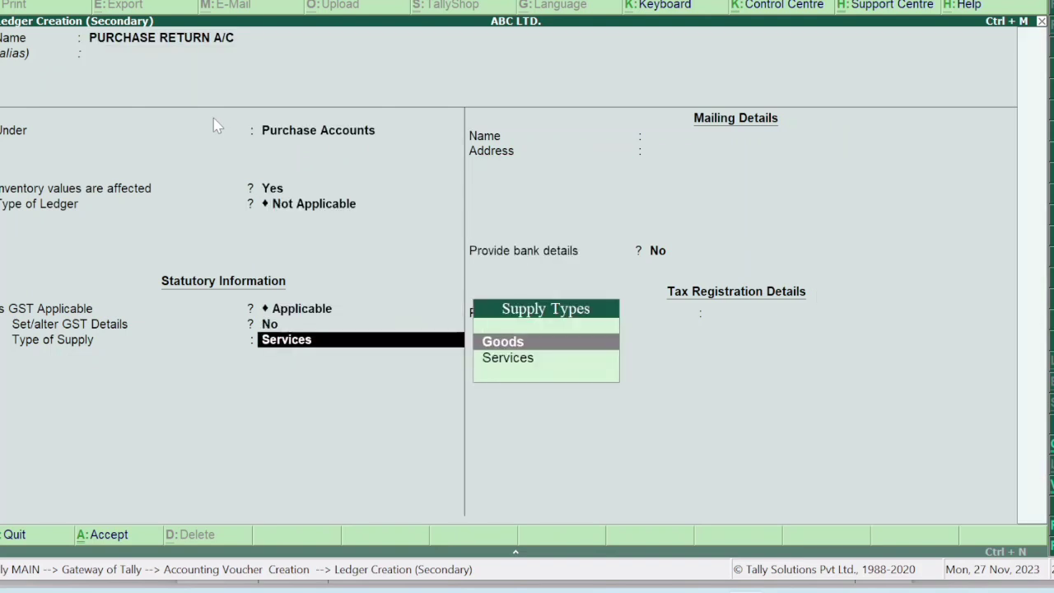
{"action": "key", "text": "Return"}
{"action": "key", "text": "Return"}
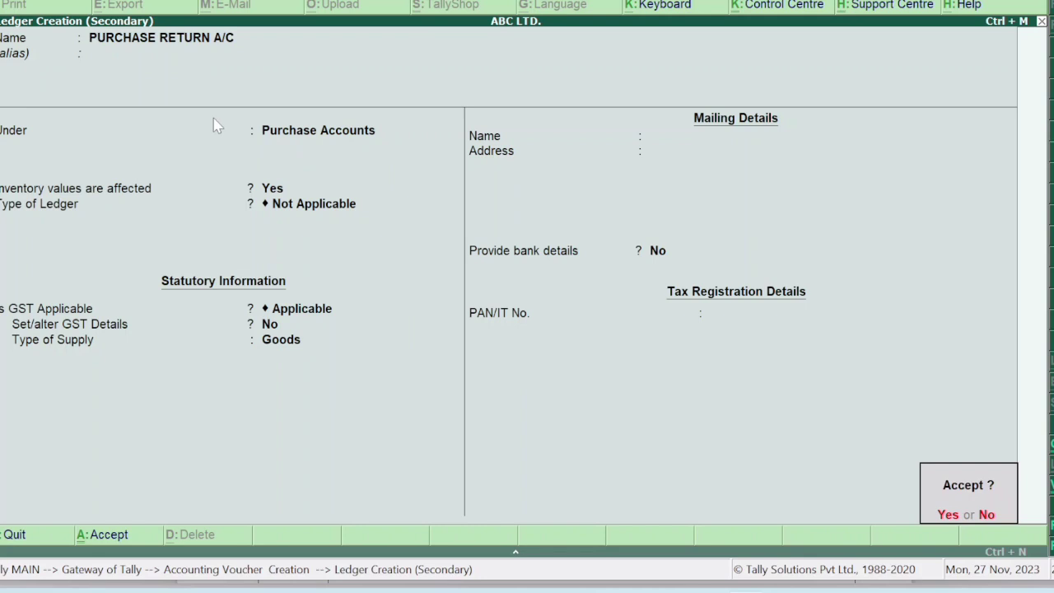
{"action": "key", "text": "Return"}
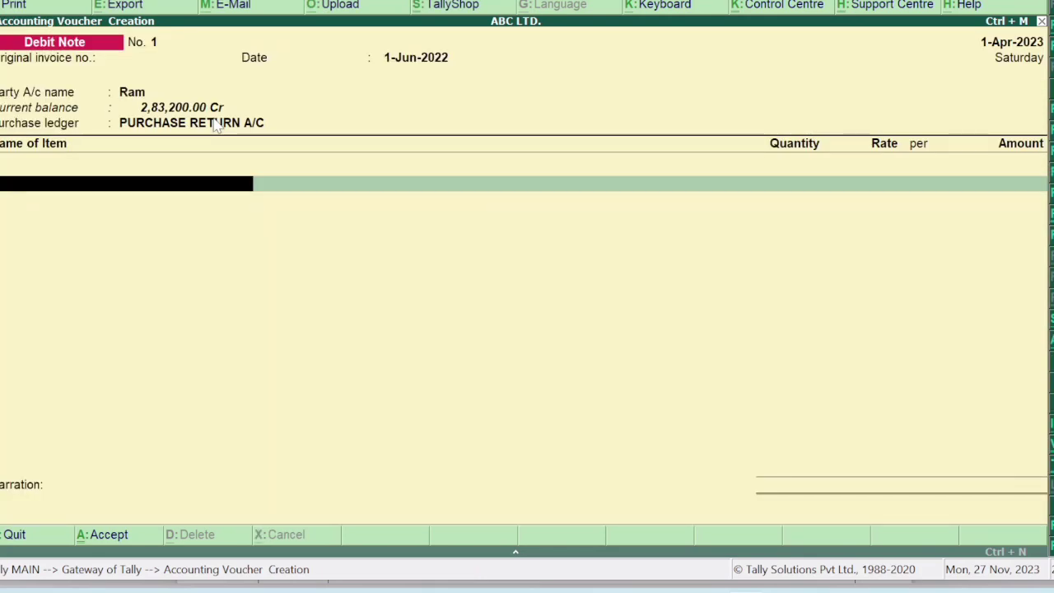
Return 10 pcs Taj Mahal Tea (5,000), add CGST and SGST of 300 each, and save.
{"action": "type", "text": "taj"}
{"action": "key", "text": "Return"}
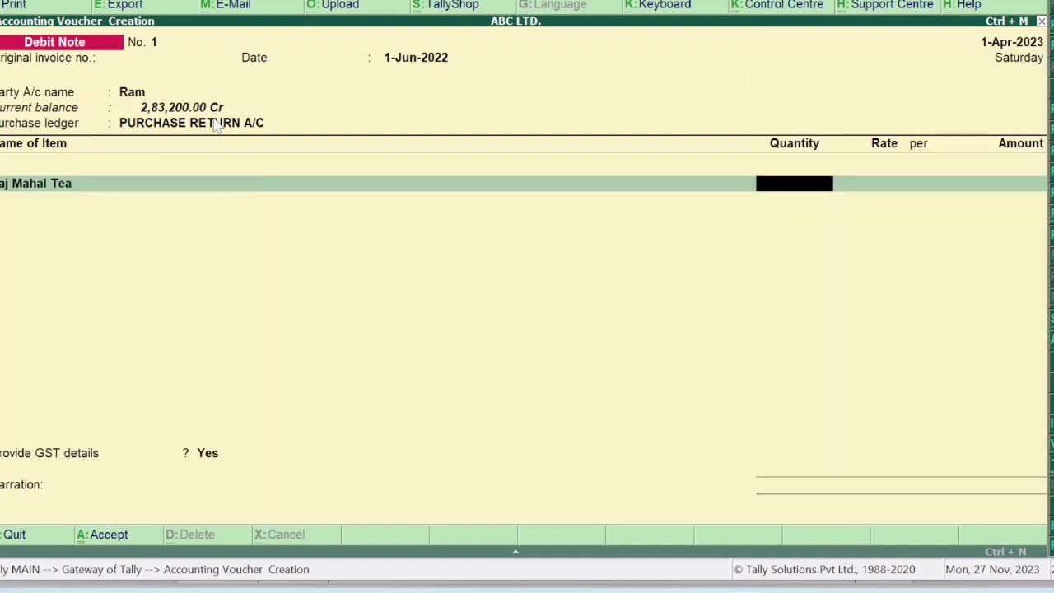
{"action": "type", "text": "10"}
{"action": "key", "text": "Return"}
{"action": "key", "text": "Return"}
{"action": "key", "text": "Return"}
{"action": "key", "text": "Return"}
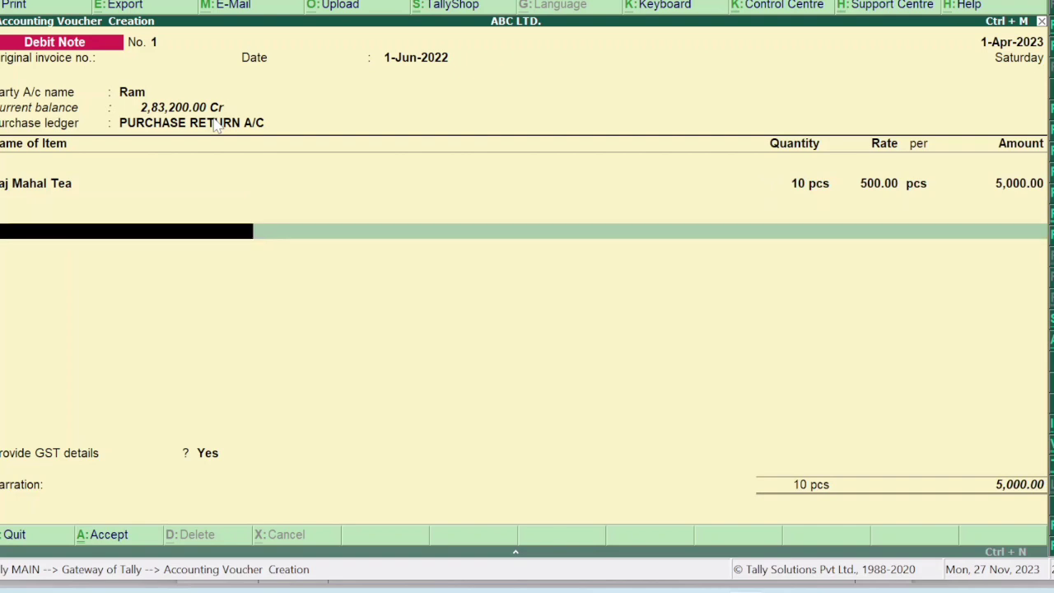
{"action": "type", "text": "cgst"}
{"action": "key", "text": "Return"}
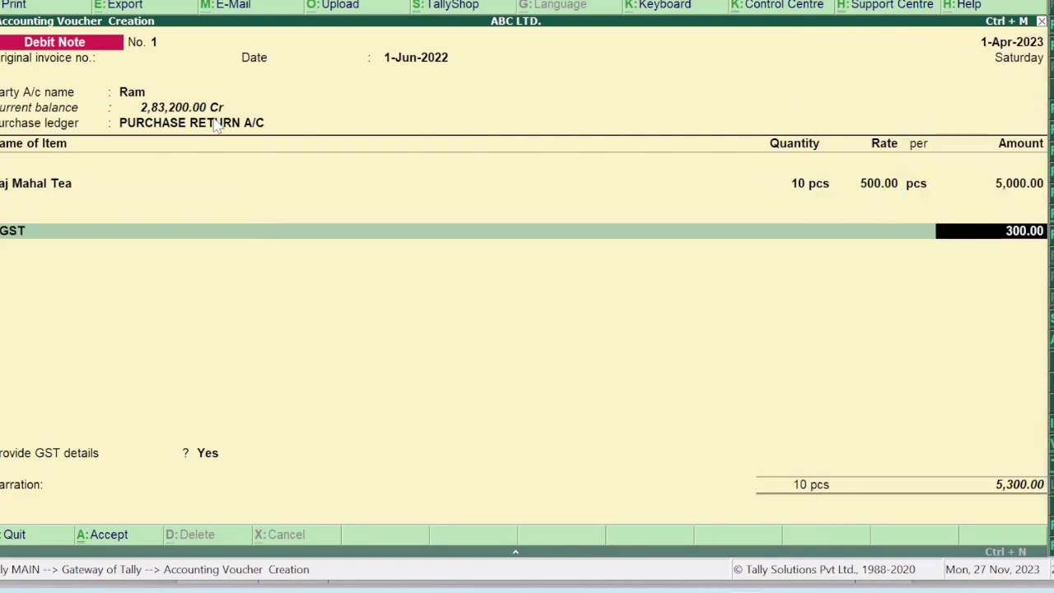
{"action": "key", "text": "Return"}
{"action": "type", "text": "sgst"}
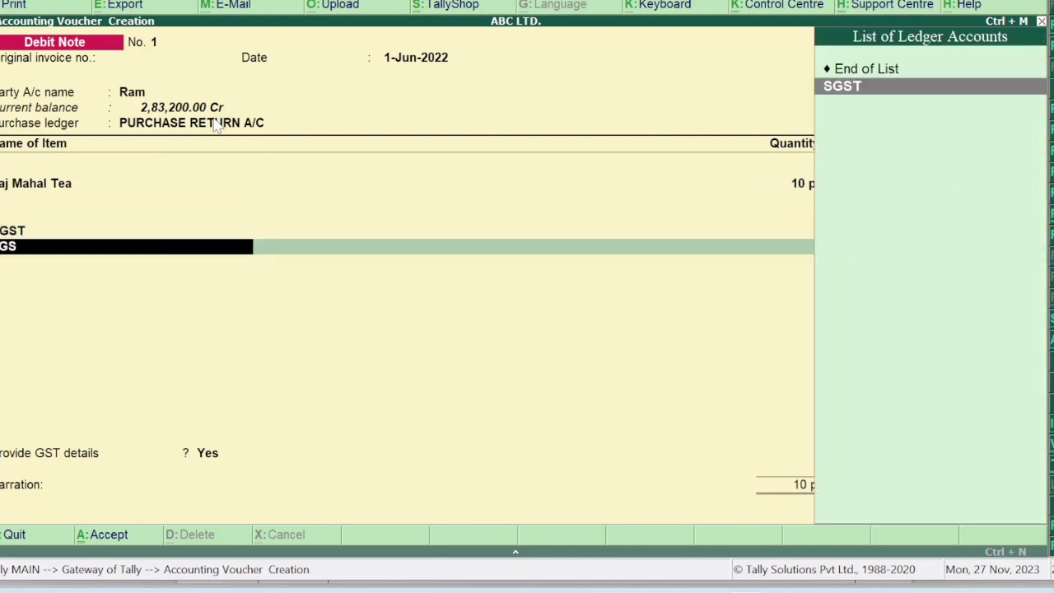
{"action": "key", "text": "Return"}
{"action": "key", "text": "Return"}
{"action": "key", "text": "Return"}
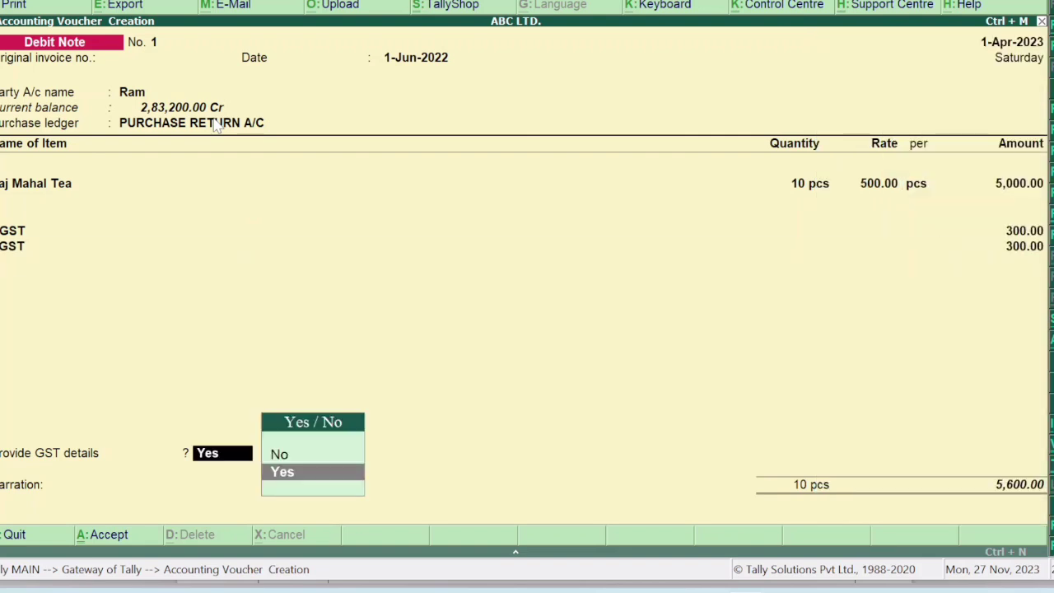
{"action": "key", "text": "n"}
{"action": "key", "text": "Return"}
{"action": "key", "text": "Return"}
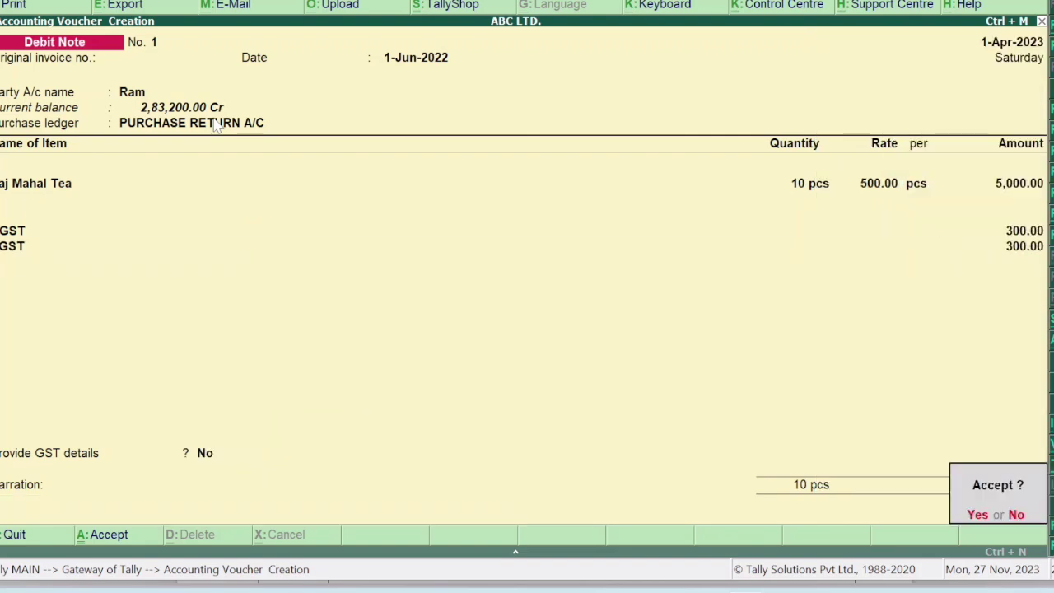
{"action": "key", "text": "y"}
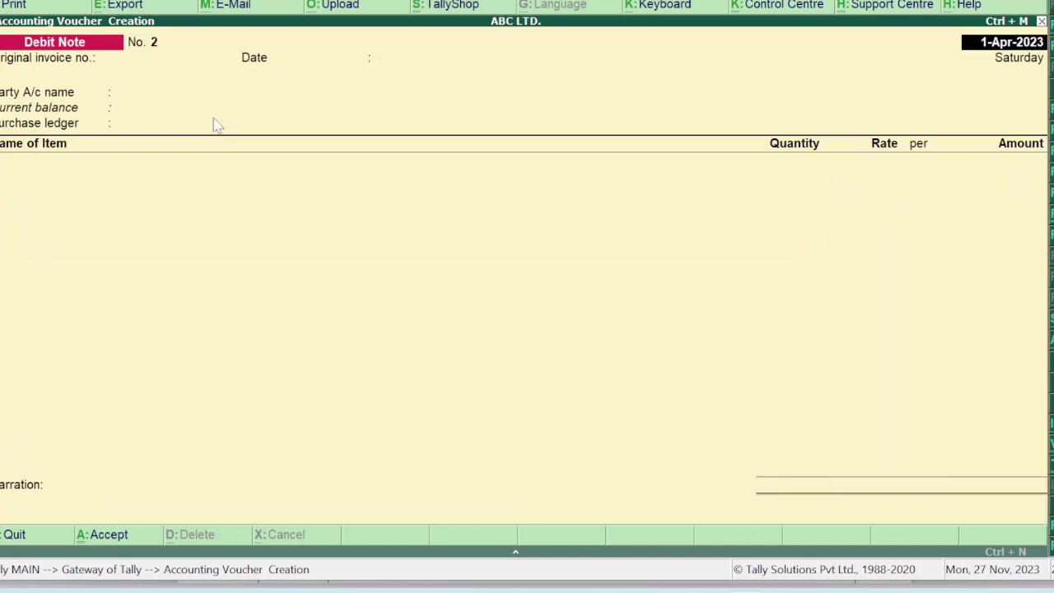
Highlight 'cash to Ravi (unregistered under GST)' in the question PDF, then return to Tally.
{"action": "mouse_move", "coordinate": [707, 589]}
{"action": "left_click", "coordinate": [707, 540]}
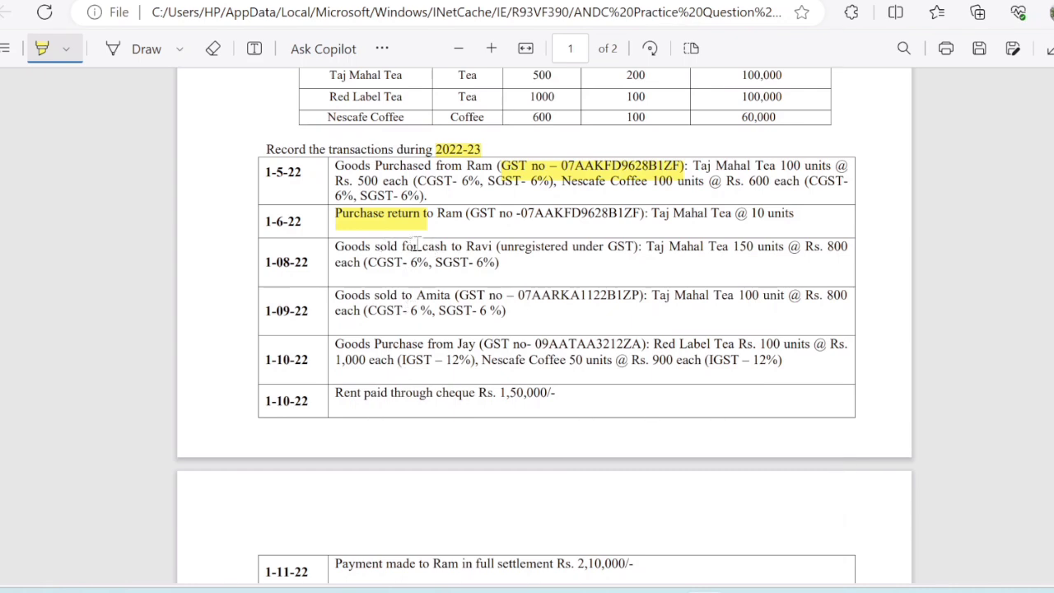
{"action": "left_click_drag", "start_coordinate": [423, 248], "coordinate": [632, 257]}
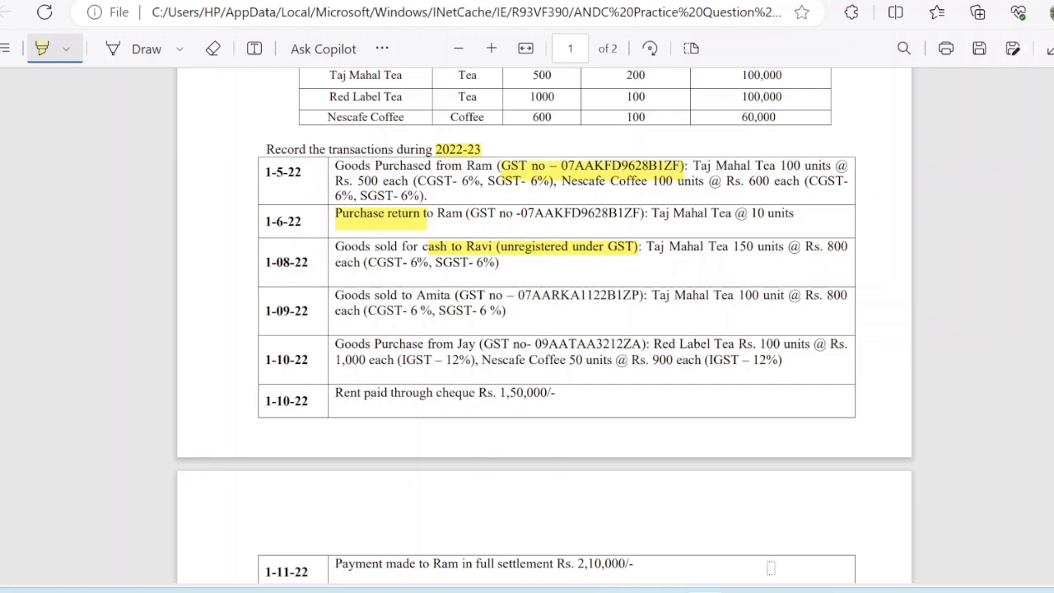
{"action": "mouse_move", "coordinate": [756, 561]}
{"action": "left_click", "coordinate": [762, 541]}
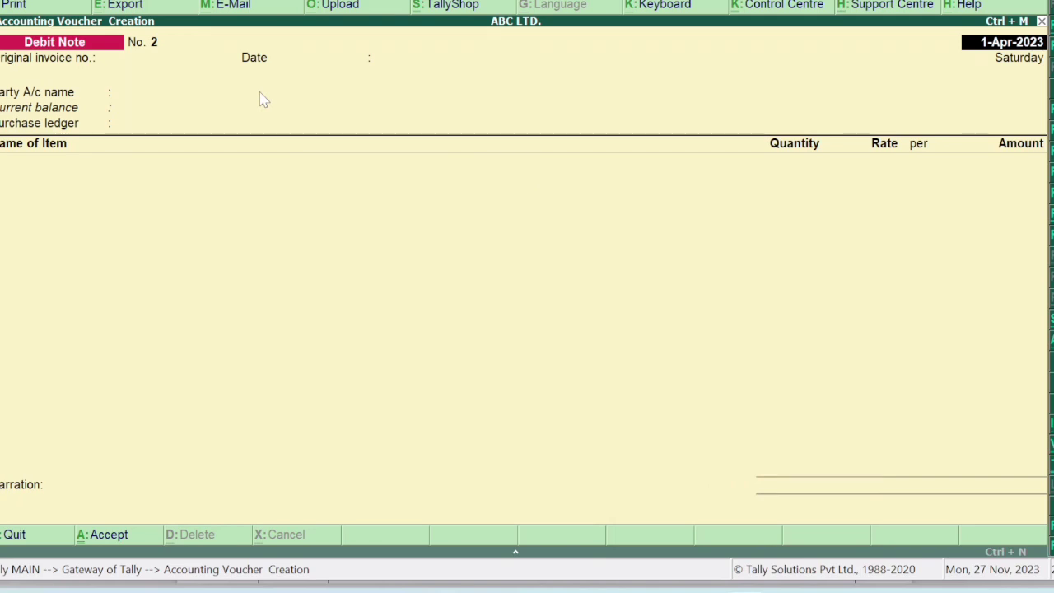
Date the debit note 1-8-22.
{"action": "key", "text": "Return"}
{"action": "key", "text": "Return"}
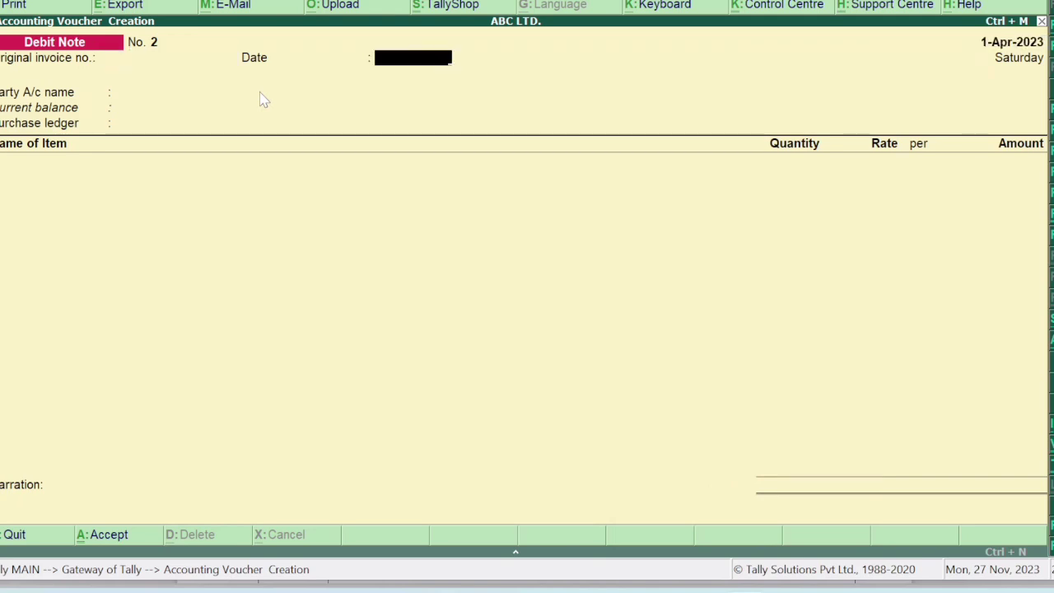
{"action": "type", "text": "1"}
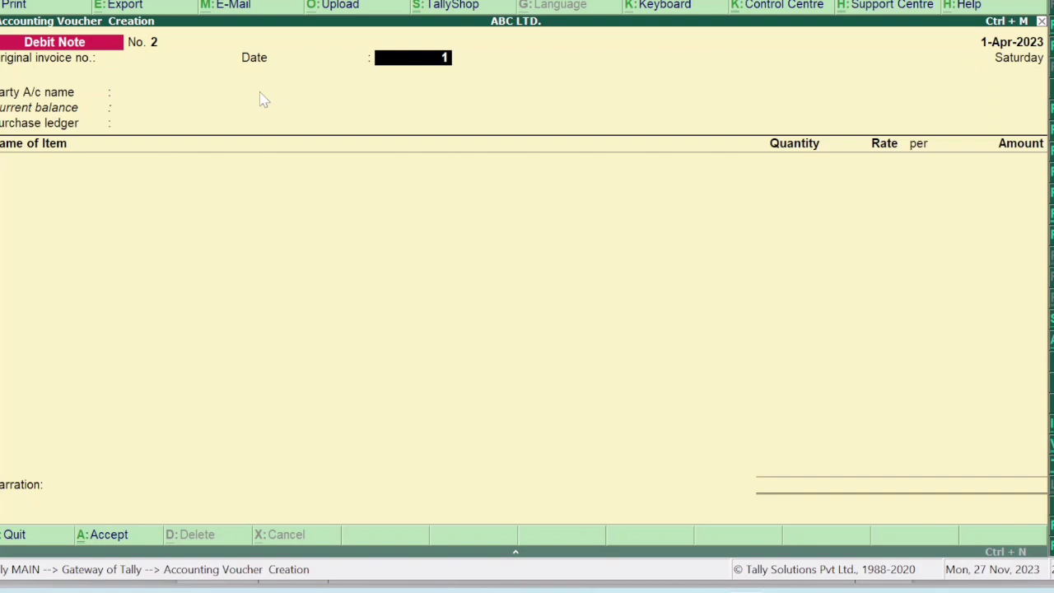
{"action": "type", "text": "-8-22"}
{"action": "key", "text": "Return"}
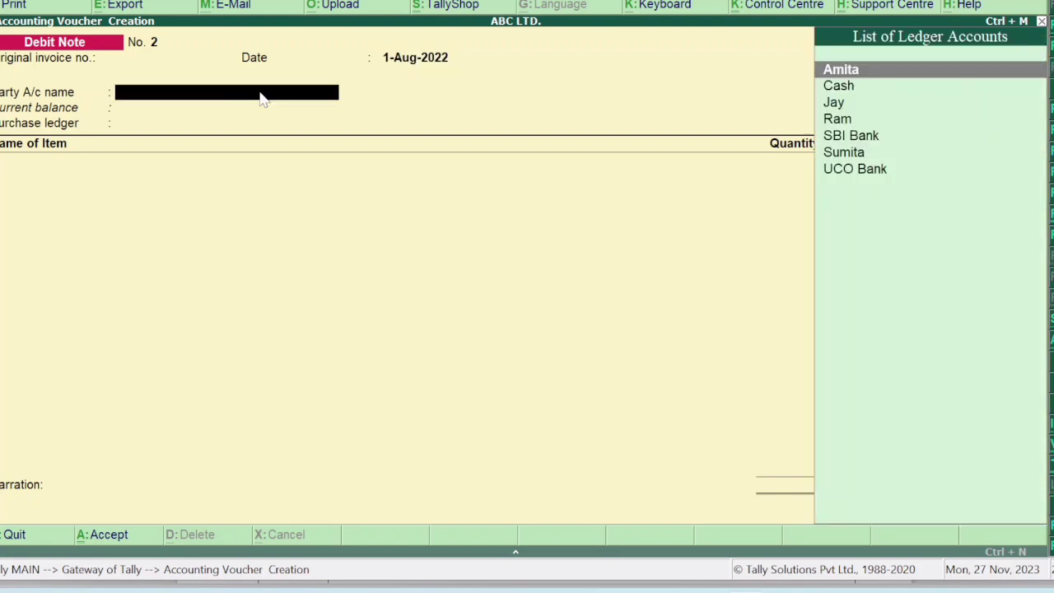
Create party ledger RAVI under Sundry Debtors with registration type Unregistered and save it.
{"action": "key", "text": "alt+c"}
{"action": "type", "text": "RAVI"}
{"action": "key", "text": "Return"}
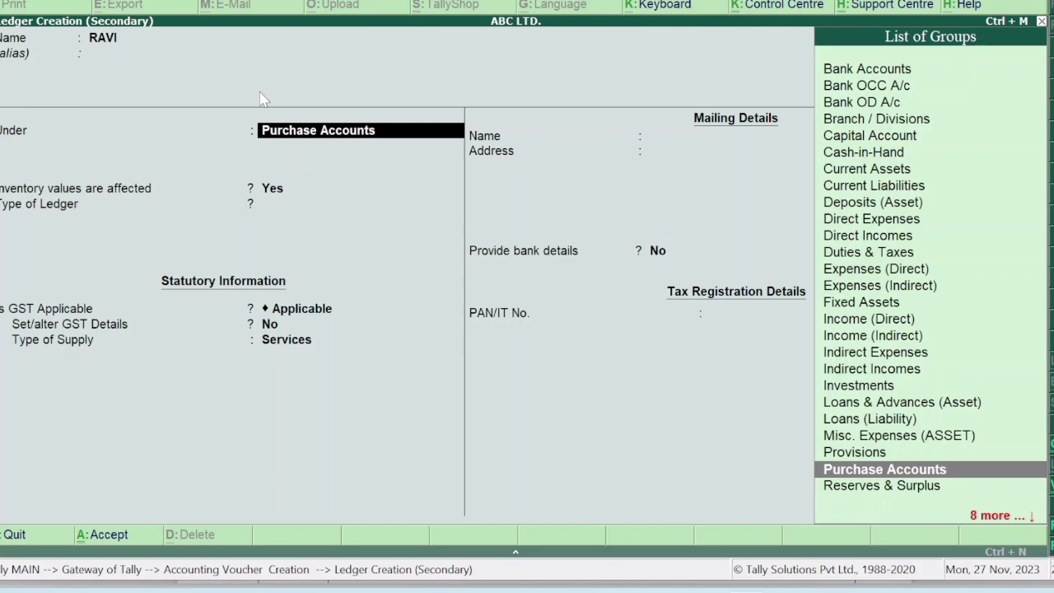
{"action": "type", "text": "SU"}
{"action": "key", "text": "Down"}
{"action": "key", "text": "Down"}
{"action": "key", "text": "Return"}
{"action": "key", "text": "Return"}
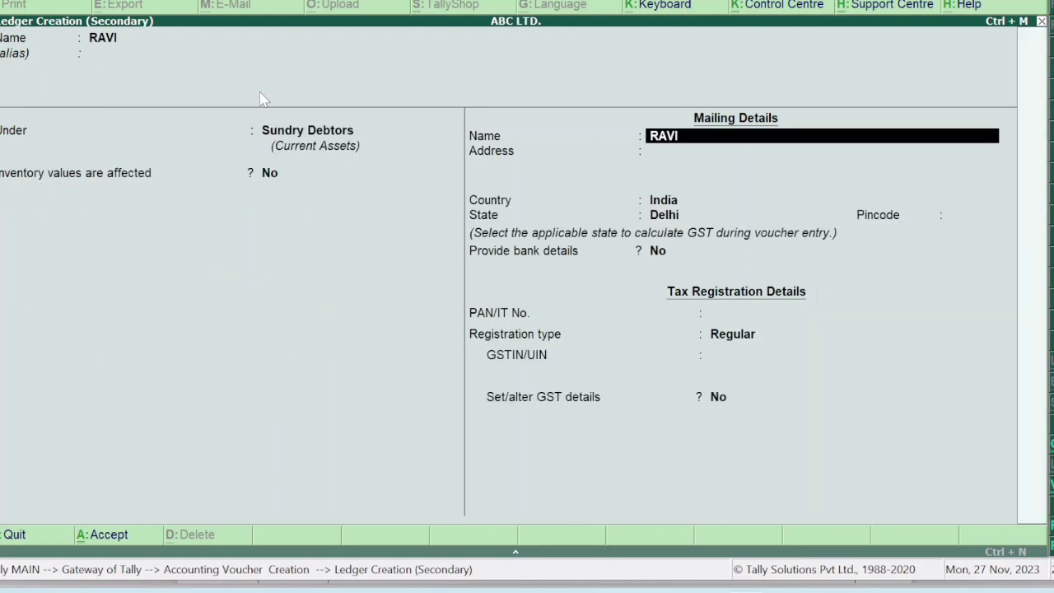
{"action": "key", "text": "Return"}
{"action": "key", "text": "Return"}
{"action": "key", "text": "Return"}
{"action": "key", "text": "Return"}
{"action": "key", "text": "Return"}
{"action": "key", "text": "Return"}
{"action": "key", "text": "Return"}
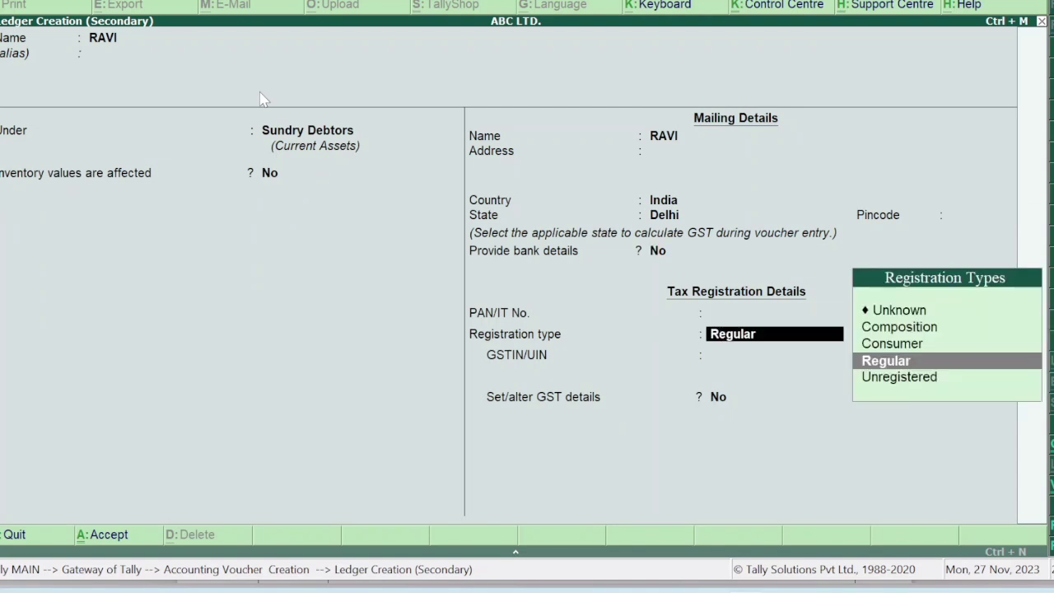
{"action": "key", "text": "Down"}
{"action": "key", "text": "Return"}
{"action": "key", "text": "Return"}
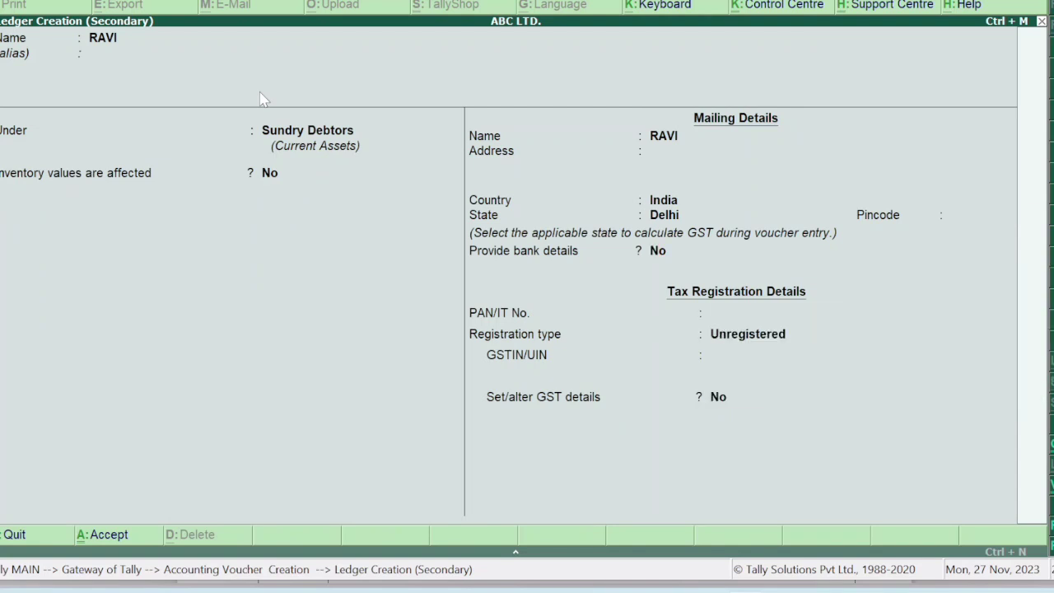
{"action": "key", "text": "Return"}
{"action": "key", "text": "Return"}
{"action": "key", "text": "Return"}
{"action": "key", "text": "Return"}
{"action": "key", "text": "Return"}
{"action": "key", "text": "Return"}
{"action": "key", "text": "Return"}
{"action": "key", "text": "Return"}
{"action": "key", "text": "Return"}
{"action": "key", "text": "Return"}
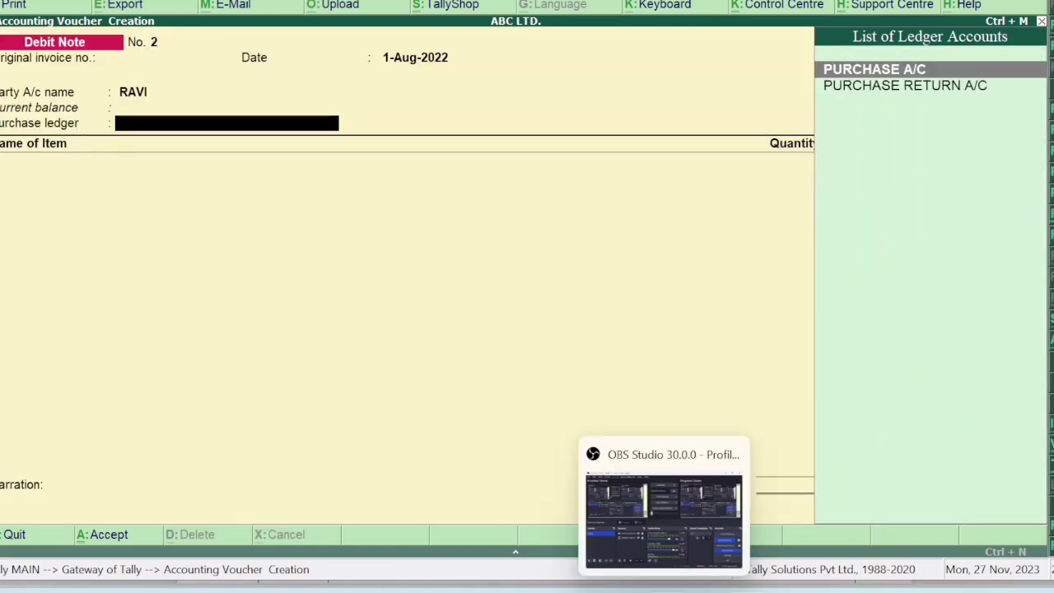
Check the question PDF, then discard the RAVI debit note and reopen blank accounting voucher entry.
{"action": "left_click", "coordinate": [704, 518]}
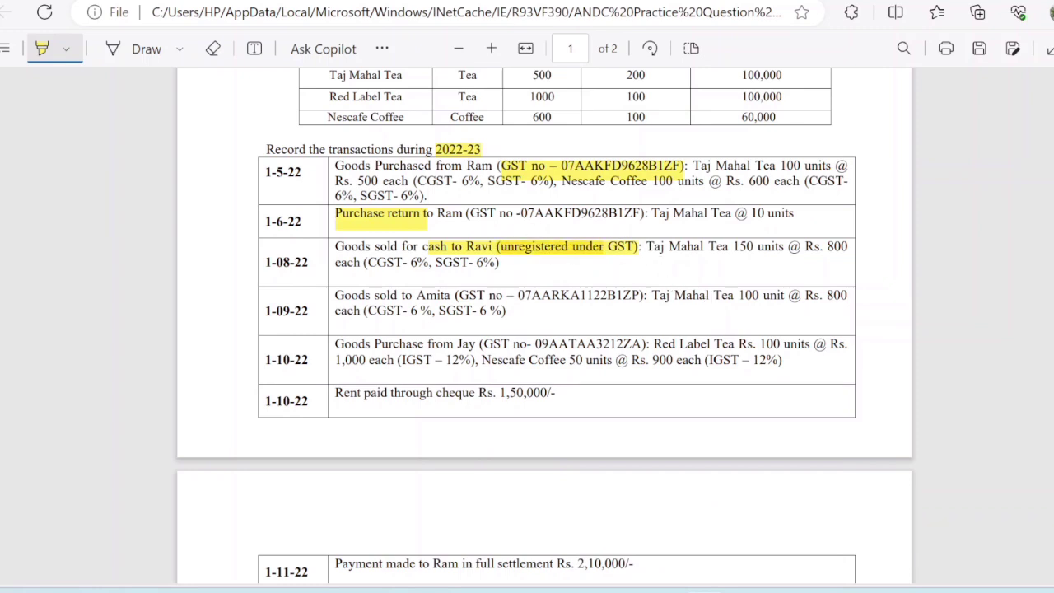
{"action": "mouse_move", "coordinate": [725, 586]}
{"action": "left_click", "coordinate": [755, 481]}
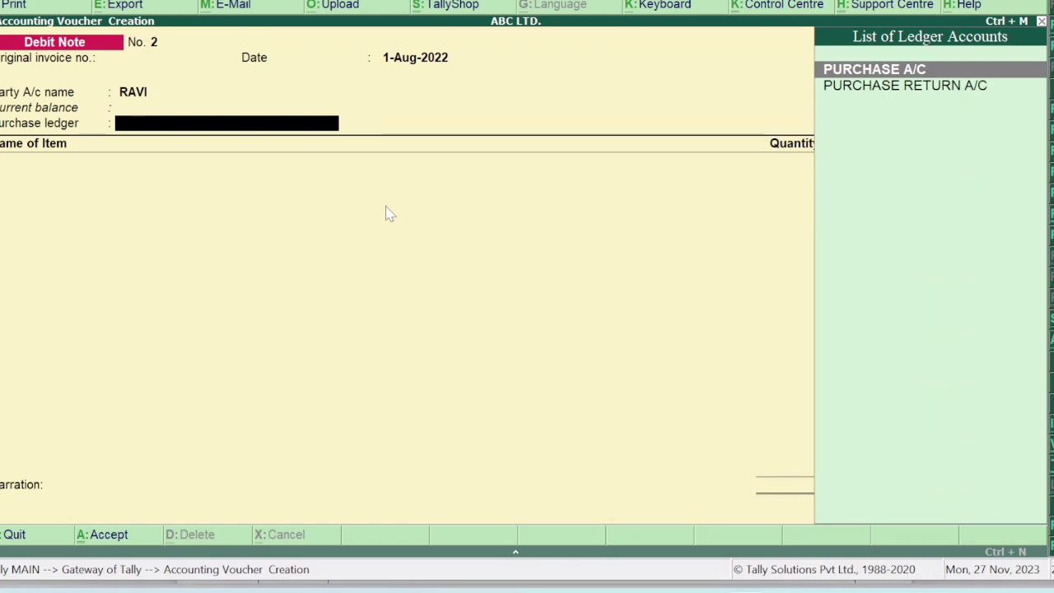
{"action": "key", "text": "Escape"}
{"action": "key", "text": "Return"}
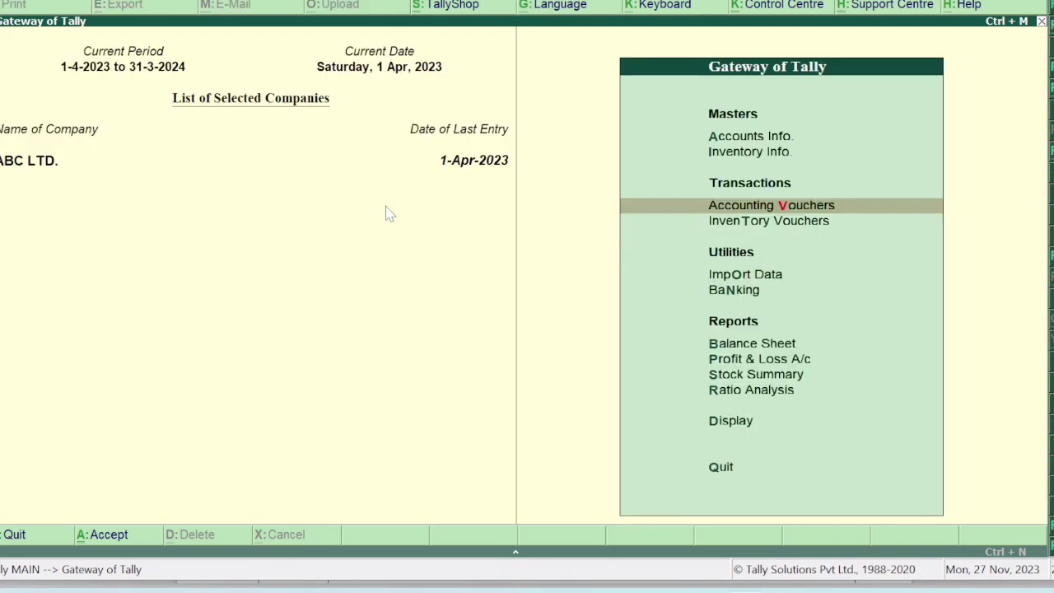
{"action": "key", "text": "Return"}
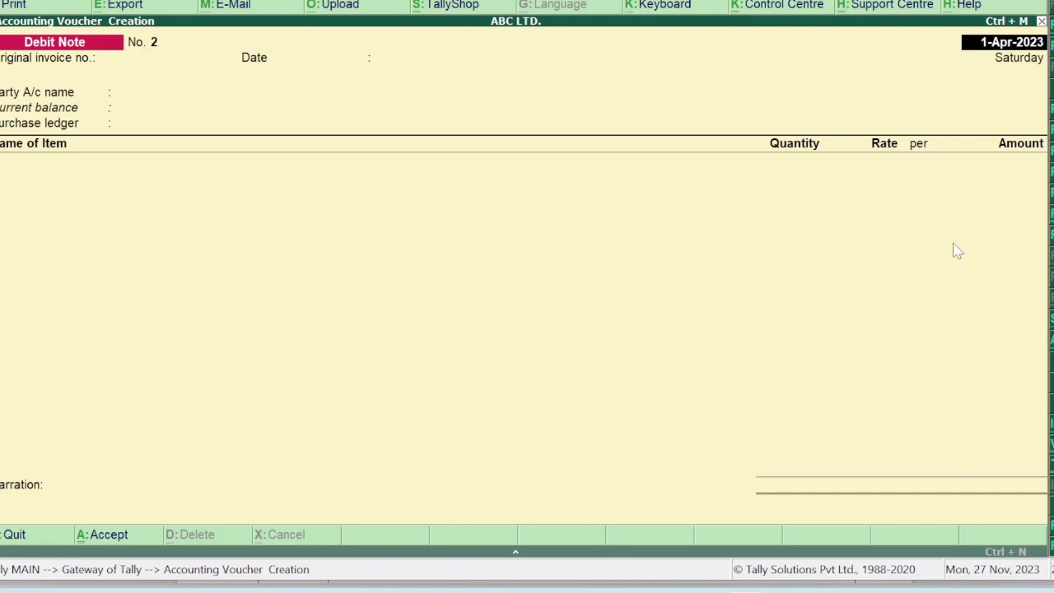
Start a sales voucher with RAVI as the party.
{"action": "key", "text": "F8"}
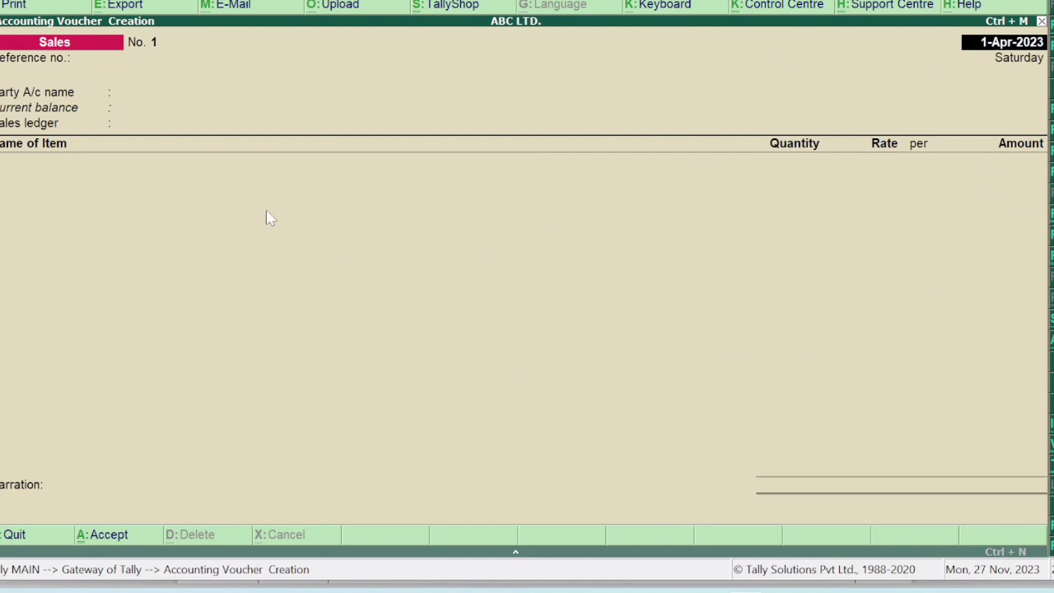
{"action": "key", "text": "Return"}
{"action": "key", "text": "Return"}
{"action": "type", "text": "R"}
{"action": "key", "text": "Down"}
{"action": "key", "text": "Return"}
{"action": "key", "text": "Return"}
{"action": "key", "text": "Return"}
{"action": "key", "text": "Return"}
{"action": "key", "text": "Return"}
{"action": "key", "text": "Return"}
{"action": "key", "text": "Return"}
{"action": "key", "text": "Return"}
{"action": "key", "text": "Return"}
{"action": "key", "text": "Return"}
{"action": "key", "text": "Return"}
{"action": "key", "text": "Return"}
{"action": "key", "text": "Return"}
{"action": "key", "text": "Return"}
{"action": "key", "text": "Return"}
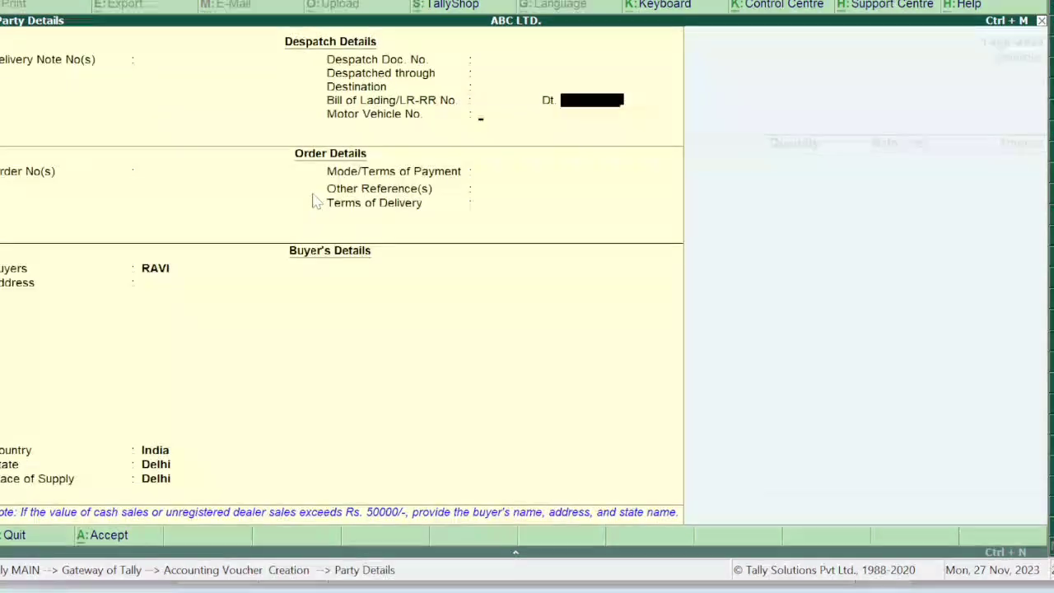
{"action": "key", "text": "Return"}
{"action": "key", "text": "Return"}
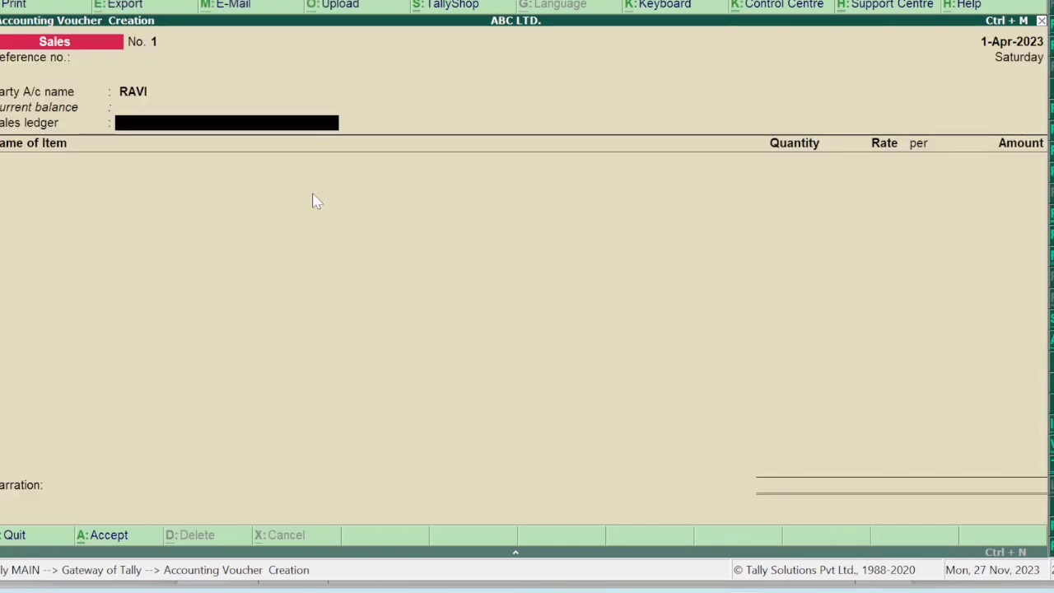
Create the SALES A/C ledger under Sales Accounts with supply type Goods.
{"action": "key", "text": "alt+c"}
{"action": "type", "text": "SALES A/"}
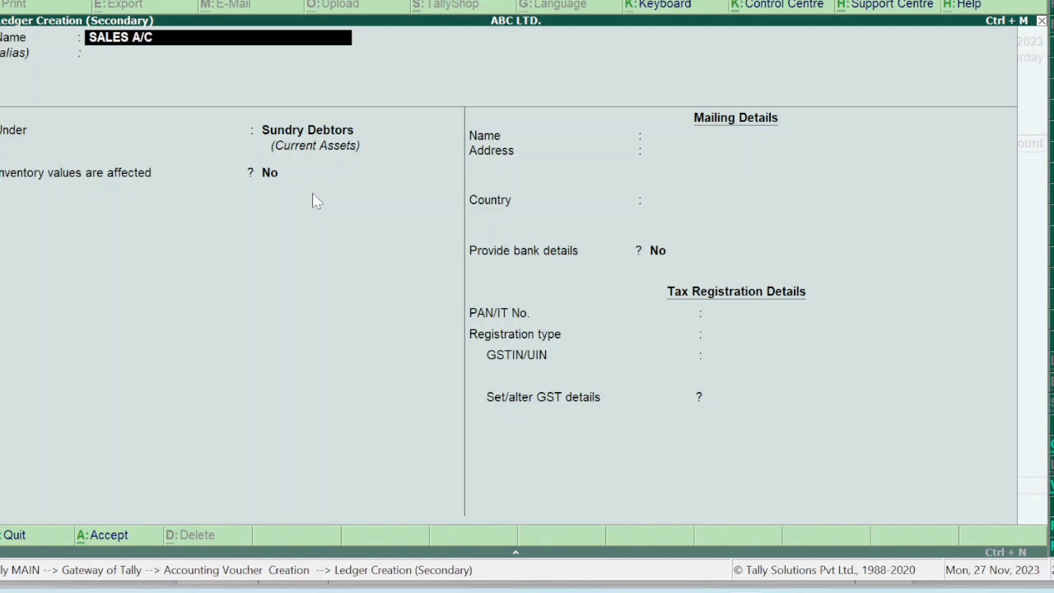
{"action": "type", "text": "C"}
{"action": "key", "text": "Return"}
{"action": "key", "text": "Return"}
{"action": "type", "text": "SA"}
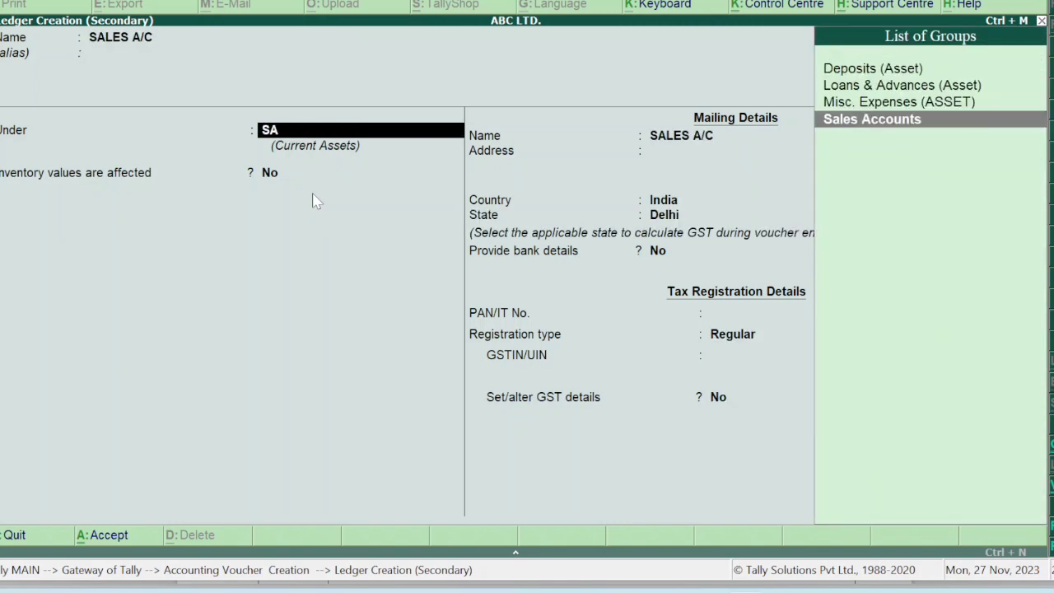
{"action": "key", "text": "Return"}
{"action": "key", "text": "Return"}
{"action": "key", "text": "Return"}
{"action": "key", "text": "Return"}
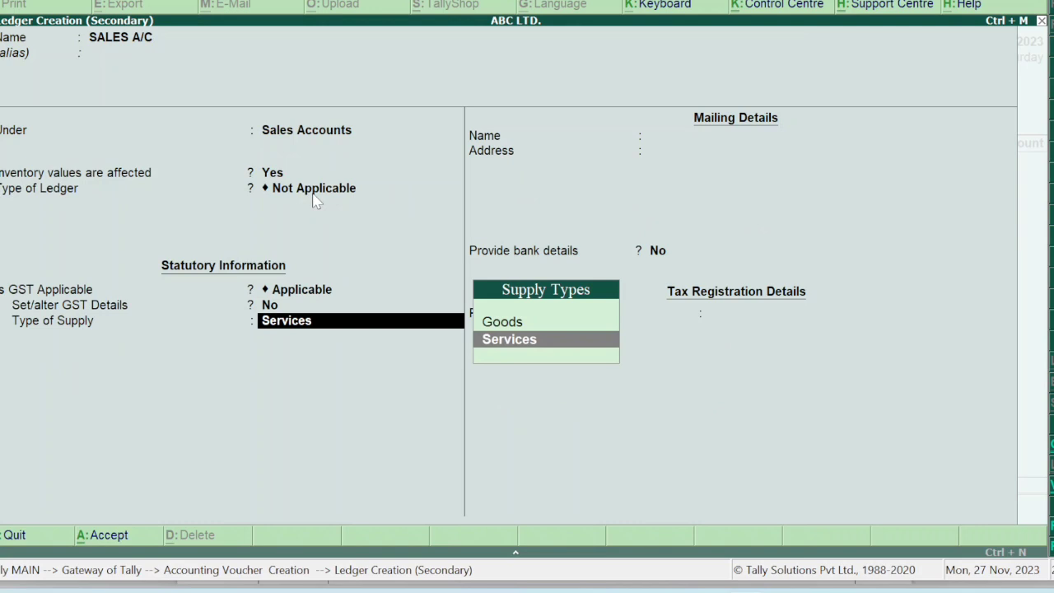
{"action": "key", "text": "Up"}
{"action": "key", "text": "Return"}
{"action": "key", "text": "ctrl+a"}
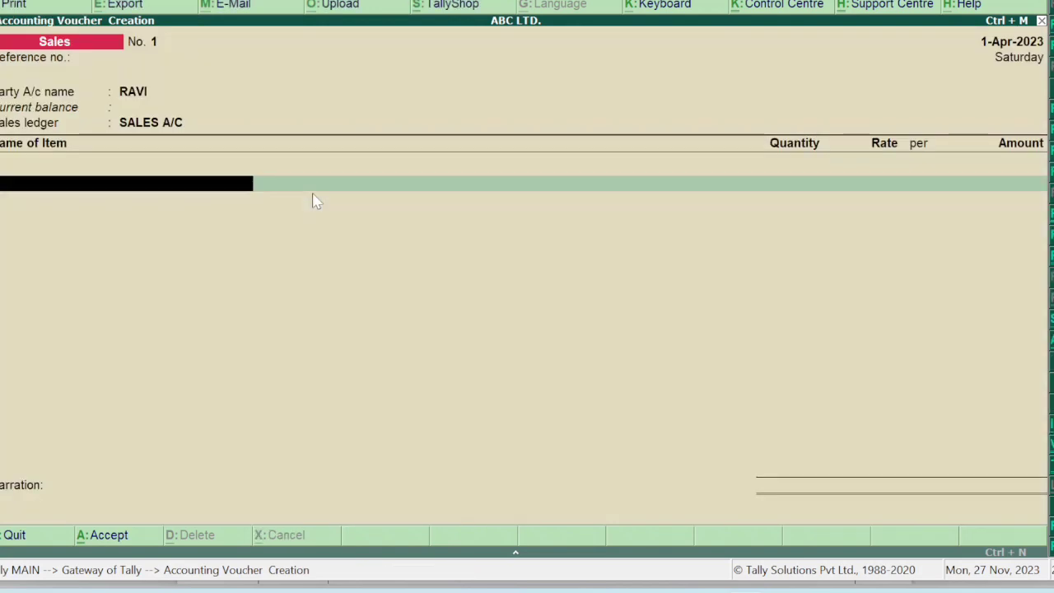
Enter 150 pcs of Taj Mahal Tea at a rate of 800.
{"action": "type", "text": "ta"}
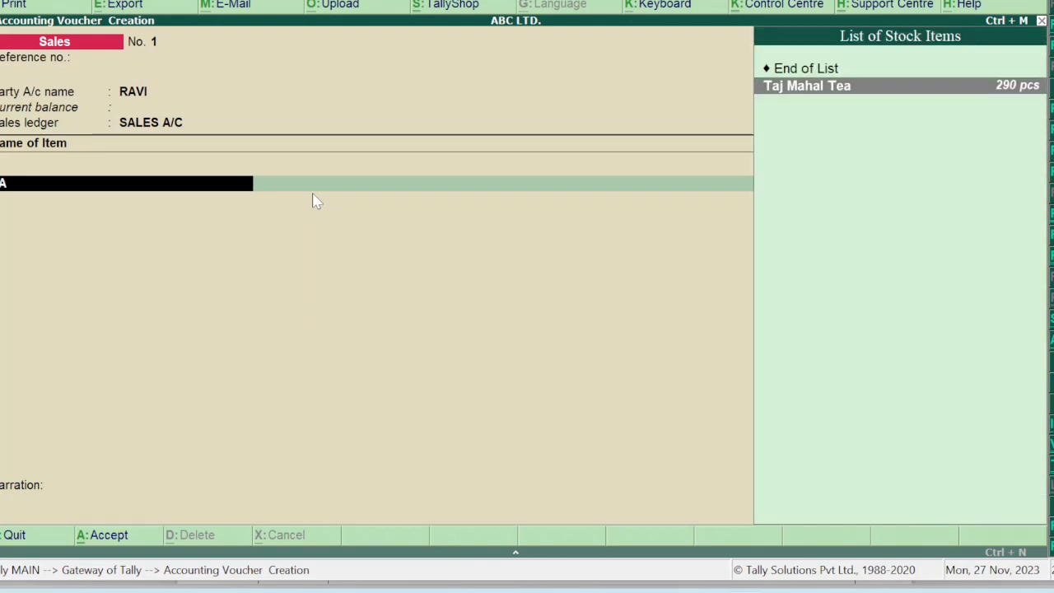
{"action": "key", "text": "Return"}
{"action": "type", "text": "15"}
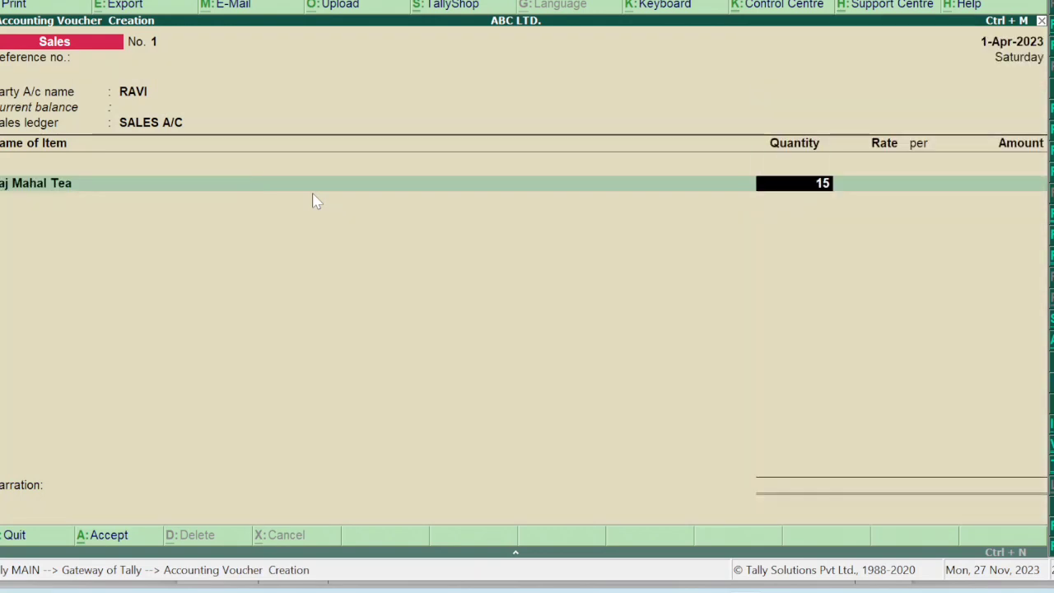
{"action": "type", "text": "0"}
{"action": "key", "text": "Return"}
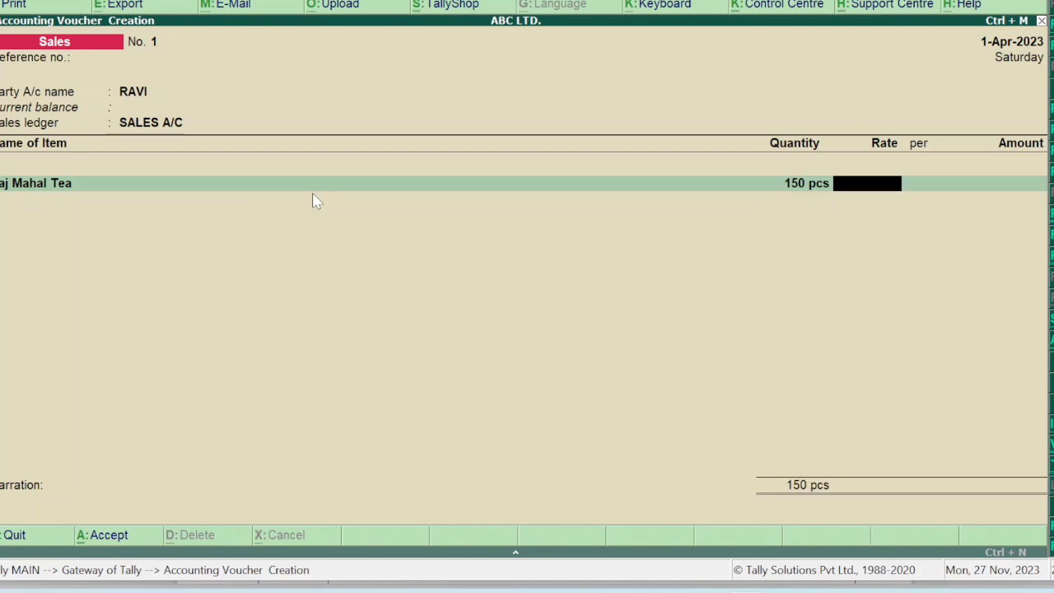
{"action": "type", "text": "800"}
{"action": "key", "text": "Return"}
{"action": "key", "text": "Return"}
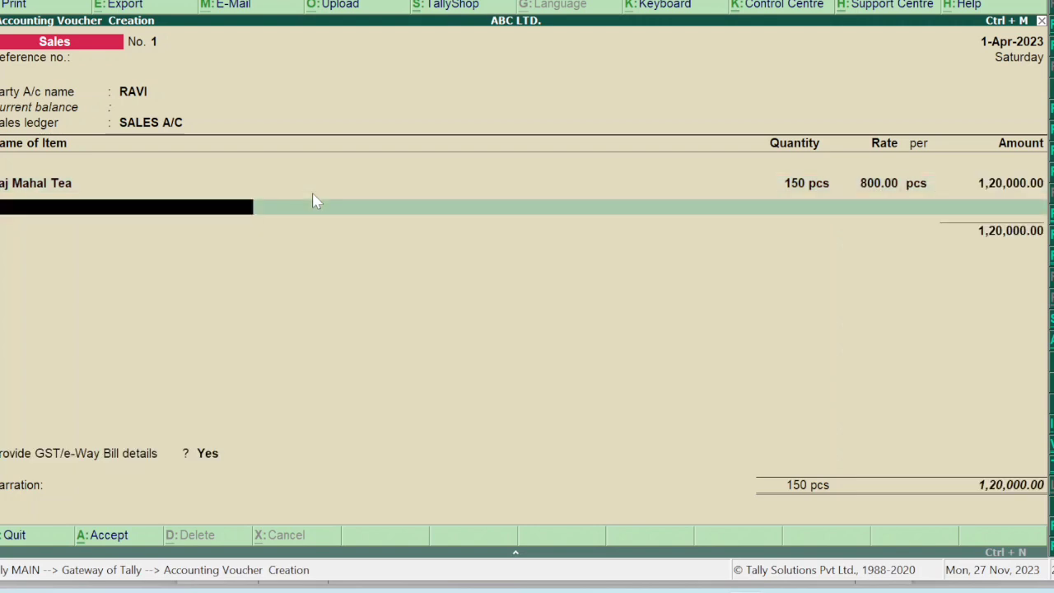
Add CGST and SGST of 7,200 each, decline GST/e-Way Bill details, and save at 1,34,400.
{"action": "key", "text": "Return"}
{"action": "type", "text": "cg"}
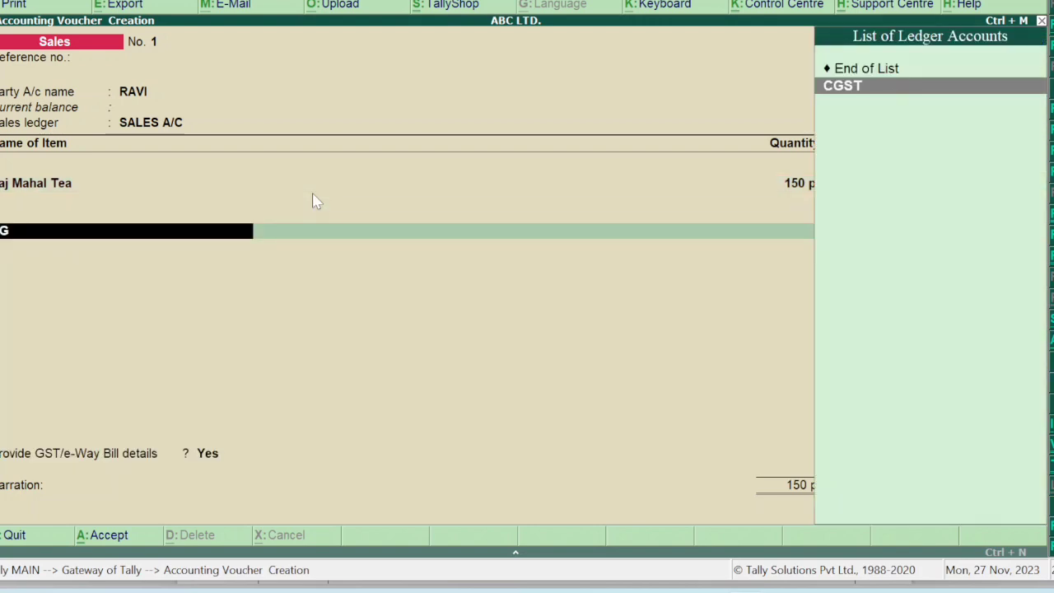
{"action": "key", "text": "Return"}
{"action": "key", "text": "Return"}
{"action": "type", "text": "SGST"}
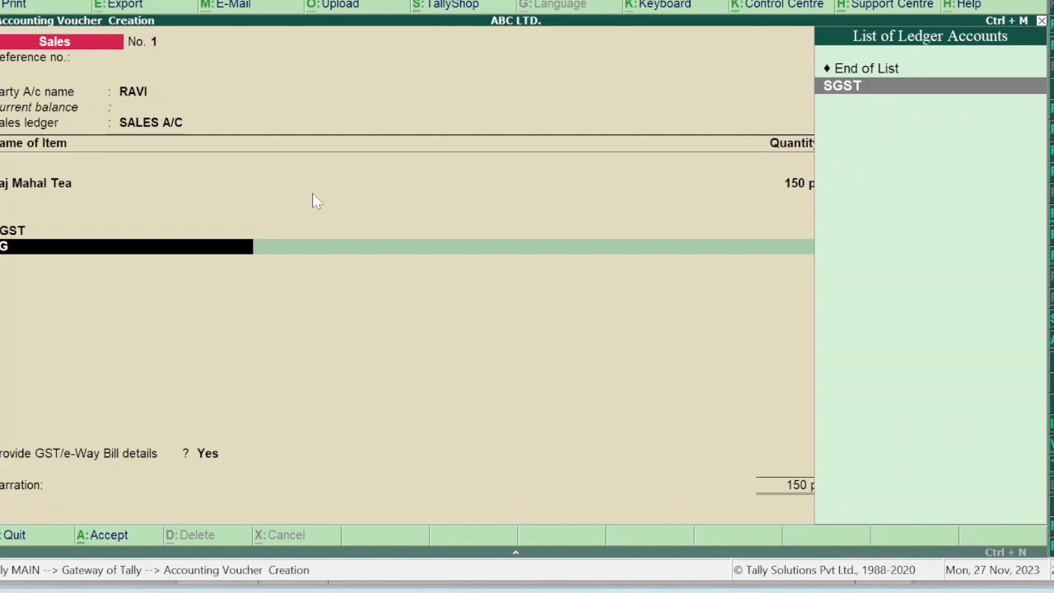
{"action": "key", "text": "Return"}
{"action": "key", "text": "Return"}
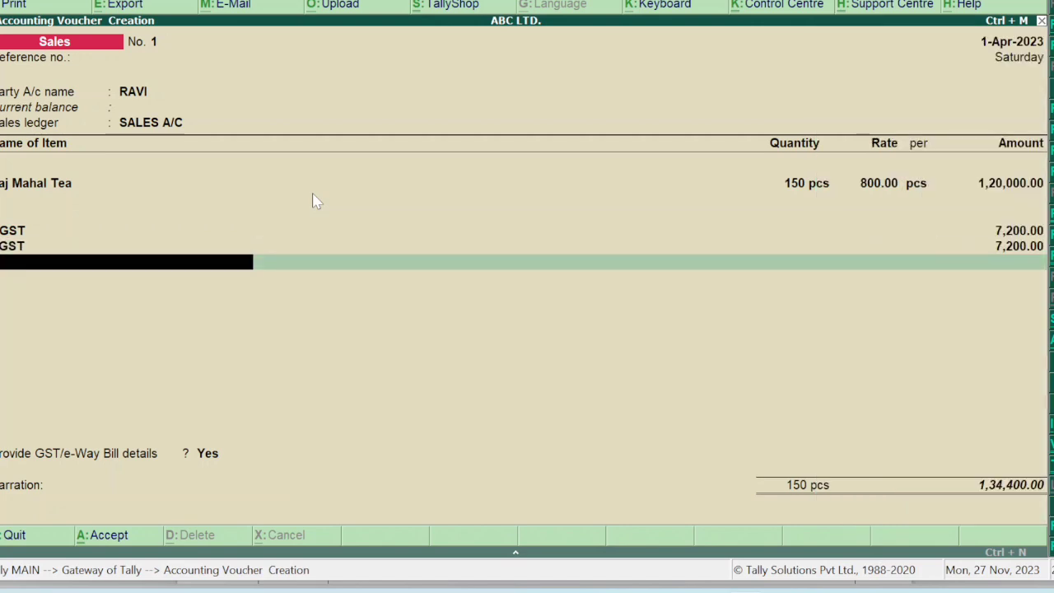
{"action": "key", "text": "Return"}
{"action": "key", "text": "Up"}
{"action": "key", "text": "Return"}
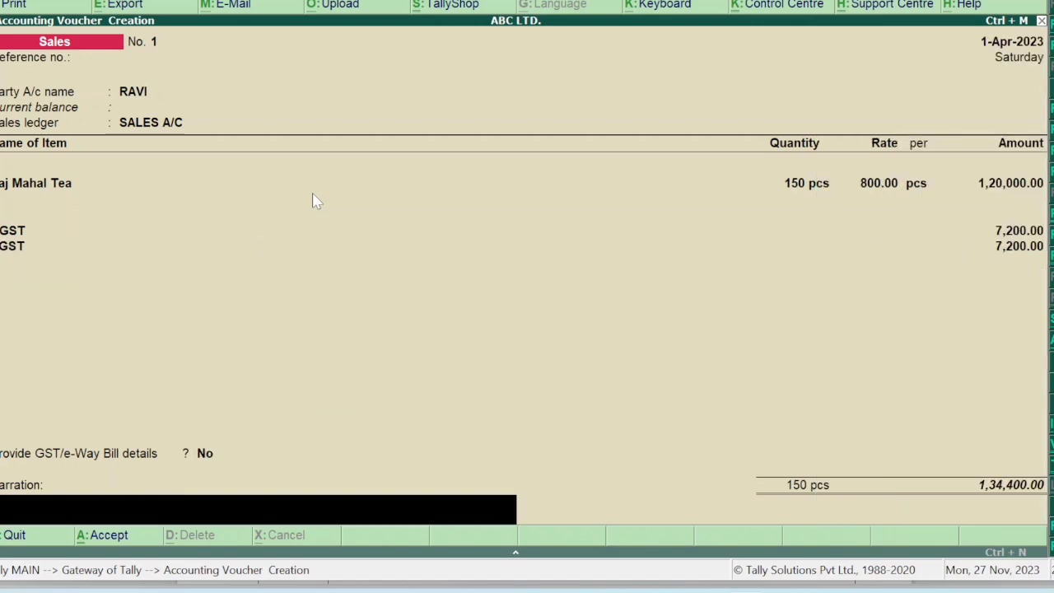
{"action": "key", "text": "Return"}
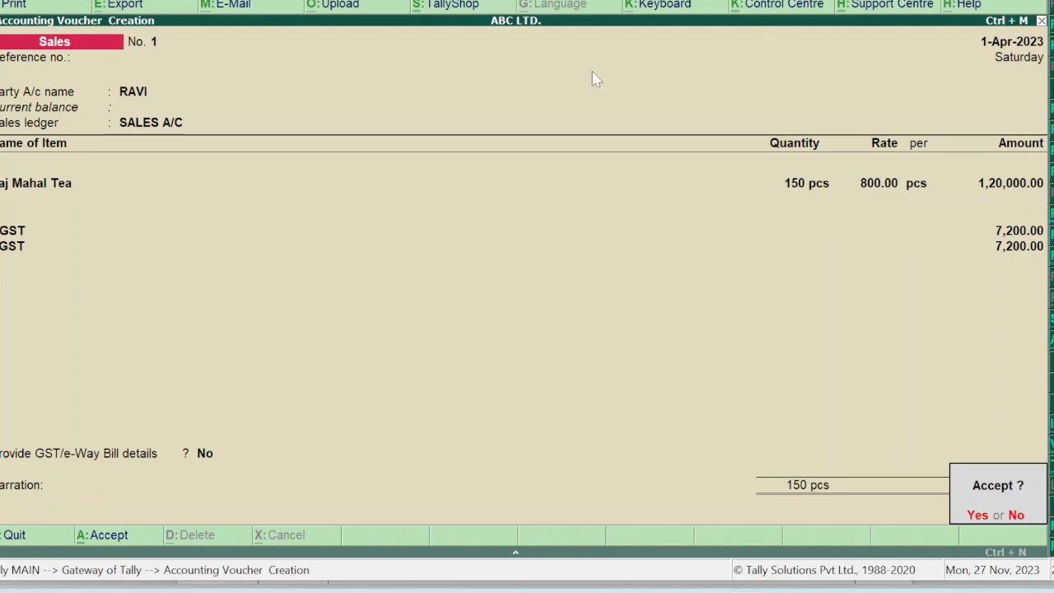
{"action": "key", "text": "Return"}
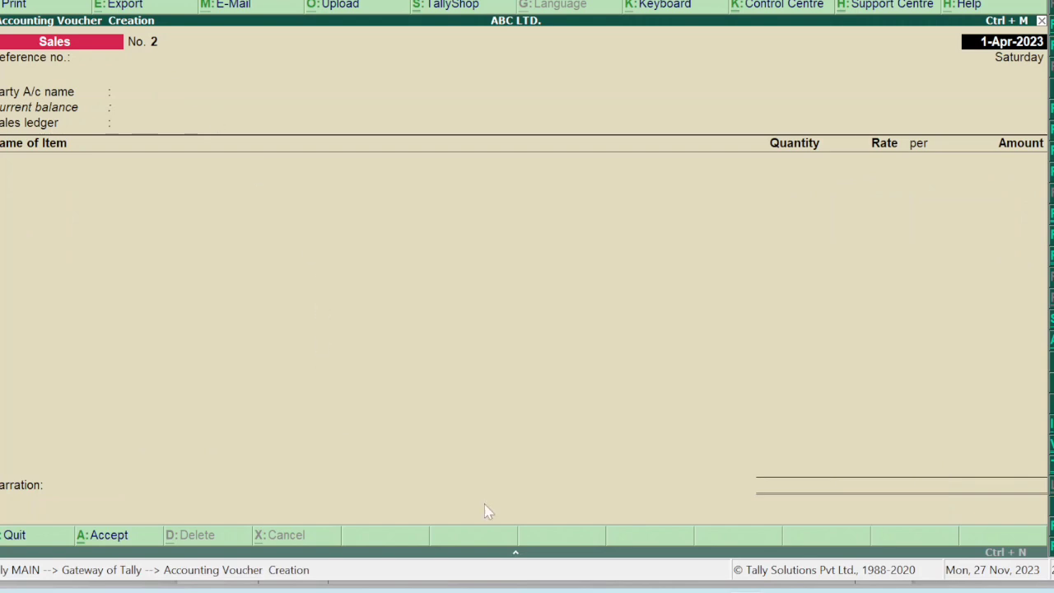
Start a purchase voucher dated 1-10-22 with the supplier and PURCHASE A/C.
{"action": "mouse_move", "coordinate": [704, 590]}
{"action": "key", "text": "F9"}
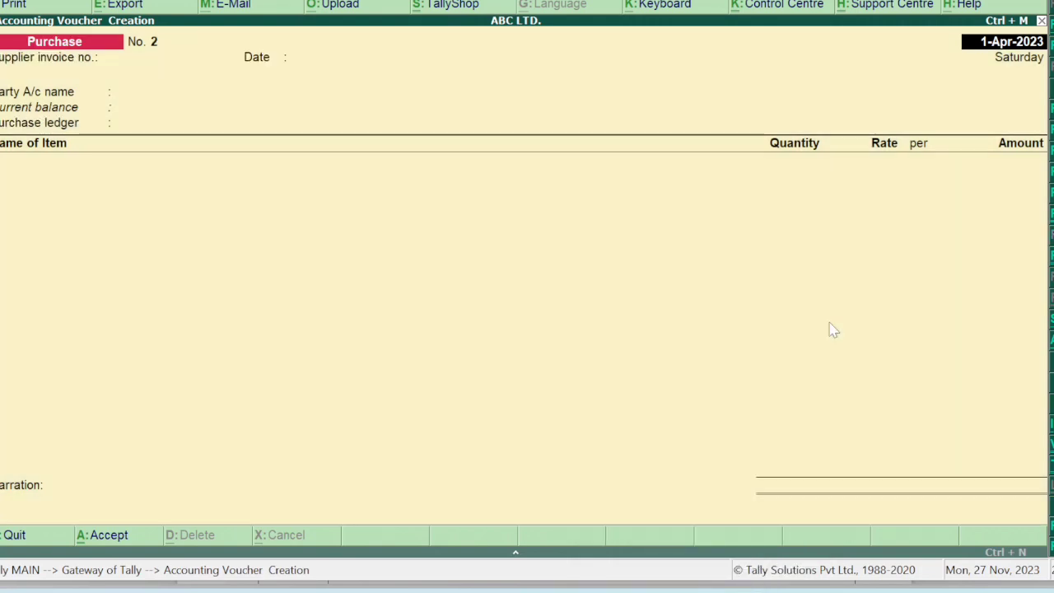
{"action": "key", "text": "Return"}
{"action": "key", "text": "Return"}
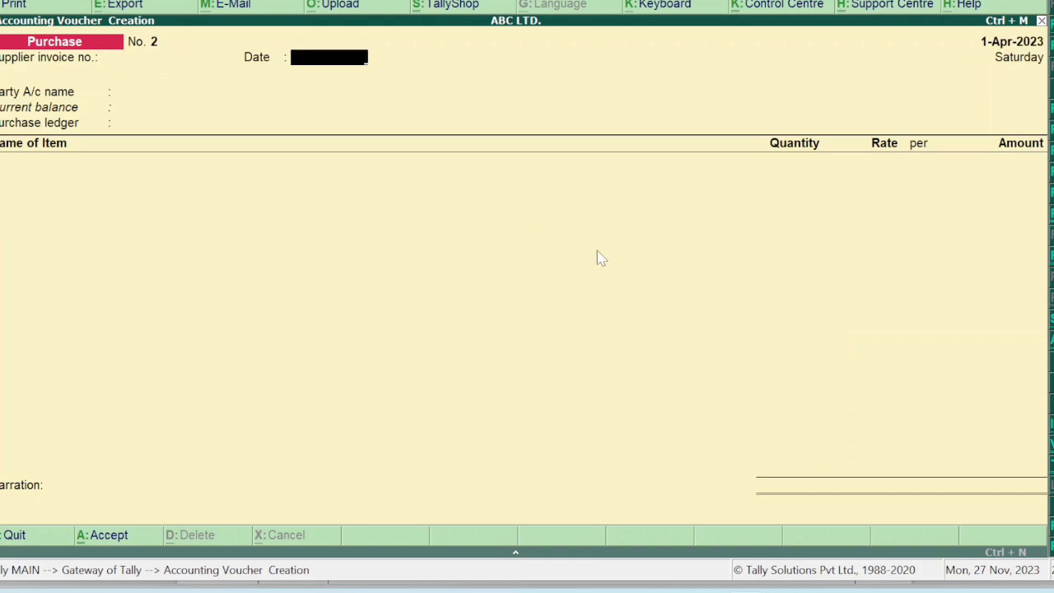
{"action": "type", "text": "1"}
{"action": "type", "text": "-1"}
{"action": "type", "text": "0-22"}
{"action": "key", "text": "Return"}
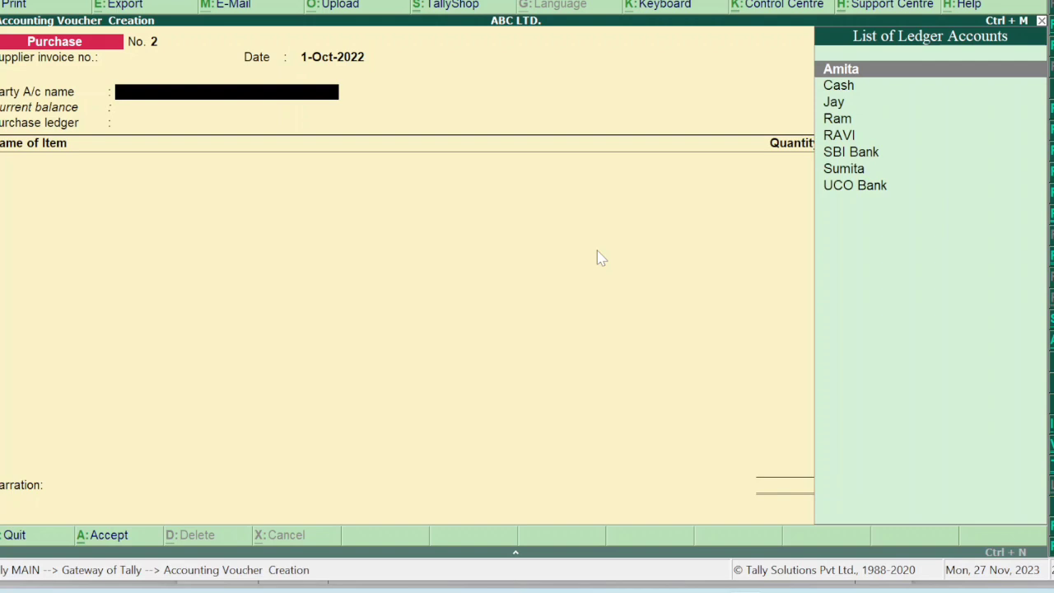
{"action": "key", "text": "Down"}
{"action": "key", "text": "Down"}
{"action": "key", "text": "Down"}
{"action": "key", "text": "Up"}
{"action": "key", "text": "Return"}
{"action": "key", "text": "Return"}
{"action": "key", "text": "Return"}
{"action": "key", "text": "Return"}
{"action": "key", "text": "Return"}
{"action": "key", "text": "Return"}
{"action": "key", "text": "Return"}
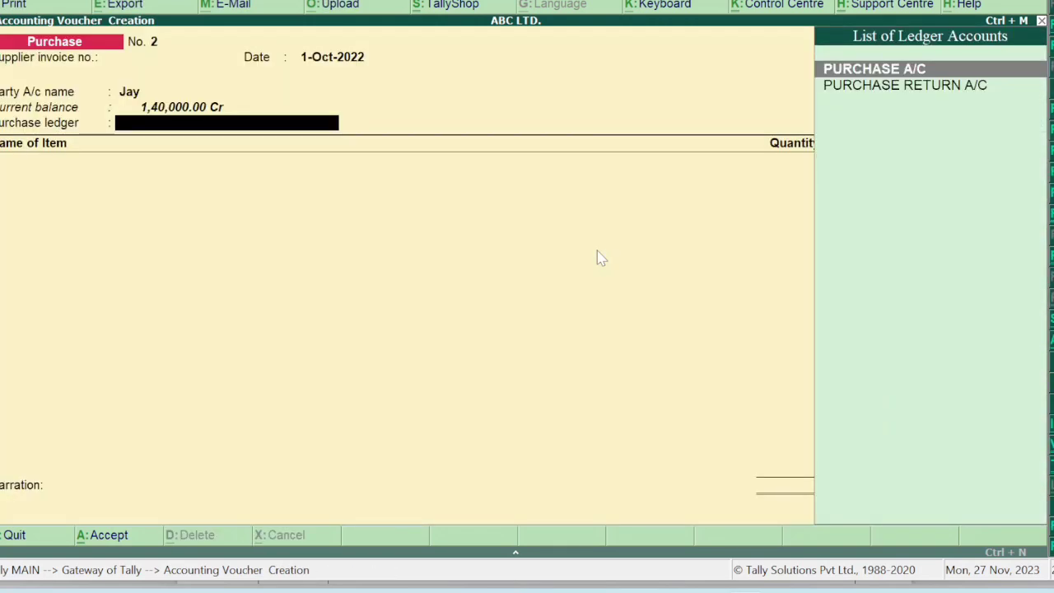
{"action": "type", "text": "P"}
{"action": "key", "text": "Return"}
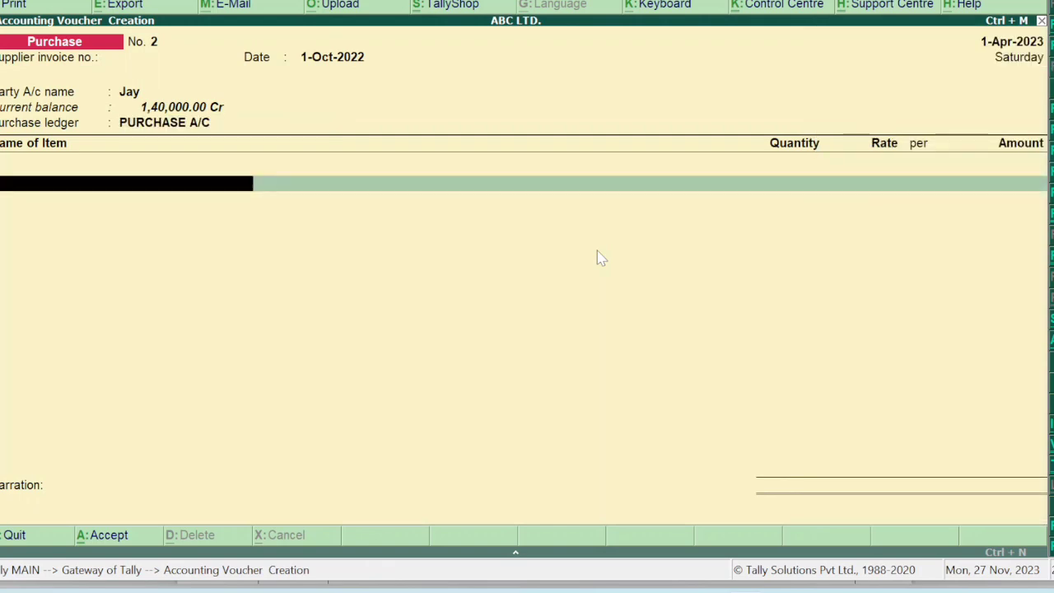
Add 100 Red Label Tea at 1,000 and 50 Nescafe Coffee at 900.
{"action": "type", "text": "red"}
{"action": "key", "text": "Return"}
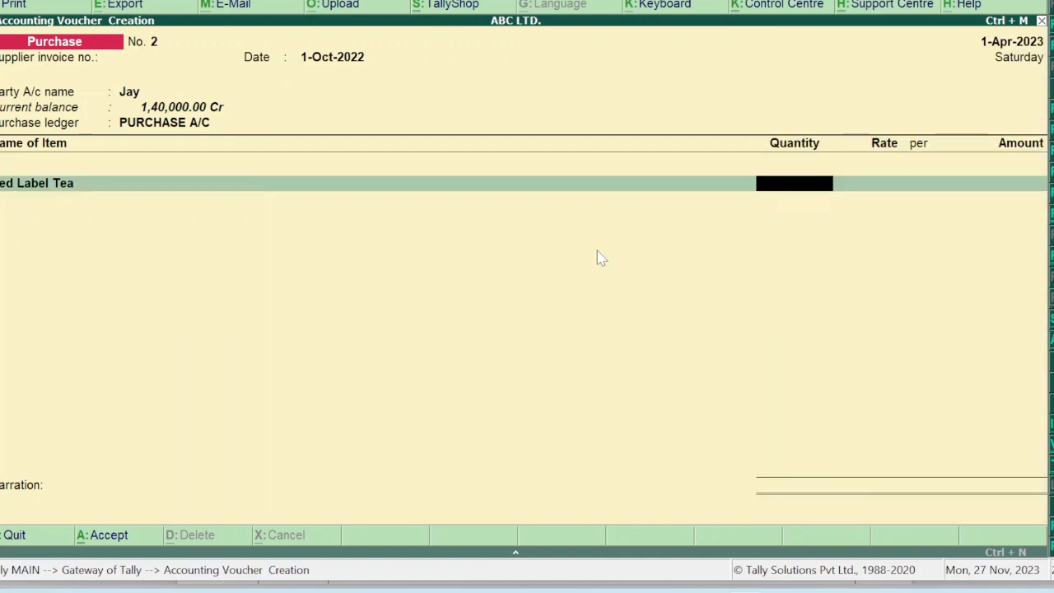
{"action": "type", "text": "00"}
{"action": "key", "text": "Return"}
{"action": "key", "text": "Return"}
{"action": "key", "text": "Return"}
{"action": "key", "text": "Return"}
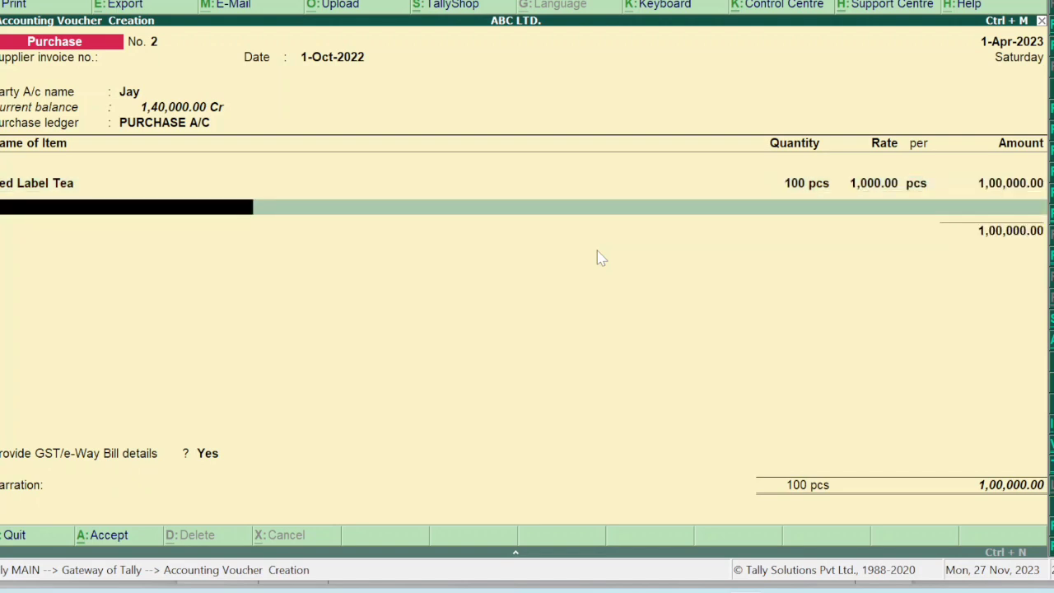
{"action": "type", "text": "NES"}
{"action": "key", "text": "Return"}
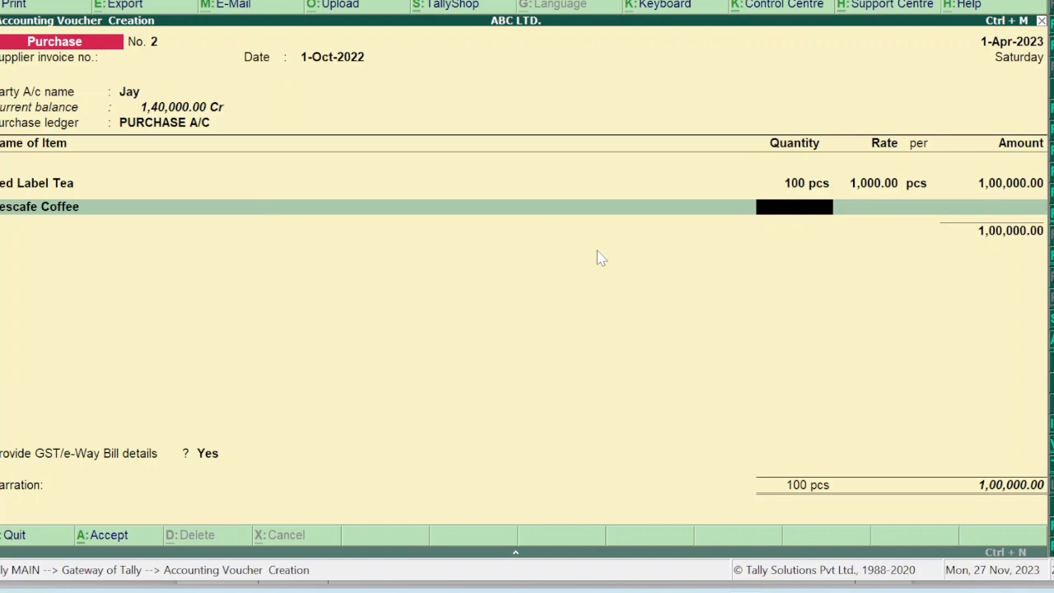
{"action": "type", "text": "50"}
{"action": "key", "text": "Return"}
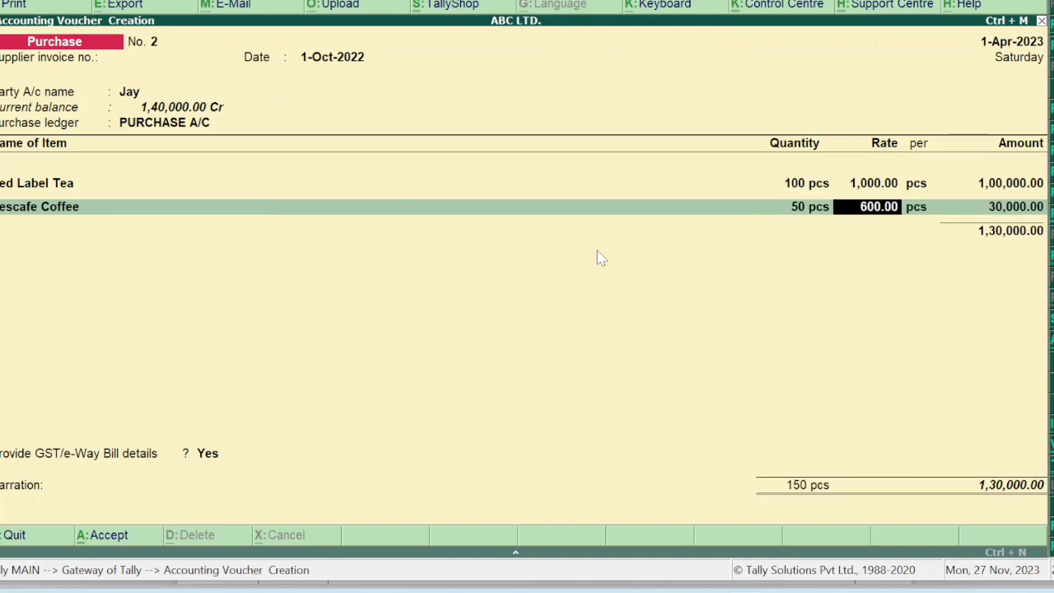
{"action": "type", "text": "900"}
{"action": "key", "text": "Return"}
{"action": "key", "text": "Return"}
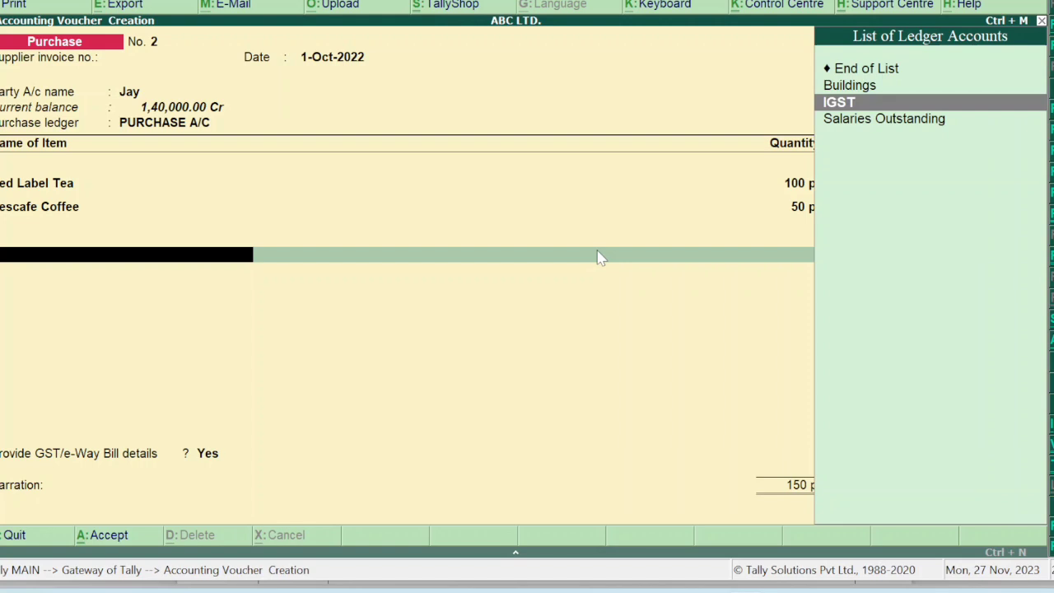
Add IGST of 17,400, decline GST/e-Way Bill details, and save the purchase at 1,62,400.
{"action": "type", "text": "IGST"}
{"action": "key", "text": "Return"}
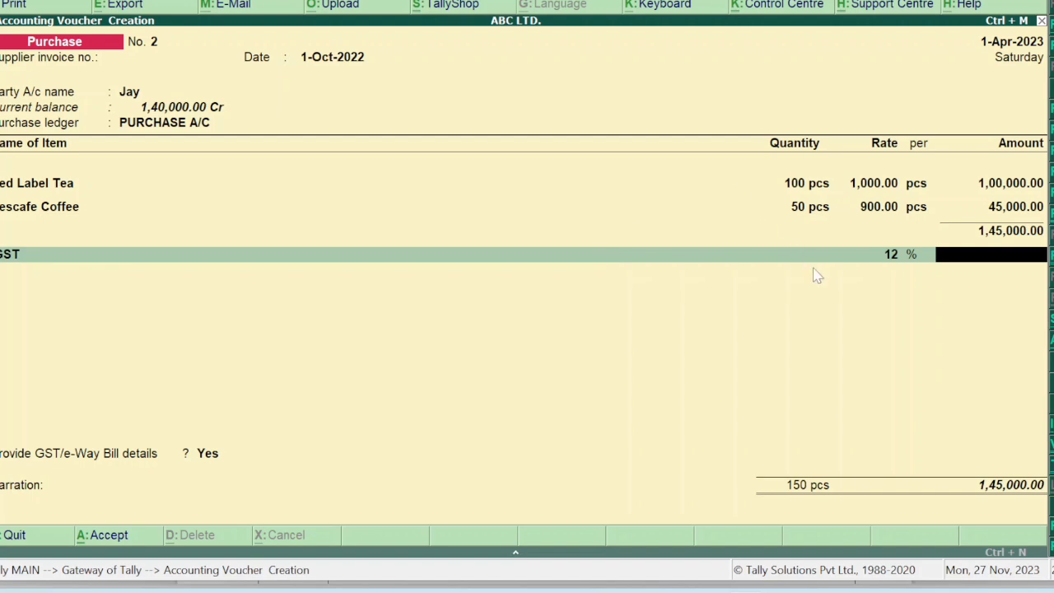
{"action": "type", "text": "174009"}
{"action": "key", "text": "BackSpace"}
{"action": "key", "text": "Return"}
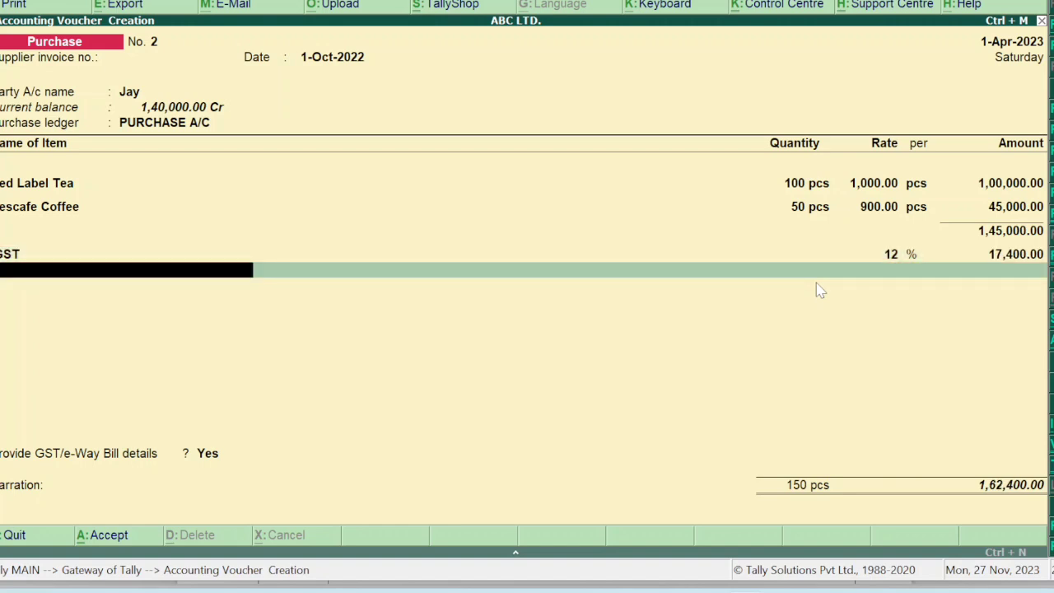
{"action": "key", "text": "Return"}
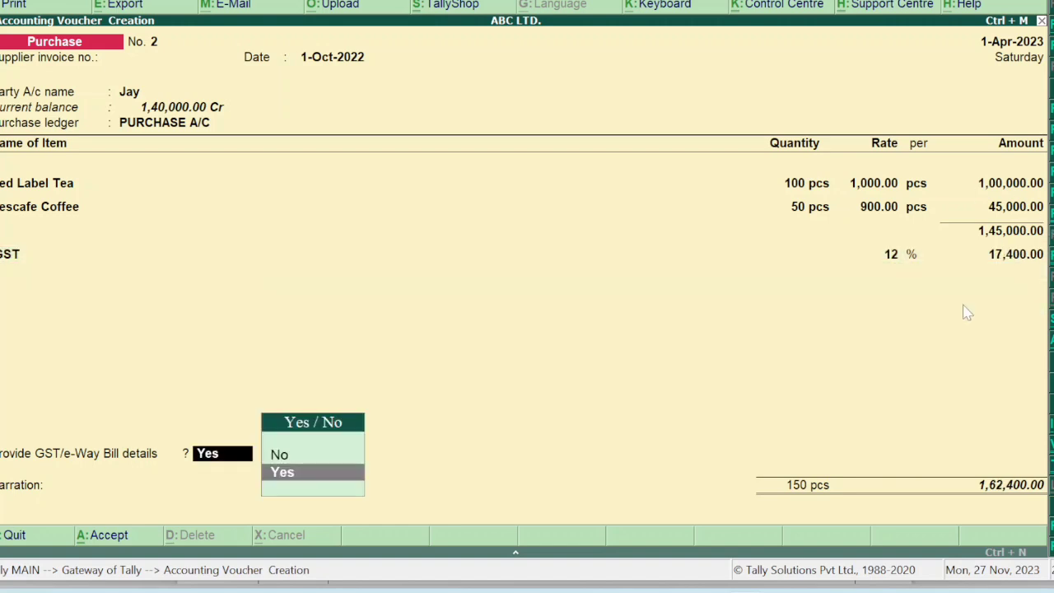
{"action": "key", "text": "Down"}
{"action": "key", "text": "Return"}
{"action": "key", "text": "Return"}
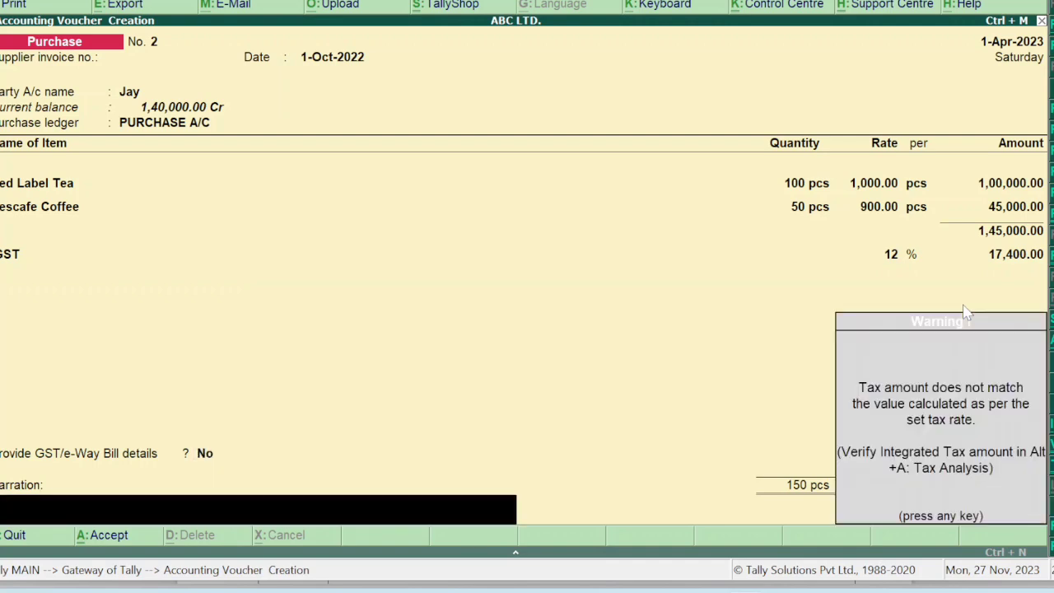
{"action": "key", "text": "Return"}
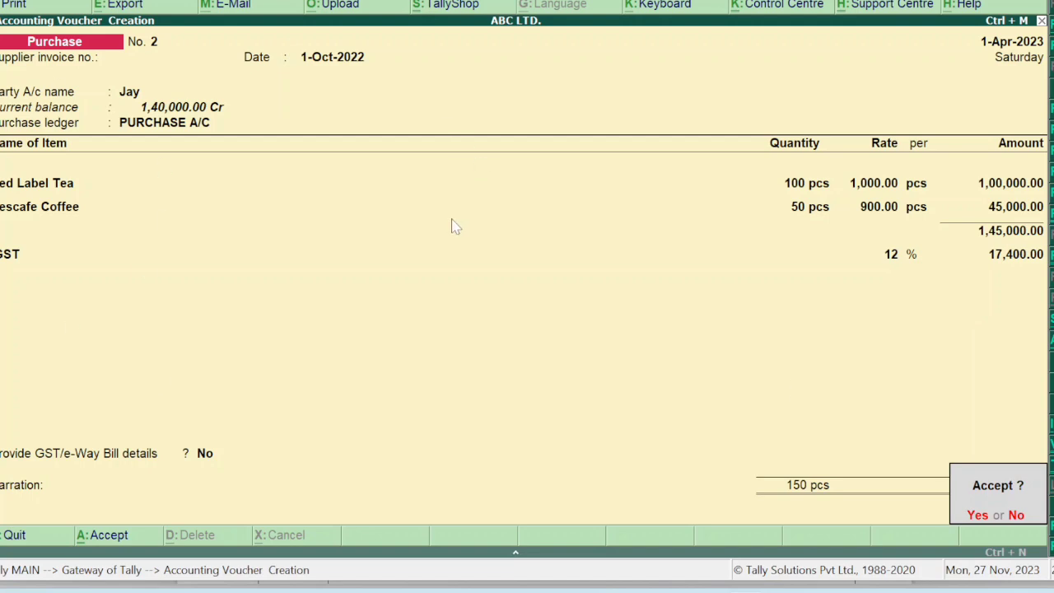
{"action": "key", "text": "Return"}
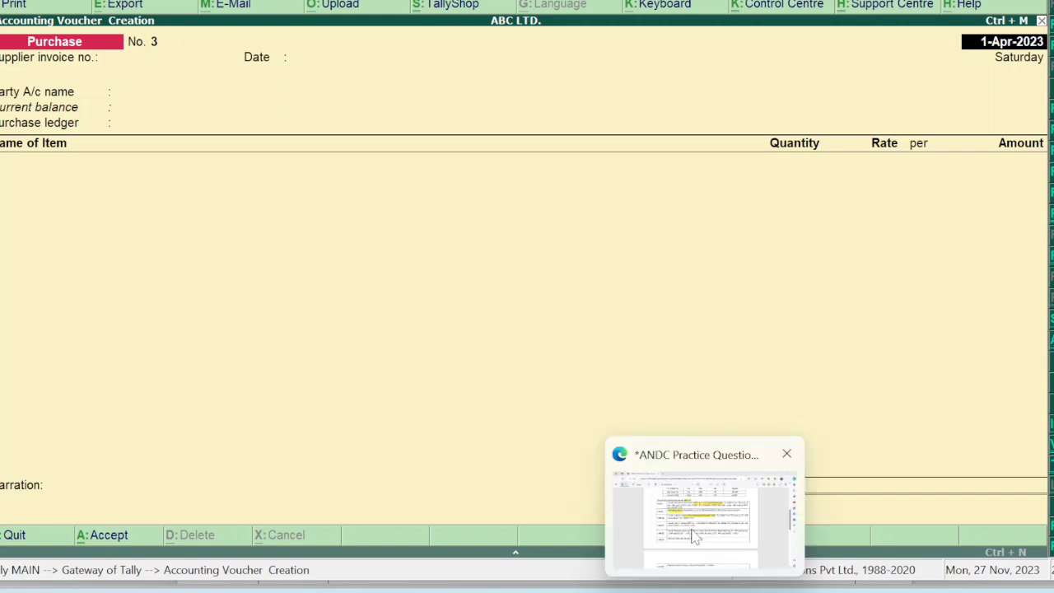
Highlight the purchase/sales via State Bank of India and UCO Bank or Cash rules, then return to Tally.
{"action": "left_click", "coordinate": [691, 535]}
{"action": "scroll", "coordinate": [466, 416], "scroll_direction": "up", "scroll_amount": 10}
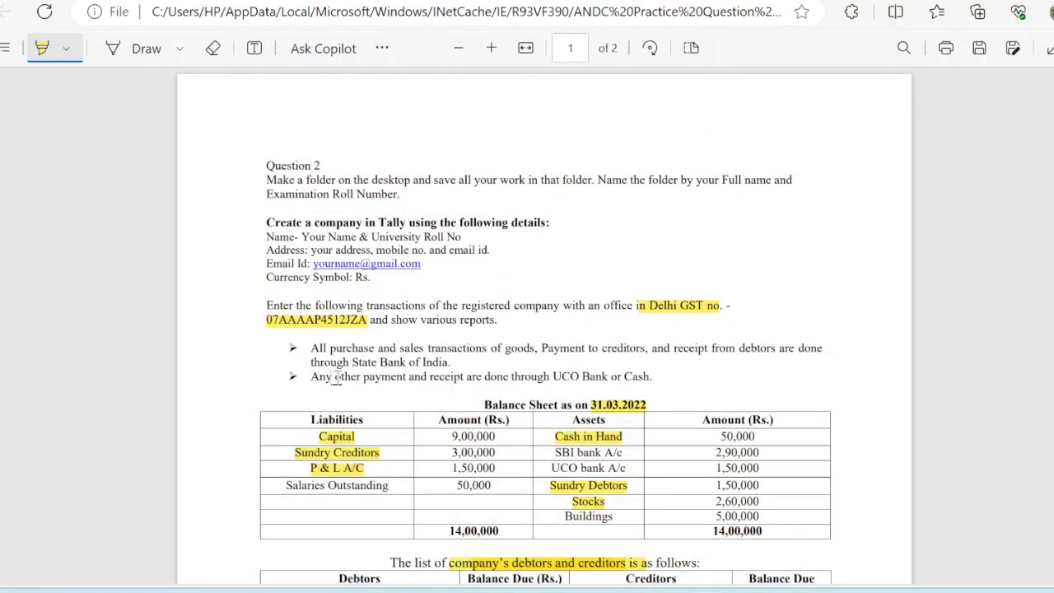
{"action": "left_click_drag", "start_coordinate": [378, 349], "coordinate": [774, 355]}
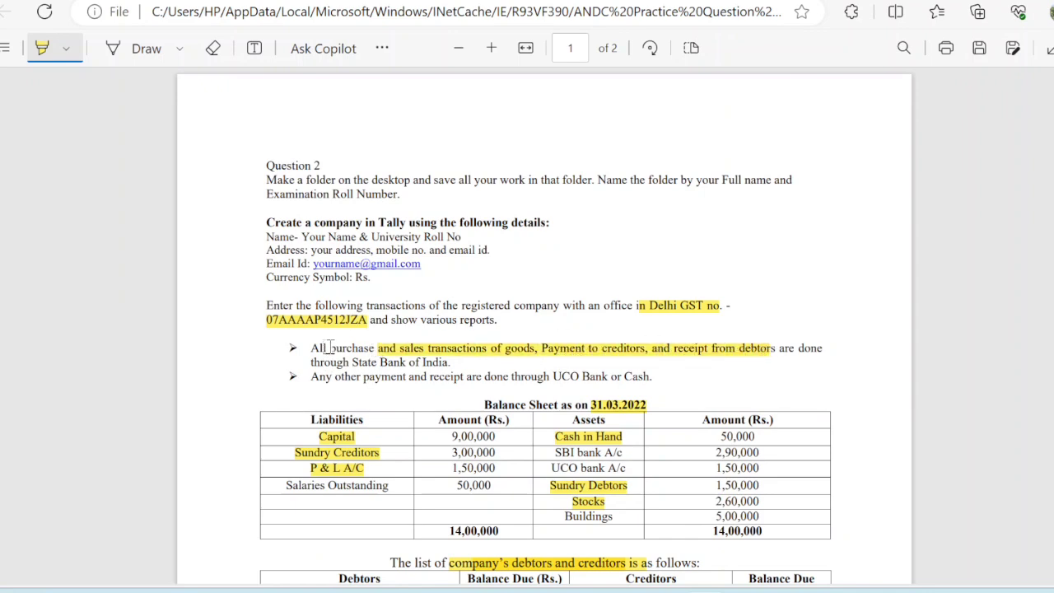
{"action": "left_click_drag", "start_coordinate": [330, 349], "coordinate": [428, 351]}
{"action": "mouse_move", "coordinate": [353, 364]}
{"action": "left_mouse_down"}
{"action": "mouse_move", "coordinate": [452, 377]}
{"action": "mouse_move", "coordinate": [453, 366]}
{"action": "left_mouse_up"}
{"action": "mouse_move", "coordinate": [335, 377]}
{"action": "left_mouse_down"}
{"action": "mouse_move", "coordinate": [519, 405]}
{"action": "mouse_move", "coordinate": [641, 394]}
{"action": "mouse_move", "coordinate": [649, 381]}
{"action": "left_mouse_up"}
{"action": "mouse_move", "coordinate": [746, 592]}
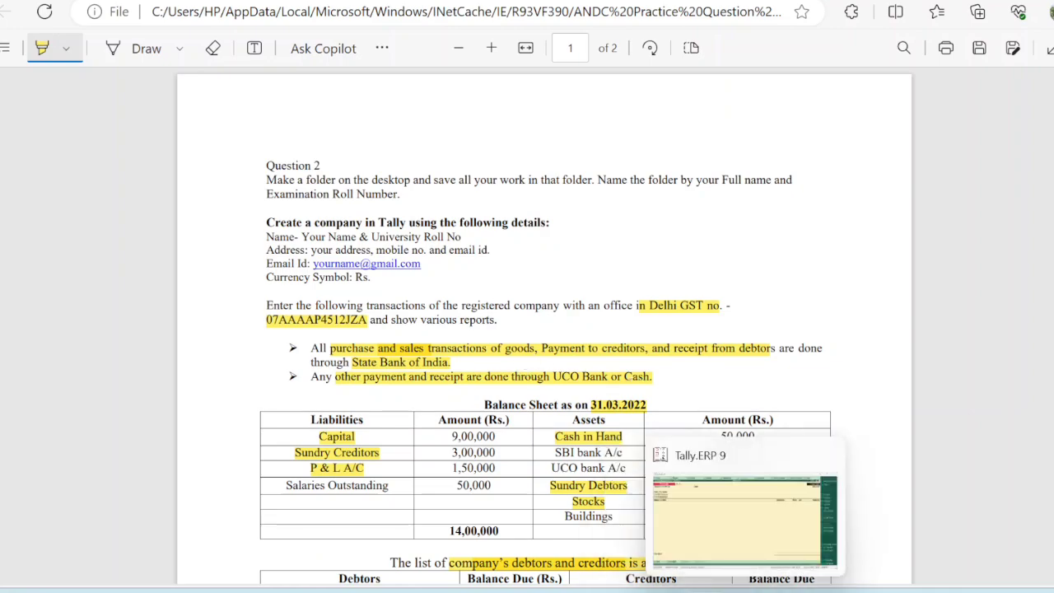
{"action": "left_click", "coordinate": [736, 539]}
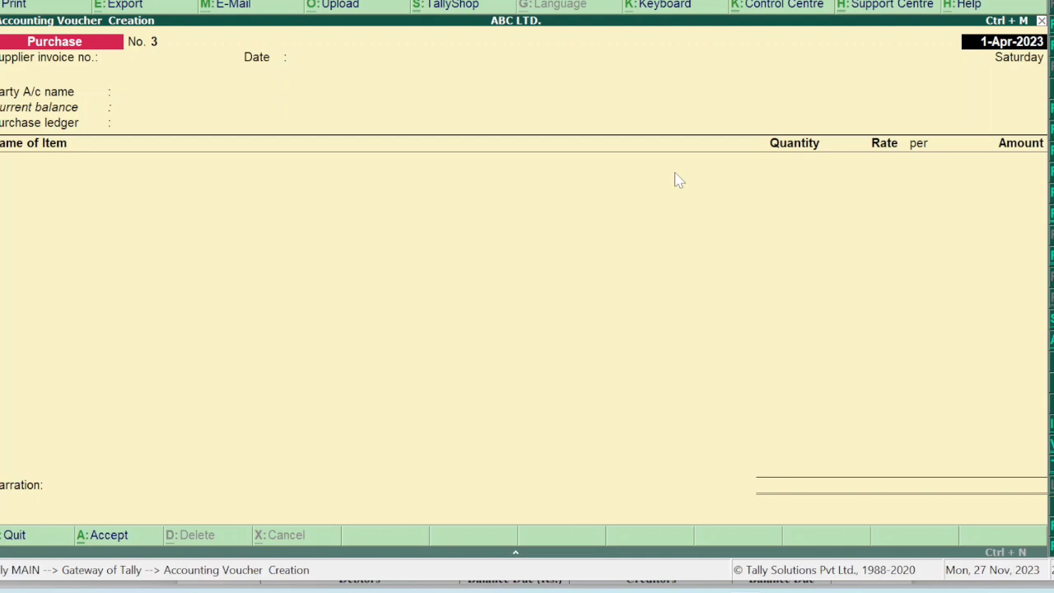
Switch to a Payment voucher and open the ledger list for the first entry.
{"action": "key", "text": "F5"}
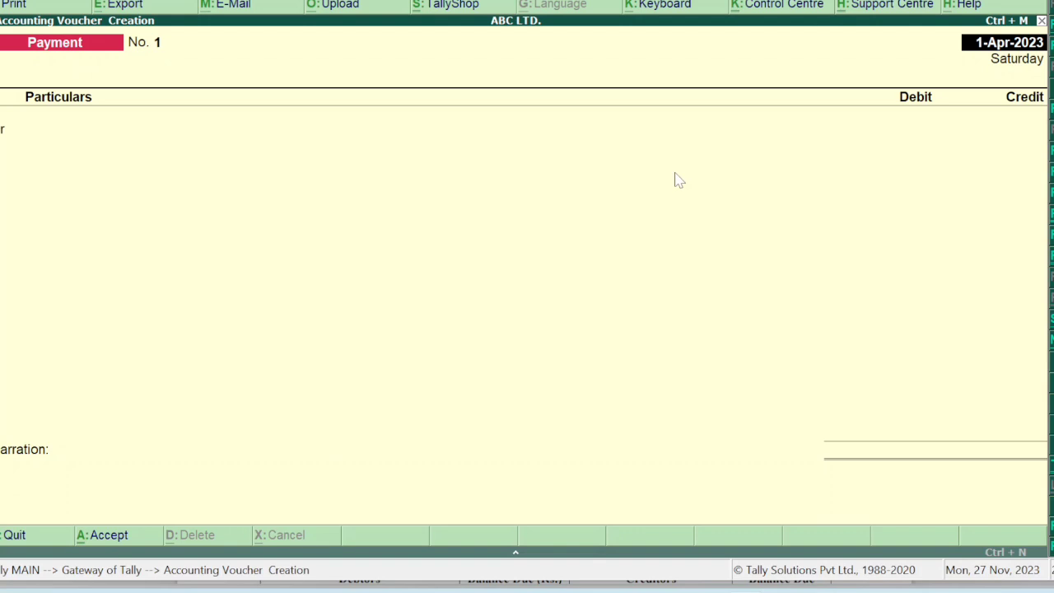
{"action": "key", "text": "Return"}
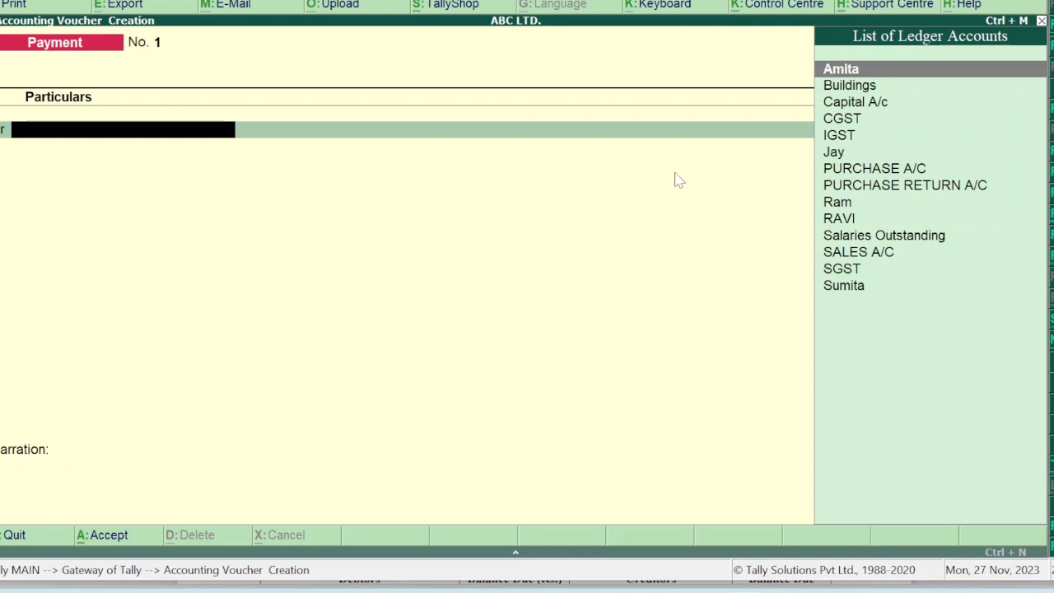
Create RENT A/C under Indirect Expenses with ledger type Not Applicable and save it.
{"action": "type", "text": "RE"}
{"action": "key", "text": "BackSpace"}
{"action": "key", "text": "BackSpace"}
{"action": "key", "text": "alt+c"}
{"action": "type", "text": "RENT A"}
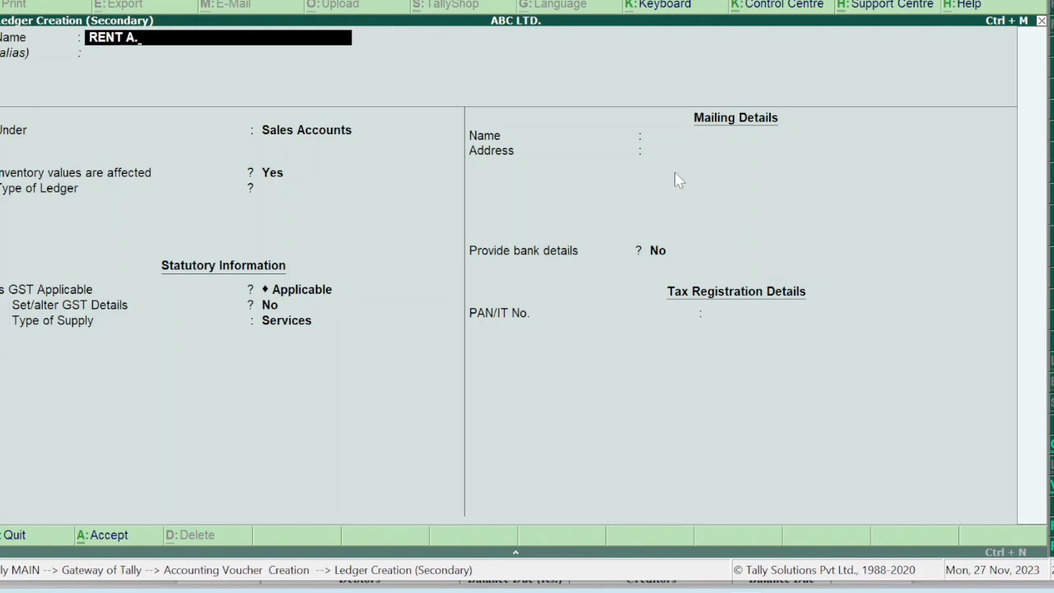
{"action": "type", "text": "/C"}
{"action": "key", "text": "Return"}
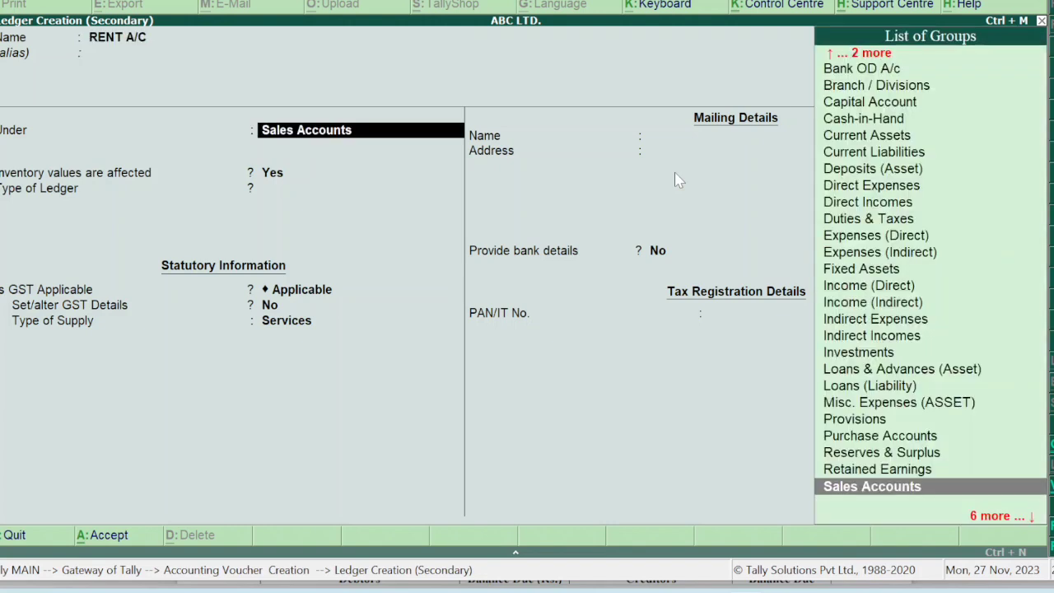
{"action": "type", "text": "IN"}
{"action": "key", "text": "Down"}
{"action": "key", "text": "Down"}
{"action": "key", "text": "Down"}
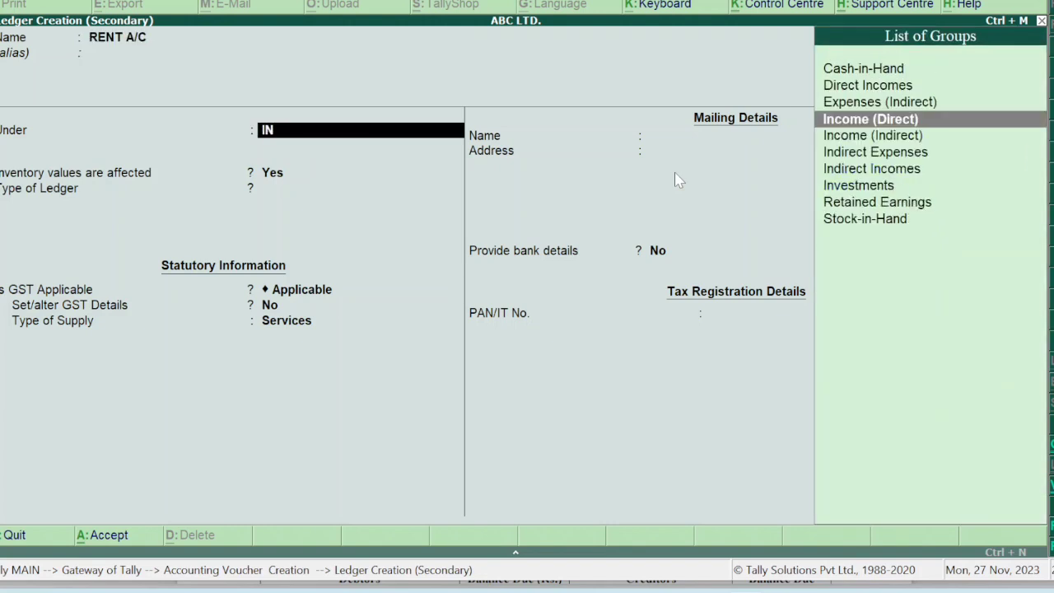
{"action": "key", "text": "Return"}
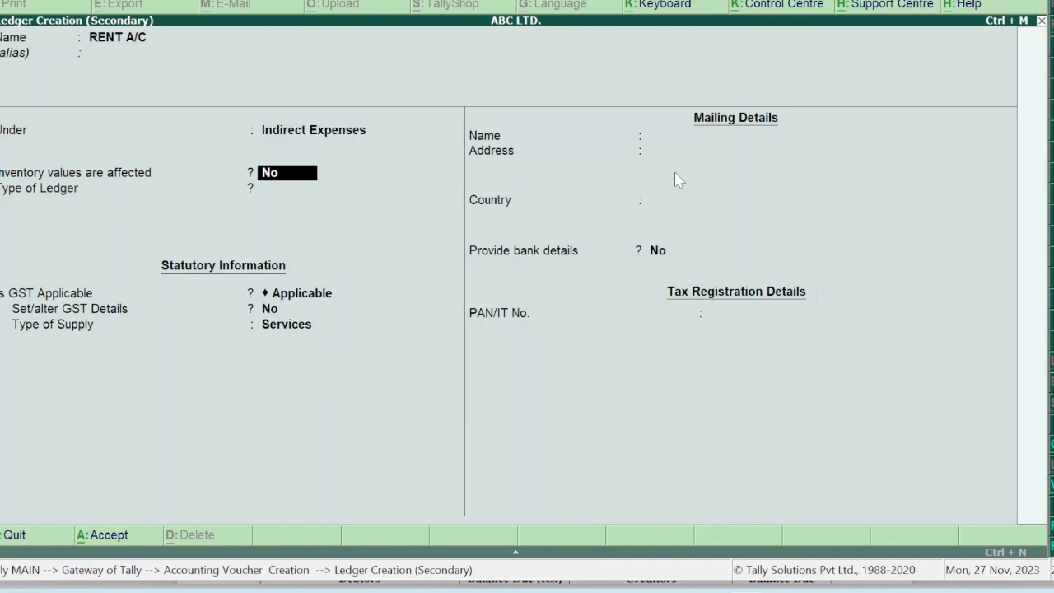
{"action": "key", "text": "Return"}
{"action": "key", "text": "Return"}
{"action": "key", "text": "Return"}
{"action": "key", "text": "Return"}
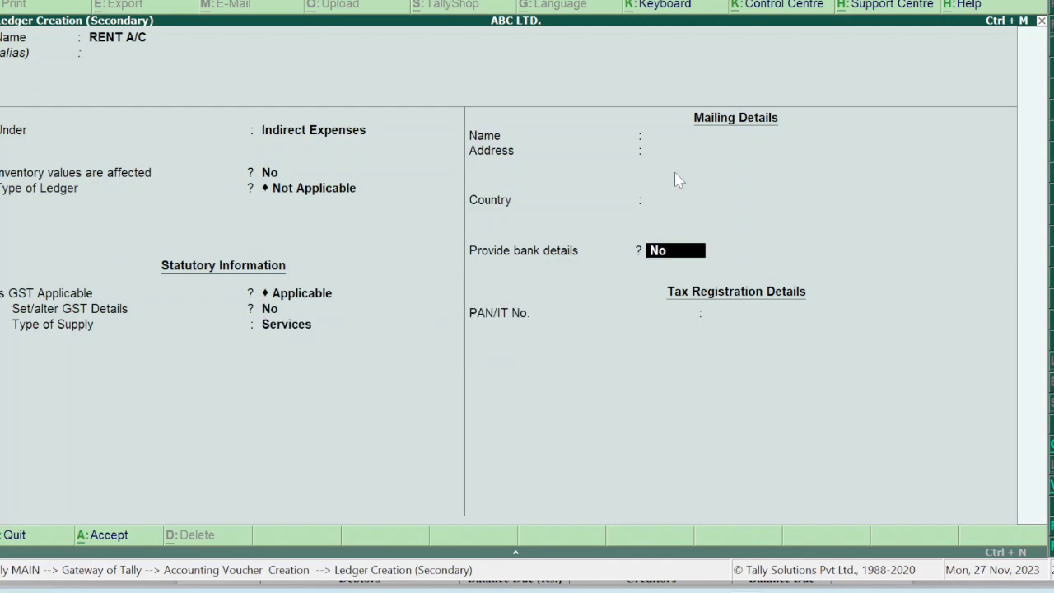
{"action": "key", "text": "ctrl+a"}
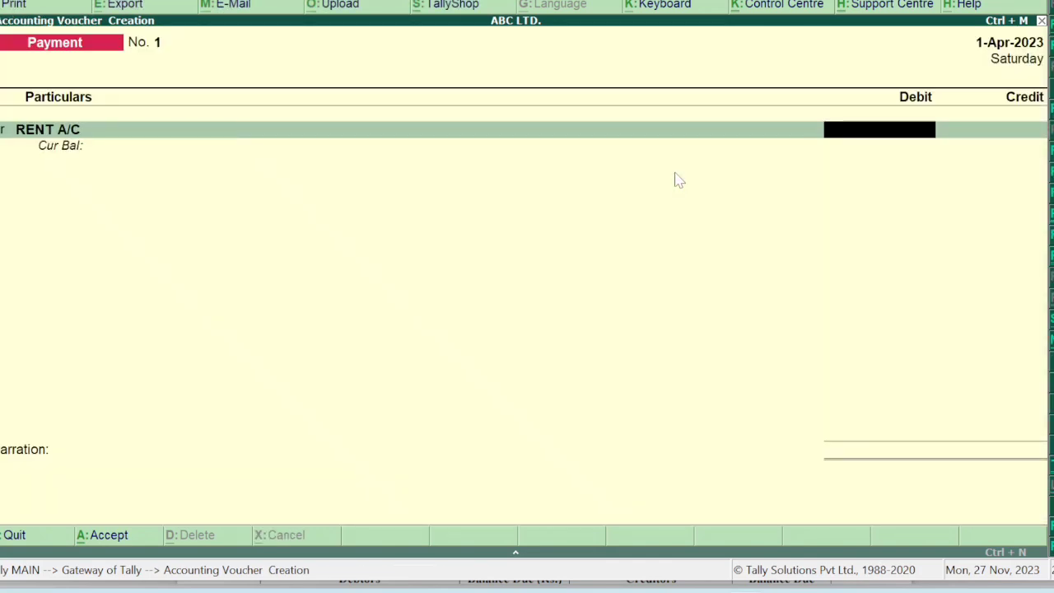
Debit rent 1,50,000, credit UCO Bank, and save Payment No. 1.
{"action": "type", "text": "150000"}
{"action": "key", "text": "Return"}
{"action": "key", "text": "Return"}
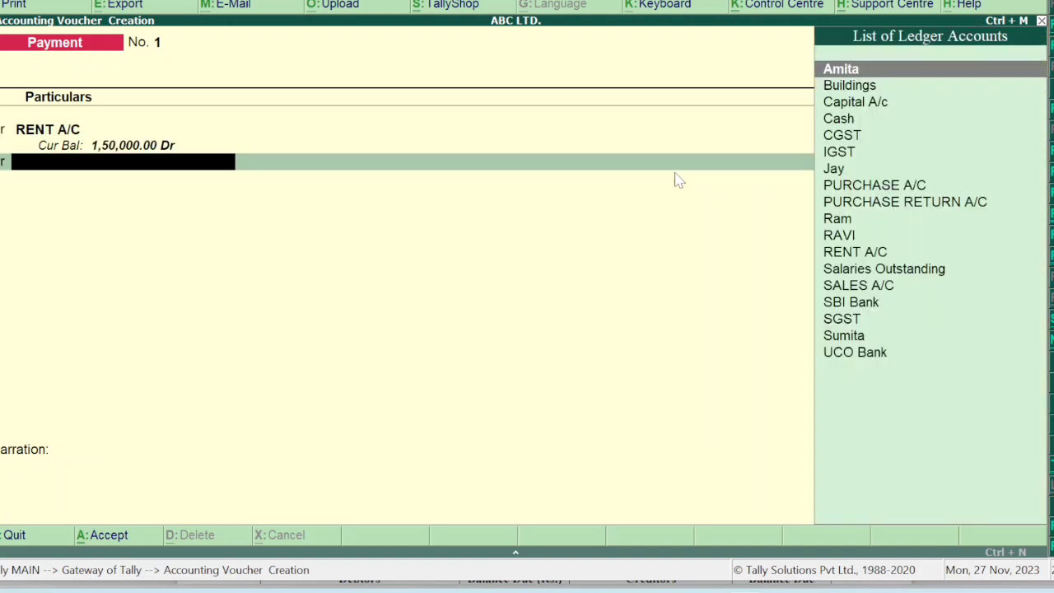
{"action": "type", "text": "UC"}
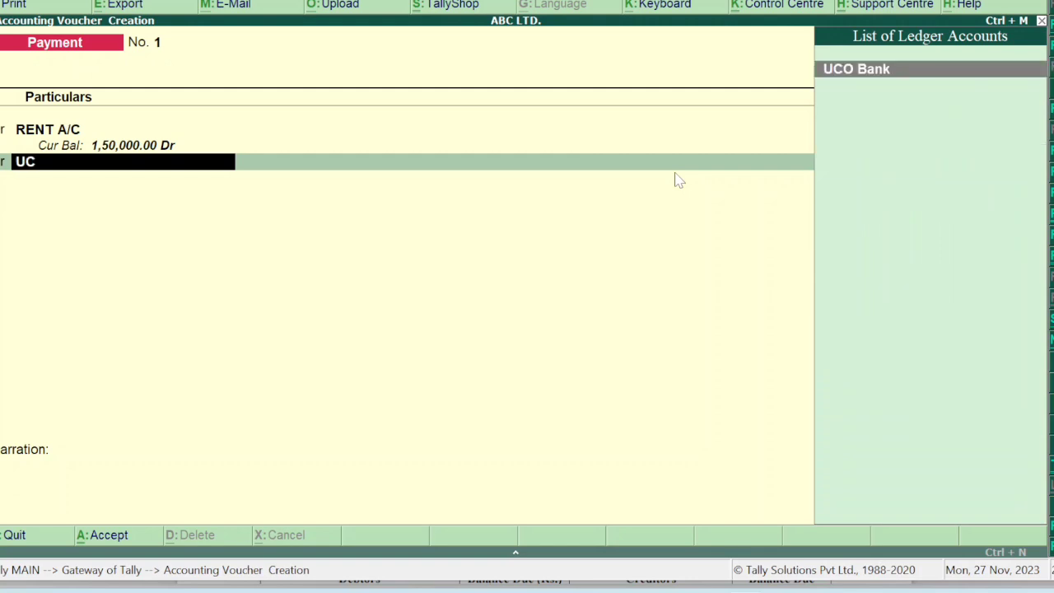
{"action": "key", "text": "Return"}
{"action": "key", "text": "Return"}
{"action": "key", "text": "Return"}
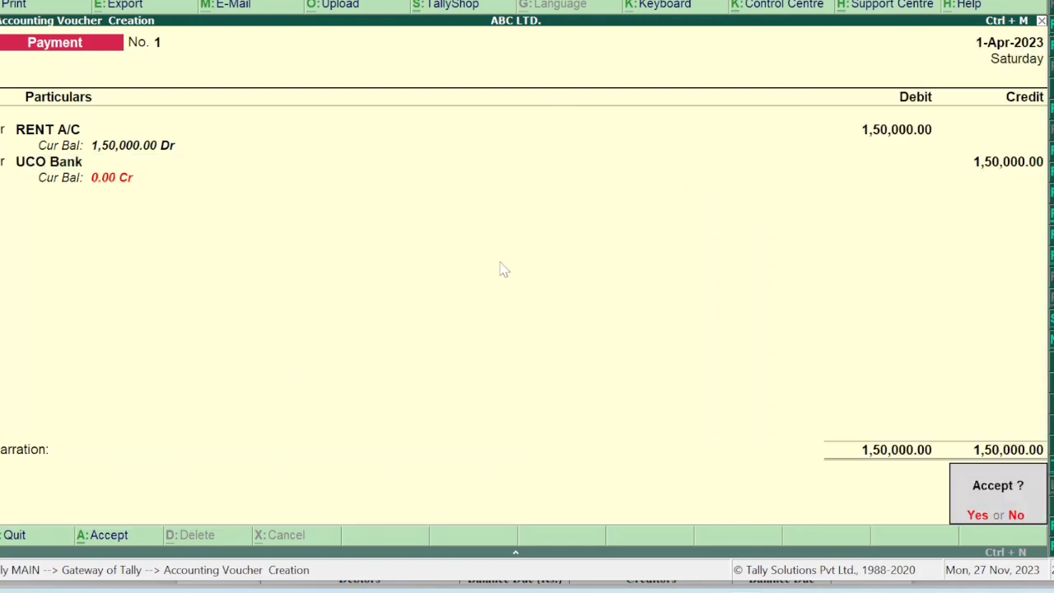
{"action": "key", "text": "y"}
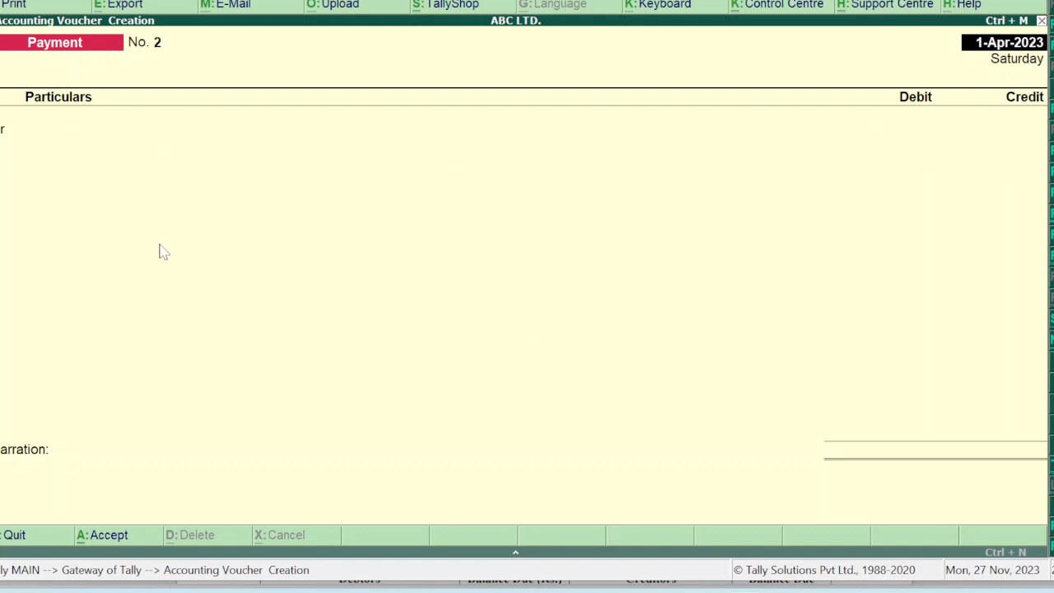
Start Payment No. 2 with Ram as the debit account.
{"action": "key", "text": "Return"}
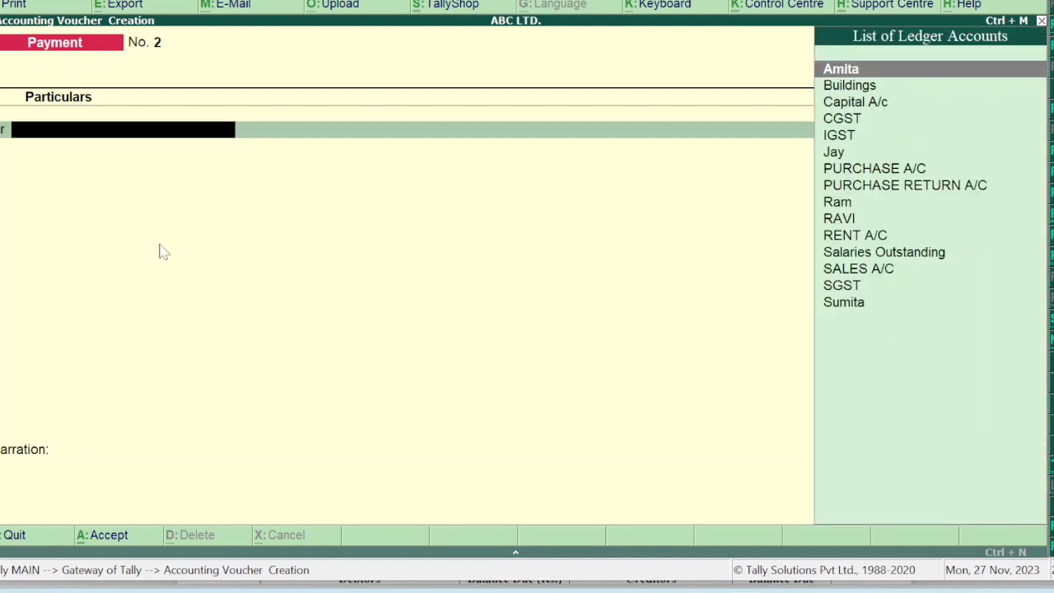
{"action": "type", "text": "RAM"}
{"action": "key", "text": "Return"}
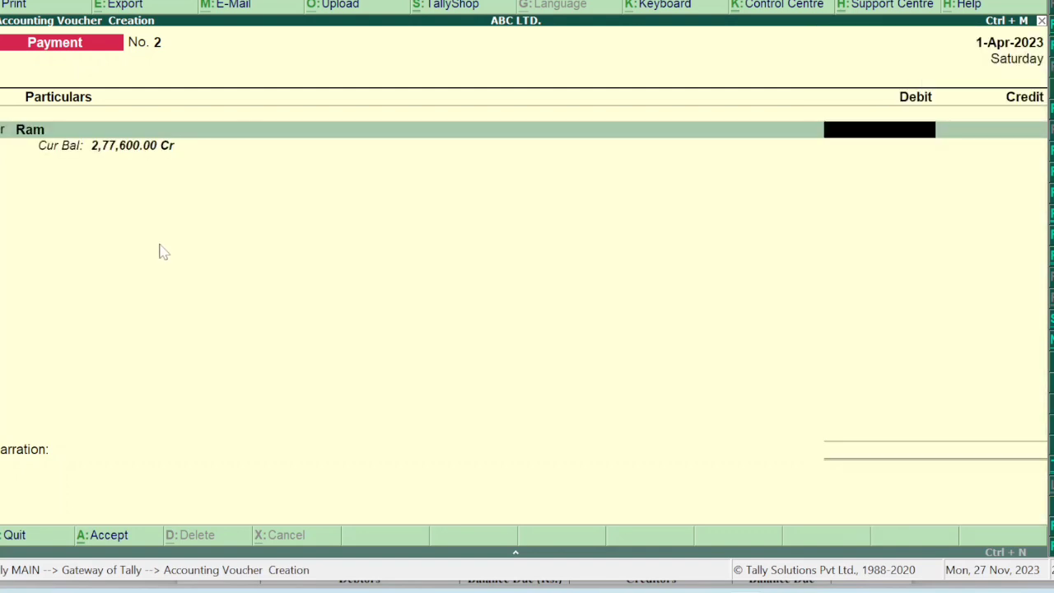
Highlight 'full settlement' in the PDF's 1-11-22 Rs. 2,10,000 payment to Ram, then return to Tally.
{"action": "mouse_move", "coordinate": [745, 587]}
{"action": "left_click", "coordinate": [705, 588]}
{"action": "scroll", "coordinate": [630, 292], "scroll_direction": "down", "scroll_amount": 15}
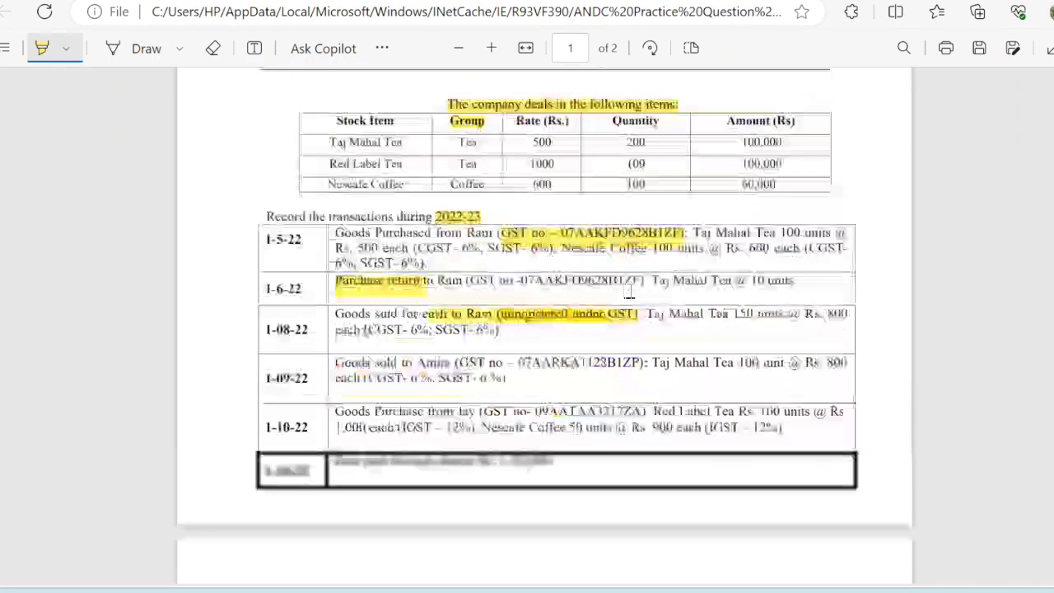
{"action": "scroll", "coordinate": [629, 292], "scroll_direction": "down", "scroll_amount": 5}
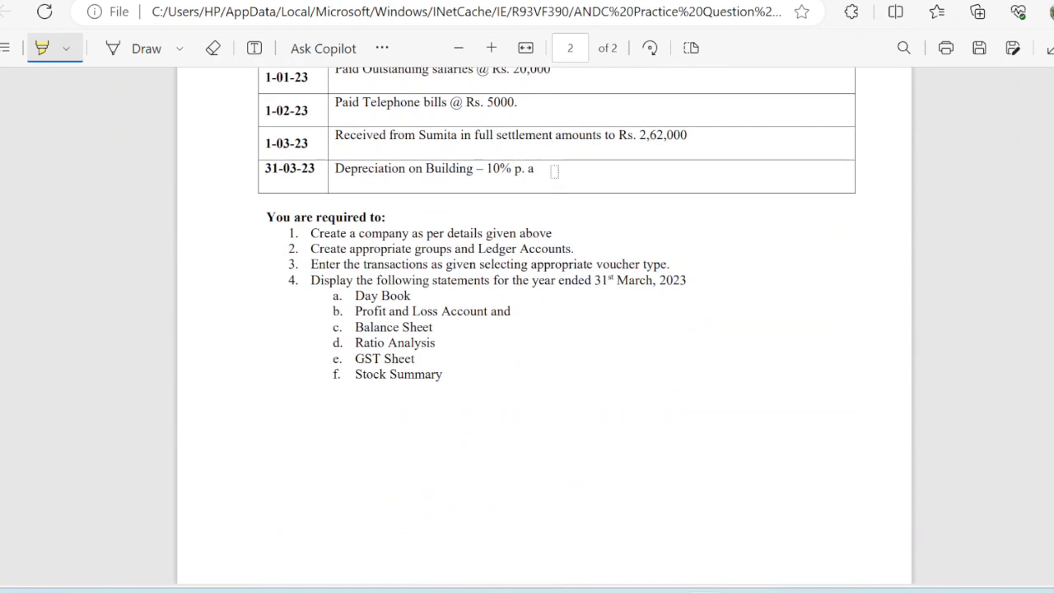
{"action": "scroll", "coordinate": [569, 249], "scroll_direction": "up", "scroll_amount": 2}
{"action": "left_click_drag", "start_coordinate": [476, 99], "coordinate": [554, 100]}
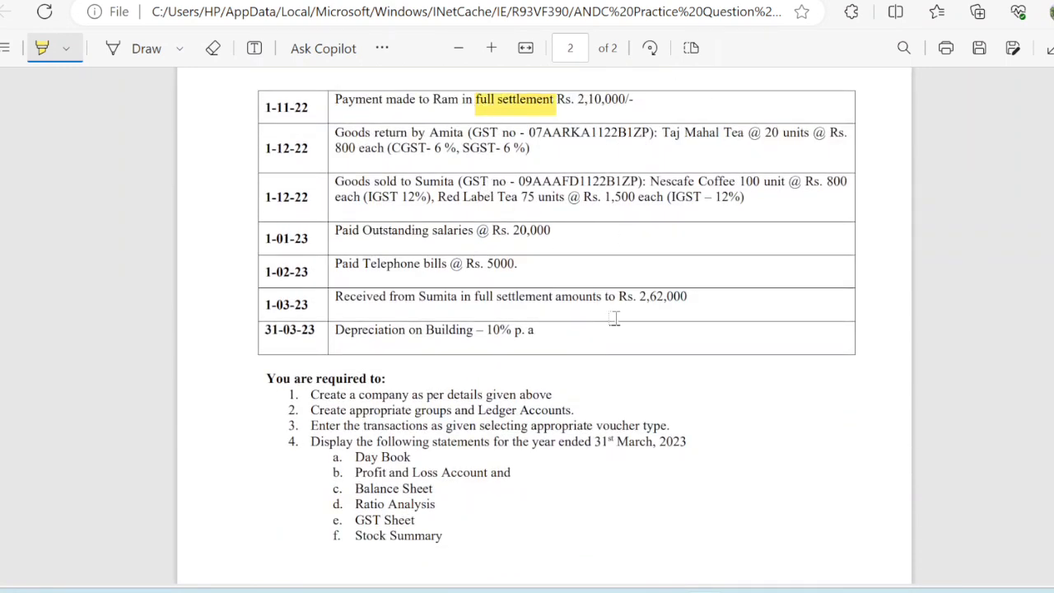
{"action": "mouse_move", "coordinate": [746, 588]}
{"action": "left_click", "coordinate": [736, 563]}
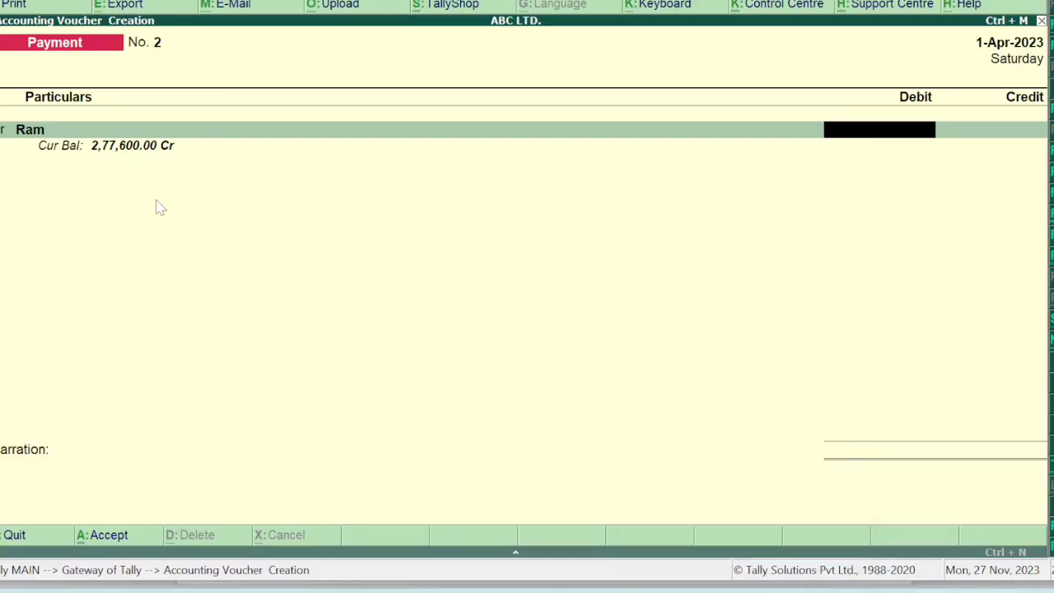
Debit Ram 2,77,600 and credit SBI Bank 2,10,000.
{"action": "type", "text": "277600"}
{"action": "key", "text": "Return"}
{"action": "key", "text": "Return"}
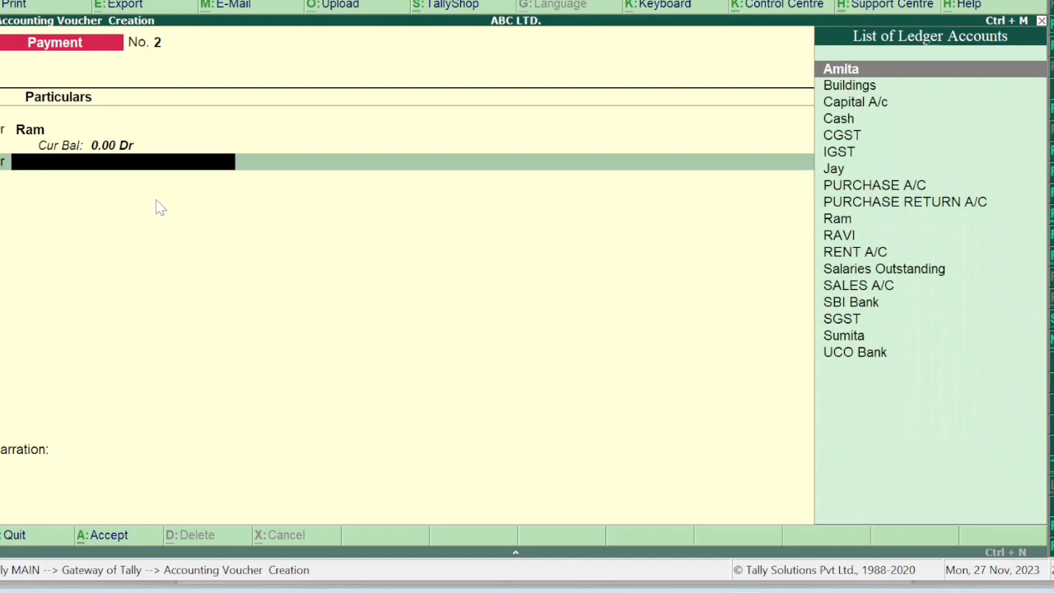
{"action": "type", "text": "SB"}
{"action": "key", "text": "Return"}
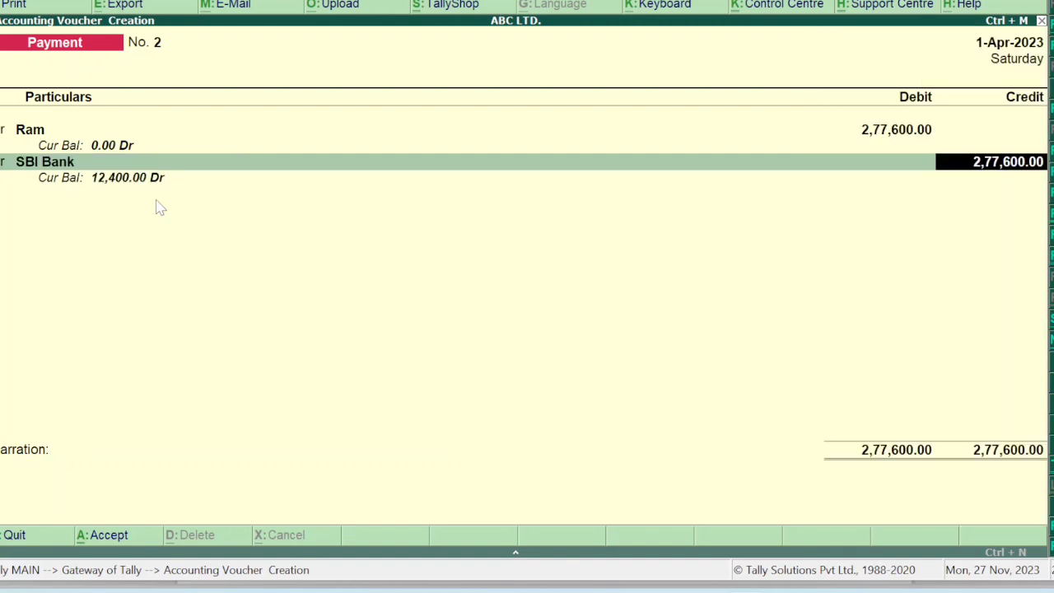
{"action": "type", "text": "210000"}
{"action": "key", "text": "Return"}
{"action": "key", "text": "Return"}
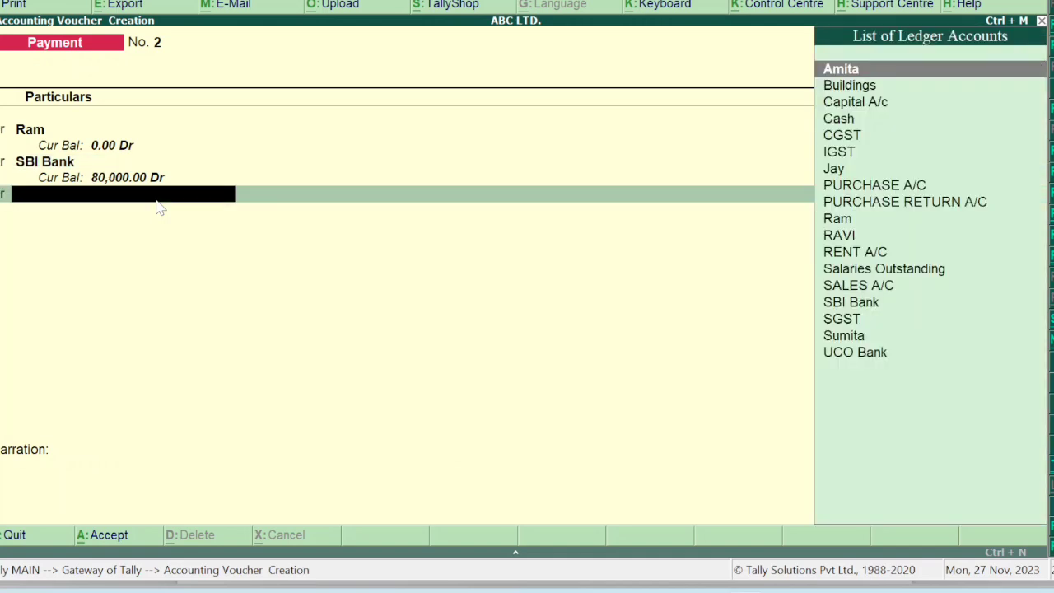
Credit 67,600 to a new DISCOUNT RECEIVED A/C under Indirect Incomes and save the voucher.
{"action": "key", "text": "BackSpace"}
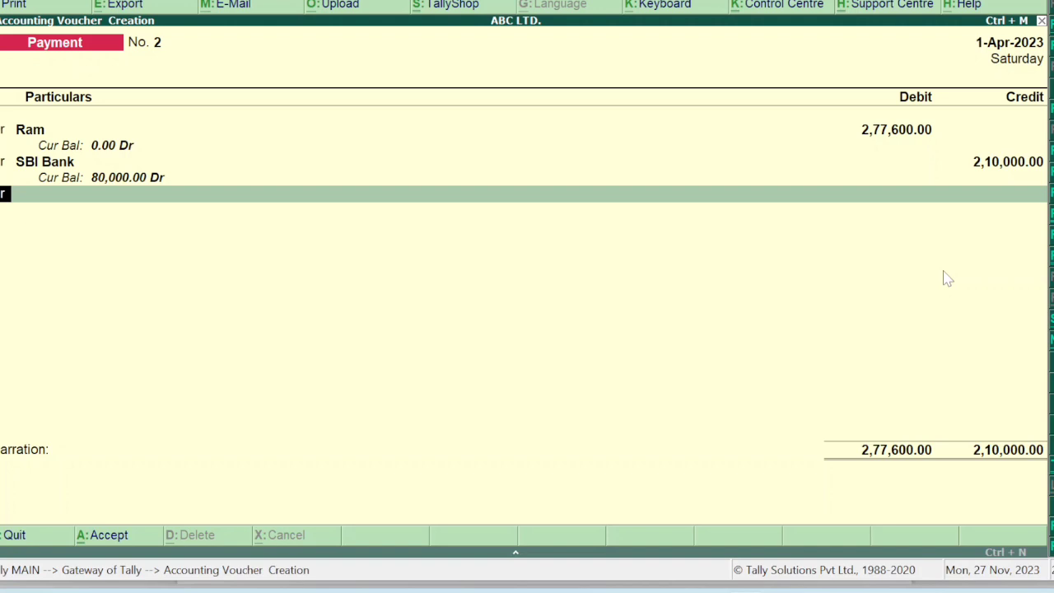
{"action": "key", "text": "Return"}
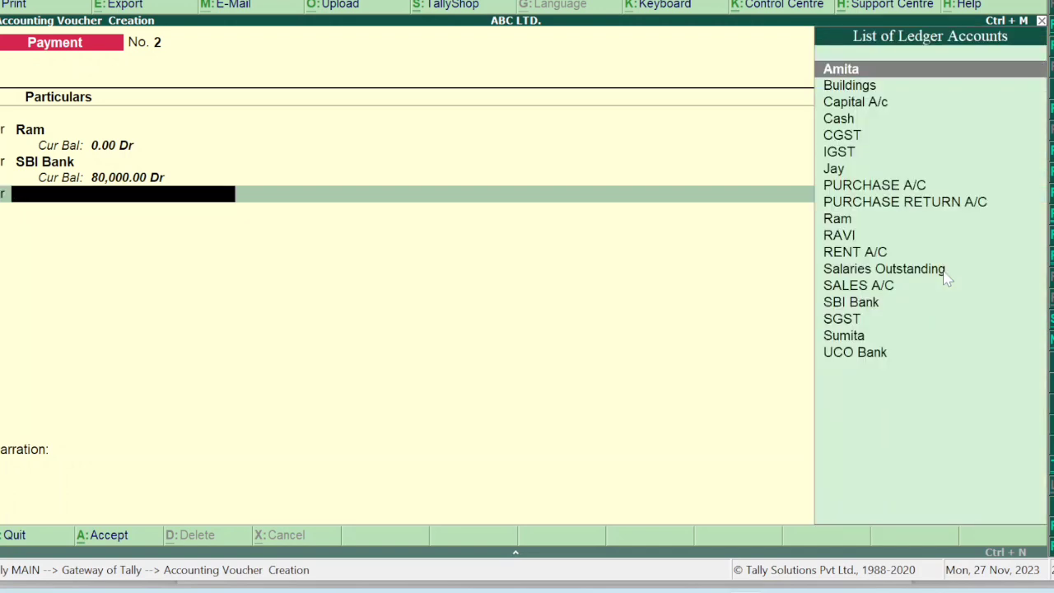
{"action": "key", "text": "alt+c"}
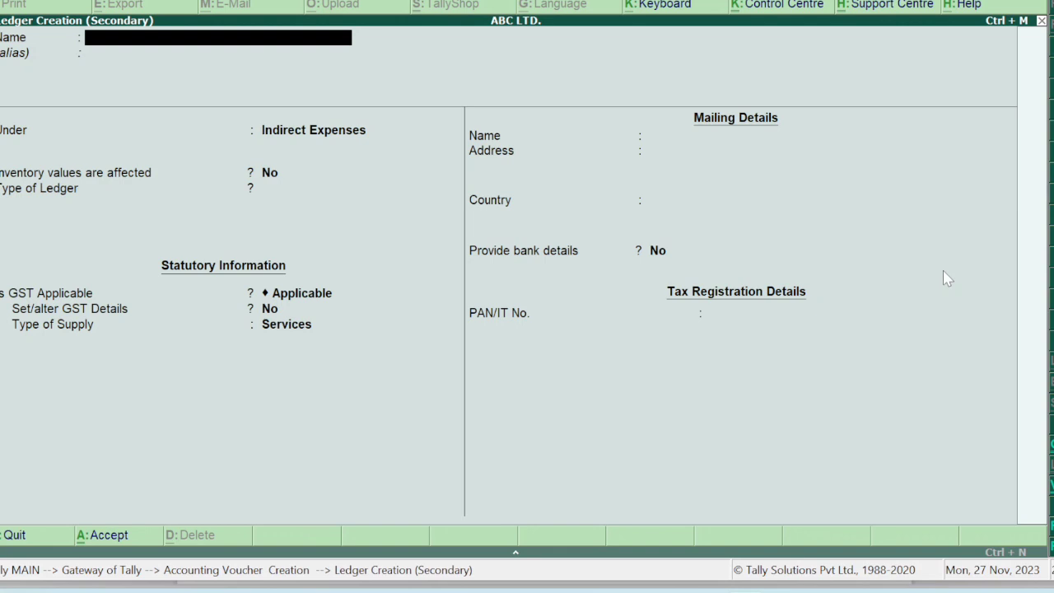
{"action": "type", "text": "DISCOUNT R"}
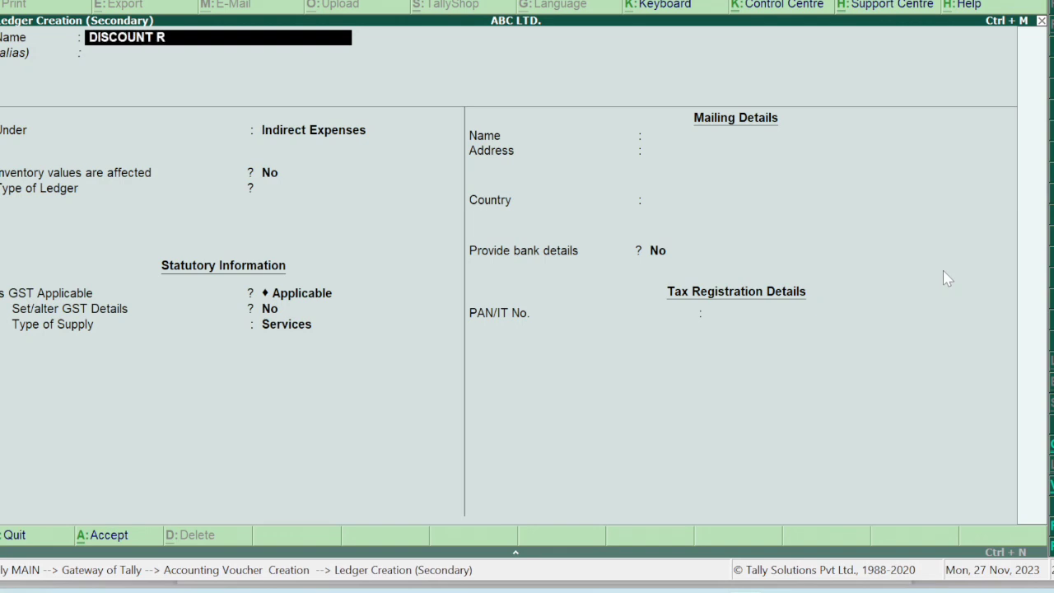
{"action": "type", "text": "ECEIVED A/C"}
{"action": "key", "text": "Return"}
{"action": "key", "text": "Return"}
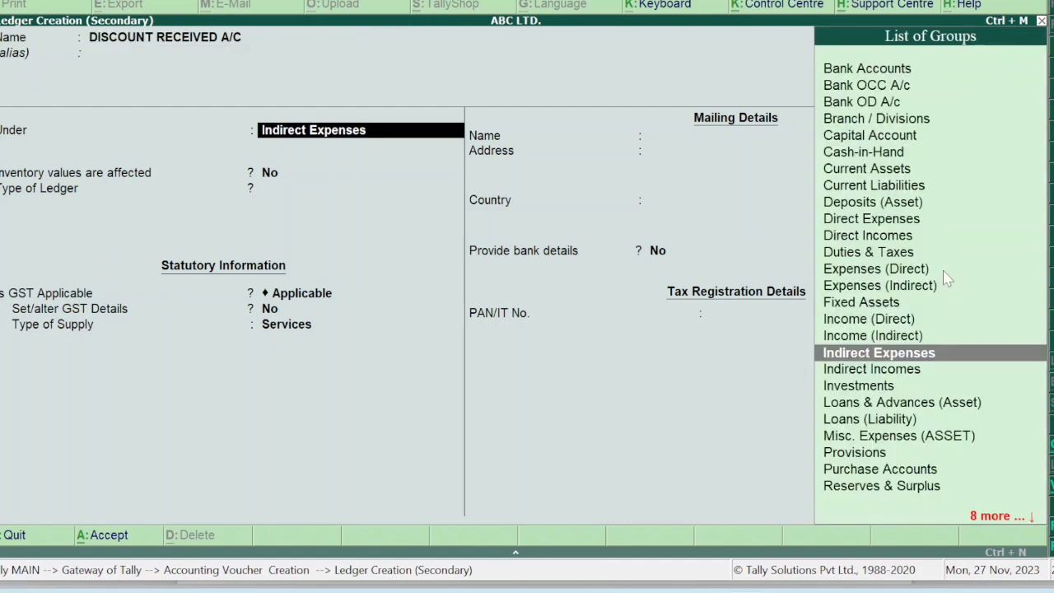
{"action": "type", "text": "IN"}
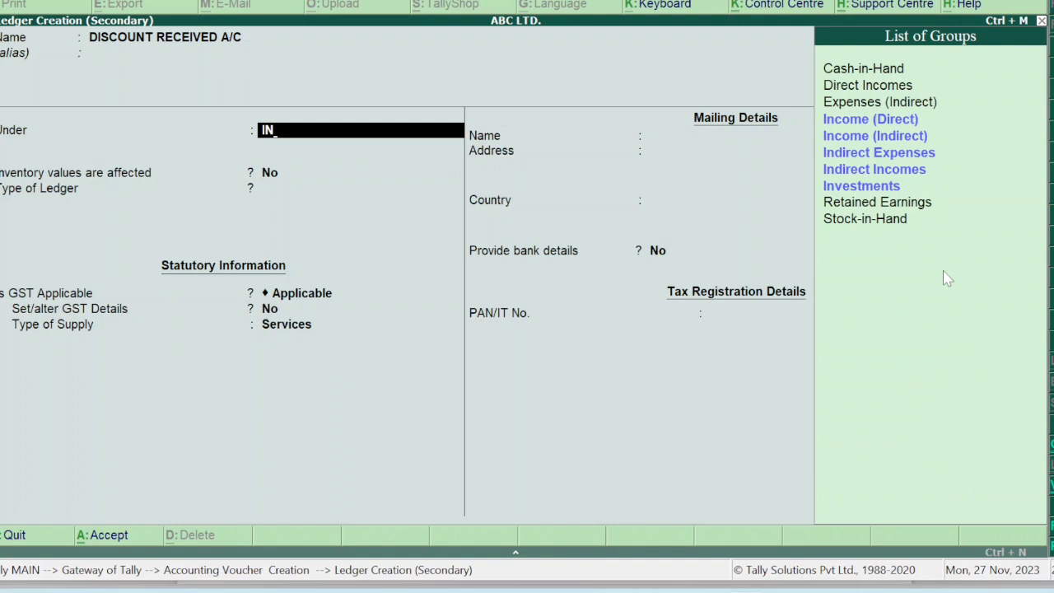
{"action": "key", "text": "Down"}
{"action": "key", "text": "Down"}
{"action": "key", "text": "Down"}
{"action": "key", "text": "Down"}
{"action": "key", "text": "Return"}
{"action": "key", "text": "Return"}
{"action": "key", "text": "Return"}
{"action": "key", "text": "Return"}
{"action": "key", "text": "Return"}
{"action": "key", "text": "Return"}
{"action": "key", "text": "Return"}
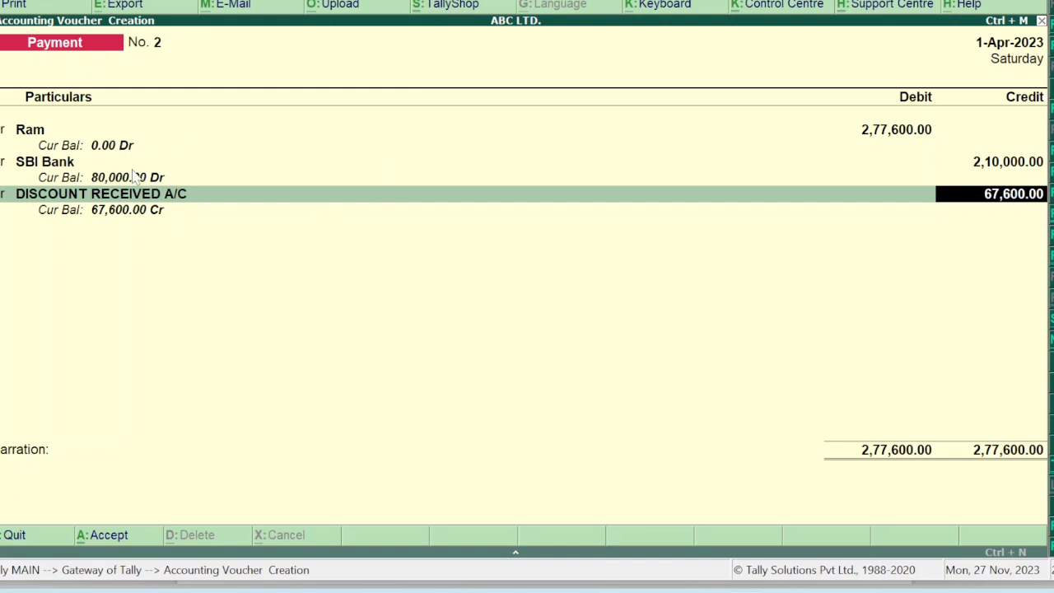
{"action": "key", "text": "Return"}
{"action": "key", "text": "Return"}
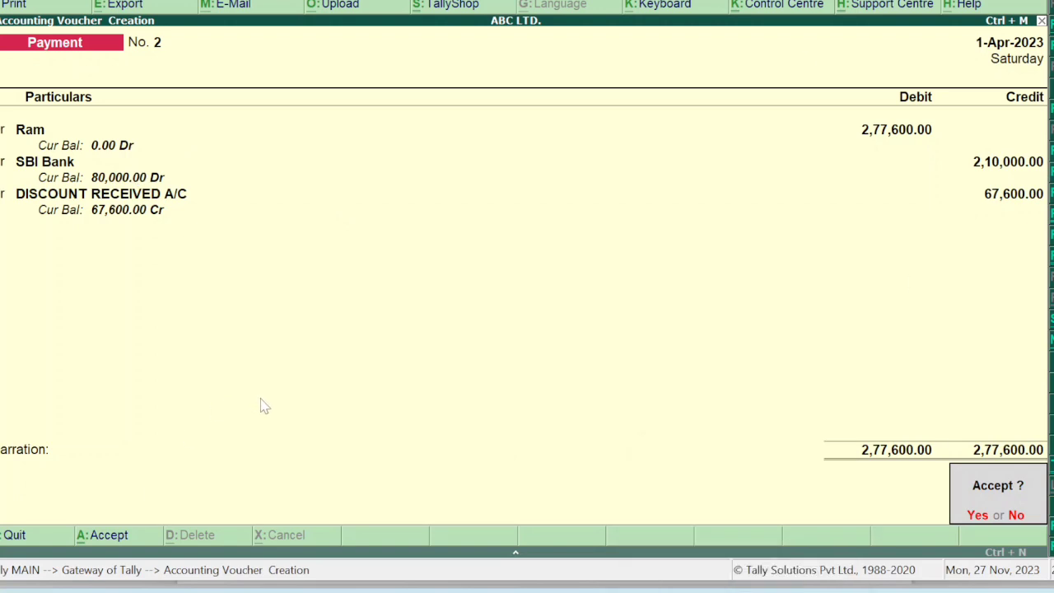
{"action": "key", "text": "Return"}
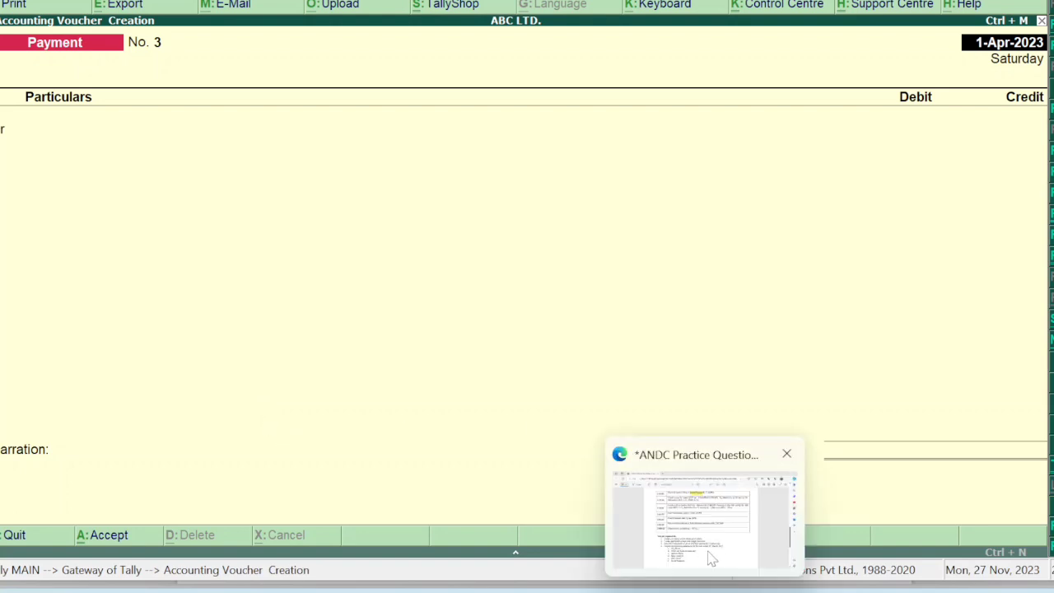
{"action": "left_click", "coordinate": [713, 560]}
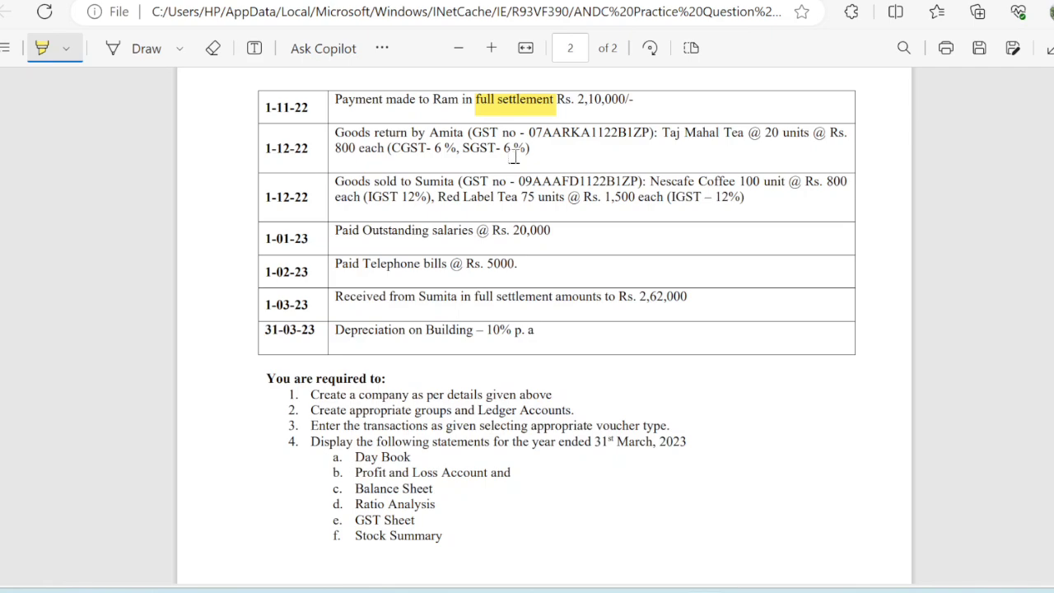
{"action": "mouse_move", "coordinate": [747, 578]}
{"action": "left_click", "coordinate": [772, 540]}
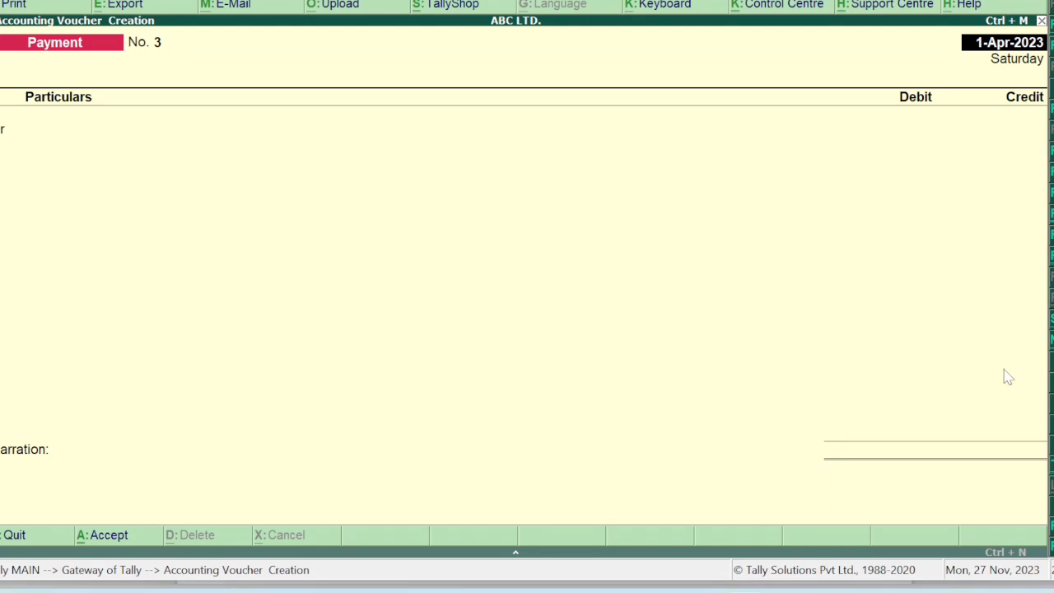
Start a credit note dated 1-12-22 with Amita as the party.
{"action": "key", "text": "F8"}
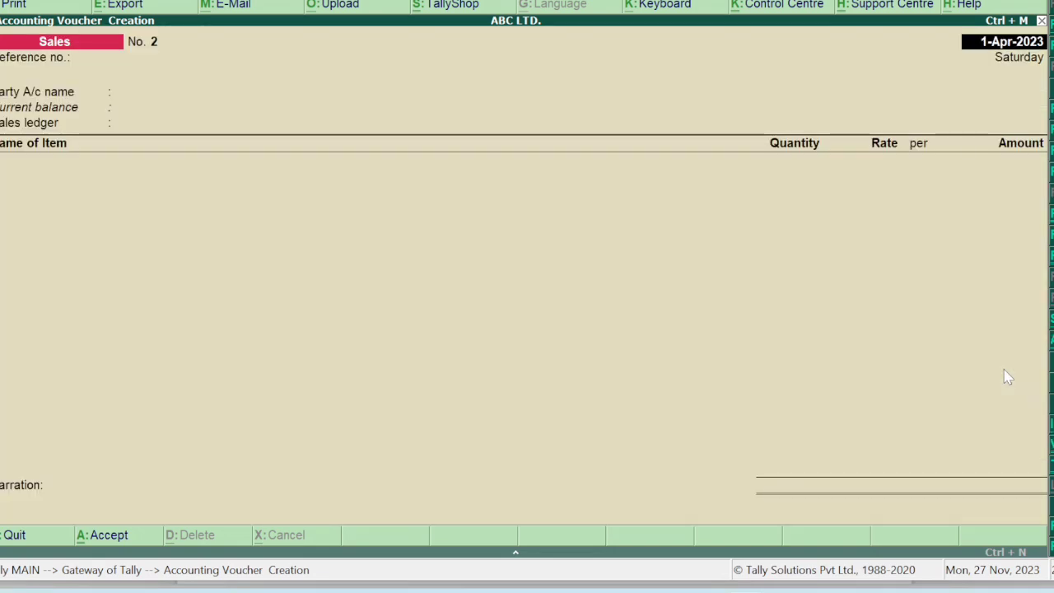
{"action": "key", "text": "ctrl+F8"}
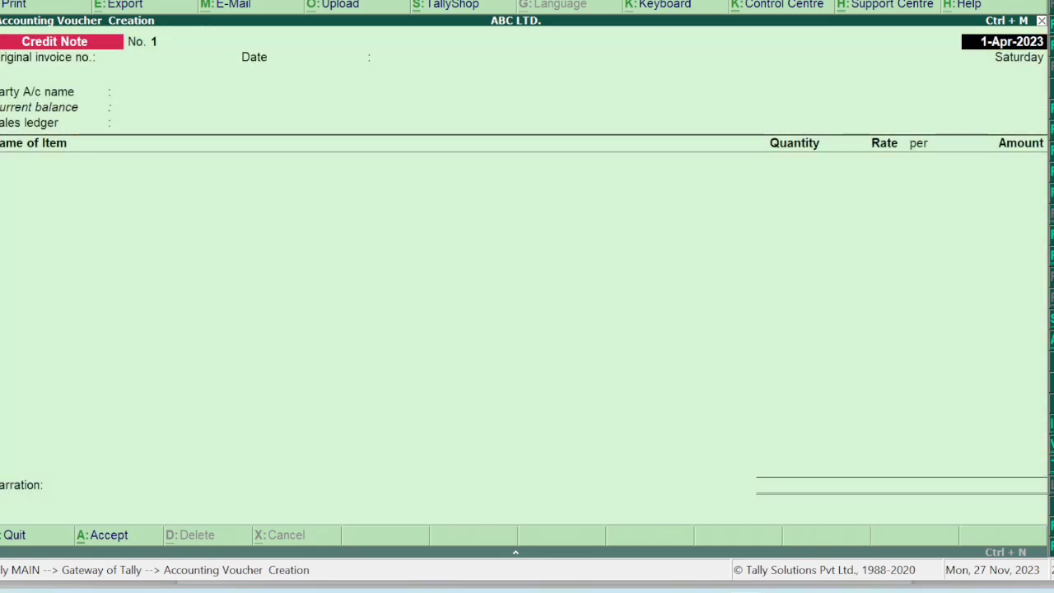
{"action": "key", "text": "Return"}
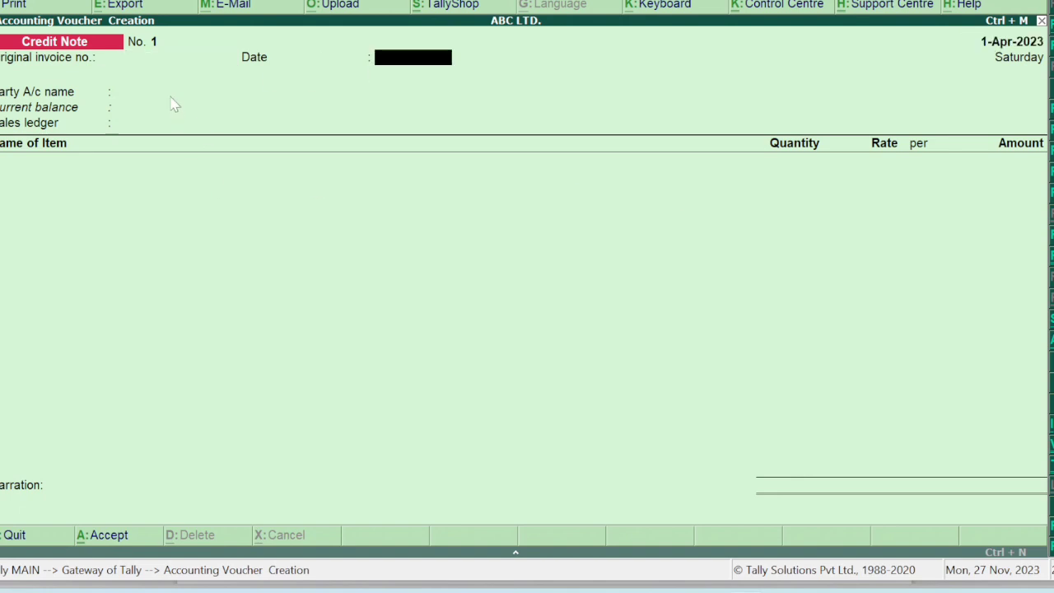
{"action": "type", "text": "1-12-22"}
{"action": "key", "text": "Return"}
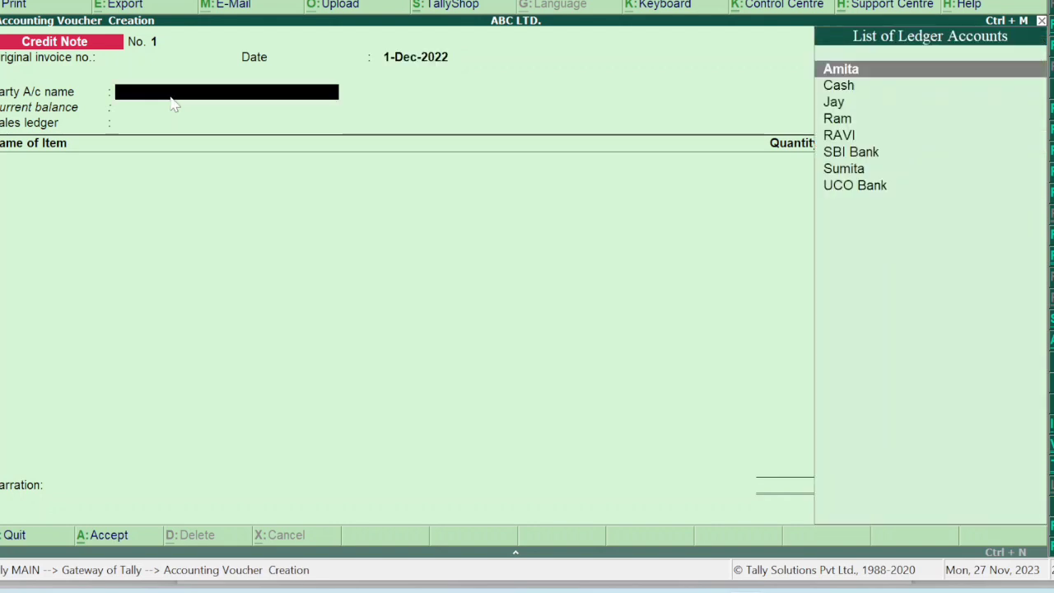
{"action": "key", "text": "Return"}
{"action": "key", "text": "Return"}
{"action": "key", "text": "Return"}
{"action": "key", "text": "Return"}
{"action": "key", "text": "Return"}
{"action": "key", "text": "Return"}
{"action": "key", "text": "Return"}
{"action": "key", "text": "Return"}
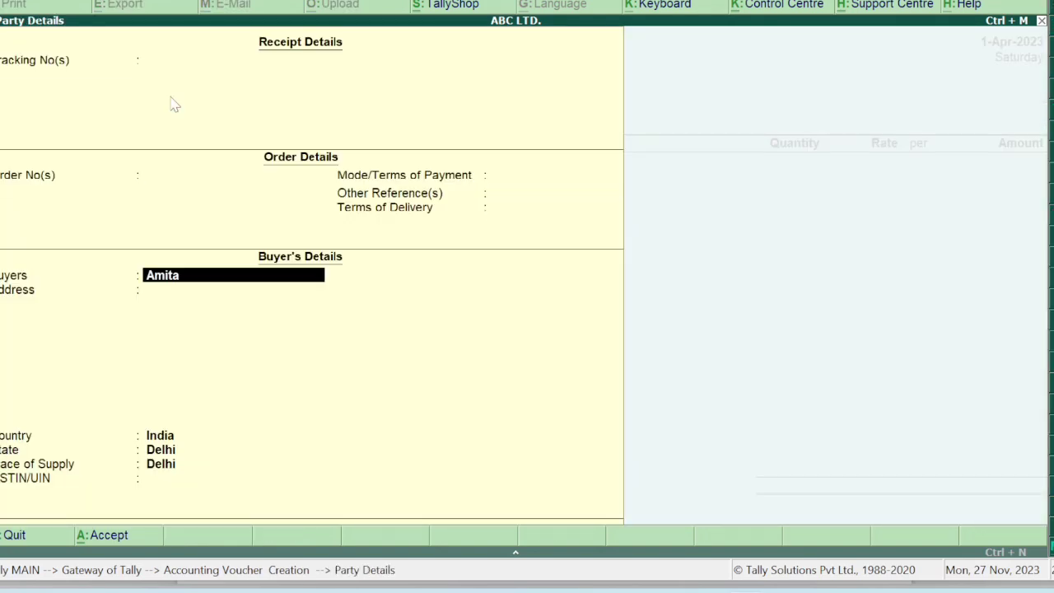
{"action": "key", "text": "Return"}
{"action": "key", "text": "Return"}
{"action": "key", "text": "Return"}
{"action": "key", "text": "Return"}
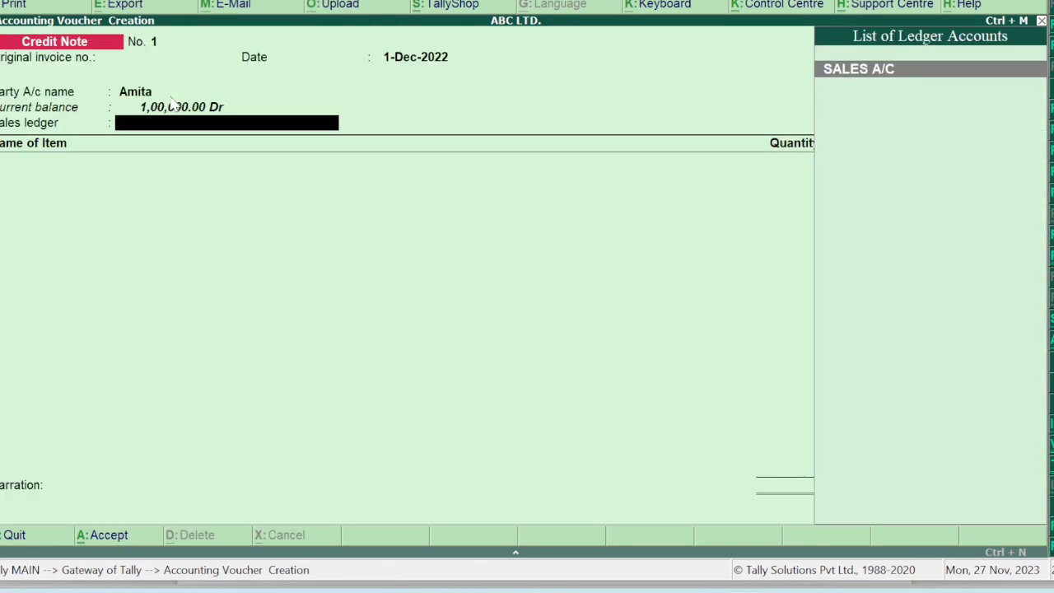
Create SALES RETURN A/C under Sales Accounts with Goods as the type of supply.
{"action": "key", "text": "alt+c"}
{"action": "type", "text": "S"}
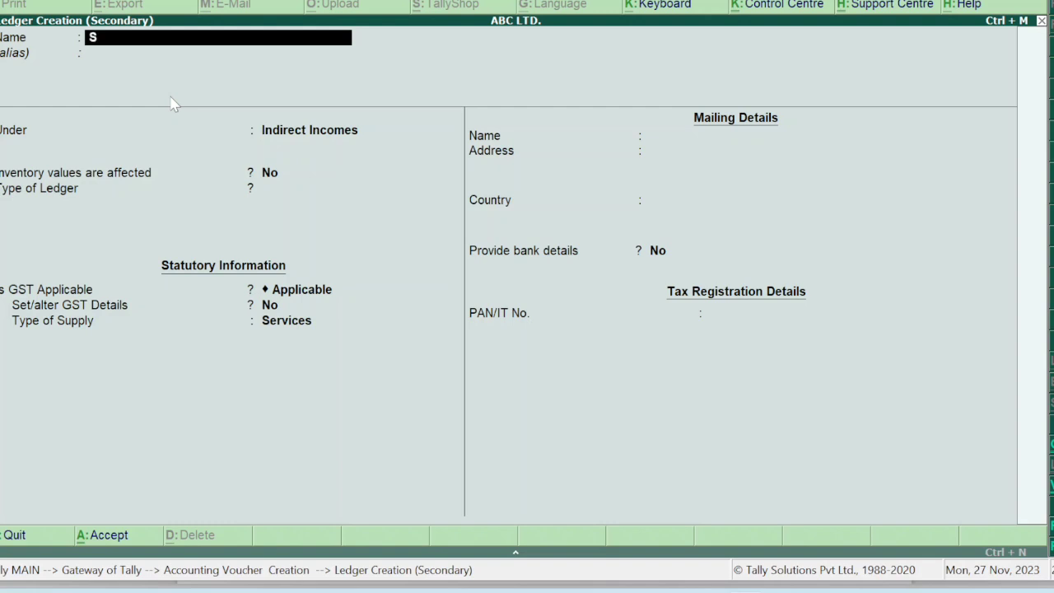
{"action": "type", "text": "ALES RETURN A/C"}
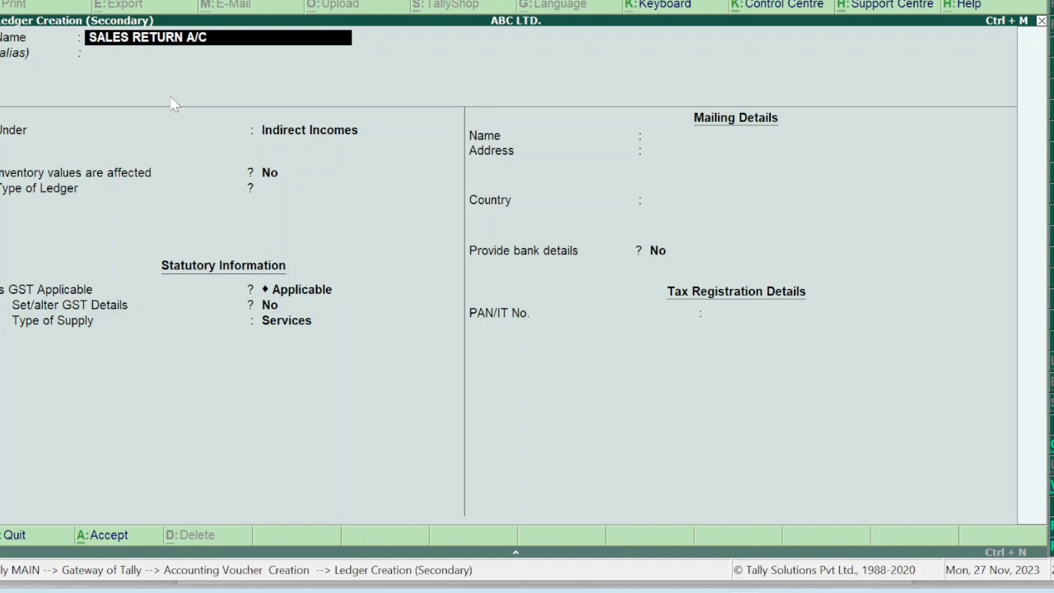
{"action": "key", "text": "Return"}
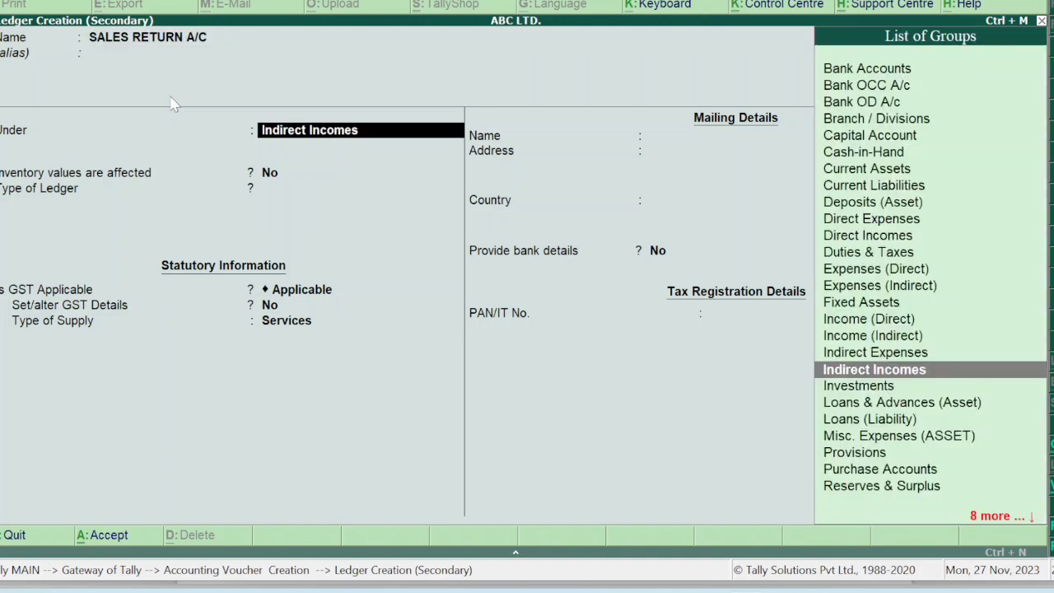
{"action": "type", "text": "SAL"}
{"action": "key", "text": "Return"}
{"action": "key", "text": "Return"}
{"action": "key", "text": "Return"}
{"action": "key", "text": "Return"}
{"action": "key", "text": "Return"}
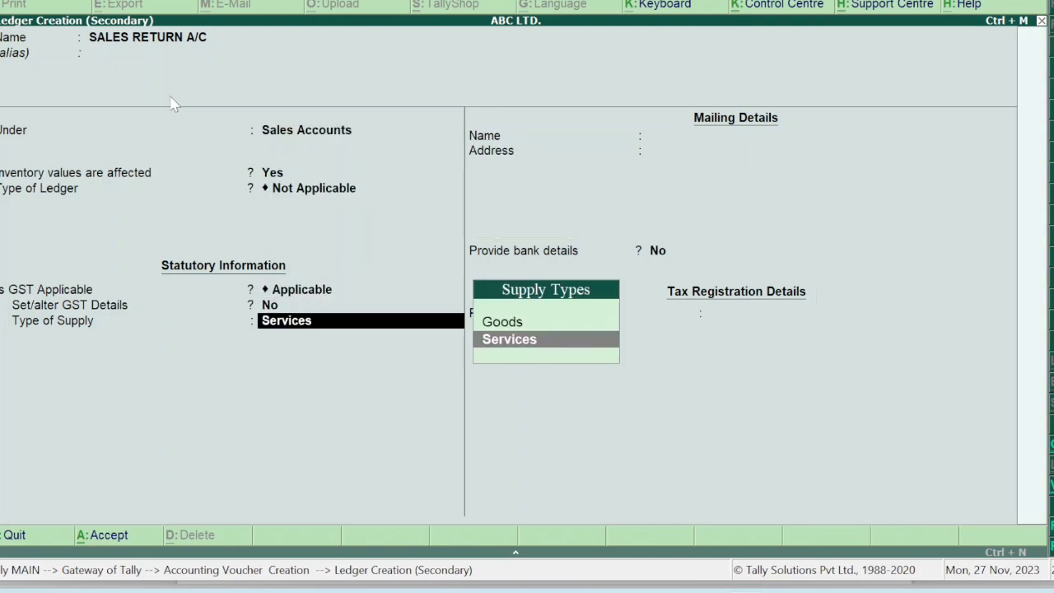
{"action": "key", "text": "Up"}
{"action": "key", "text": "Return"}
{"action": "key", "text": "Return"}
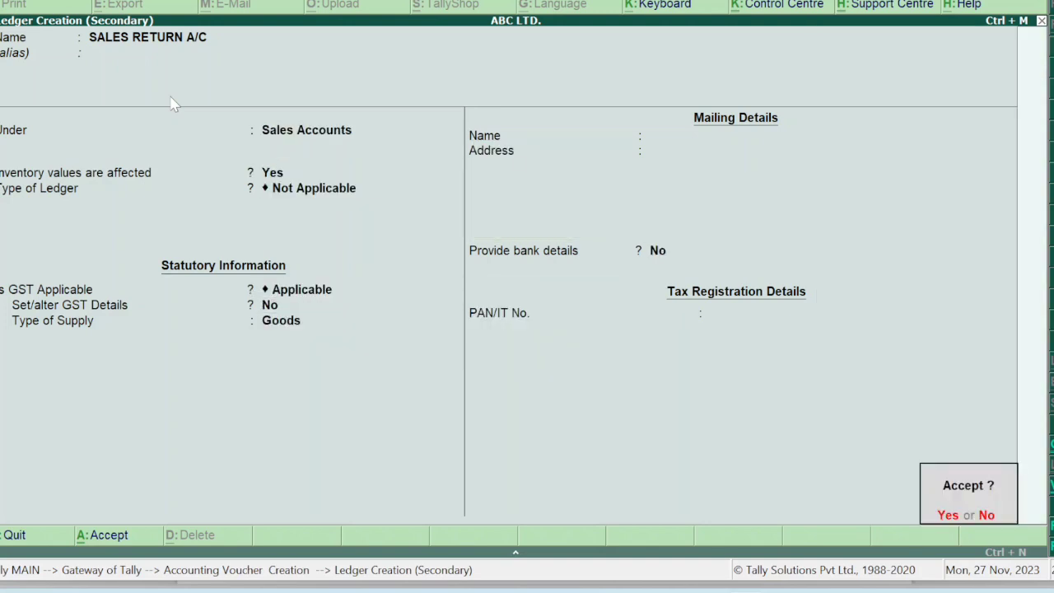
{"action": "key", "text": "Return"}
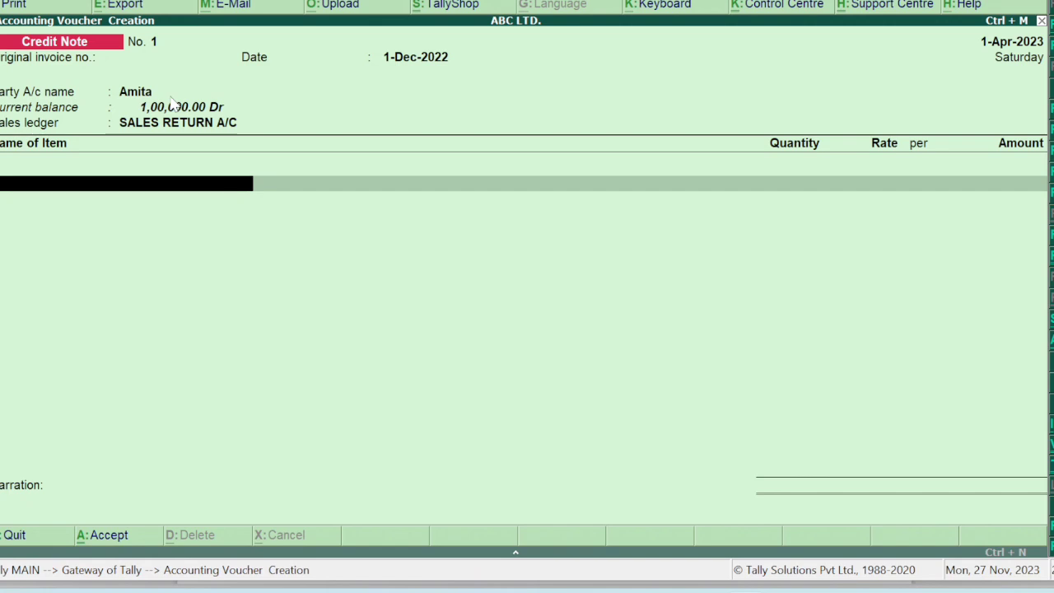
Enter 20 pcs of Taj Mahal Tea at 800 as the returned item.
{"action": "key", "text": "Return"}
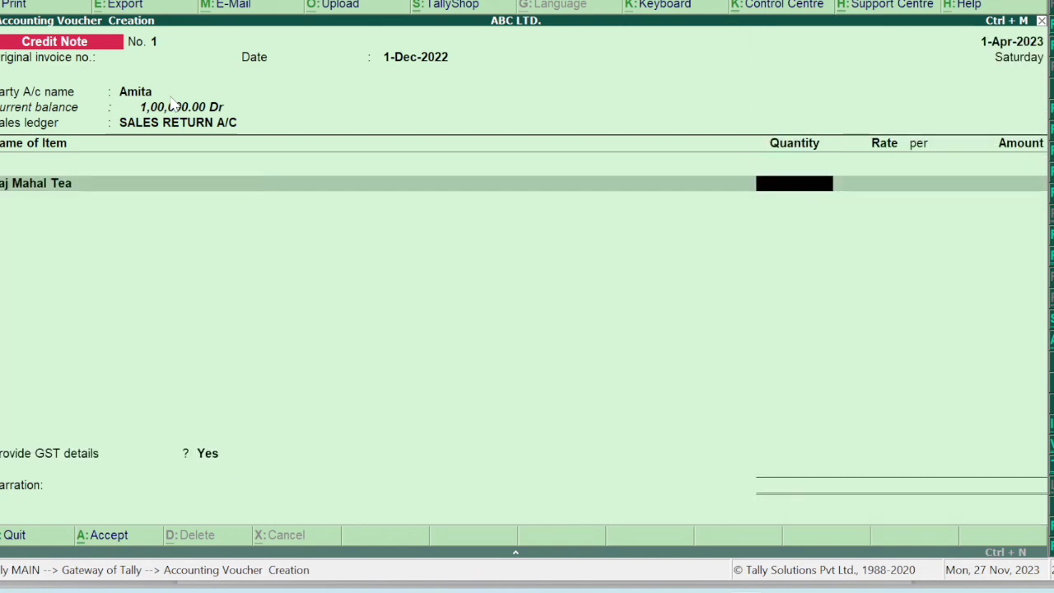
{"action": "type", "text": "20"}
{"action": "key", "text": "Return"}
{"action": "key", "text": "Return"}
{"action": "key", "text": "Return"}
{"action": "key", "text": "Return"}
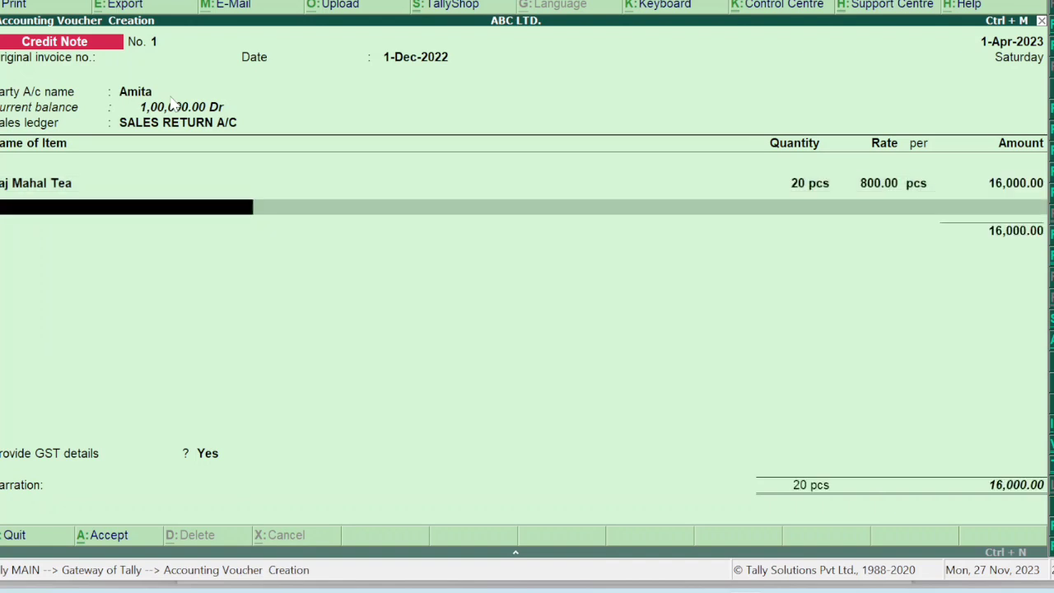
{"action": "key", "text": "Return"}
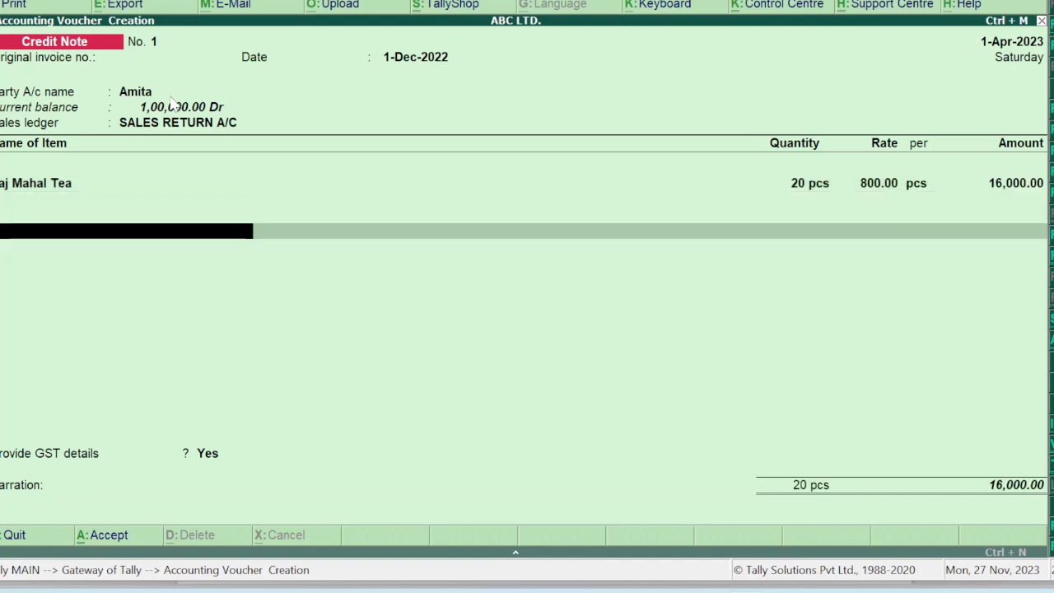
Add CGST and SGST of 960 each, set GST details to No, and save.
{"action": "type", "text": "CG"}
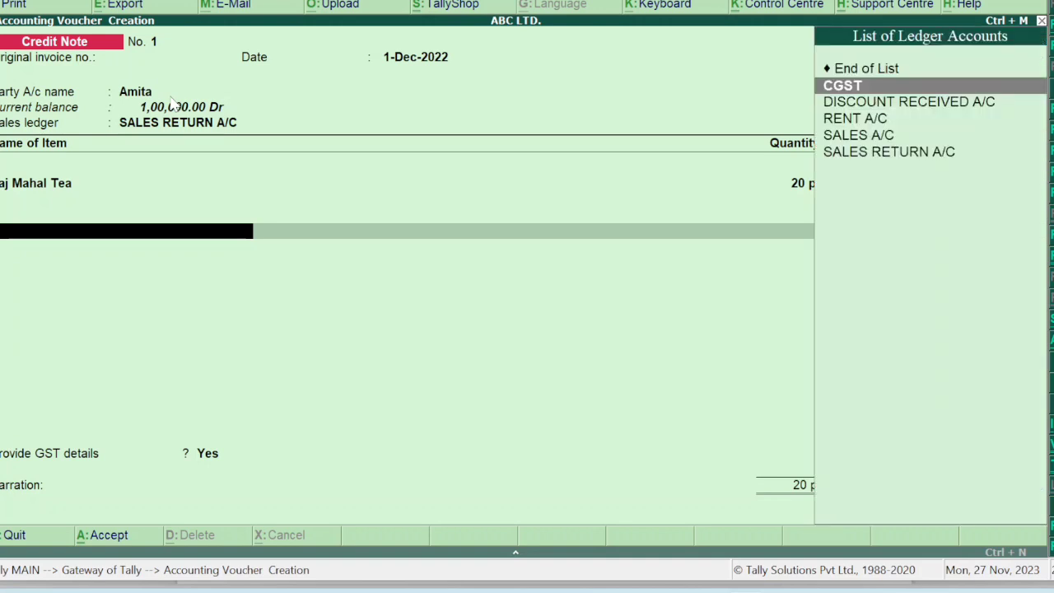
{"action": "type", "text": "ST"}
{"action": "key", "text": "Return"}
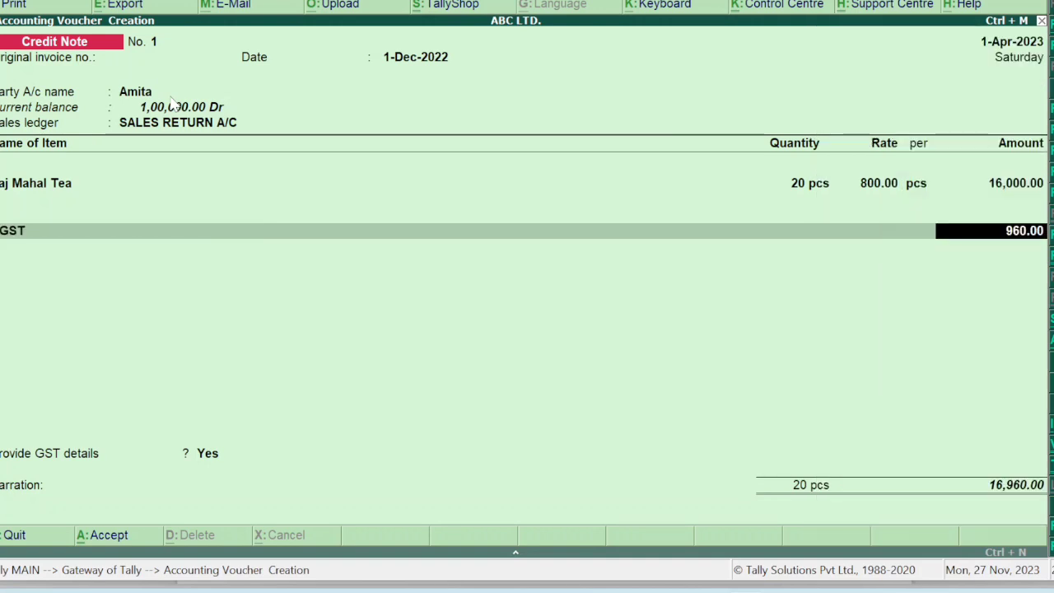
{"action": "key", "text": "Return"}
{"action": "type", "text": "SG"}
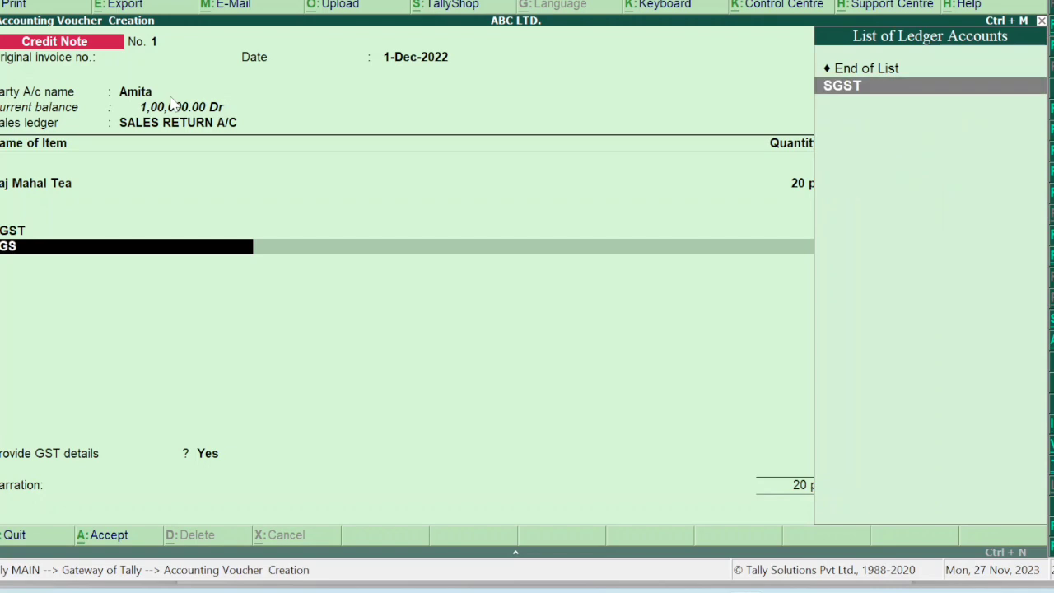
{"action": "key", "text": "Return"}
{"action": "key", "text": "Return"}
{"action": "key", "text": "Return"}
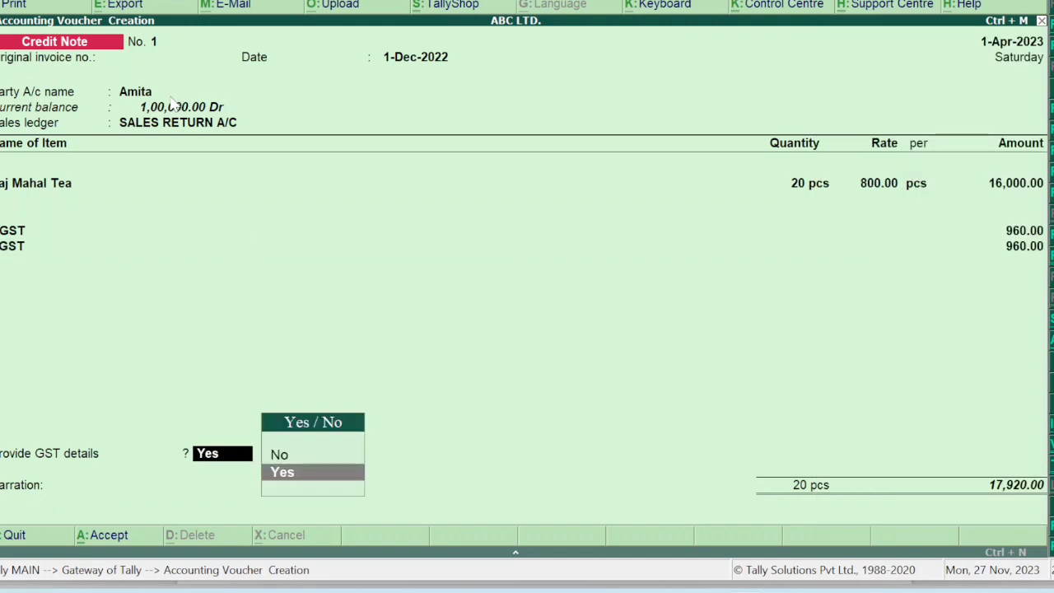
{"action": "key", "text": "Up"}
{"action": "key", "text": "Return"}
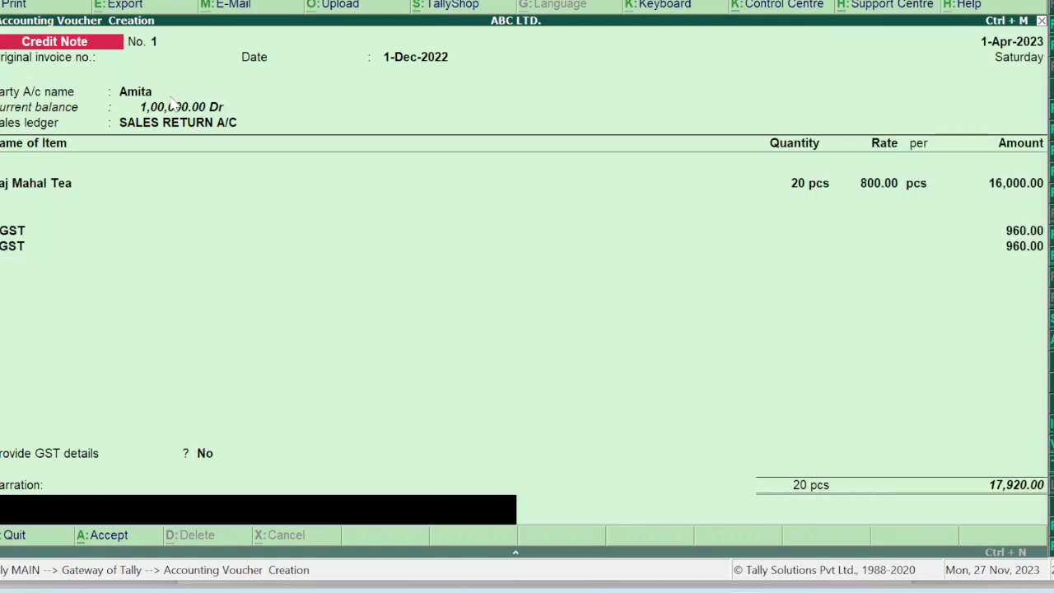
{"action": "key", "text": "Return"}
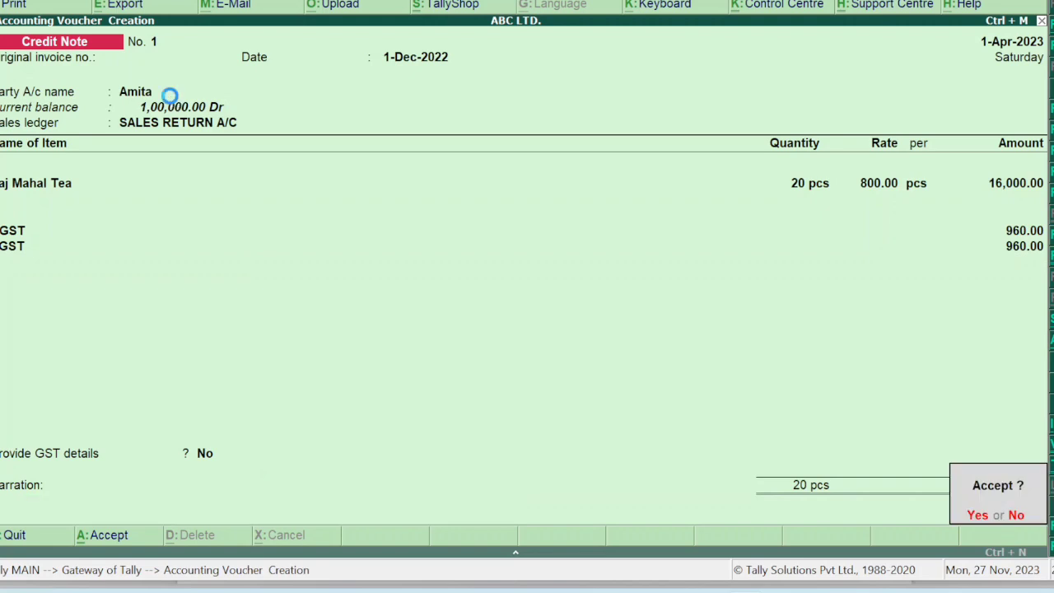
{"action": "key", "text": "Return"}
Leave voucher entry and return to Gateway of Tally.
{"action": "key", "text": "Escape"}
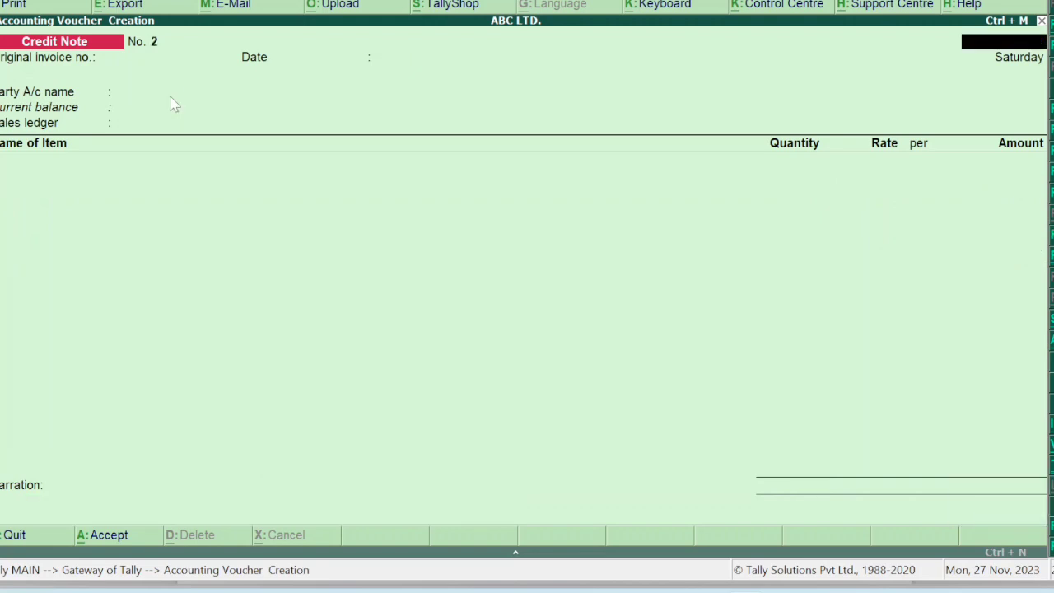
{"action": "key", "text": "Escape"}
{"action": "key", "text": "Return"}
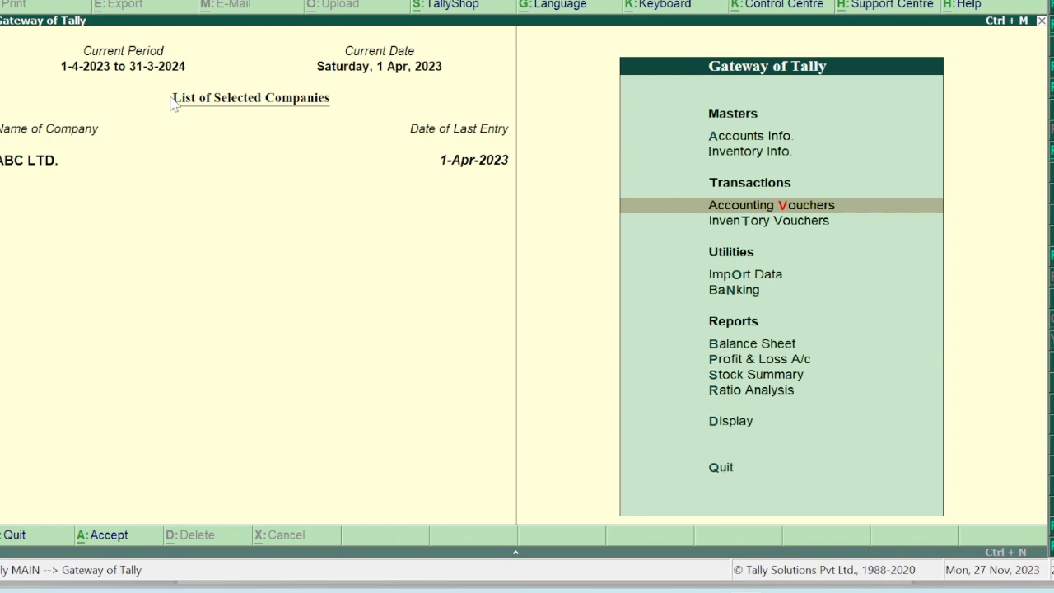
Check the question paper PDF for the next task.
{"action": "key", "text": "Up"}
{"action": "key", "text": "Up"}
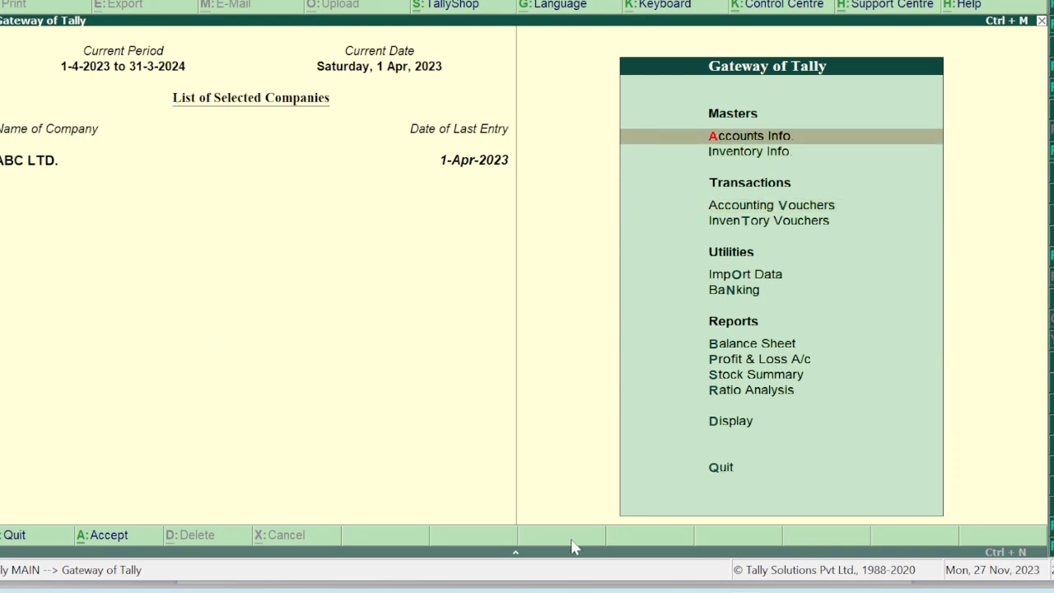
{"action": "left_click", "coordinate": [698, 565]}
{"action": "scroll", "coordinate": [698, 565], "scroll_direction": "up", "scroll_amount": 15}
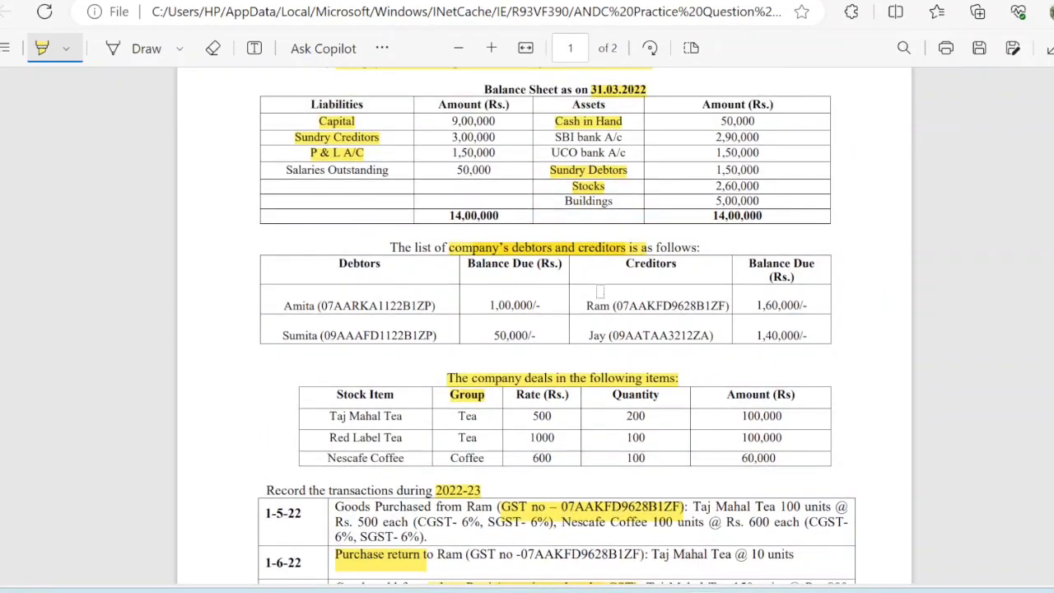
{"action": "mouse_move", "coordinate": [742, 590]}
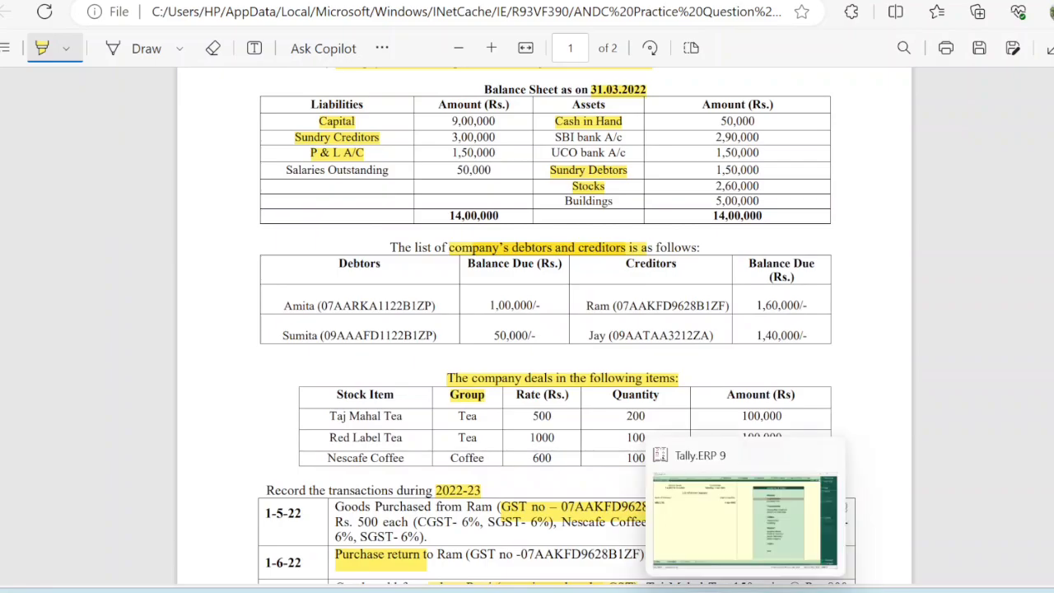
{"action": "left_click", "coordinate": [715, 533]}
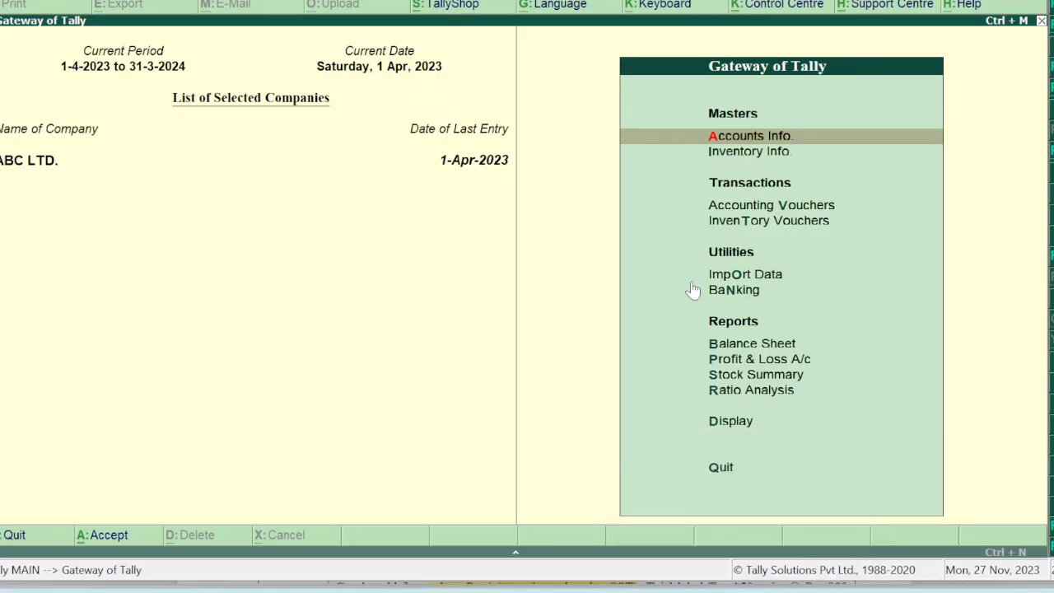
Open the debtor ledger with the 1,00,000 Dr opening balance through Accounts Info > Ledgers > Alter.
{"action": "key", "text": "Return"}
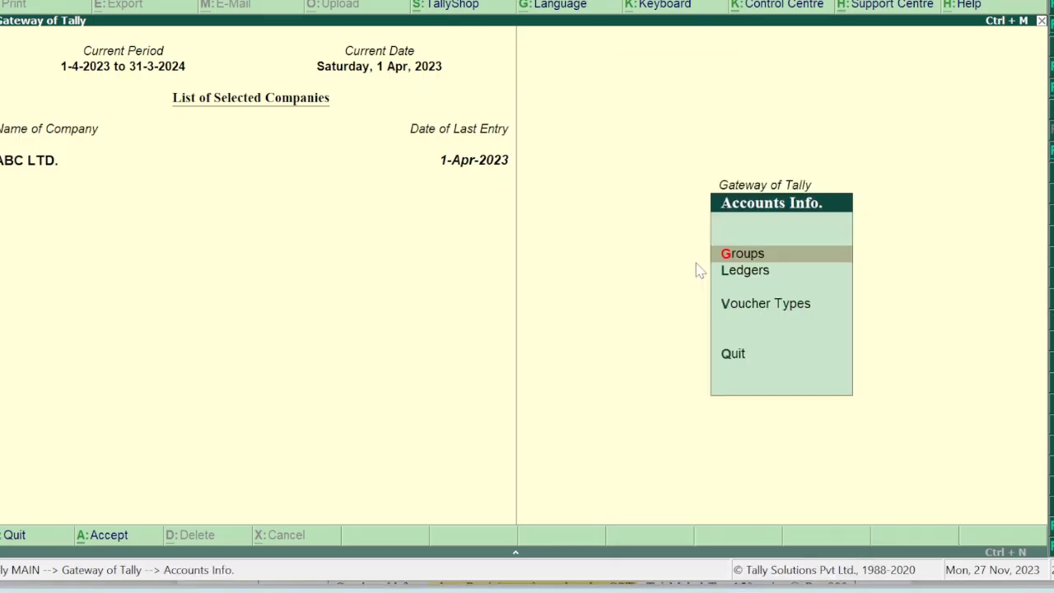
{"action": "key", "text": "Down"}
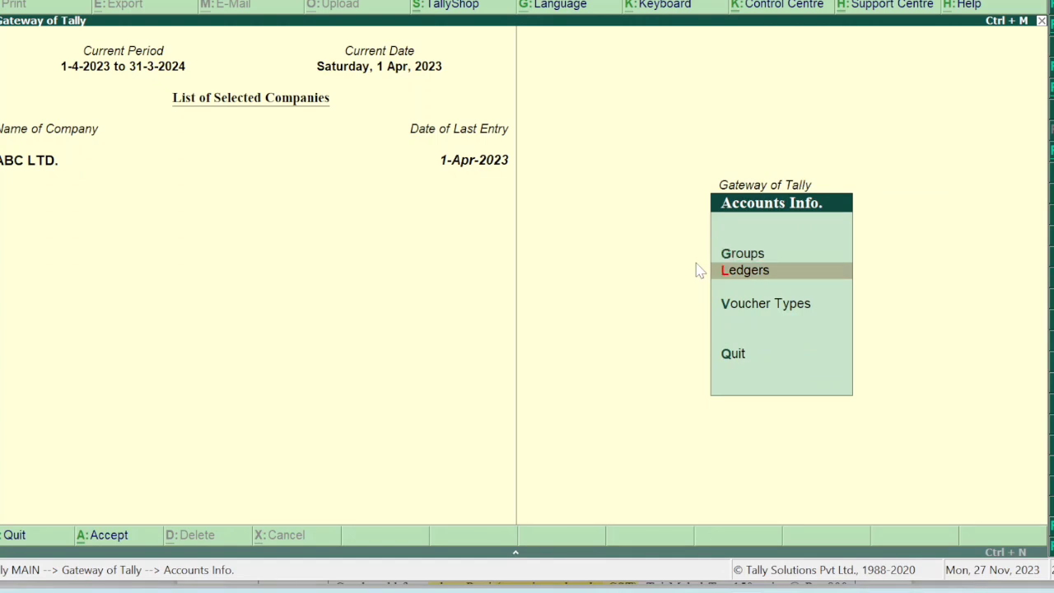
{"action": "key", "text": "Return"}
{"action": "key", "text": "Down"}
{"action": "key", "text": "Down"}
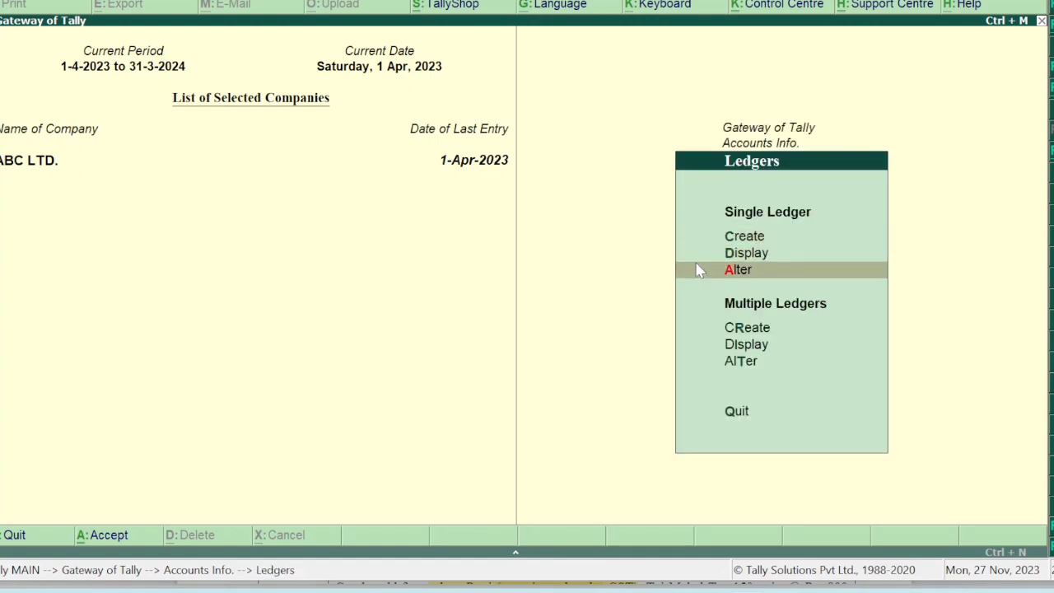
{"action": "key", "text": "Return"}
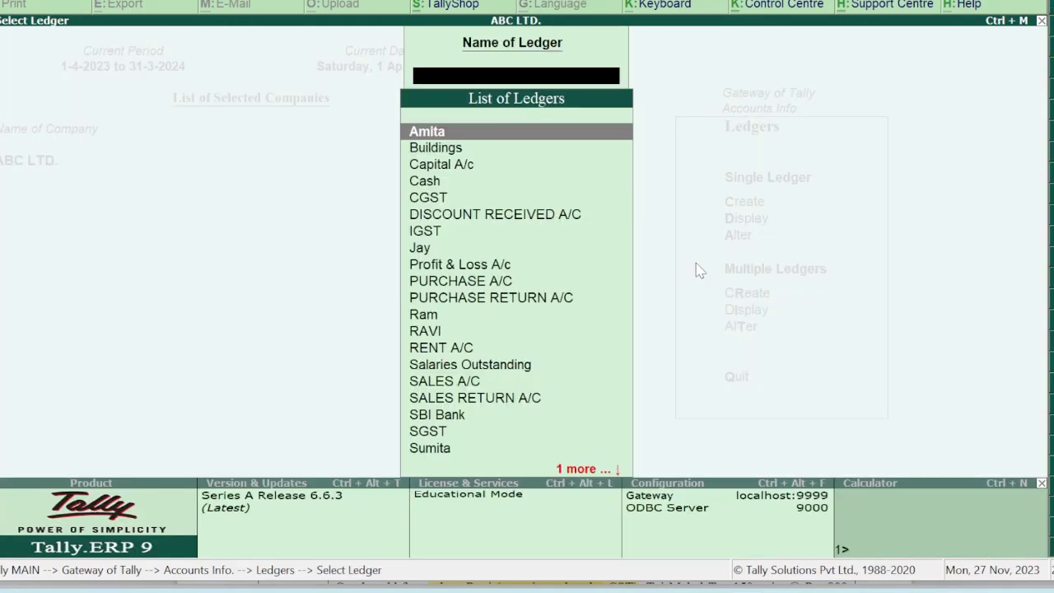
{"action": "key", "text": "Return"}
{"action": "key", "text": "Return"}
{"action": "key", "text": "Return"}
{"action": "key", "text": "Return"}
{"action": "key", "text": "Return"}
{"action": "key", "text": "Return"}
{"action": "key", "text": "Return"}
{"action": "key", "text": "Return"}
{"action": "key", "text": "Return"}
{"action": "key", "text": "Return"}
{"action": "key", "text": "Return"}
{"action": "key", "text": "Return"}
{"action": "key", "text": "Return"}
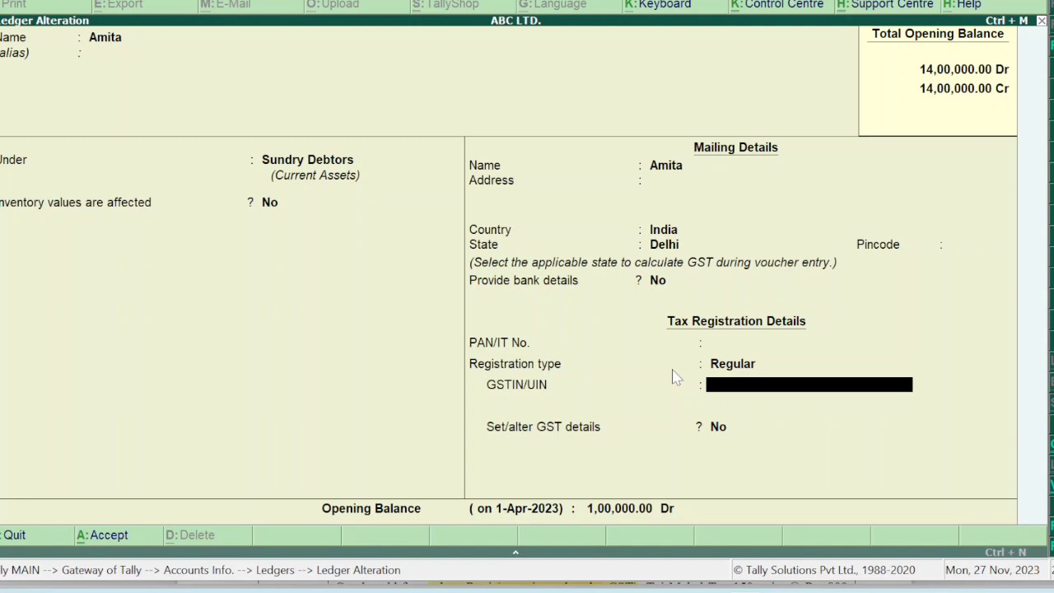
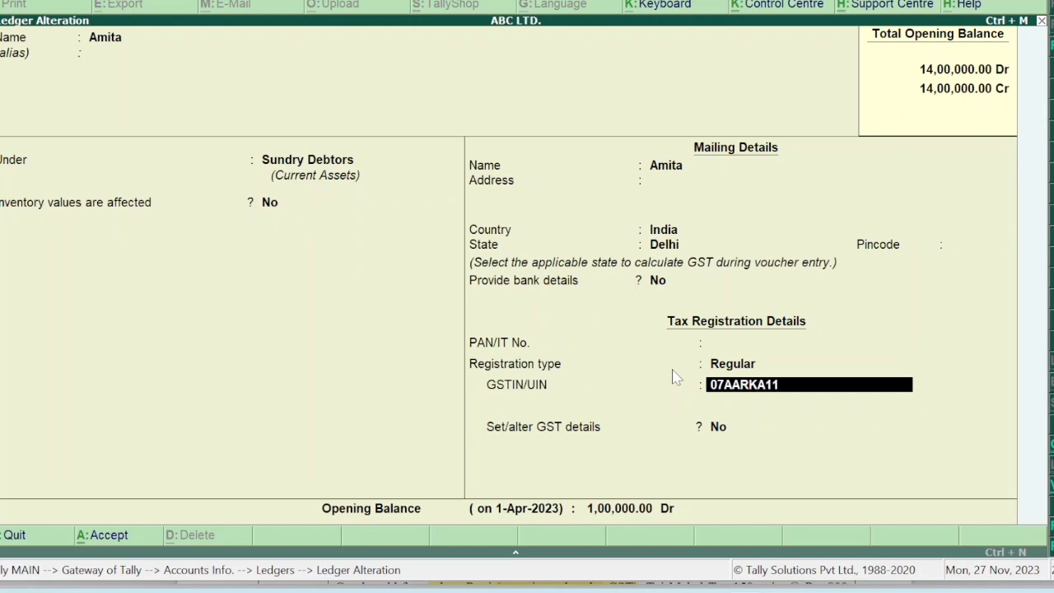
Enter the debtor's GSTIN and save the ledger with its 1,00,000 Dr opening balance.
{"action": "key", "text": "Return"}
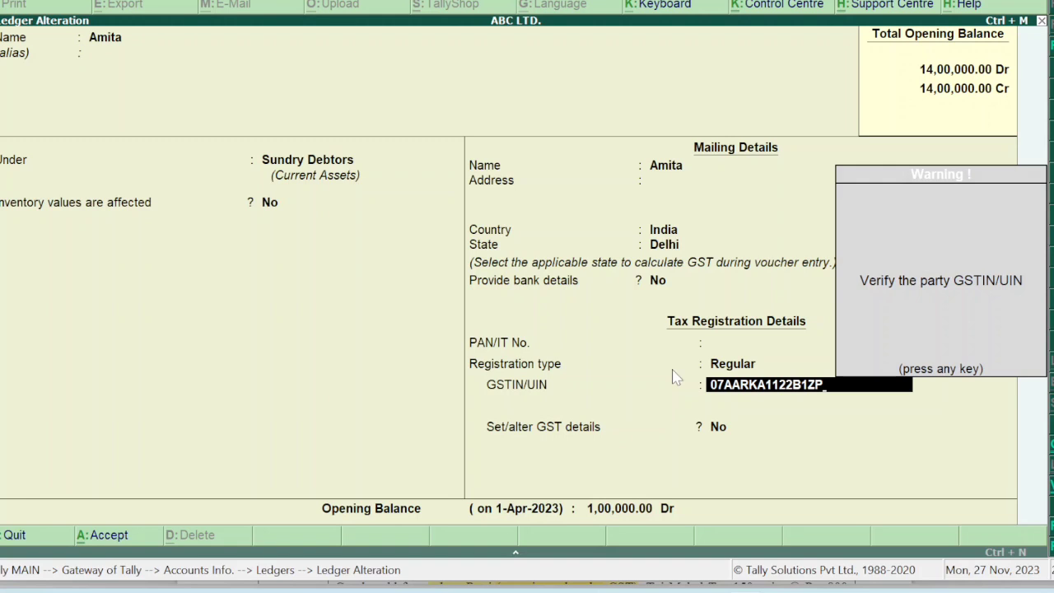
{"action": "key", "text": "Return"}
{"action": "key", "text": "Return"}
{"action": "key", "text": "Return"}
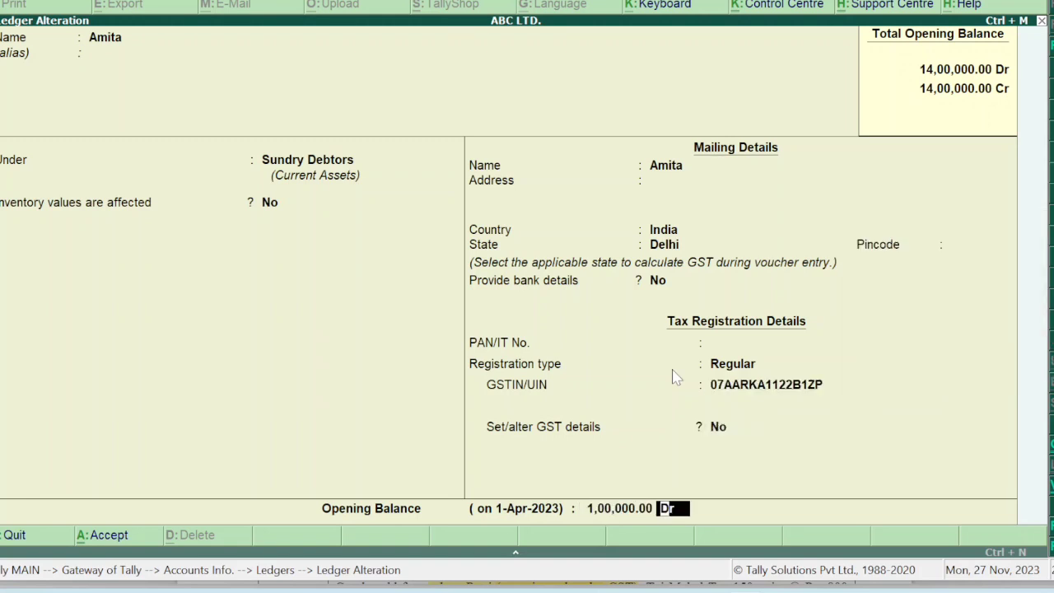
{"action": "key", "text": "Return"}
{"action": "key", "text": "Return"}
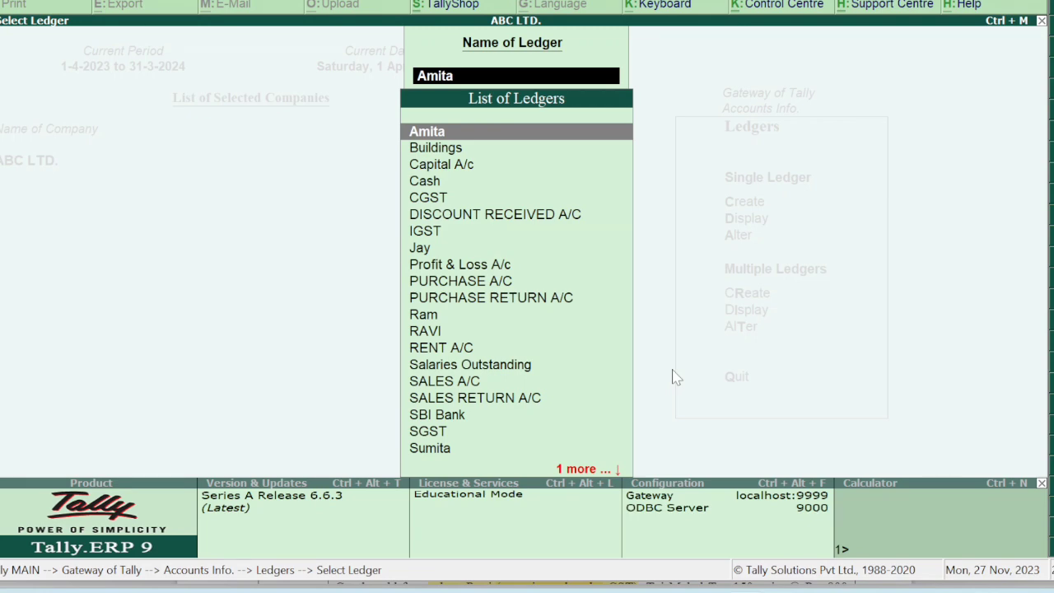
Open the 50,000 Dr debtor ledger, fill in its GSTIN under Regular registration, and save it.
{"action": "type", "text": "SU"}
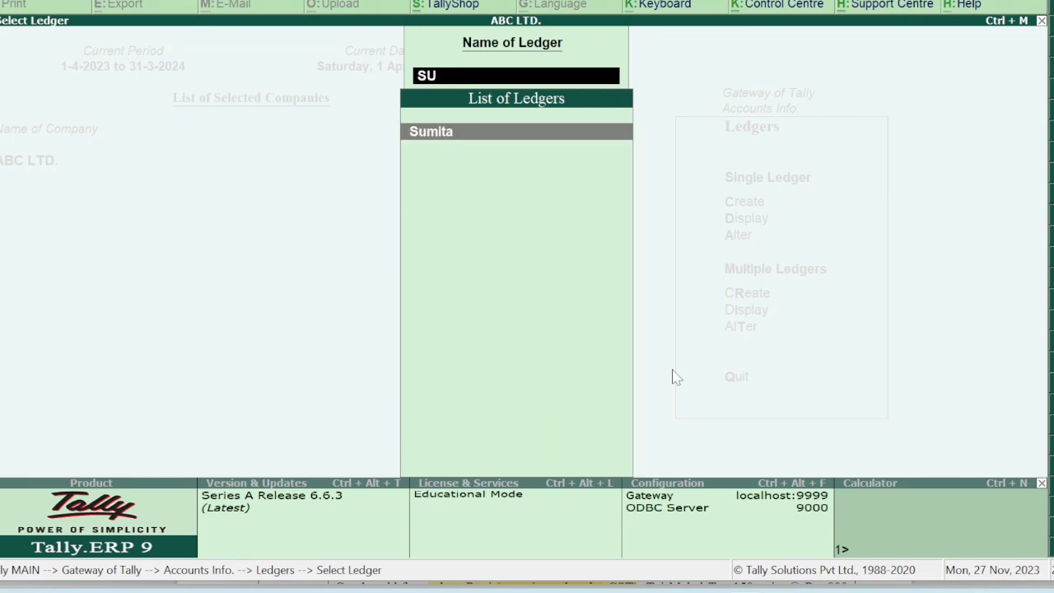
{"action": "key", "text": "Return"}
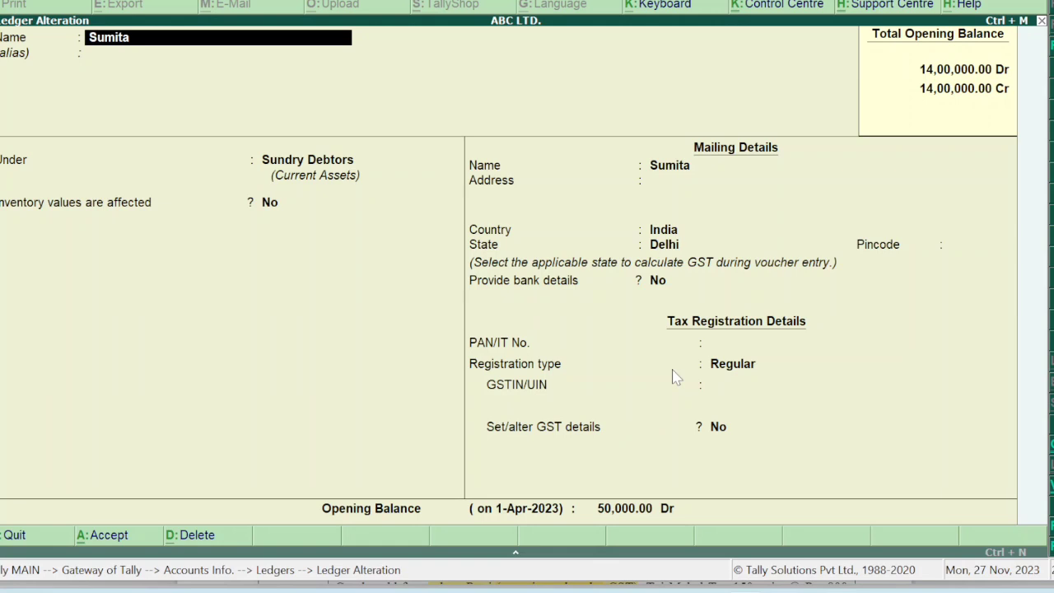
{"action": "key", "text": "Return"}
{"action": "key", "text": "Return"}
{"action": "key", "text": "Return"}
{"action": "key", "text": "Return"}
{"action": "key", "text": "Return"}
{"action": "key", "text": "Return"}
{"action": "key", "text": "Return"}
{"action": "key", "text": "Return"}
{"action": "key", "text": "Return"}
{"action": "key", "text": "Return"}
{"action": "key", "text": "Return"}
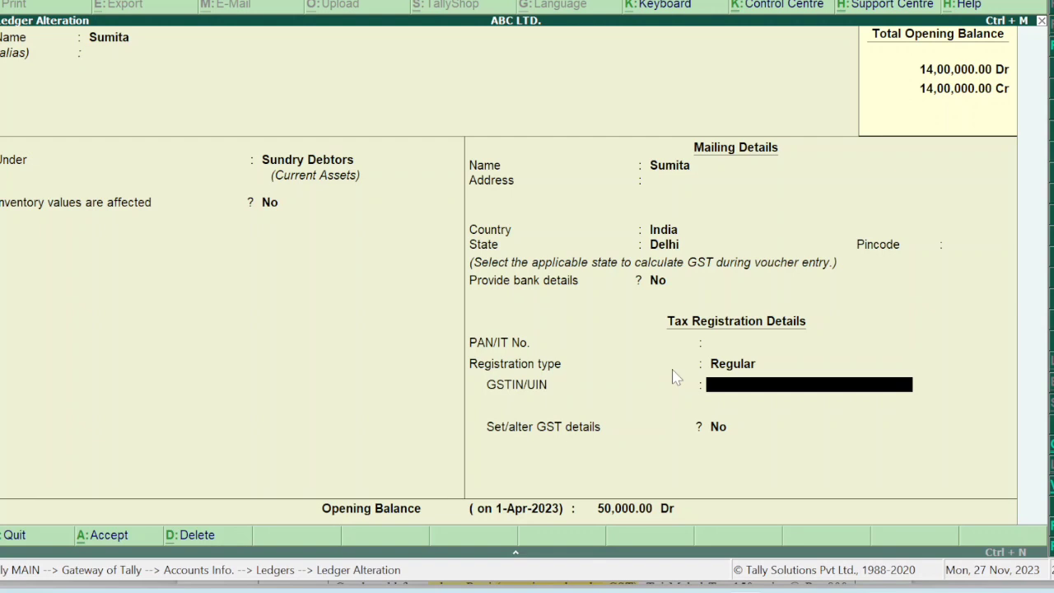
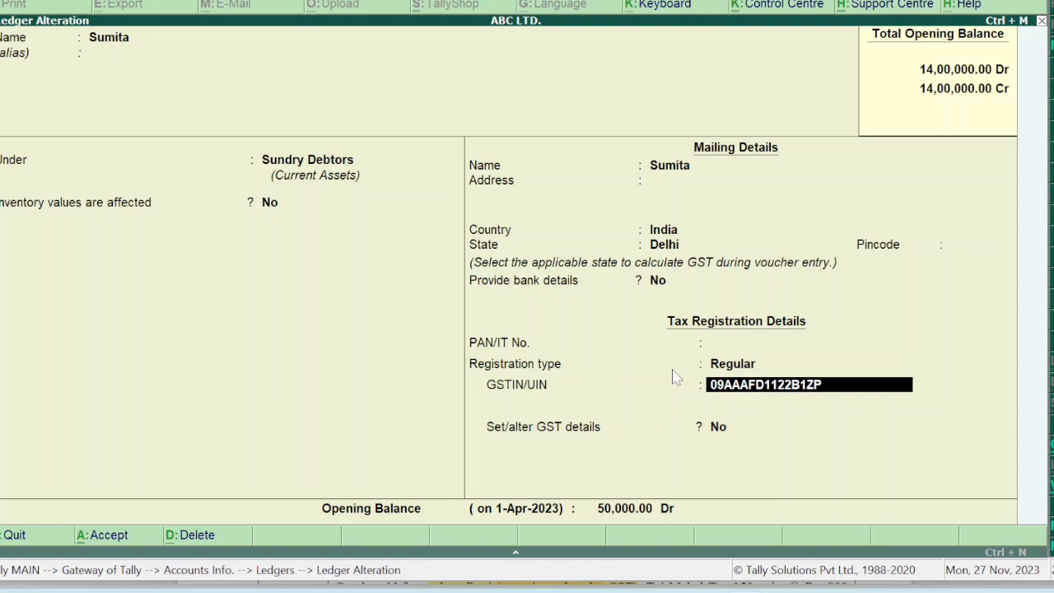
{"action": "key", "text": "Return"}
{"action": "key", "text": "Return"}
{"action": "key", "text": "Return"}
{"action": "key", "text": "Return"}
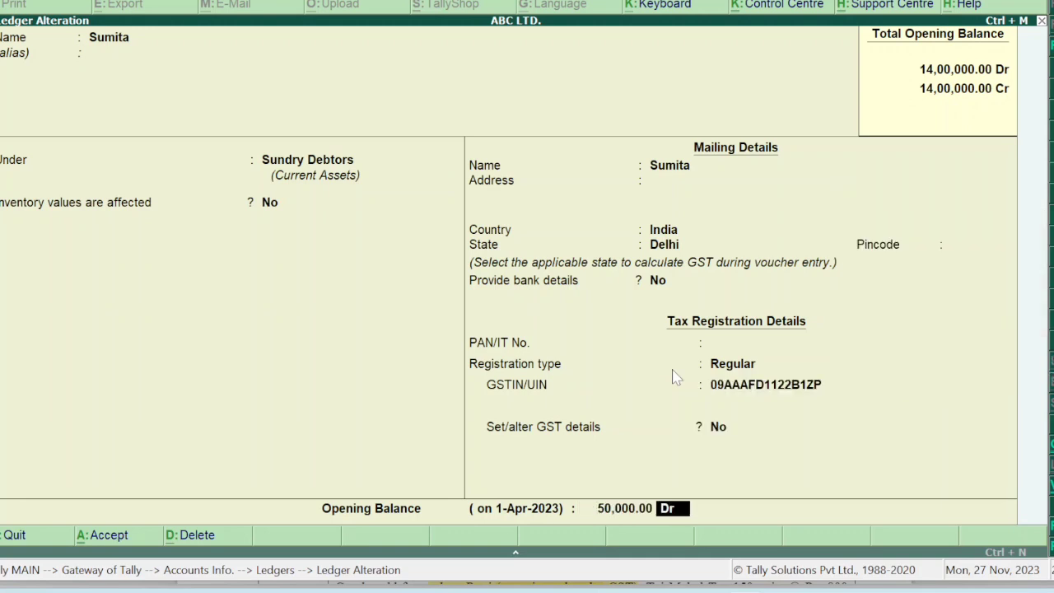
{"action": "key", "text": "Return"}
{"action": "key", "text": "Return"}
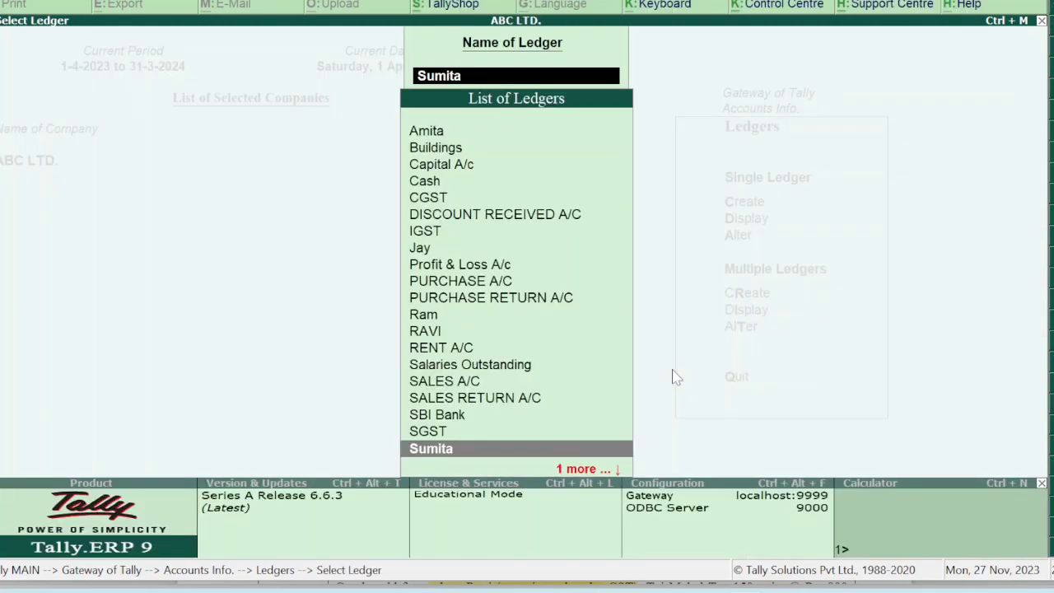
Add the GSTIN to the 1,40,000 Cr creditor ledger, save it, and return to the Ledgers menu.
{"action": "type", "text": "JAY"}
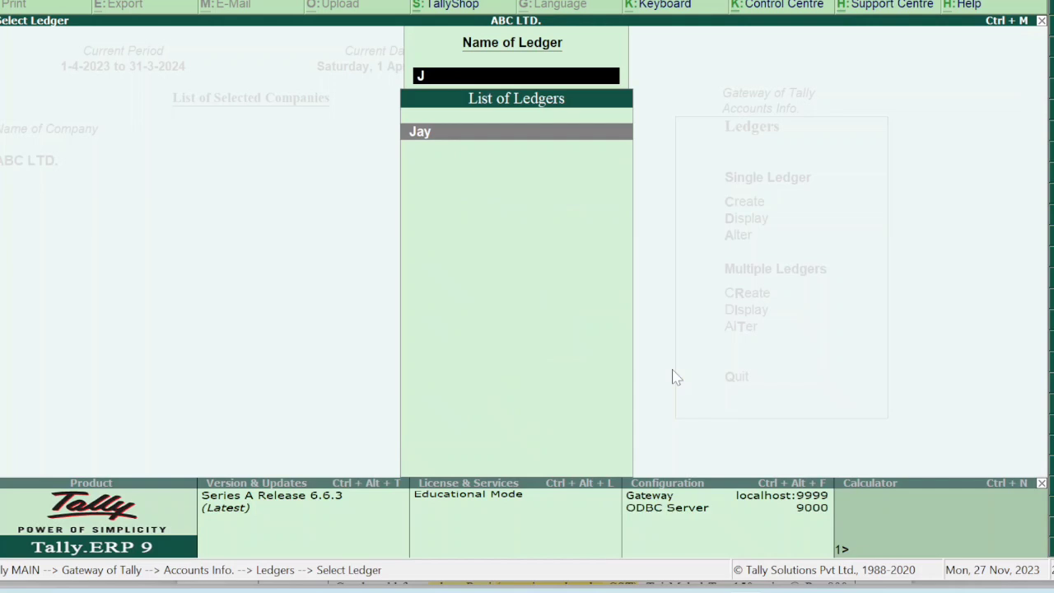
{"action": "key", "text": "Return"}
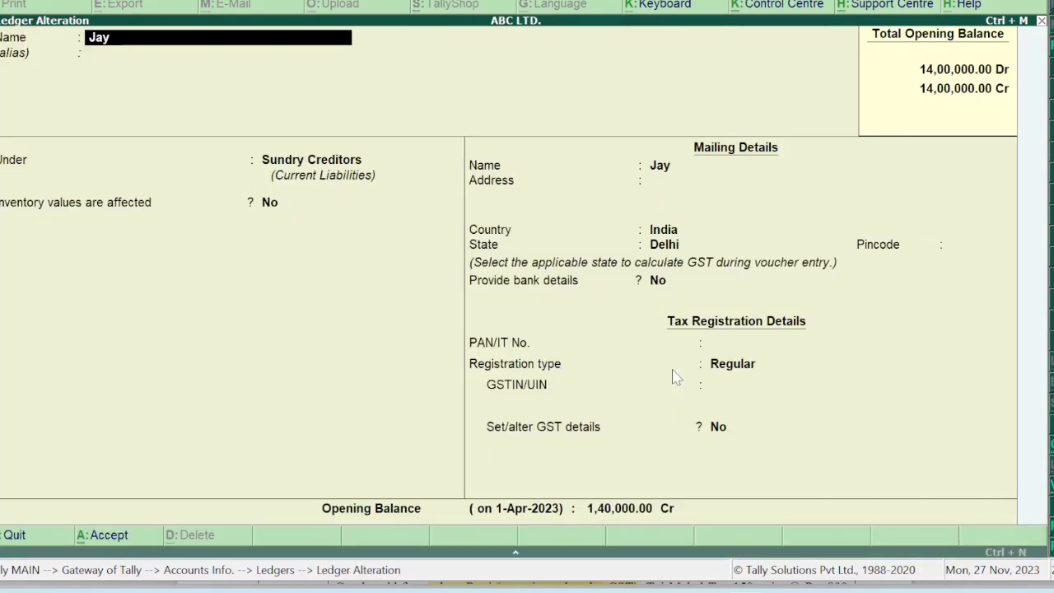
{"action": "key", "text": "Return"}
{"action": "key", "text": "Return"}
{"action": "key", "text": "Return"}
{"action": "key", "text": "Return"}
{"action": "key", "text": "Return"}
{"action": "key", "text": "Return"}
{"action": "key", "text": "Return"}
{"action": "key", "text": "Return"}
{"action": "key", "text": "Return"}
{"action": "key", "text": "Return"}
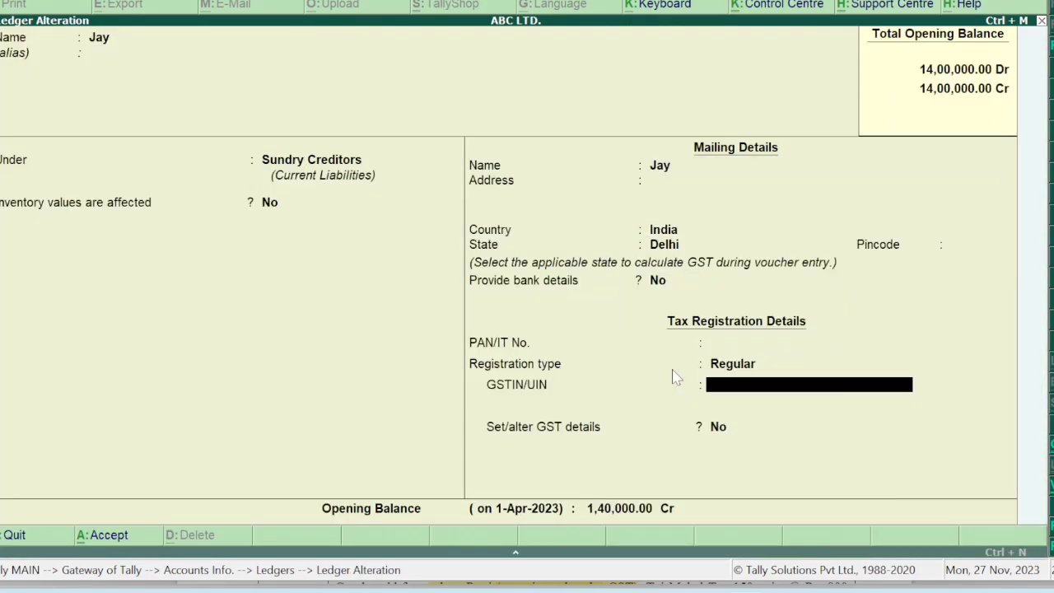
{"action": "type", "text": "09AATAA3212"}
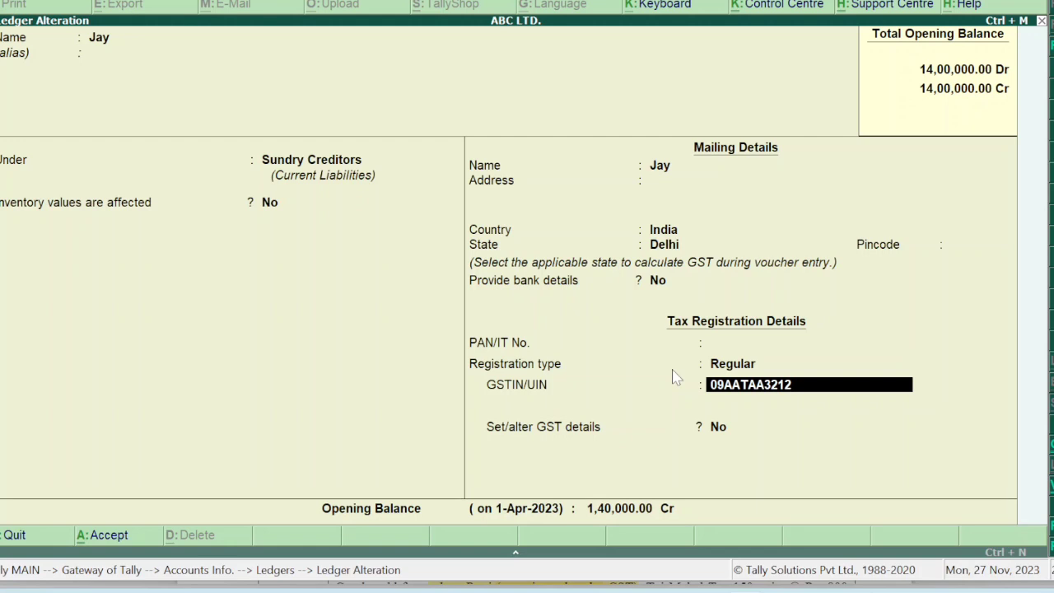
{"action": "type", "text": "ZA"}
{"action": "key", "text": "Return"}
{"action": "key", "text": "Return"}
{"action": "key", "text": "Return"}
{"action": "key", "text": "Return"}
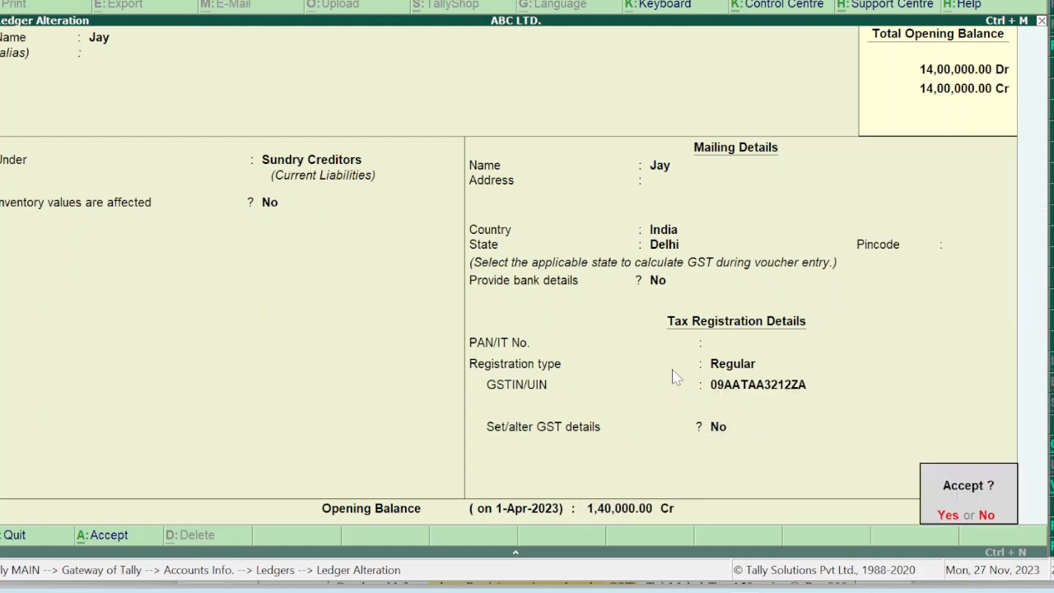
{"action": "key", "text": "Return"}
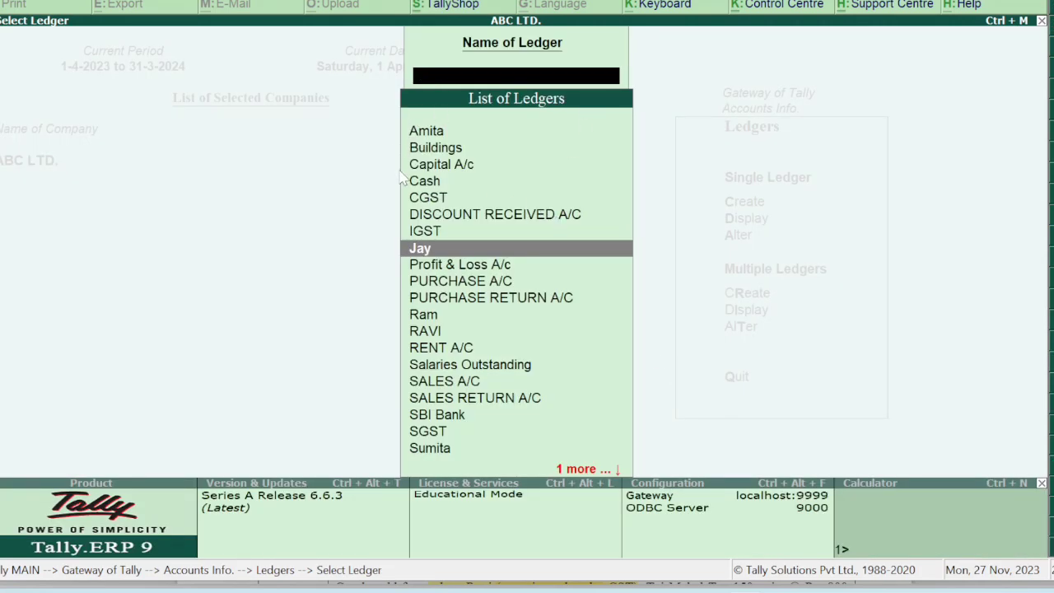
{"action": "key", "text": "Escape"}
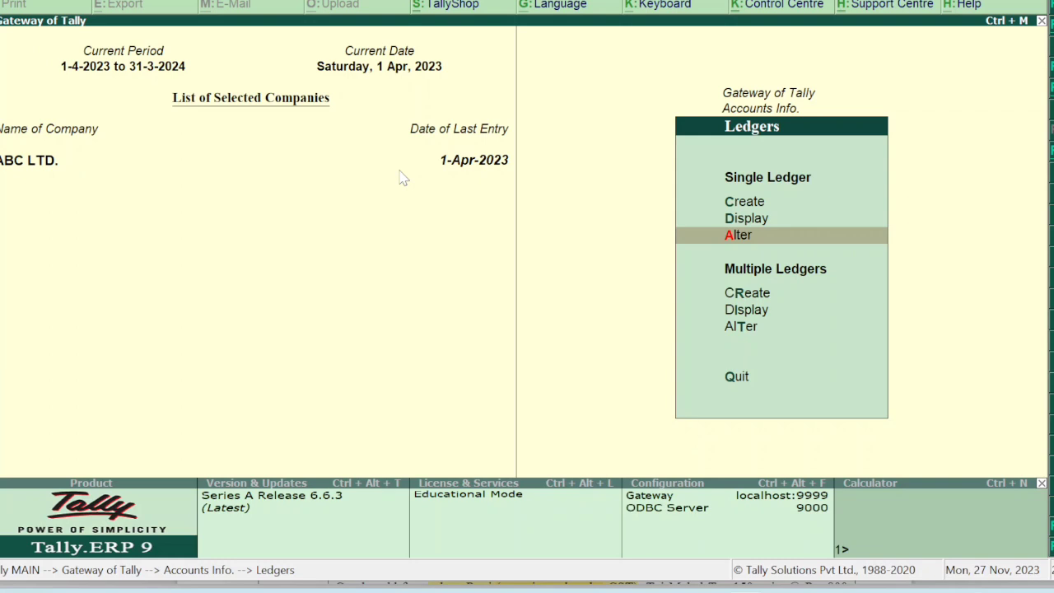
Quit a half-created ledger without saving, then start Credit Note voucher No. 2 dated 1-Apr-2023.
{"action": "key", "text": "c"}
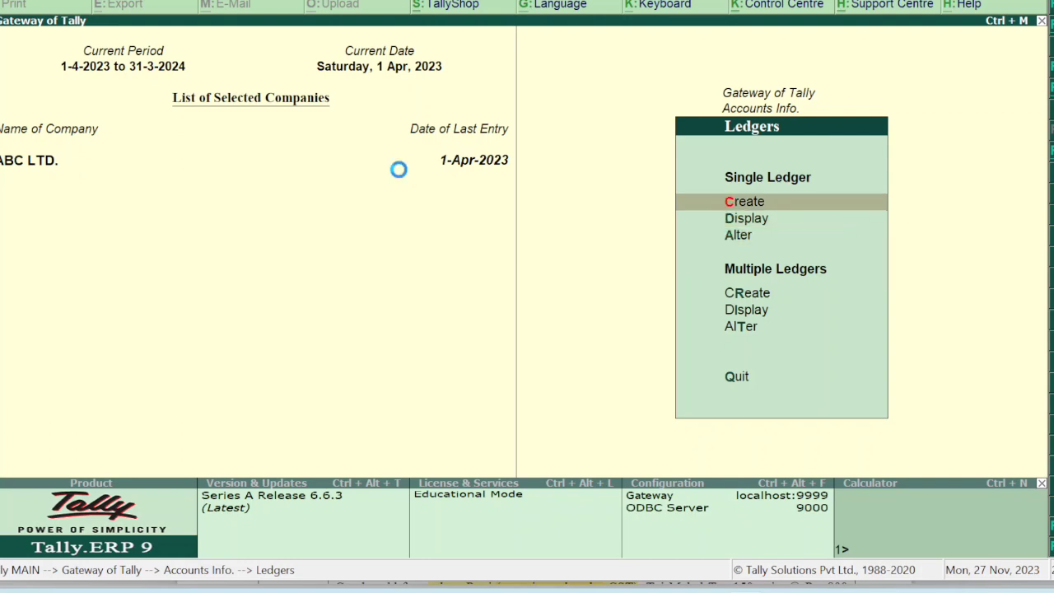
{"action": "type", "text": "SUKK"}
{"action": "key", "text": "Return"}
{"action": "key", "text": "Return"}
{"action": "key", "text": "BackSpace"}
{"action": "key", "text": "Escape"}
{"action": "key", "text": "y"}
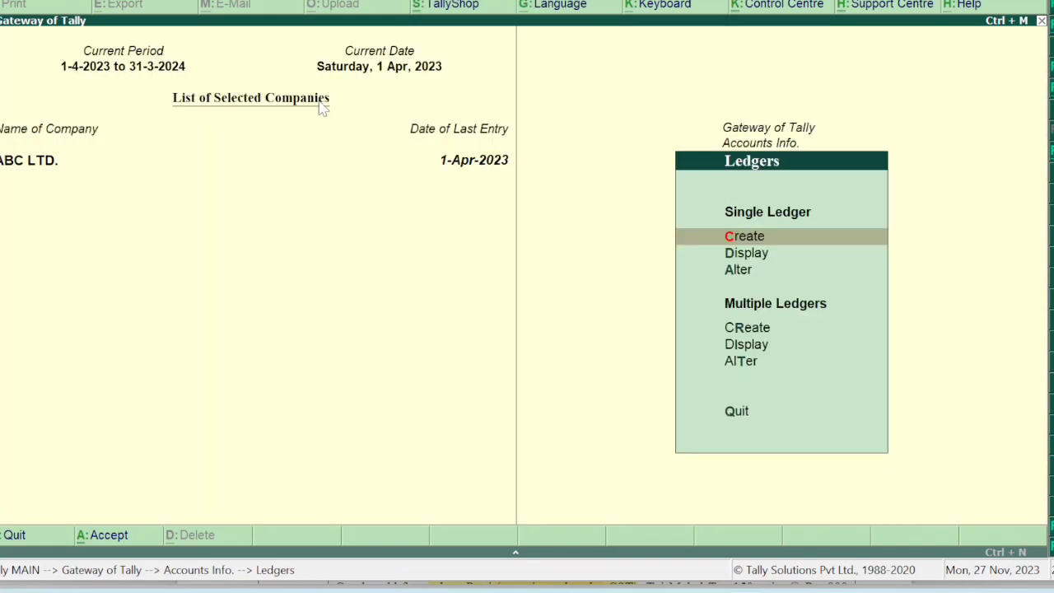
{"action": "key", "text": "Escape"}
{"action": "key", "text": "Escape"}
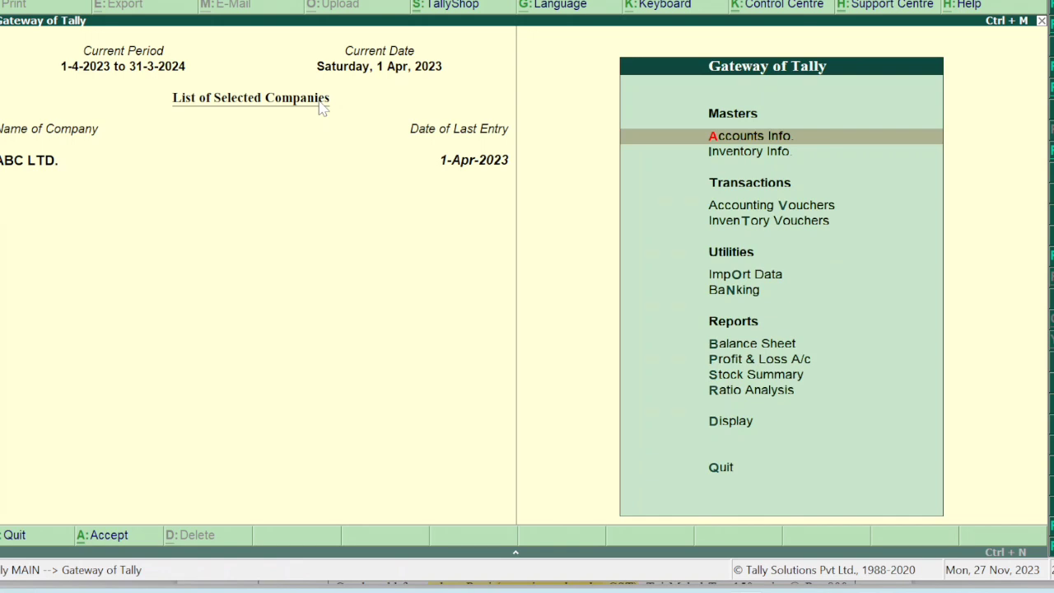
{"action": "key", "text": "v"}
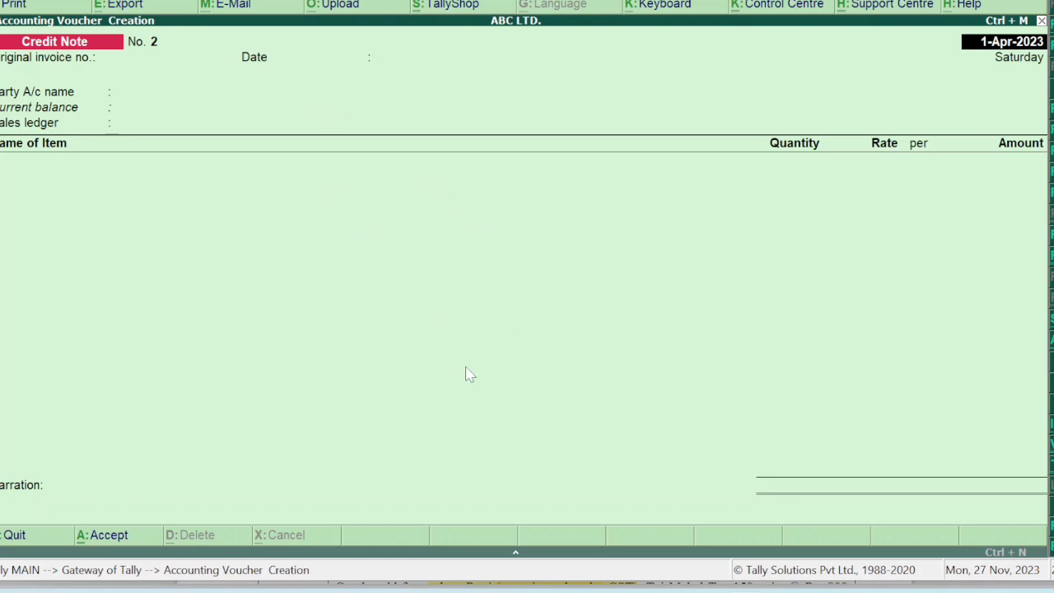
Highlight the buyer's name in the 1-12-22 sale in the question PDF.
{"action": "mouse_move", "coordinate": [704, 589]}
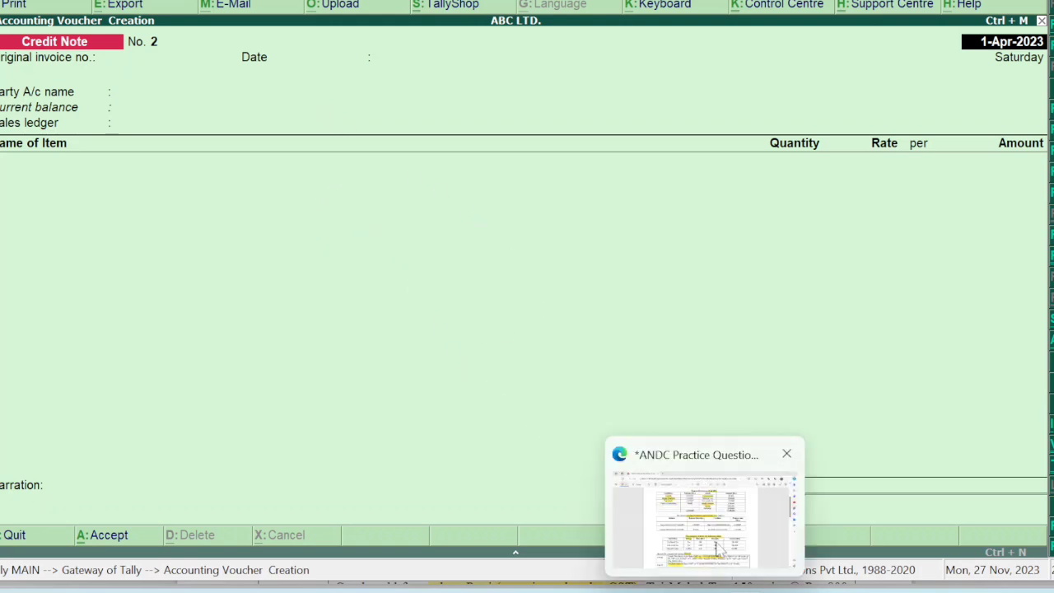
{"action": "left_click", "coordinate": [707, 519]}
{"action": "scroll", "coordinate": [716, 541], "scroll_direction": "down", "scroll_amount": 8}
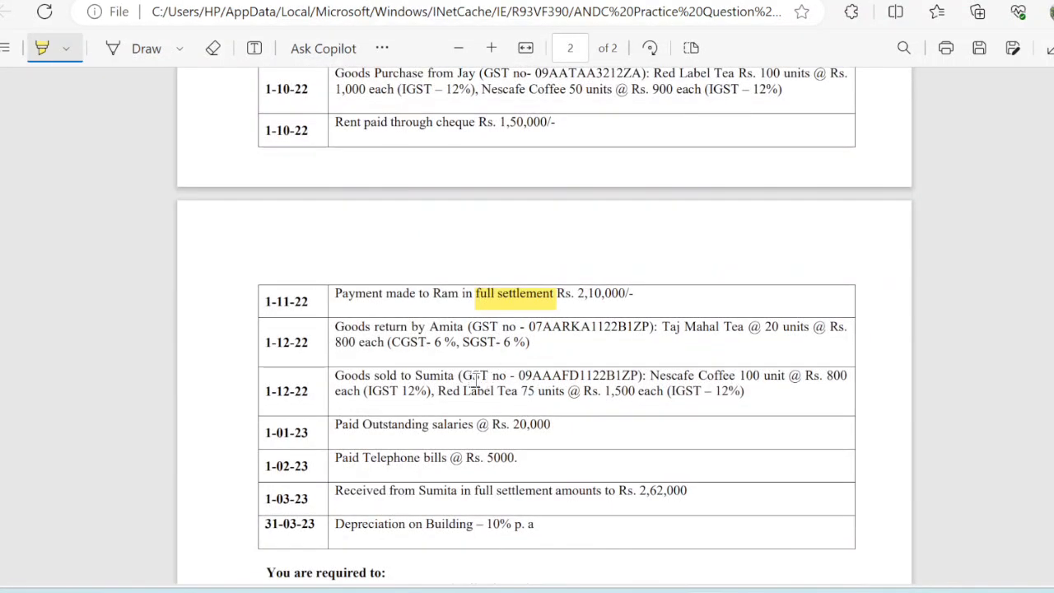
{"action": "left_click_drag", "start_coordinate": [416, 376], "coordinate": [454, 376]}
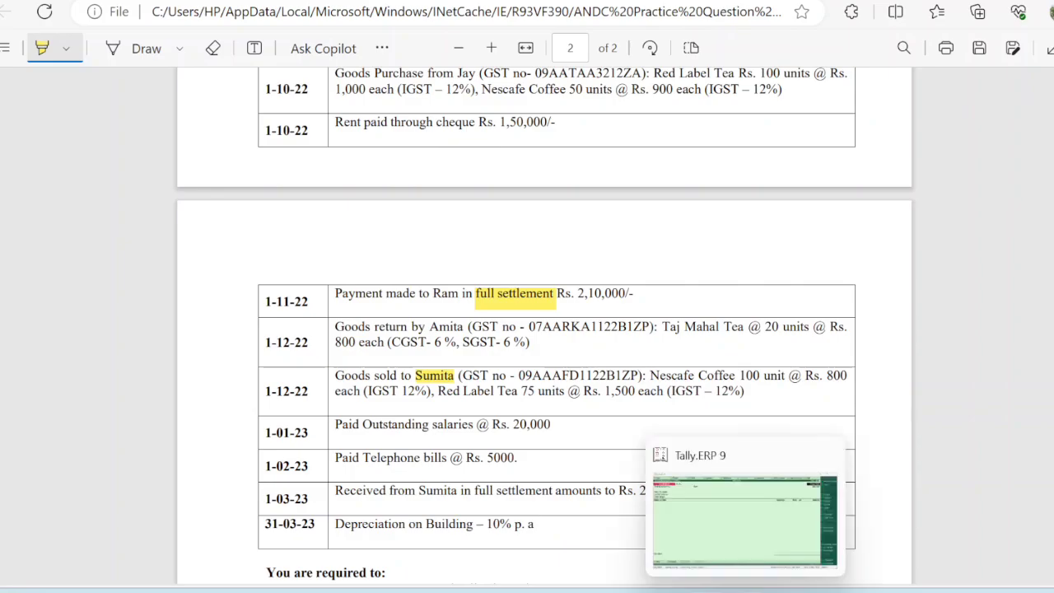
Highlight the IGST 12% and CGST/SGST 6% rates in the 1-09-22 and 1-10-22 rows.
{"action": "left_click", "coordinate": [740, 538]}
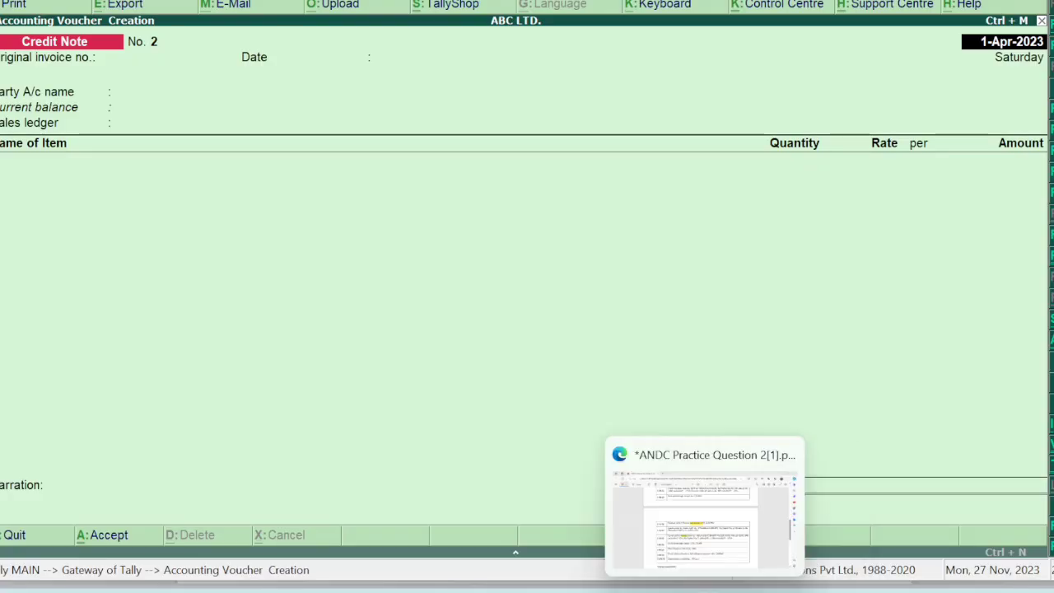
{"action": "left_click", "coordinate": [696, 520]}
{"action": "left_click_drag", "start_coordinate": [667, 391], "coordinate": [745, 392]}
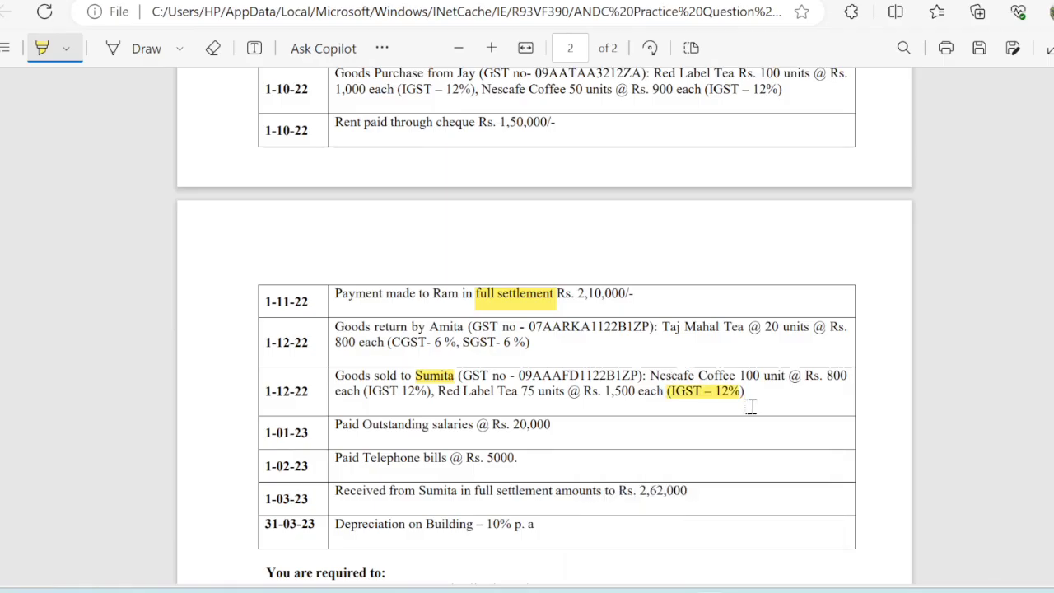
{"action": "scroll", "coordinate": [586, 113], "scroll_direction": "up", "scroll_amount": 2}
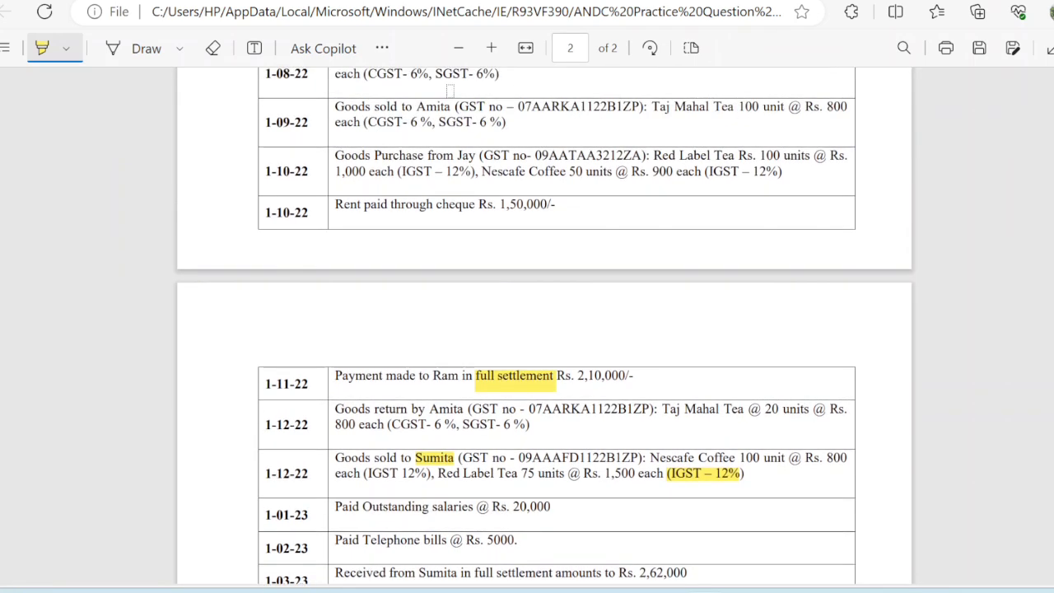
{"action": "left_click_drag", "start_coordinate": [376, 122], "coordinate": [502, 122]}
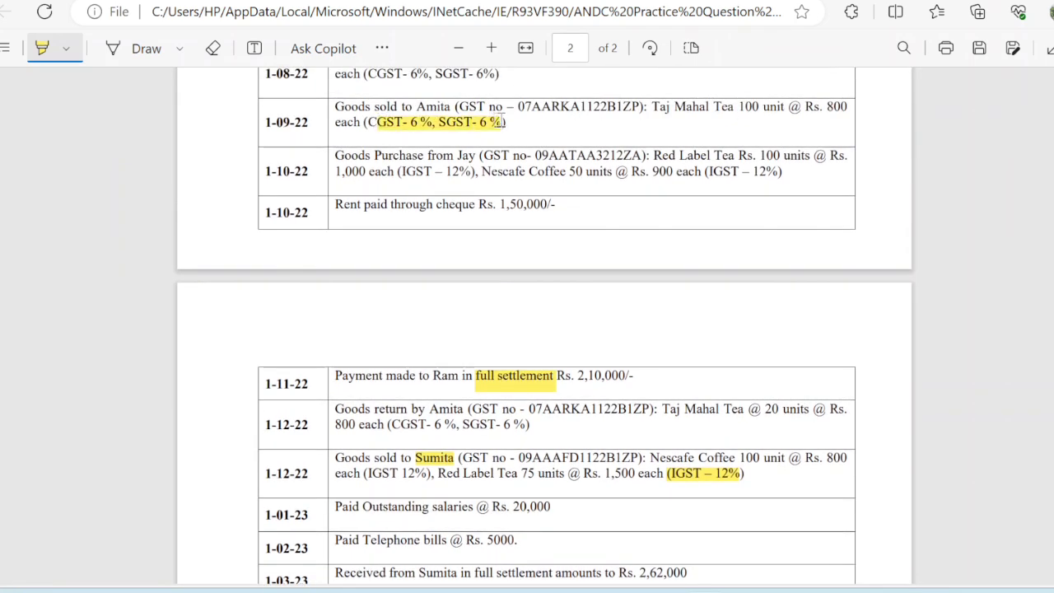
{"action": "left_click_drag", "start_coordinate": [380, 171], "coordinate": [476, 173]}
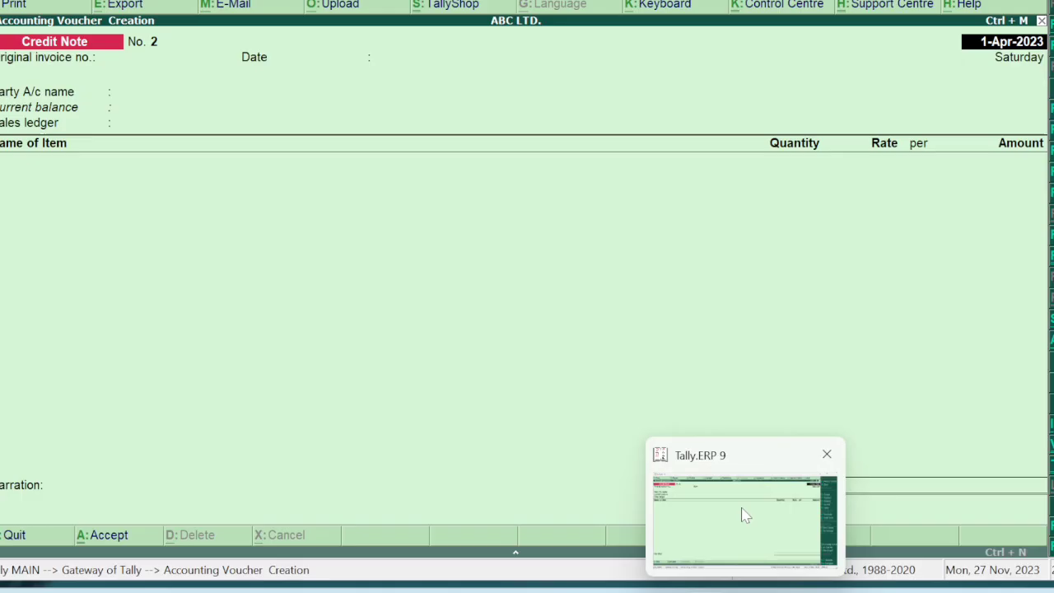
Switch the voucher to Sales with the customer as party and SALES A/C as sales ledger.
{"action": "left_click", "coordinate": [746, 515]}
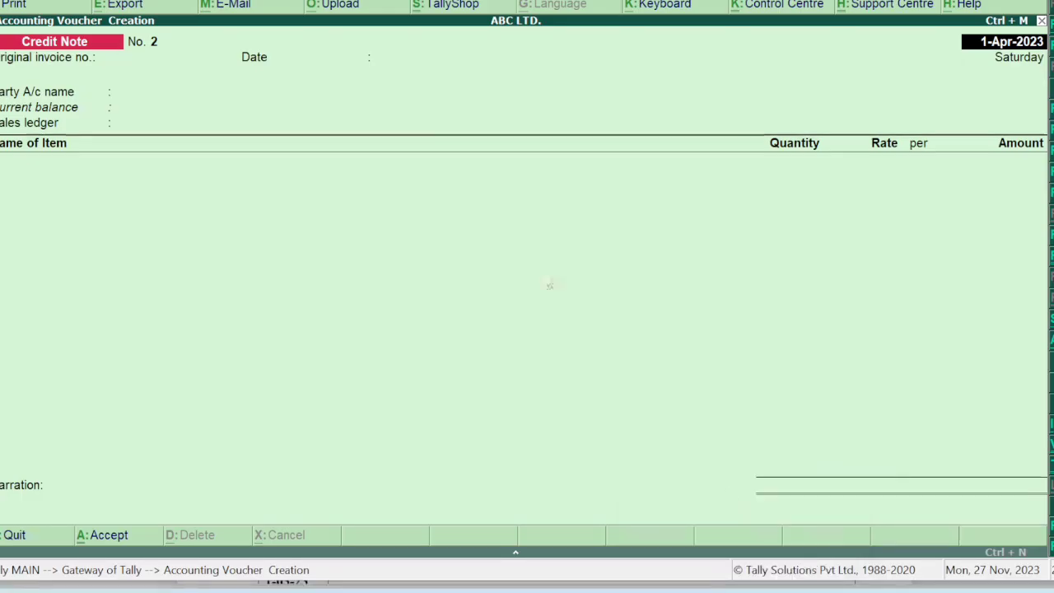
{"action": "key", "text": "Return"}
{"action": "key", "text": "Return"}
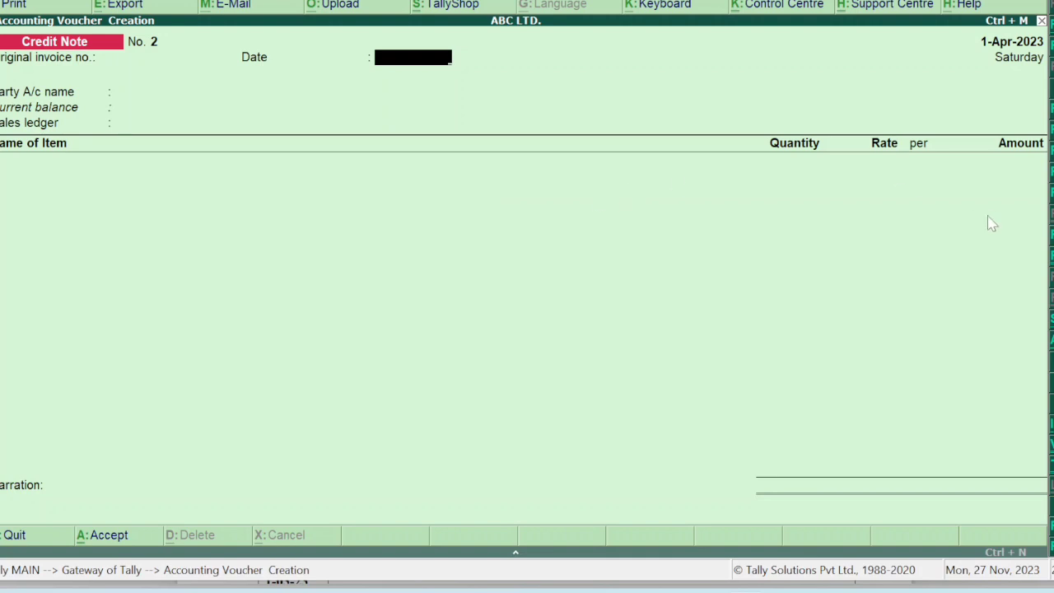
{"action": "key", "text": "F8"}
{"action": "key", "text": "Return"}
{"action": "key", "text": "Return"}
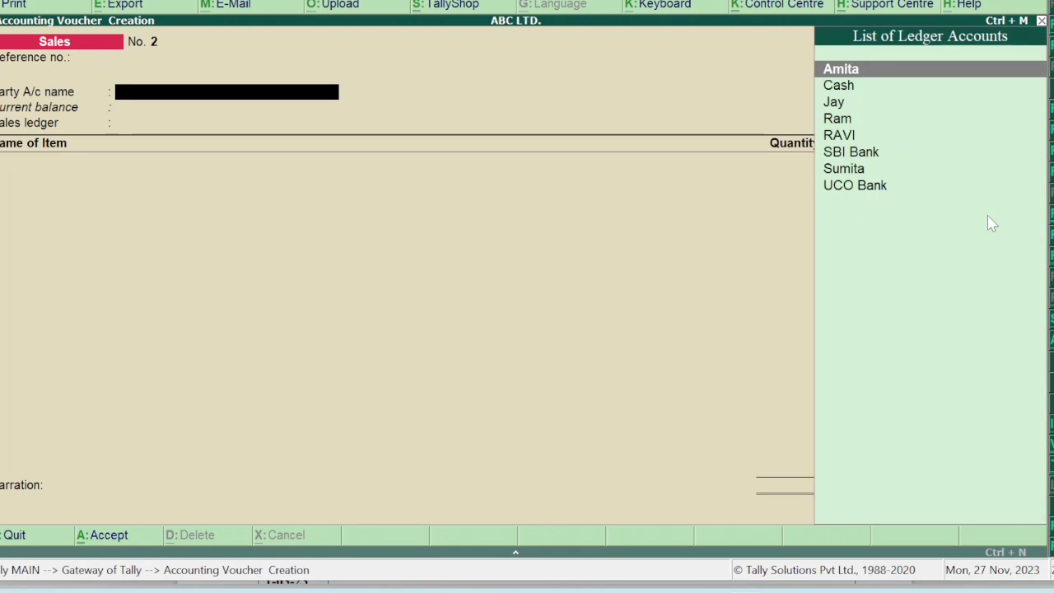
{"action": "key", "text": "Down"}
{"action": "key", "text": "Down"}
{"action": "key", "text": "Down"}
{"action": "key", "text": "Down"}
{"action": "key", "text": "Down"}
{"action": "key", "text": "Down"}
{"action": "key", "text": "Return"}
{"action": "key", "text": "Return"}
{"action": "key", "text": "Return"}
{"action": "key", "text": "Return"}
{"action": "key", "text": "Return"}
{"action": "key", "text": "Return"}
{"action": "key", "text": "Return"}
{"action": "key", "text": "Return"}
{"action": "key", "text": "Return"}
{"action": "key", "text": "Return"}
{"action": "key", "text": "Return"}
{"action": "key", "text": "Return"}
{"action": "key", "text": "Return"}
{"action": "key", "text": "Return"}
{"action": "key", "text": "Return"}
{"action": "key", "text": "Return"}
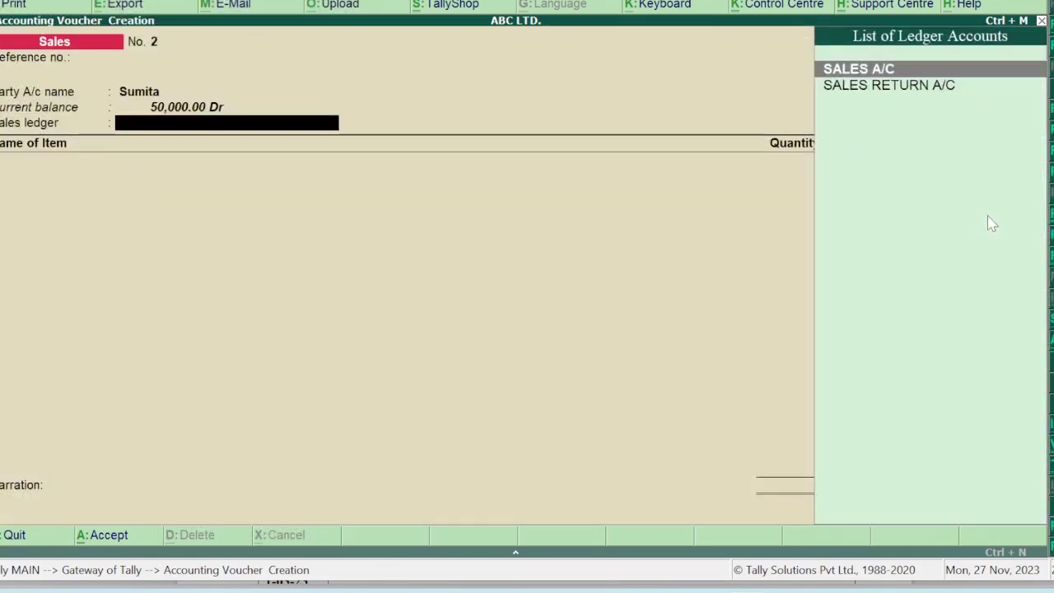
{"action": "key", "text": "Return"}
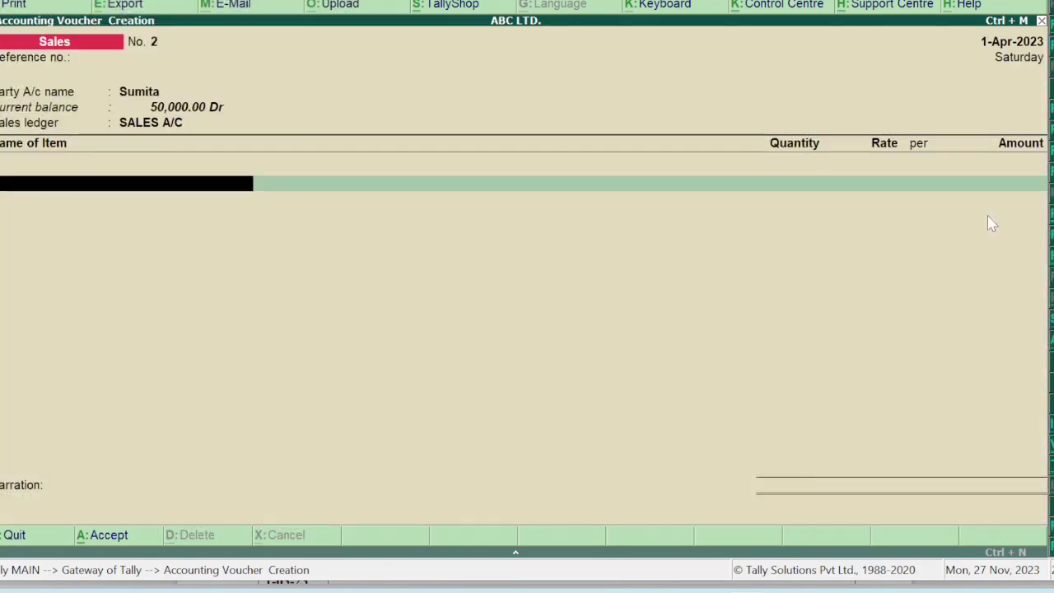
Enter Nescafe Coffee, 100 pcs at 800, for 80,000.
{"action": "type", "text": "nesc"}
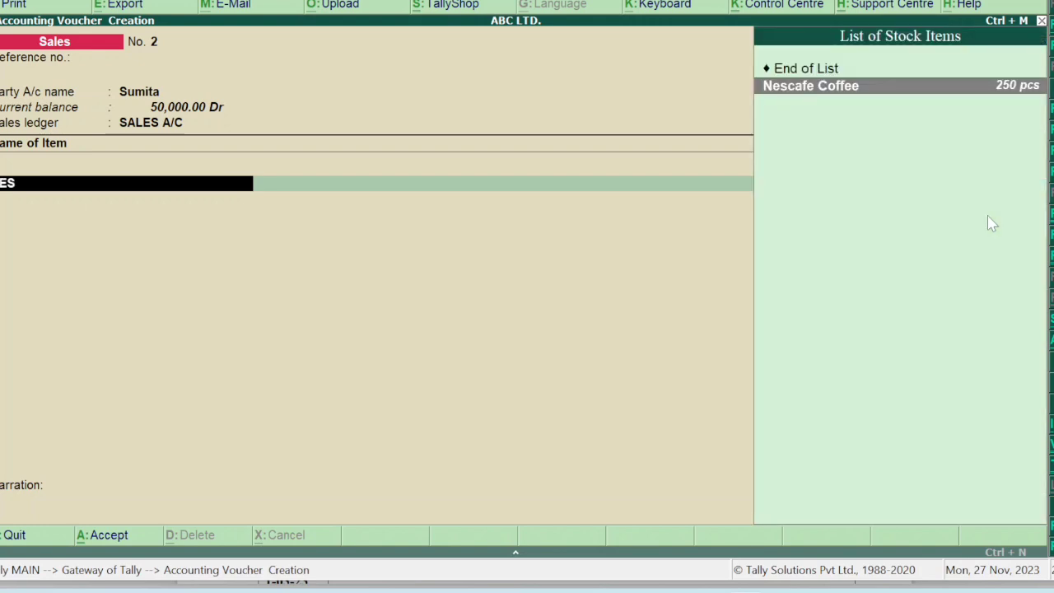
{"action": "key", "text": "Return"}
{"action": "type", "text": "100"}
{"action": "key", "text": "Return"}
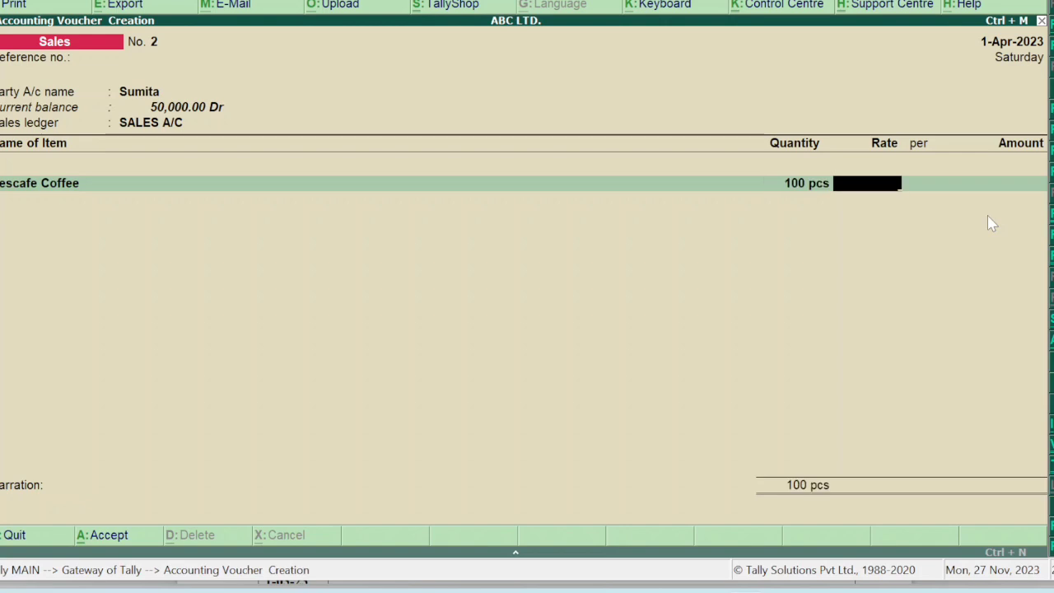
{"action": "type", "text": "800"}
{"action": "key", "text": "Return"}
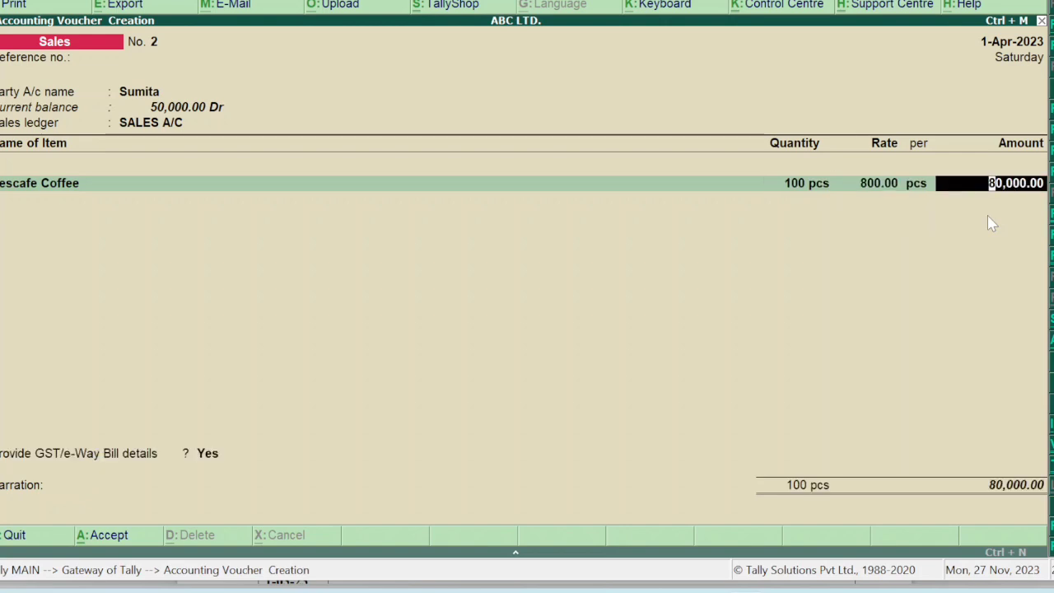
{"action": "key", "text": "Return"}
Enter Red Label Tea, 75 pcs at 1,500, for 1,12,500.
{"action": "type", "text": "RED"}
{"action": "key", "text": "Return"}
{"action": "type", "text": "75"}
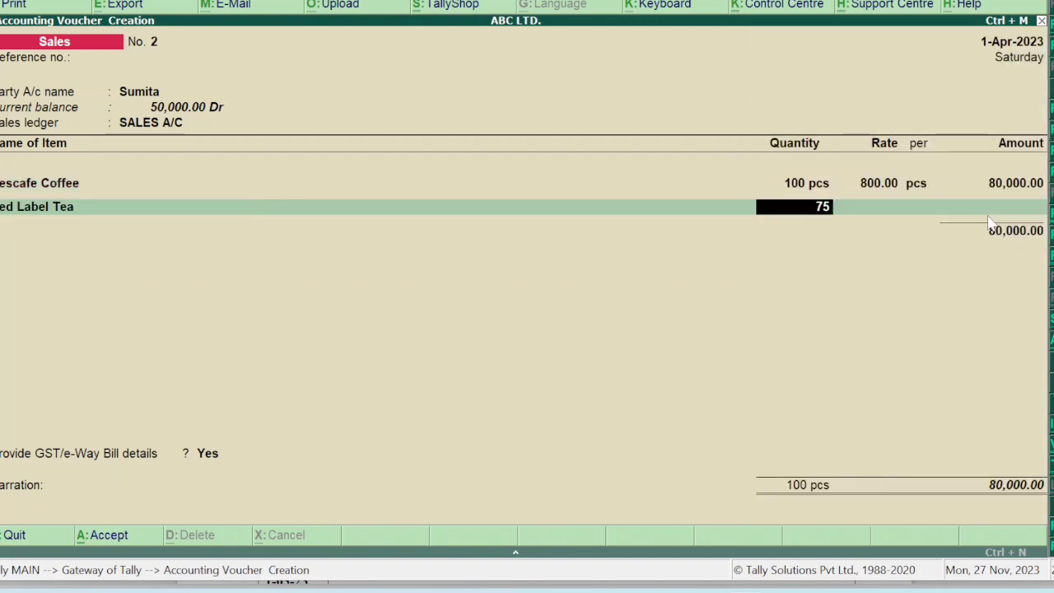
{"action": "key", "text": "Return"}
{"action": "type", "text": "1,500"}
{"action": "key", "text": "Return"}
{"action": "key", "text": "Return"}
{"action": "key", "text": "Return"}
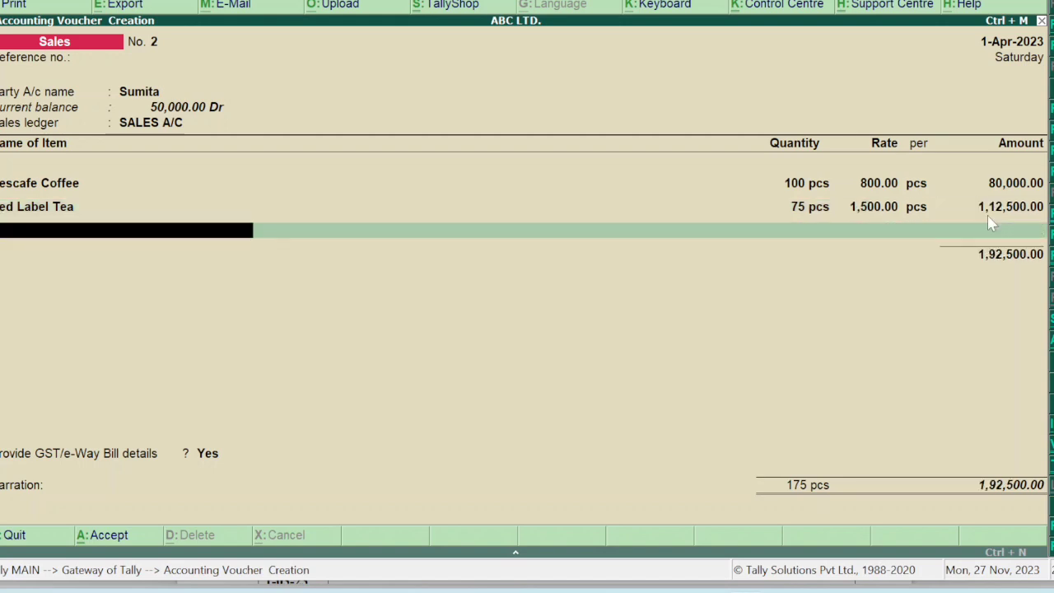
{"action": "key", "text": "Return"}
Add IGST of 23,100, decline GST/e-Way Bill details, and save the 2,15,600 sales voucher.
{"action": "type", "text": "IGST"}
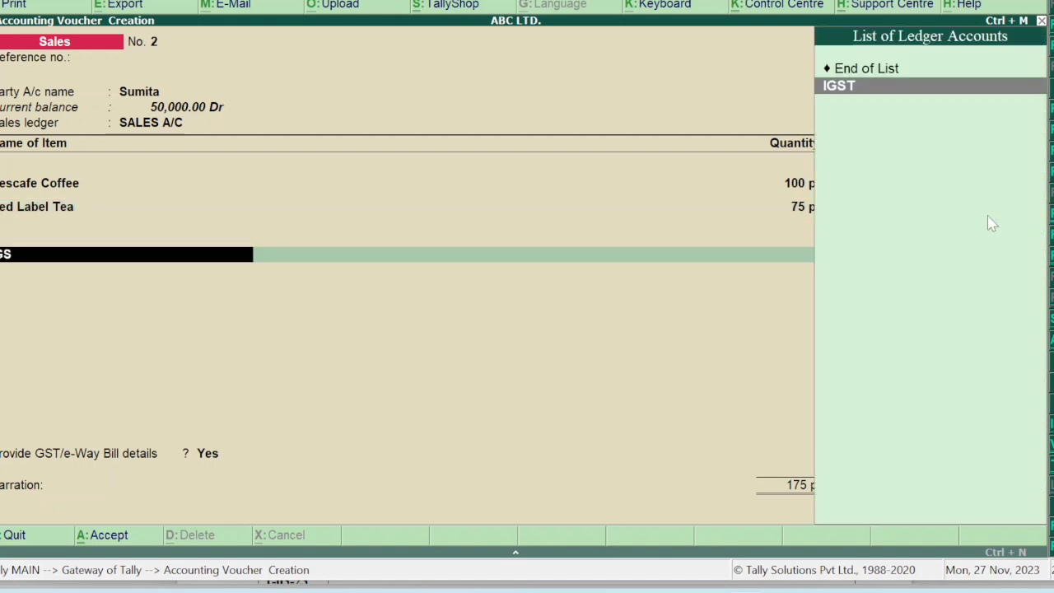
{"action": "key", "text": "Return"}
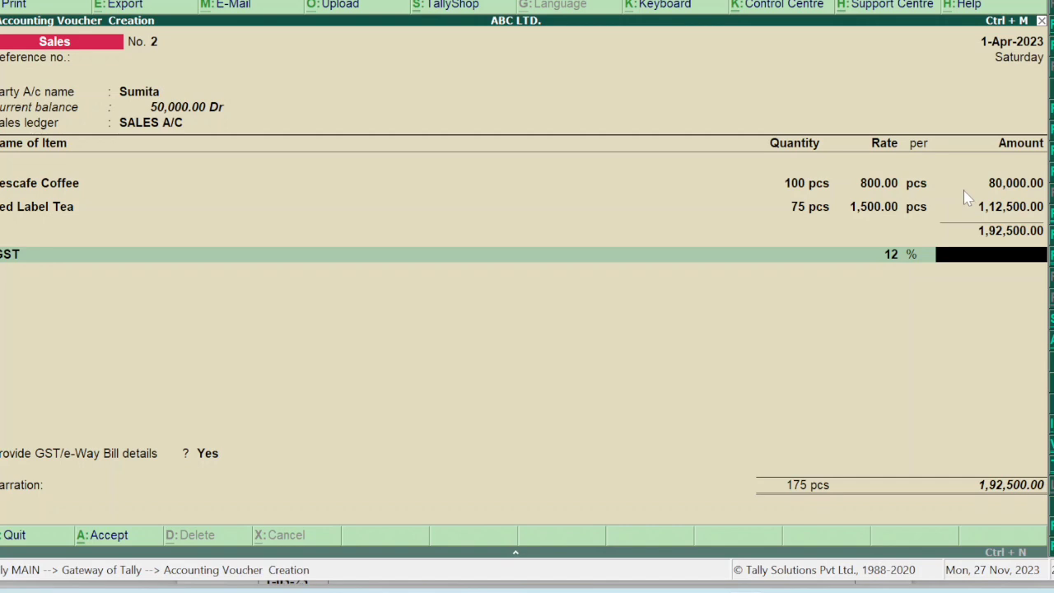
{"action": "type", "text": "23100"}
{"action": "key", "text": "Return"}
{"action": "key", "text": "Return"}
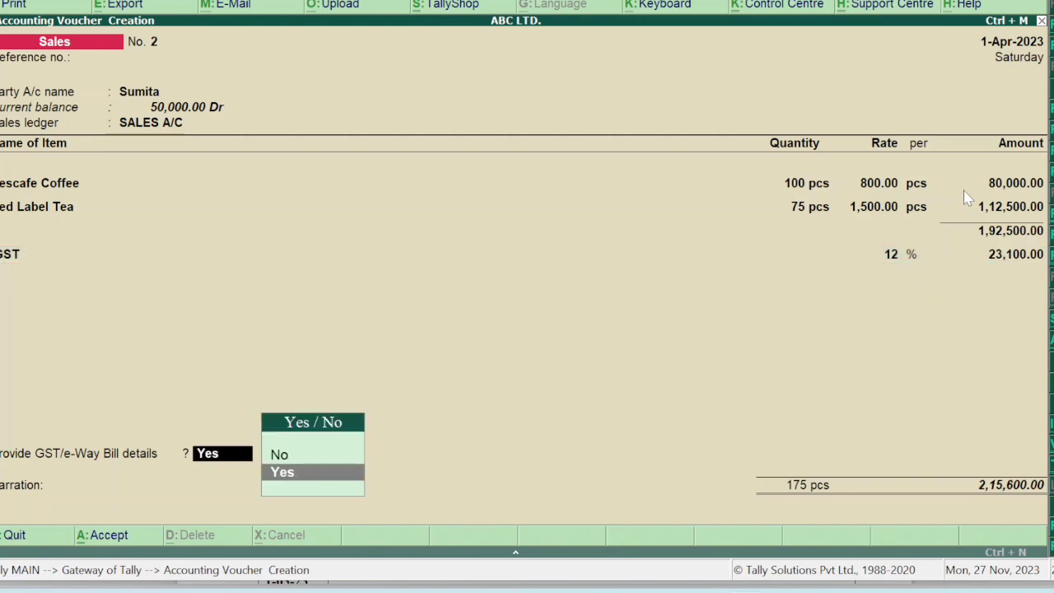
{"action": "key", "text": "Up"}
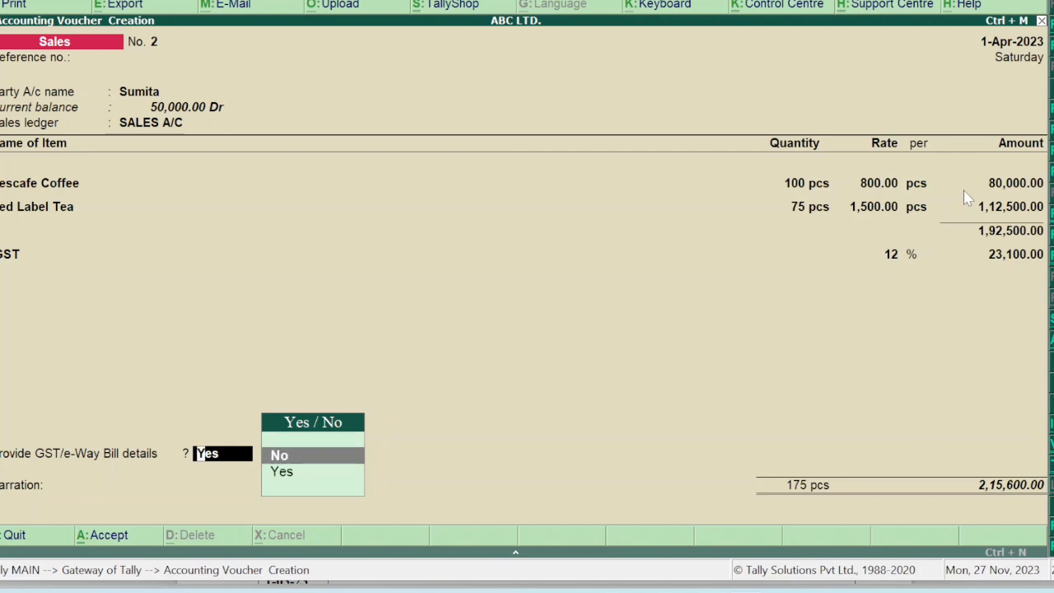
{"action": "key", "text": "Return"}
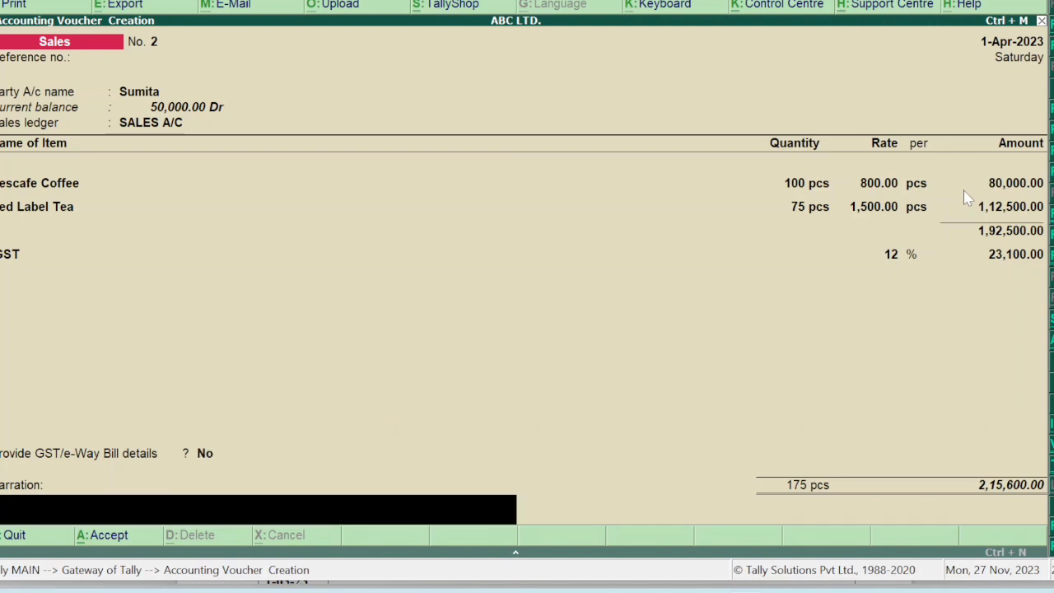
{"action": "key", "text": "Return"}
{"action": "key", "text": "Return"}
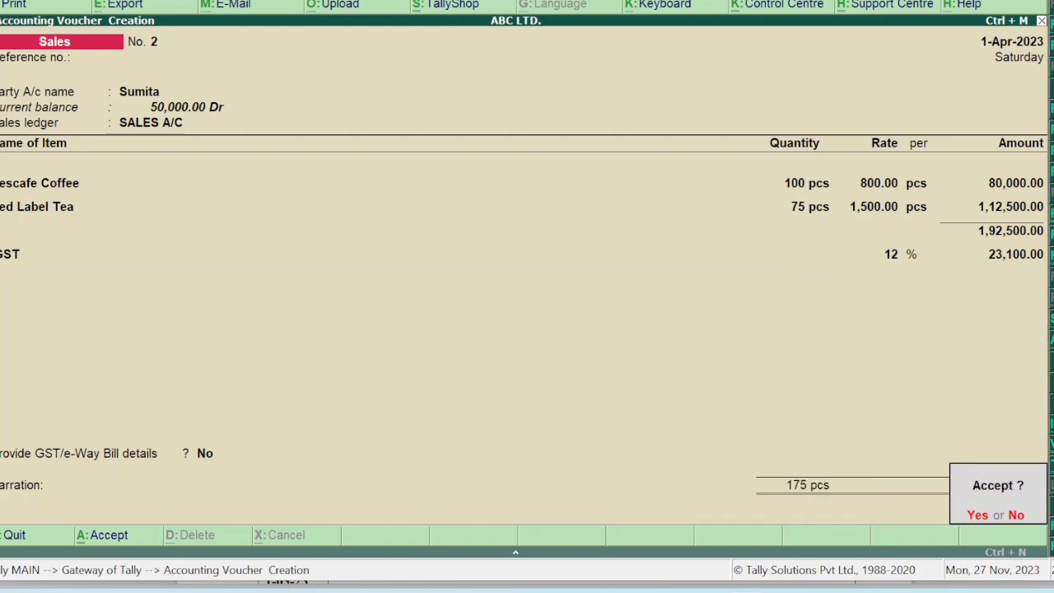
{"action": "key", "text": "Return"}
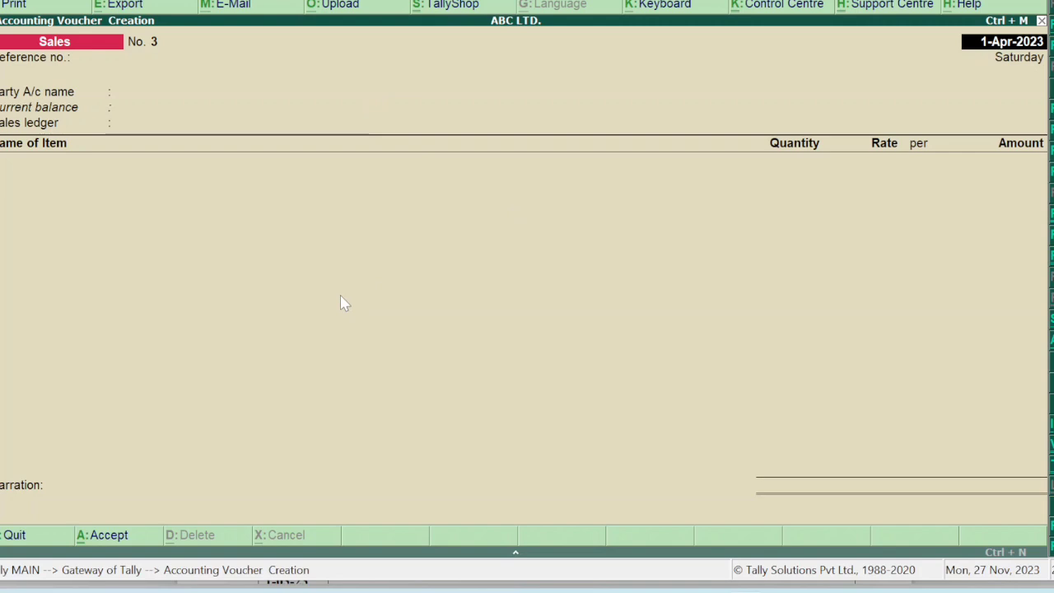
Highlight 50,000 in the Salaries Outstanding row of the question PDF and review page 2.
{"action": "mouse_move", "coordinate": [706, 590]}
{"action": "left_click", "coordinate": [687, 517]}
{"action": "scroll", "coordinate": [690, 524], "scroll_direction": "up", "scroll_amount": 10}
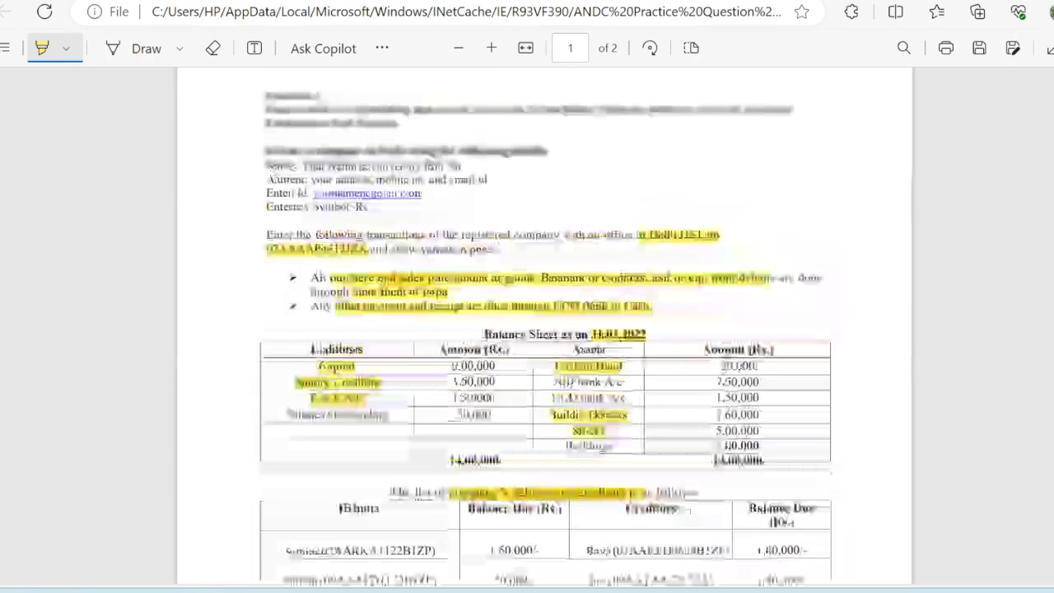
{"action": "left_click_drag", "start_coordinate": [457, 487], "coordinate": [493, 487]}
{"action": "scroll", "coordinate": [491, 493], "scroll_direction": "down", "scroll_amount": 10}
{"action": "scroll", "coordinate": [488, 492], "scroll_direction": "down", "scroll_amount": 2}
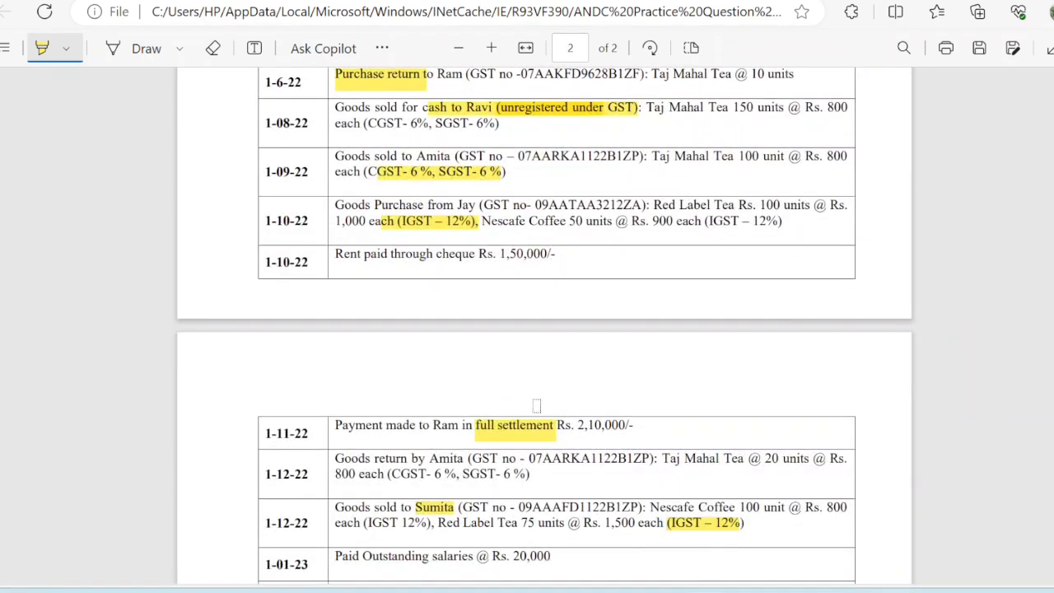
{"action": "scroll", "coordinate": [504, 510], "scroll_direction": "down", "scroll_amount": 3}
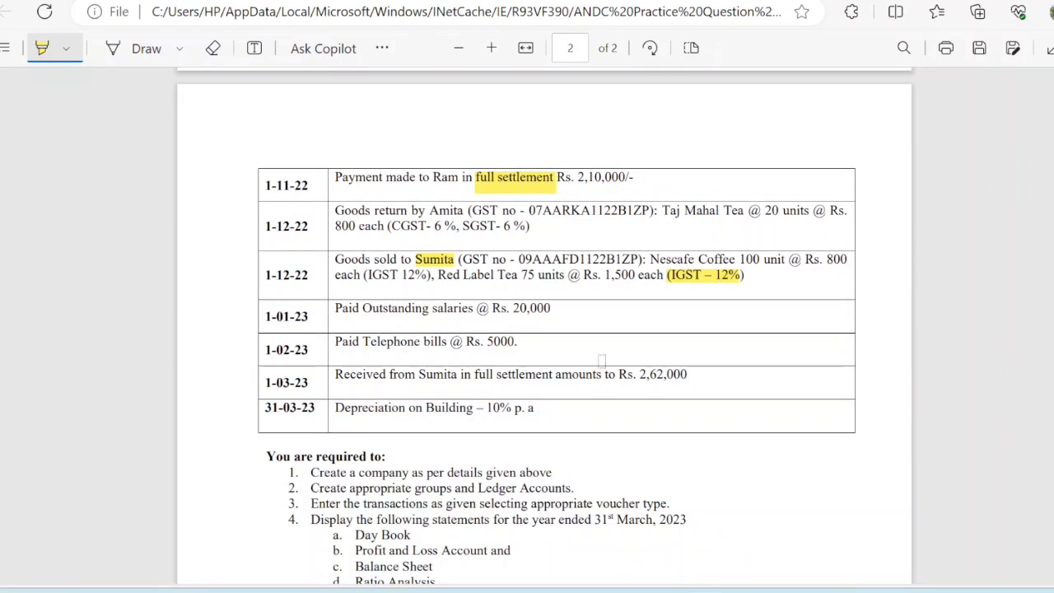
{"action": "mouse_move", "coordinate": [747, 584]}
{"action": "left_click", "coordinate": [738, 538]}
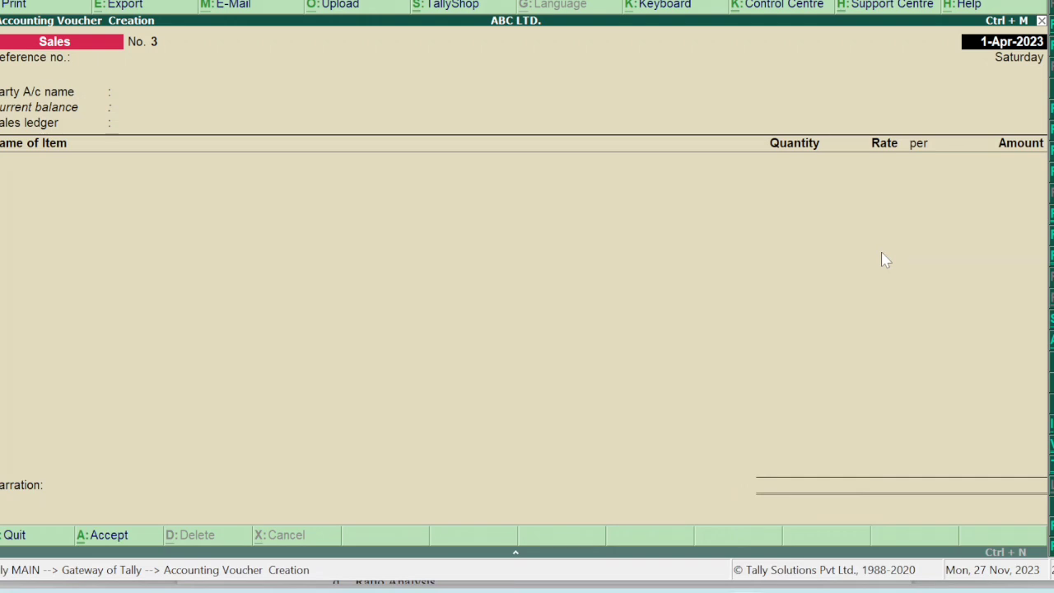
Switch to a Payment voucher and select Salaries Outstanding as the debit ledger.
{"action": "key", "text": "F5"}
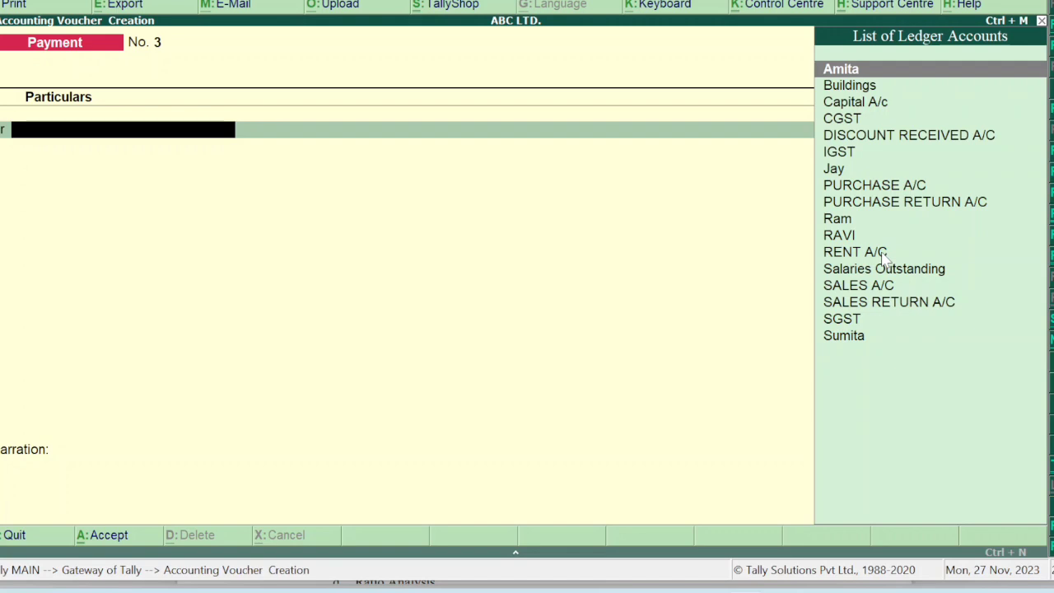
{"action": "type", "text": "OUT"}
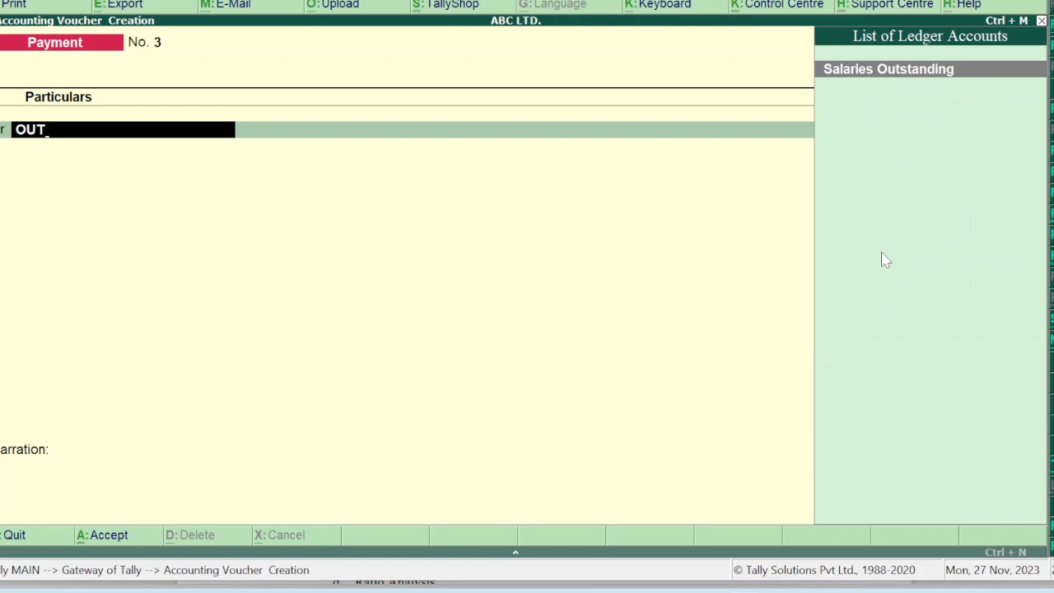
{"action": "key", "text": "Return"}
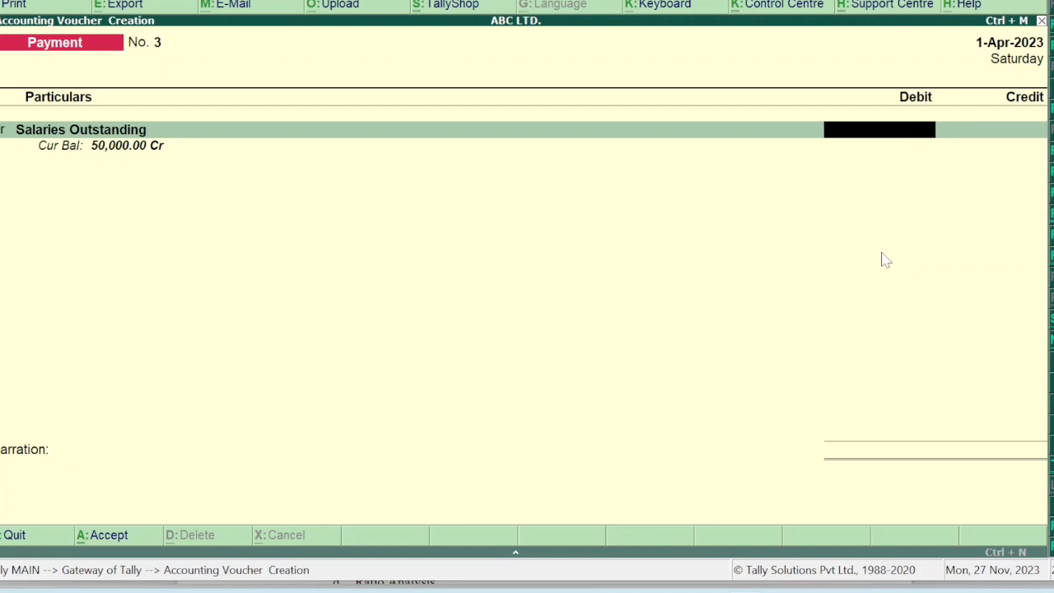
{"action": "mouse_move", "coordinate": [704, 588]}
{"action": "left_click", "coordinate": [724, 529]}
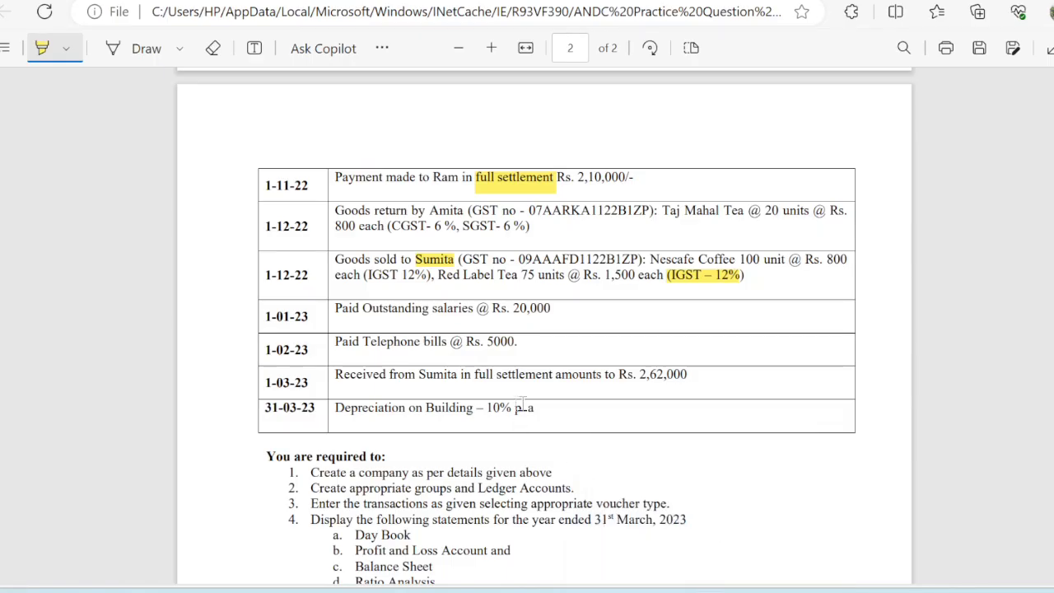
{"action": "mouse_move", "coordinate": [746, 588]}
{"action": "left_click", "coordinate": [718, 500]}
Debit Salaries Outstanding 20,000 and credit Cash to complete Payment No. 3.
{"action": "type", "text": "20000"}
{"action": "key", "text": "Return"}
{"action": "key", "text": "Return"}
{"action": "type", "text": "CAS"}
{"action": "key", "text": "Return"}
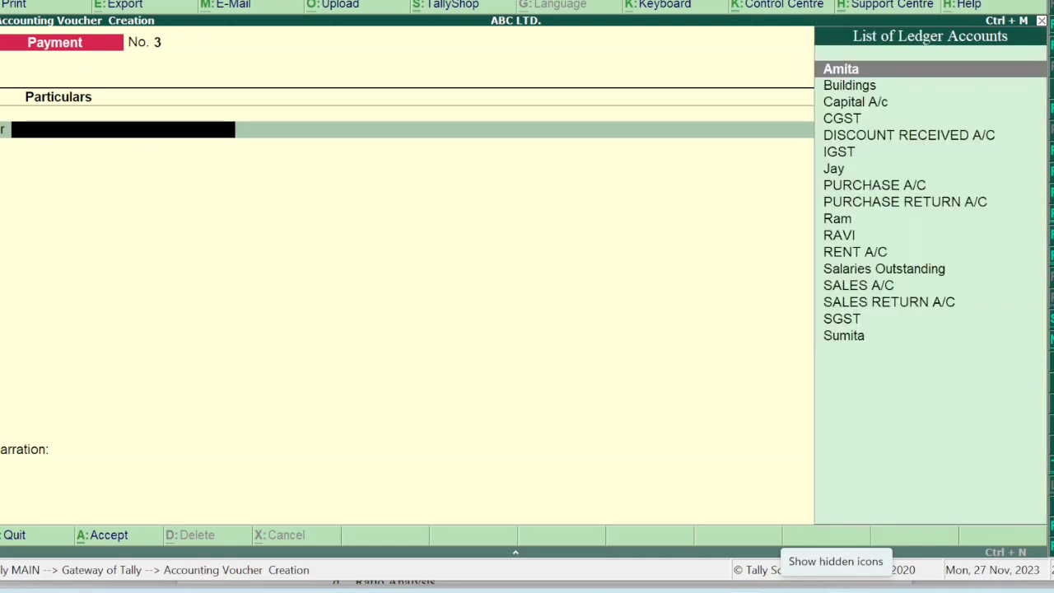
{"action": "type", "text": "OU"}
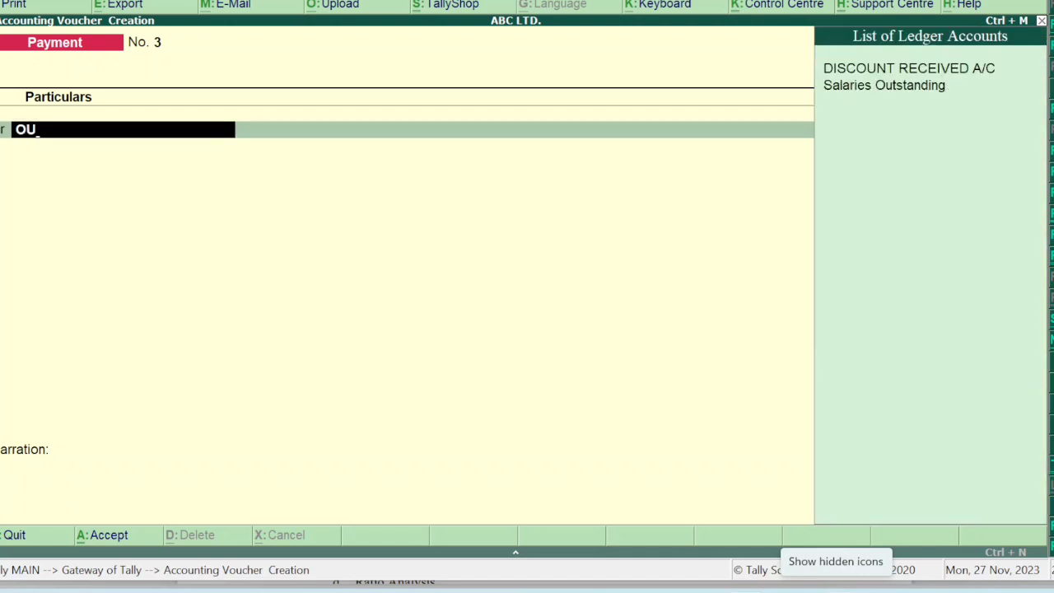
{"action": "key", "text": "Down"}
{"action": "key", "text": "Return"}
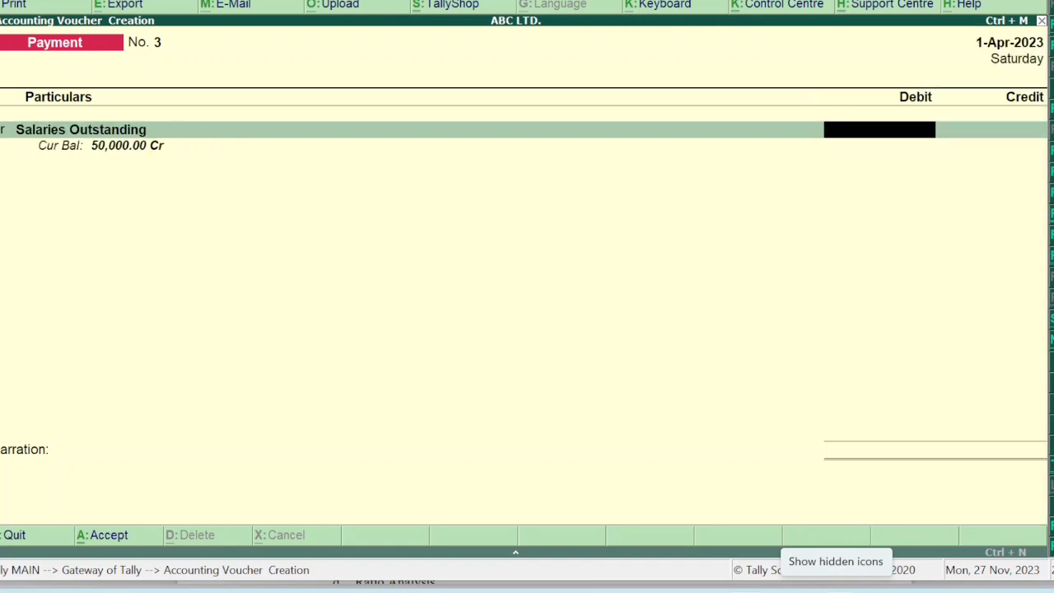
{"action": "type", "text": "20000"}
{"action": "key", "text": "Return"}
{"action": "type", "text": "CA"}
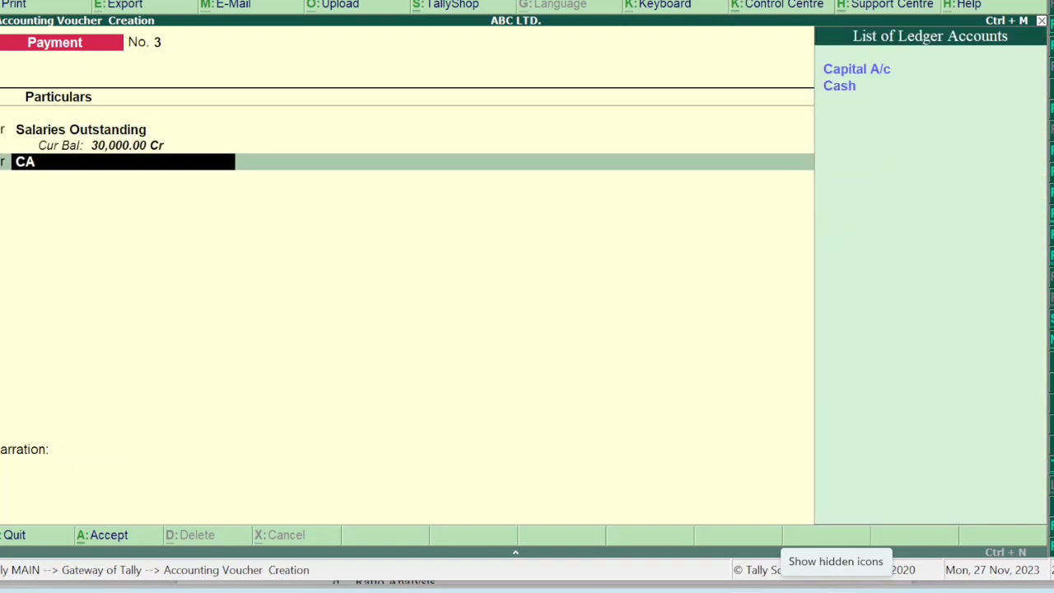
{"action": "key", "text": "Return"}
{"action": "key", "text": "Return"}
{"action": "key", "text": "Return"}
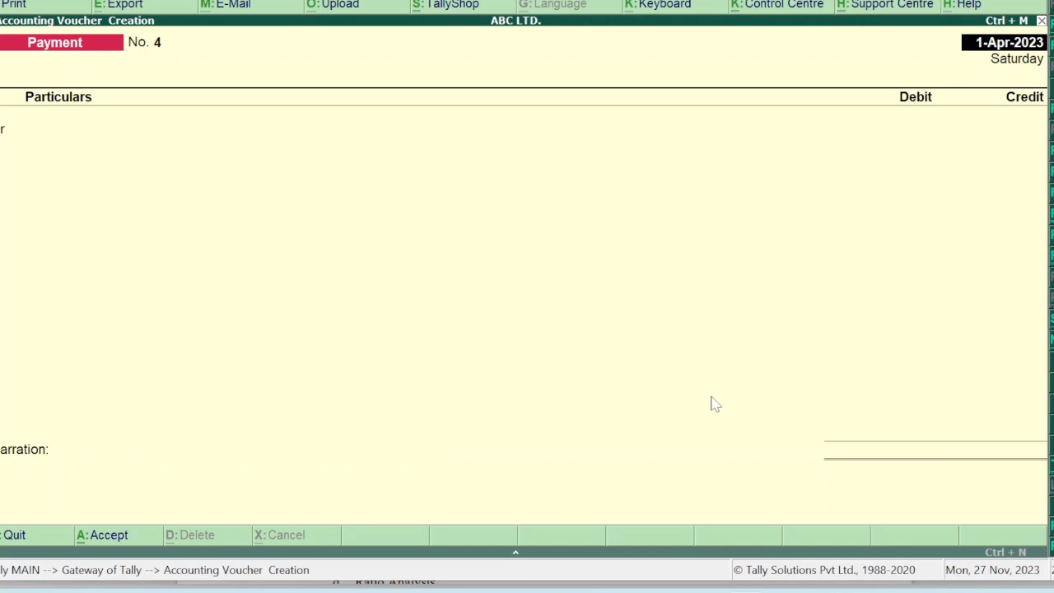
Create a TELEPHONE EXPENSE ledger under Indirect Expenses with supply type Services.
{"action": "key", "text": "Return"}
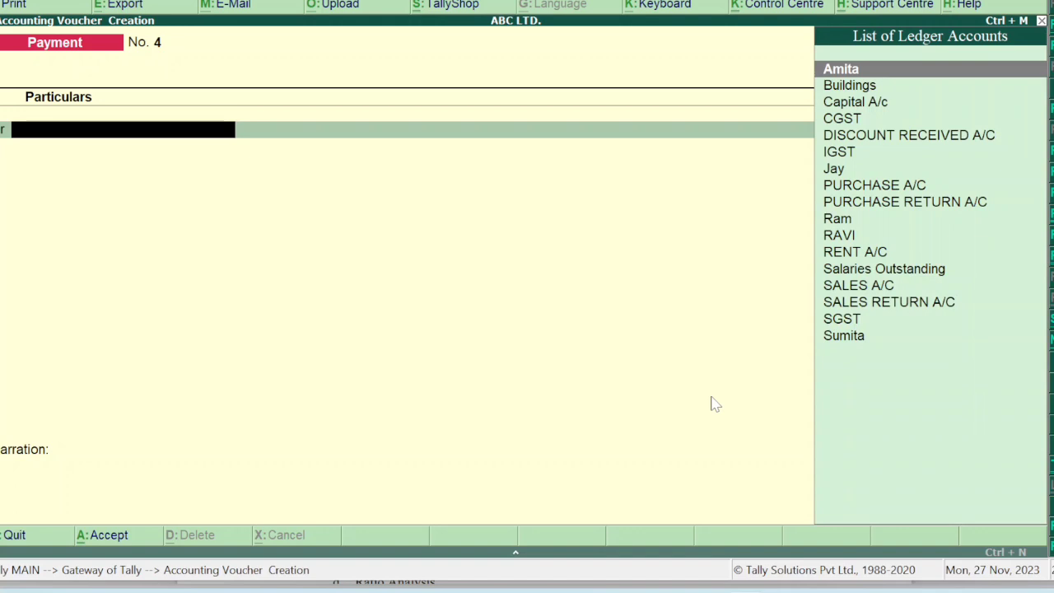
{"action": "key", "text": "alt+c"}
{"action": "type", "text": "TE"}
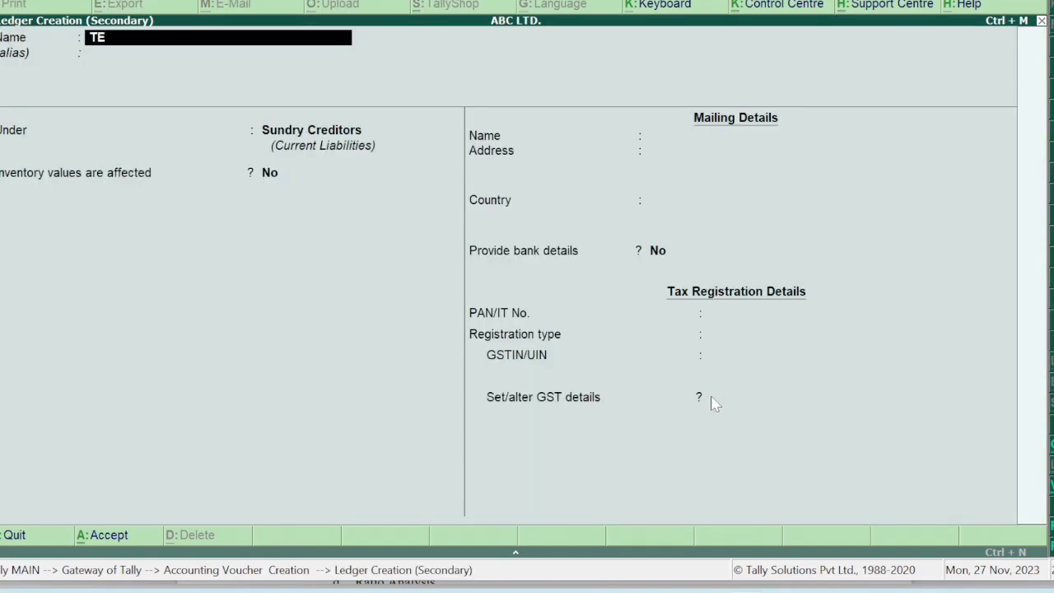
{"action": "type", "text": "LEPHONE EXPENSE"}
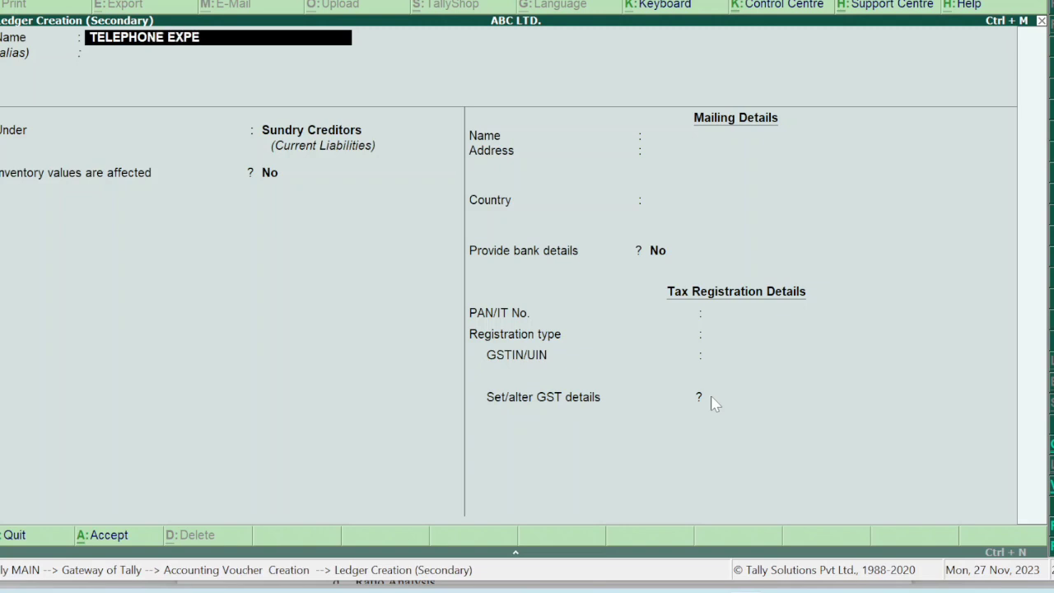
{"action": "key", "text": "Return"}
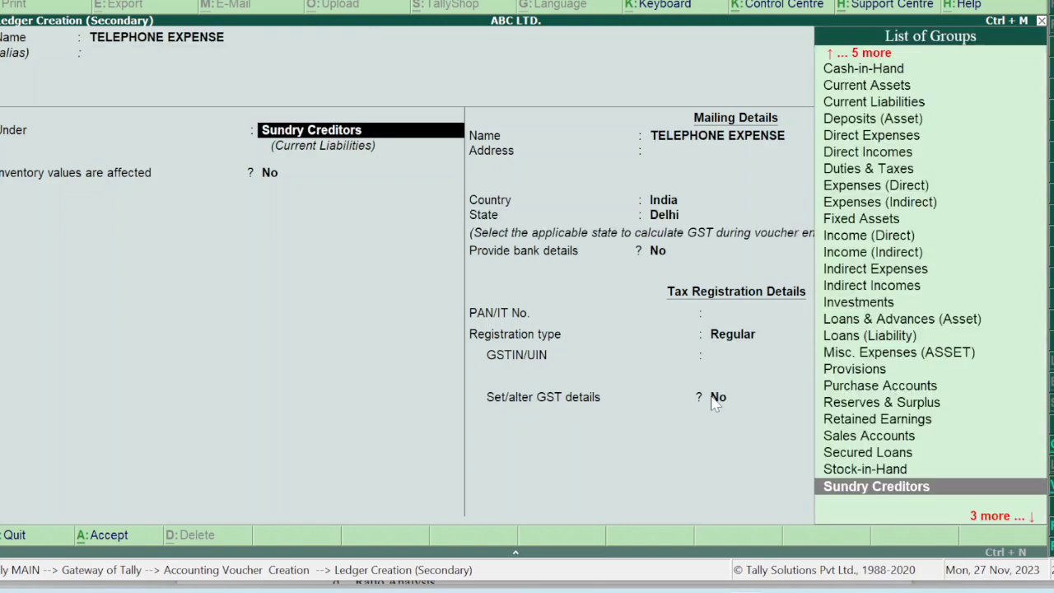
{"action": "type", "text": "INDIRE"}
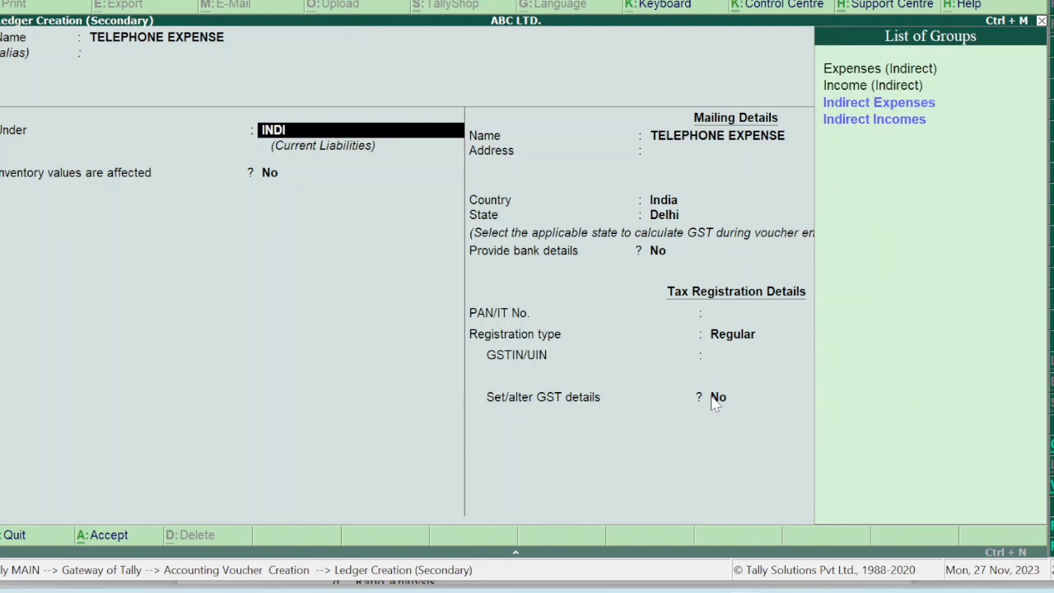
{"action": "key", "text": "Return"}
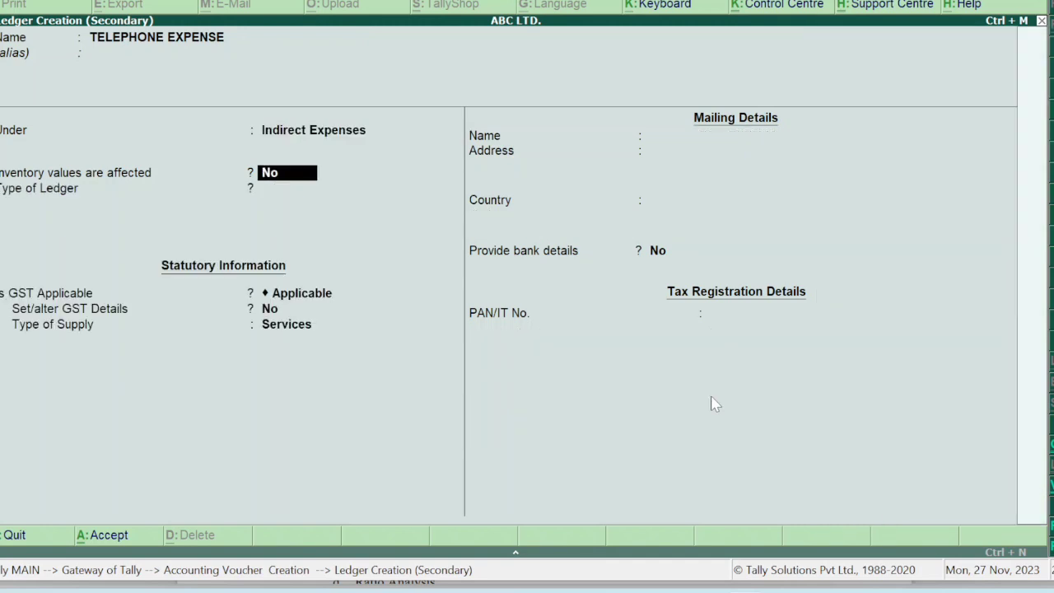
{"action": "key", "text": "Return"}
{"action": "key", "text": "Return"}
{"action": "key", "text": "Return"}
{"action": "key", "text": "Return"}
{"action": "key", "text": "Up"}
{"action": "key", "text": "Return"}
{"action": "key", "text": "Return"}
{"action": "key", "text": "Return"}
{"action": "key", "text": "BackSpace"}
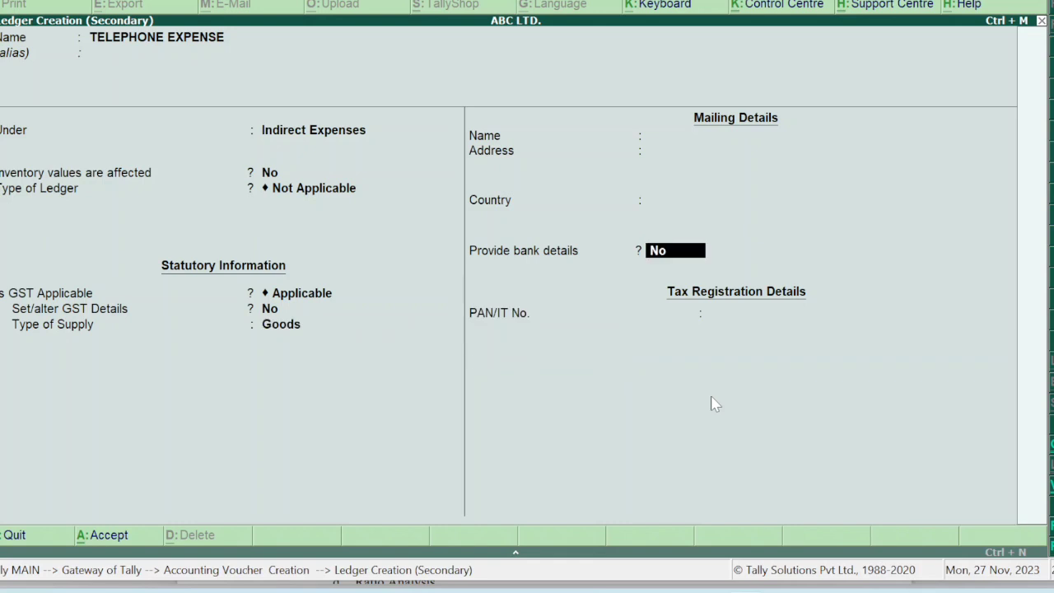
{"action": "key", "text": "BackSpace"}
{"action": "key", "text": "Down"}
{"action": "key", "text": "Return"}
{"action": "key", "text": "Return"}
{"action": "key", "text": "Return"}
{"action": "key", "text": "Return"}
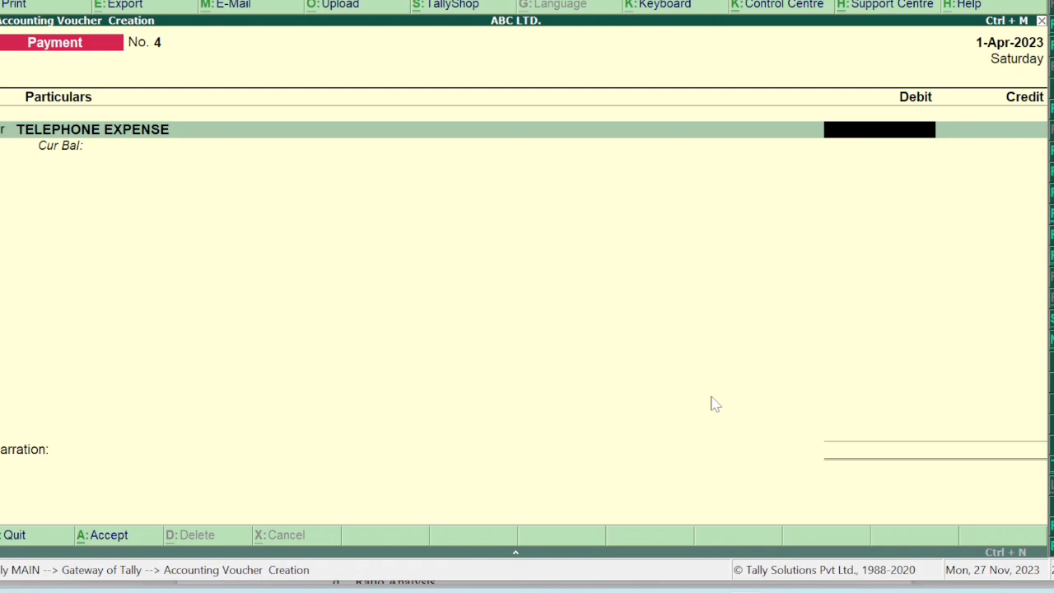
Debit TELEPHONE EXPENSE 5,000 against Cash in Payment No. 4.
{"action": "type", "text": "5000"}
{"action": "key", "text": "Return"}
{"action": "key", "text": "Return"}
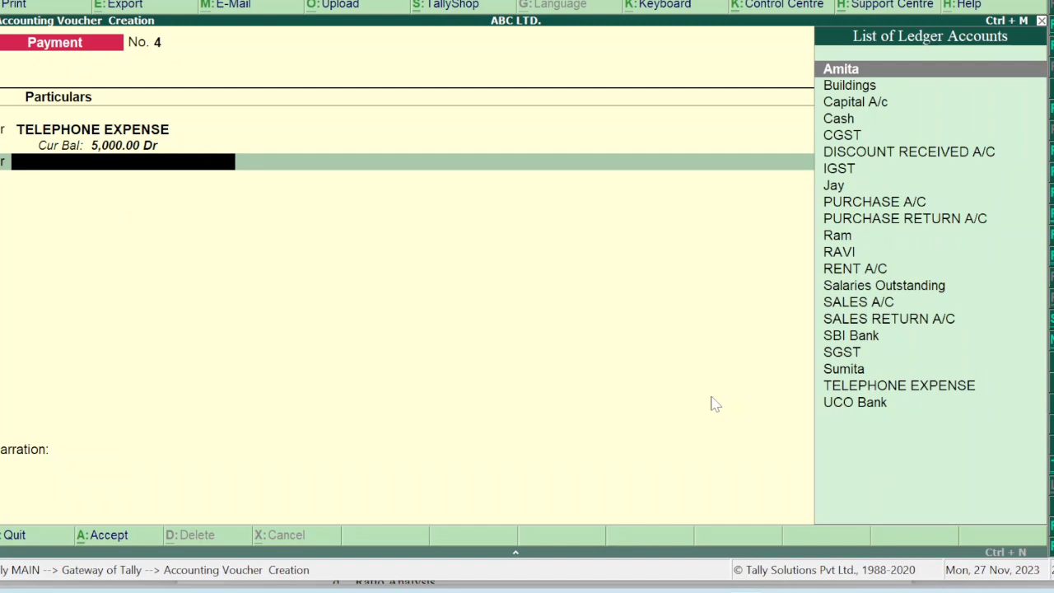
{"action": "type", "text": "CASH"}
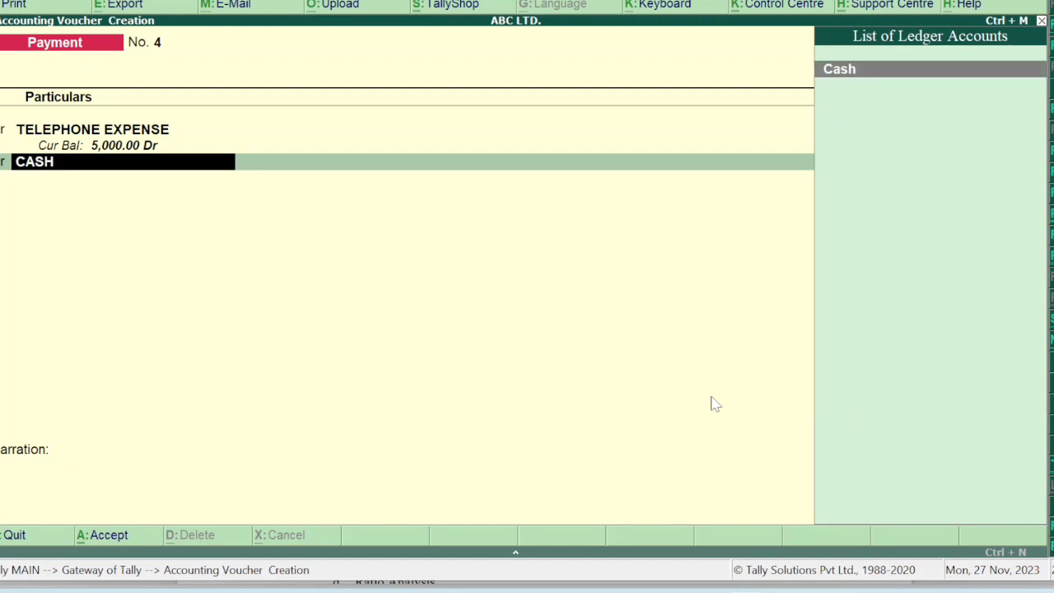
{"action": "key", "text": "Return"}
{"action": "key", "text": "Return"}
{"action": "key", "text": "Return"}
{"action": "key", "text": "Return"}
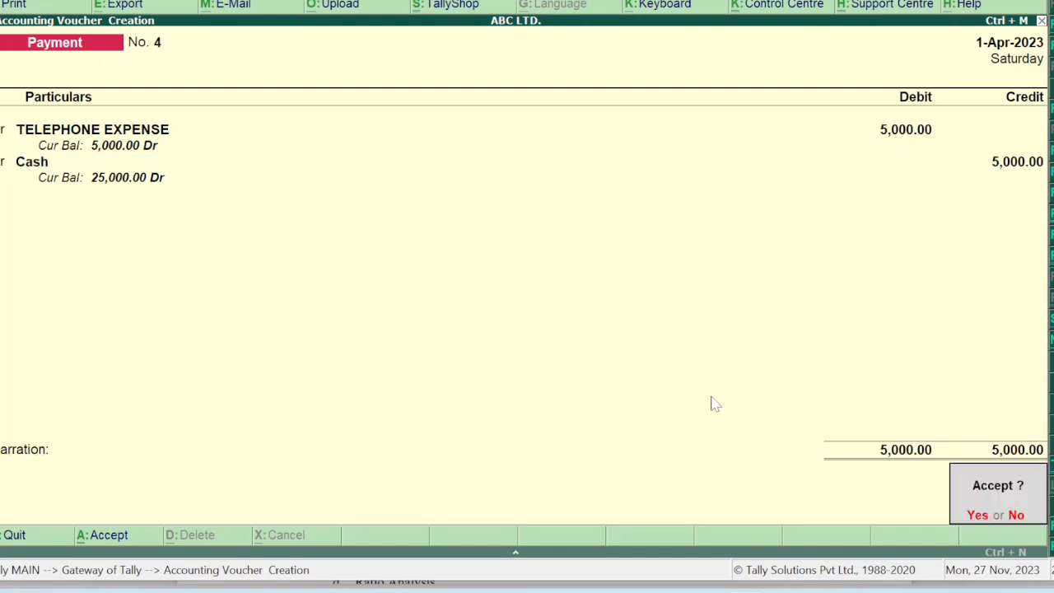
{"action": "key", "text": "Return"}
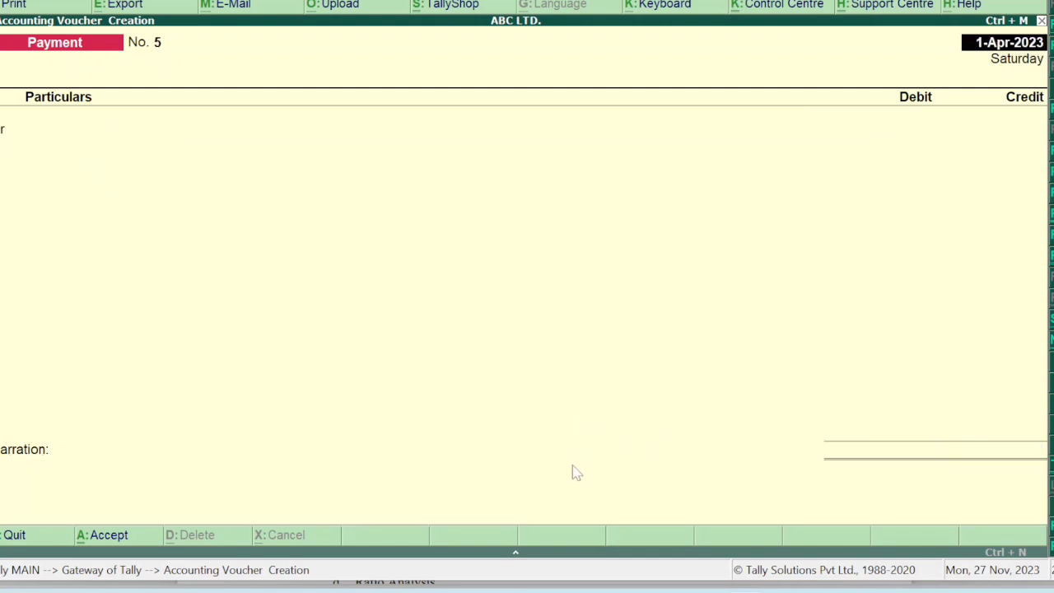
Highlight the 2,62,000 receipt amount in the 1-03-23 row of the question PDF, then return to Tally.
{"action": "mouse_move", "coordinate": [689, 580]}
{"action": "left_click", "coordinate": [712, 510]}
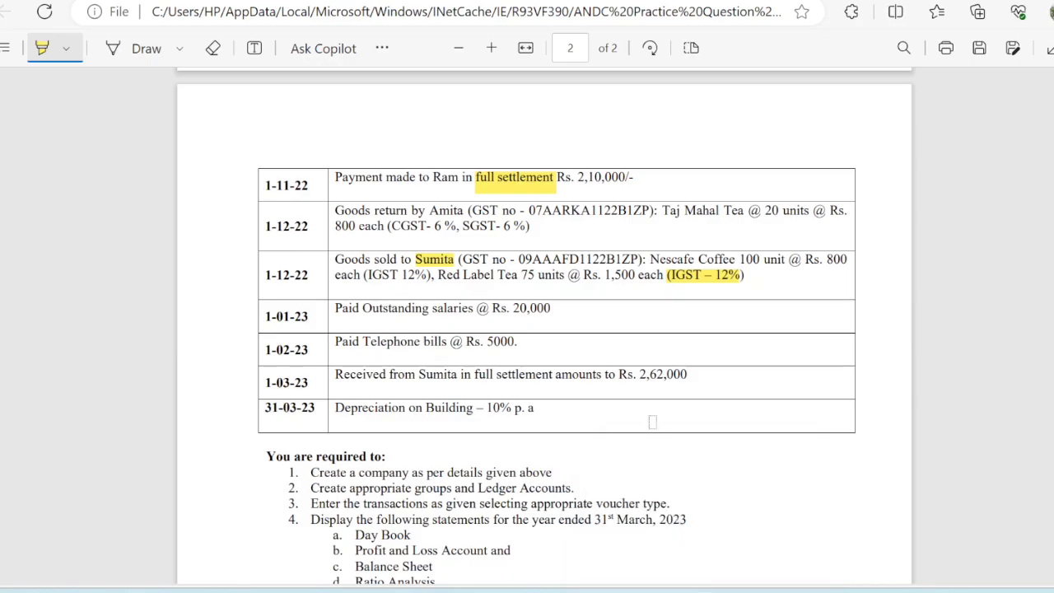
{"action": "left_click_drag", "start_coordinate": [639, 375], "coordinate": [689, 374]}
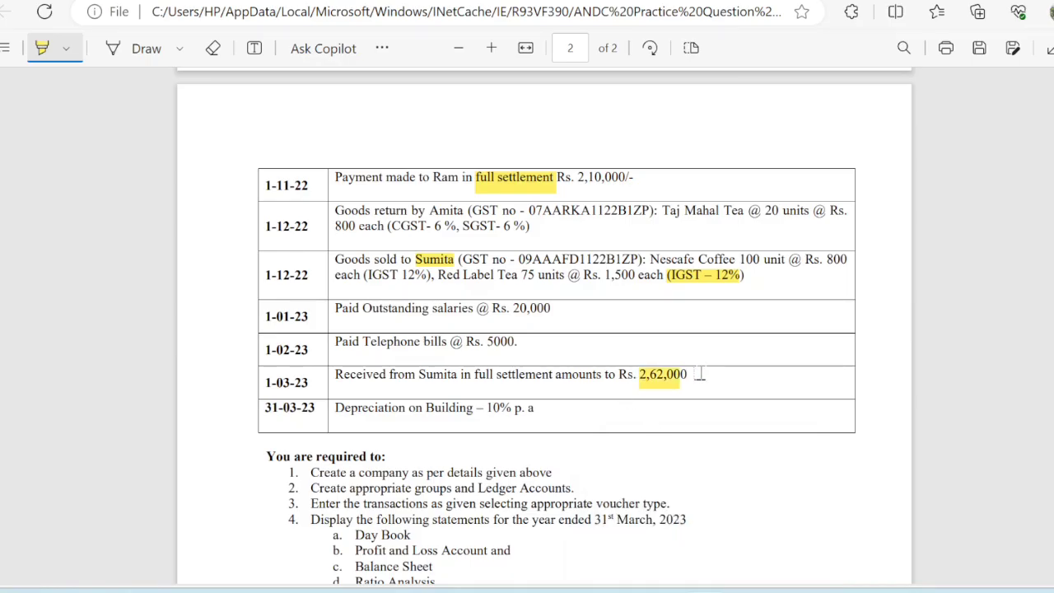
{"action": "left_click_drag", "start_coordinate": [686, 375], "coordinate": [637, 376]}
{"action": "mouse_move", "coordinate": [746, 587]}
{"action": "left_click", "coordinate": [777, 499]}
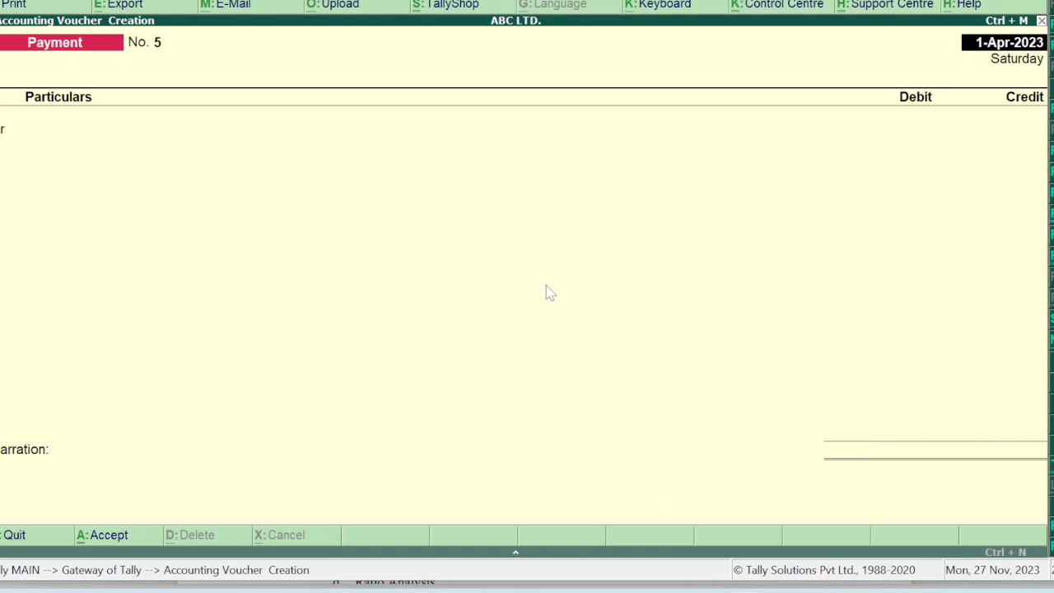
Start Receipt No. 1 crediting the customer's ledger with 2,65,600.
{"action": "key", "text": "F6"}
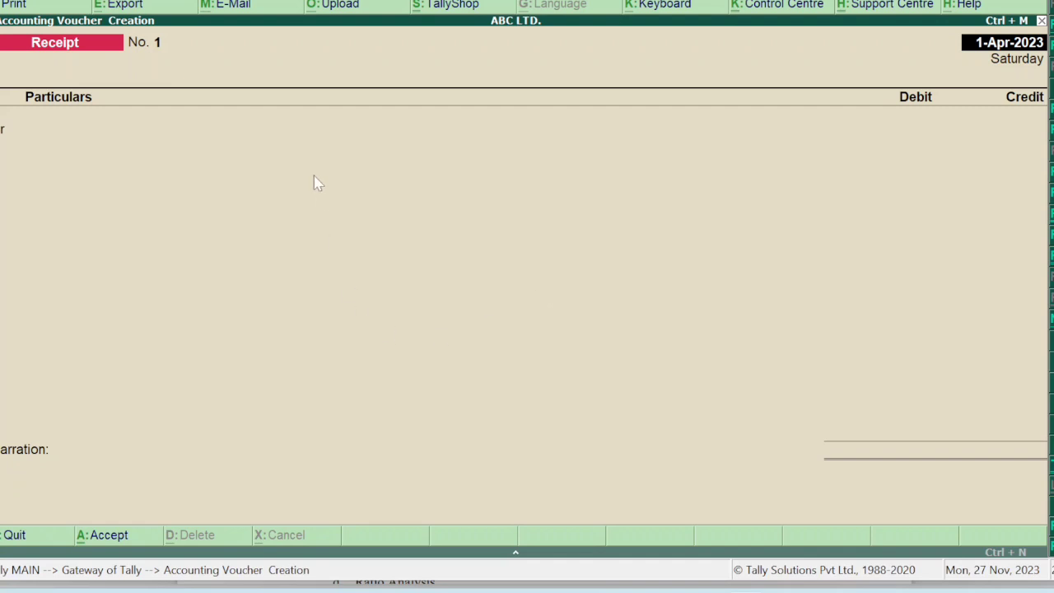
{"action": "key", "text": "Return"}
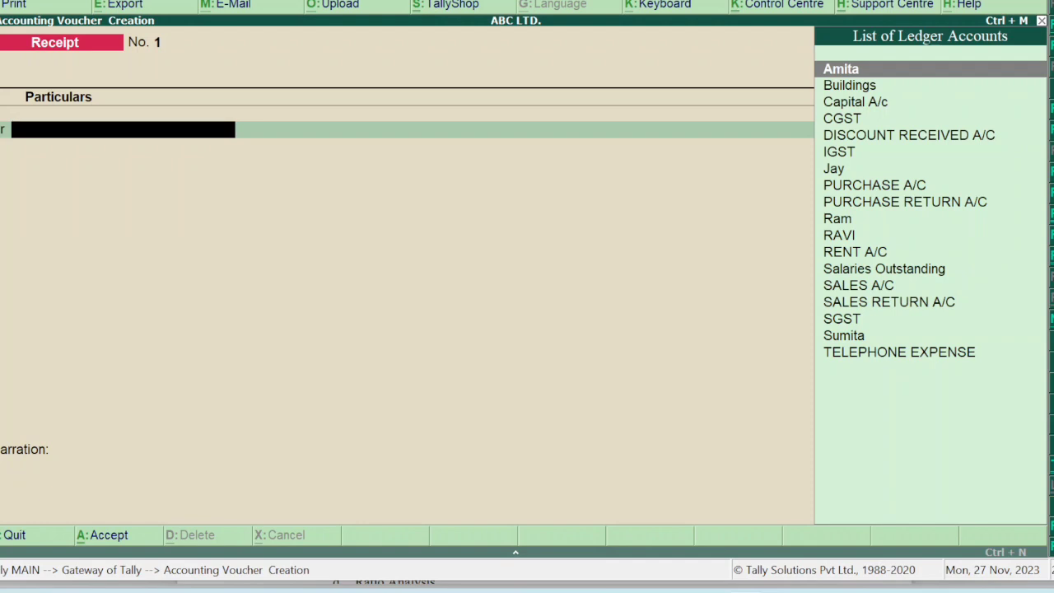
{"action": "type", "text": "SU"}
{"action": "key", "text": "Return"}
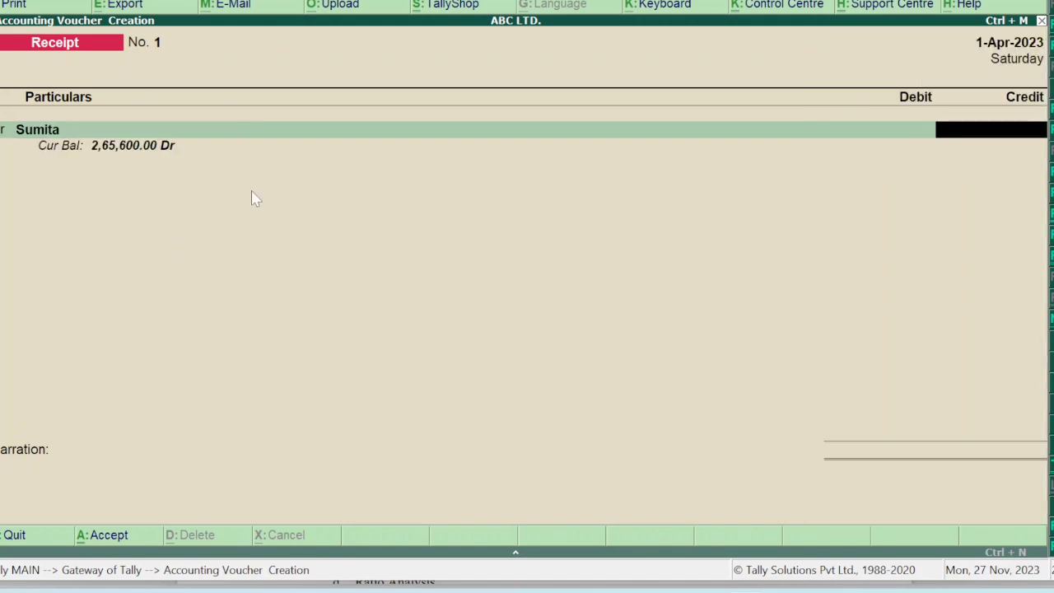
{"action": "type", "text": "265600"}
{"action": "key", "text": "Return"}
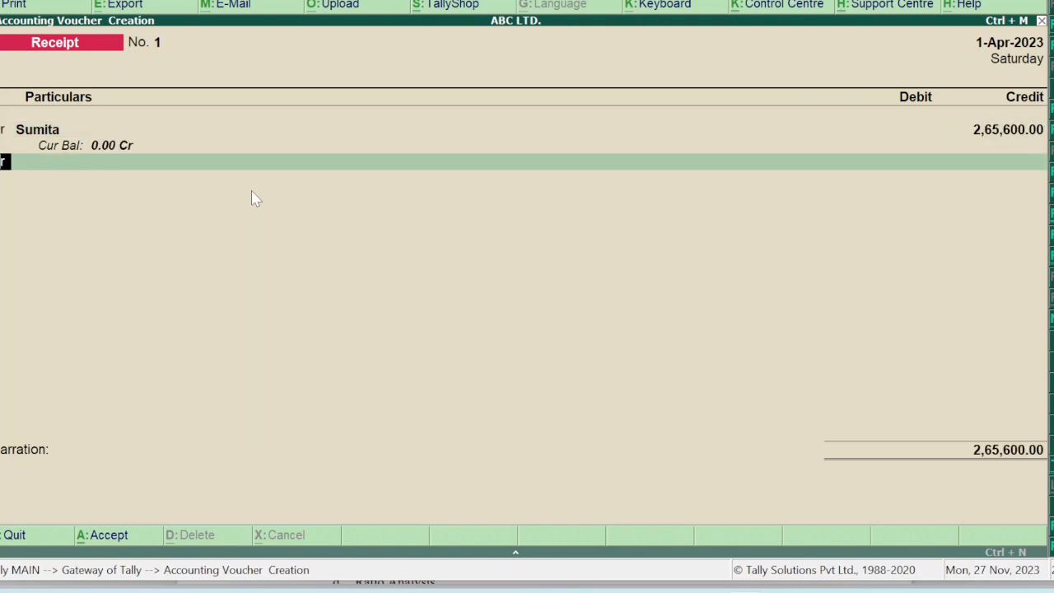
Debit SBI Bank 2,62,000 on the next line of the receipt.
{"action": "key", "text": "Return"}
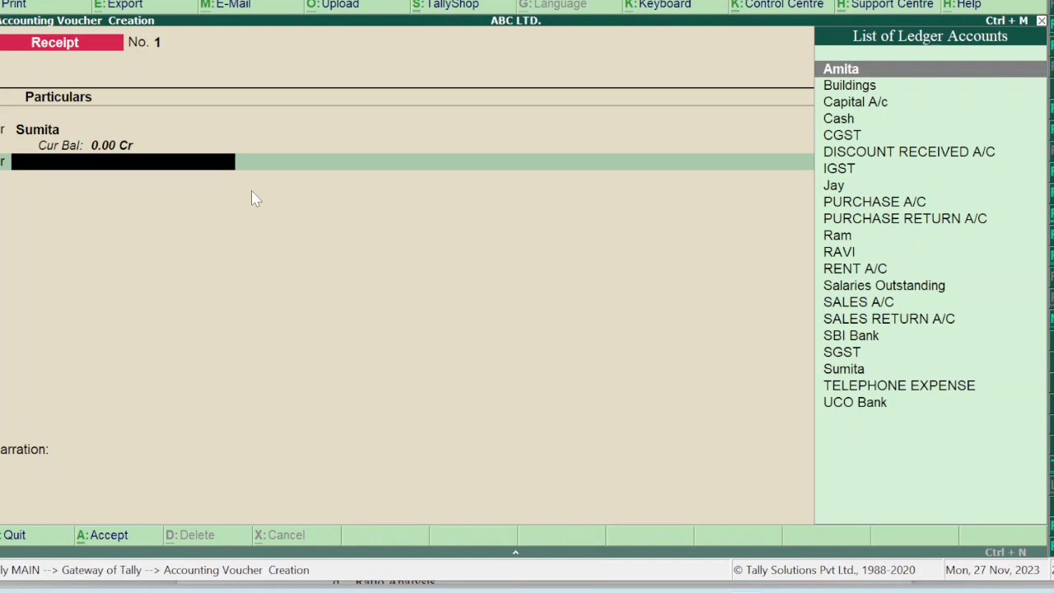
{"action": "type", "text": "SB"}
{"action": "key", "text": "Return"}
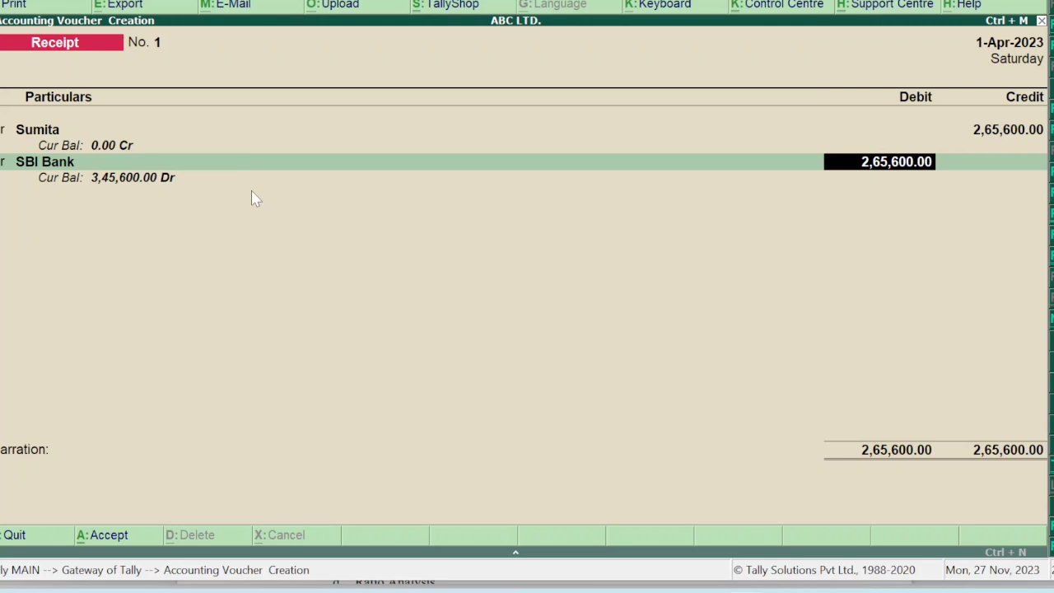
{"action": "type", "text": "262000"}
{"action": "key", "text": "Return"}
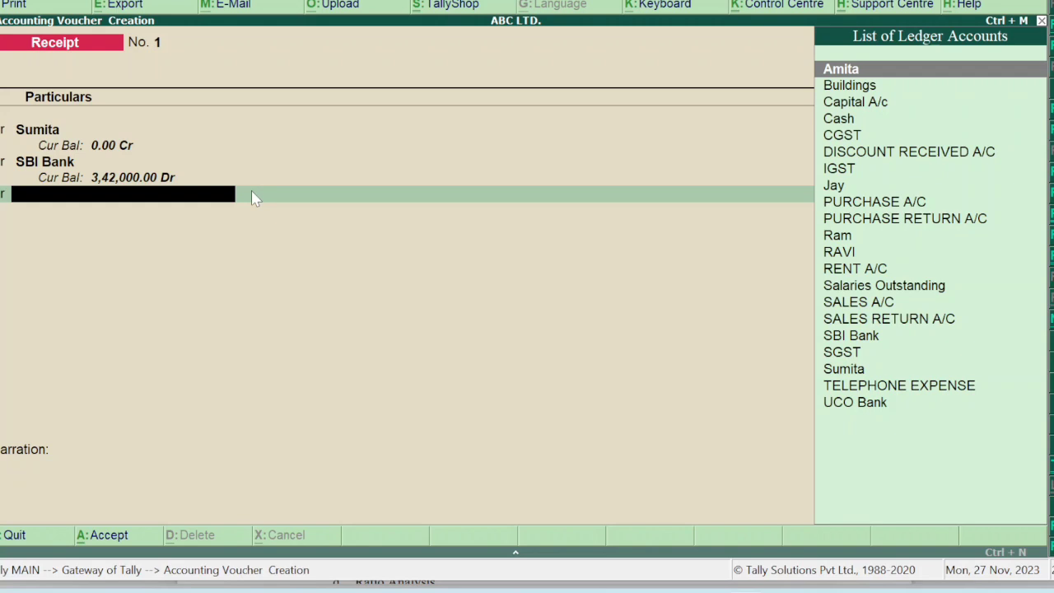
Create a DISCOUNT ALLOWED ledger, enter the 3,600 discount, and save Receipt No. 1 totalling 2,65,600.
{"action": "key", "text": "alt+c"}
{"action": "type", "text": "D"}
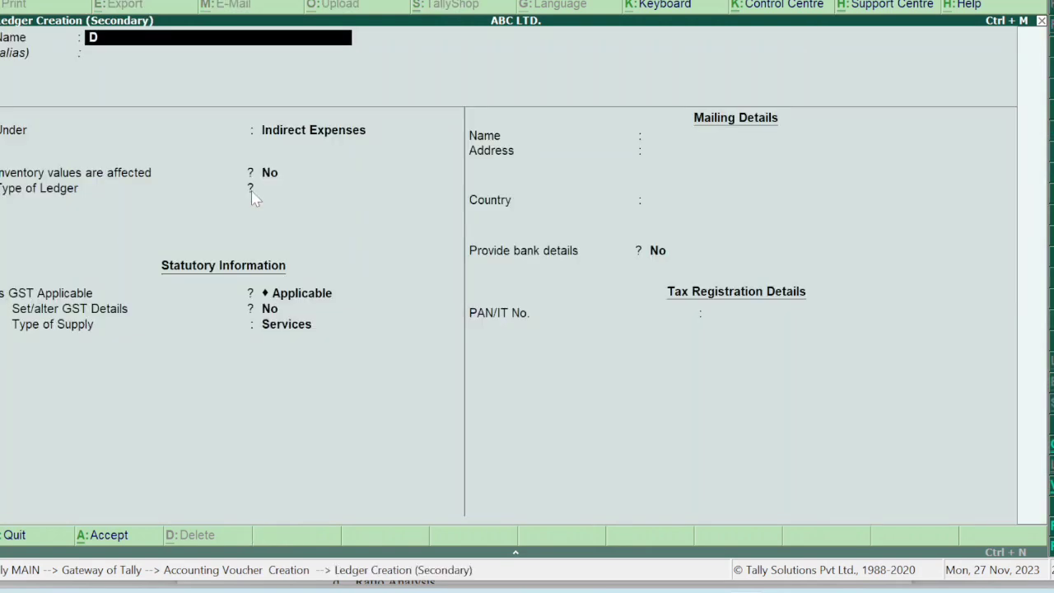
{"action": "type", "text": "ISCOUNT ALLOWED"}
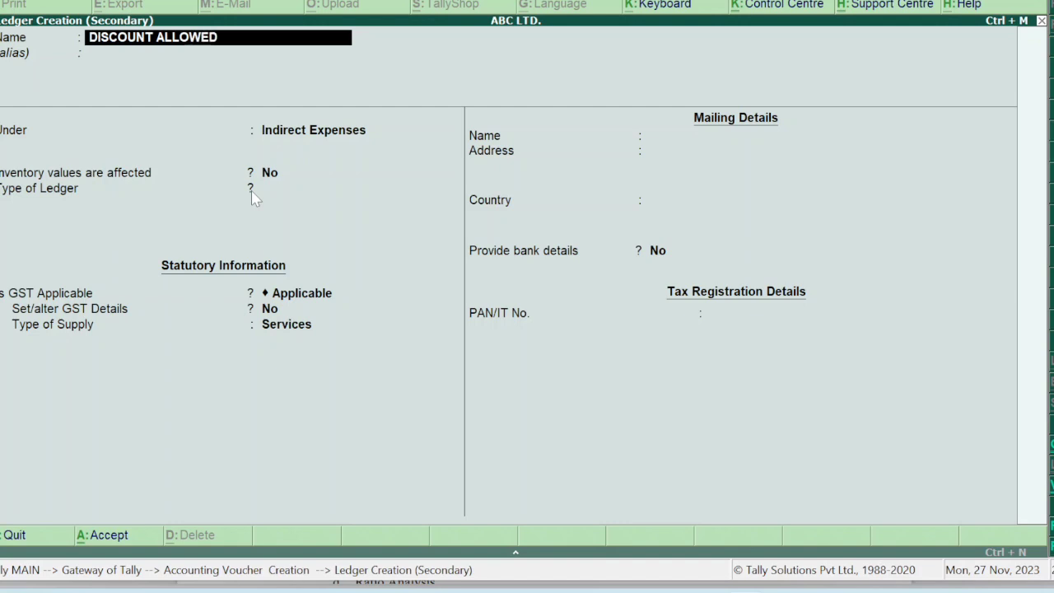
{"action": "key", "text": "Return"}
{"action": "key", "text": "Return"}
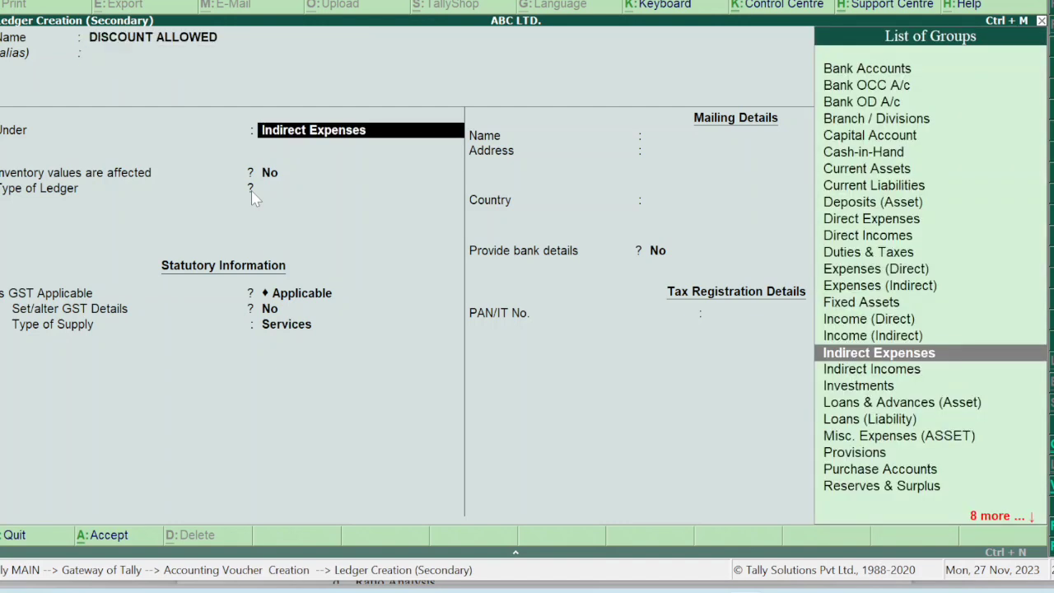
{"action": "key", "text": "Return"}
{"action": "key", "text": "Return"}
{"action": "key", "text": "Return"}
{"action": "key", "text": "Return"}
{"action": "key", "text": "Return"}
{"action": "key", "text": "Return"}
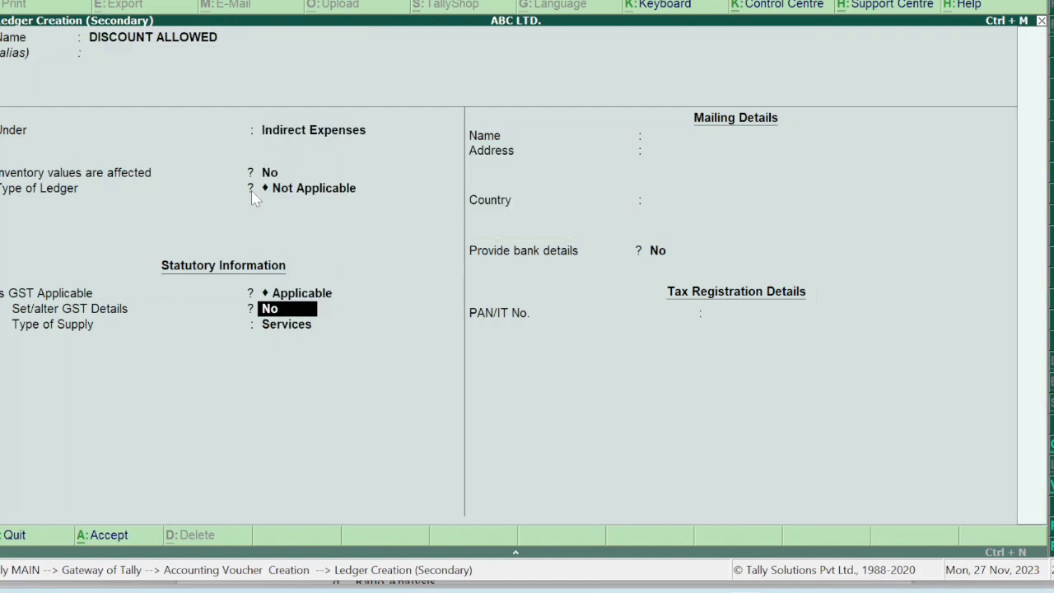
{"action": "key", "text": "Return"}
{"action": "key", "text": "Return"}
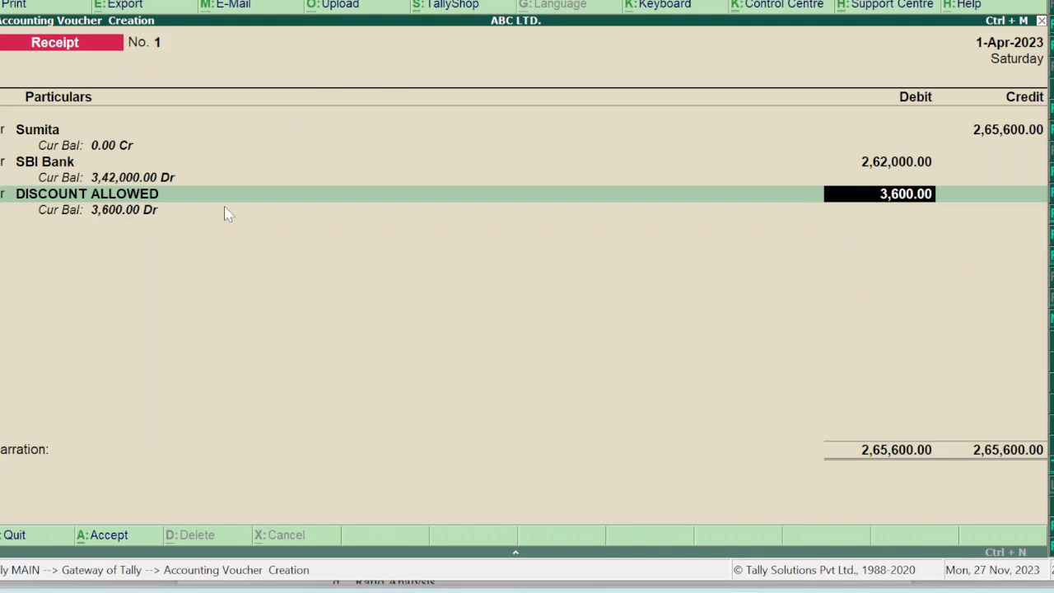
{"action": "key", "text": "Return"}
{"action": "key", "text": "Return"}
{"action": "key", "text": "Return"}
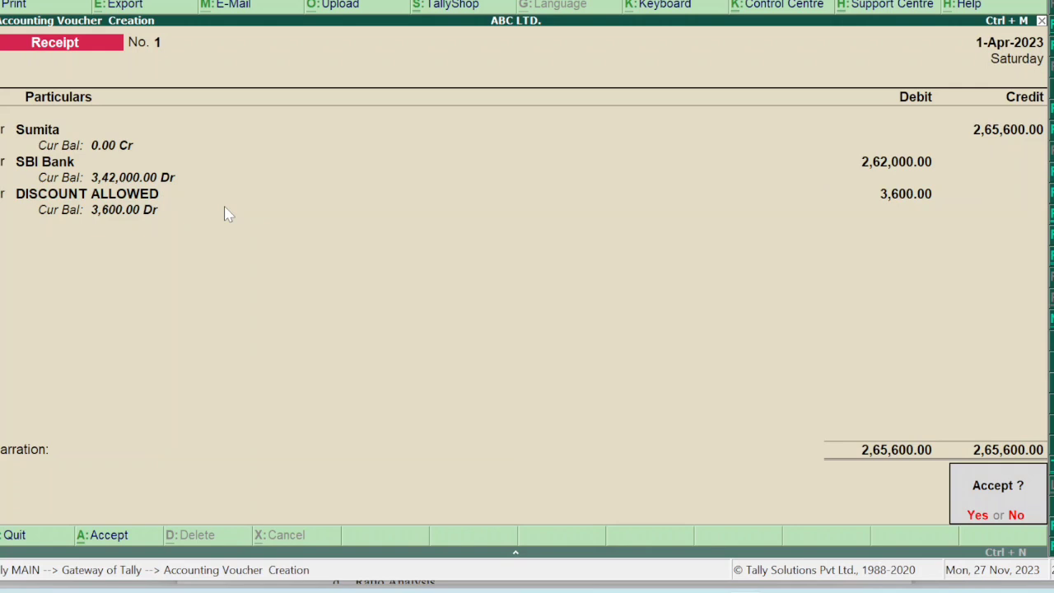
{"action": "key", "text": "Return"}
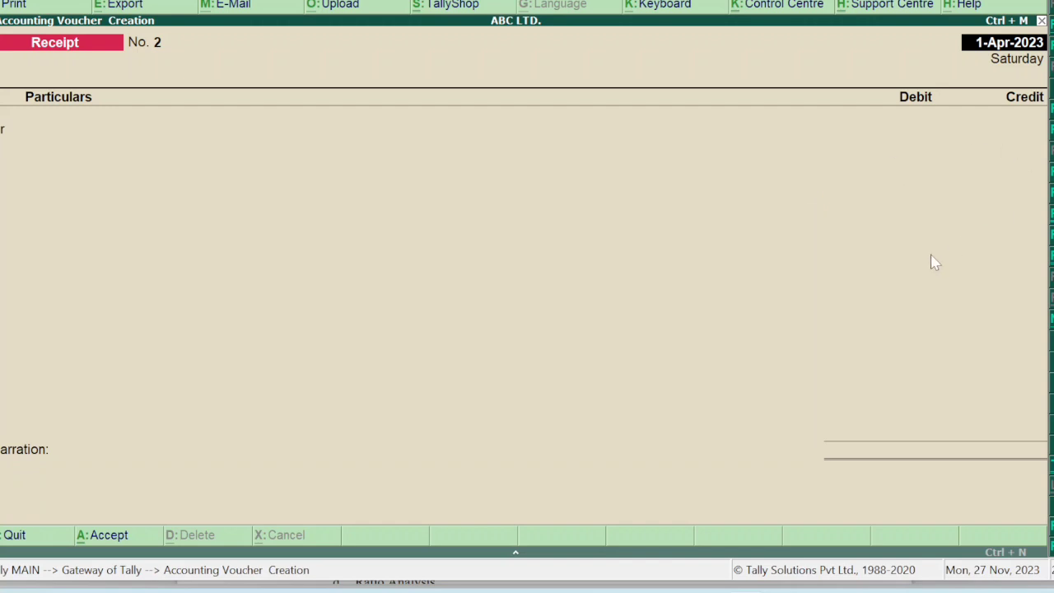
Switch to a Journal voucher and create a DEPRECIATION ledger under Indirect Expenses as the debit line.
{"action": "key", "text": "alt+F7"}
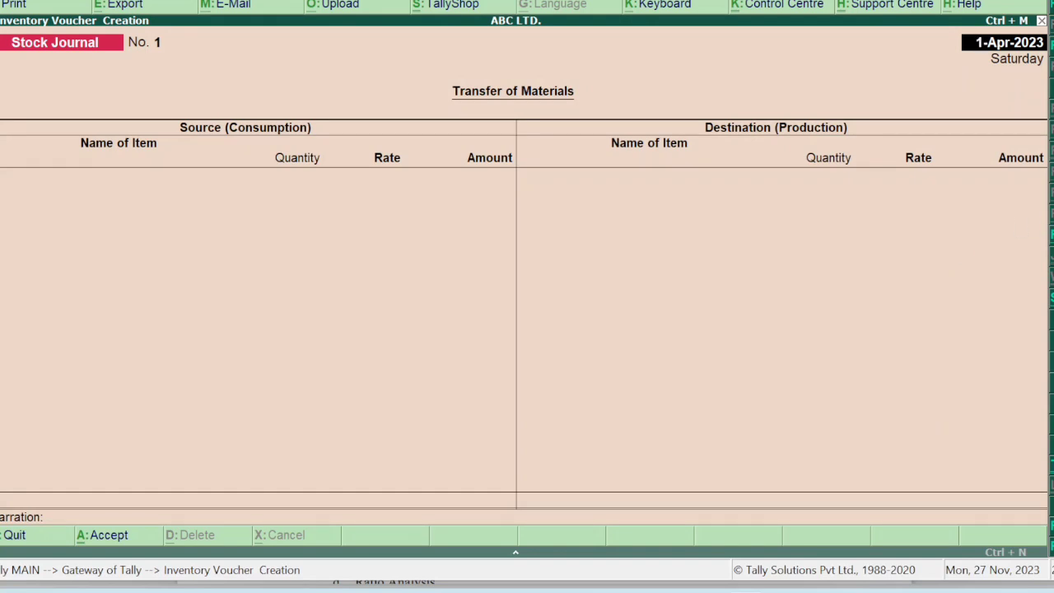
{"action": "key", "text": "F5"}
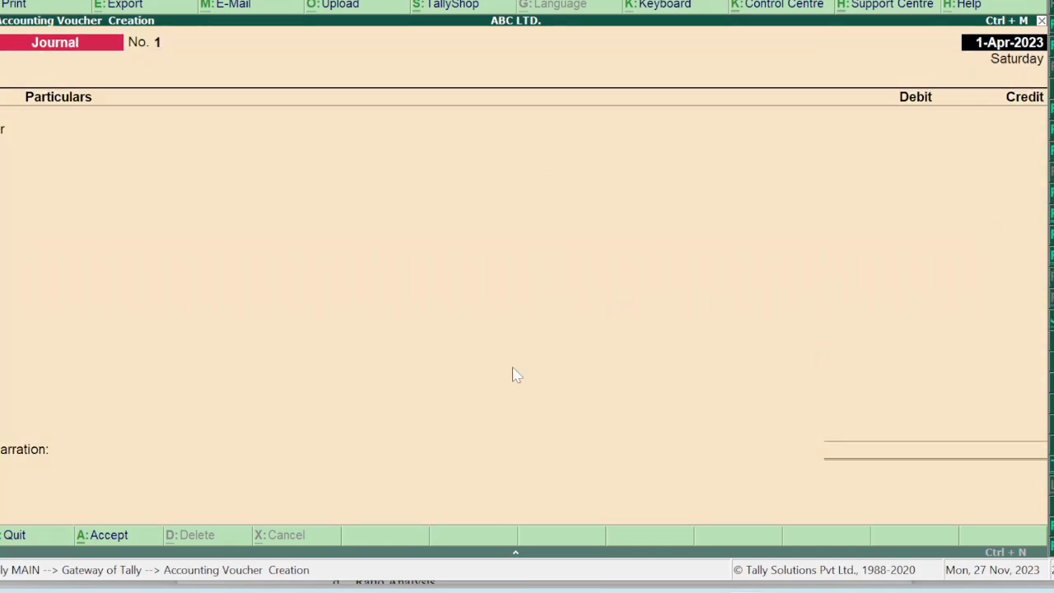
{"action": "key", "text": "Return"}
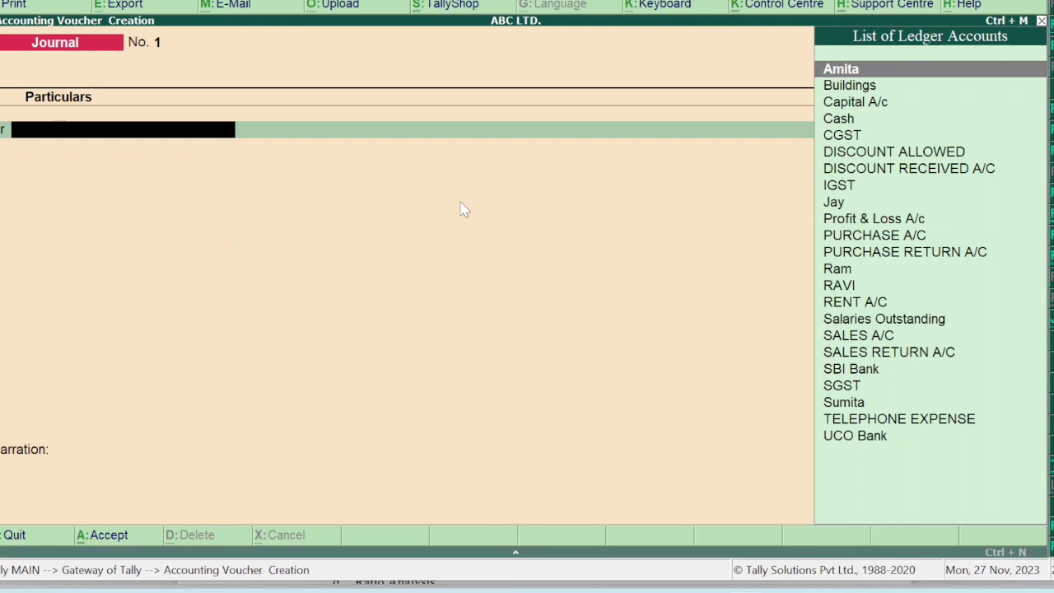
{"action": "type", "text": "D"}
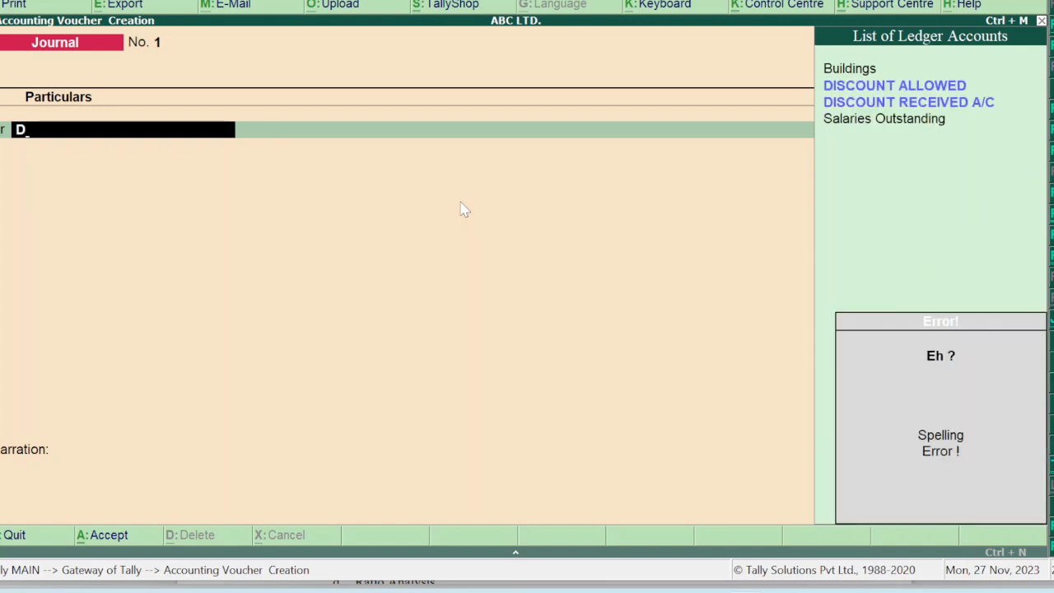
{"action": "key", "text": "alt+c"}
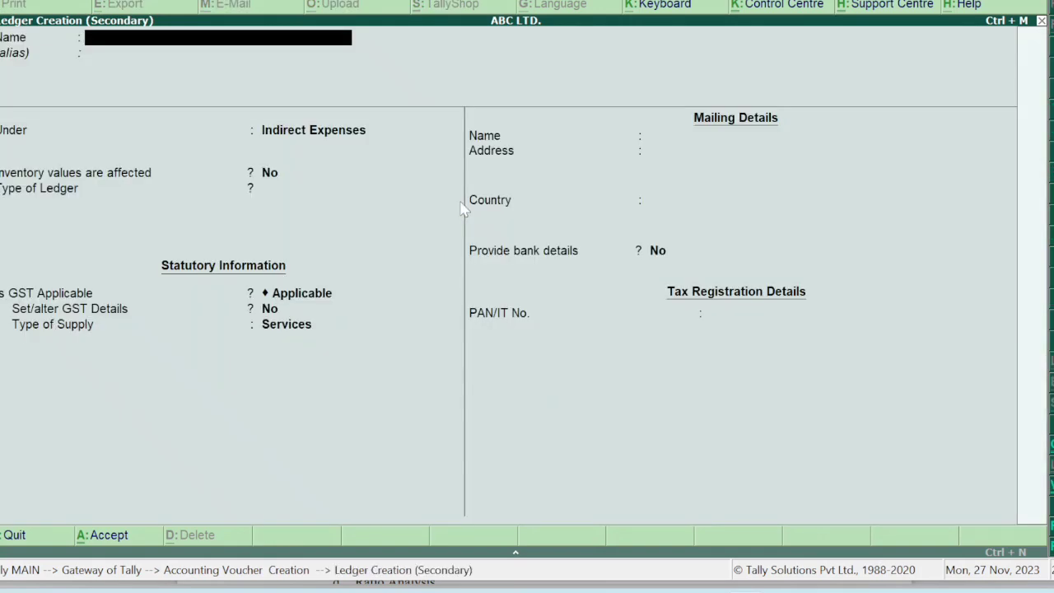
{"action": "type", "text": "DEPRECIATION"}
{"action": "key", "text": "Return"}
{"action": "key", "text": "Return"}
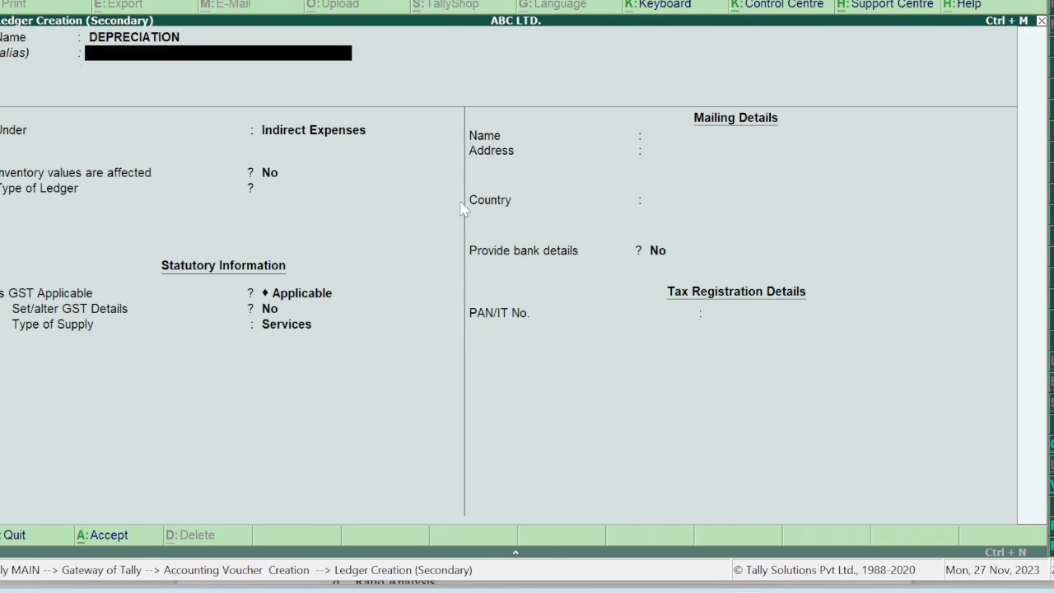
{"action": "key", "text": "Return"}
{"action": "key", "text": "Return"}
{"action": "key", "text": "Return"}
{"action": "key", "text": "Return"}
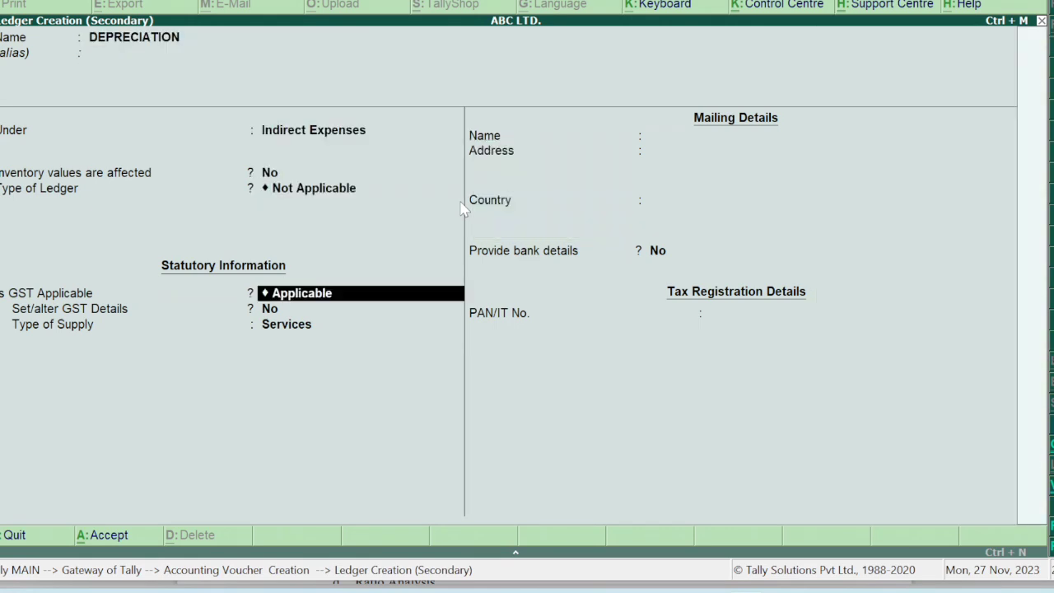
{"action": "key", "text": "Return"}
{"action": "key", "text": "Return"}
{"action": "key", "text": "Return"}
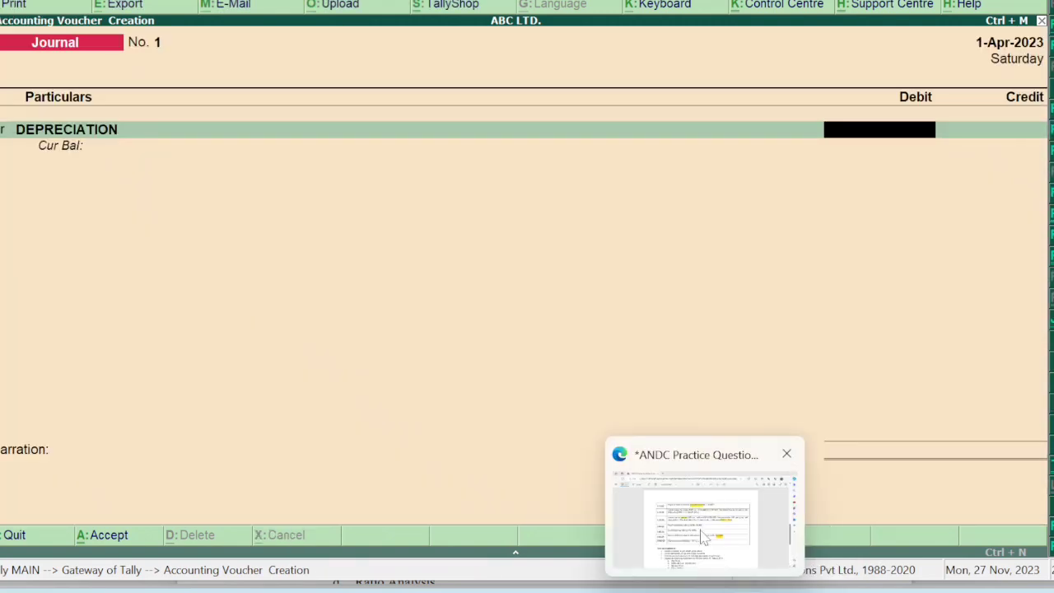
Highlight the 10% depreciation rate and the Buildings value 5,00,000 in the question PDF.
{"action": "left_click", "coordinate": [700, 531]}
{"action": "left_click_drag", "start_coordinate": [486, 410], "coordinate": [544, 402]}
{"action": "scroll", "coordinate": [544, 402], "scroll_direction": "up", "scroll_amount": 10}
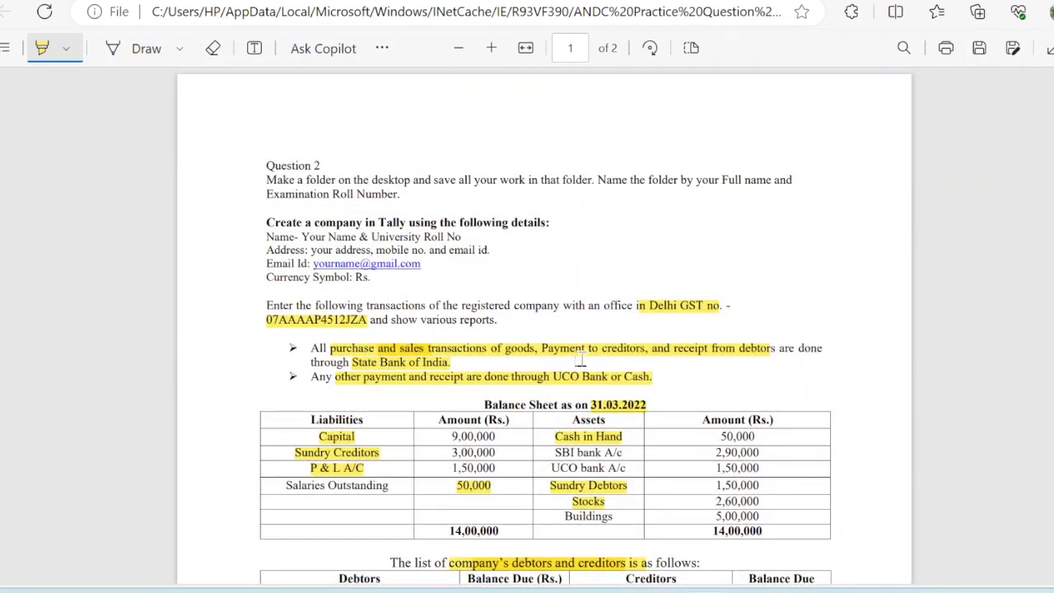
{"action": "left_click_drag", "start_coordinate": [715, 517], "coordinate": [759, 517]}
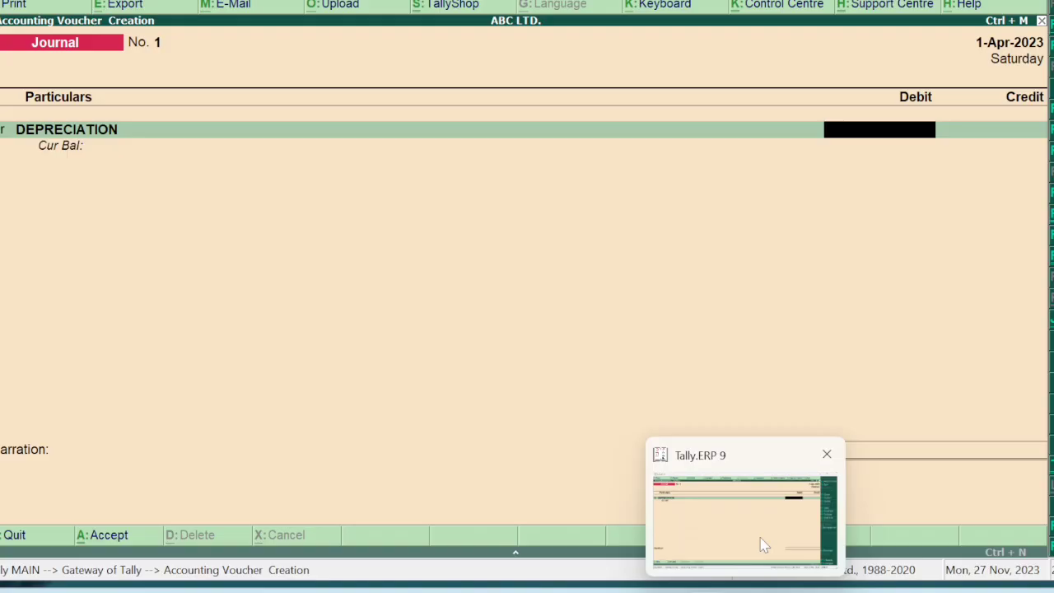
{"action": "left_click", "coordinate": [761, 543]}
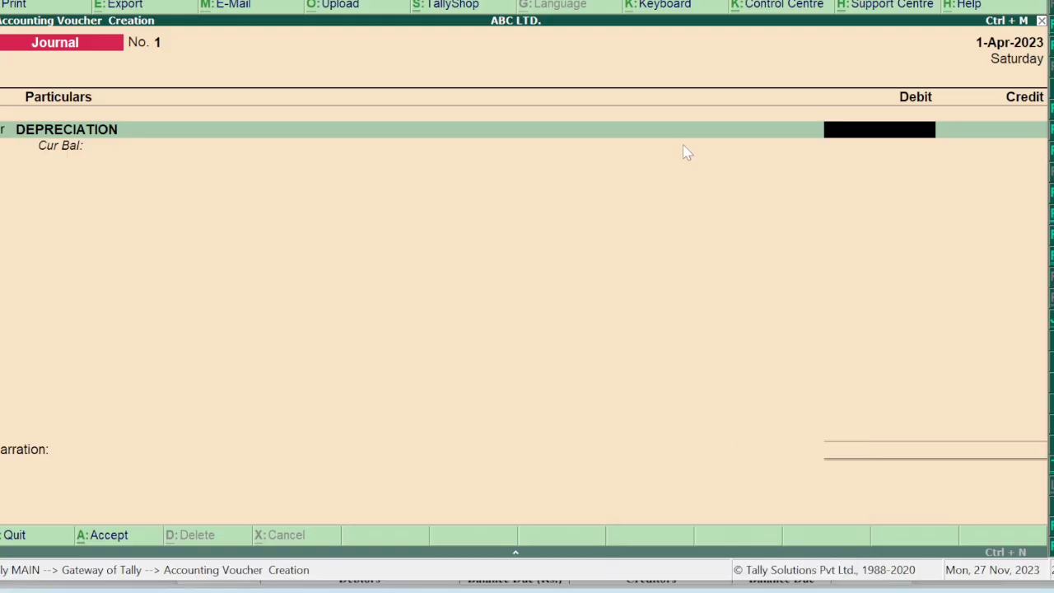
Debit DEPRECIATION 50,000 and credit Buildings 50,000 in the journal.
{"action": "type", "text": "50000"}
{"action": "key", "text": "Return"}
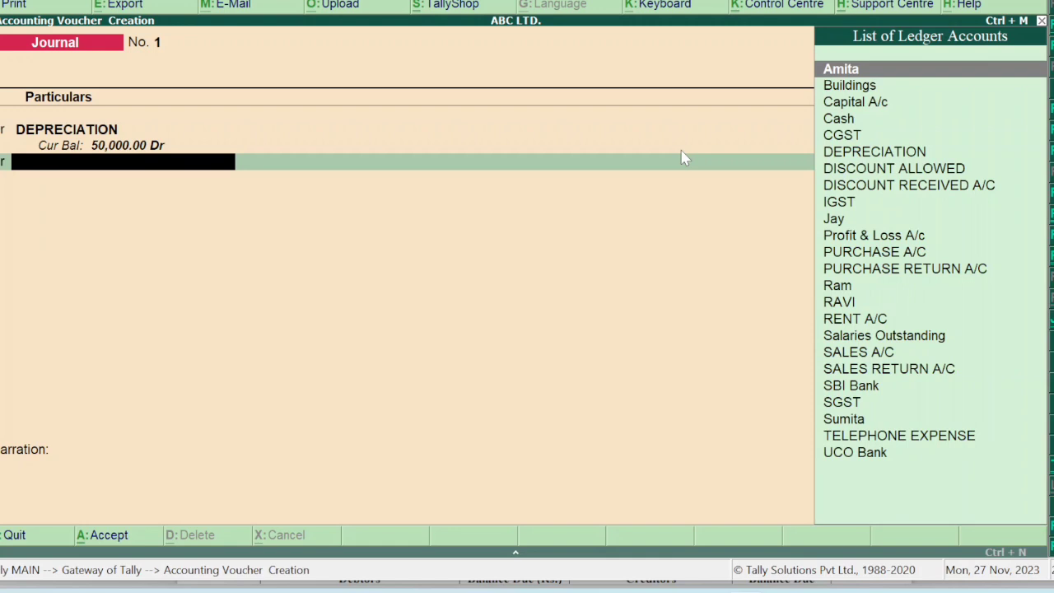
{"action": "type", "text": "BUI"}
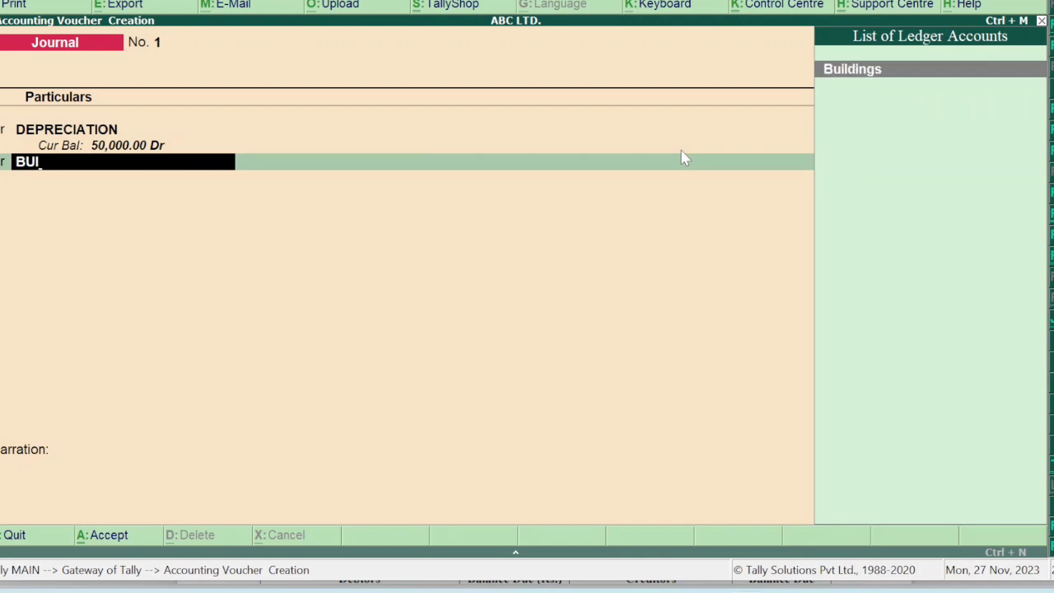
{"action": "key", "text": "Return"}
{"action": "key", "text": "Return"}
{"action": "key", "text": "Return"}
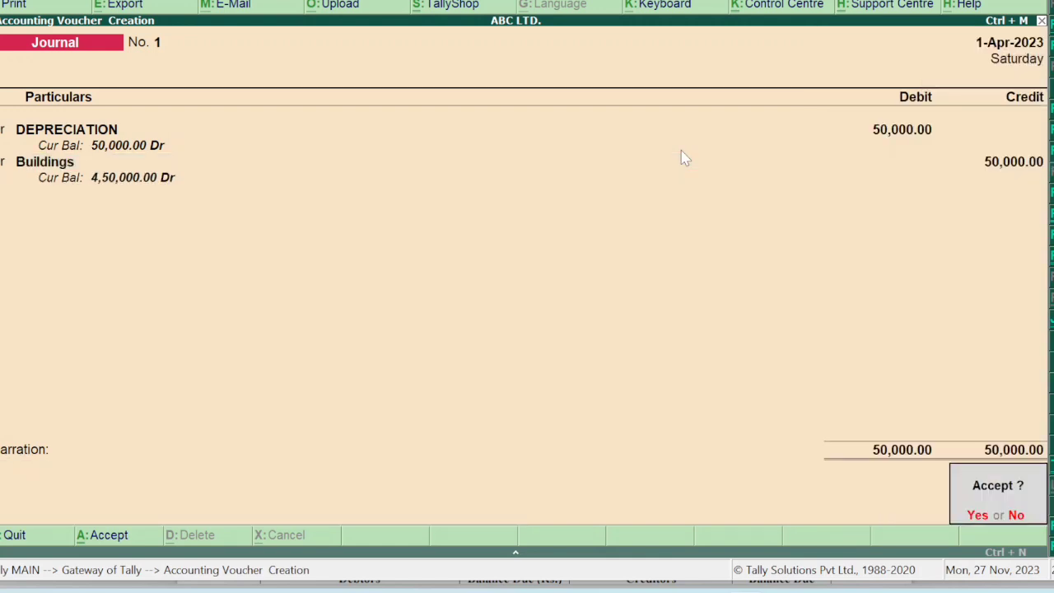
{"action": "key", "text": "Return"}
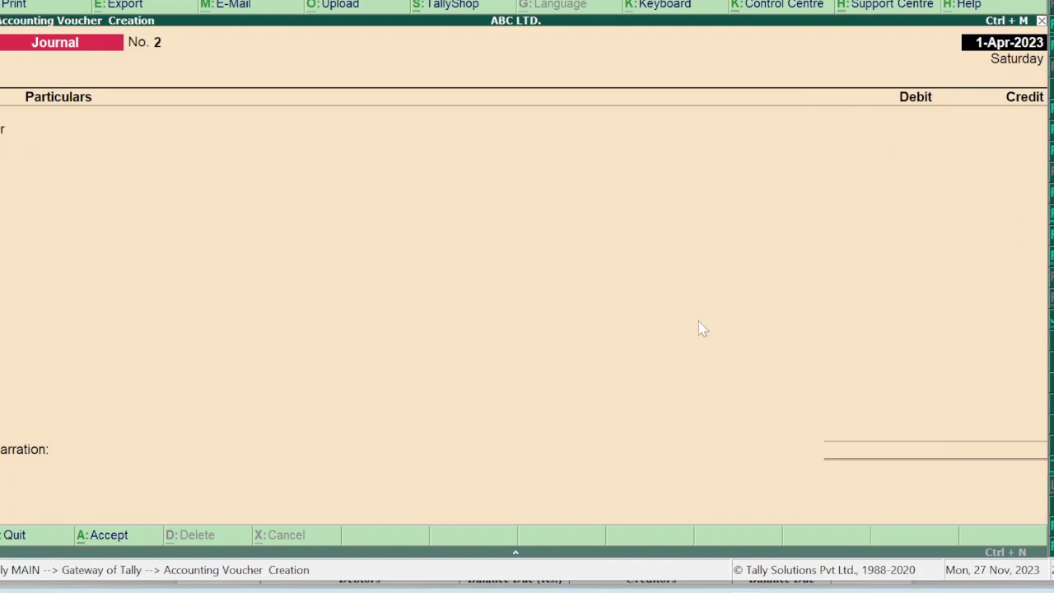
On page 2 of the PDF, highlight the create-company, groups-and-ledgers and enter-transactions tasks.
{"action": "mouse_move", "coordinate": [720, 584]}
{"action": "left_click", "coordinate": [721, 524]}
{"action": "scroll", "coordinate": [453, 277], "scroll_direction": "down", "scroll_amount": 10}
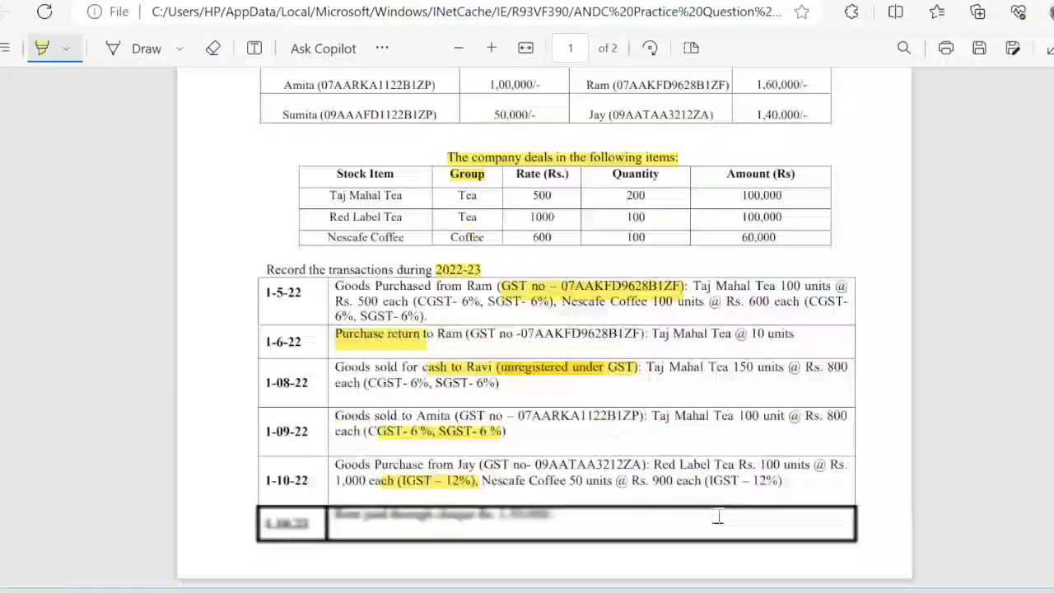
{"action": "scroll", "coordinate": [453, 276], "scroll_direction": "down", "scroll_amount": 3}
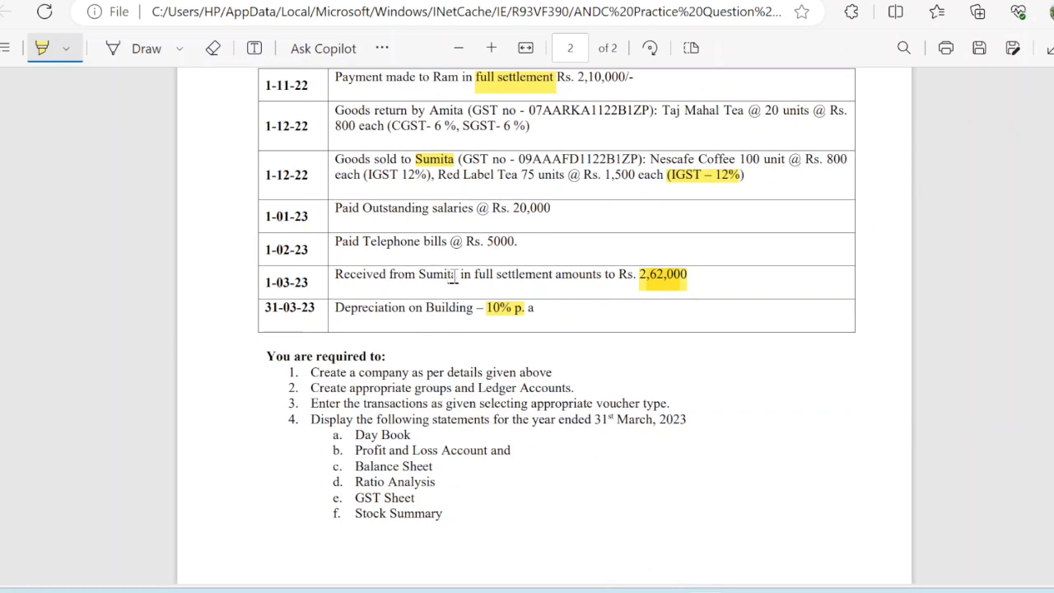
{"action": "left_click_drag", "start_coordinate": [320, 371], "coordinate": [459, 375]}
{"action": "left_click_drag", "start_coordinate": [319, 389], "coordinate": [575, 389]}
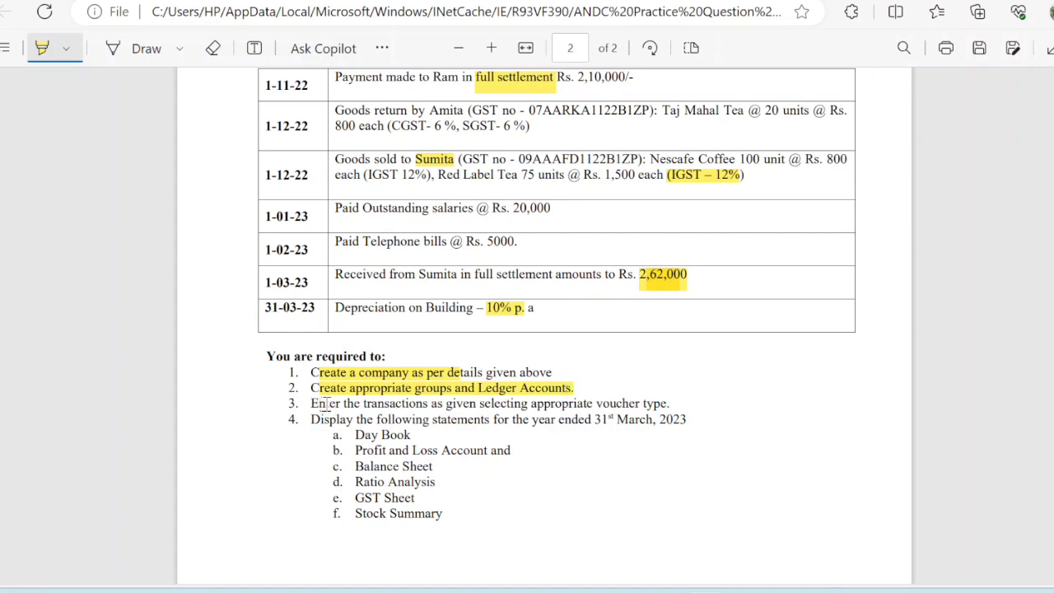
{"action": "mouse_move", "coordinate": [327, 404]}
{"action": "left_mouse_down"}
{"action": "mouse_move", "coordinate": [647, 421]}
{"action": "mouse_move", "coordinate": [669, 404]}
{"action": "left_mouse_up"}
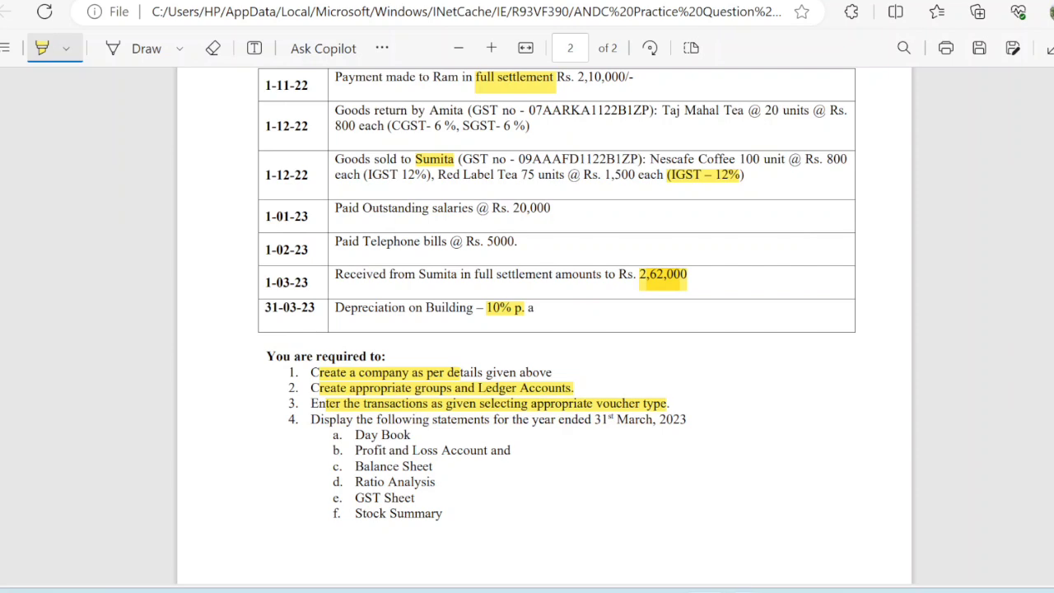
Switch between Tally and the question PDF, finishing with Tally in front.
{"action": "mouse_move", "coordinate": [732, 576]}
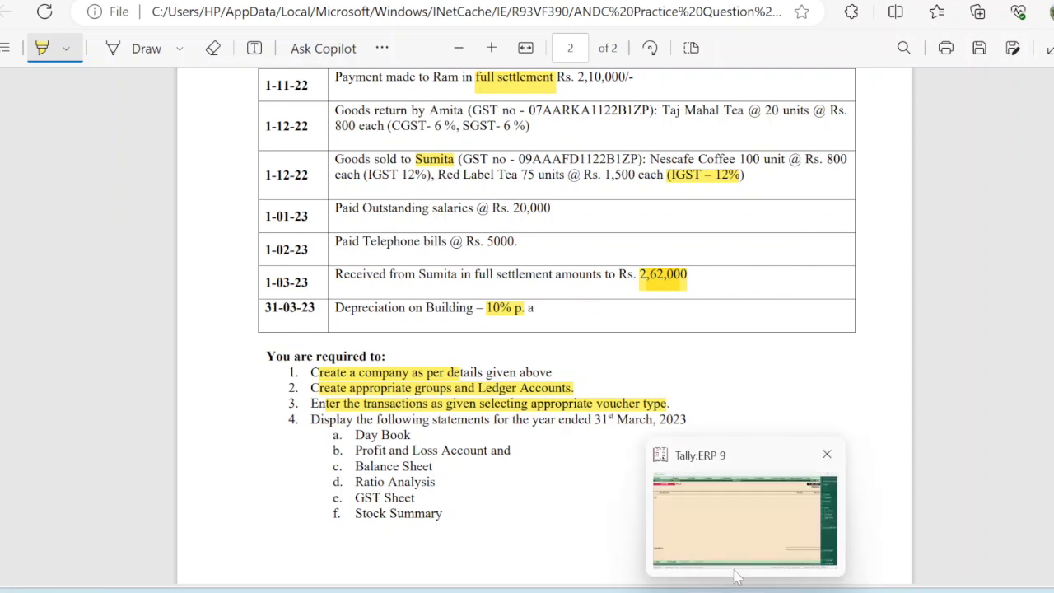
{"action": "left_click", "coordinate": [828, 454]}
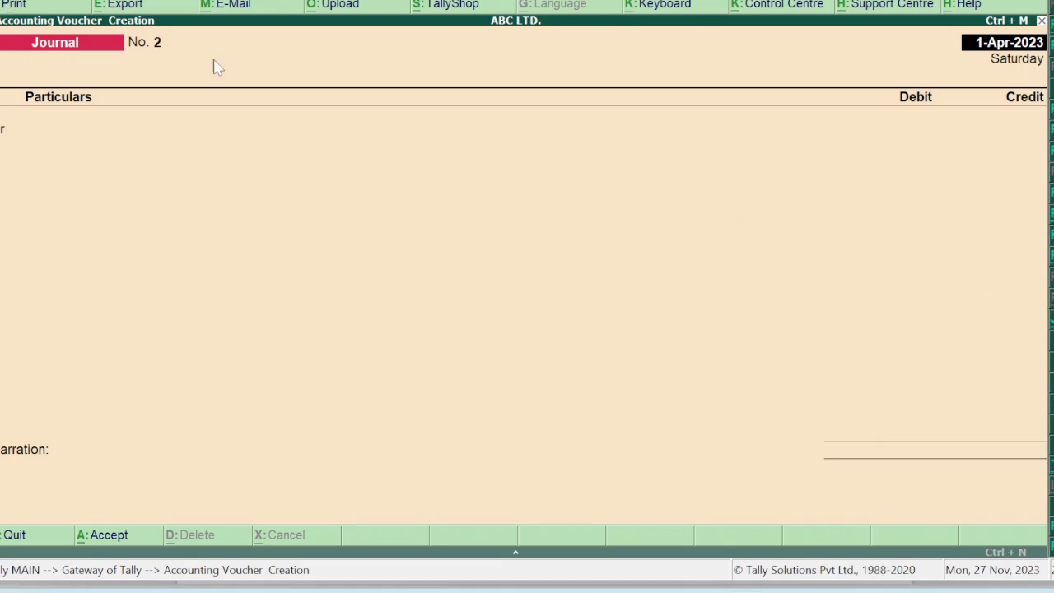
{"action": "left_click", "coordinate": [700, 503]}
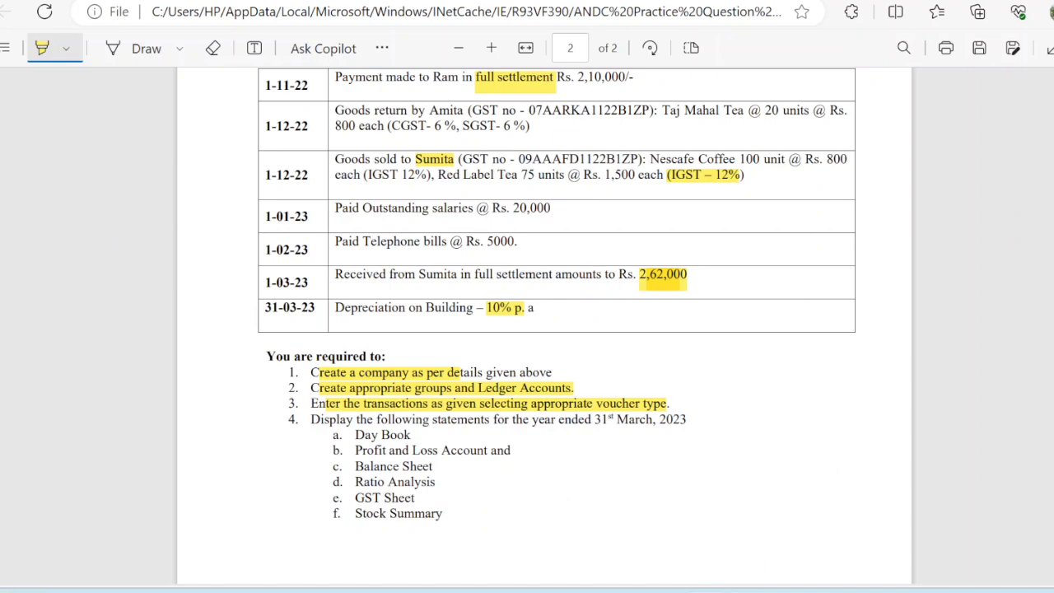
{"action": "mouse_move", "coordinate": [762, 577]}
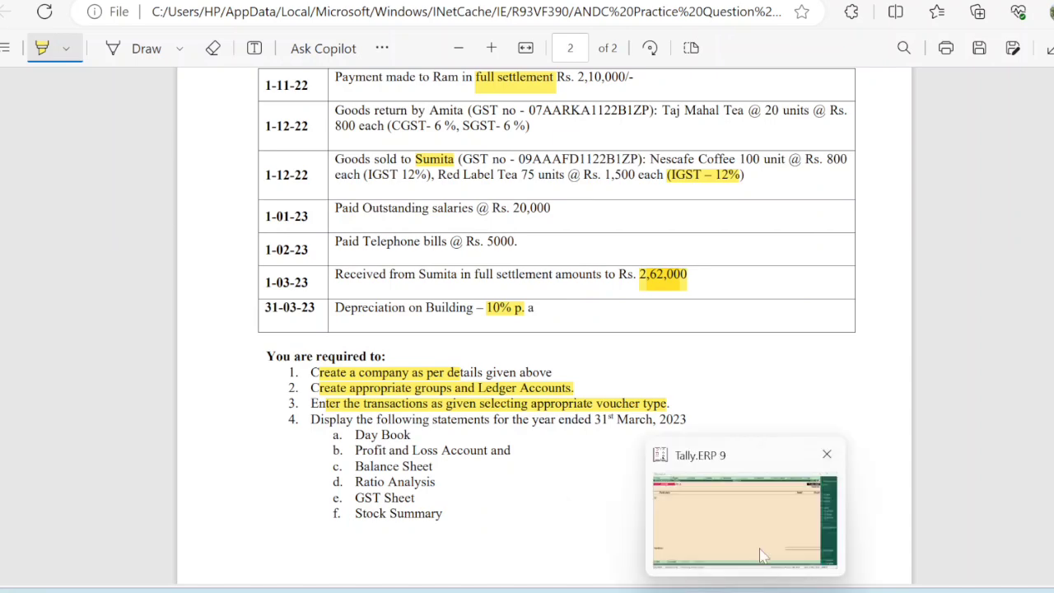
{"action": "left_click", "coordinate": [764, 548]}
Clear the stray QQ entry and quit the unfinished Journal No. 2 without saving.
{"action": "type", "text": "QQ"}
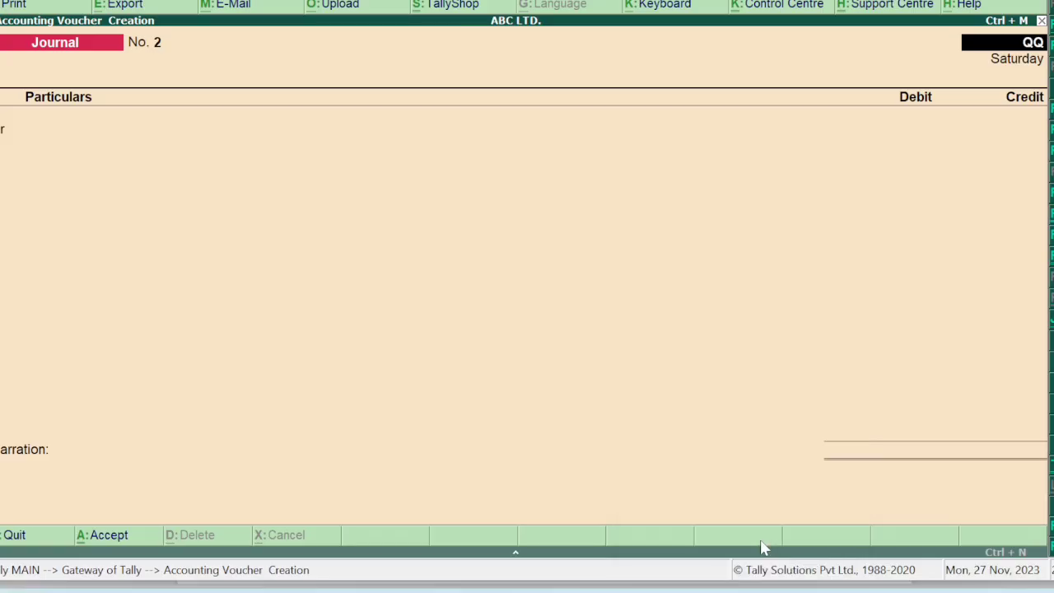
{"action": "key", "text": "BackSpace"}
{"action": "key", "text": "BackSpace"}
{"action": "key", "text": "Escape"}
{"action": "key", "text": "y"}
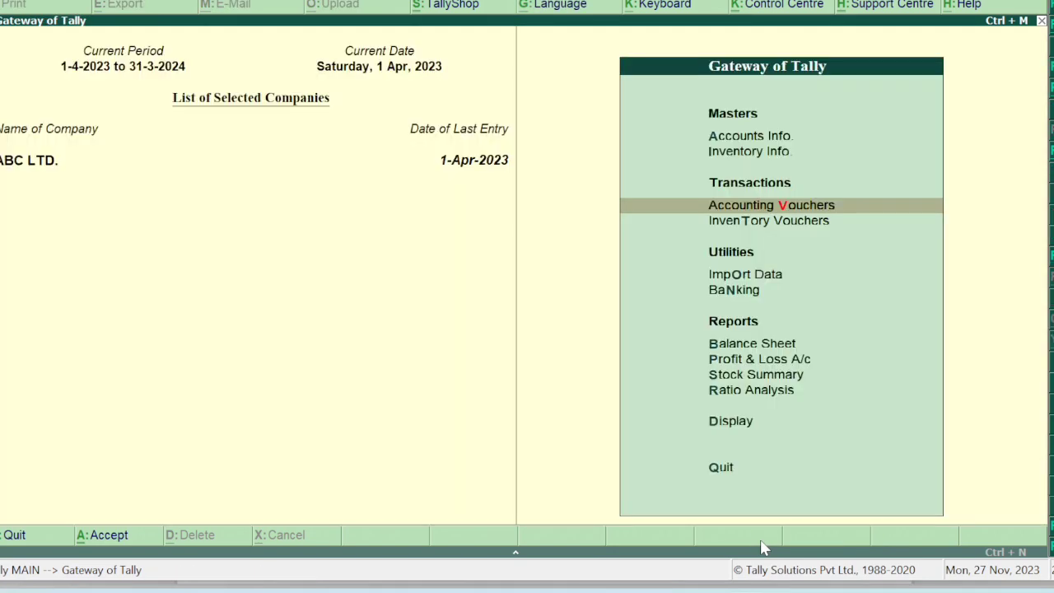
Open ABC LTD.'s Balance Sheet in detailed view, totalling 13,37,480.00 on both sides.
{"action": "key", "text": "Down"}
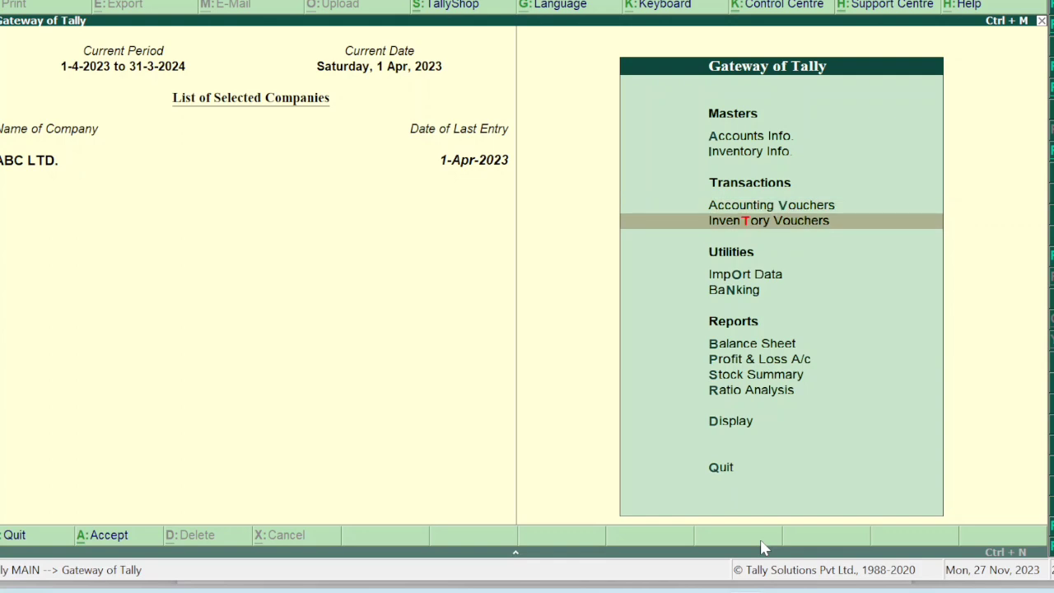
{"action": "key", "text": "Down"}
{"action": "key", "text": "Down"}
{"action": "key", "text": "Down"}
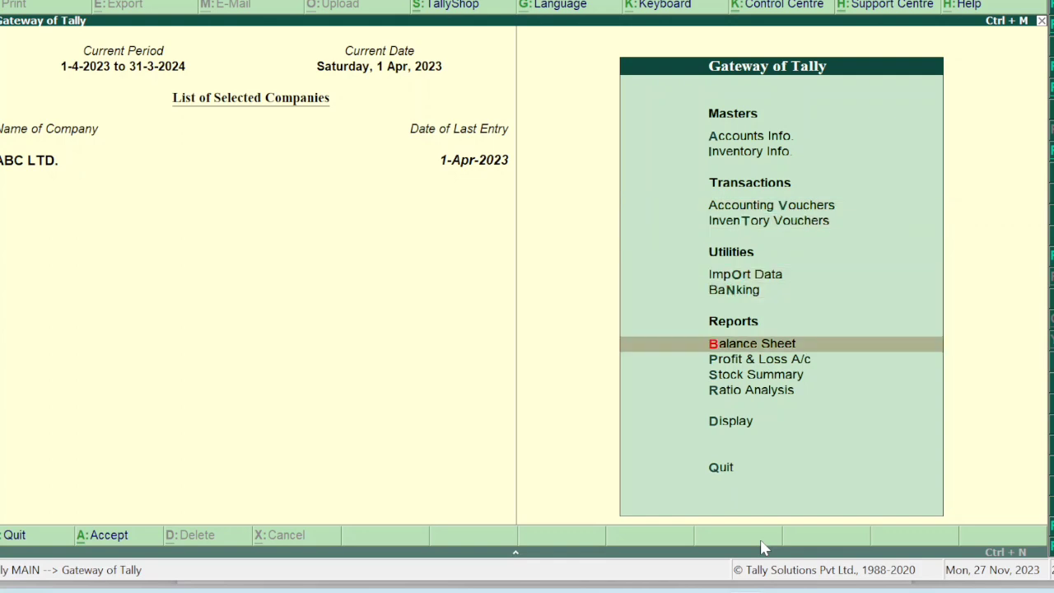
{"action": "key", "text": "Return"}
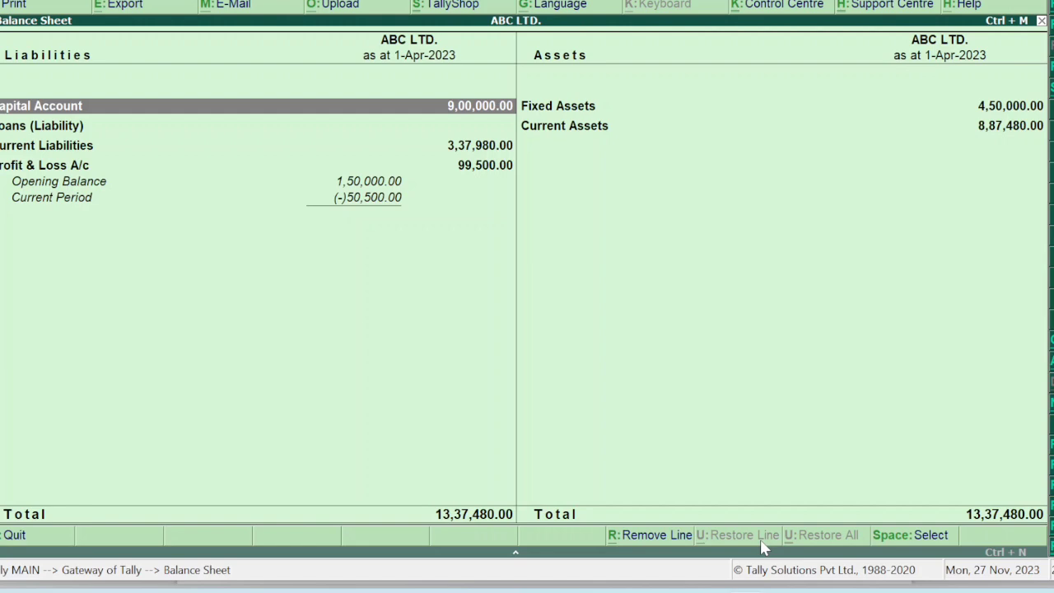
{"action": "key", "text": "alt+F5"}
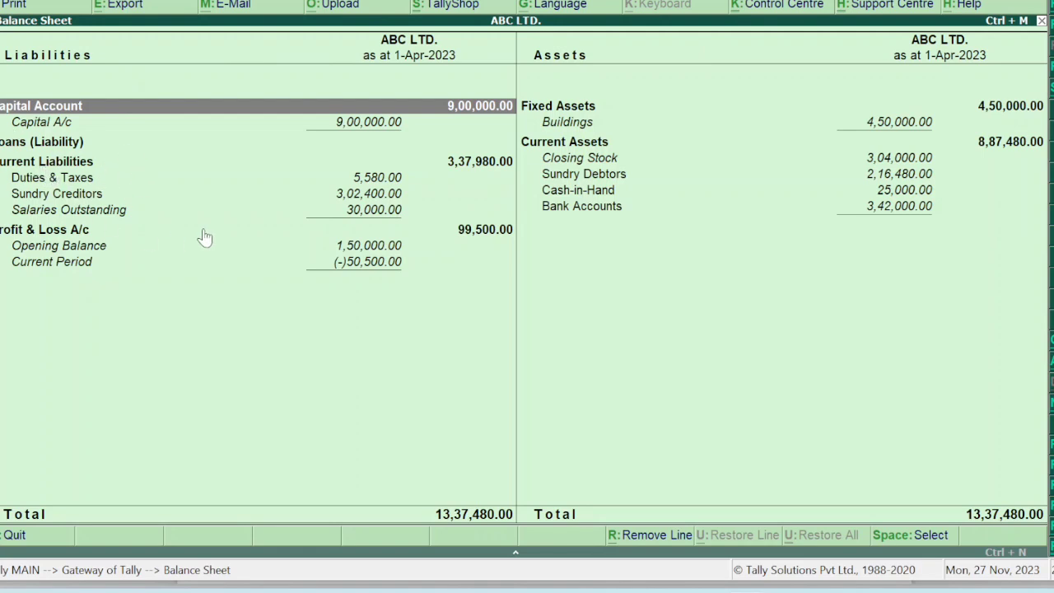
Open the Profit & Loss A/c in detailed view showing the 50,500.00 nett loss, then close it.
{"action": "key", "text": "Escape"}
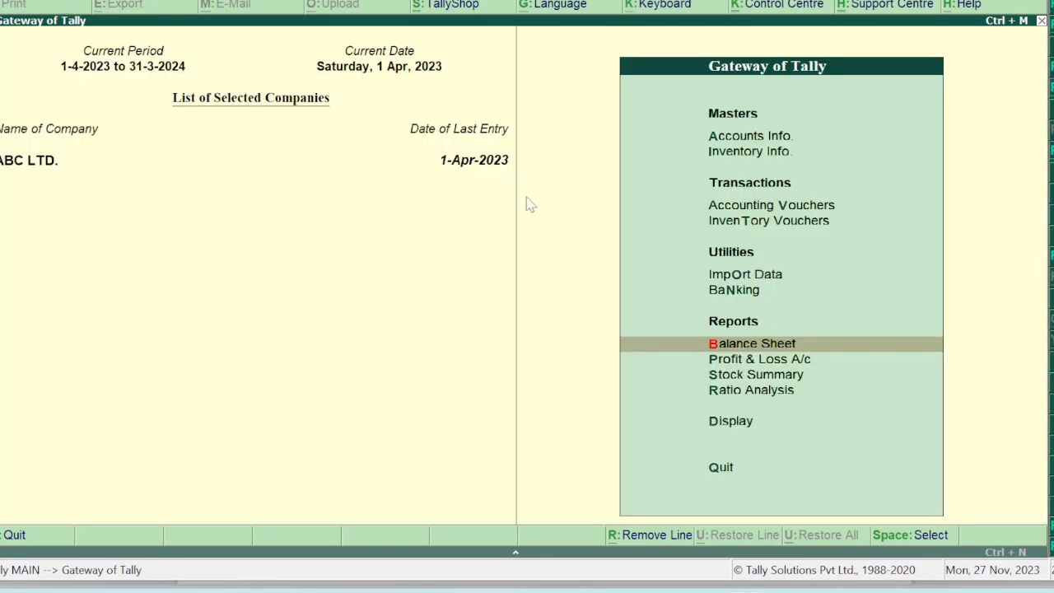
{"action": "key", "text": "Down"}
{"action": "key", "text": "Return"}
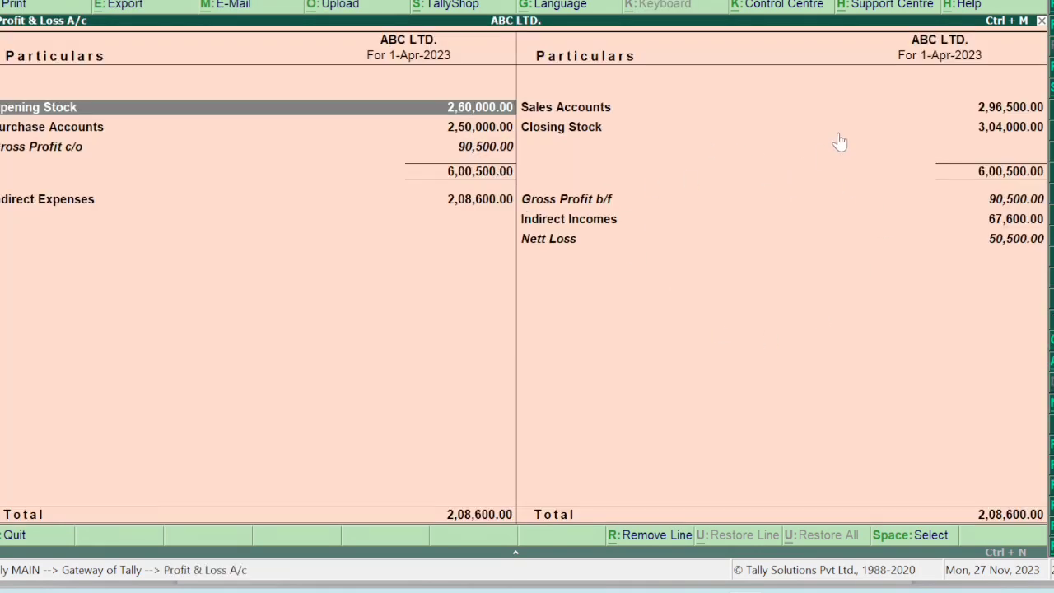
{"action": "key", "text": "alt+F5"}
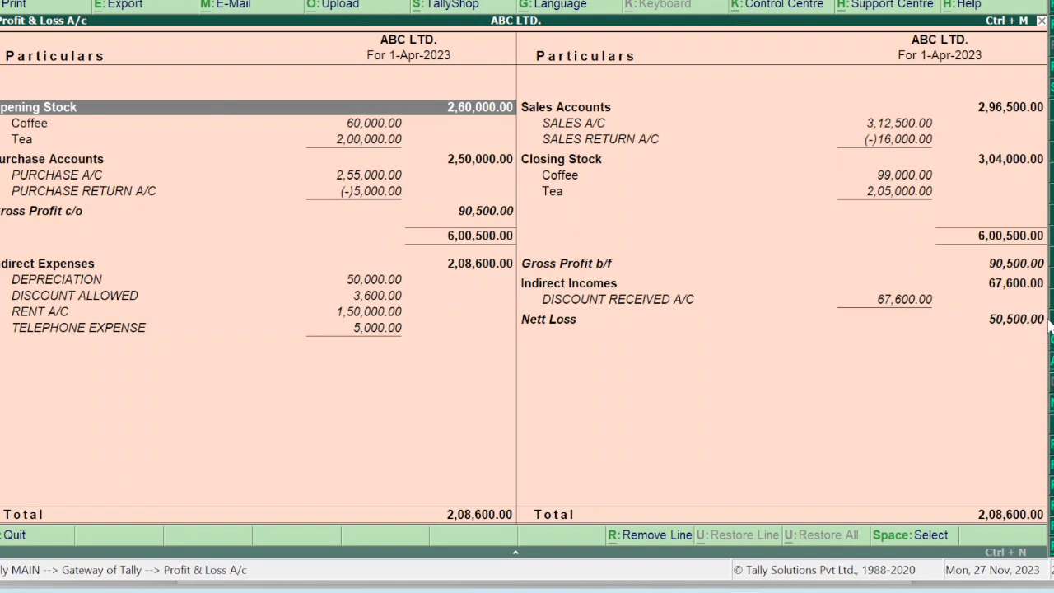
{"action": "key", "text": "Escape"}
{"action": "key", "text": "Down"}
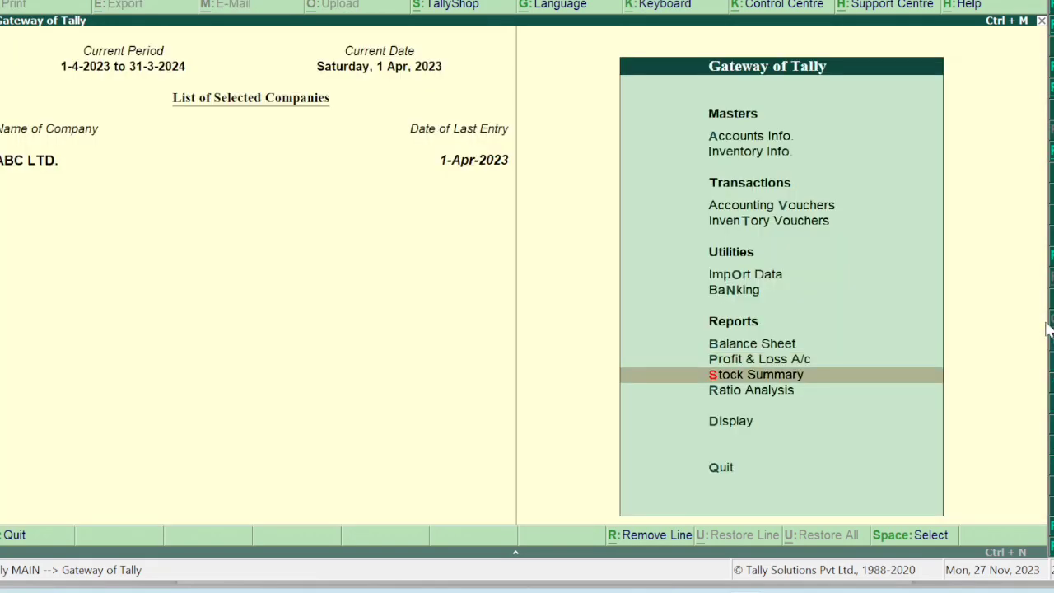
{"action": "key", "text": "Return"}
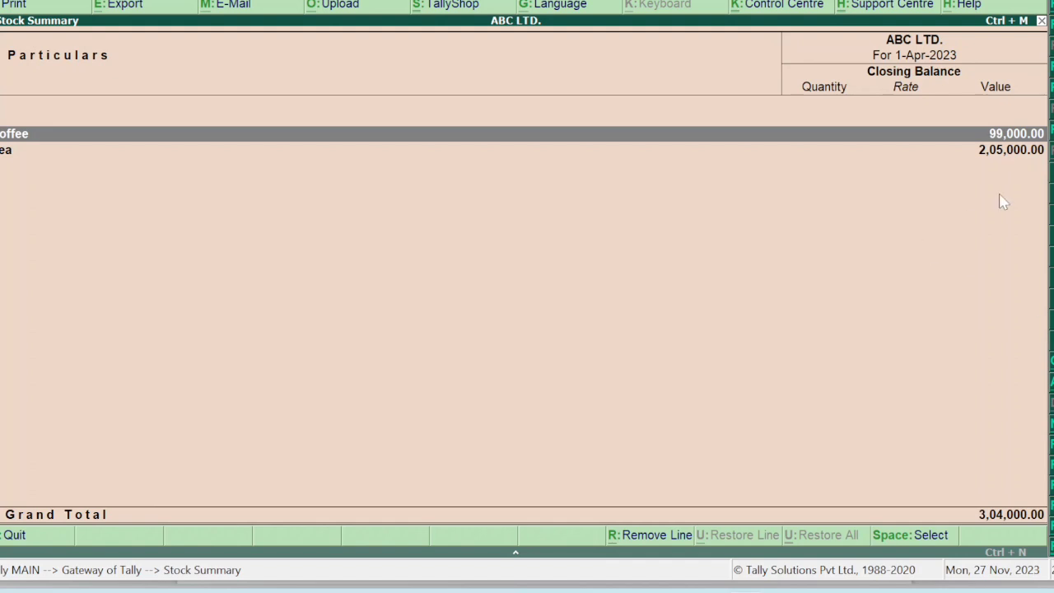
{"action": "key", "text": "alt+F1"}
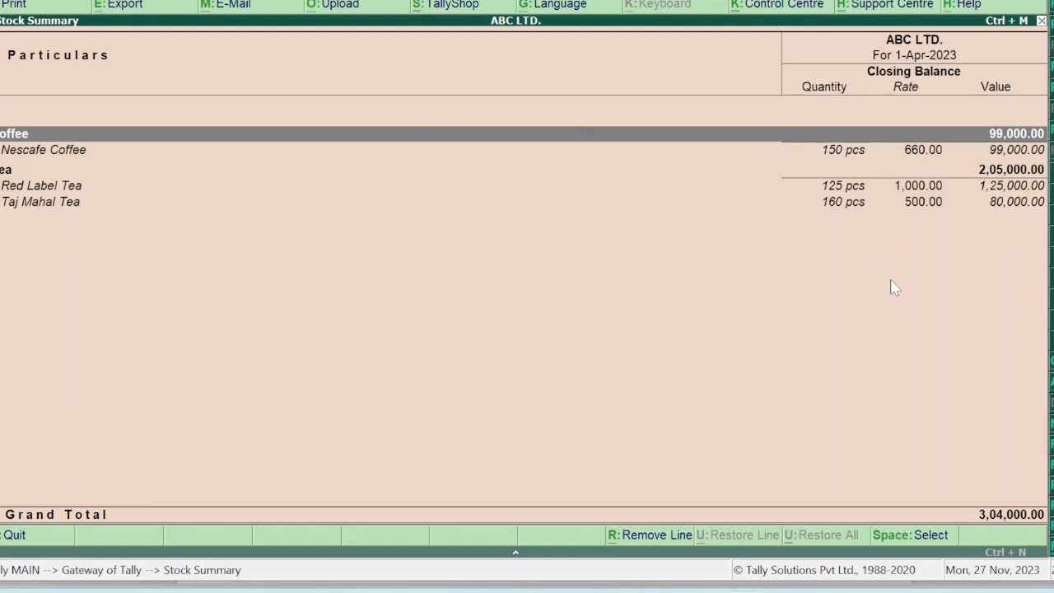
{"action": "key", "text": "Escape"}
{"action": "key", "text": "Down"}
{"action": "key", "text": "Return"}
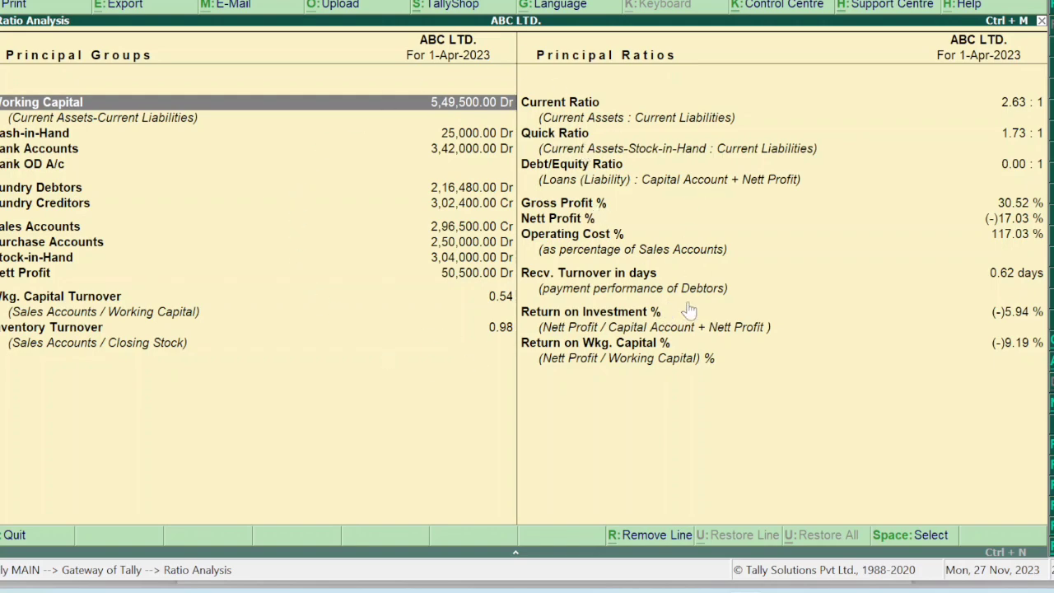
{"action": "key", "text": "Escape"}
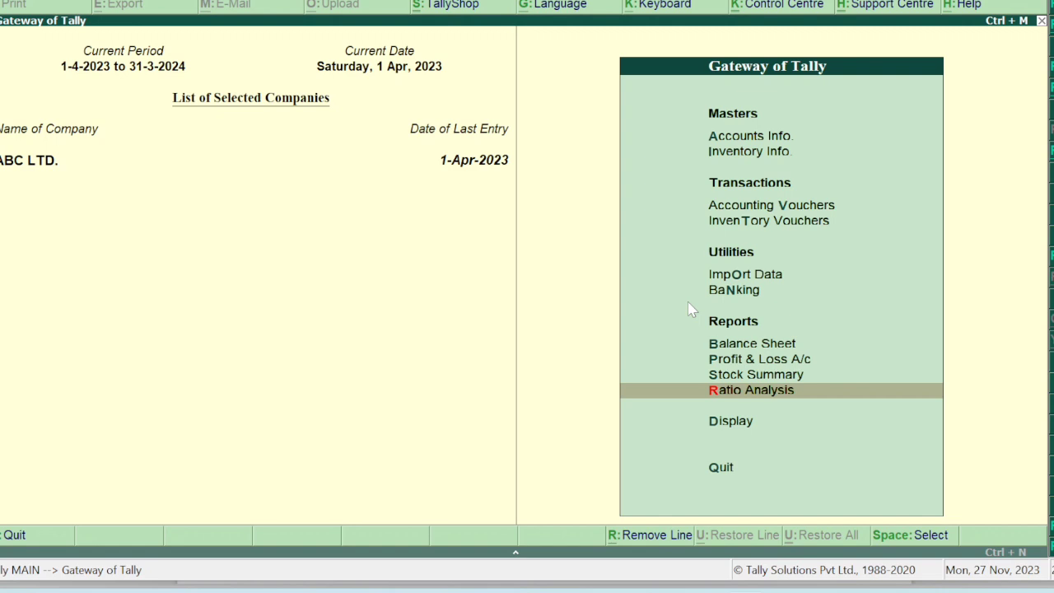
Open the Trial Balance in detailed view, confirm both totals are 17,73,200.00, and close it.
{"action": "key", "text": "Down"}
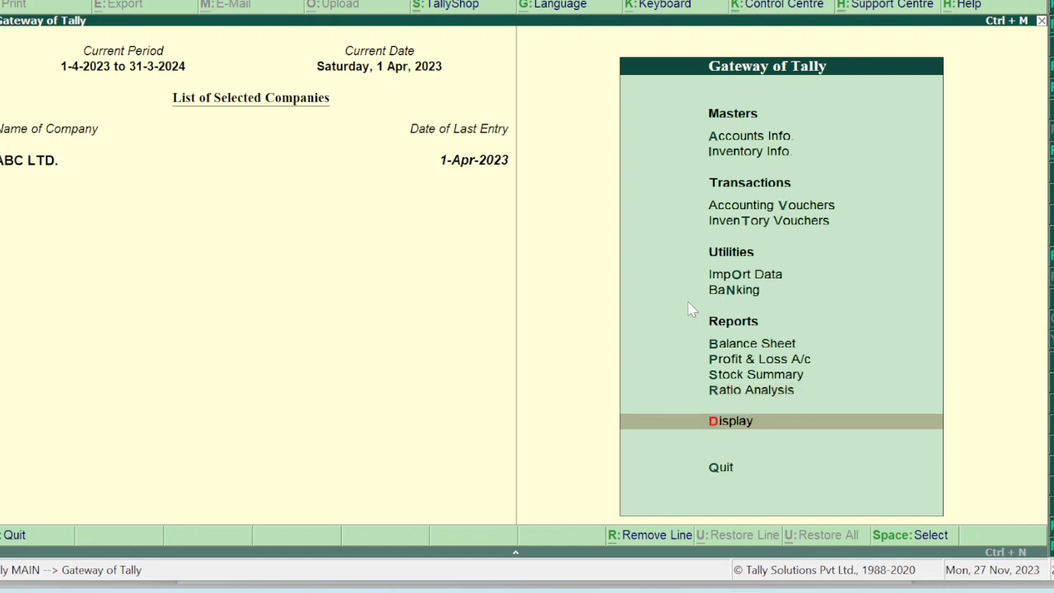
{"action": "key", "text": "Return"}
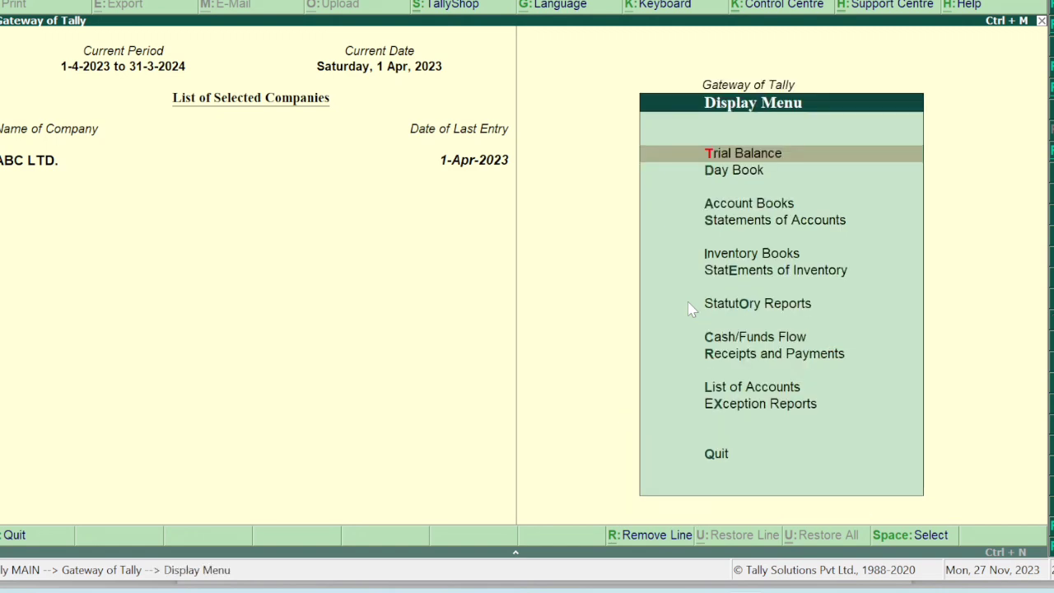
{"action": "key", "text": "Return"}
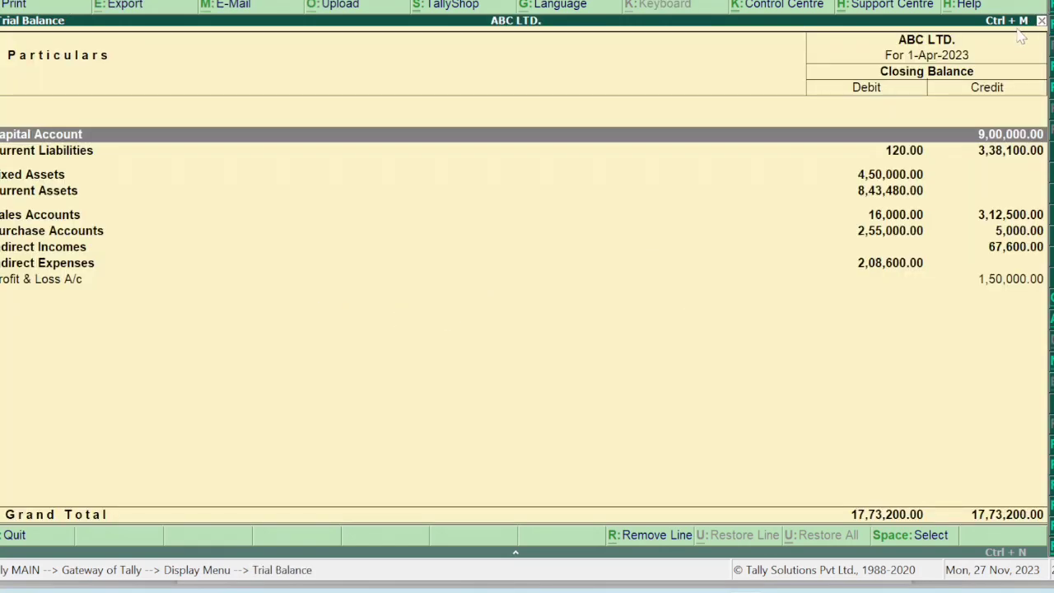
{"action": "key", "text": "alt+F1"}
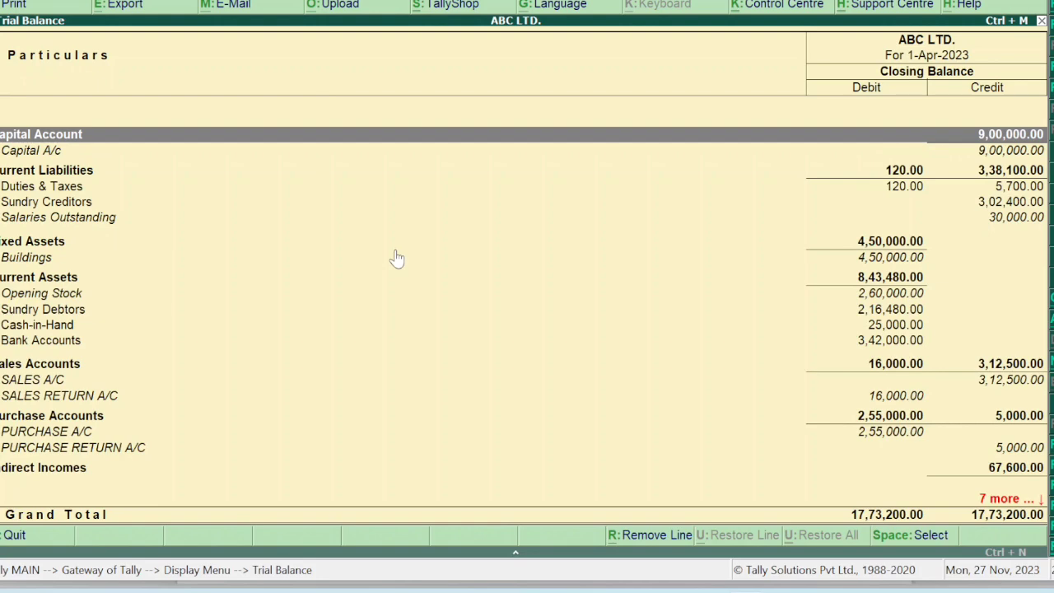
{"action": "key", "text": "Escape"}
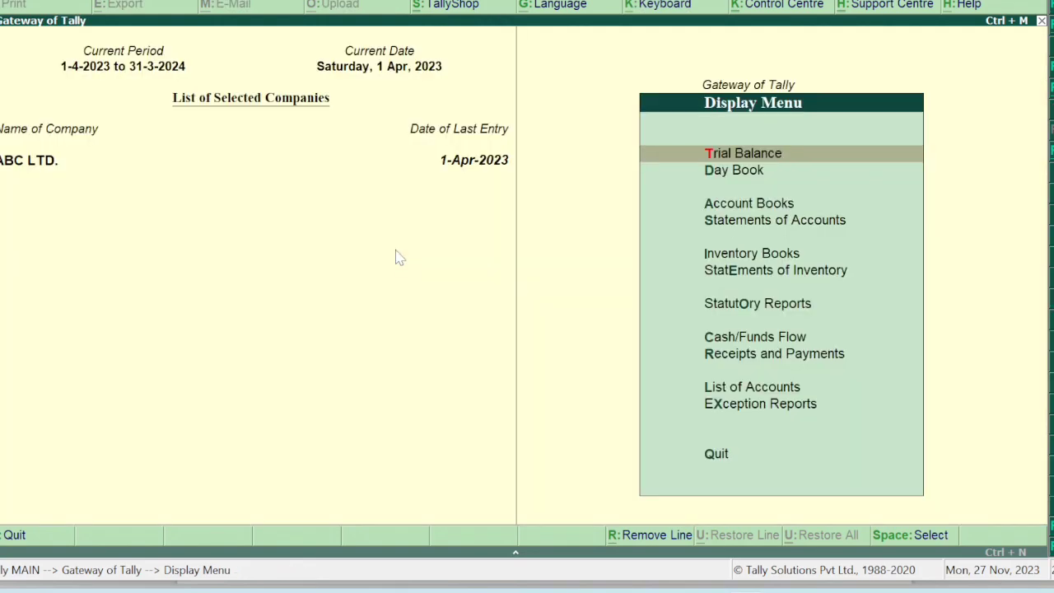
Review the 1-Apr-2023 Day Book's twelve vouchers in detailed and condensed views, then close it.
{"action": "key", "text": "d"}
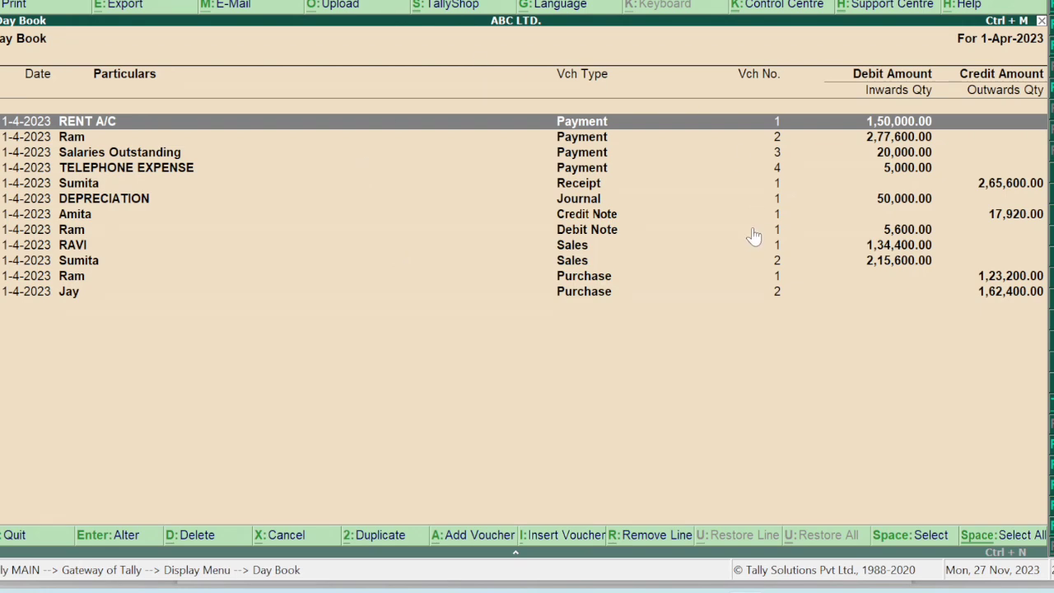
{"action": "key", "text": "alt+F5"}
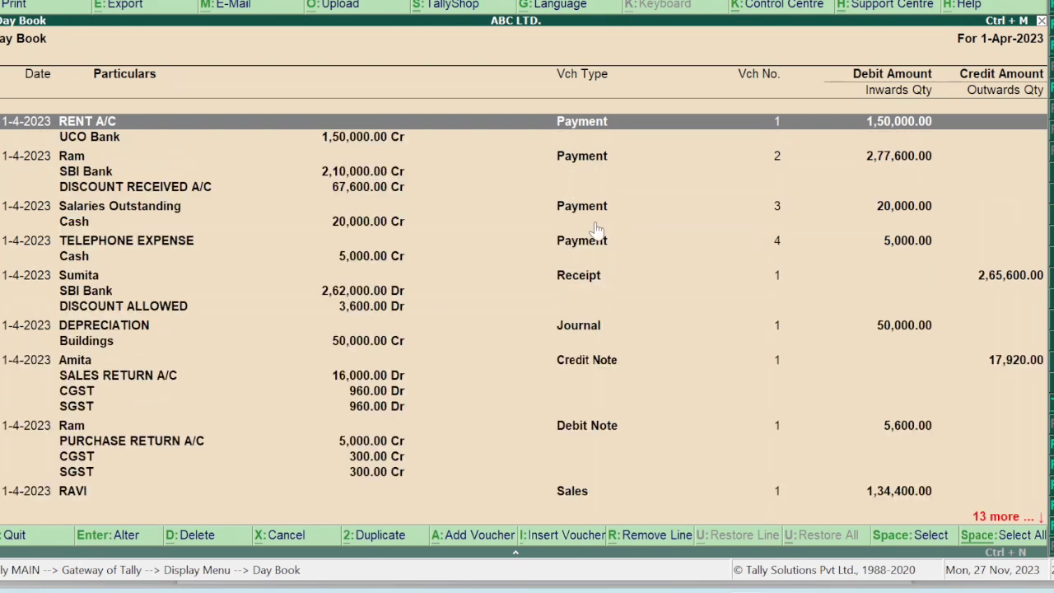
{"action": "key", "text": "alt+F5"}
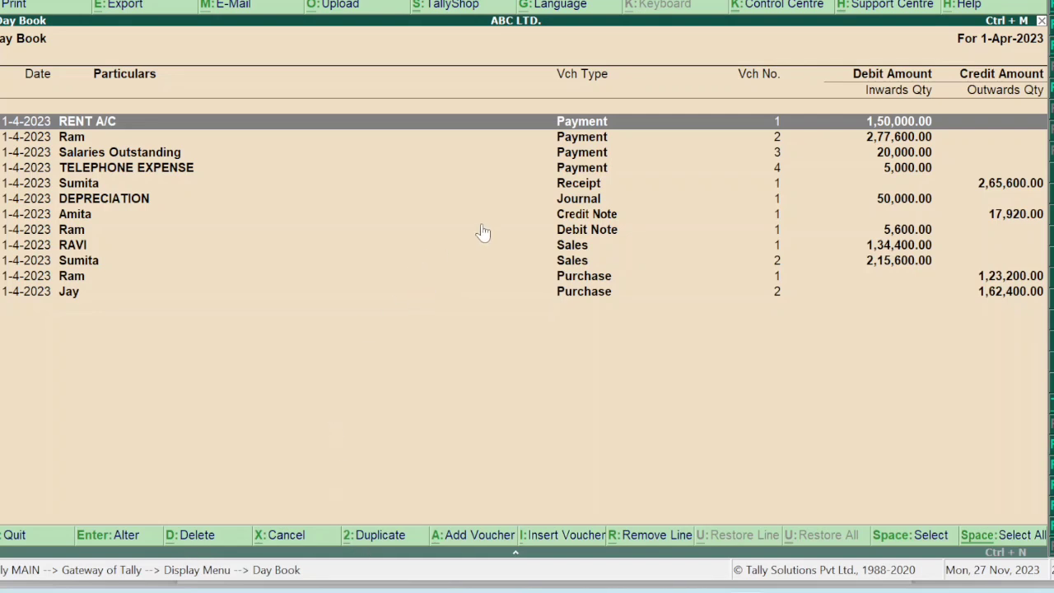
{"action": "key", "text": "Down"}
{"action": "key", "text": "Down"}
{"action": "key", "text": "Down"}
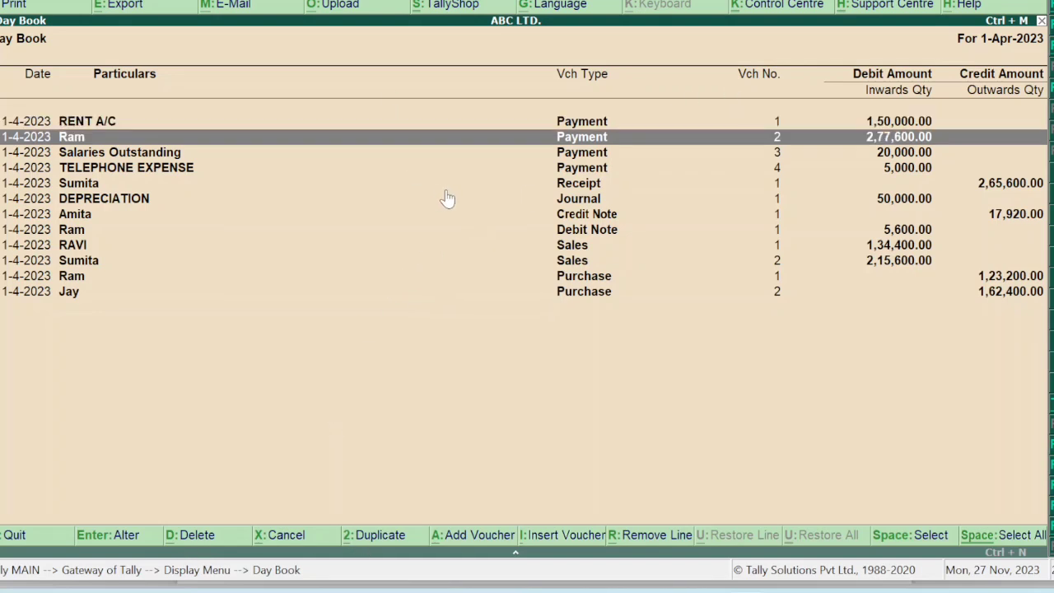
{"action": "key", "text": "Down"}
{"action": "key", "text": "Down"}
{"action": "key", "text": "Down"}
{"action": "key", "text": "Down"}
{"action": "key", "text": "Down"}
{"action": "key", "text": "Down"}
{"action": "key", "text": "Down"}
{"action": "key", "text": "Down"}
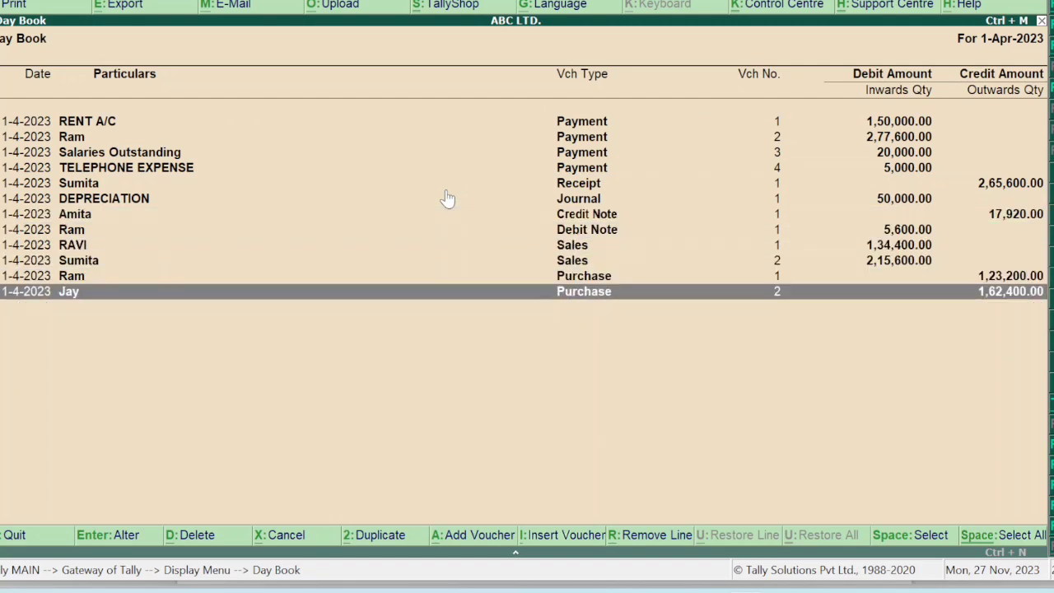
{"action": "key", "text": "Escape"}
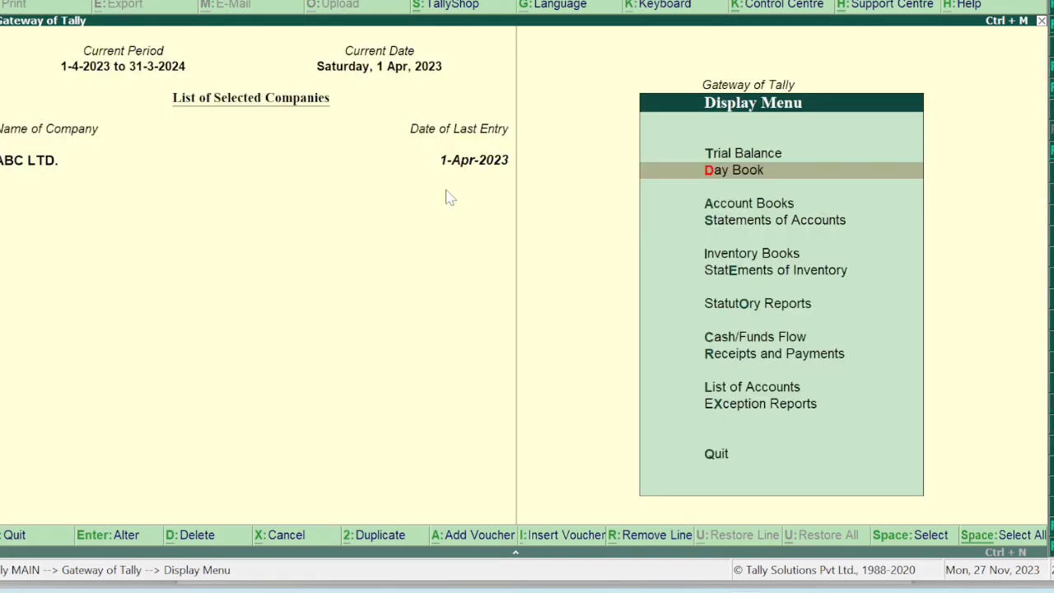
{"action": "key", "text": "Escape"}
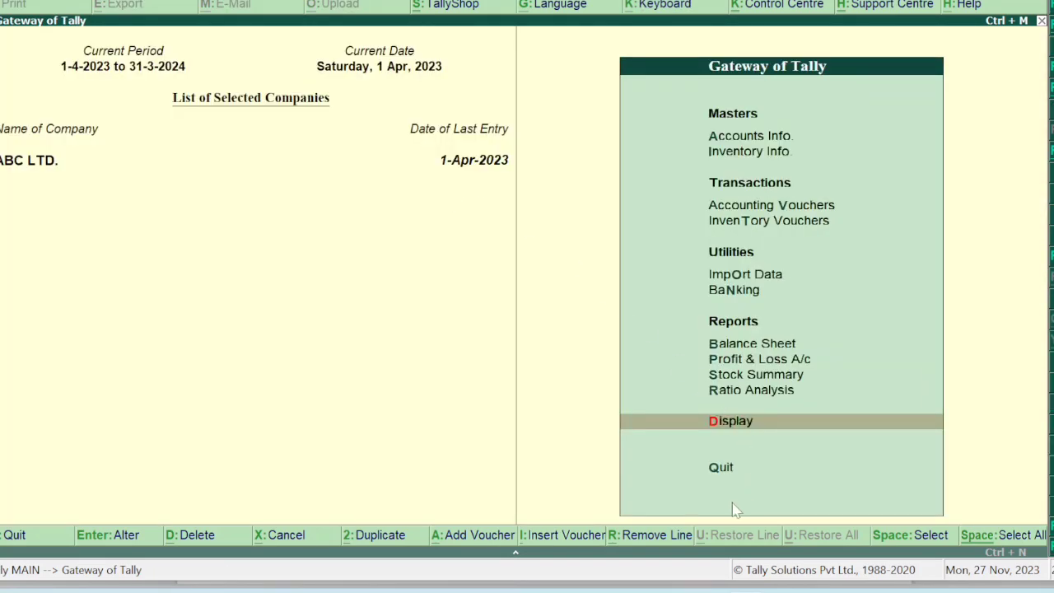